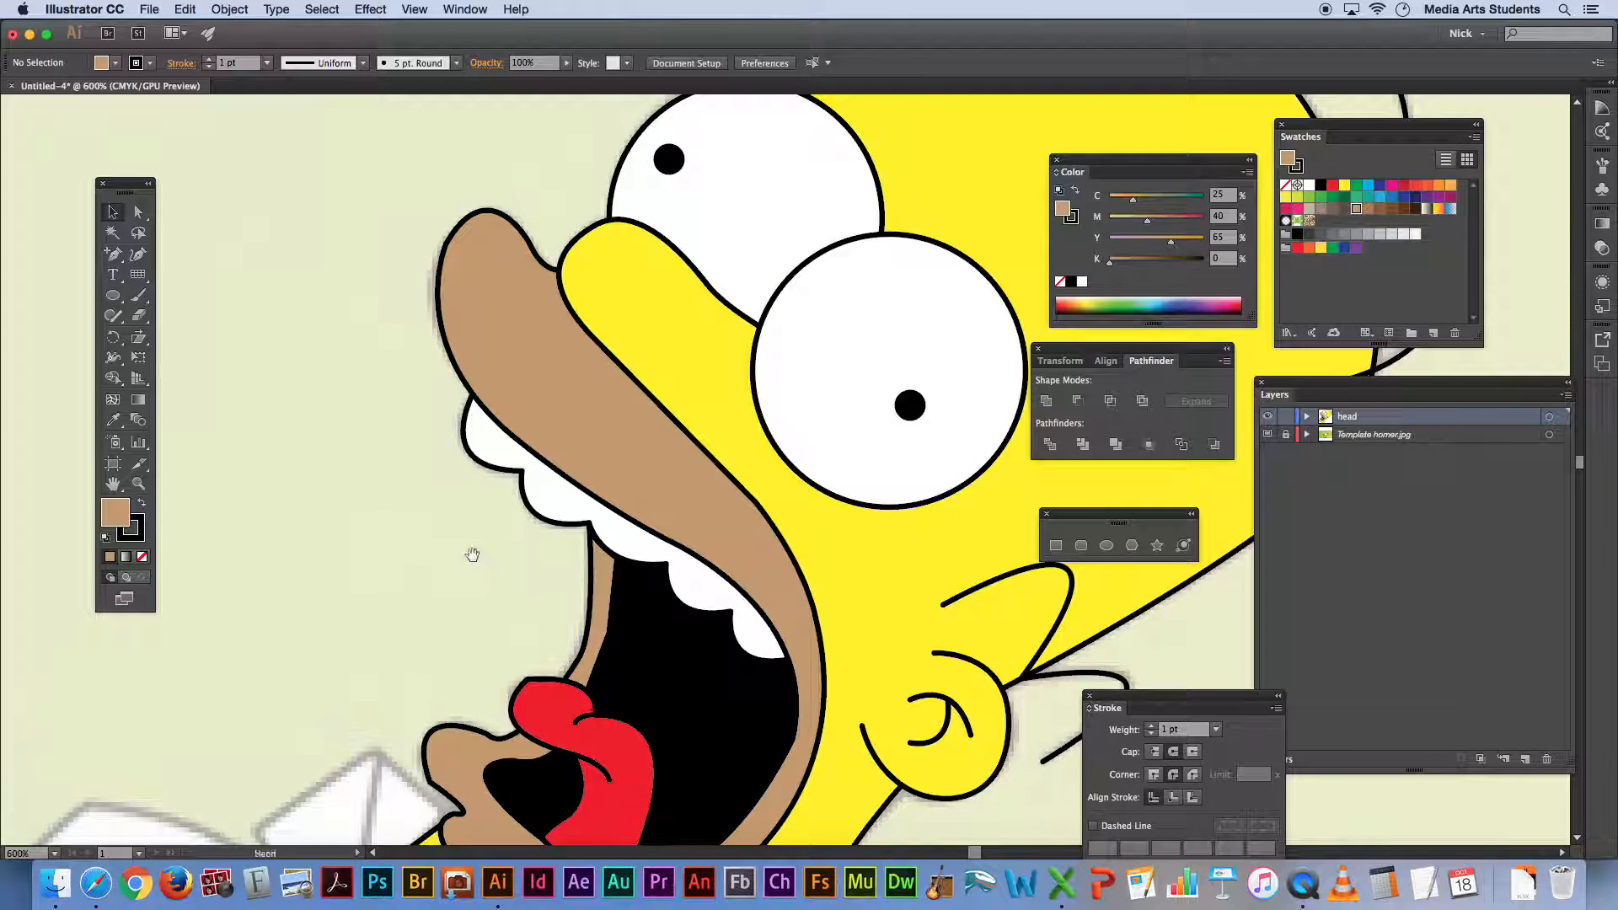
# Thicken the end of the short upper crease line on the tongue with the Width tool and deselect it.
pyautogui.moveTo(469, 553); pyautogui.dragTo(420, 364)
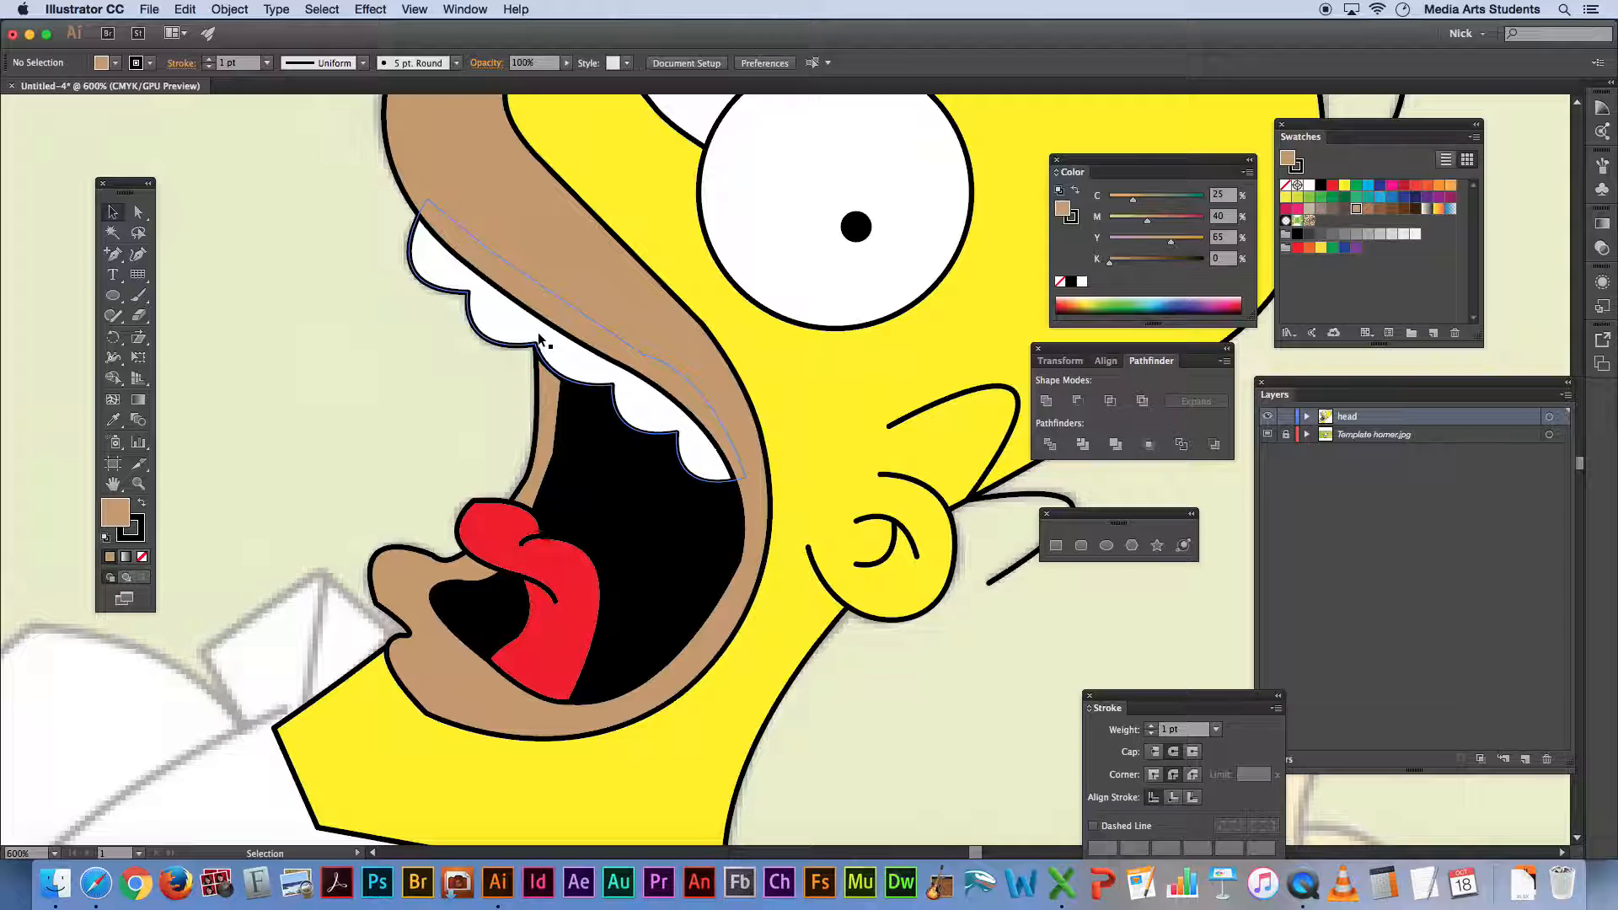
pyautogui.moveTo(367, 436); pyautogui.dragTo(396, 325)
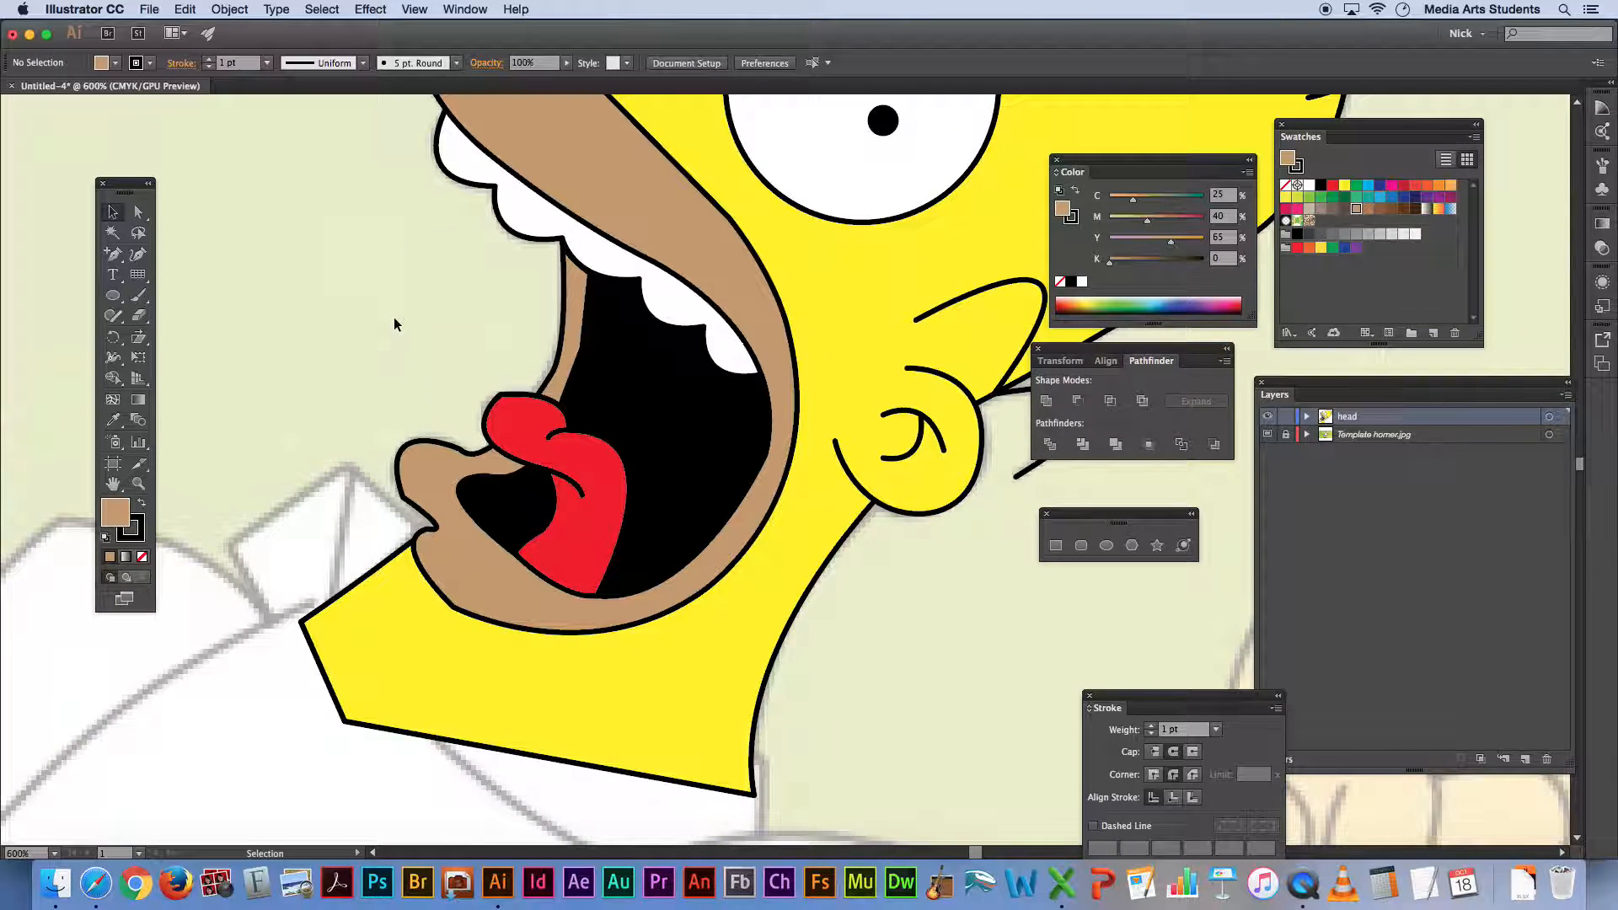
pyautogui.click(550, 437)
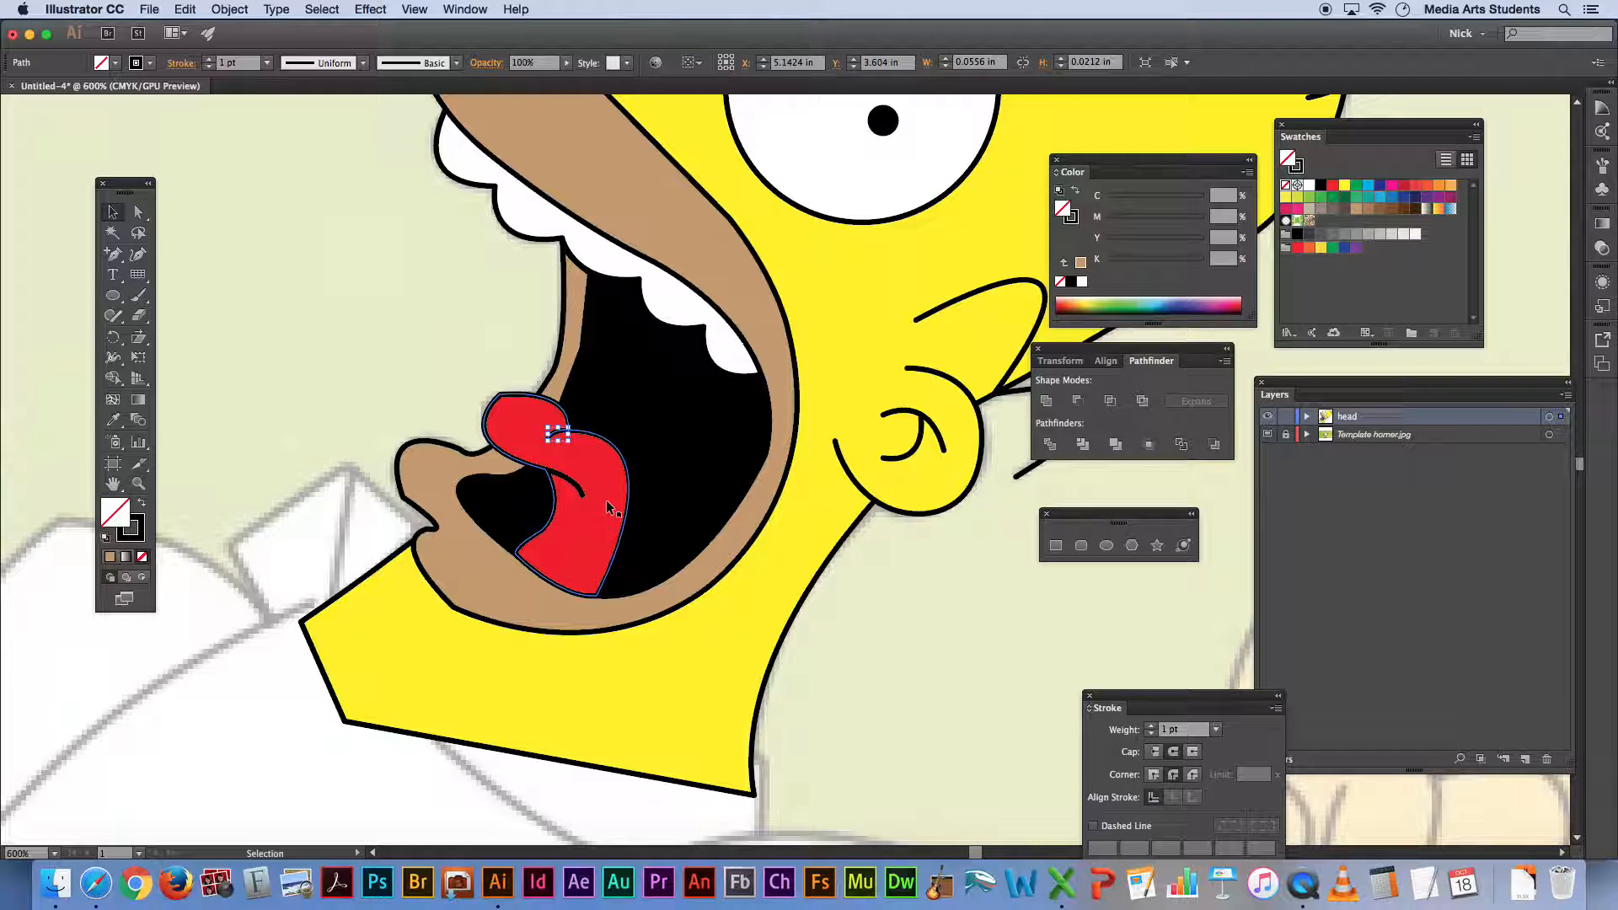
pyautogui.click(112, 359)
pyautogui.moveTo(552, 440); pyautogui.dragTo(549, 433)
pyautogui.click(113, 211)
pyautogui.click(310, 275)
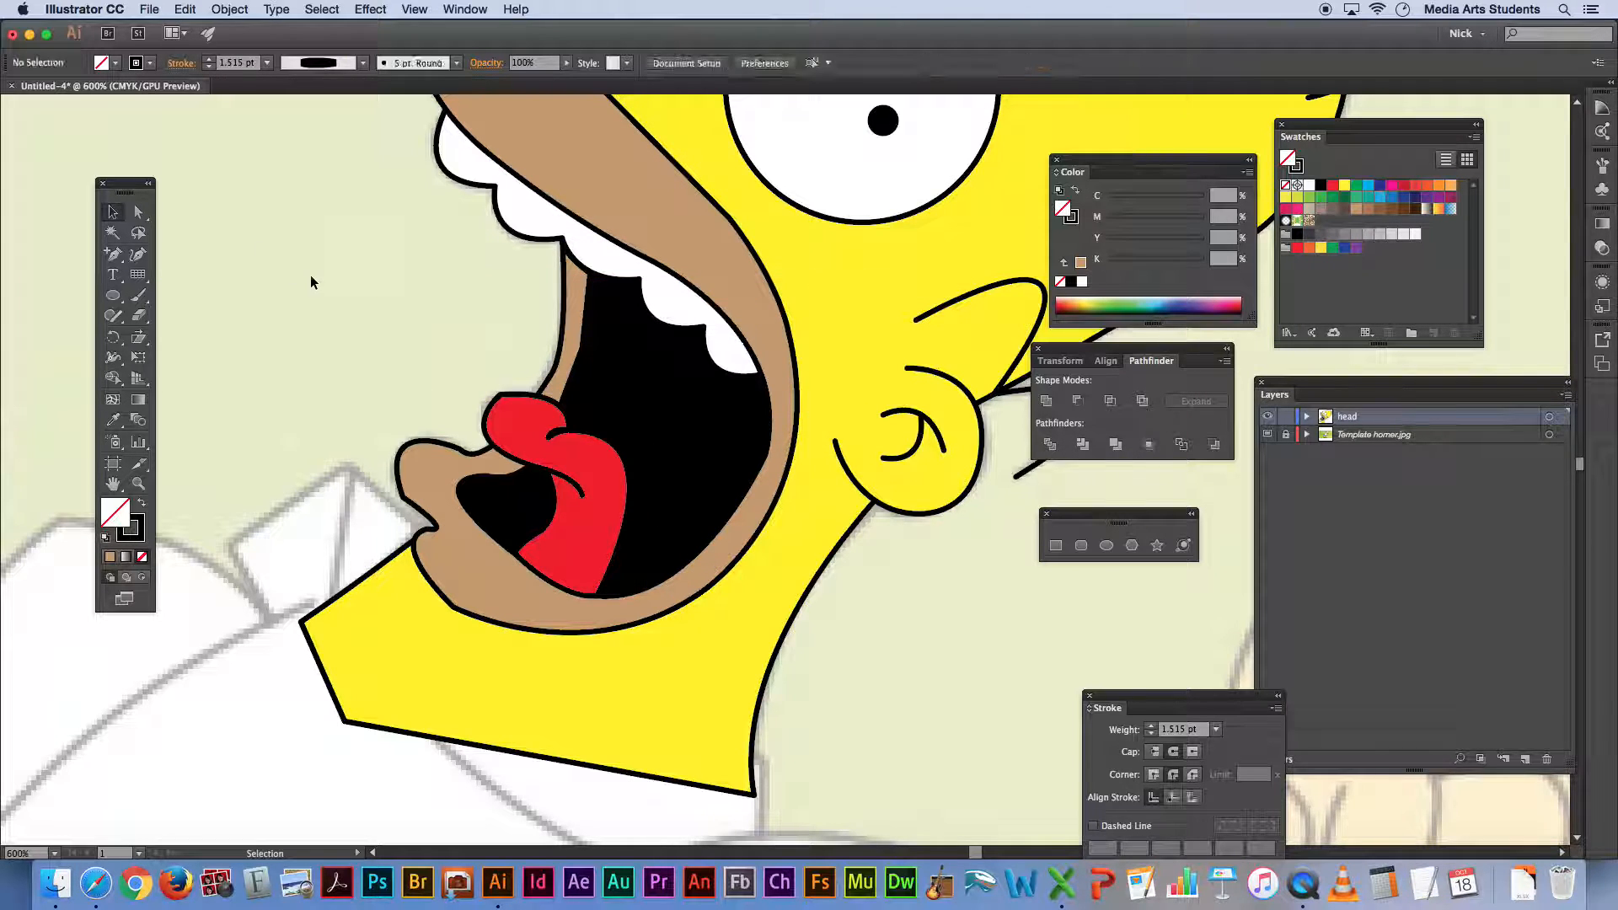
# Widen the end of the longer lower tongue crease with the Width tool to a stroke of about 2.414 pt.
pyautogui.click(581, 491)
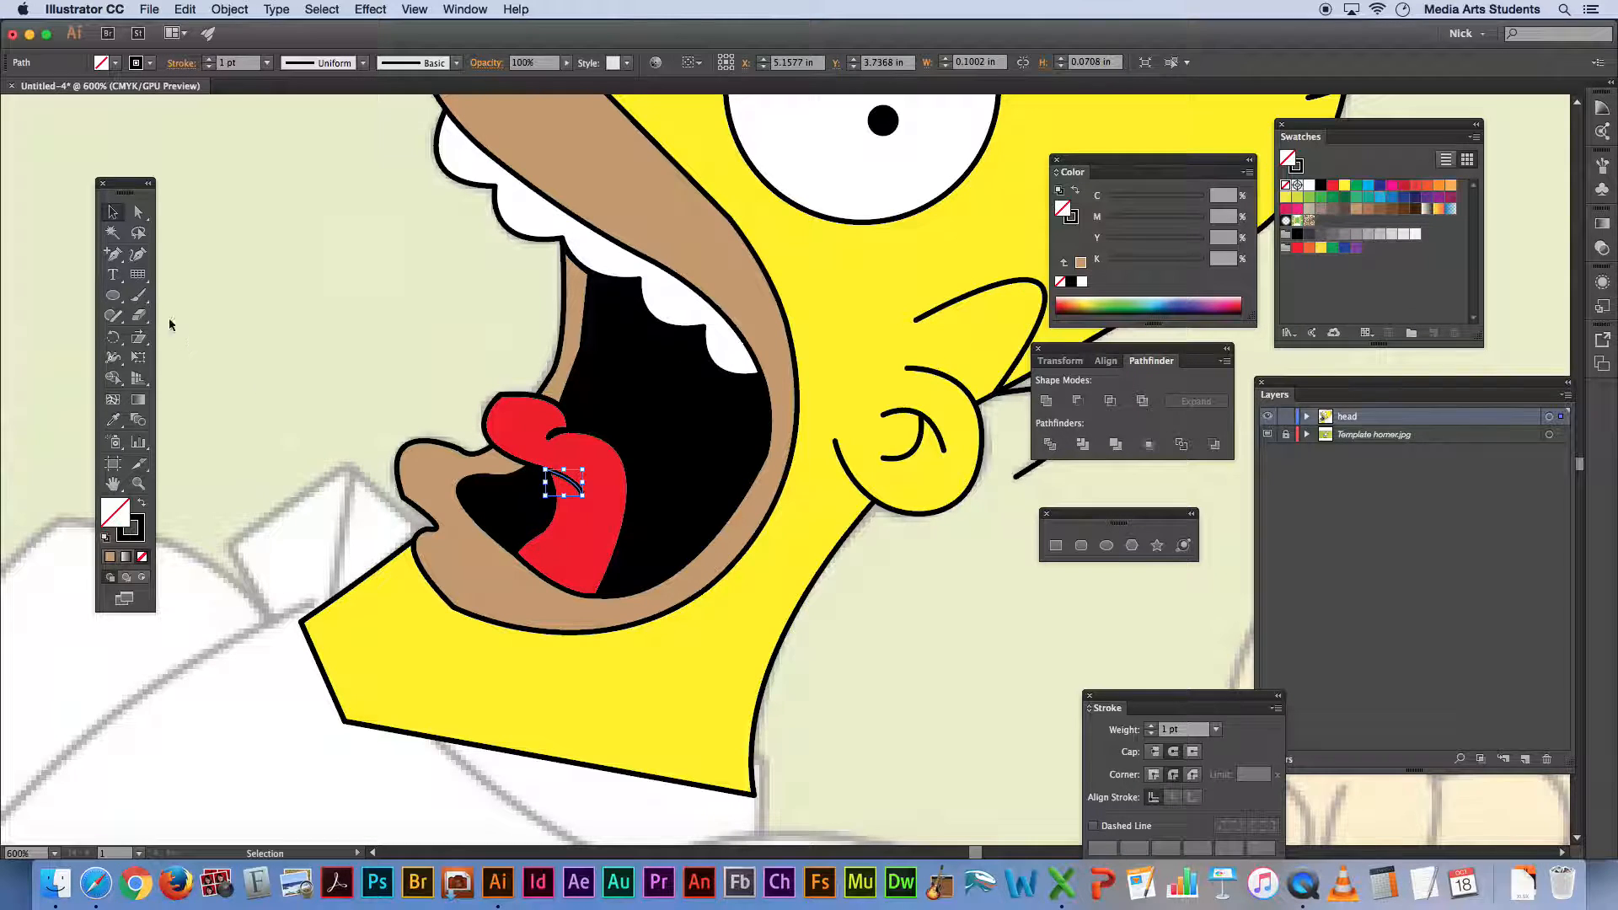
pyautogui.click(112, 362)
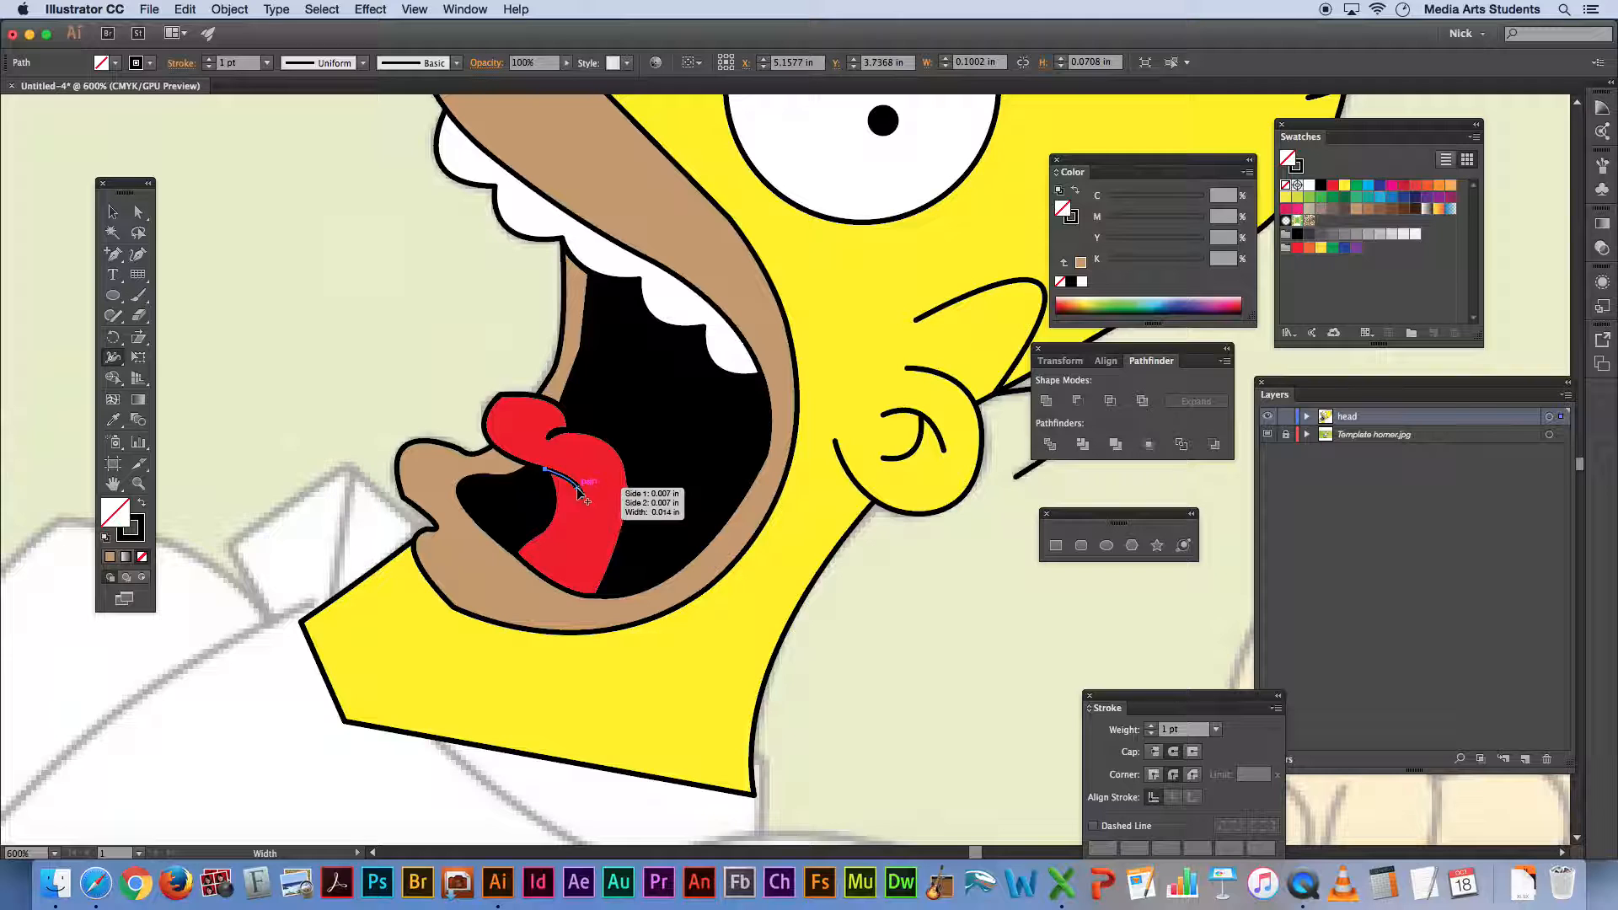
pyautogui.press('v')
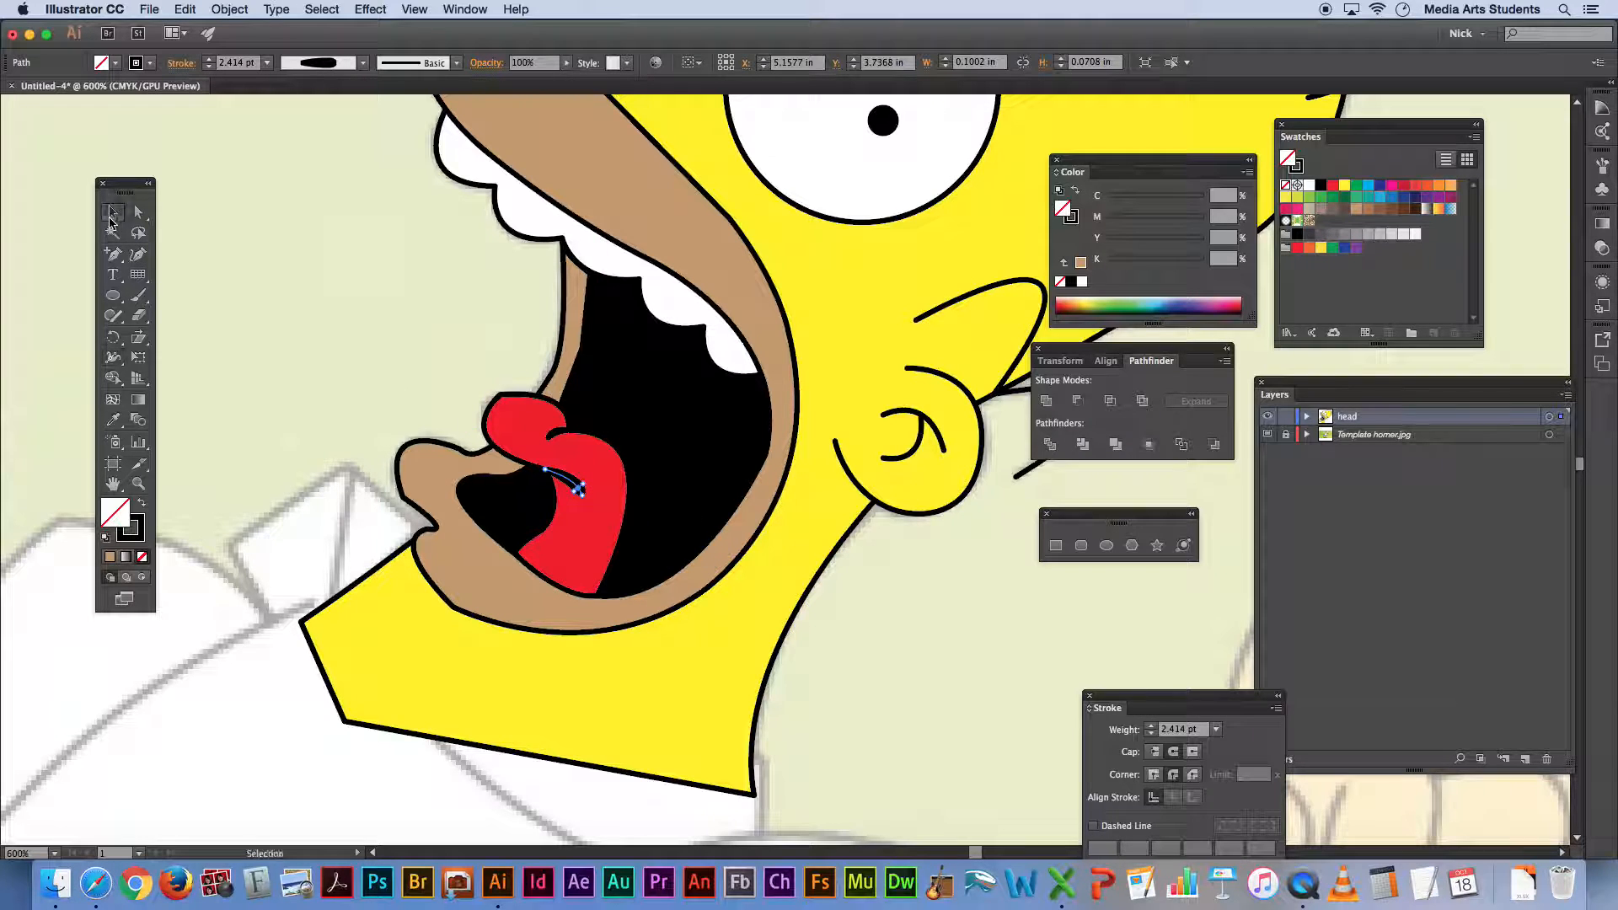
pyautogui.click(316, 246)
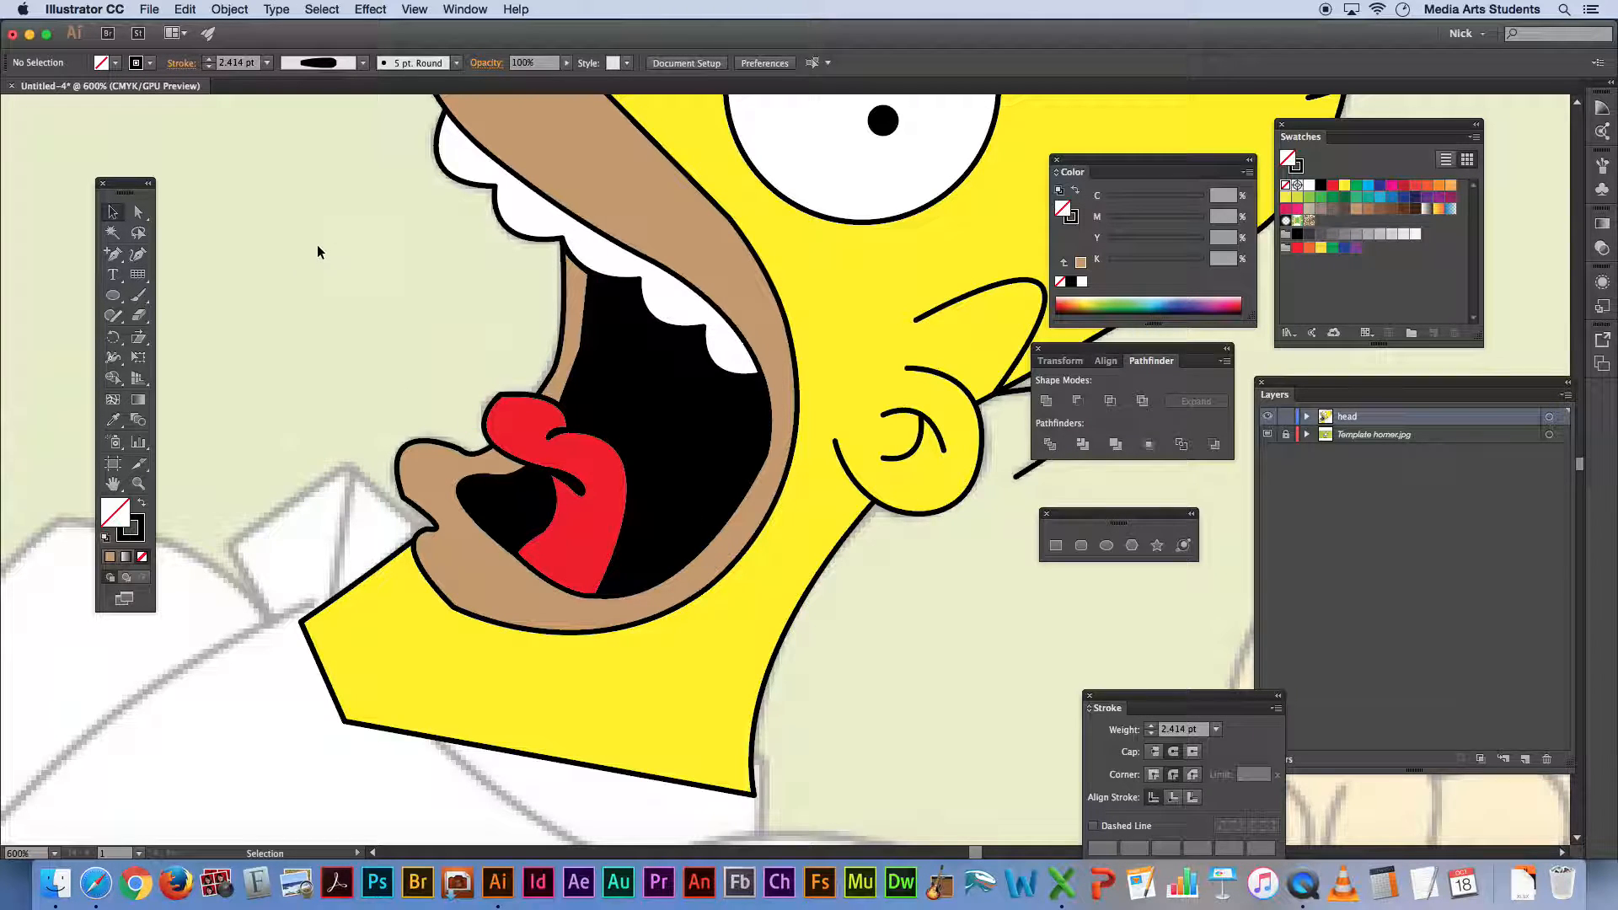
# Examine the head's hair, ear and mouth outlines, and view the whole character against the template.
pyautogui.moveTo(710, 423); pyautogui.dragTo(387, 618)
pyautogui.moveTo(821, 391); pyautogui.dragTo(646, 585)
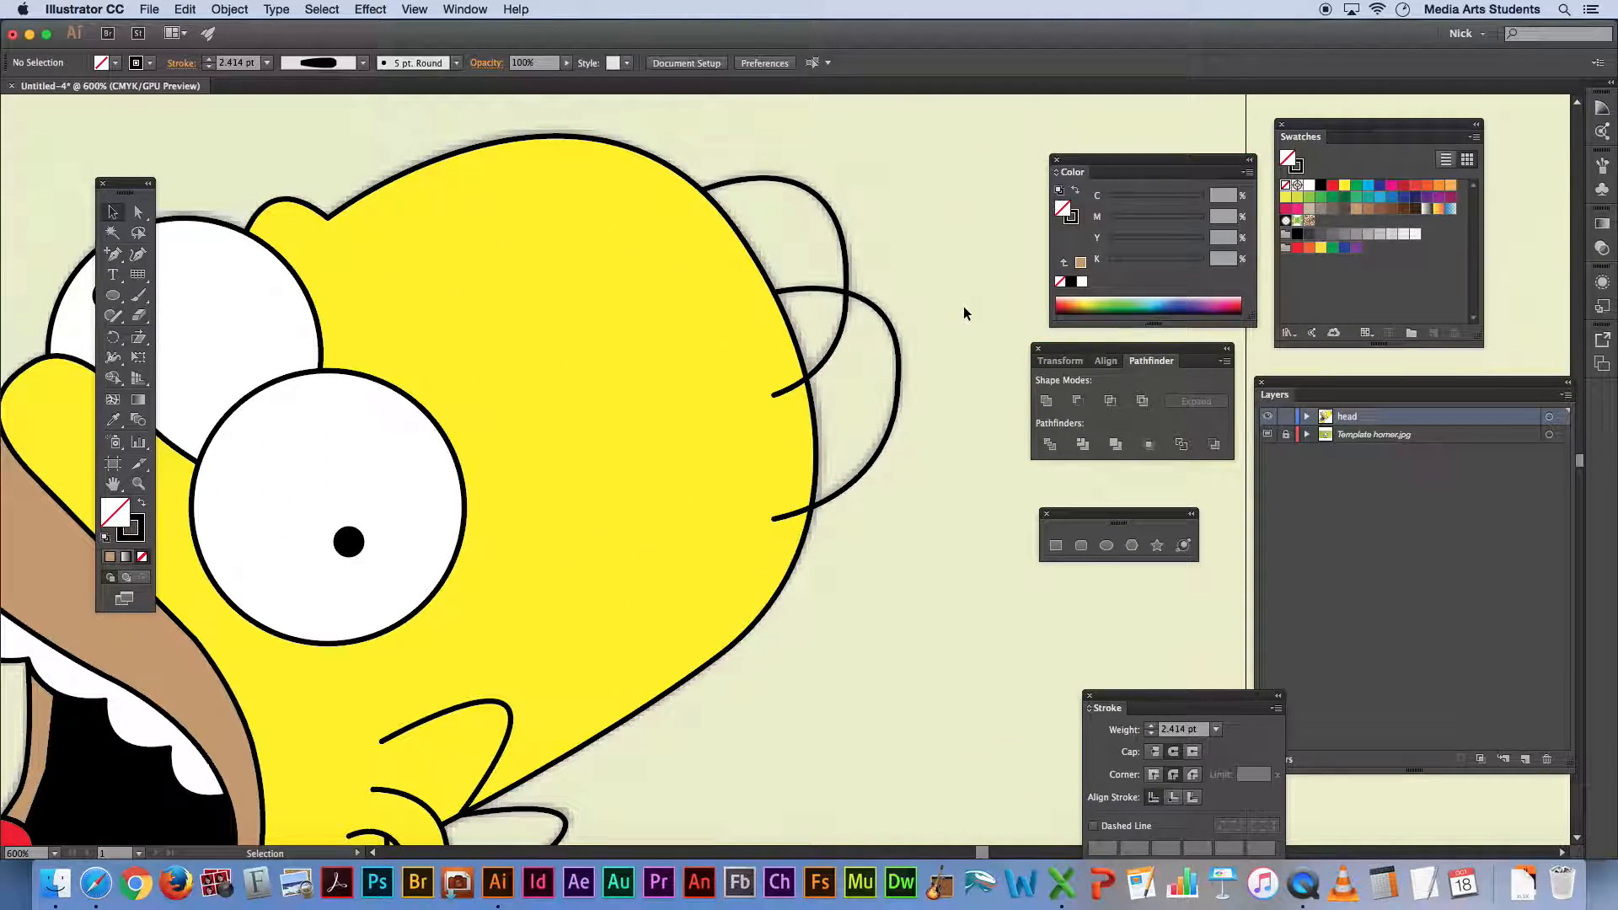
pyautogui.moveTo(660, 423); pyautogui.dragTo(870, 318)
pyautogui.moveTo(758, 372); pyautogui.dragTo(785, 238)
pyautogui.moveTo(776, 434); pyautogui.dragTo(879, 243)
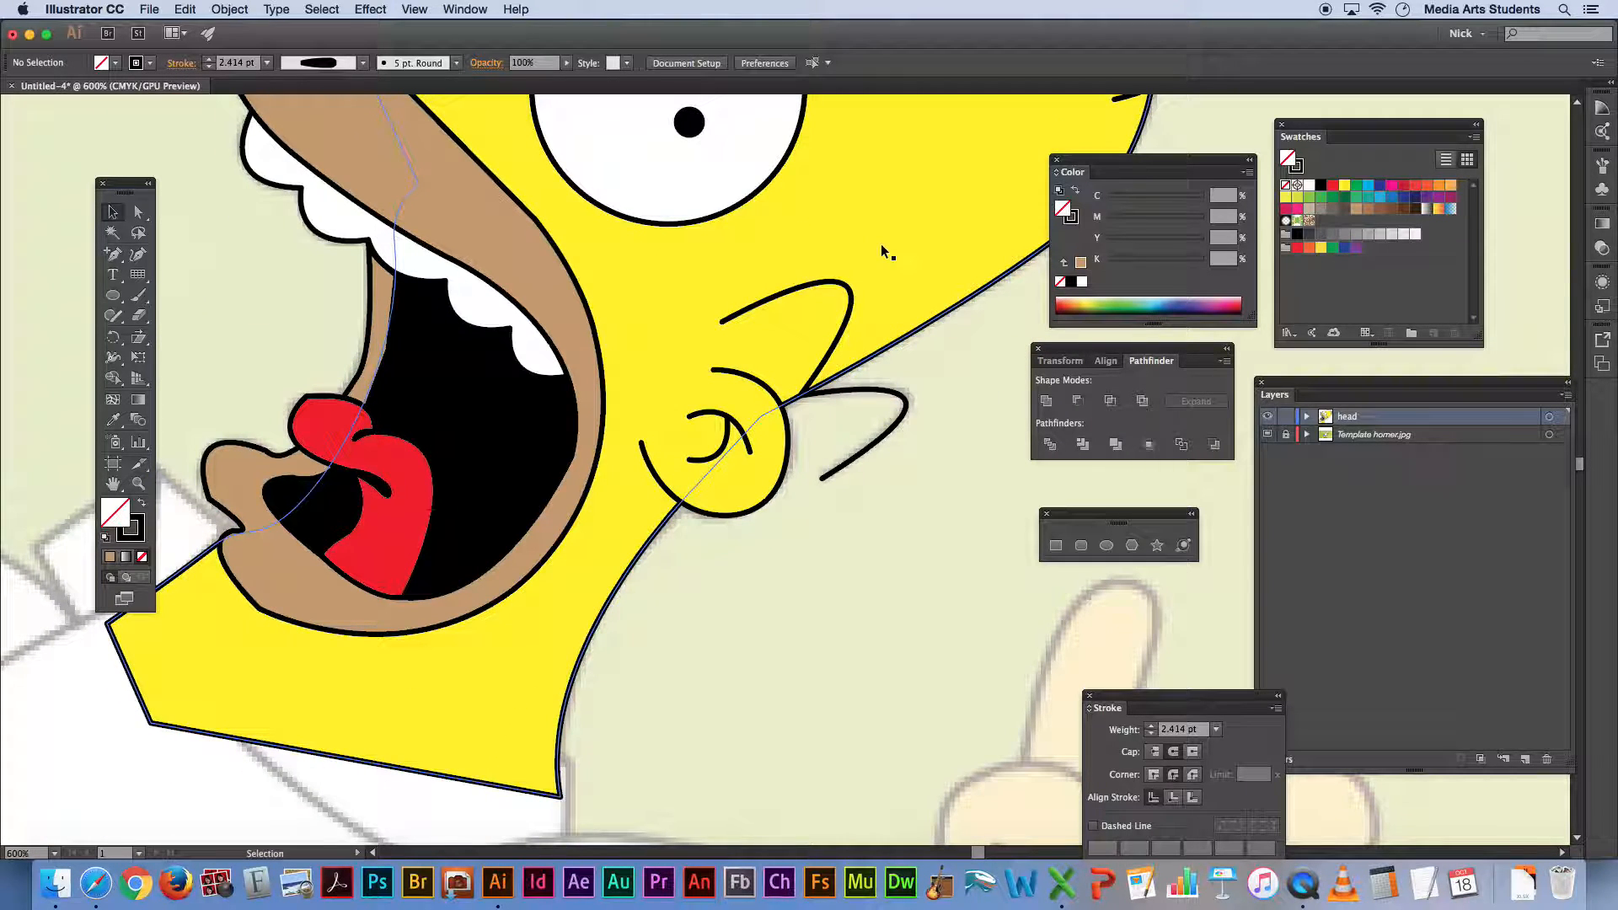
pyautogui.press('super+minus')
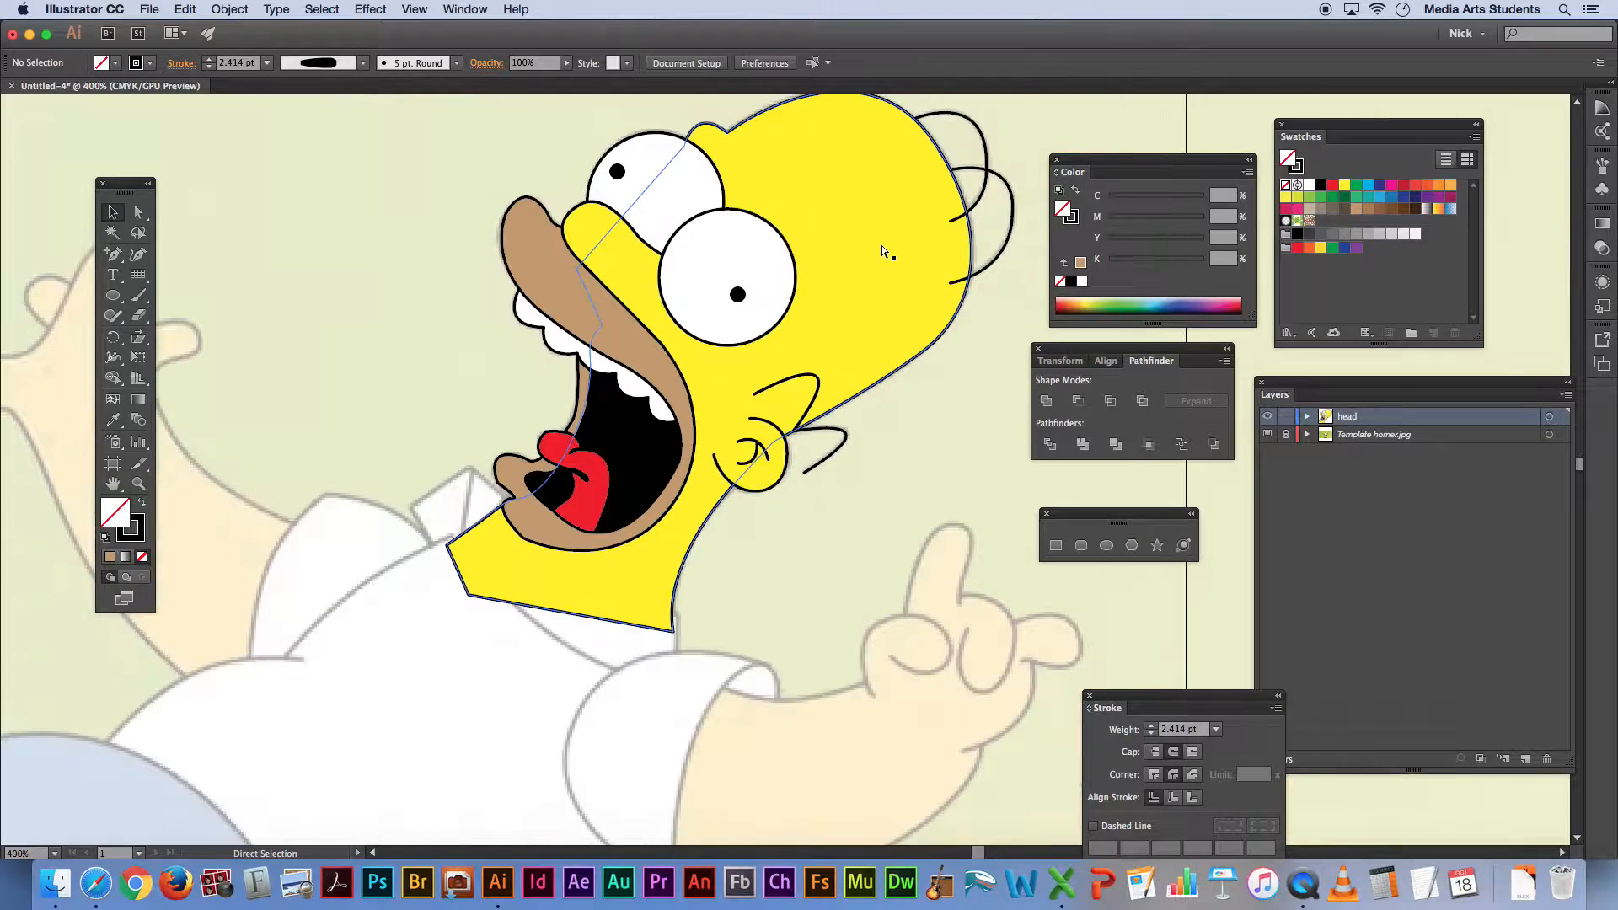
pyautogui.press('super+minus')
pyautogui.press('super+minus')
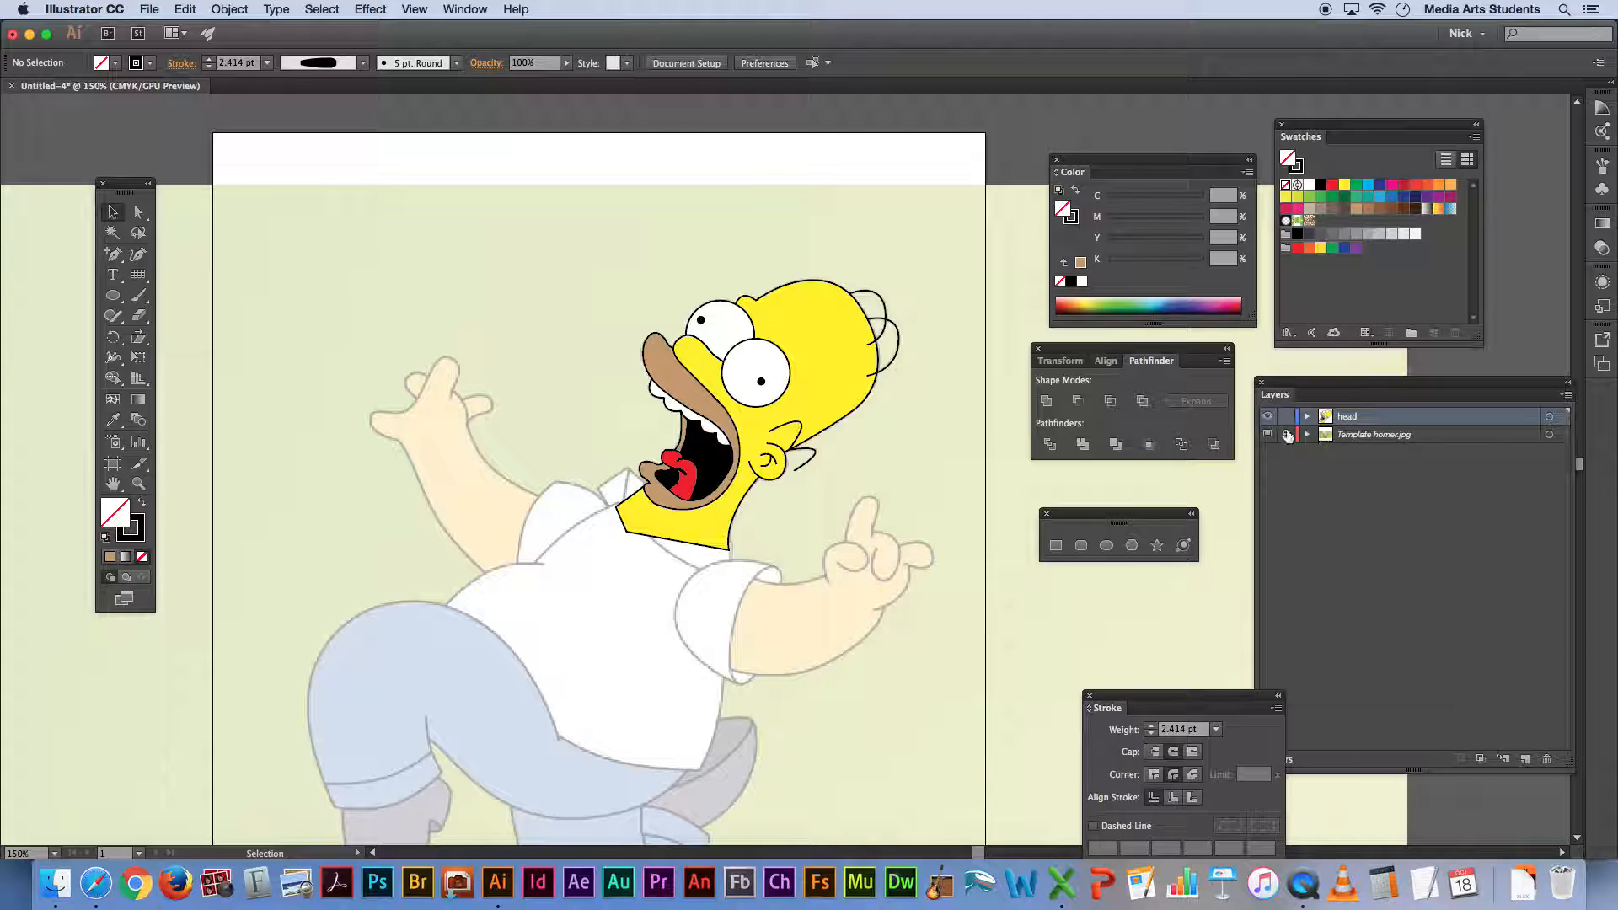
# Hide the head layer and add a new layer named "front arm" above it for tracing with the Pen tool.
pyautogui.click(1268, 418)
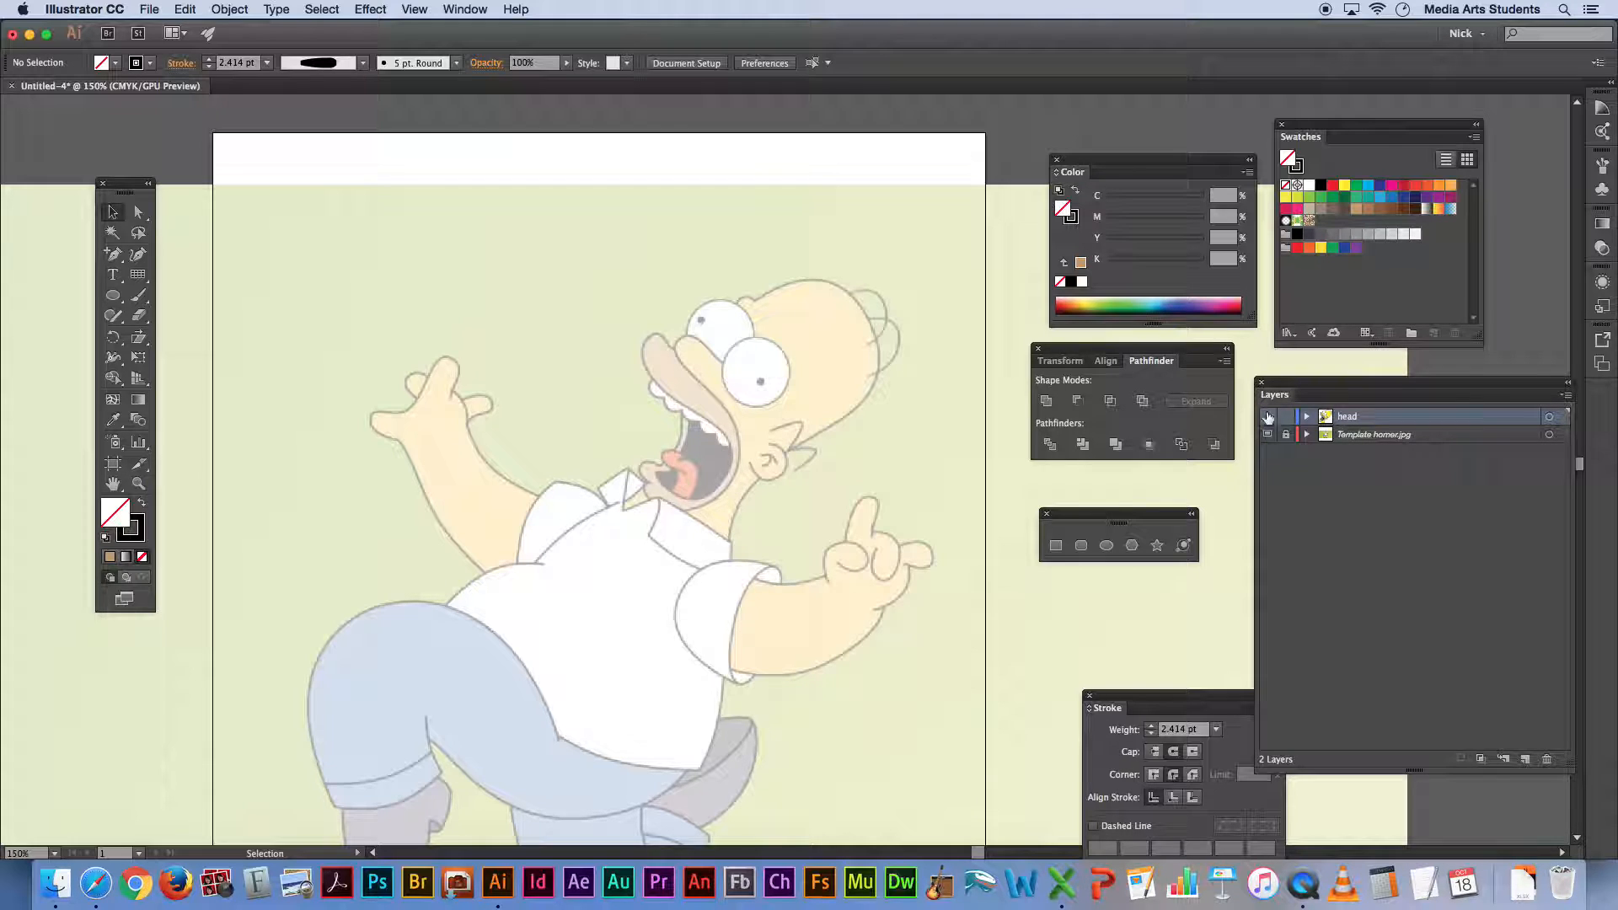
pyautogui.click(1526, 758)
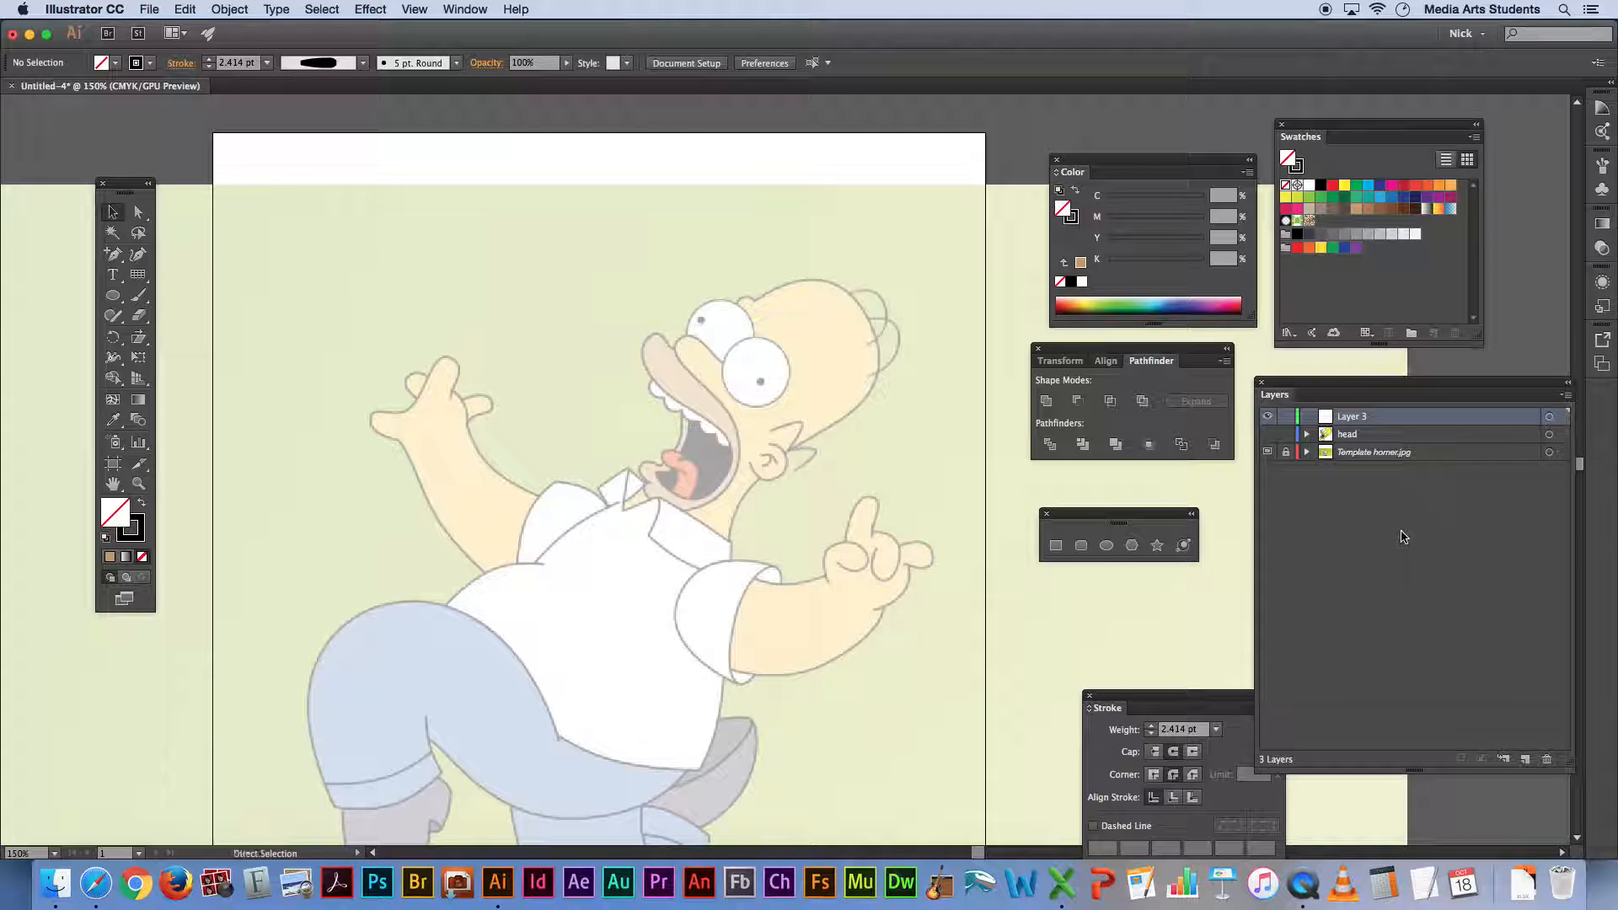
pyautogui.press('super+equal')
pyautogui.press('super+equal')
pyautogui.moveTo(877, 661); pyautogui.dragTo(737, 310)
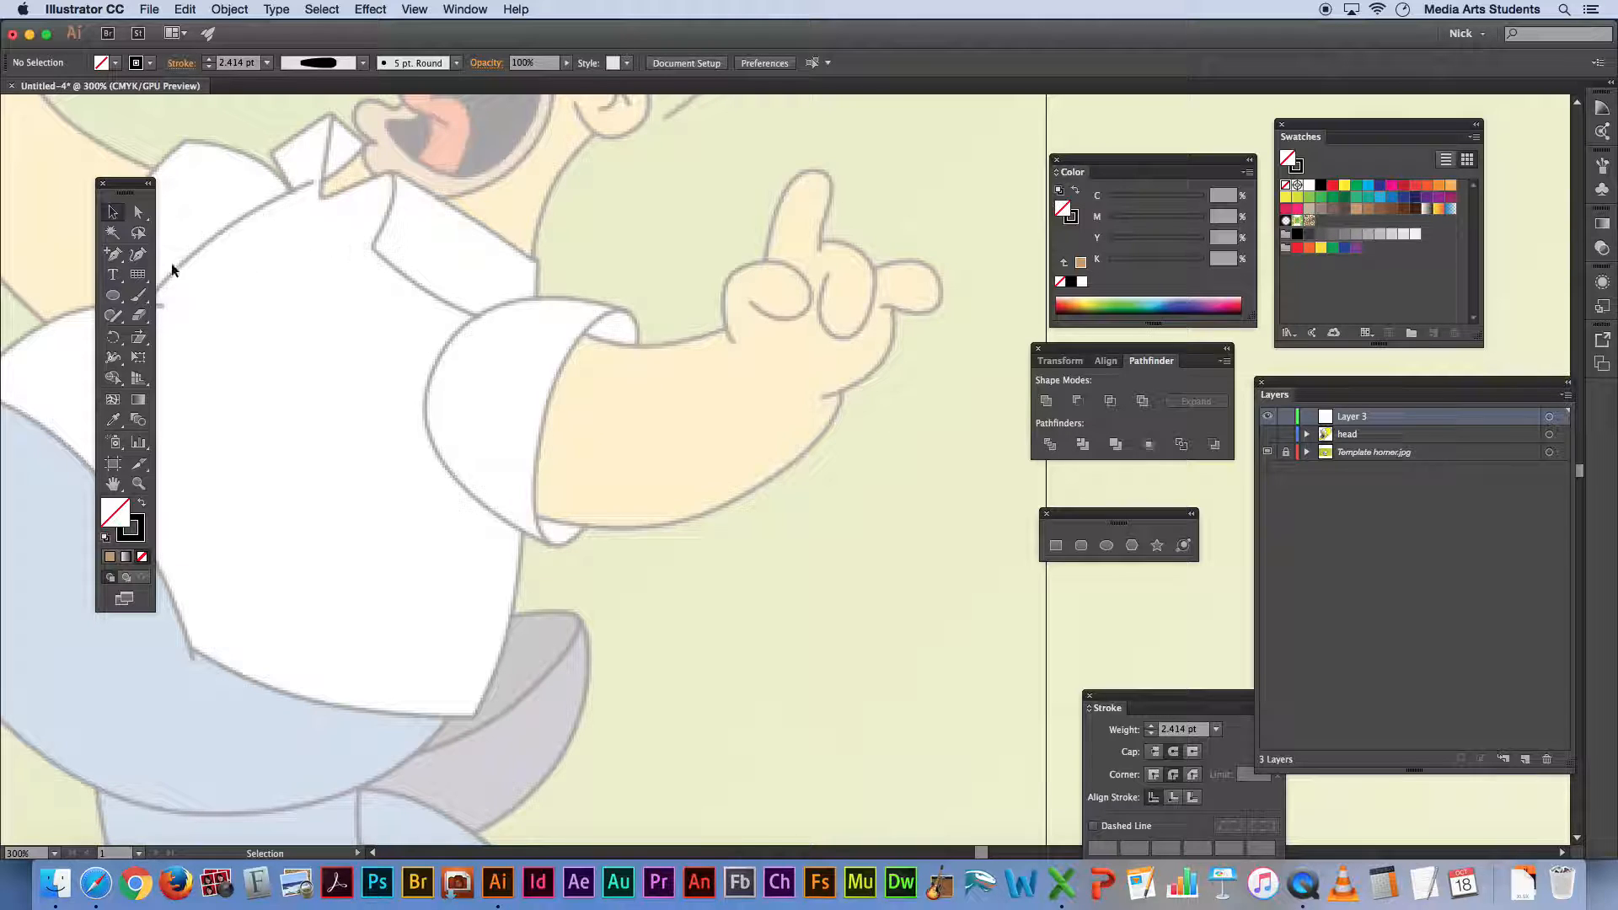
pyautogui.moveTo(112, 254); pyautogui.dragTo(200, 250)
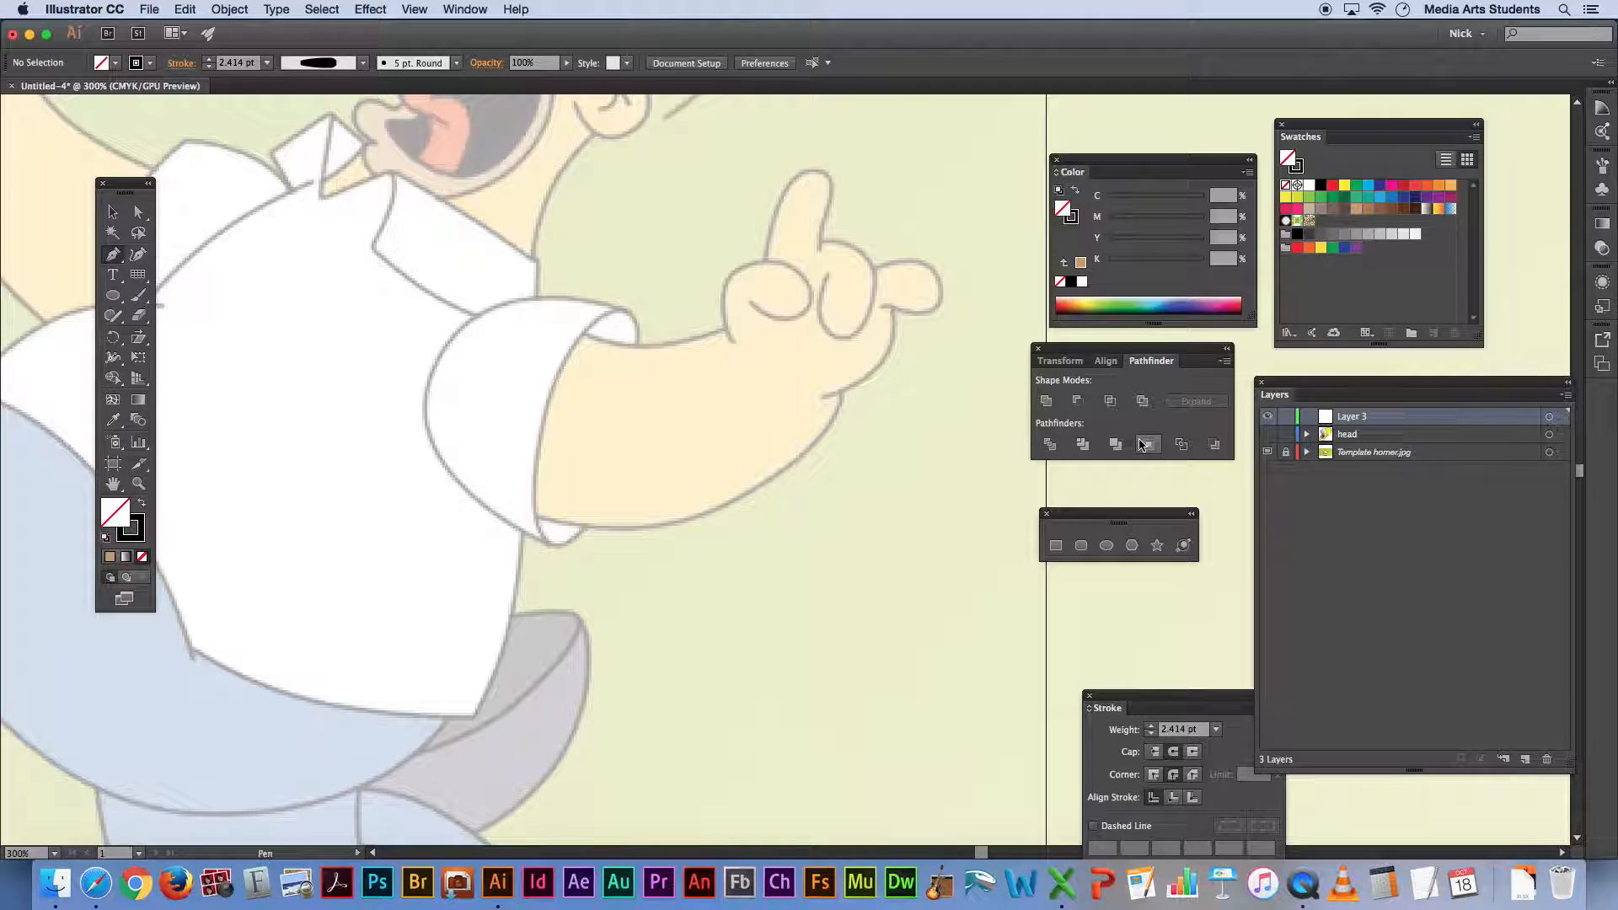
pyautogui.doubleClick(1352, 417)
pyautogui.write('front arm')
pyautogui.press('Return')
# Trace the front forearm as a closed Pen path, from inside the sleeve to the wrist and back along the underside.
pyautogui.click(567, 320)
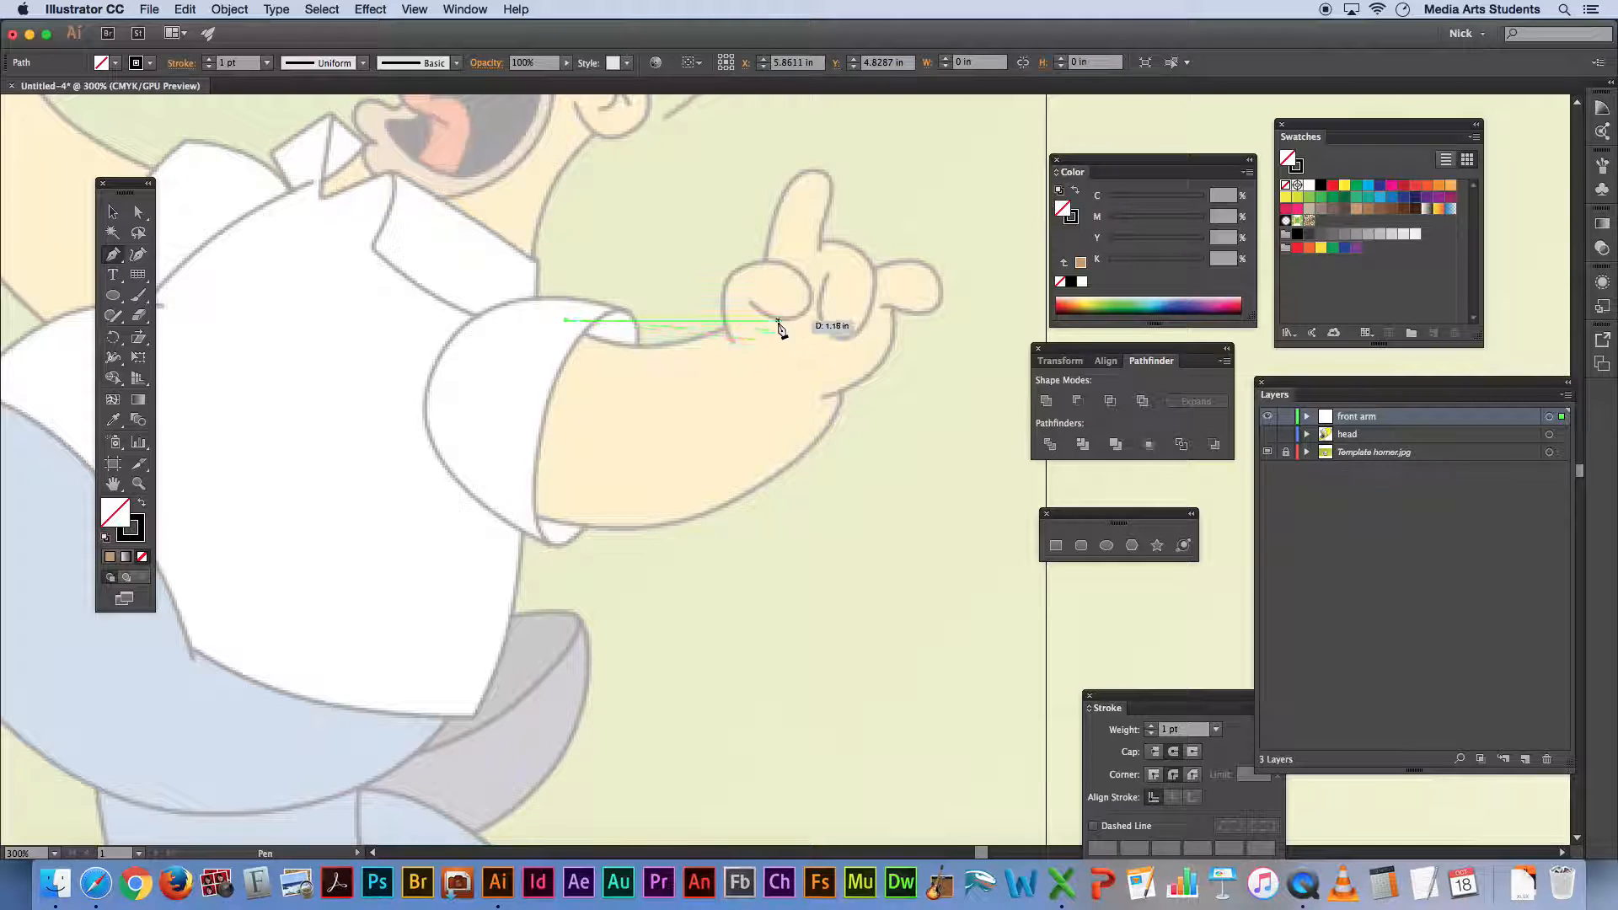
pyautogui.moveTo(749, 320); pyautogui.dragTo(885, 270)
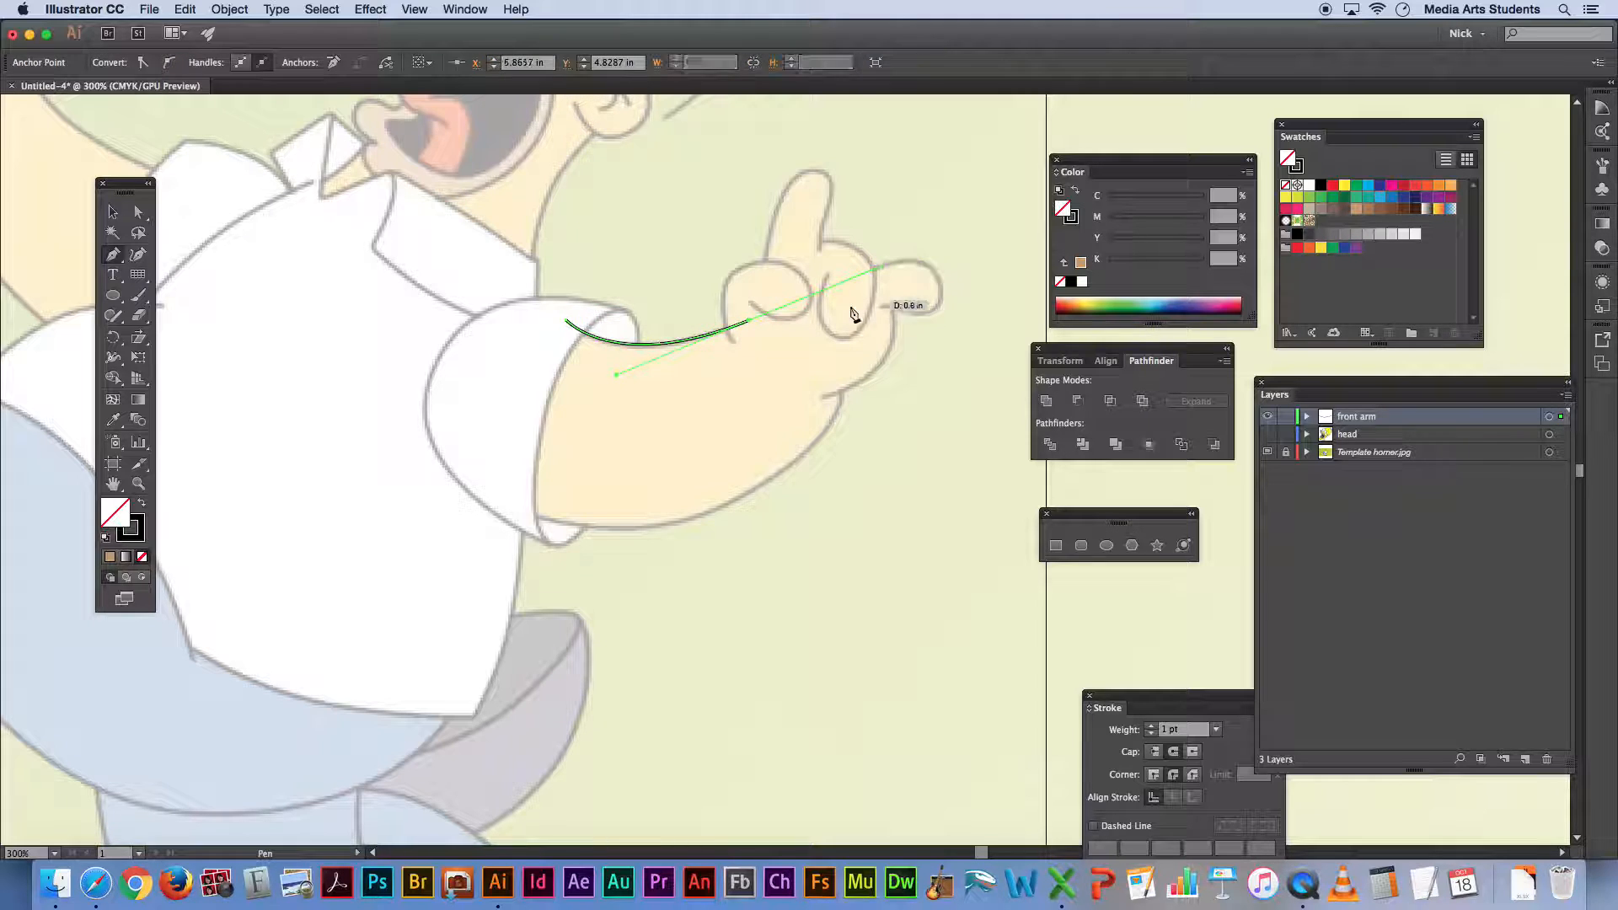
pyautogui.moveTo(751, 322); pyautogui.dragTo(843, 377)
pyautogui.click(841, 375)
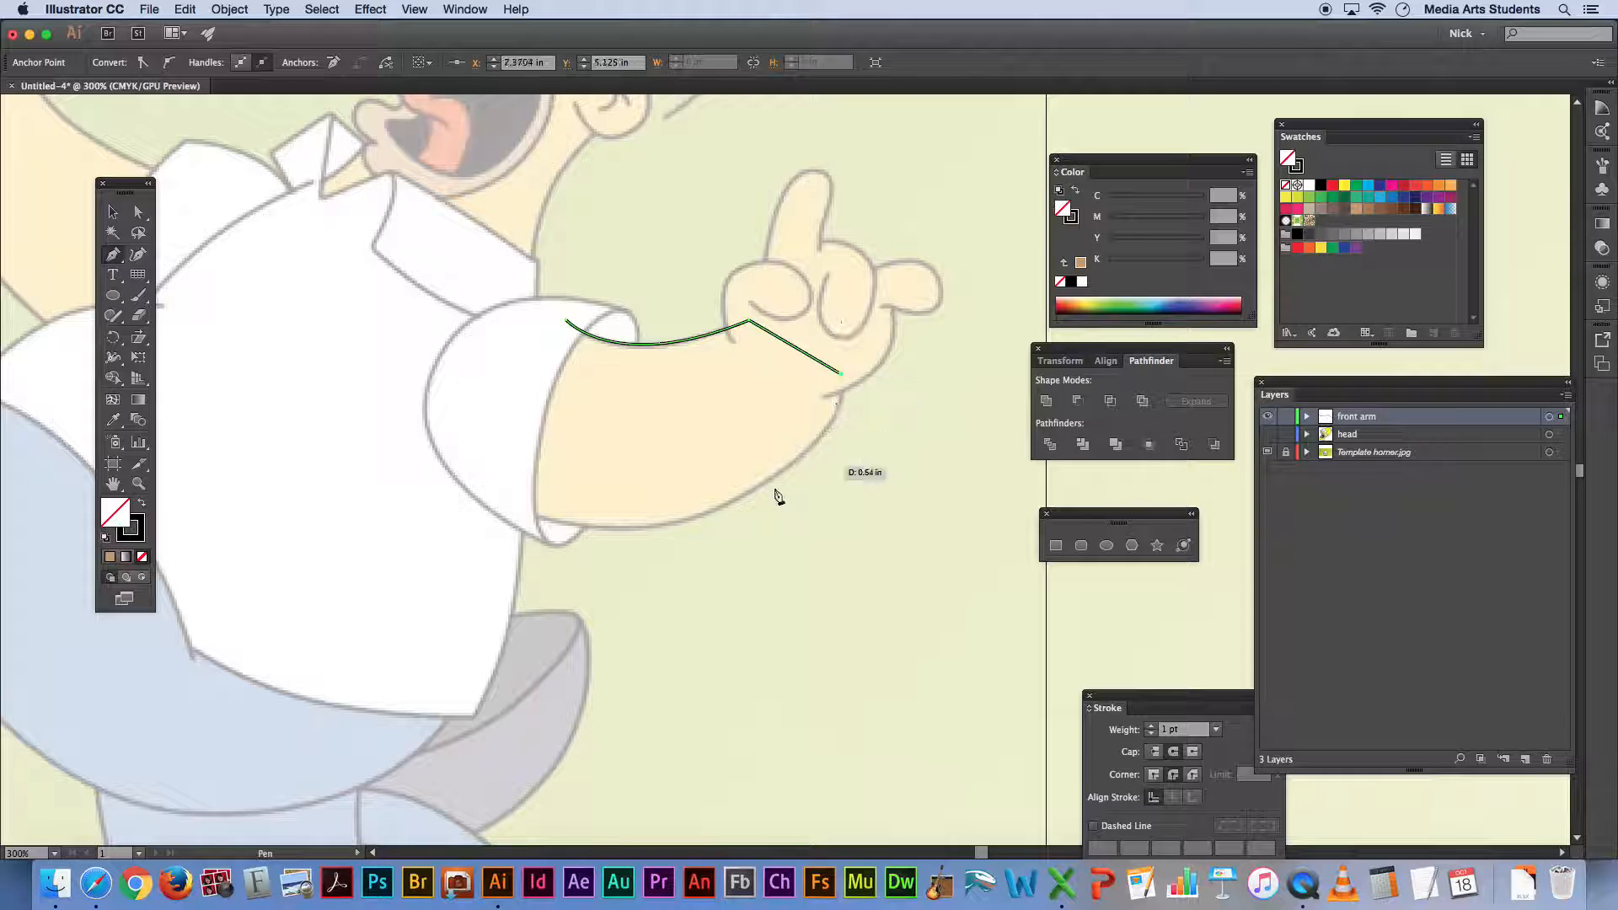
pyautogui.moveTo(523, 511); pyautogui.dragTo(174, 495)
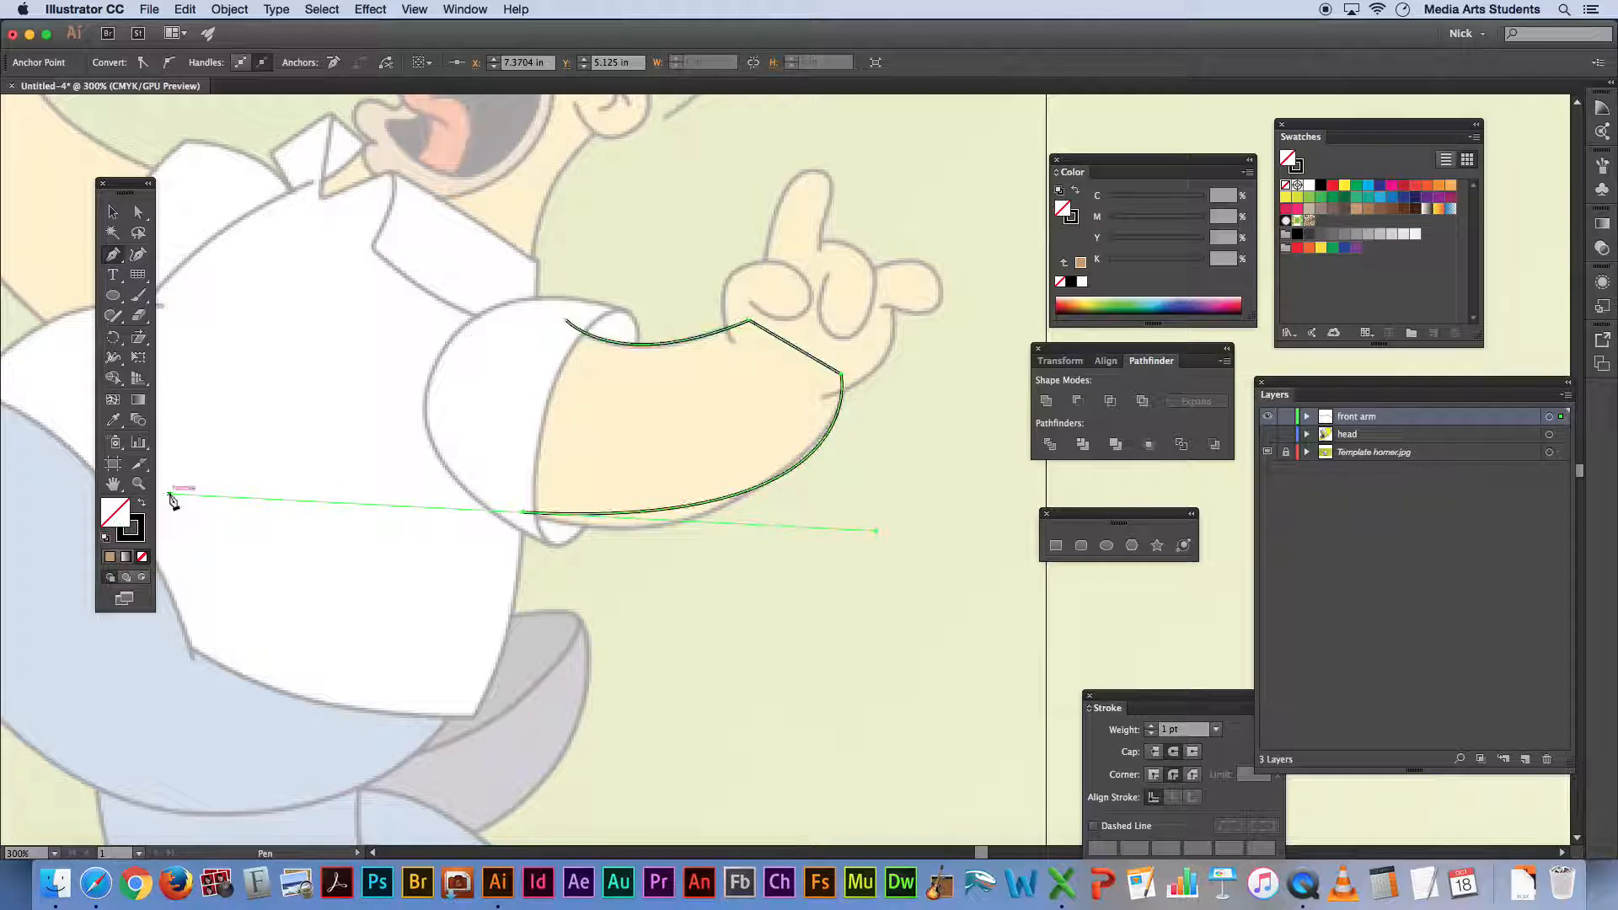
pyautogui.hotkey('ctrl', 'z')
pyautogui.moveTo(717, 511); pyautogui.dragTo(569, 573)
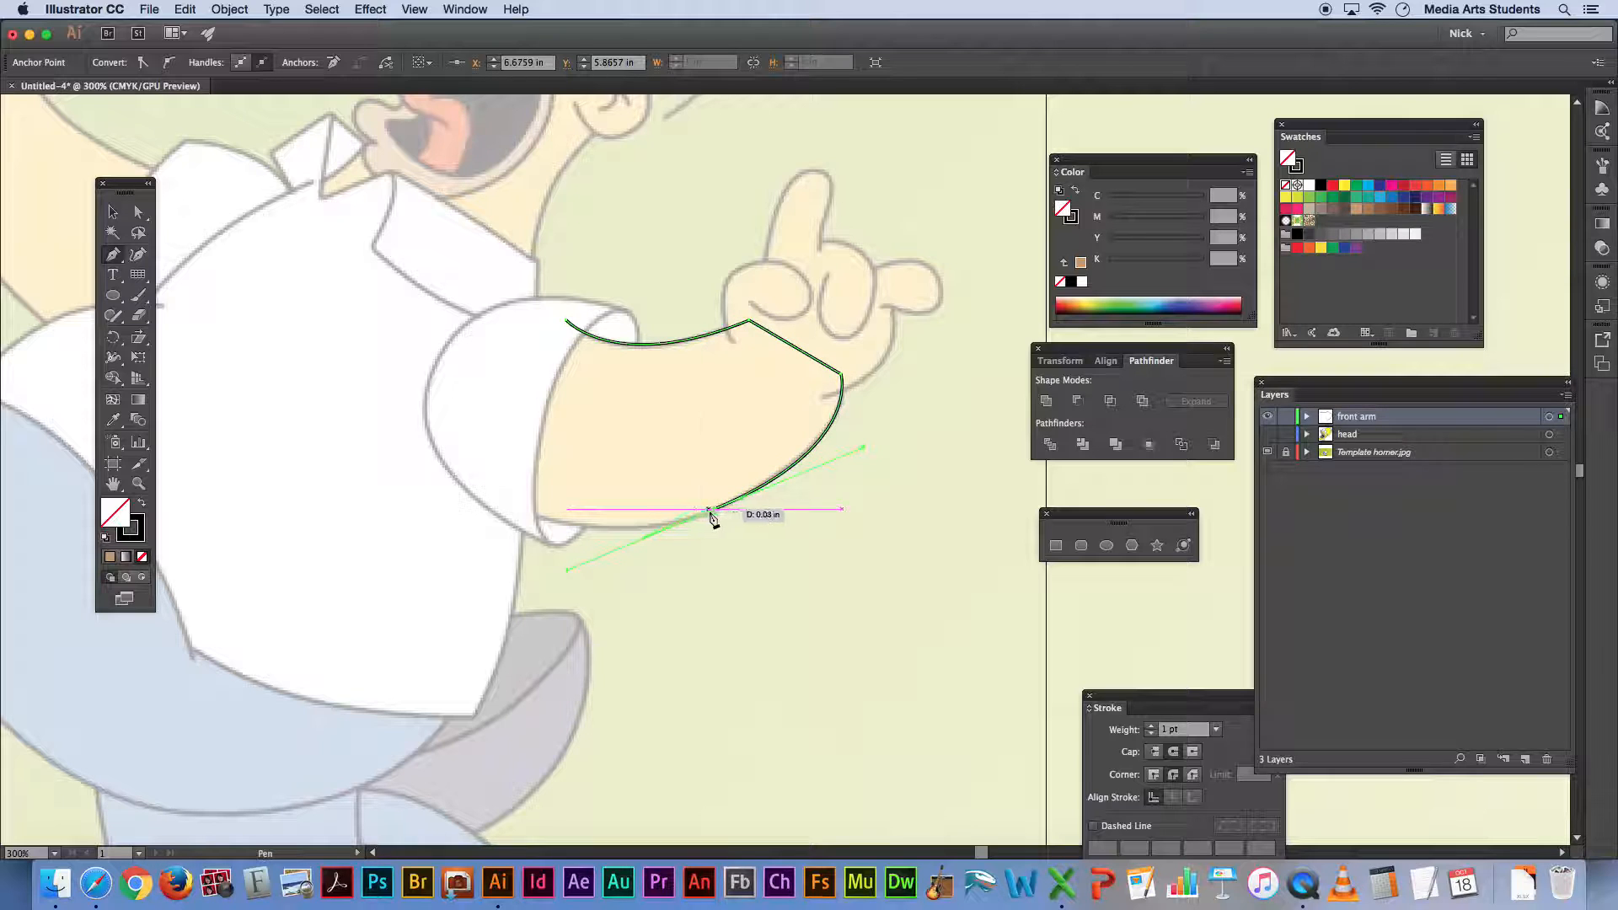
pyautogui.moveTo(715, 510); pyautogui.dragTo(422, 419)
pyautogui.moveTo(501, 489); pyautogui.dragTo(527, 432)
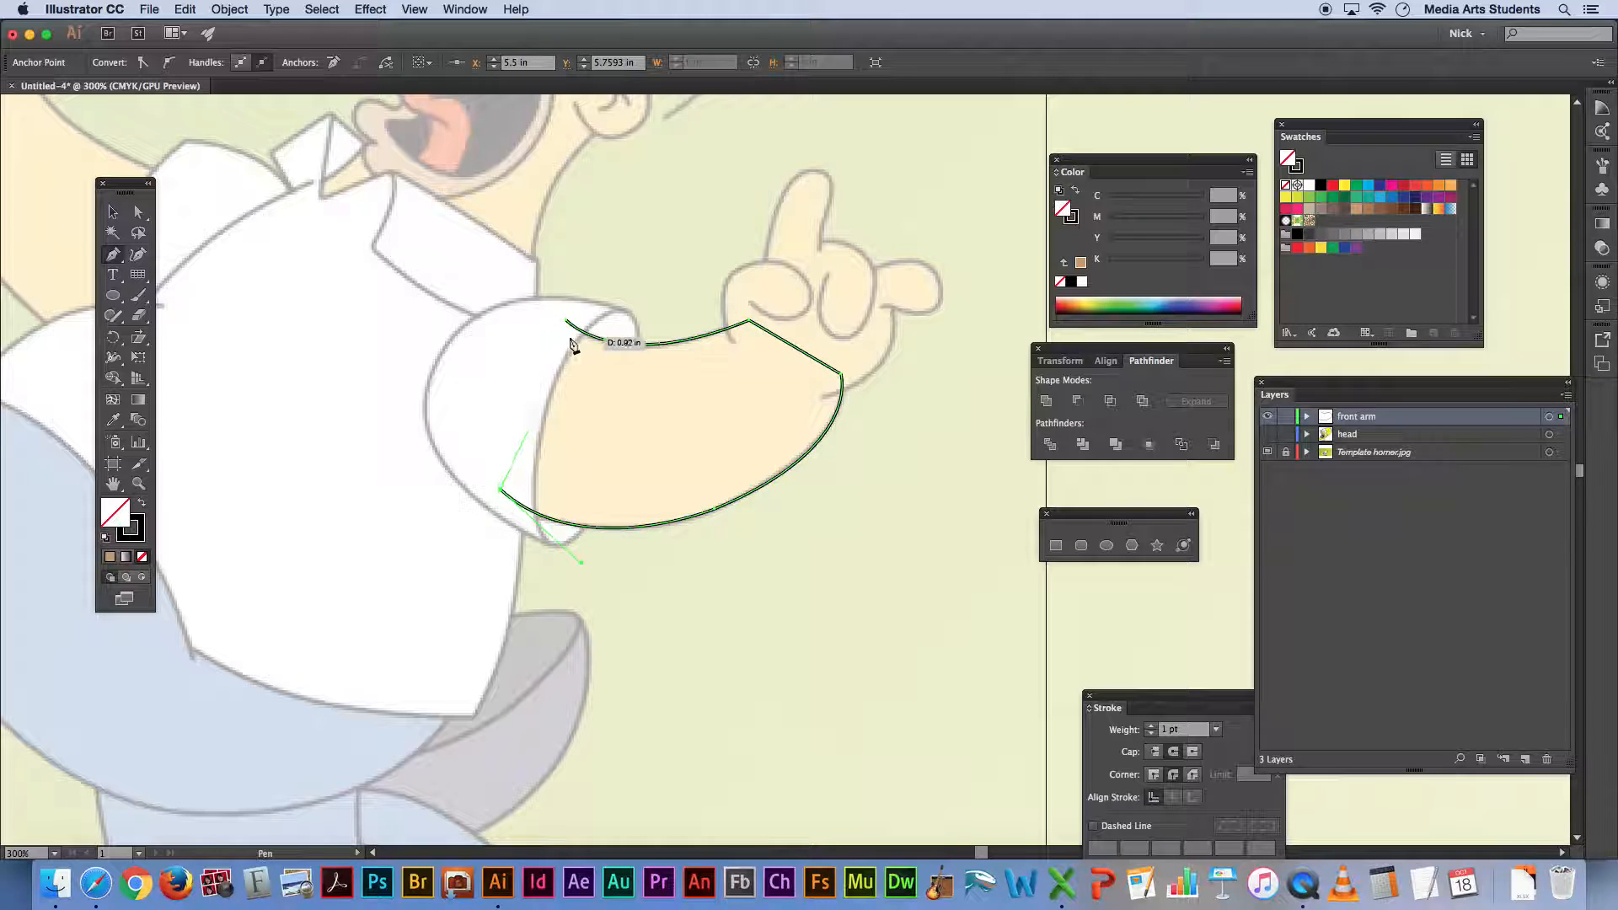
pyautogui.click(566, 321)
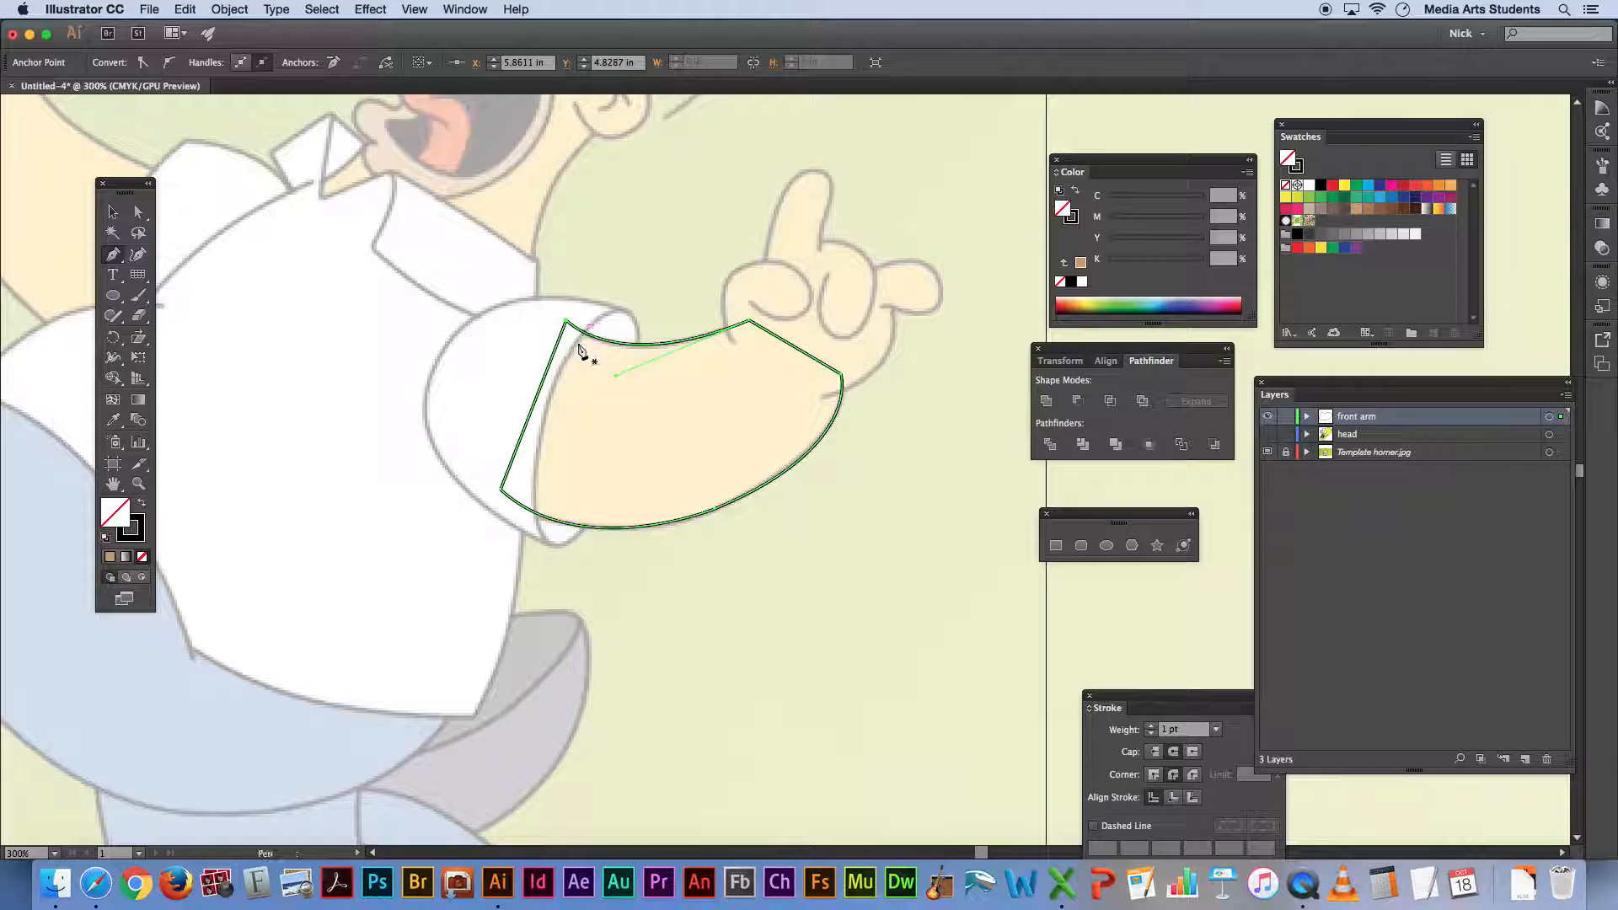
# Trace the sleeve's cuff edge as a curved Pen path from its upper tip to its lower tip.
pyautogui.click(621, 310)
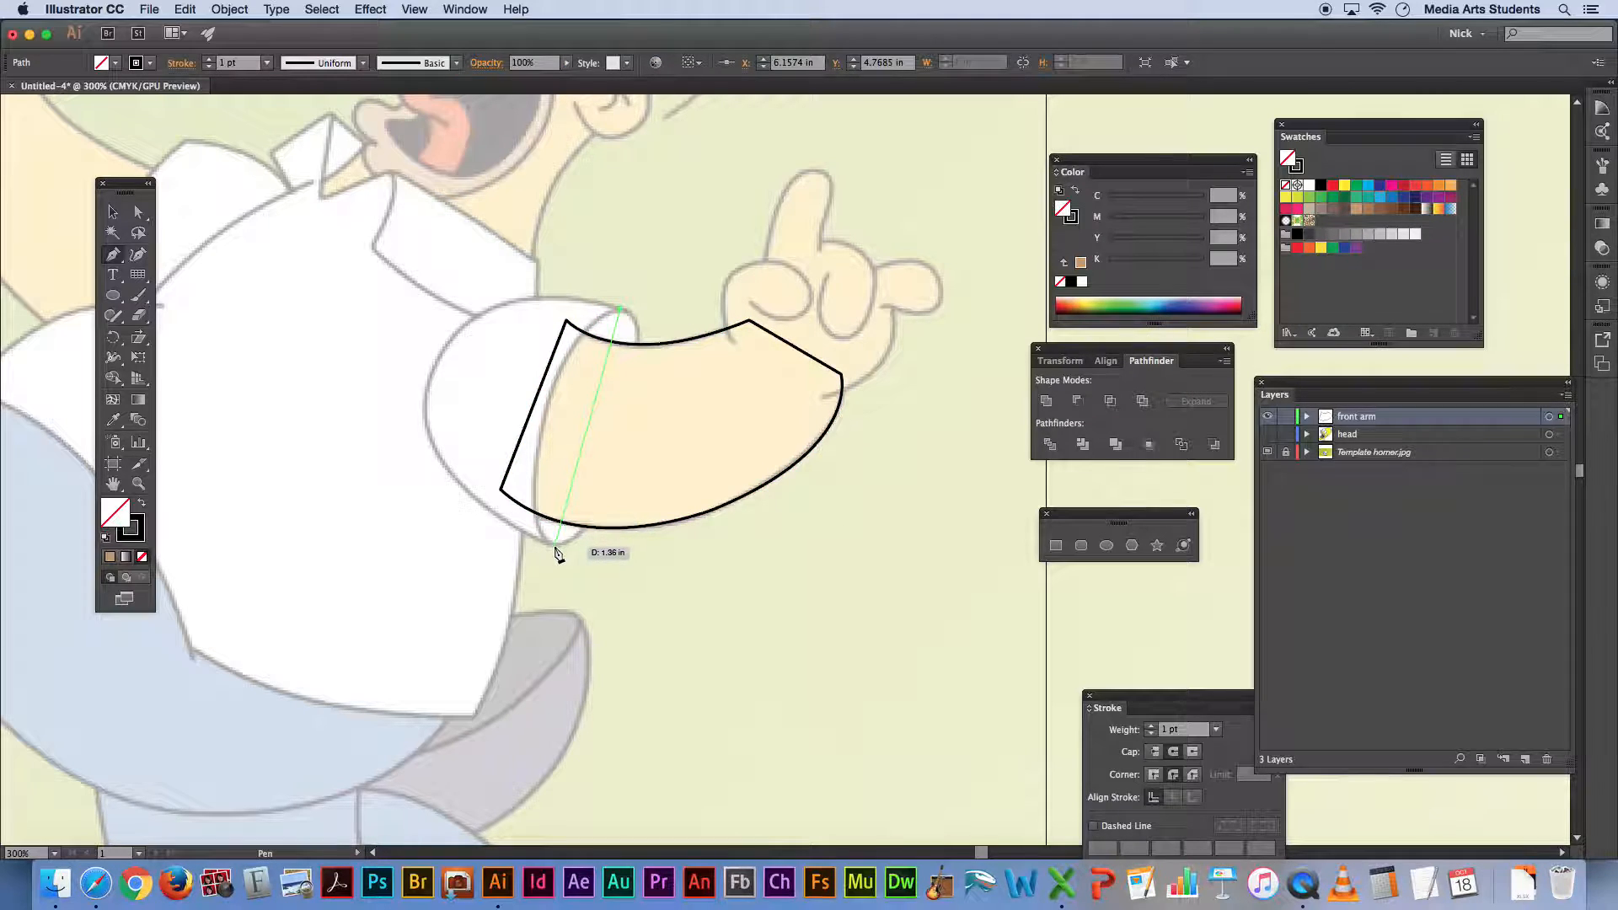
pyautogui.moveTo(553, 548); pyautogui.dragTo(599, 716)
pyautogui.press('super+z')
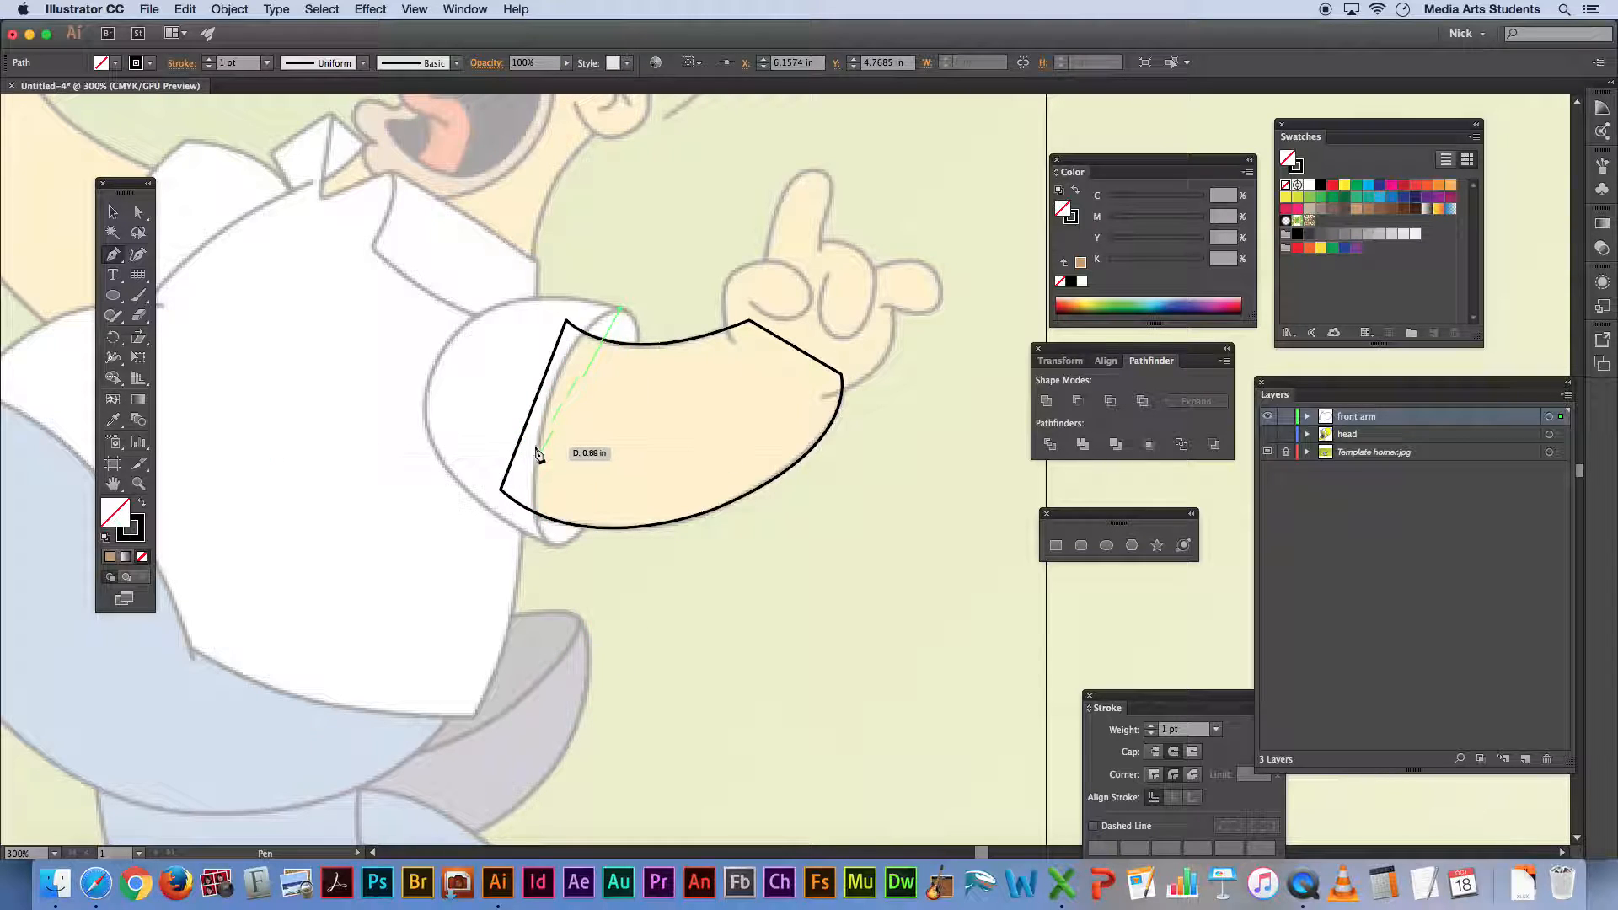
pyautogui.moveTo(538, 448); pyautogui.dragTo(515, 577)
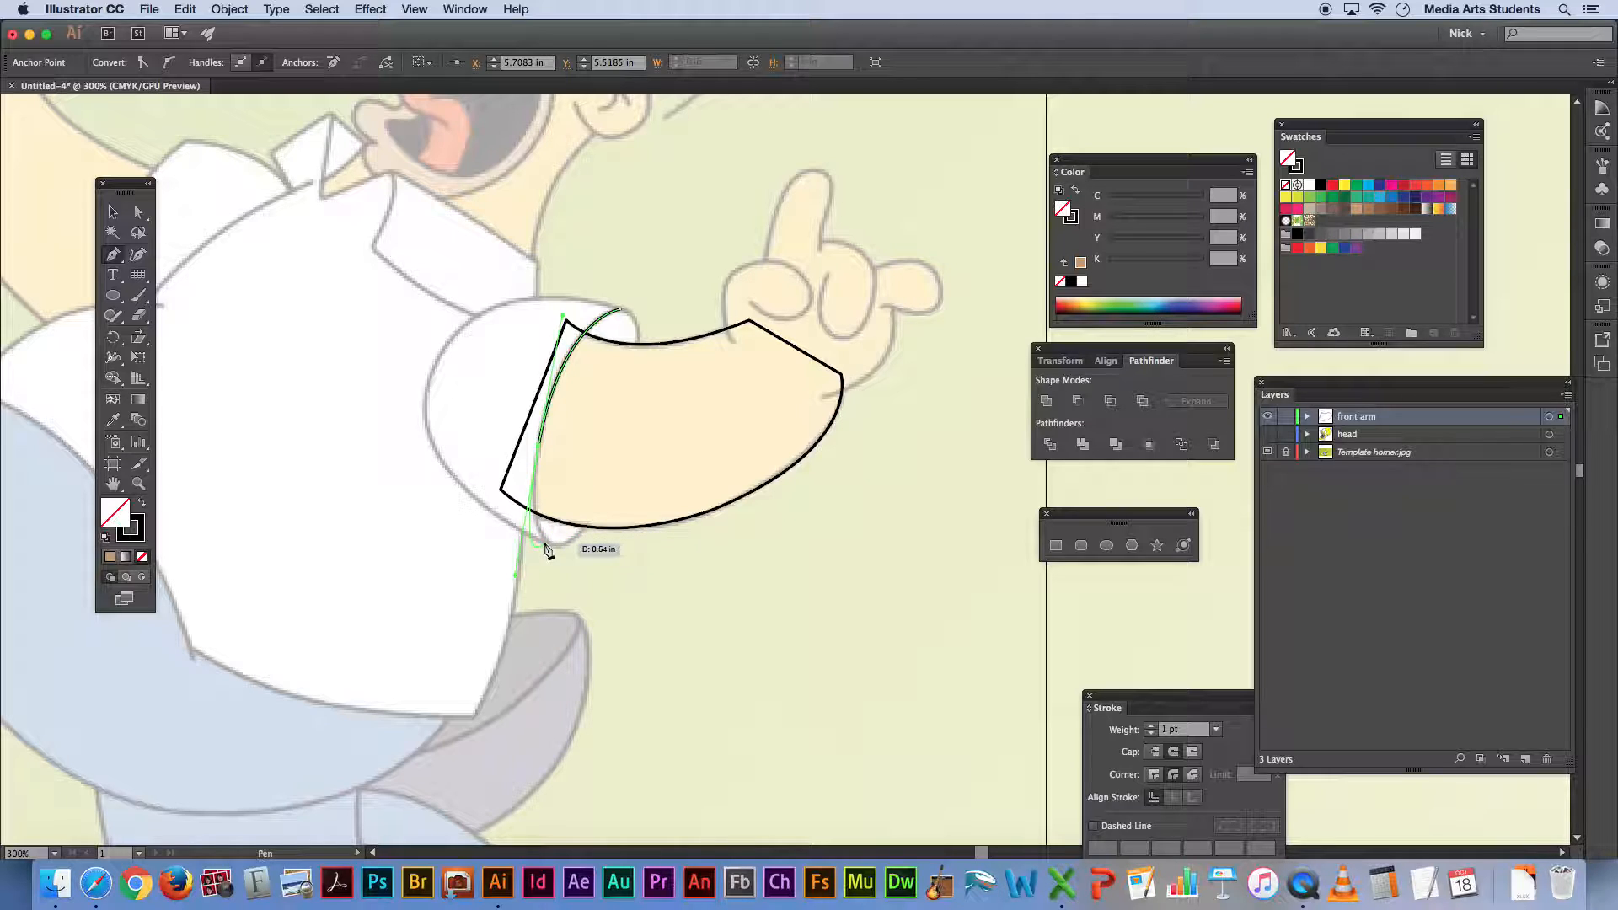
pyautogui.click(539, 453)
pyautogui.moveTo(553, 545); pyautogui.dragTo(580, 566)
pyautogui.click(552, 545)
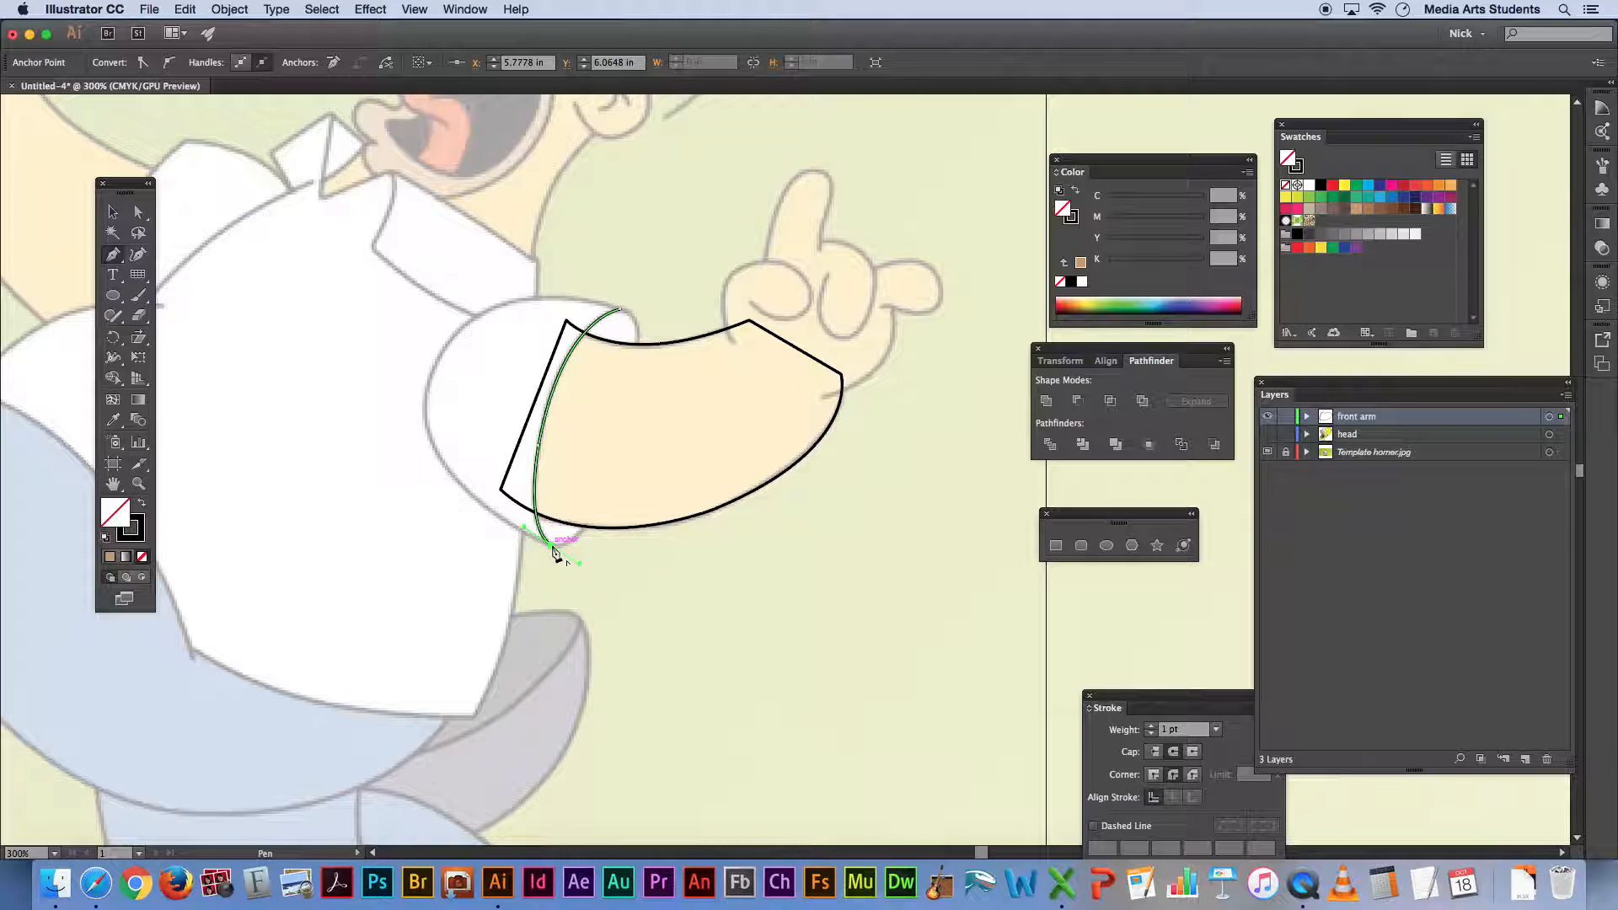
# Continue the sleeve path around the rounded shoulder side and close it at the cuff's upper tip.
pyautogui.moveTo(426, 408); pyautogui.dragTo(428, 321)
pyautogui.click(424, 408)
pyautogui.moveTo(533, 298); pyautogui.dragTo(634, 291)
pyautogui.click(533, 298)
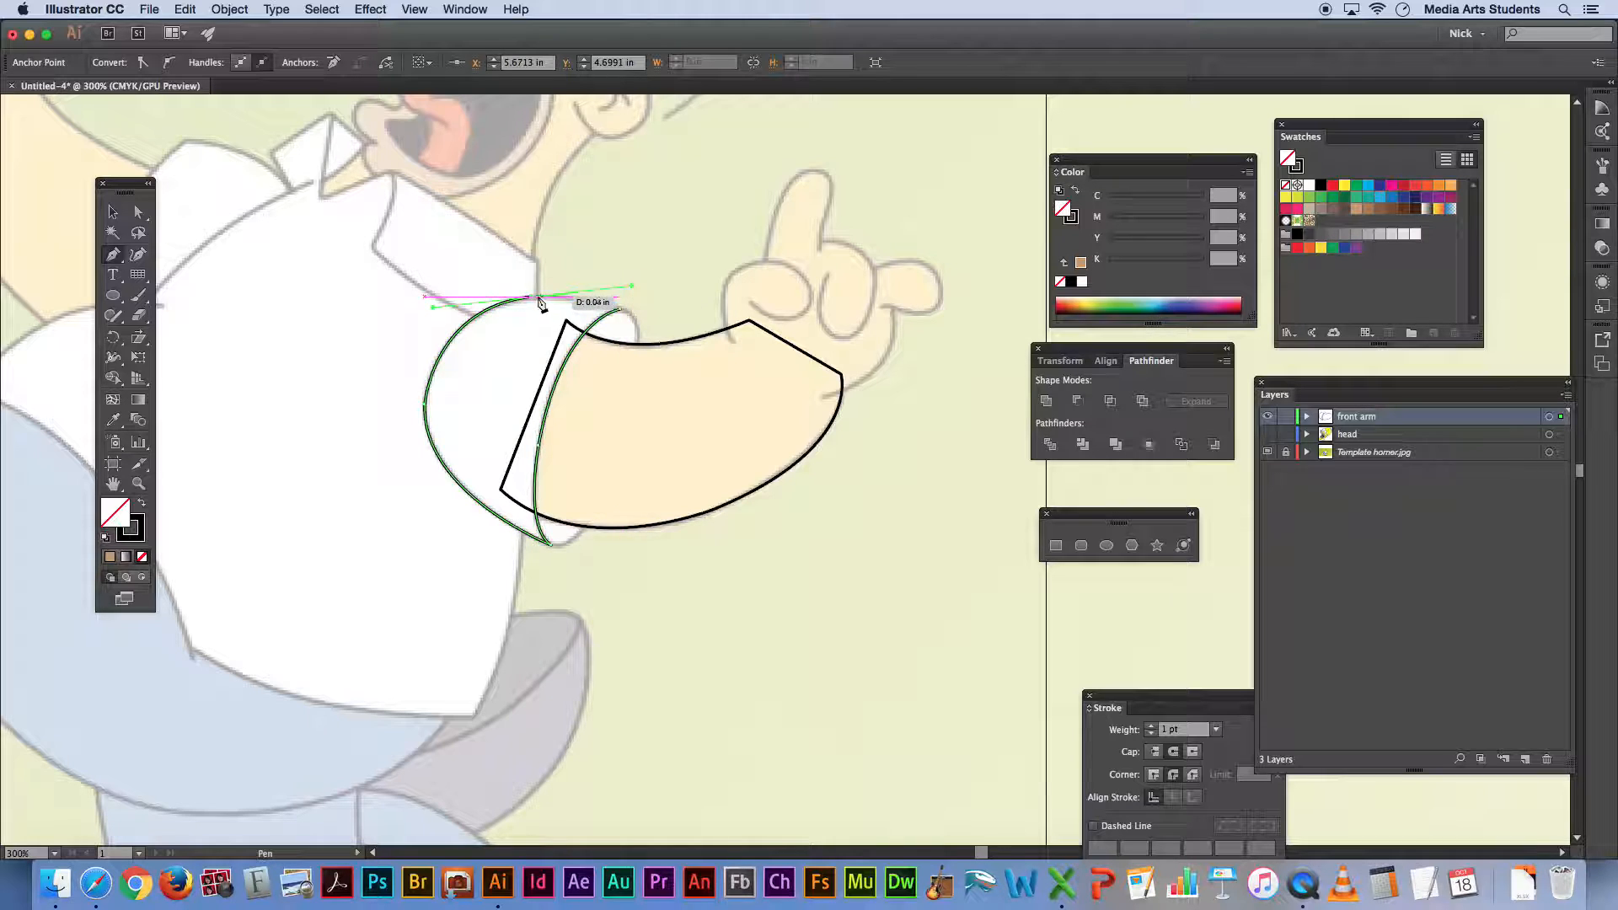
pyautogui.click(618, 309)
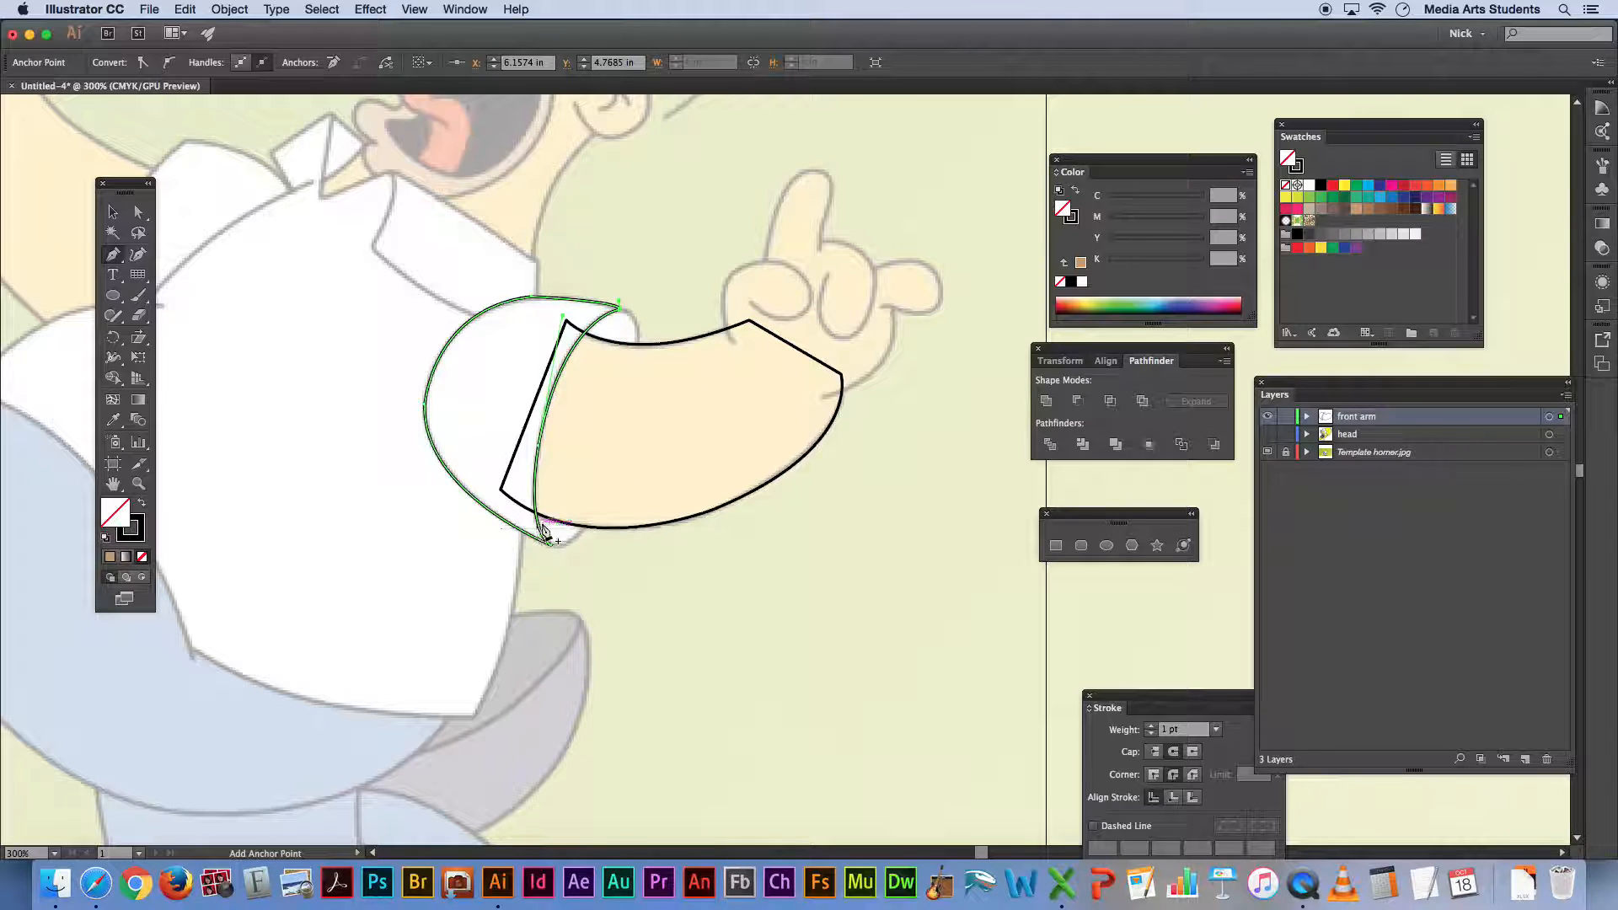
# Draw two small closed Pen shapes for the inner cuff, one below the forearm and one above it.
pyautogui.moveTo(518, 514); pyautogui.dragTo(643, 451)
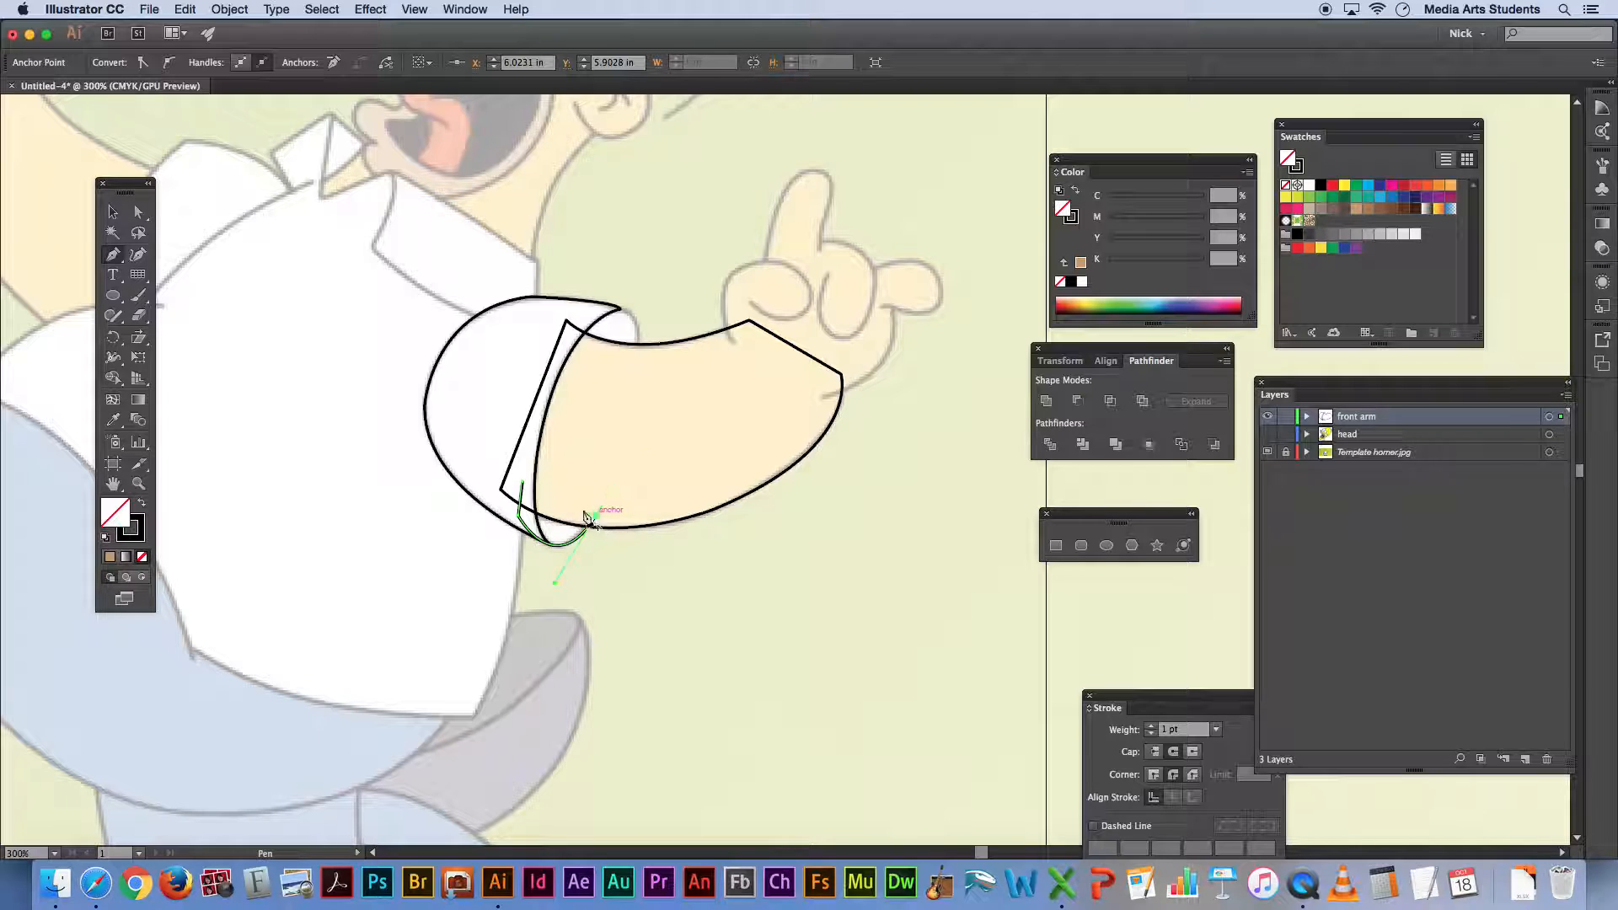
pyautogui.click(522, 487)
pyautogui.click(590, 355)
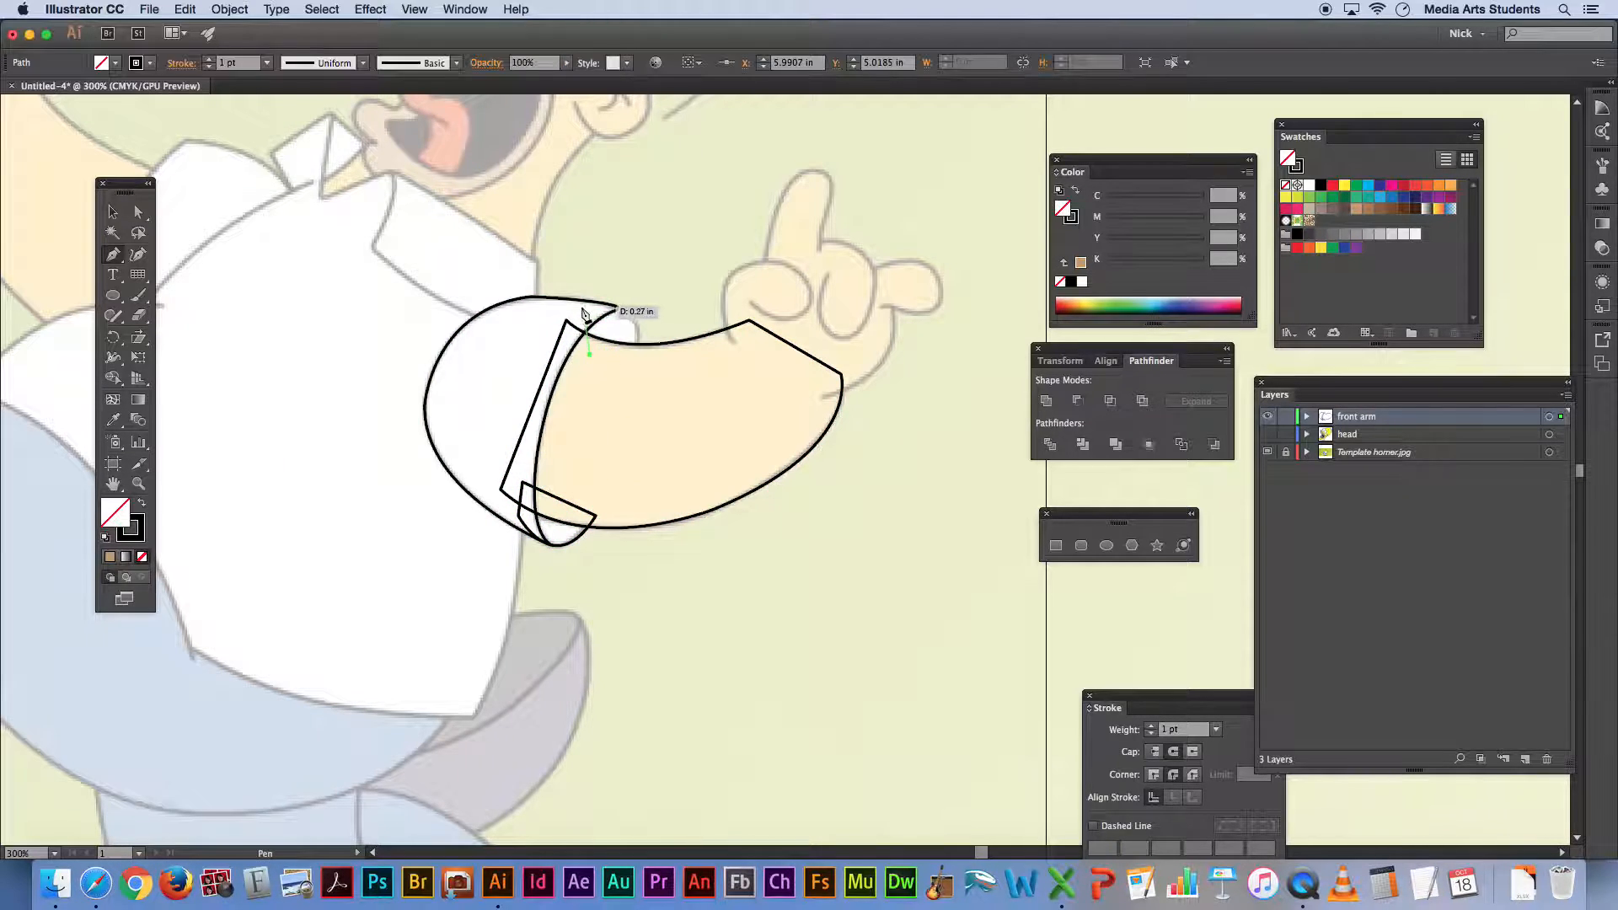
pyautogui.click(569, 335)
pyautogui.click(588, 316)
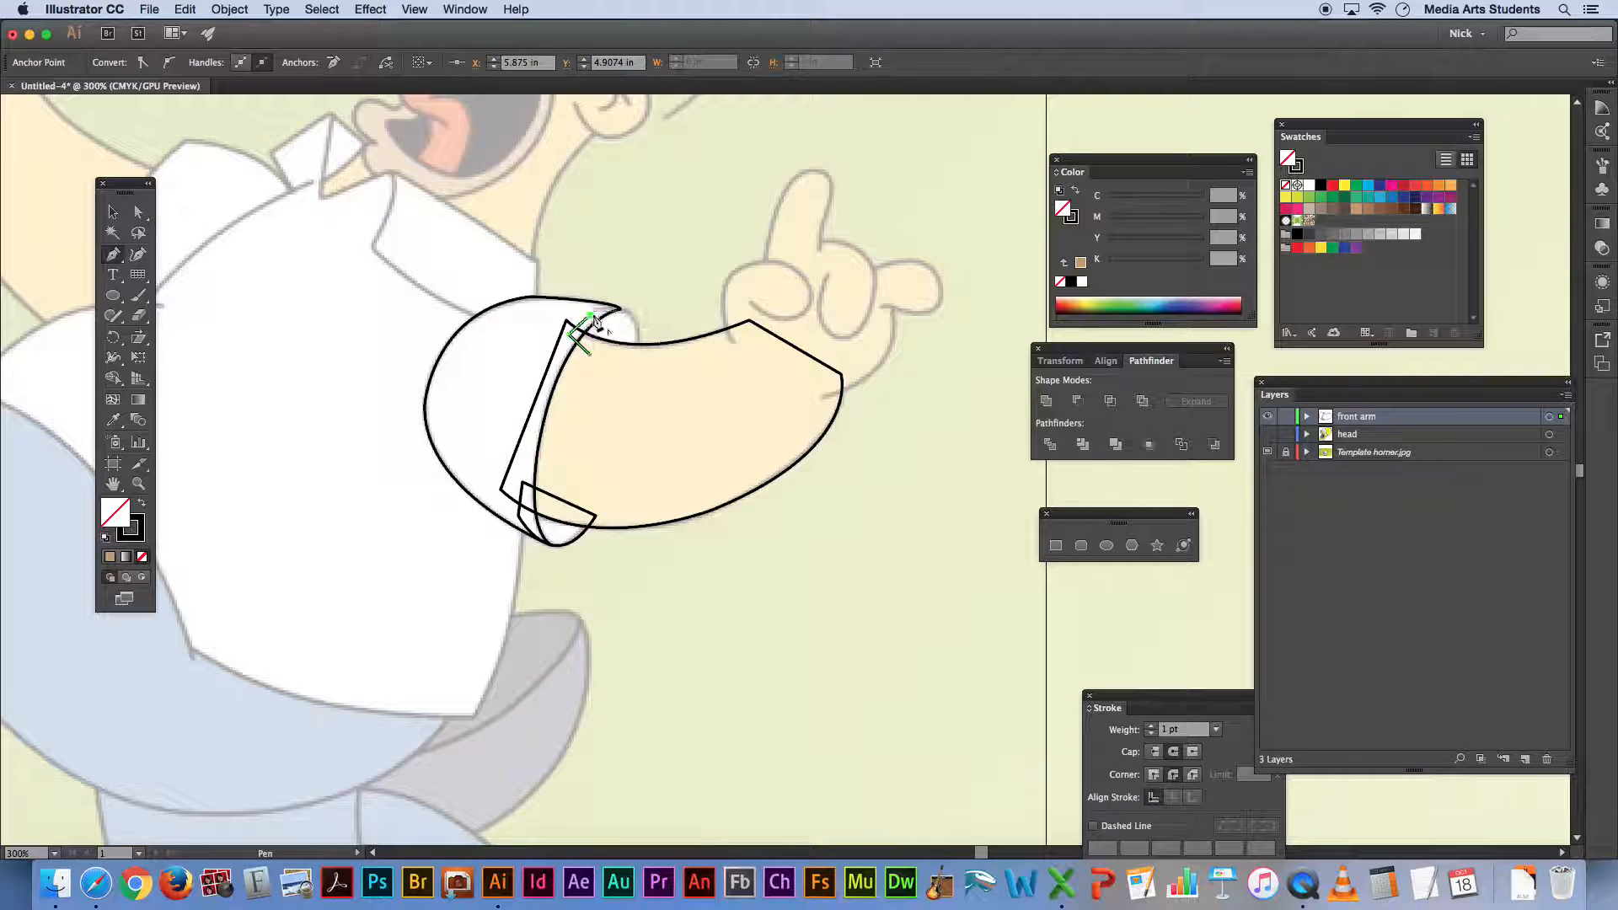
pyautogui.moveTo(638, 357); pyautogui.dragTo(625, 426)
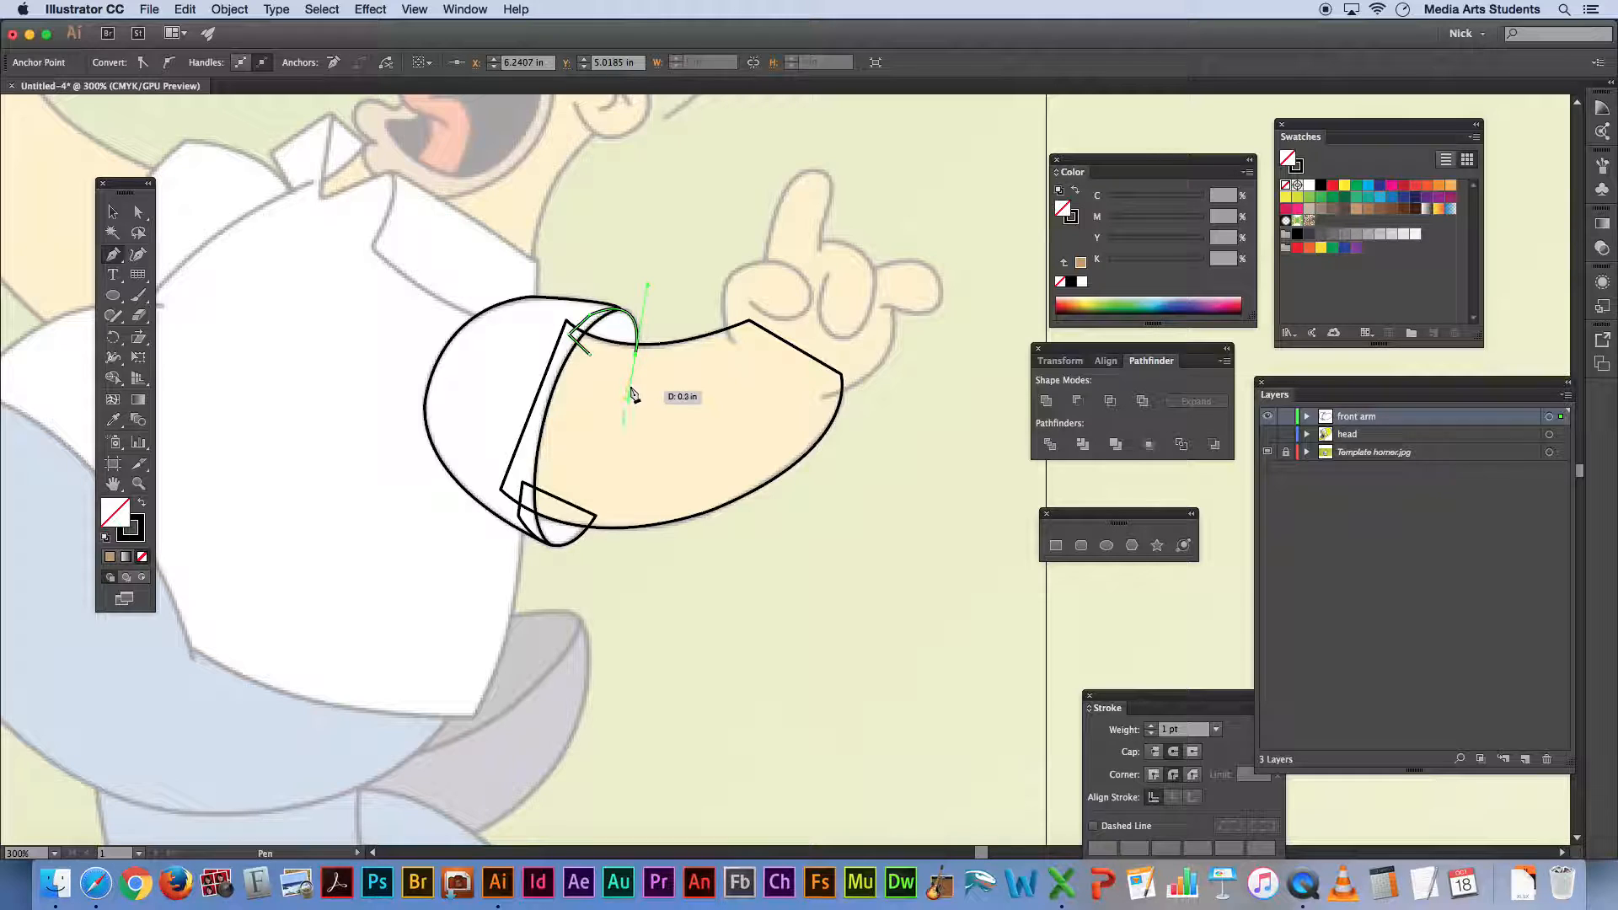
pyautogui.click(636, 349)
pyautogui.click(590, 353)
# Hide the Template homer.jpg layer and deselect the arm paths.
pyautogui.click(1268, 451)
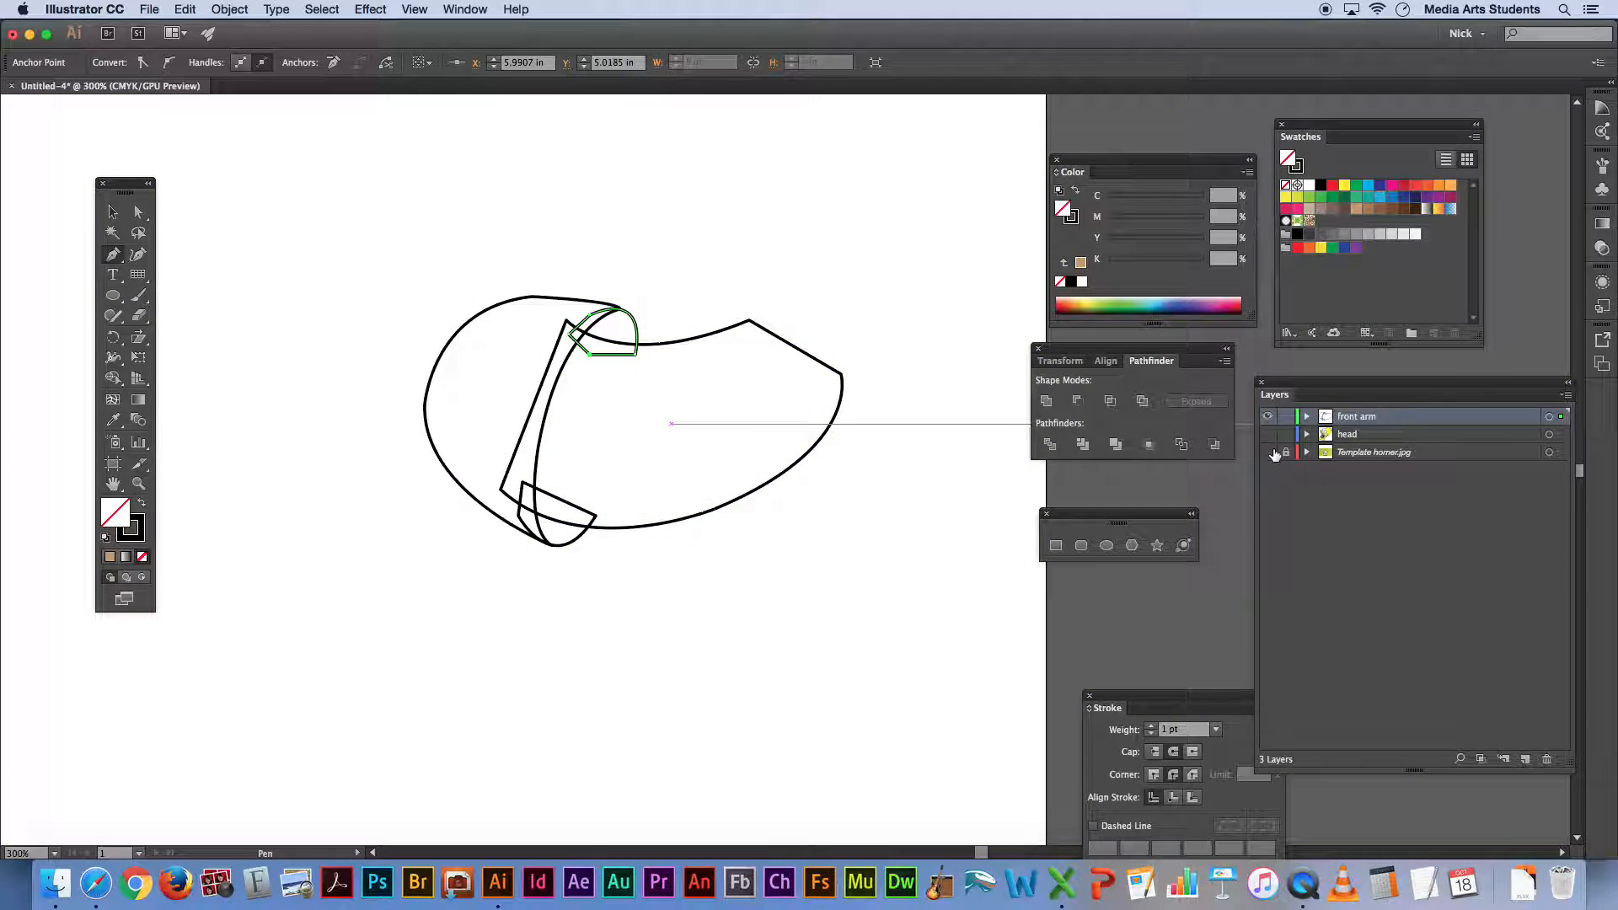
pyautogui.press('v')
pyautogui.click(912, 606)
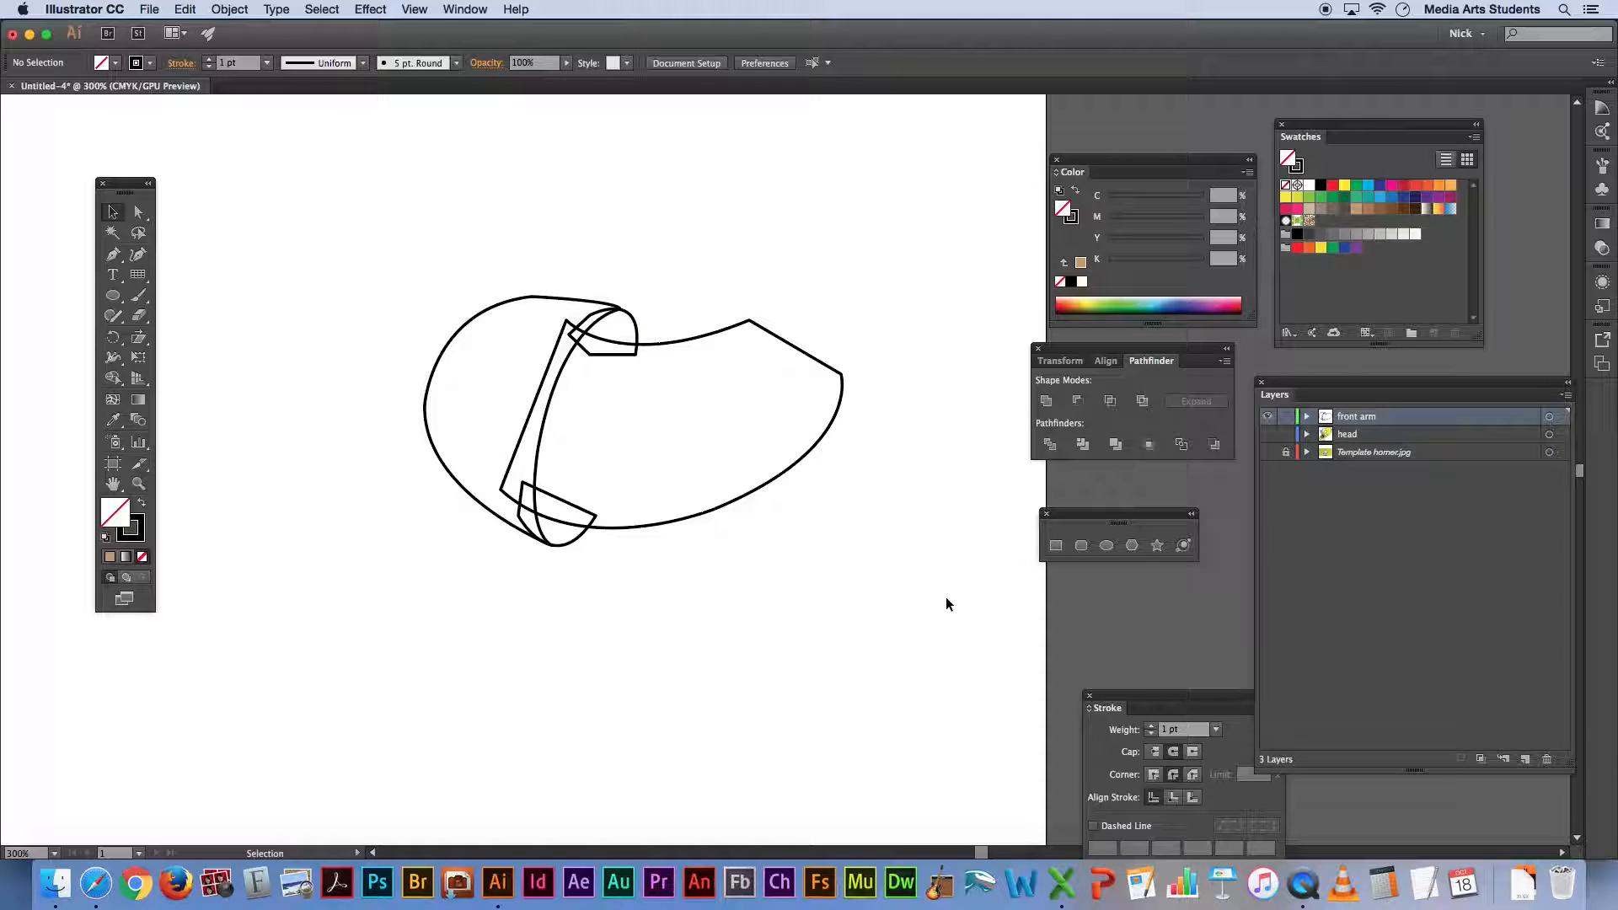
# Show the Template homer.jpg layer and start a Pen path at the wrist, curving around the folded finger to the raised finger's base.
pyautogui.click(1267, 452)
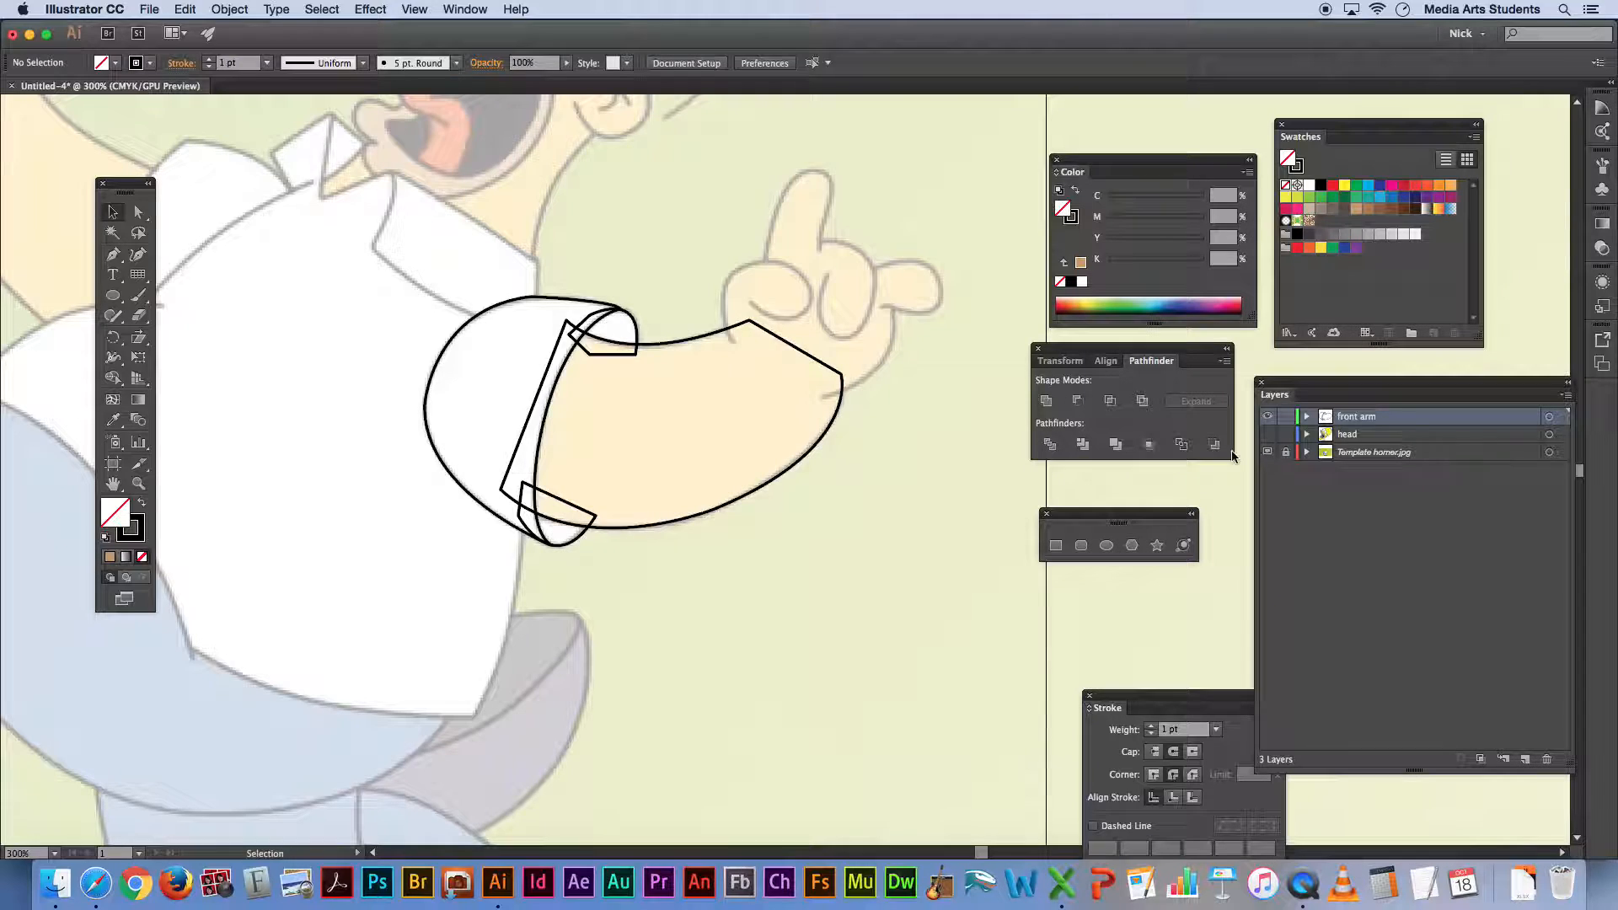
pyautogui.moveTo(882, 412); pyautogui.dragTo(760, 534)
pyautogui.press('super+equal')
pyautogui.press('super+equal')
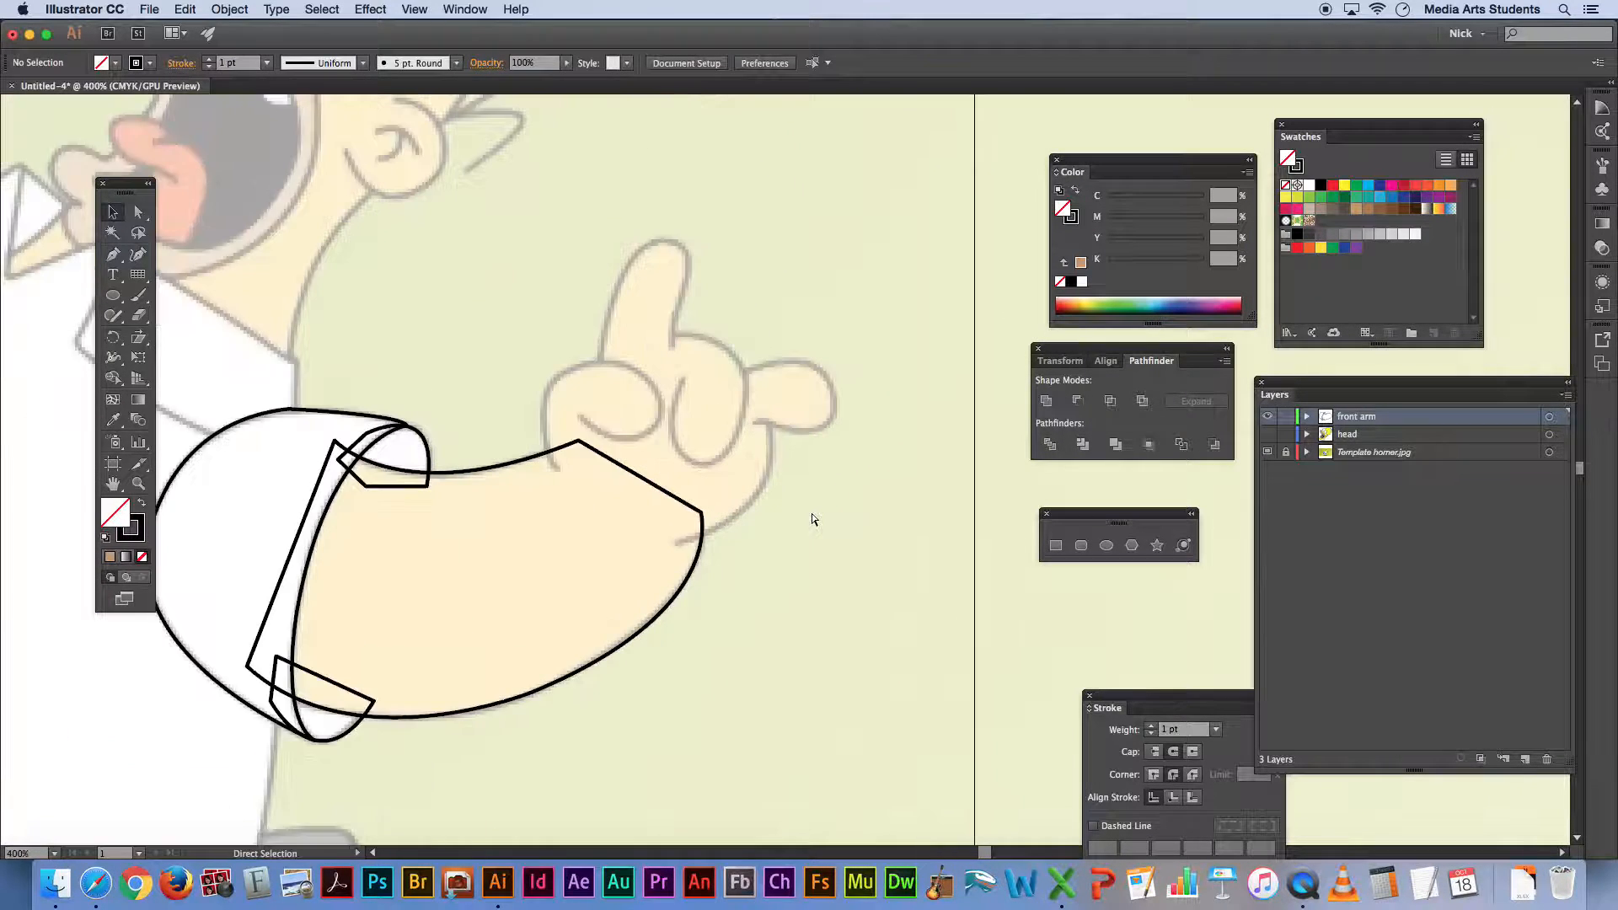
pyautogui.moveTo(852, 485); pyautogui.dragTo(923, 473)
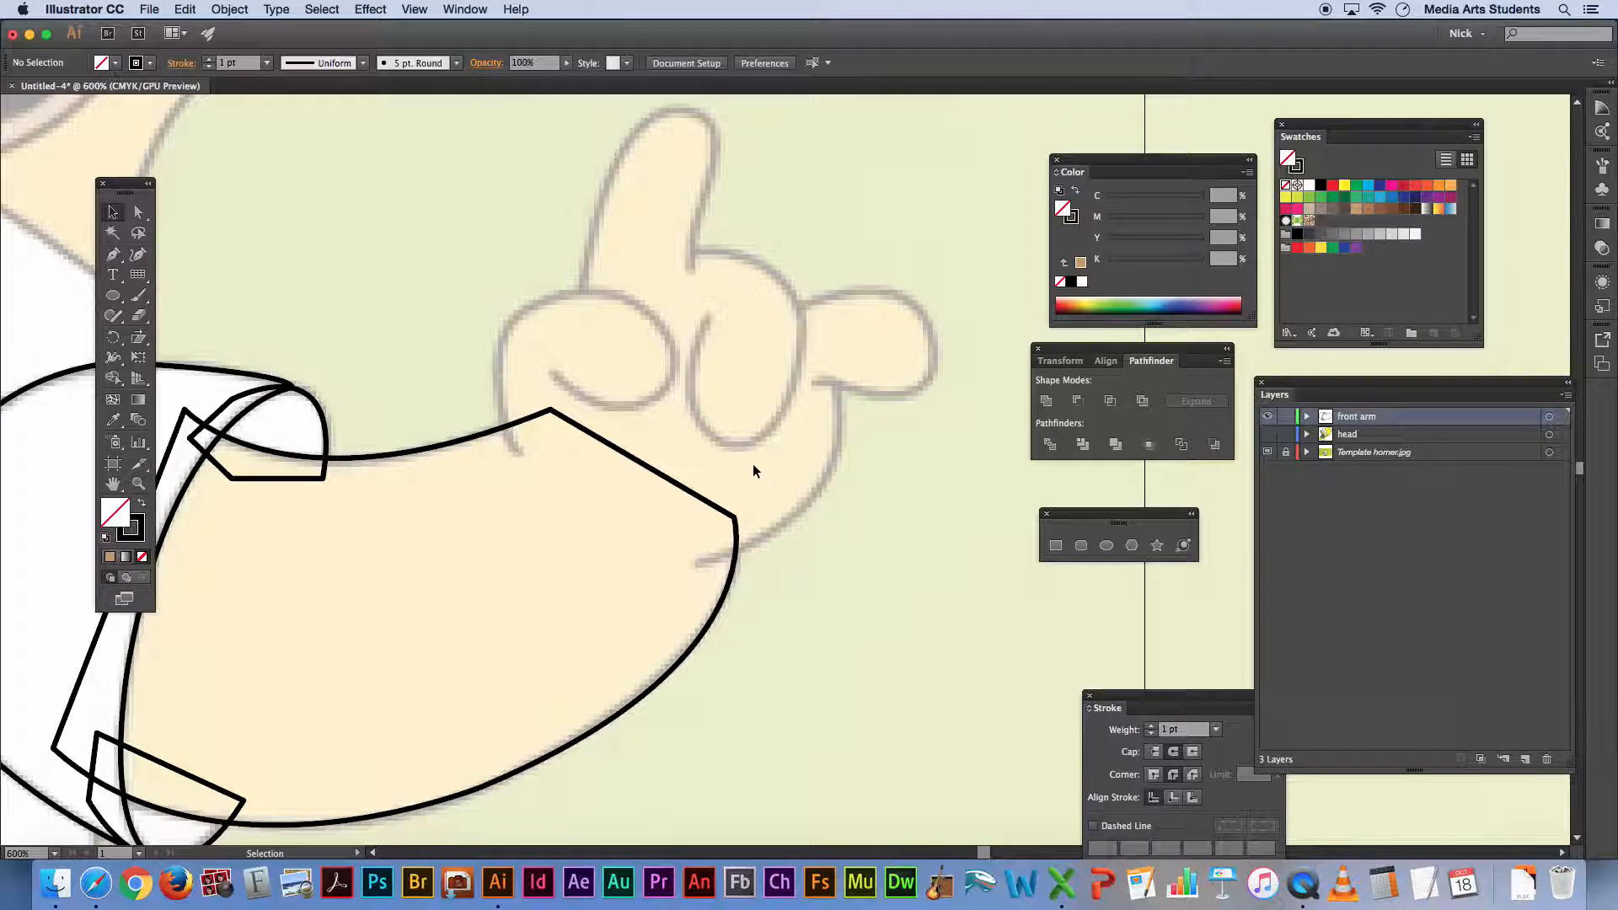
pyautogui.click(112, 254)
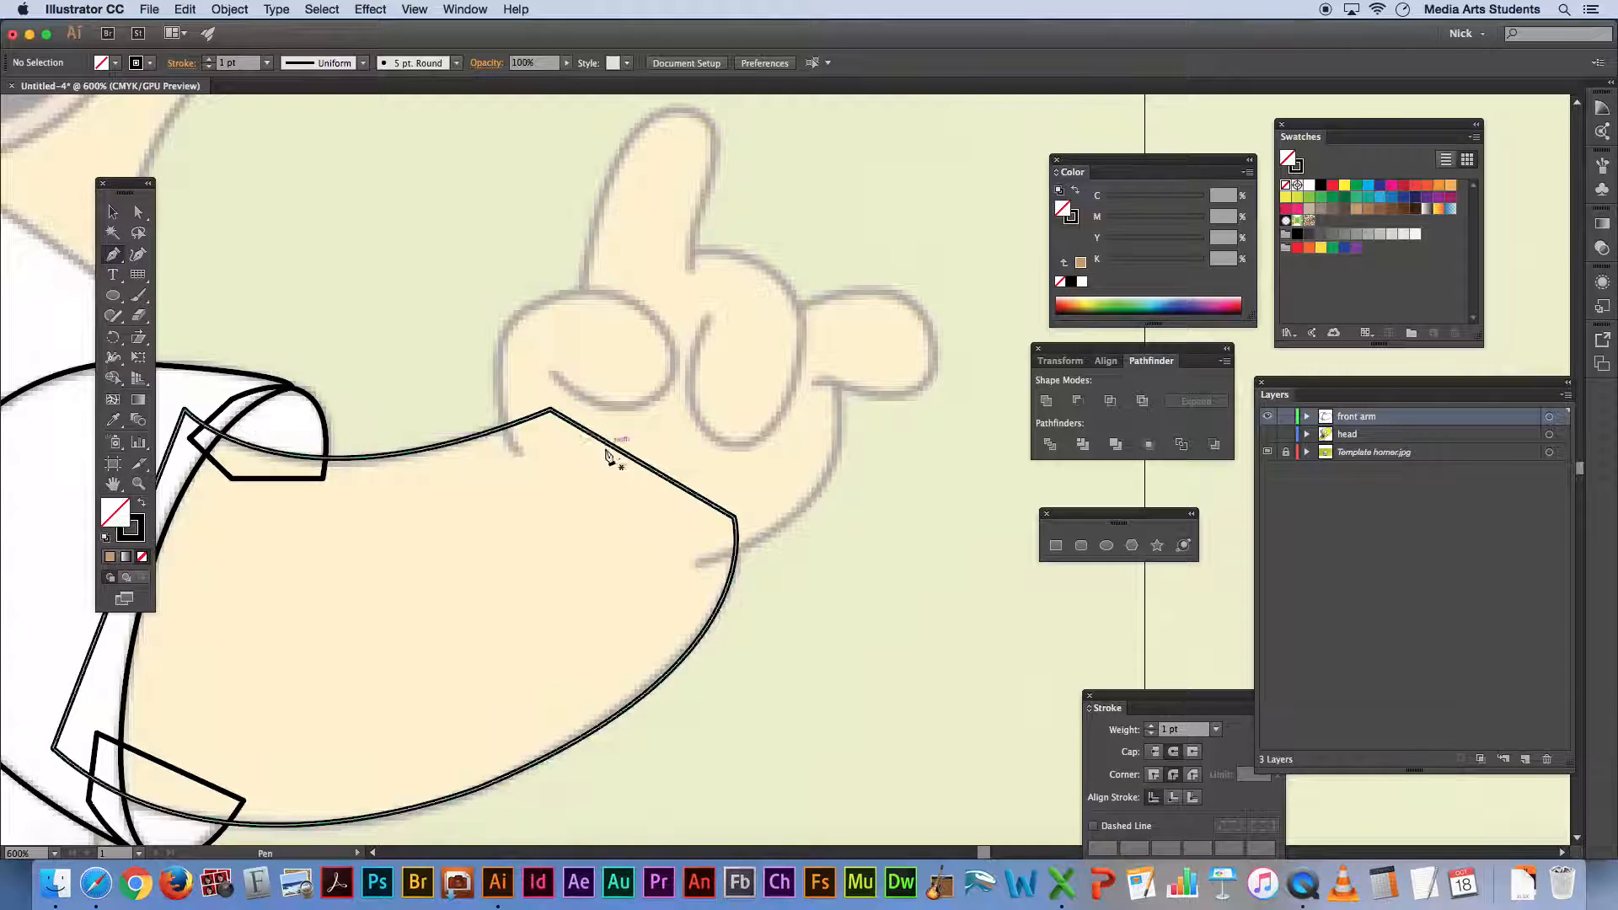
pyautogui.press('super+minus')
pyautogui.moveTo(621, 452); pyautogui.dragTo(517, 504)
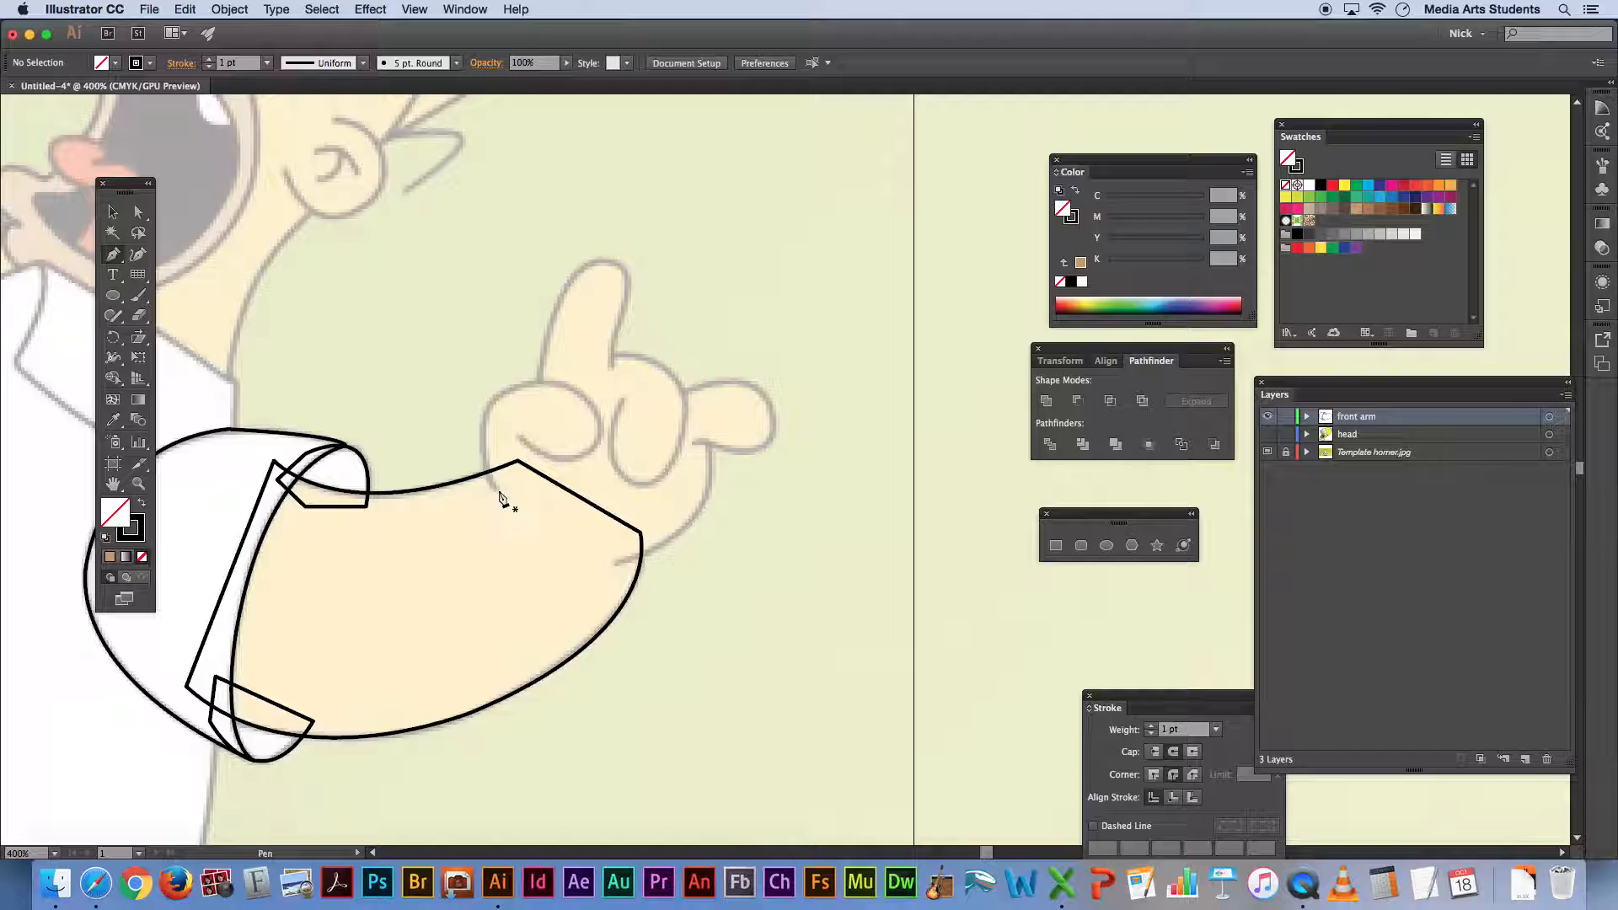
pyautogui.click(498, 490)
pyautogui.moveTo(541, 382); pyautogui.dragTo(642, 362)
pyautogui.click(540, 380)
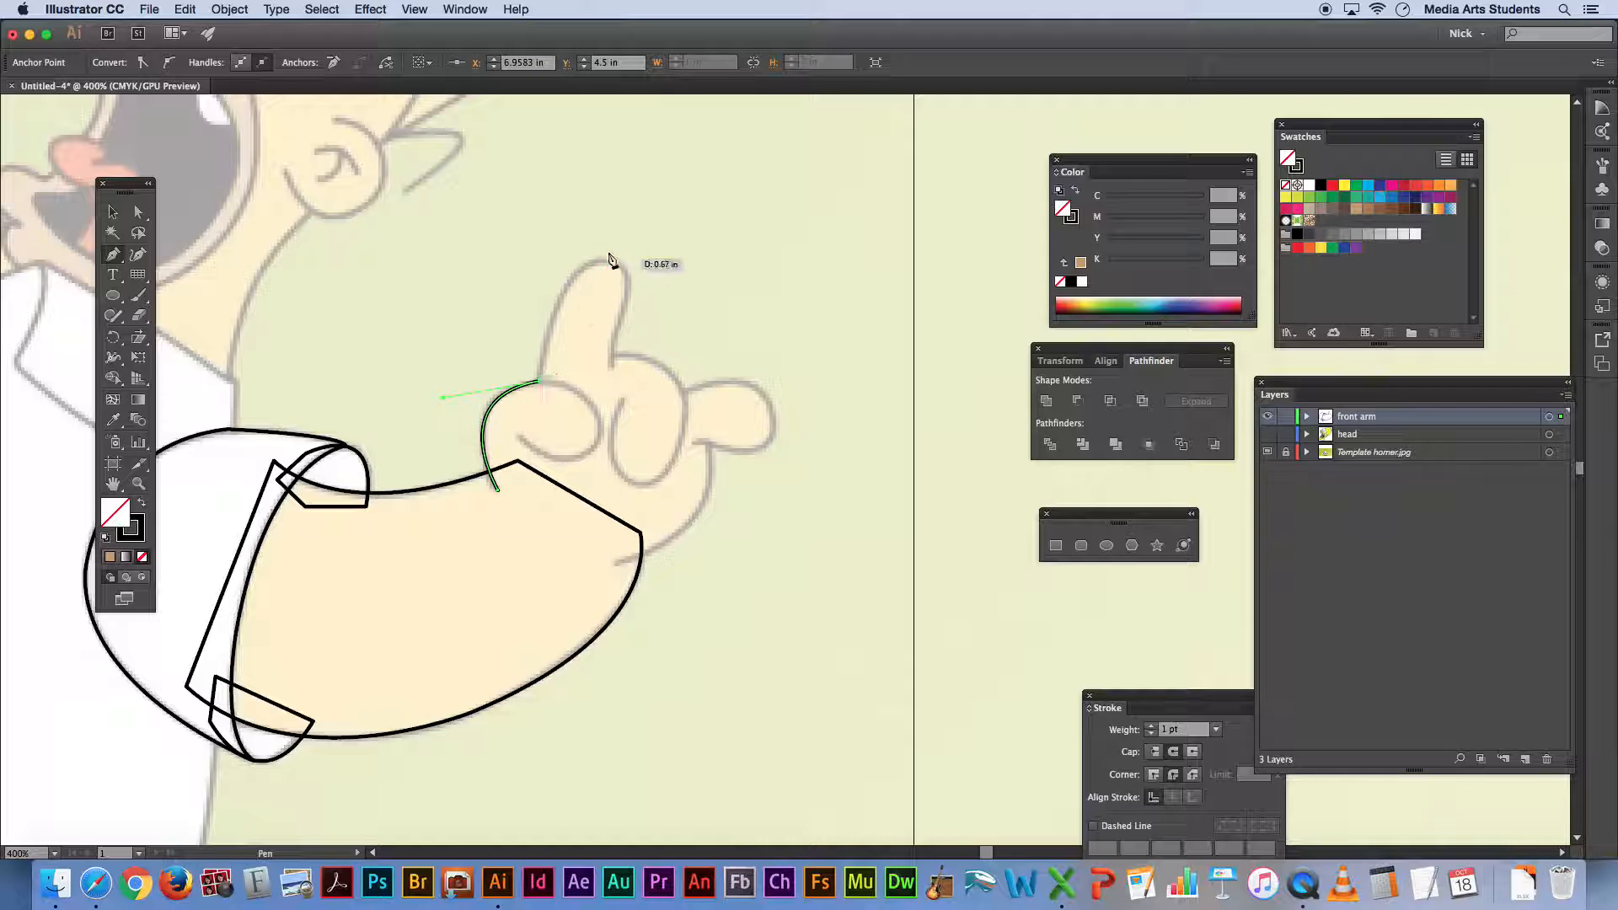
# Continue the hand path around the raised finger's tip, down to its base and over the knuckle to a corner point.
pyautogui.moveTo(611, 264); pyautogui.dragTo(669, 270)
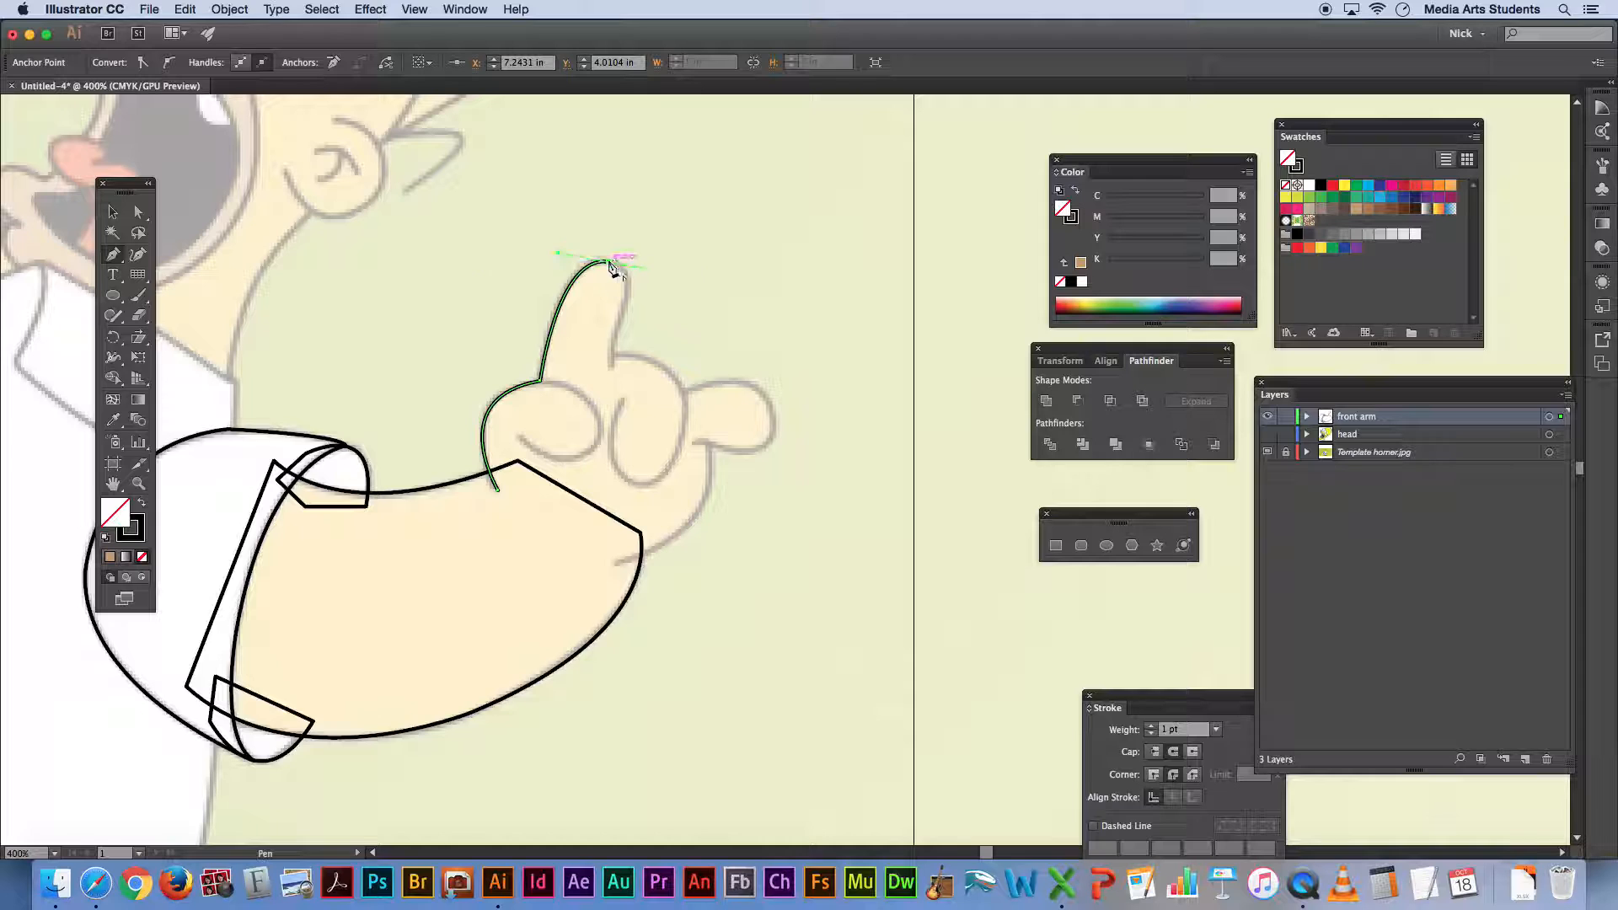
pyautogui.click(615, 363)
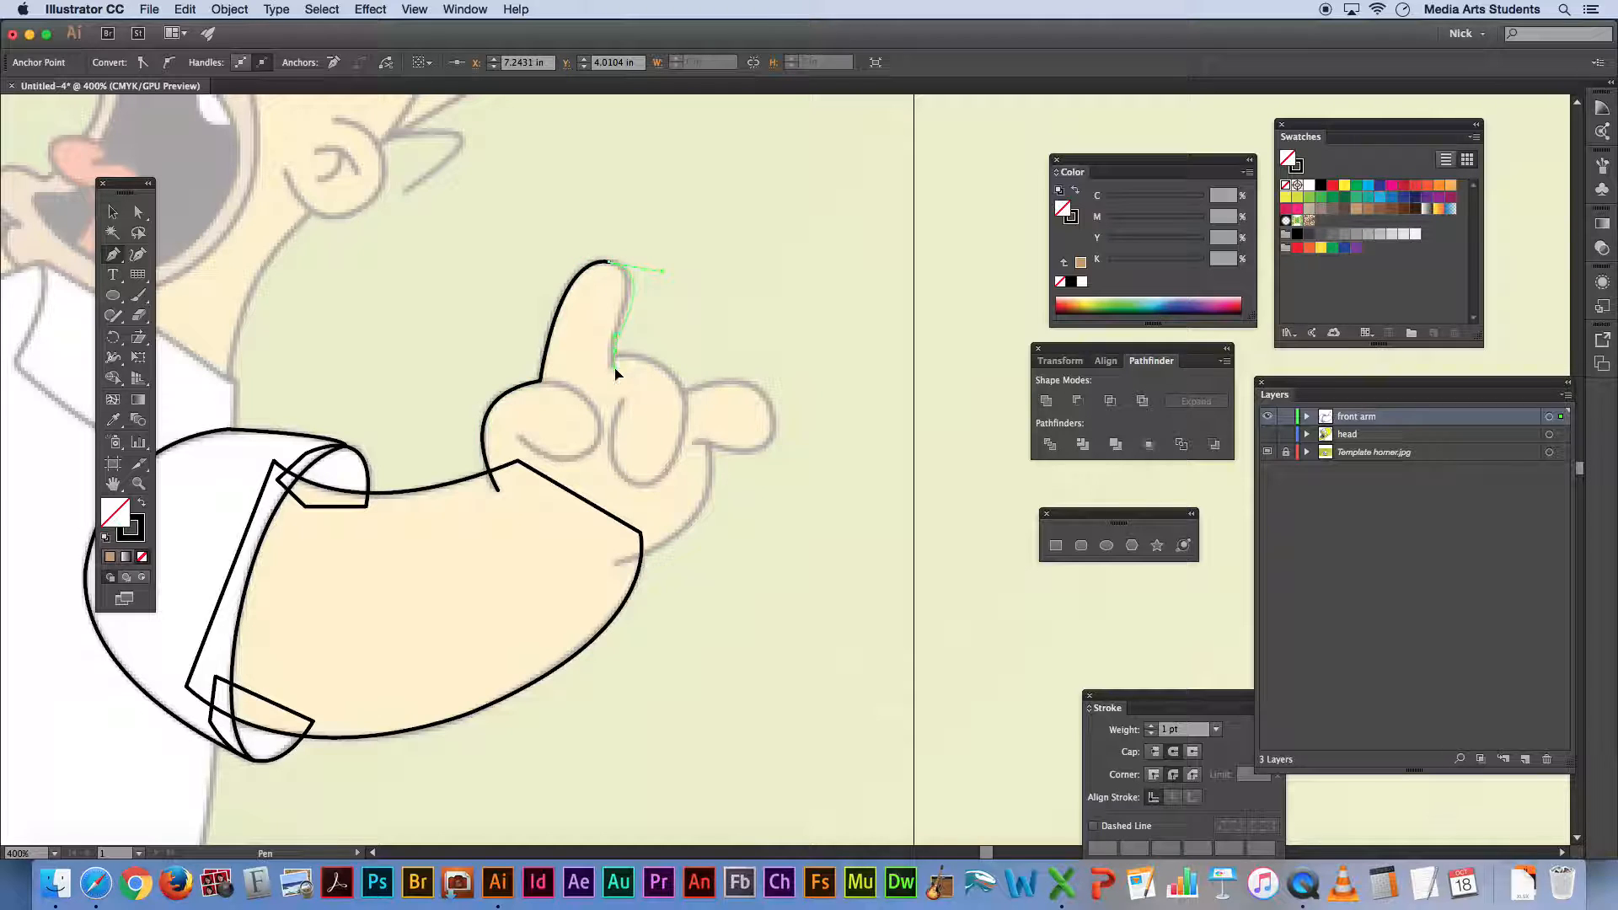
pyautogui.moveTo(621, 387); pyautogui.dragTo(622, 387)
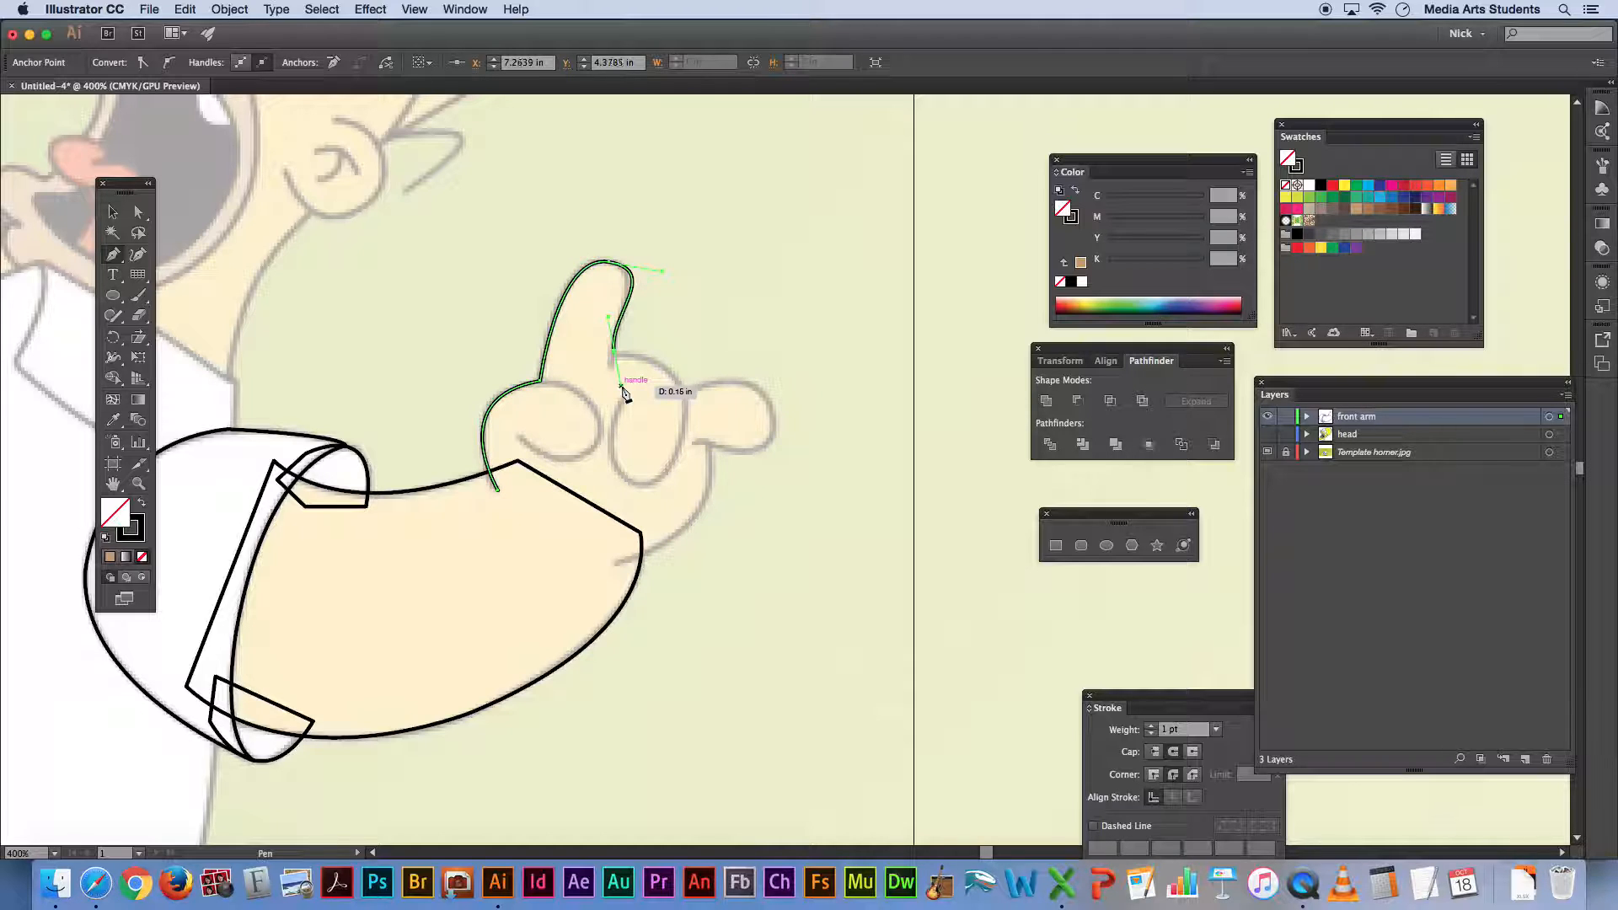
pyautogui.moveTo(687, 392); pyautogui.dragTo(695, 428)
pyautogui.click(684, 391)
# Trace the outstretched side finger and the rounded heel of the hand down into the forearm, leaving the path open, and deselect it.
pyautogui.moveTo(774, 425); pyautogui.dragTo(768, 487)
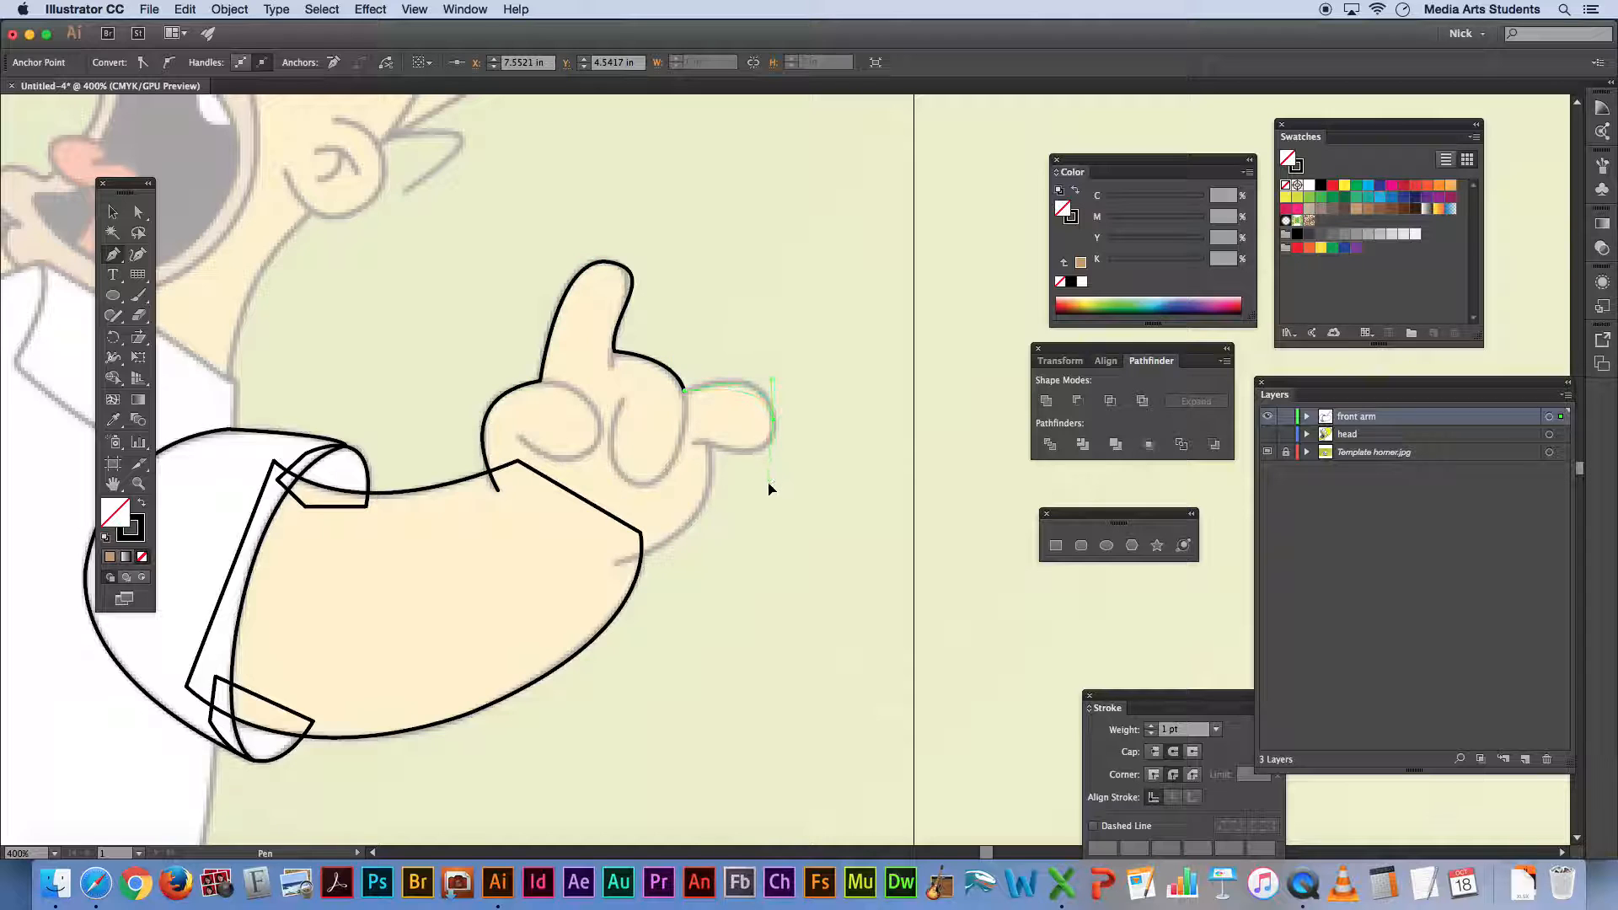
pyautogui.click(712, 447)
pyautogui.press('super+z')
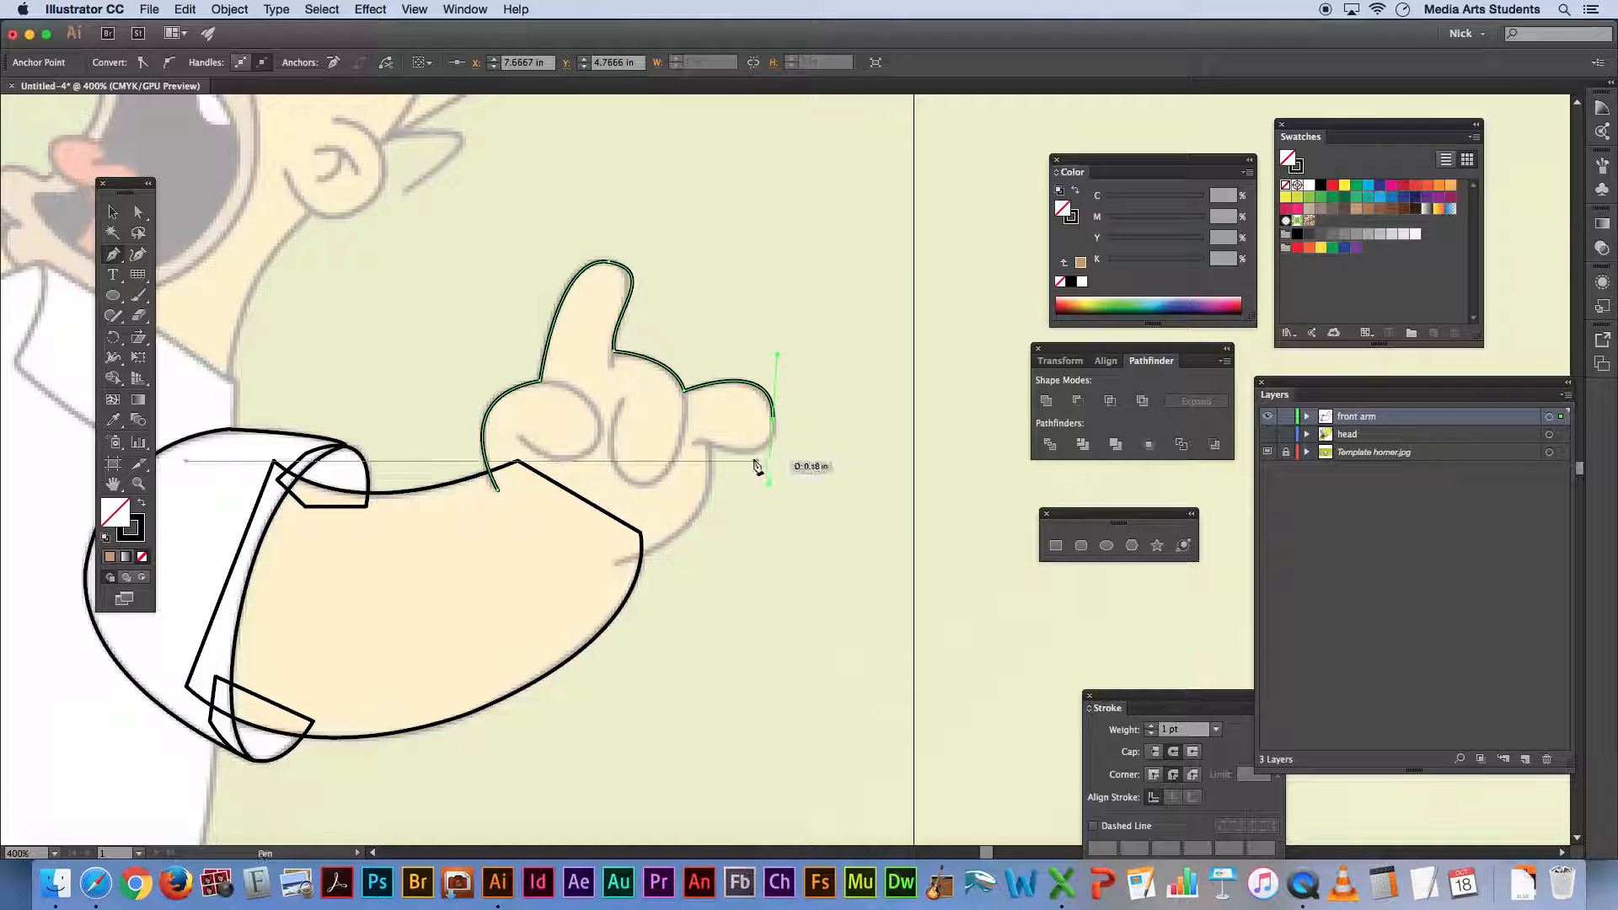
pyautogui.click(774, 423)
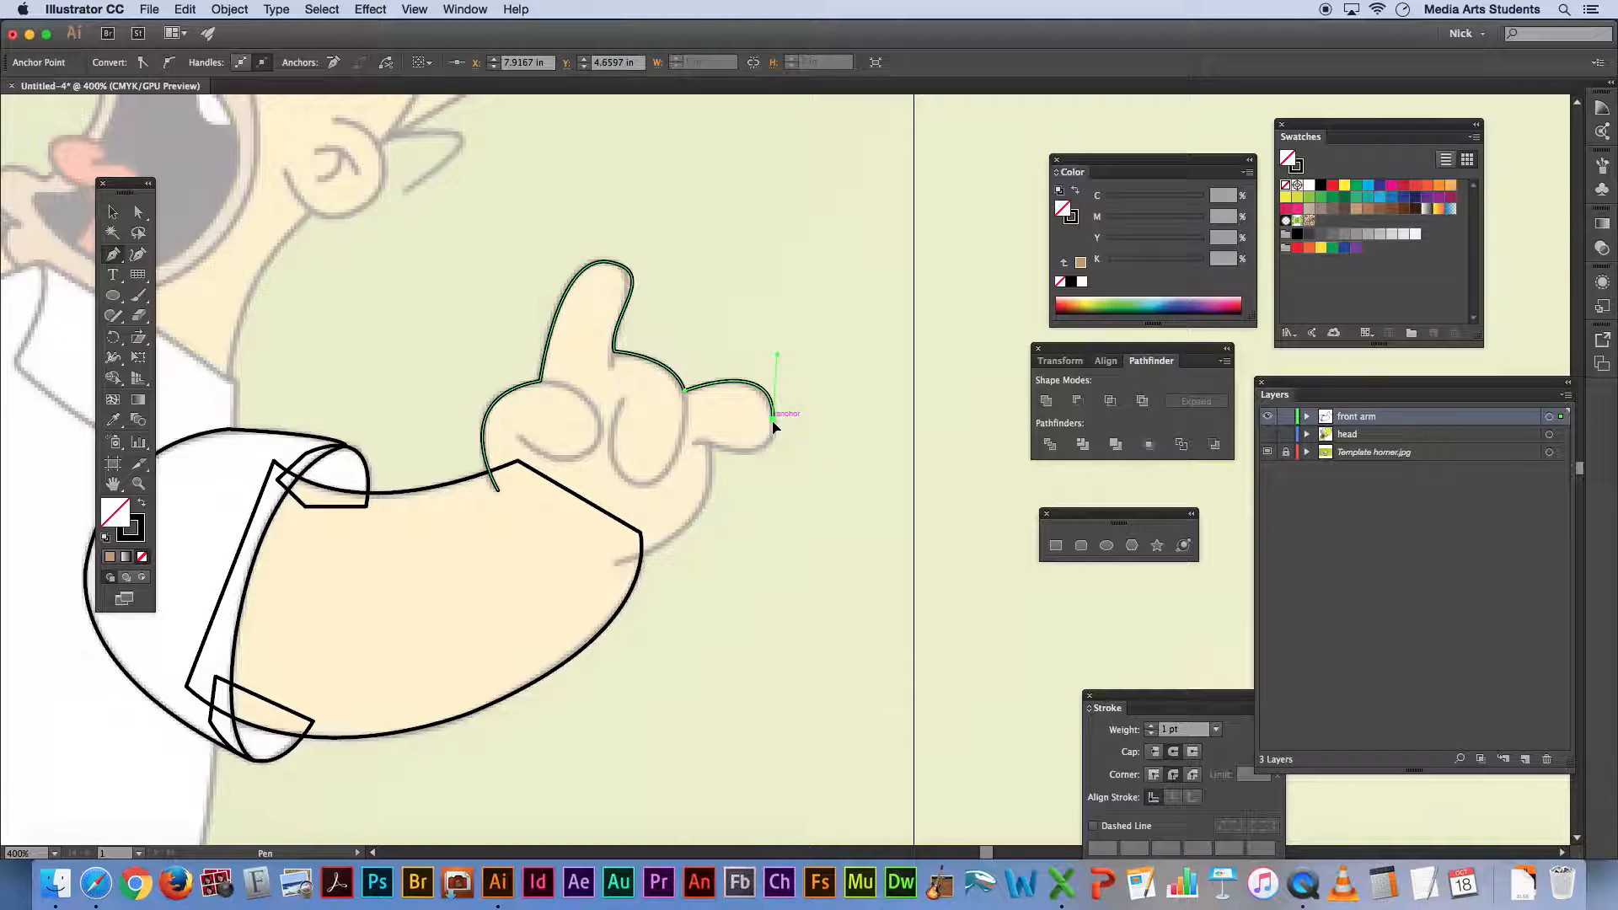
pyautogui.moveTo(711, 447); pyautogui.dragTo(639, 422)
pyautogui.click(710, 448)
pyautogui.moveTo(544, 566); pyautogui.dragTo(505, 584)
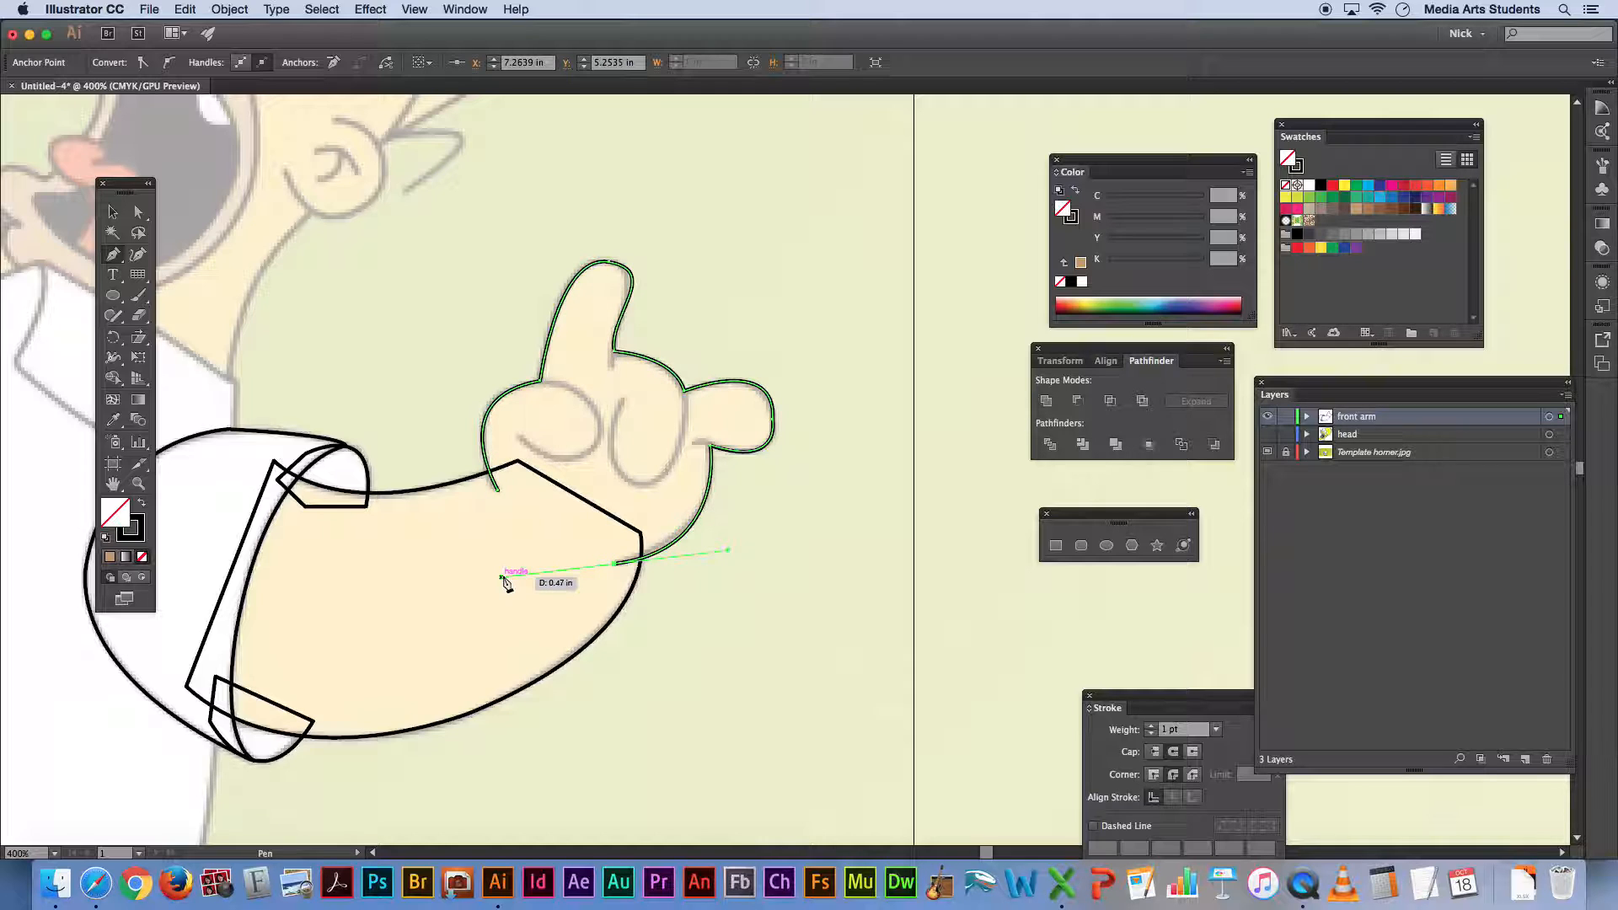
pyautogui.press('v')
pyautogui.click(683, 253)
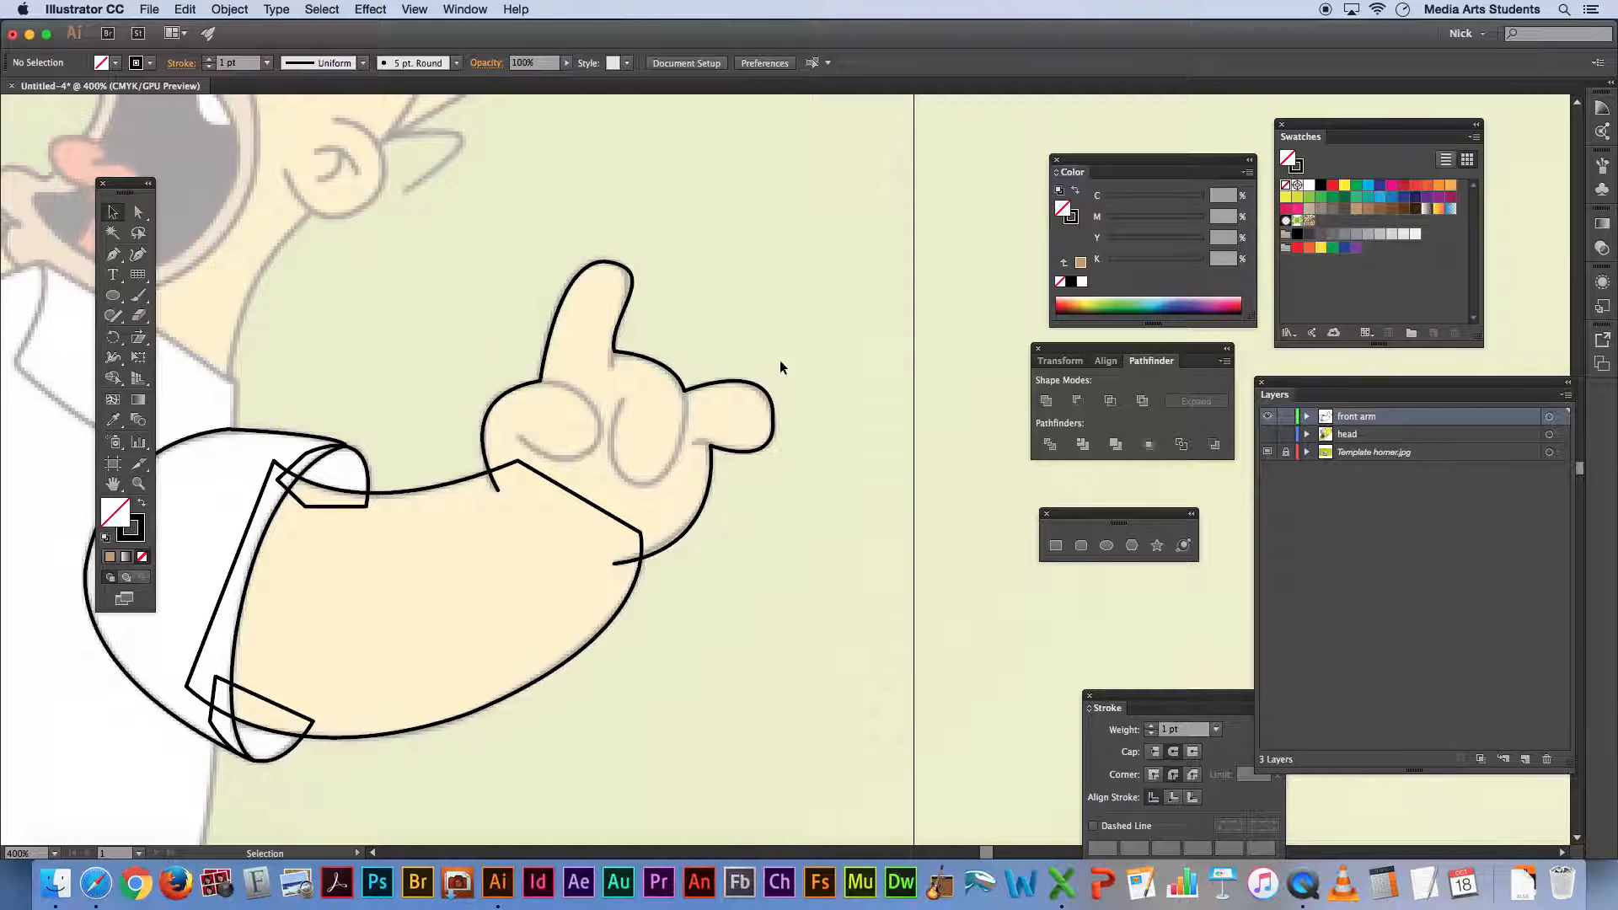
# Try a red fill on the open hand path, reset it to no fill and deselect it.
pyautogui.click(691, 386)
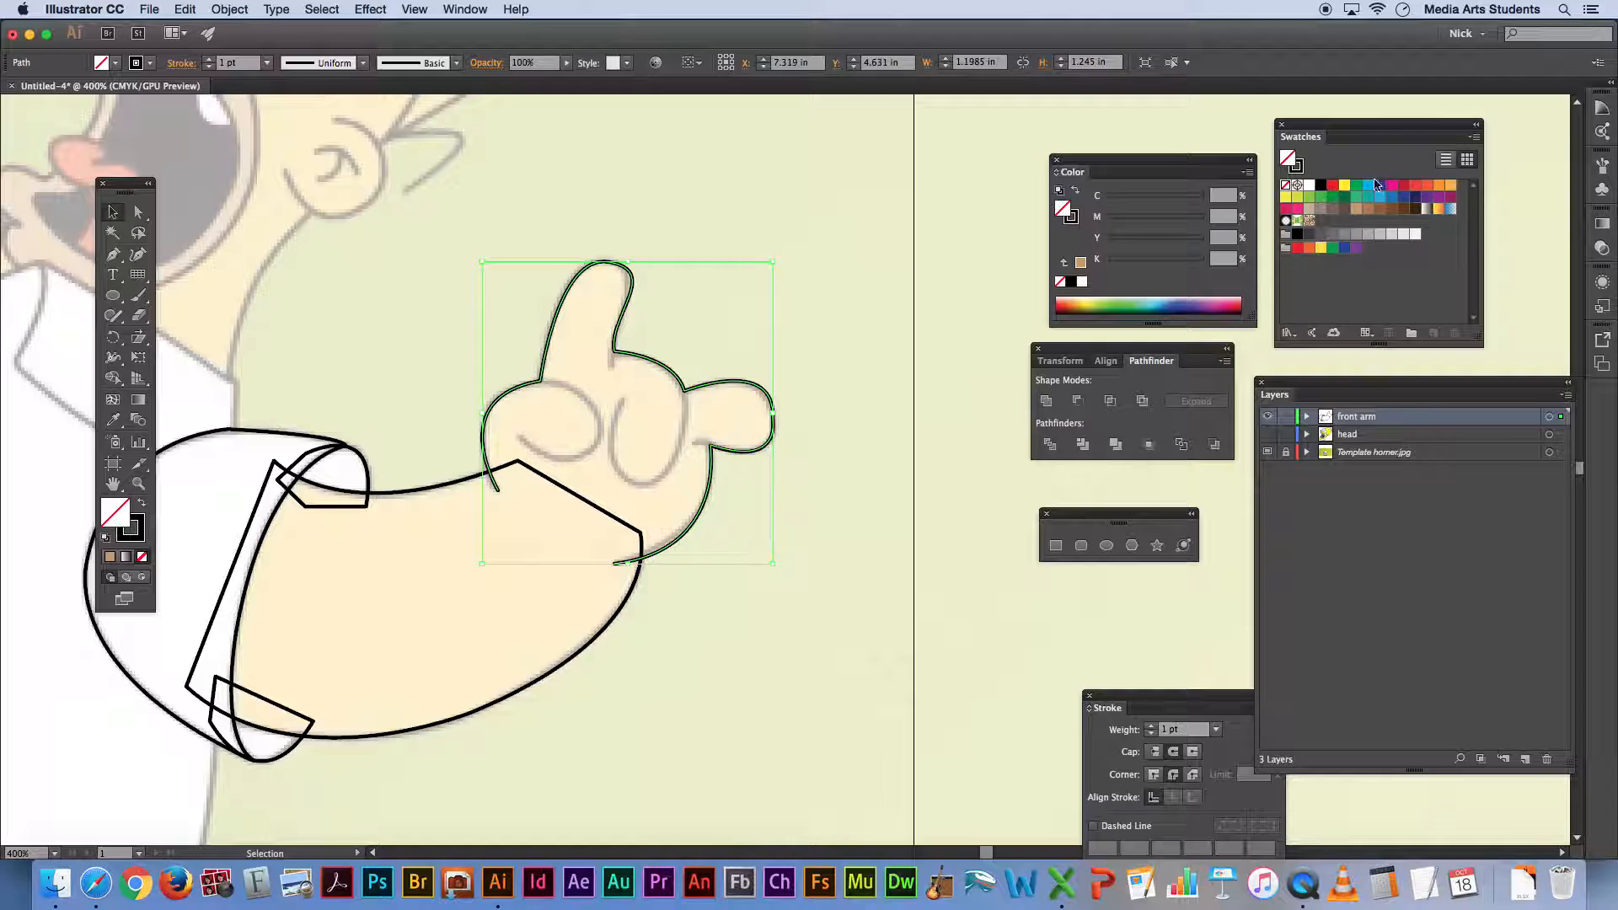
pyautogui.click(1330, 185)
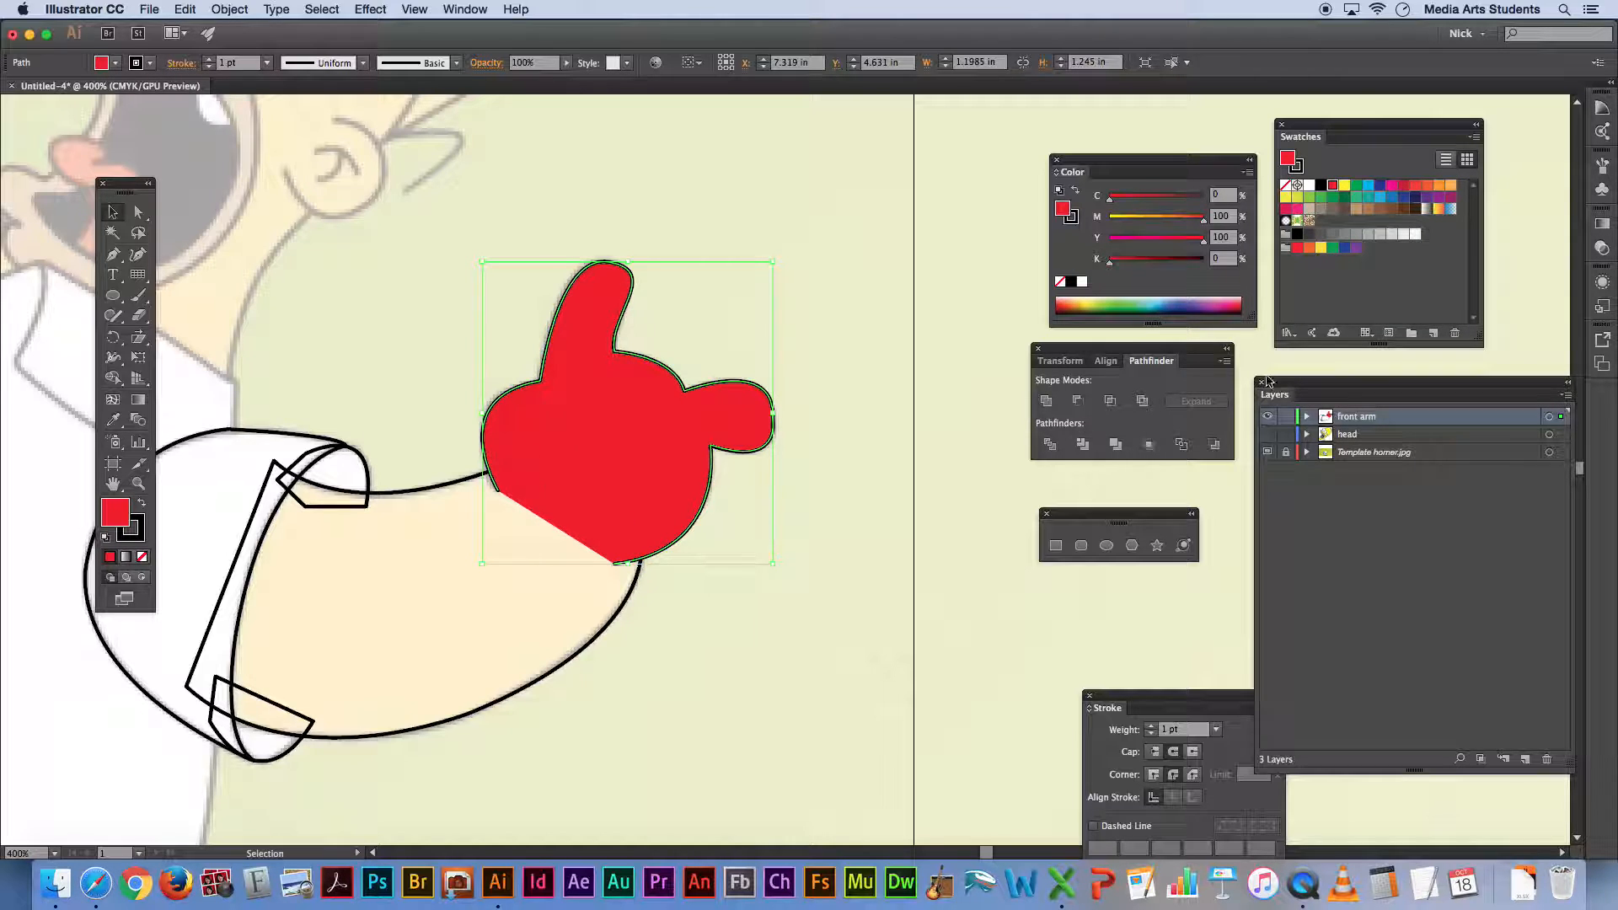
pyautogui.click(1284, 184)
pyautogui.click(926, 266)
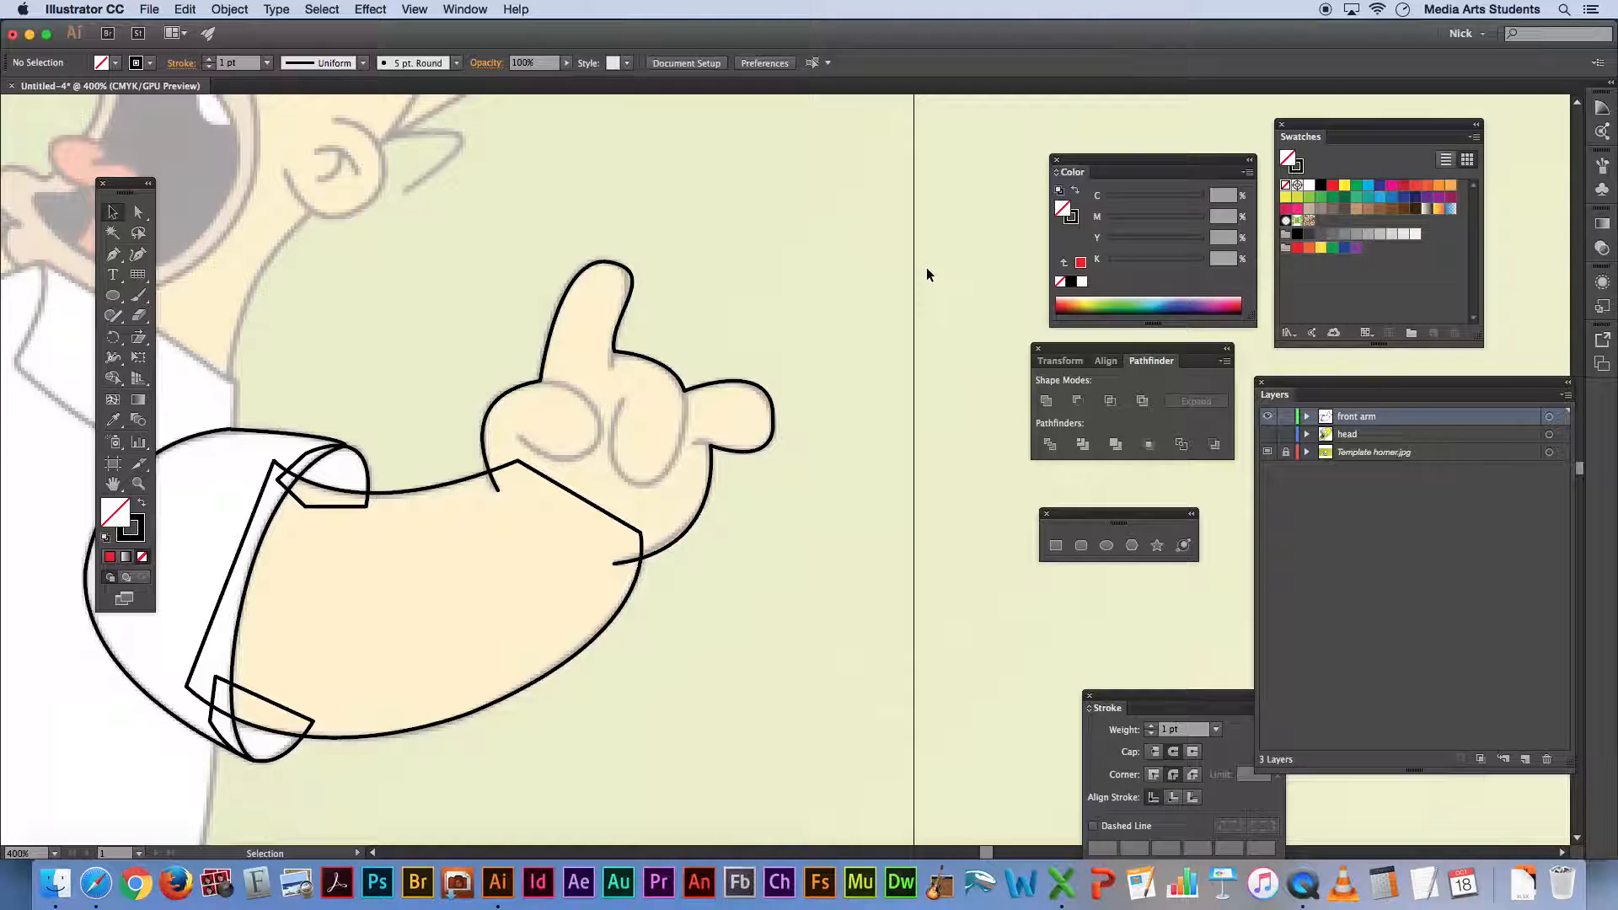
# Draw an open Pen curve for the curled finger, from the raised finger's base around to the inside of the curl.
pyautogui.click(113, 255)
pyautogui.click(540, 382)
pyautogui.moveTo(599, 424); pyautogui.dragTo(596, 472)
pyautogui.keyDown('alt'); pyautogui.click(599, 432); pyautogui.keyUp('alt')
pyautogui.moveTo(520, 437); pyautogui.dragTo(522, 439)
pyautogui.moveTo(452, 374); pyautogui.dragTo(462, 392)
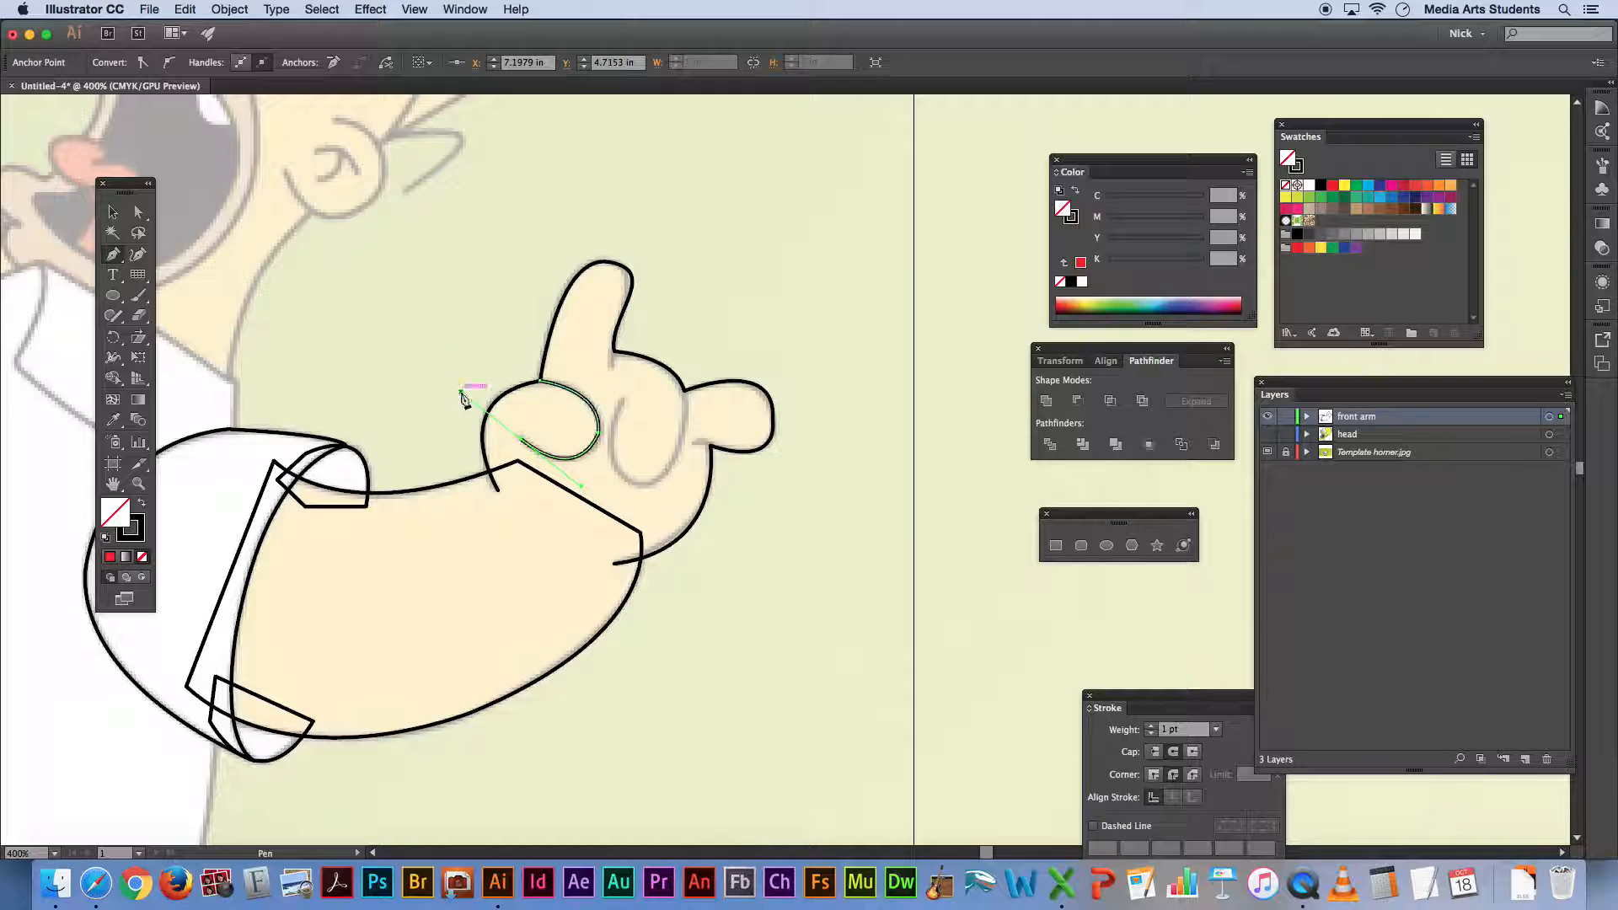
# Draw the middle folded finger's U-shaped curve and a short crease at the raised finger's base as separate open Pen paths.
pyautogui.click(684, 391)
pyautogui.click(640, 485)
pyautogui.moveTo(592, 497); pyautogui.dragTo(593, 496)
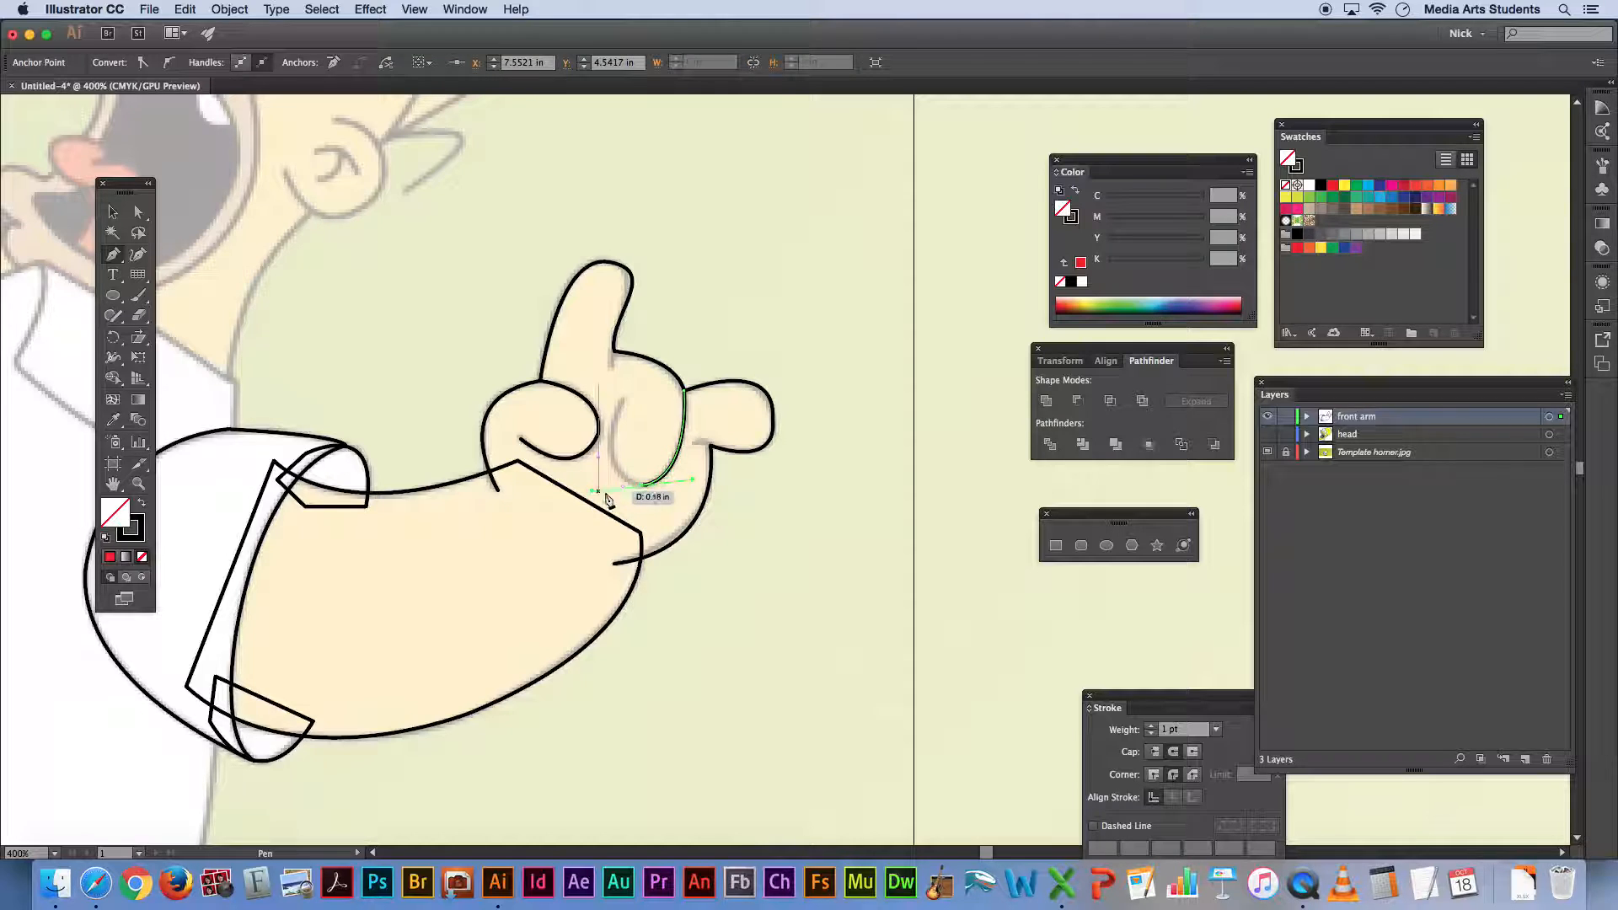
pyautogui.moveTo(622, 398)
pyautogui.mouseDown()
pyautogui.moveTo(659, 353)
pyautogui.moveTo(659, 319)
pyautogui.mouseUp()
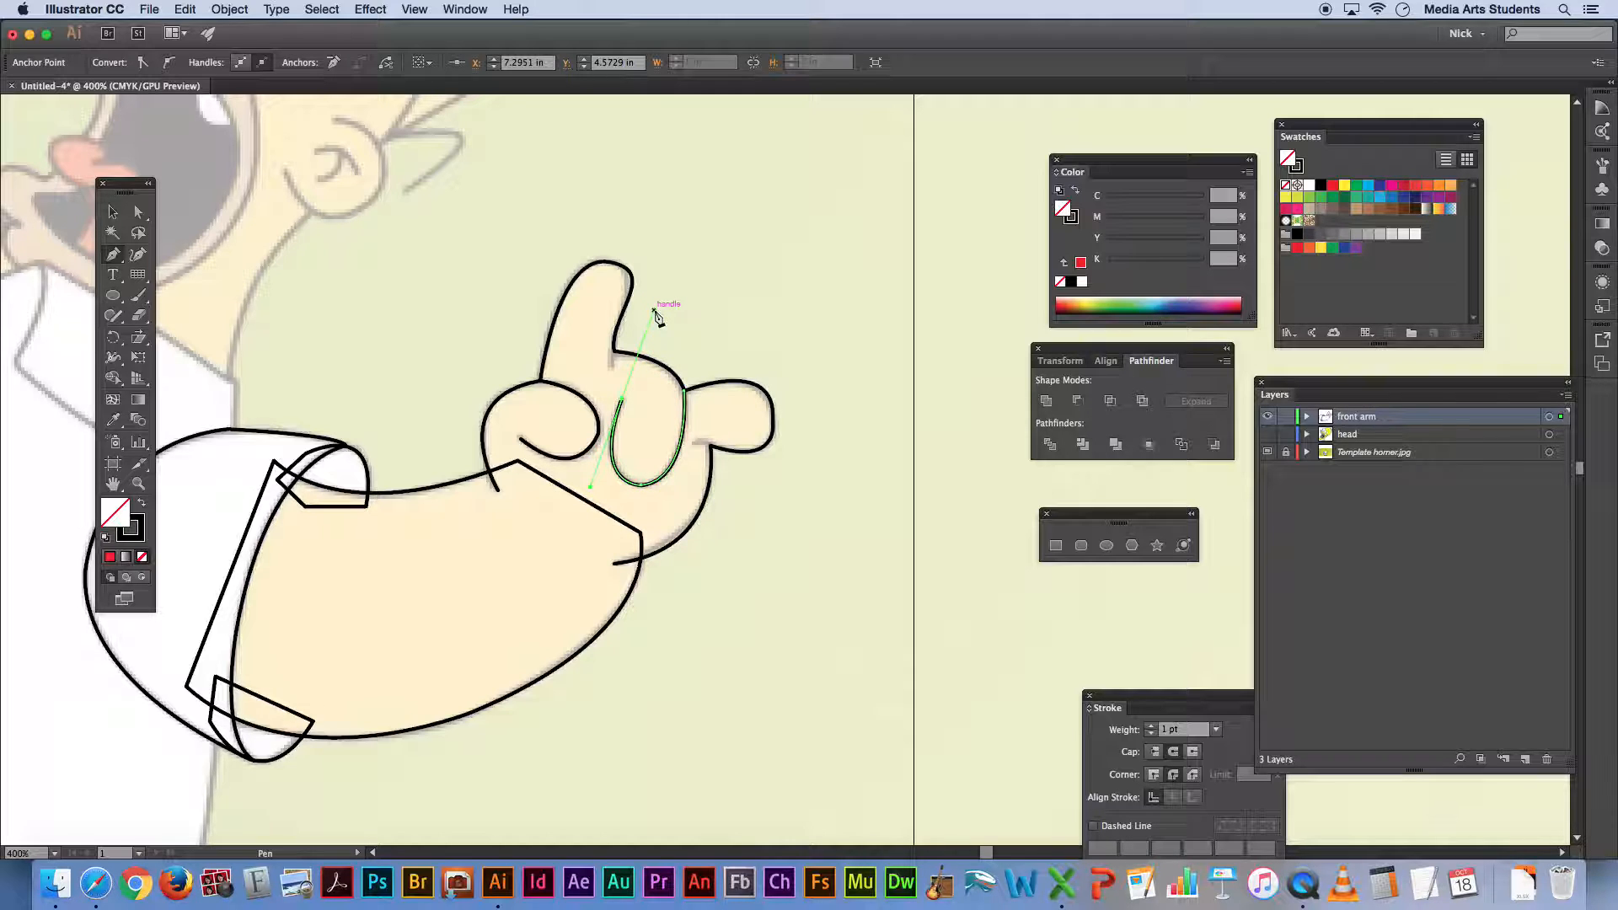
pyautogui.keyDown('super'); pyautogui.click(613, 371); pyautogui.keyUp('super')
pyautogui.moveTo(612, 351); pyautogui.dragTo(522, 293)
pyautogui.keyDown('super'); pyautogui.click(716, 314); pyautogui.keyUp('super')
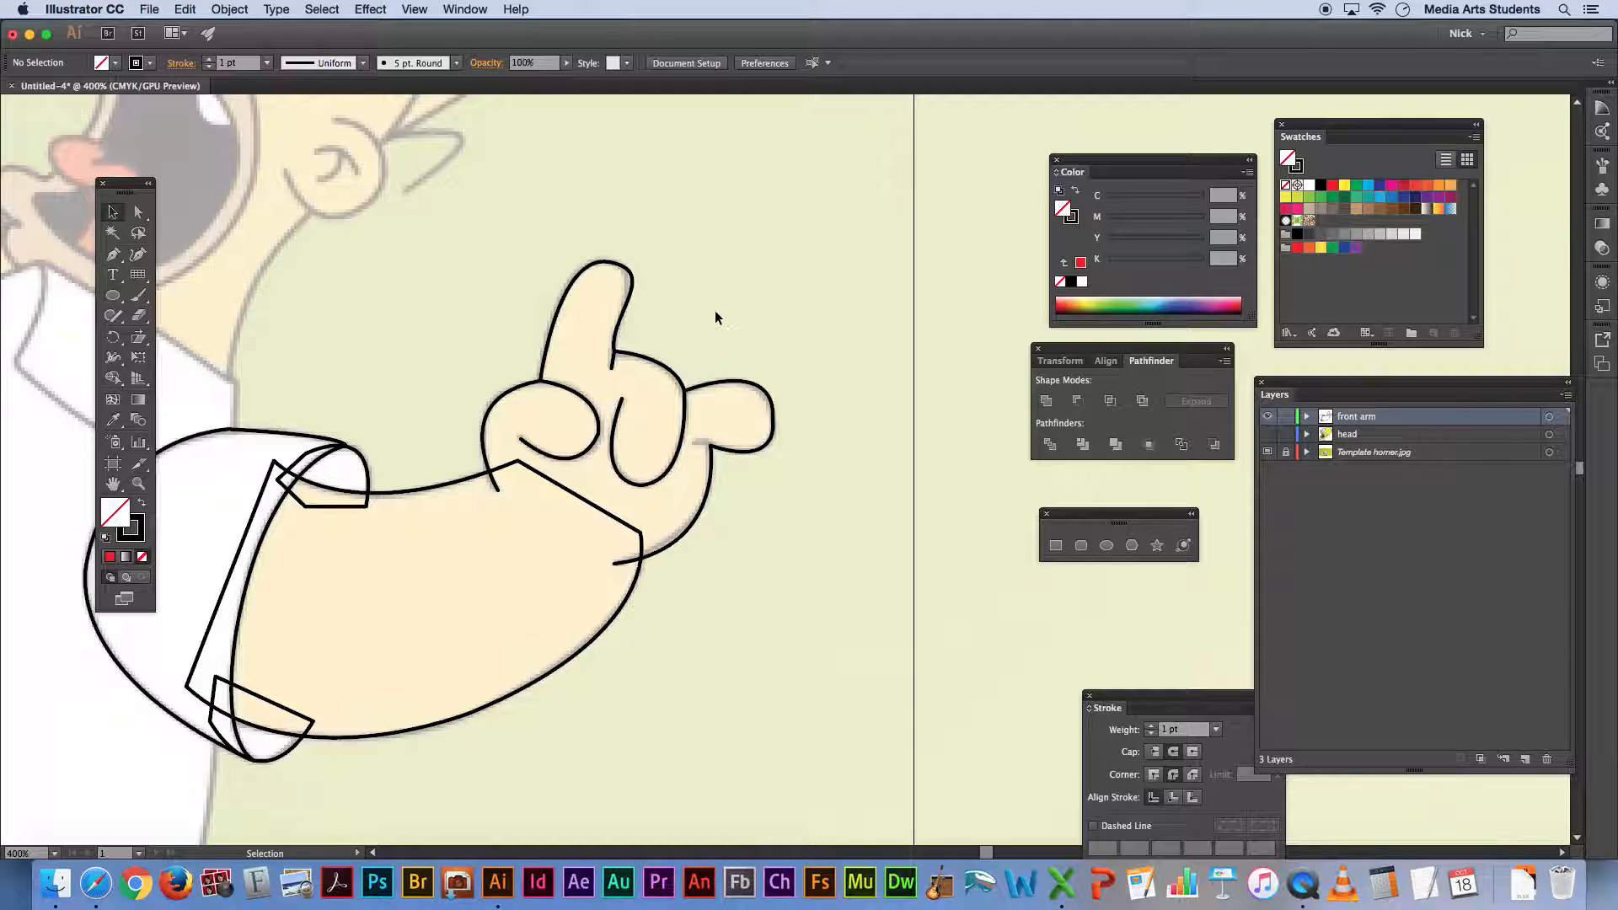
# Hide the Template homer.jpg layer and fill the forearm and hand shapes with yellow.
pyautogui.click(1268, 453)
pyautogui.hscroll(-5, 826, 549)
pyautogui.moveTo(602, 412); pyautogui.dragTo(610, 505)
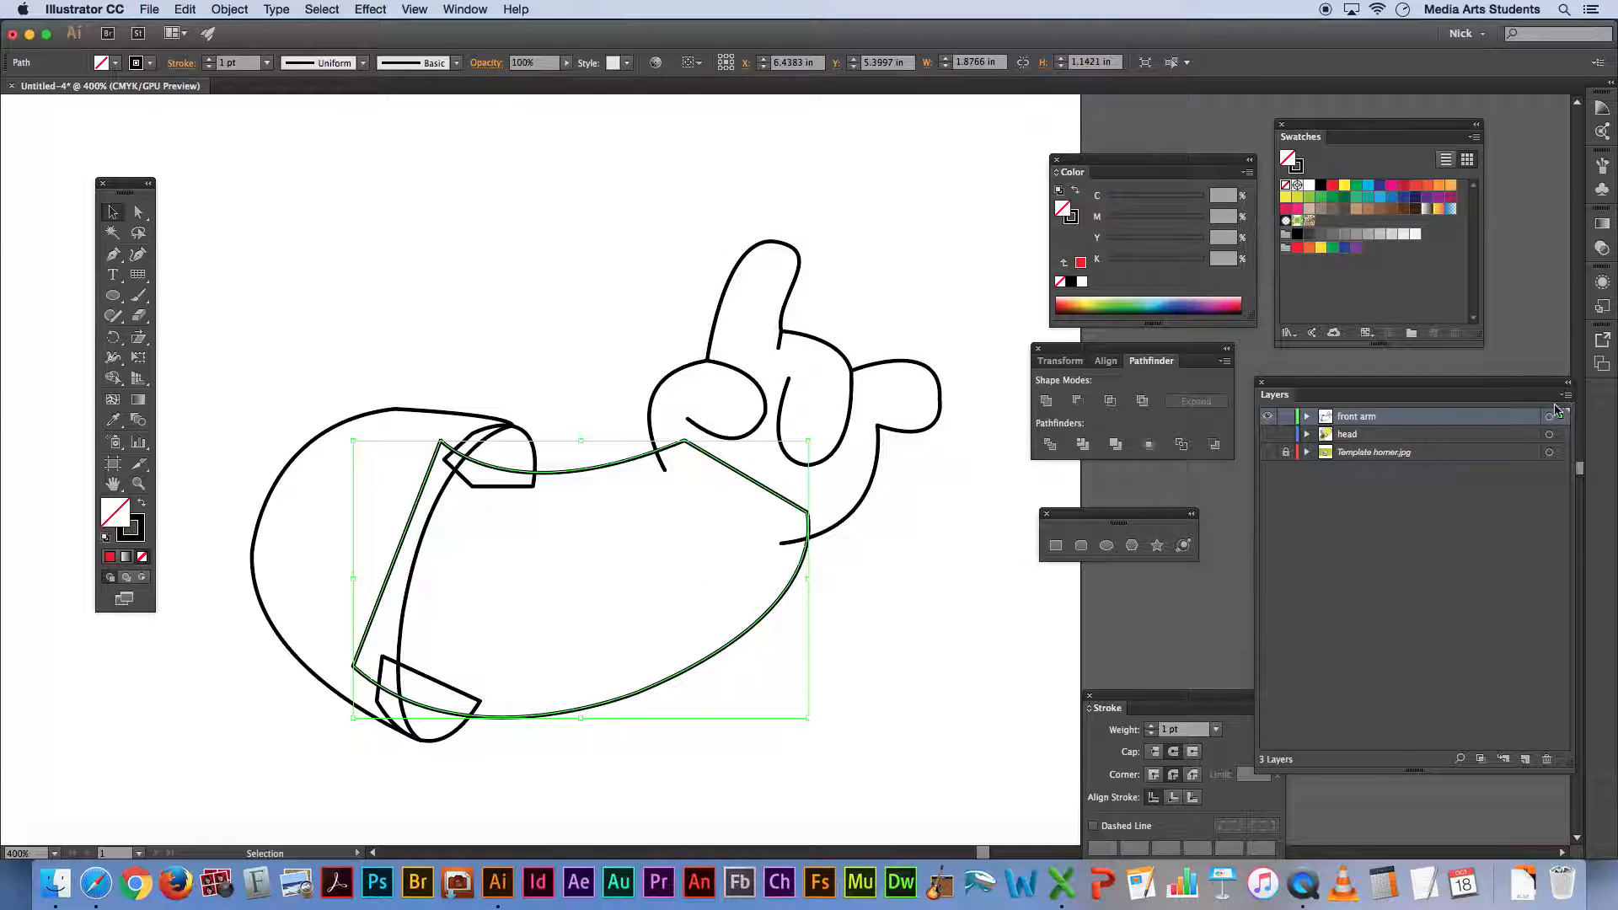
pyautogui.click(1346, 186)
pyautogui.moveTo(794, 219); pyautogui.dragTo(832, 258)
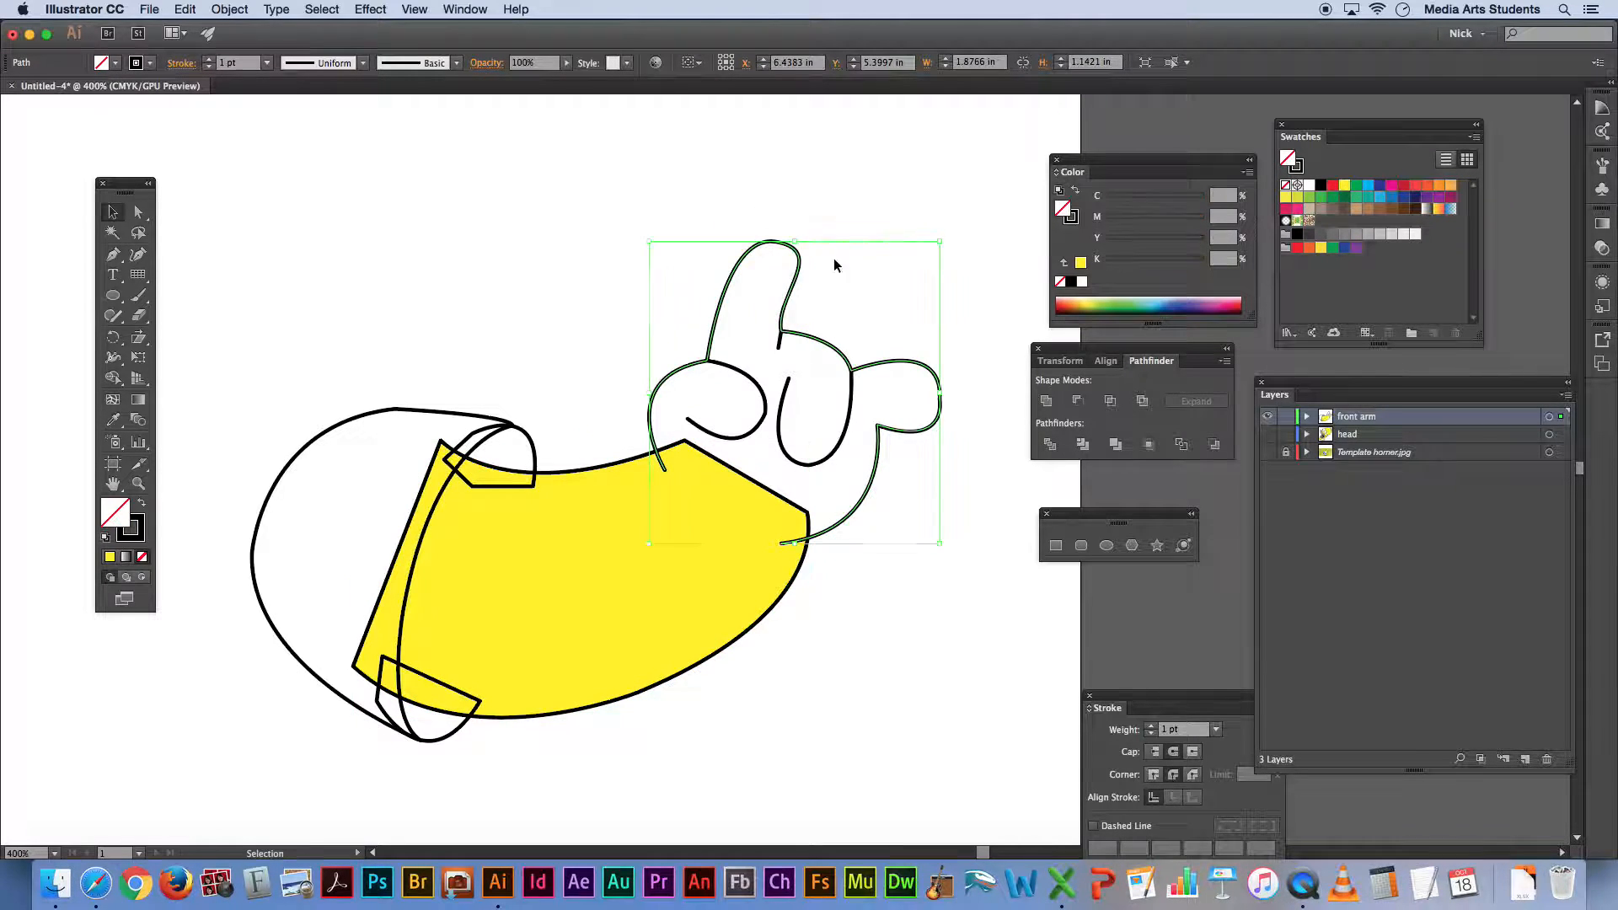
pyautogui.click(1346, 186)
pyautogui.click(954, 149)
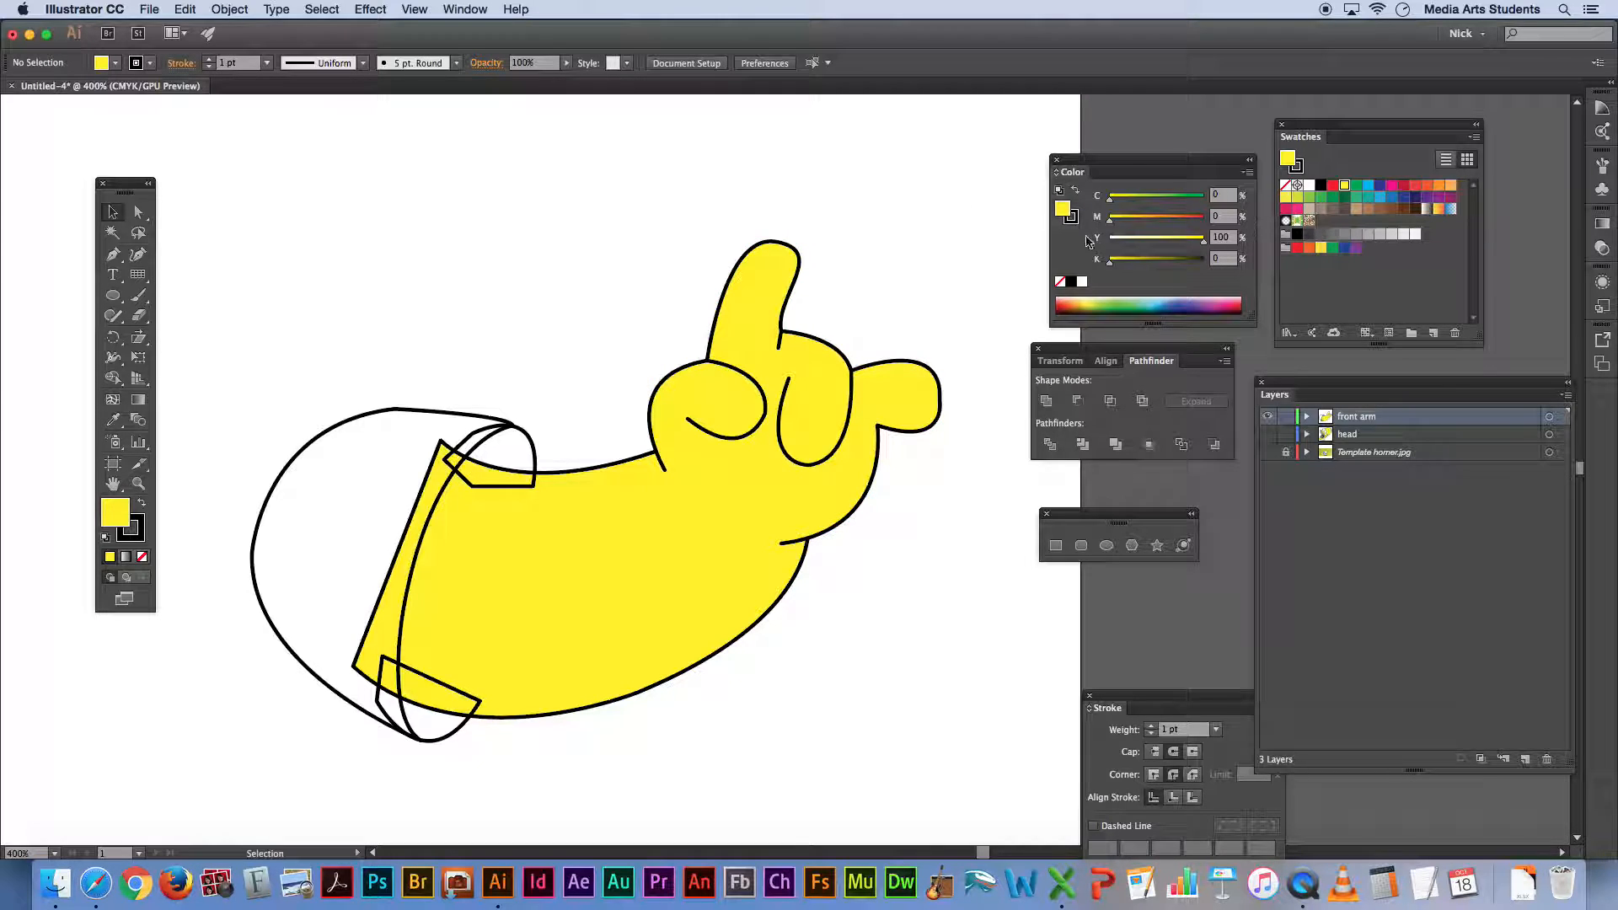
# Fill the sleeve shape and both small inner cuff shapes with white.
pyautogui.click(406, 409)
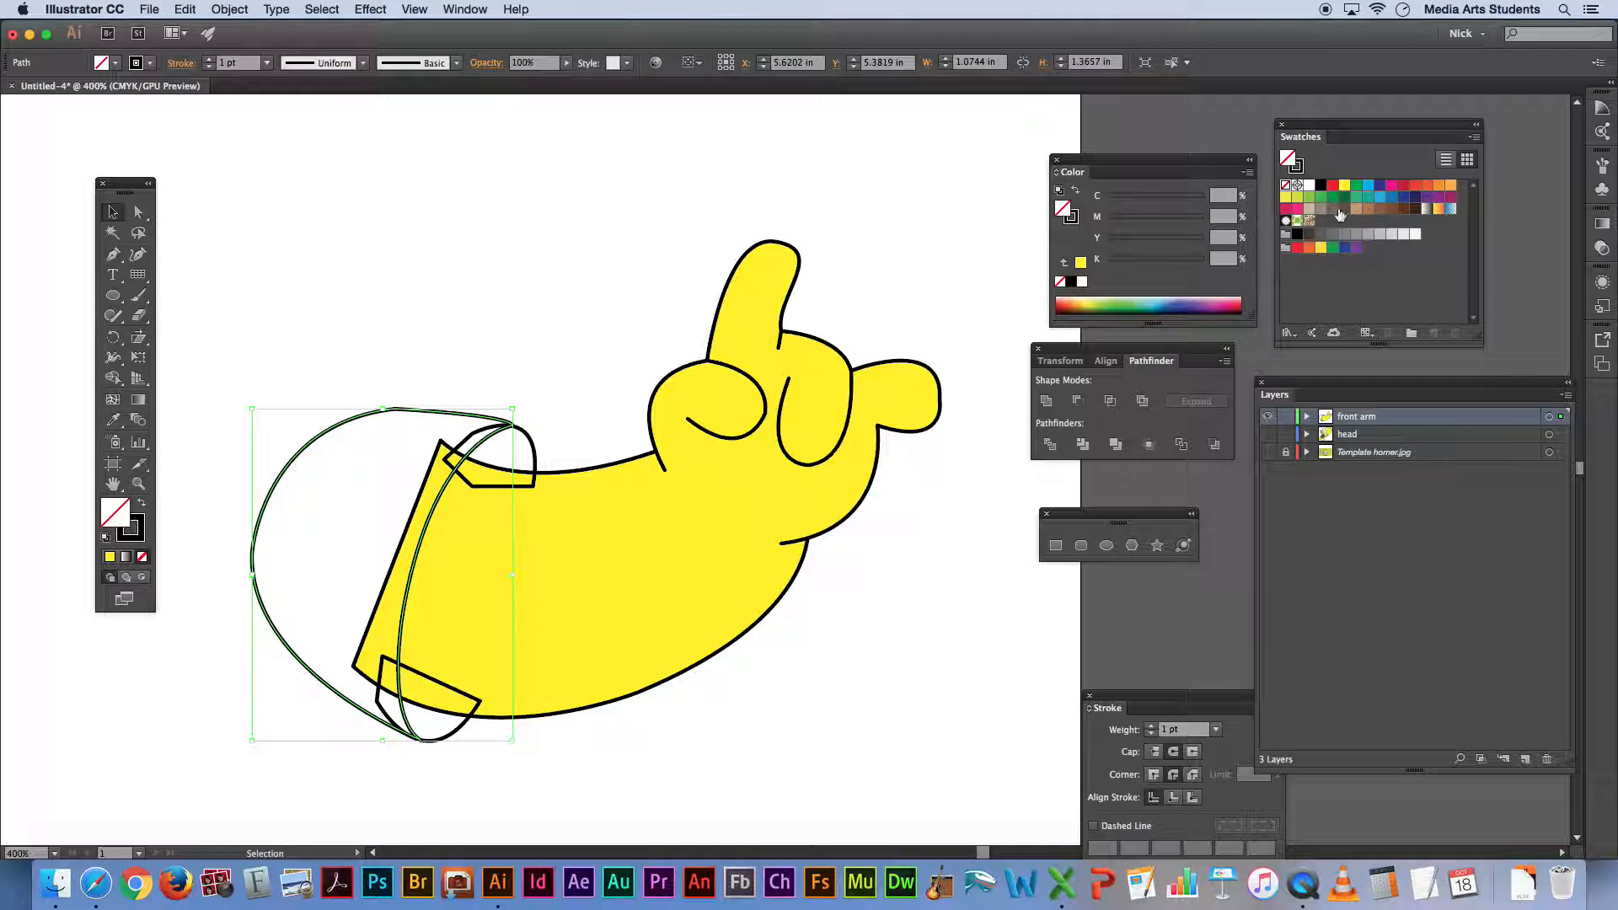
pyautogui.click(1311, 186)
pyautogui.click(536, 336)
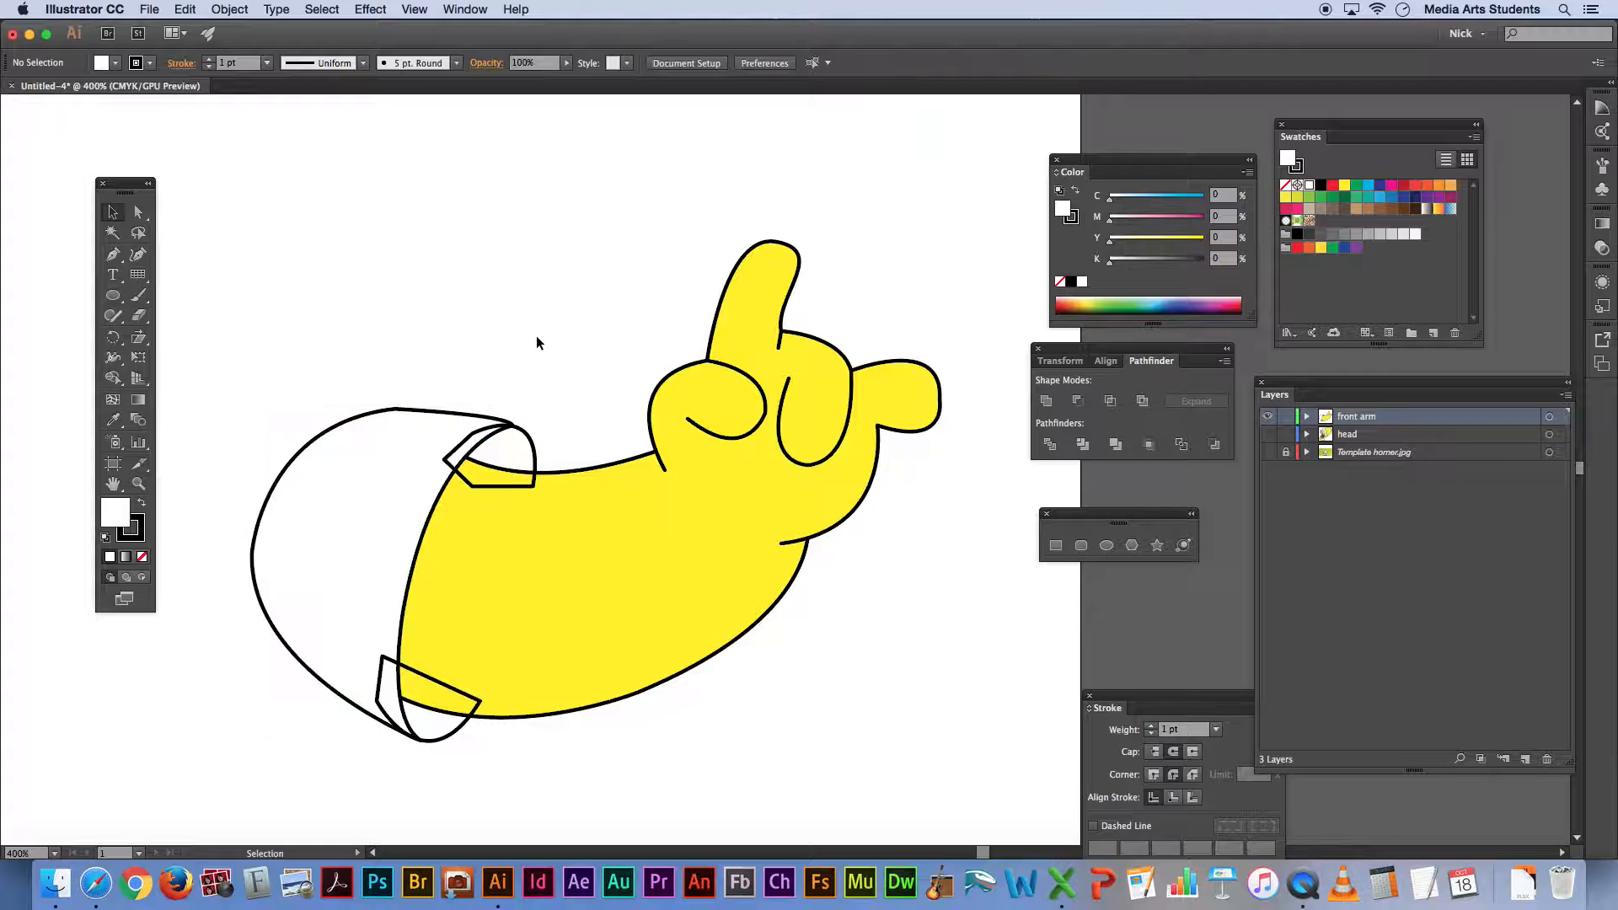
pyautogui.click(531, 455)
pyautogui.keyDown('shift'); pyautogui.click(440, 741); pyautogui.keyUp('shift')
pyautogui.click(1310, 185)
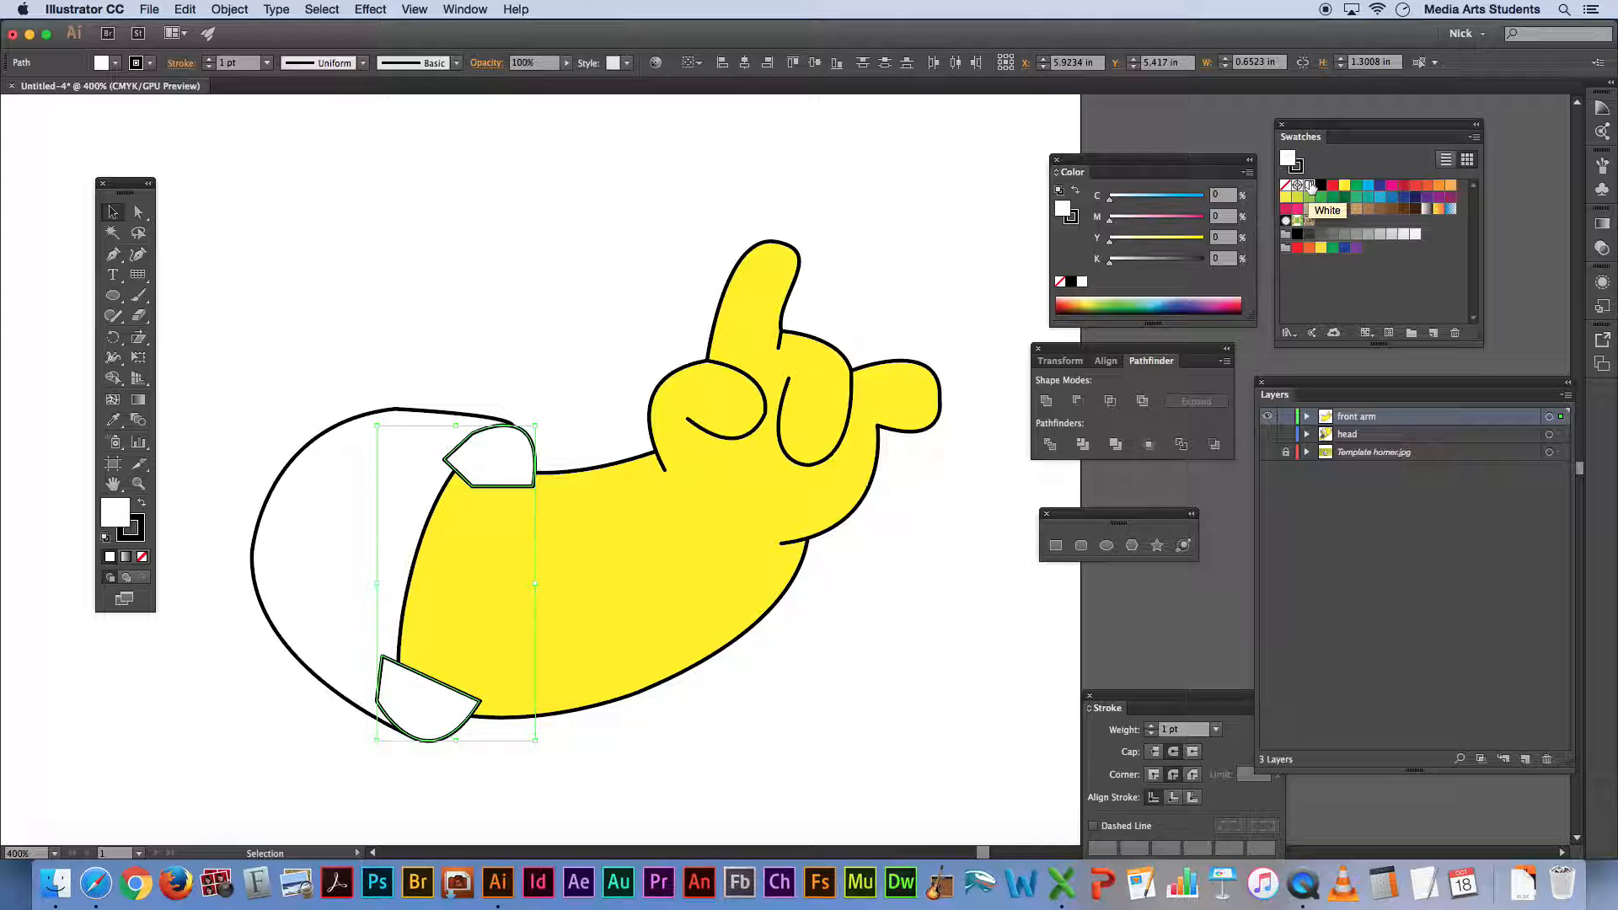
# Send the two inner cuff shapes to the back of the front arm artwork and deselect them.
pyautogui.click(229, 9)
pyautogui.moveTo(278, 45)
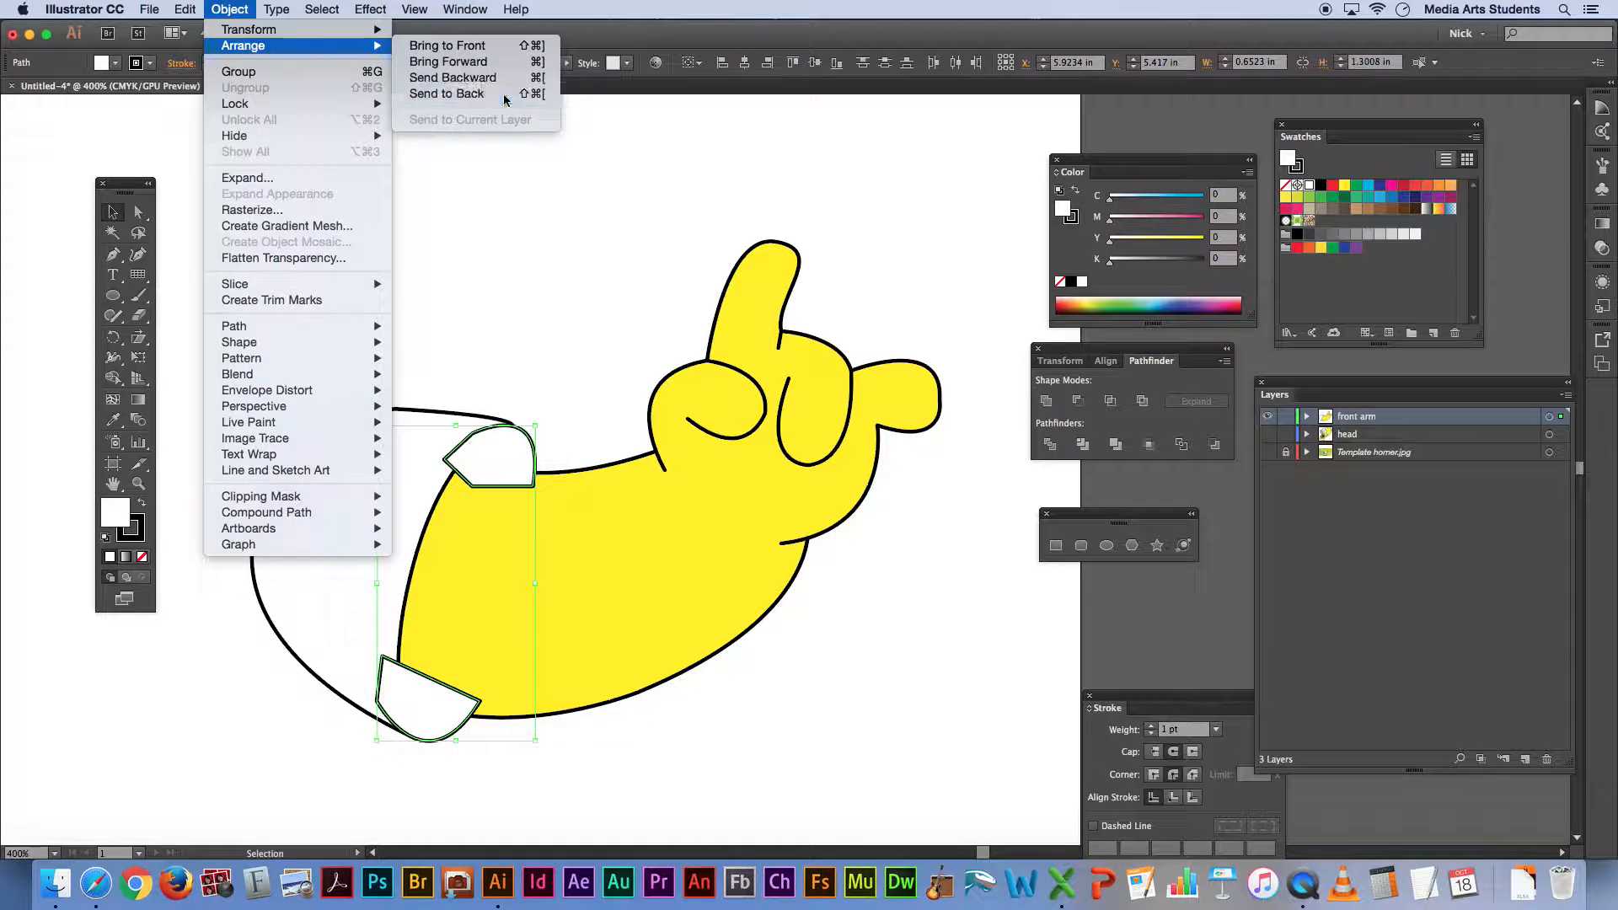
pyautogui.click(504, 98)
pyautogui.click(541, 209)
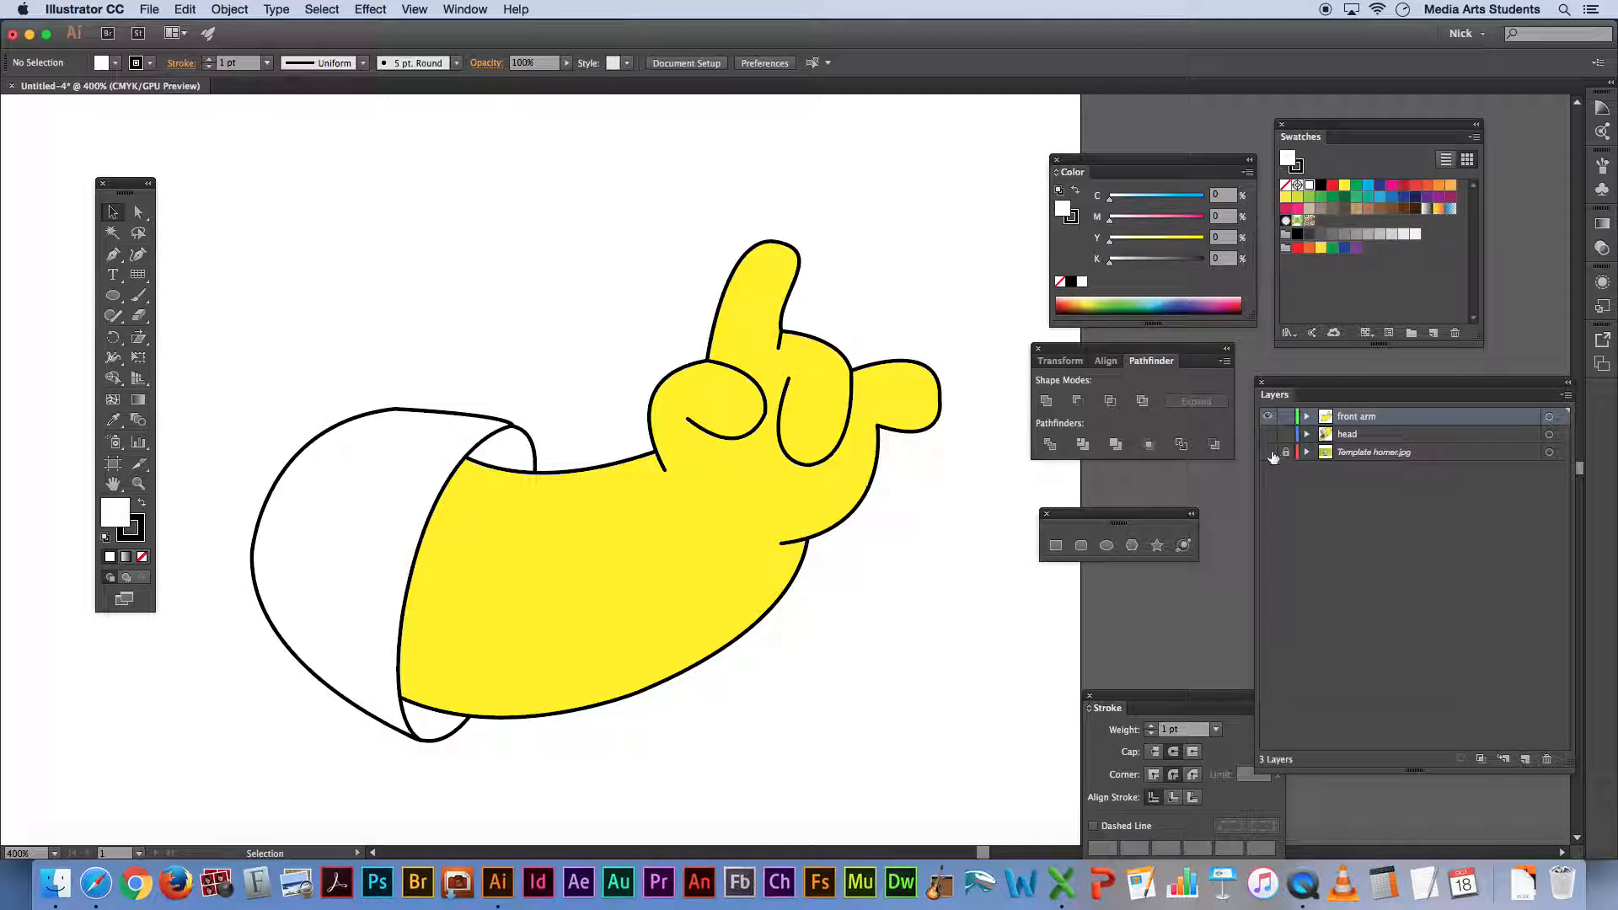
# Adjust the short crease at the raised finger's base so it runs nearly vertical from the finger's edge.
pyautogui.press('super+equal')
pyautogui.press('super+equal')
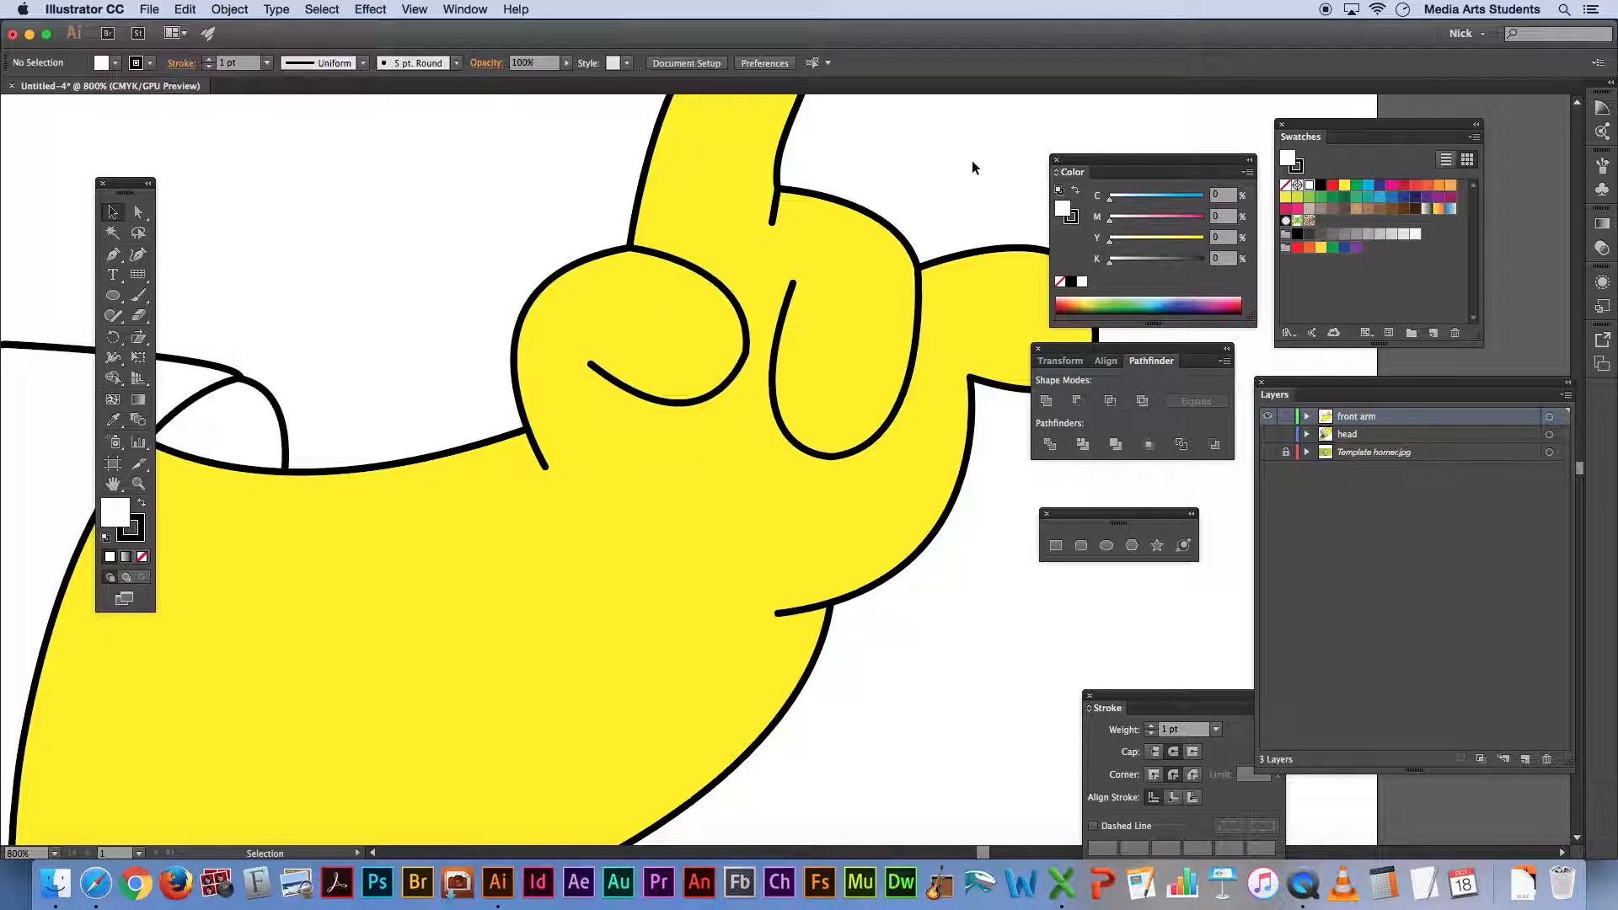
pyautogui.moveTo(949, 162); pyautogui.dragTo(884, 258)
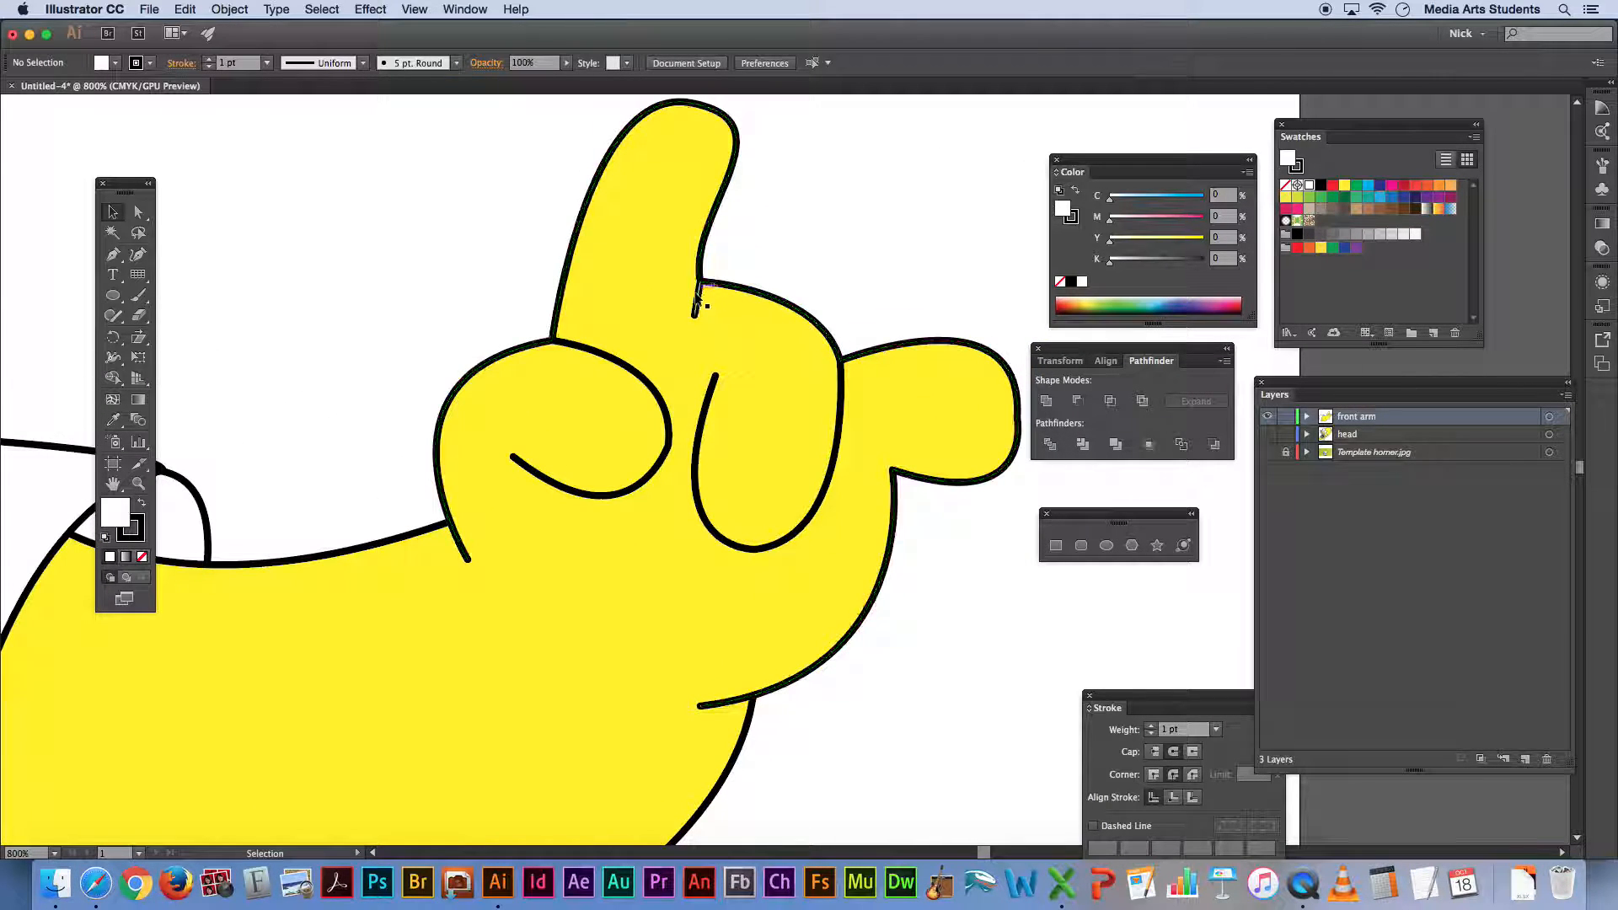
pyautogui.click(698, 297)
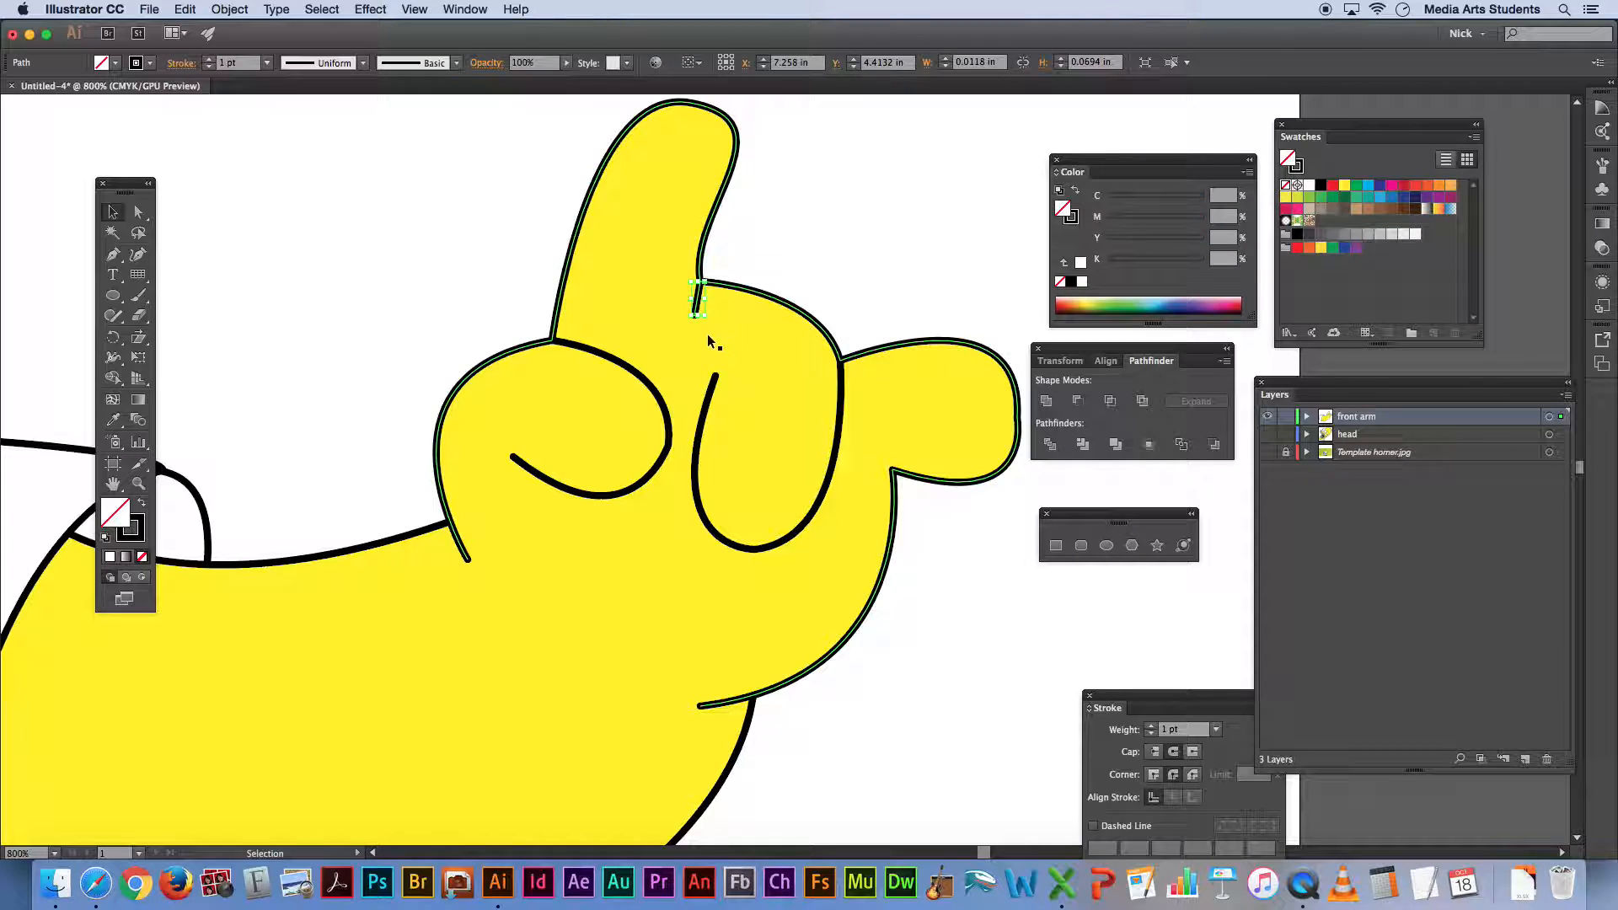
pyautogui.moveTo(710, 323); pyautogui.dragTo(704, 298)
pyautogui.click(744, 254)
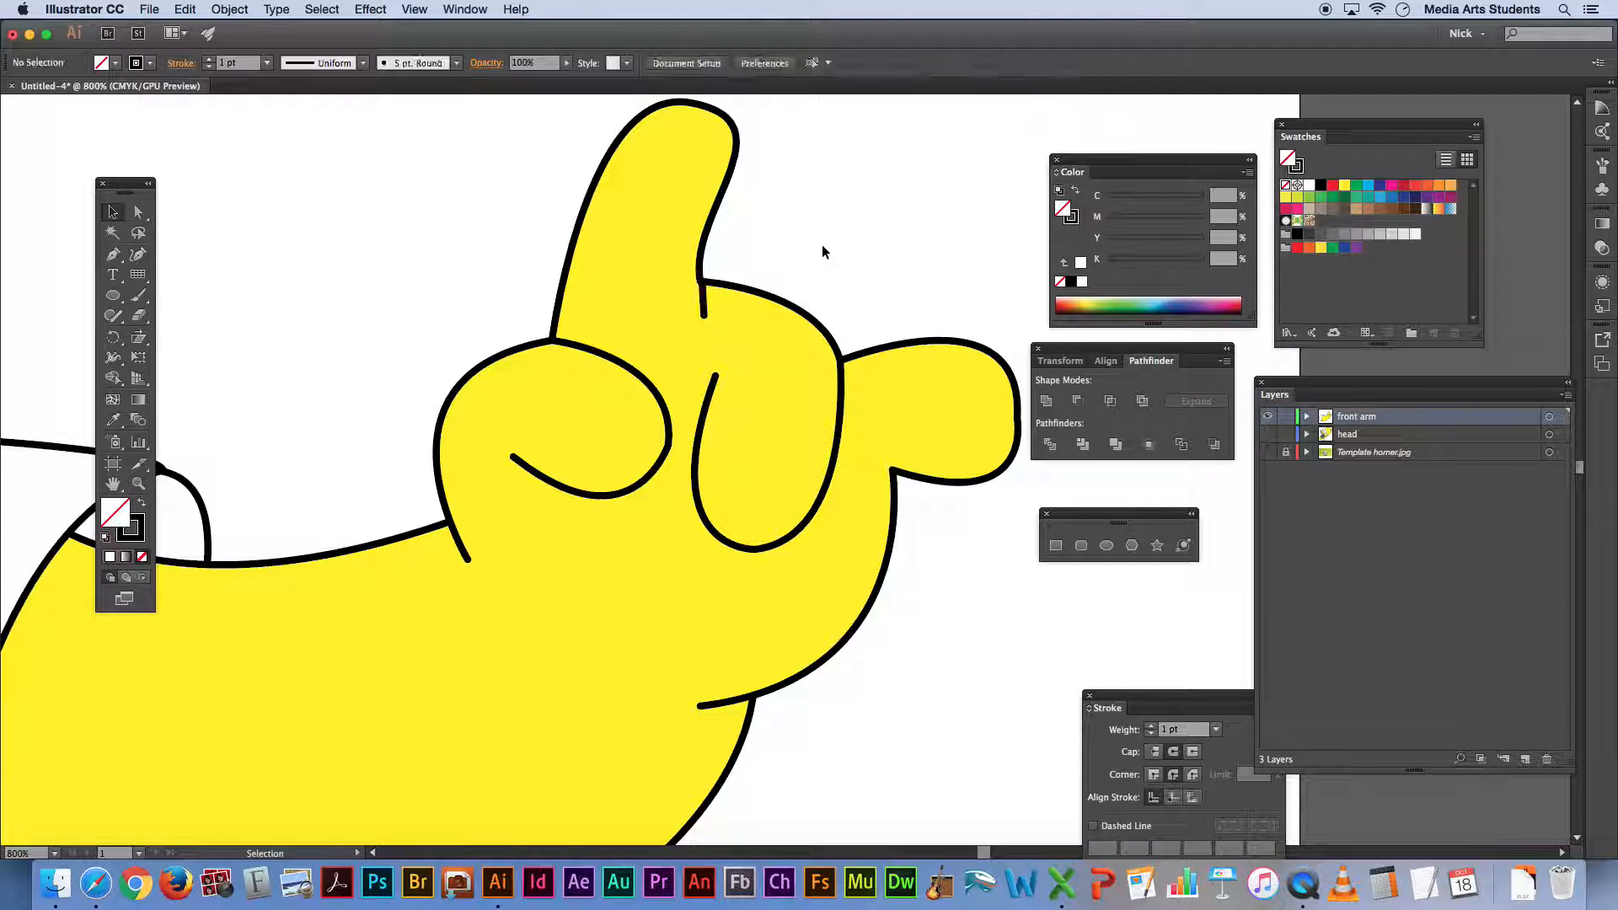
# Nudge the short crease at the raised finger's base so it slants and continues the finger's edge smoothly, then deselect it.
pyautogui.press('super+equal')
pyautogui.press('super+equal')
pyautogui.press('super+equal')
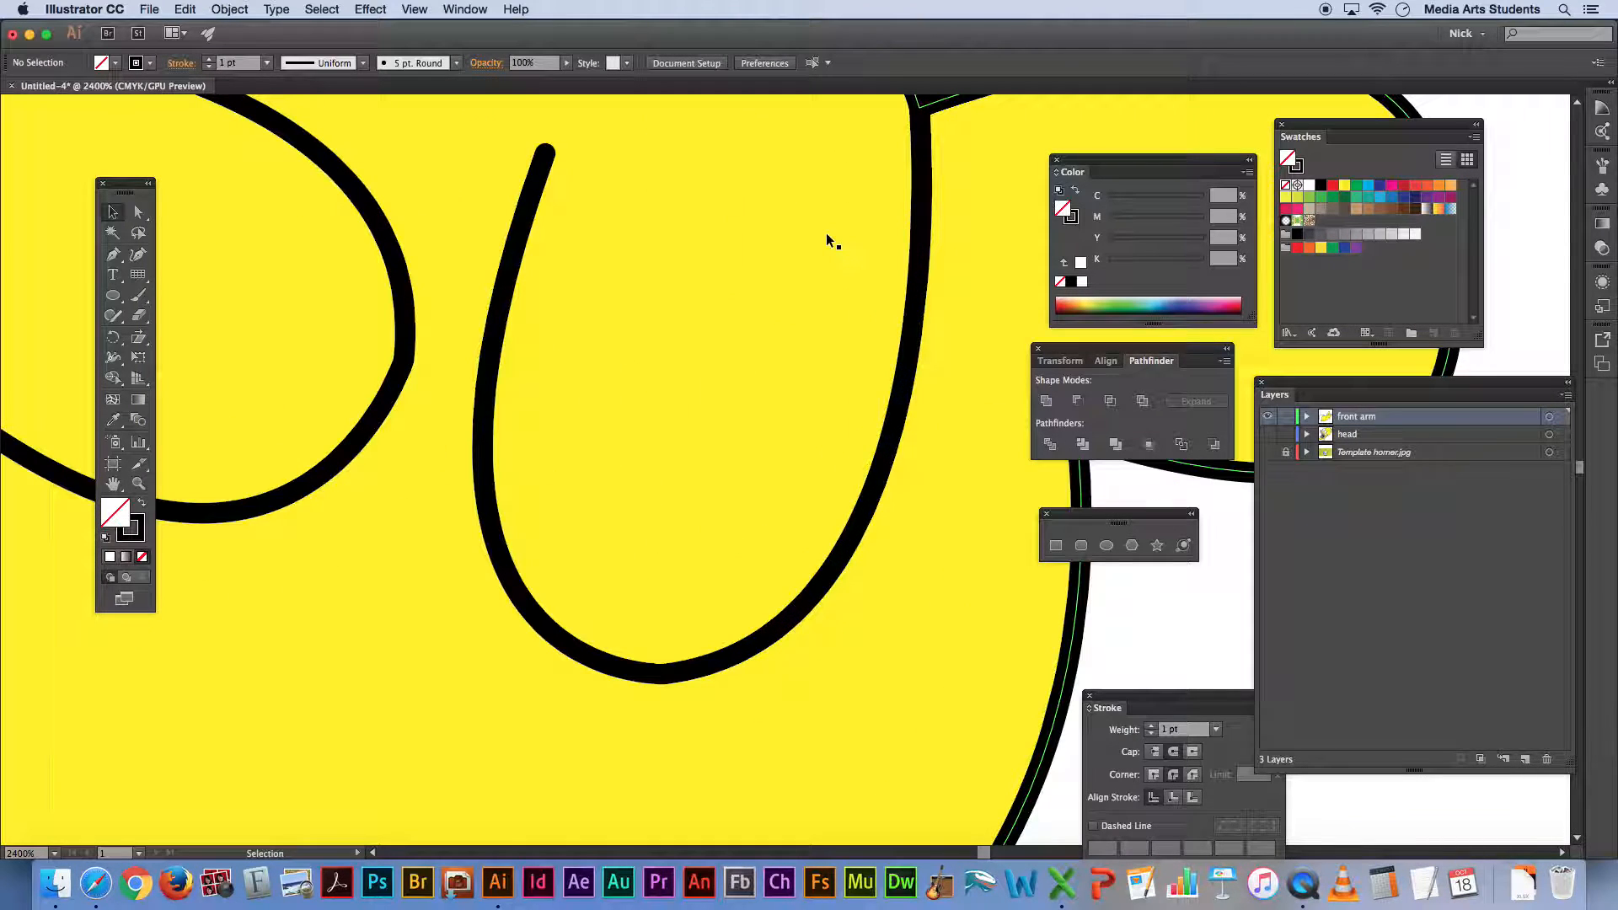
pyautogui.moveTo(621, 191); pyautogui.dragTo(706, 595)
pyautogui.moveTo(718, 472); pyautogui.dragTo(729, 532)
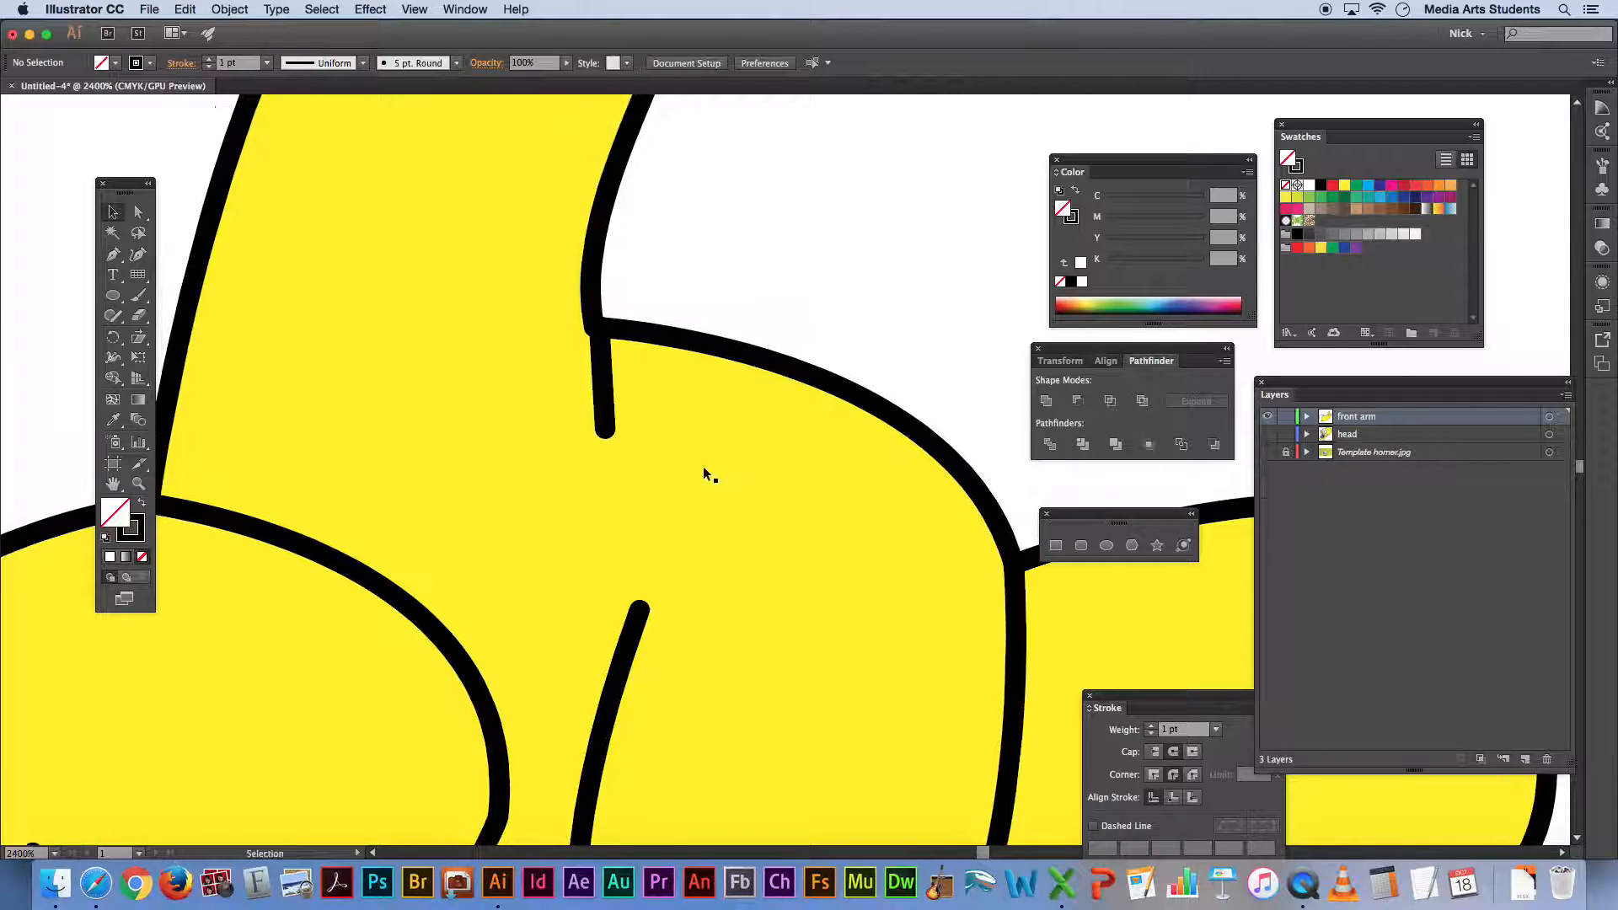
pyautogui.click(605, 375)
pyautogui.moveTo(614, 438); pyautogui.dragTo(621, 438)
pyautogui.click(729, 299)
pyautogui.press('a')
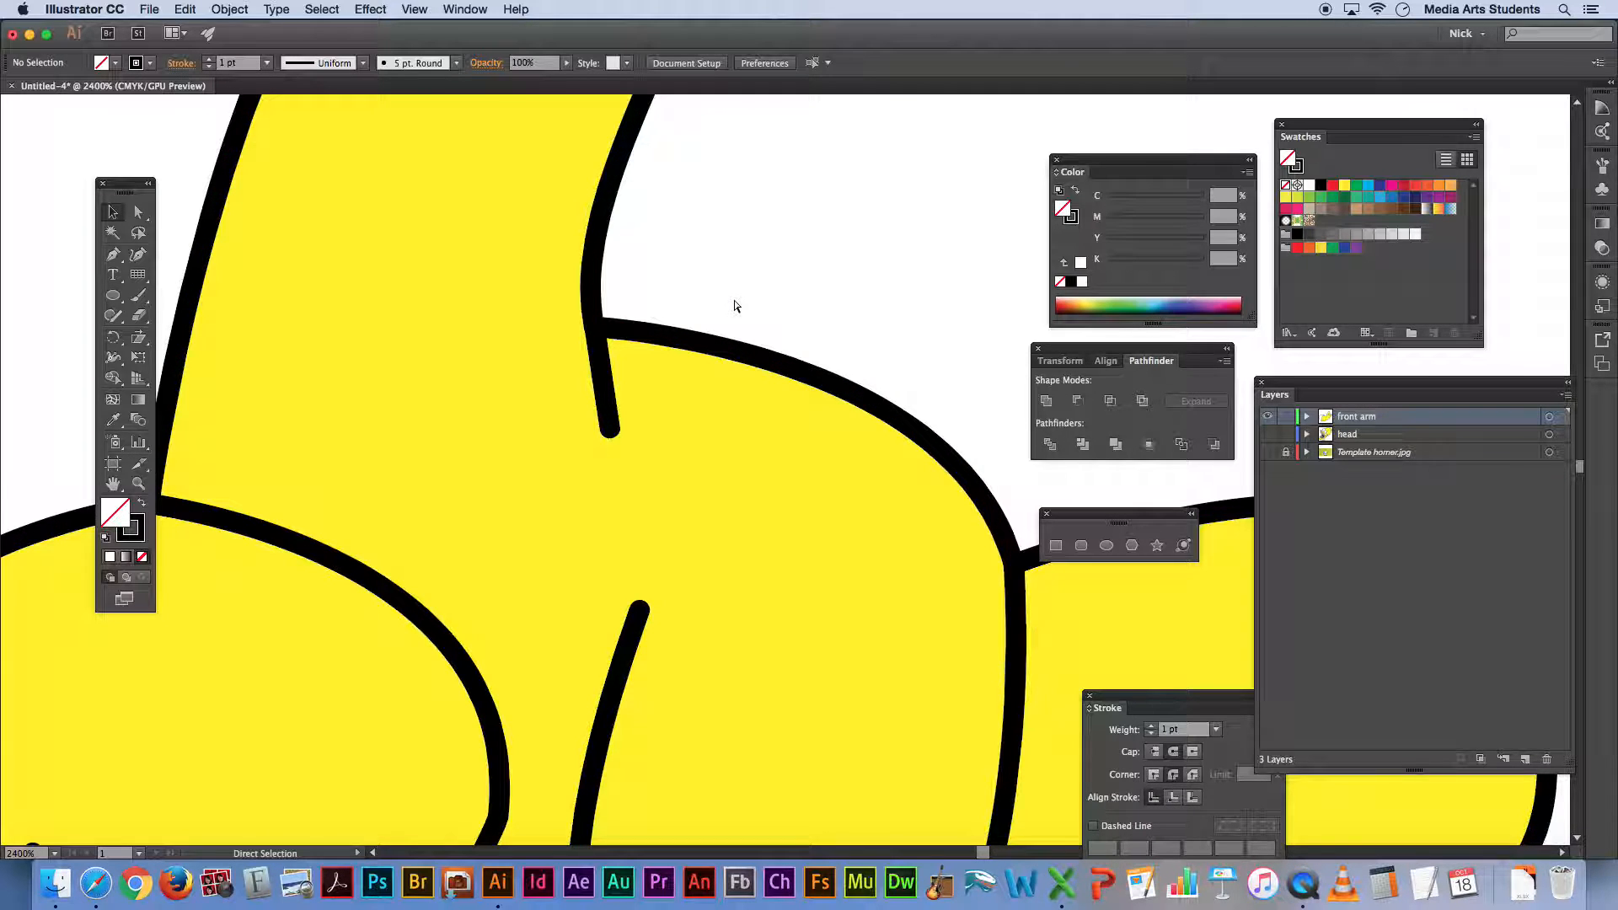
# Adjust the curve handle at the rightmost anchor of the curled thumb's outline, then deselect it.
pyautogui.press('super+minus')
pyautogui.press('super+minus')
pyautogui.click(114, 213)
pyautogui.click(138, 212)
pyautogui.click(649, 654)
pyautogui.moveTo(660, 510); pyautogui.dragTo(669, 528)
pyautogui.click(443, 483)
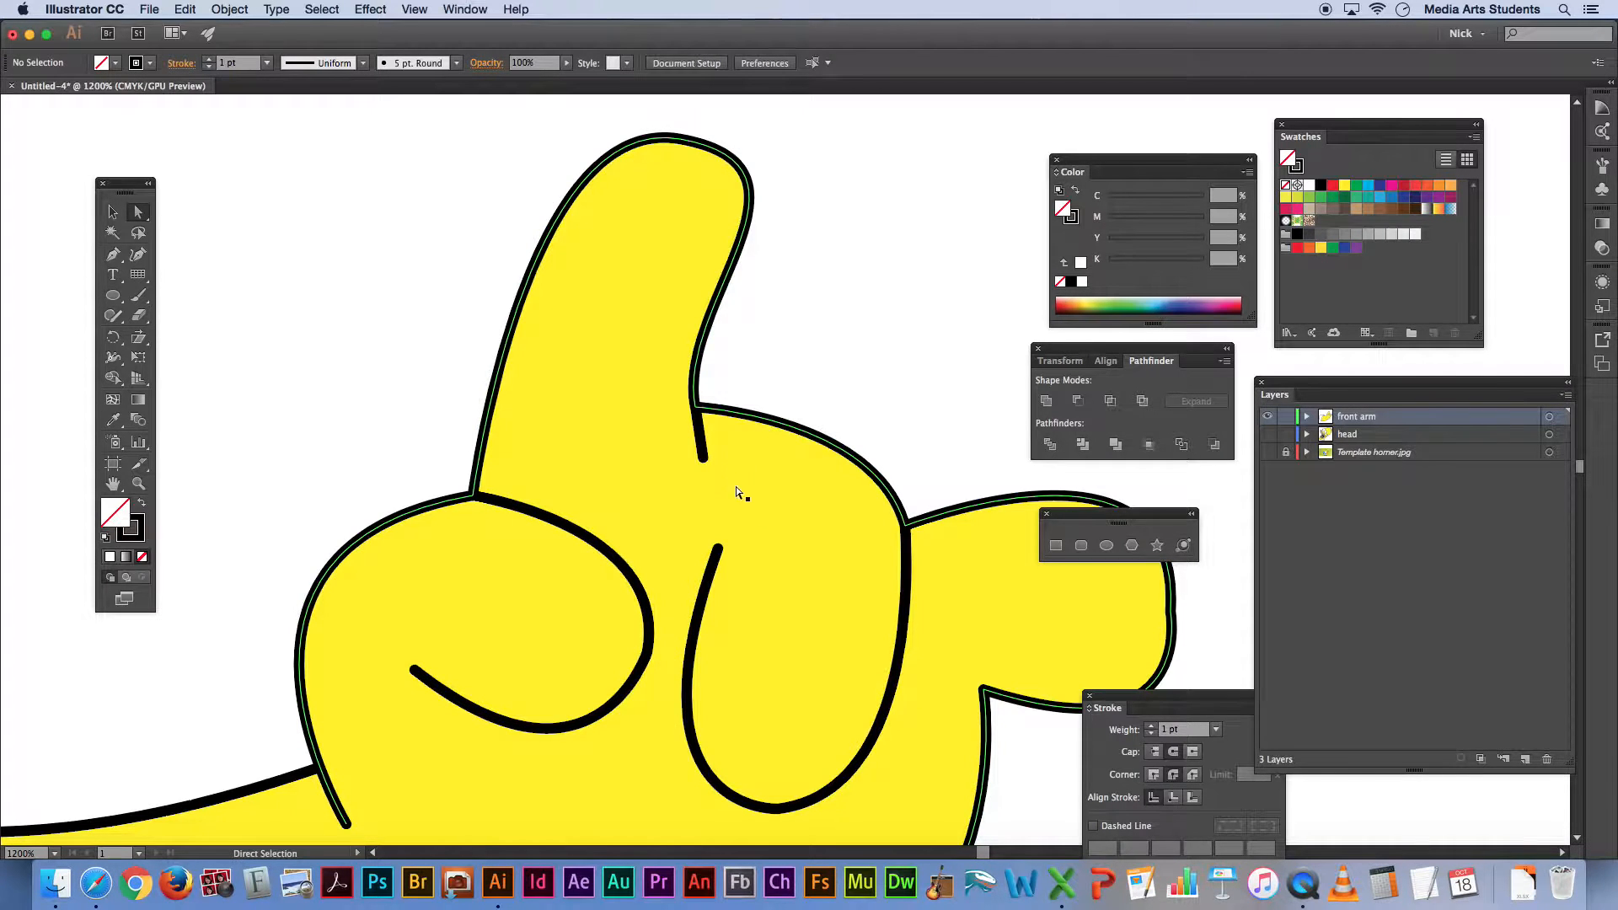
pyautogui.moveTo(834, 604); pyautogui.dragTo(654, 350)
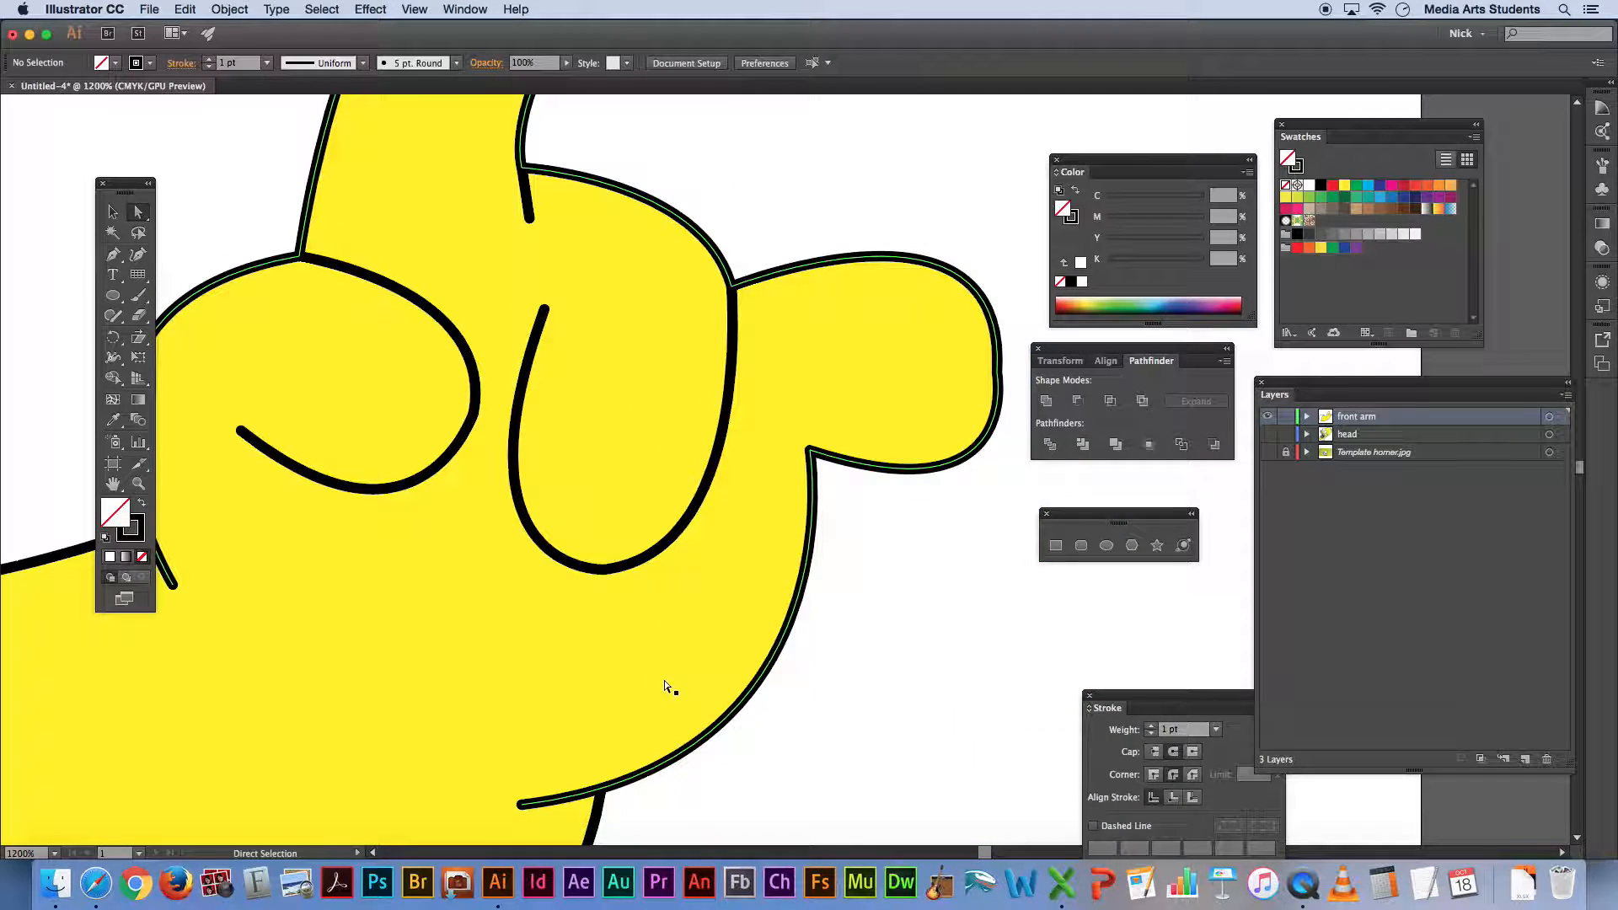
pyautogui.click(603, 569)
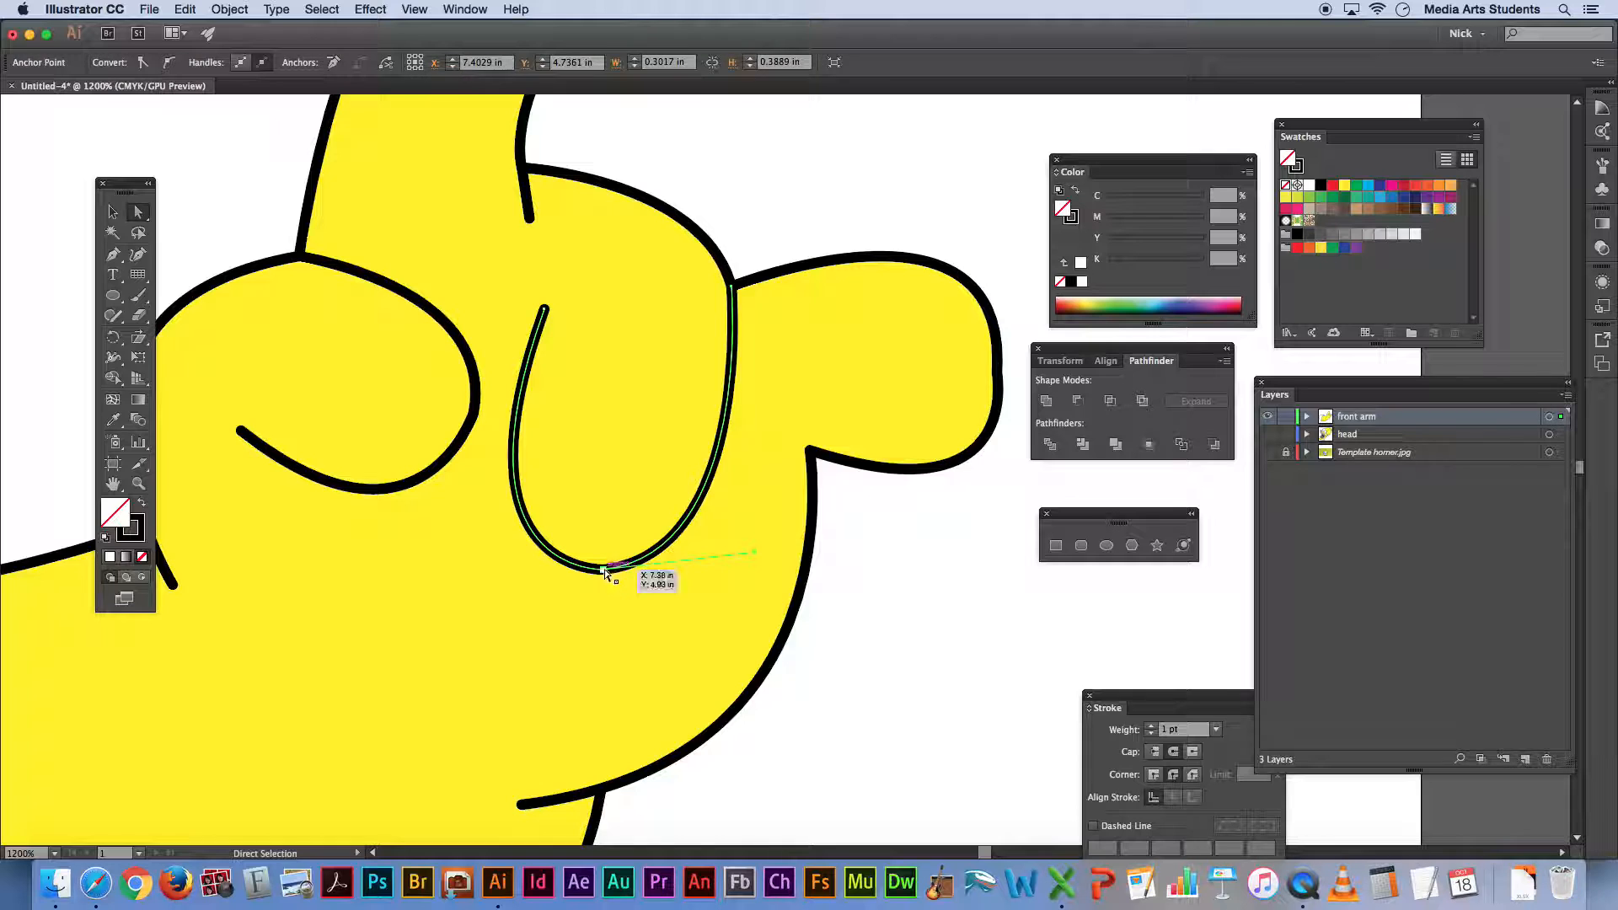
pyautogui.moveTo(755, 552); pyautogui.dragTo(749, 544)
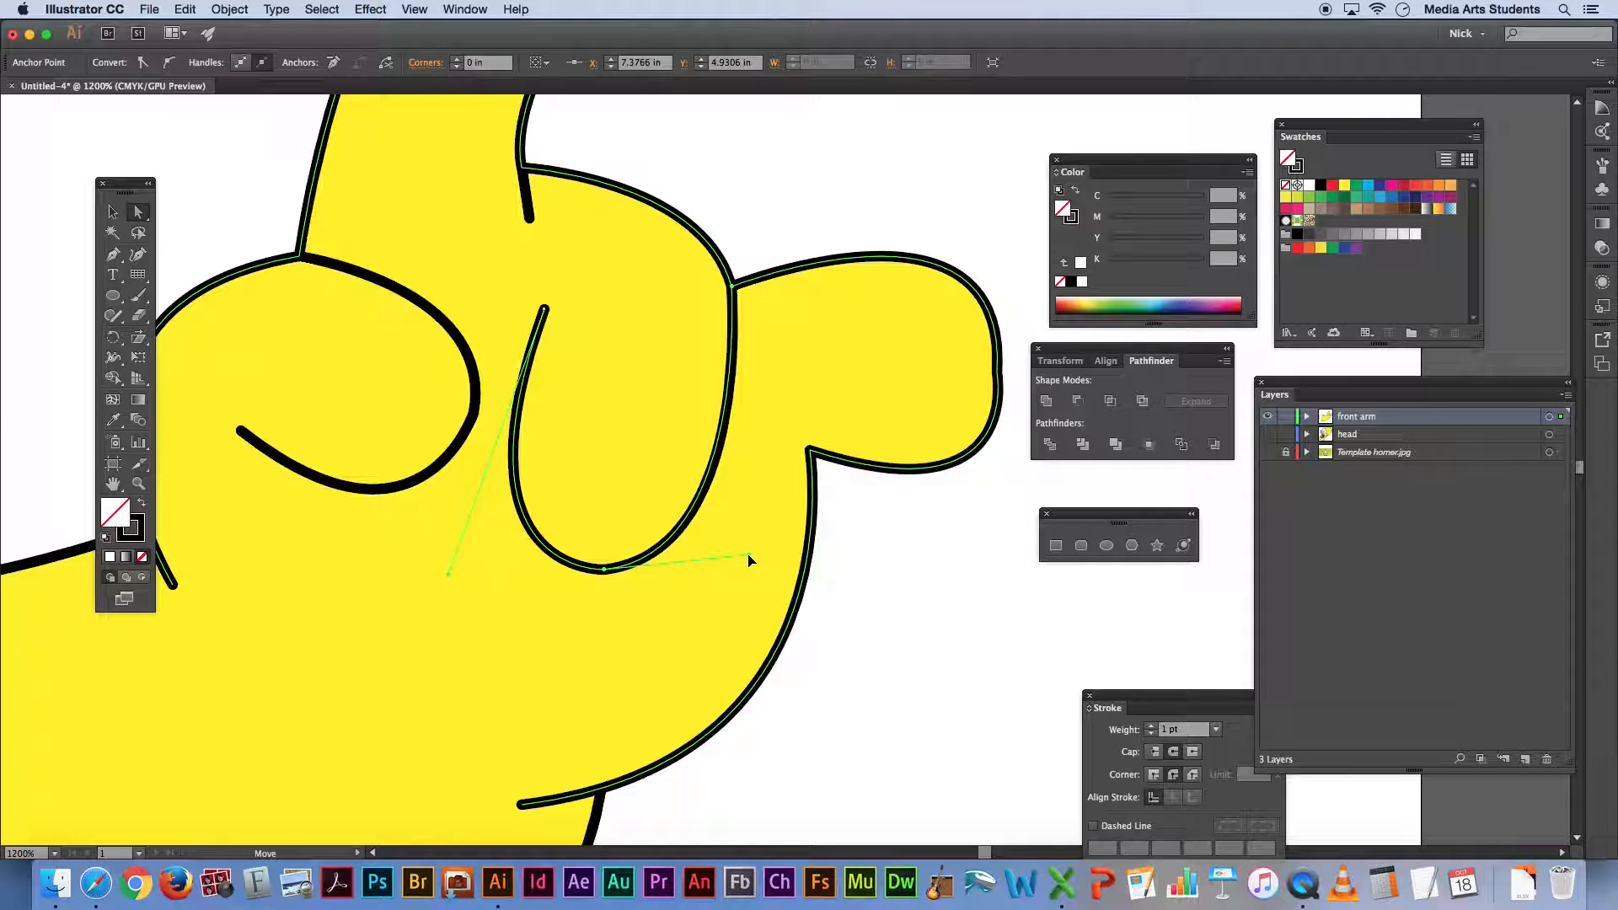
pyautogui.click(868, 613)
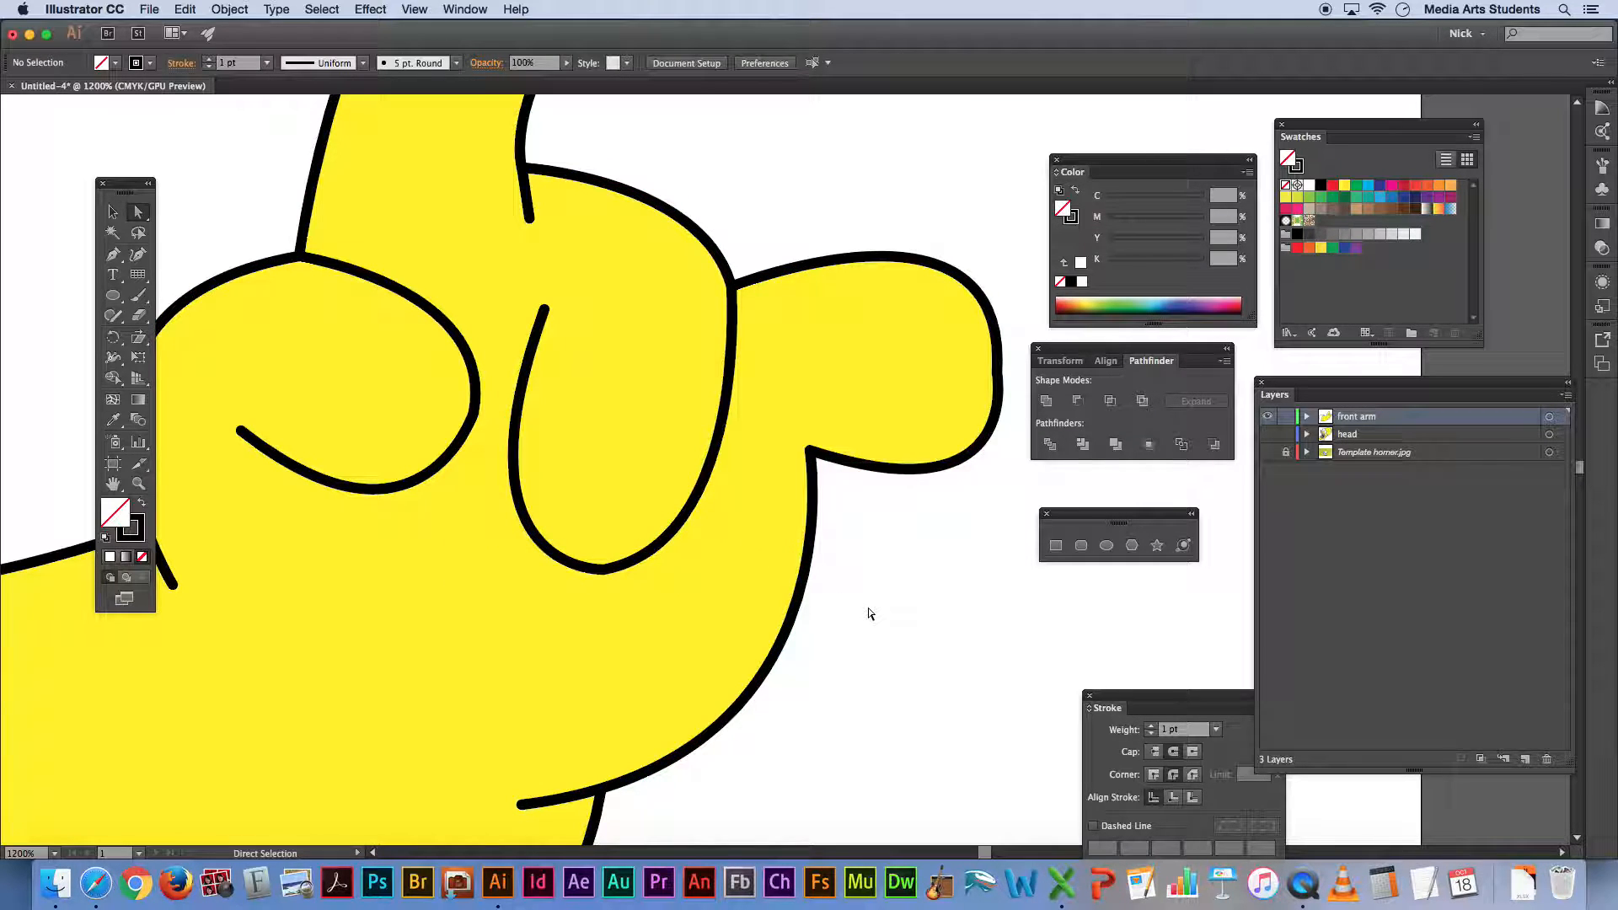
pyautogui.press('super+z')
pyautogui.press('super+z')
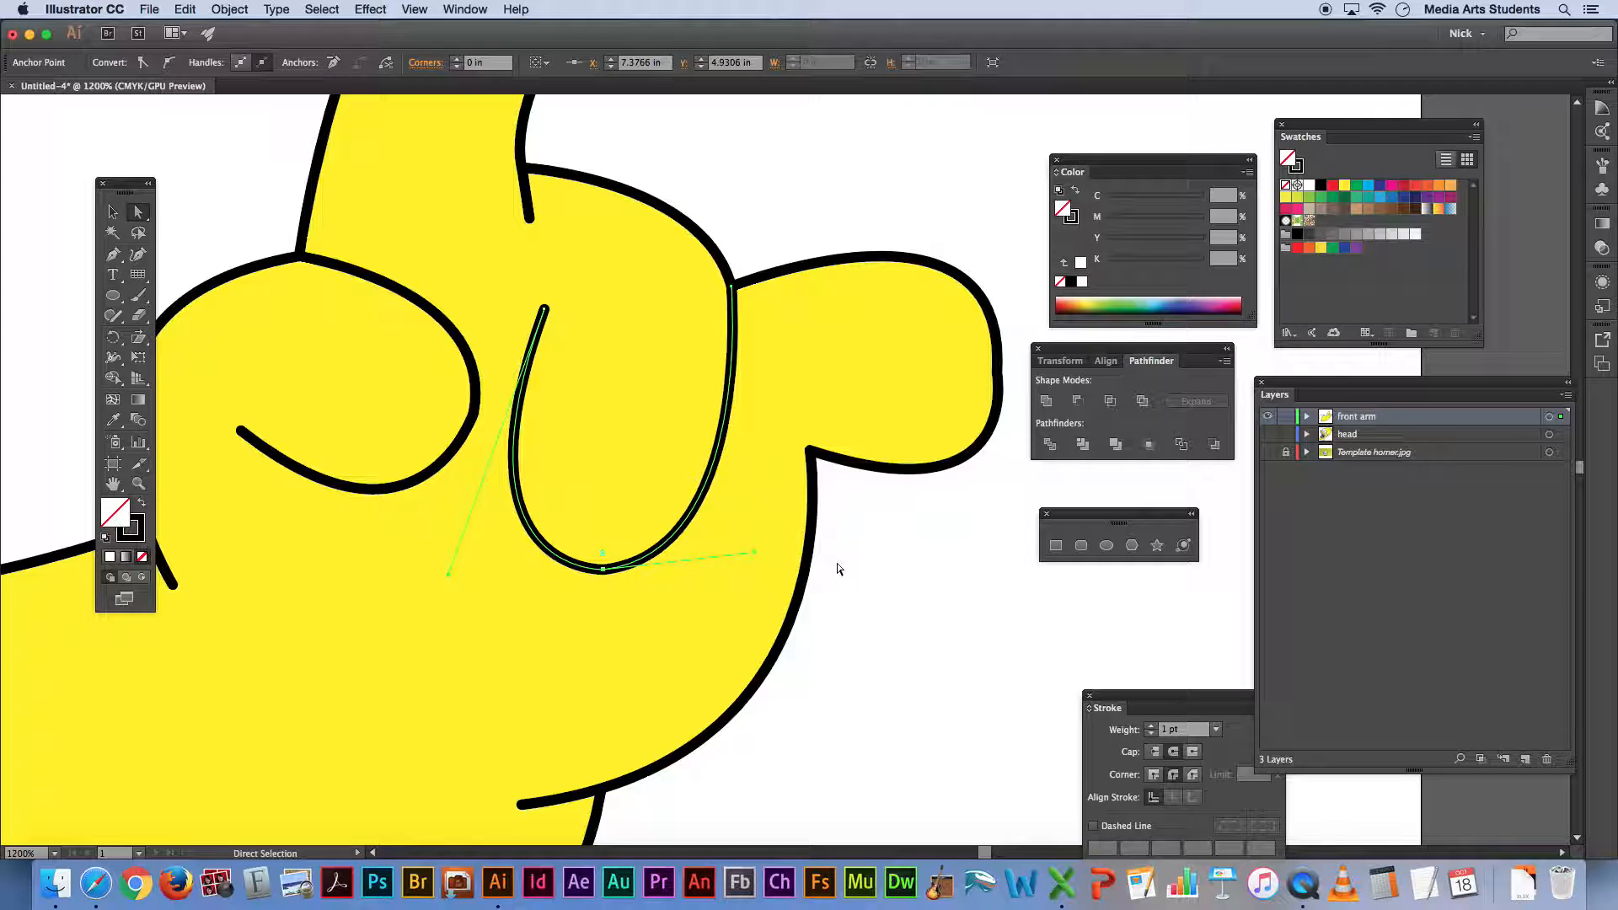
# Flatten the underside of the outermost finger slightly, compare it with the Template homer.jpg layer, and hide that layer again.
pyautogui.moveTo(903, 421); pyautogui.dragTo(733, 424)
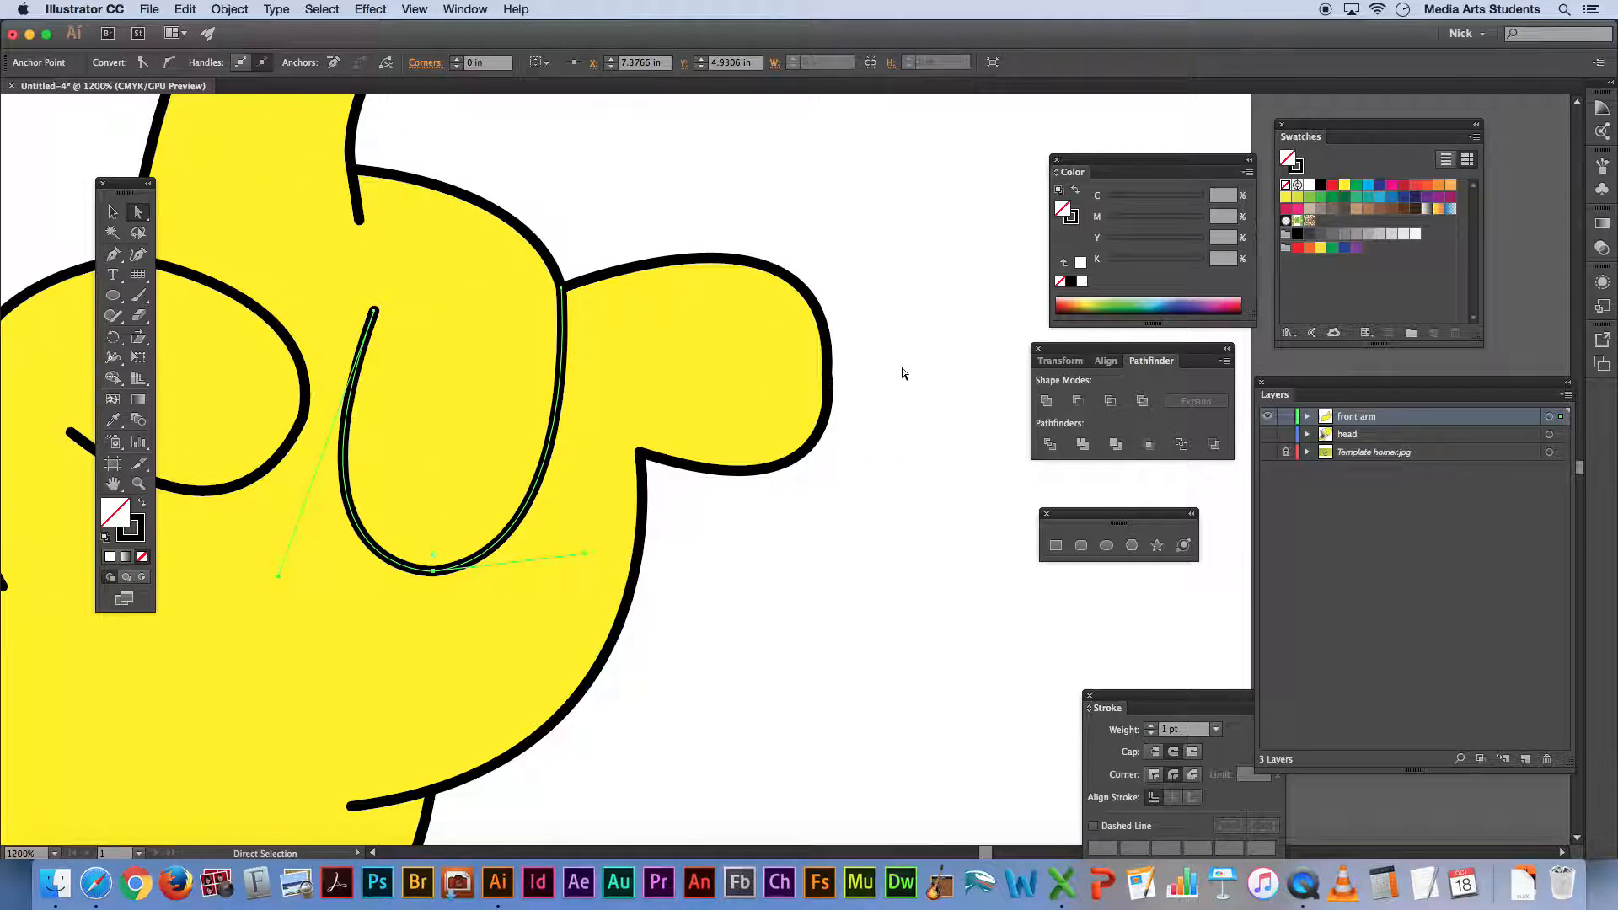
pyautogui.click(828, 376)
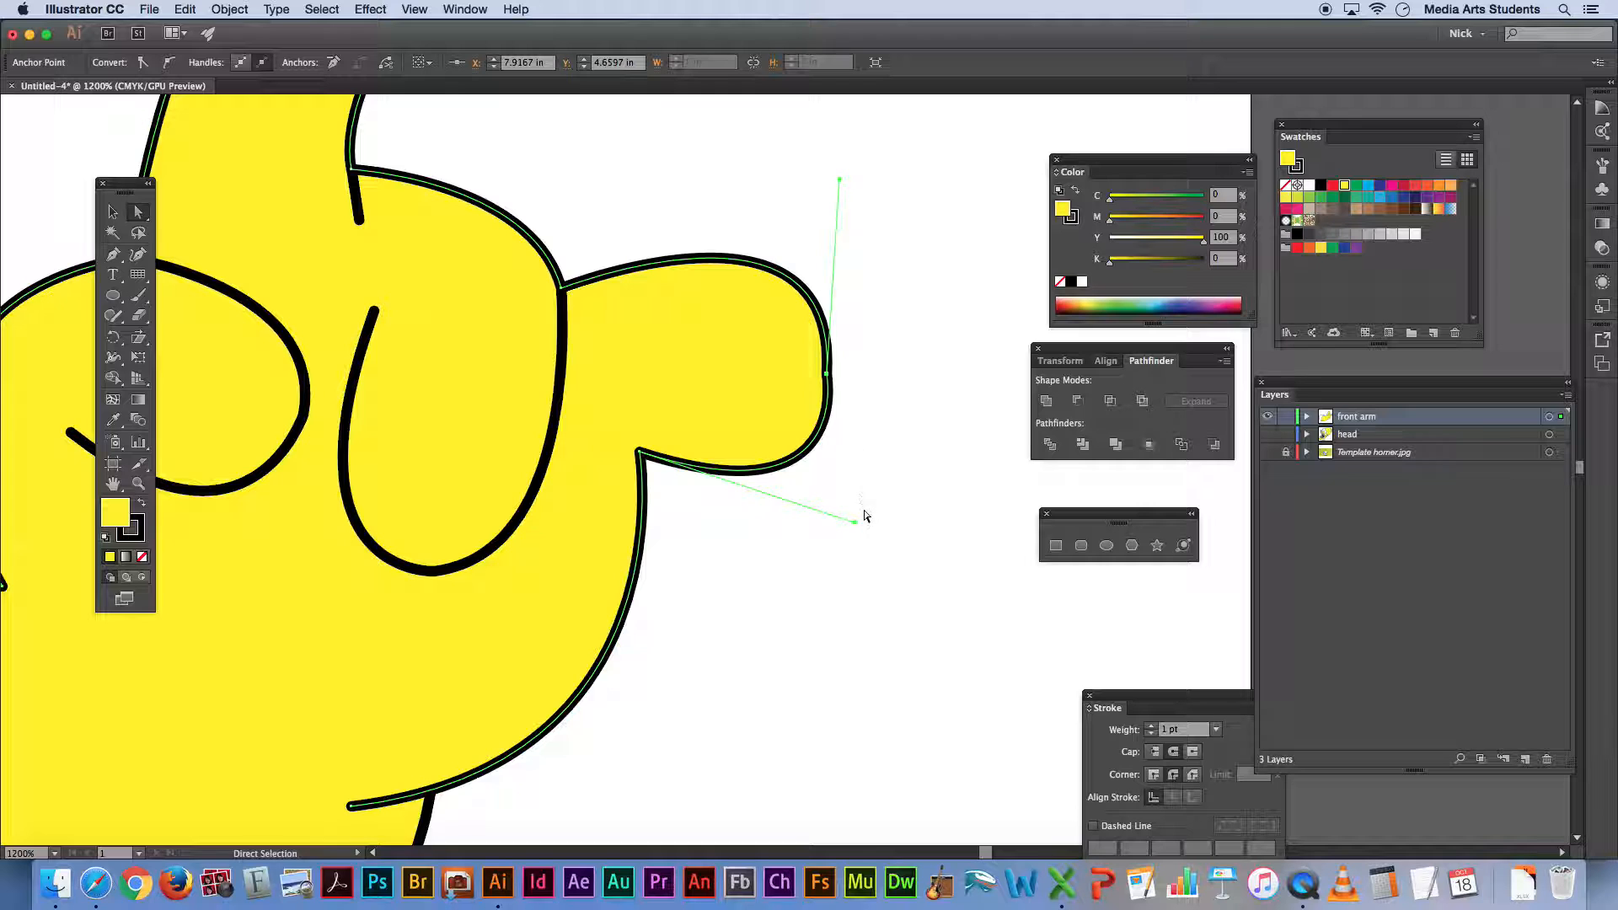
pyautogui.moveTo(855, 522); pyautogui.dragTo(846, 511)
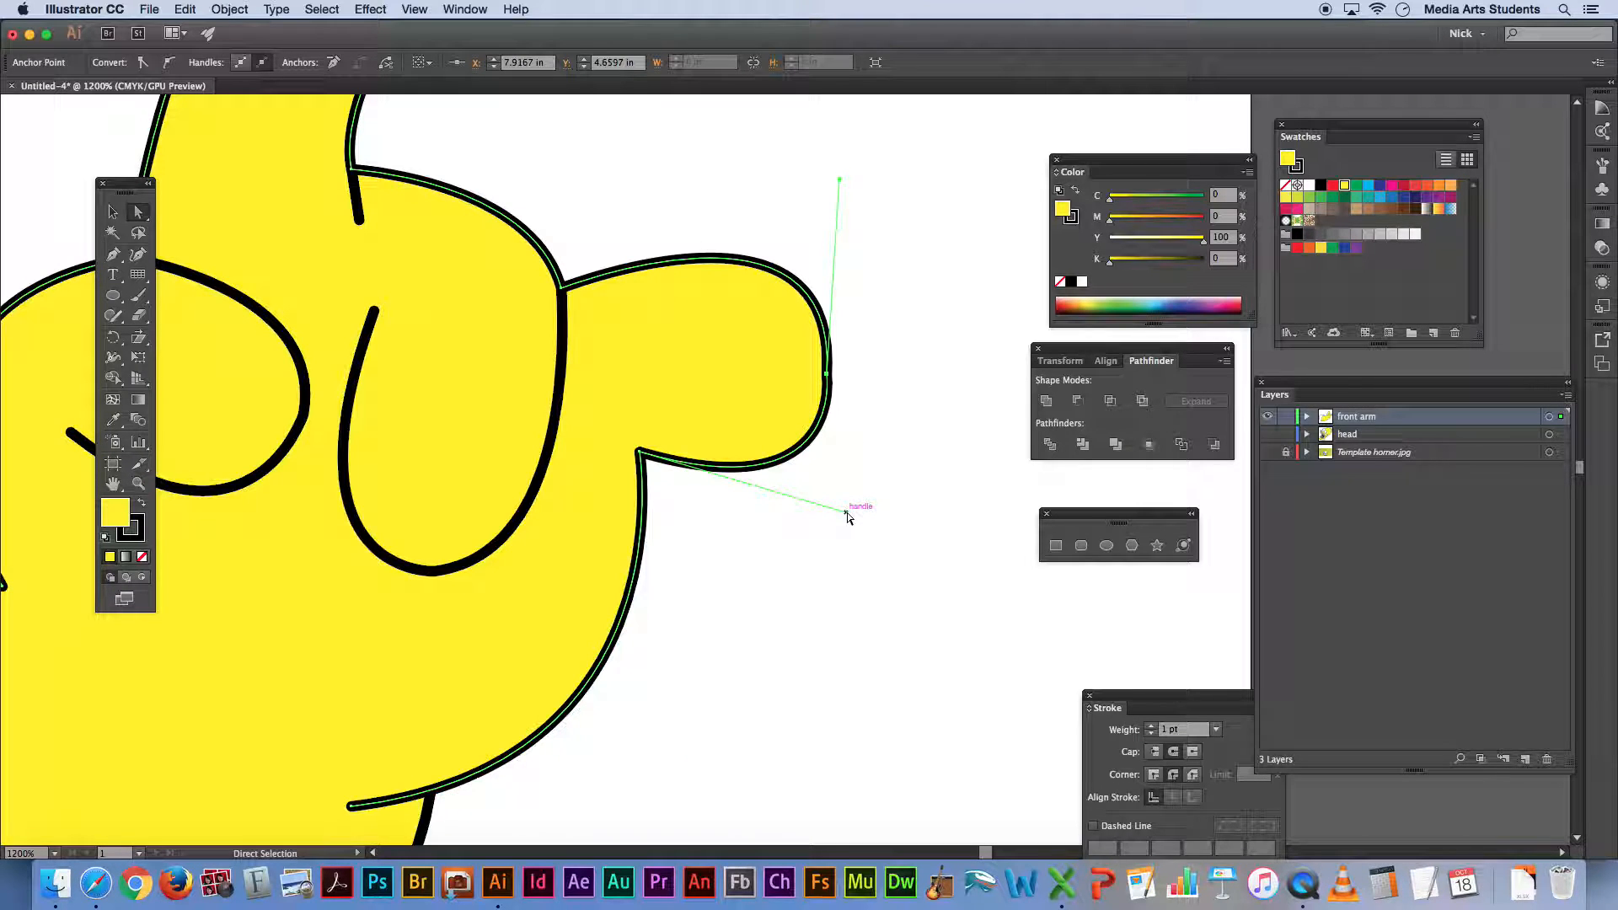
pyautogui.click(867, 513)
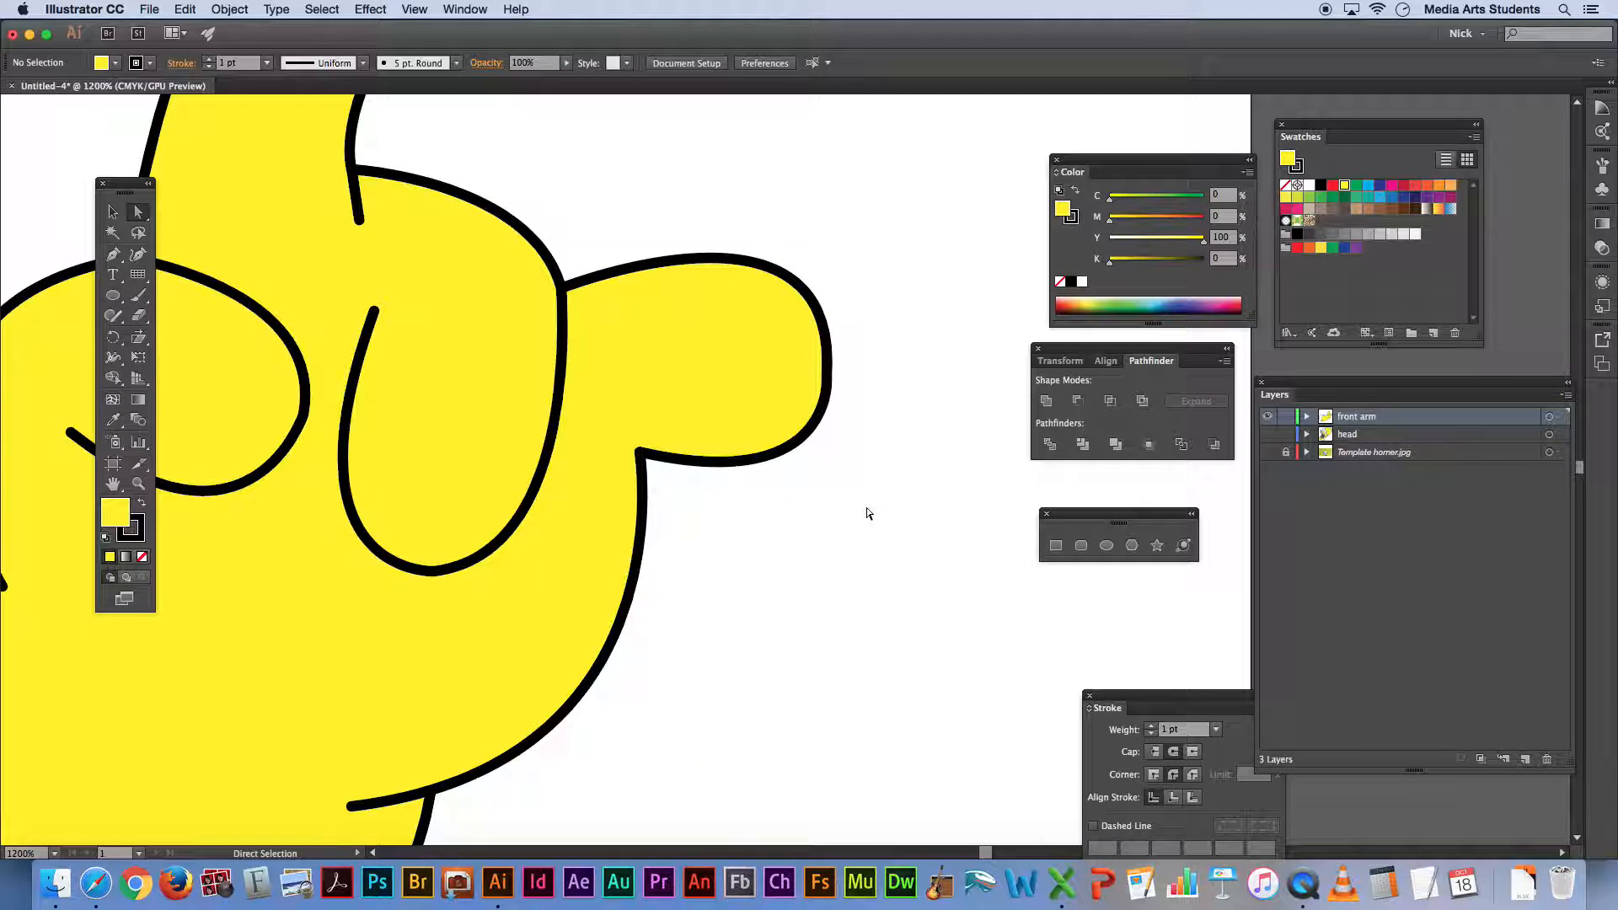
pyautogui.click(1271, 453)
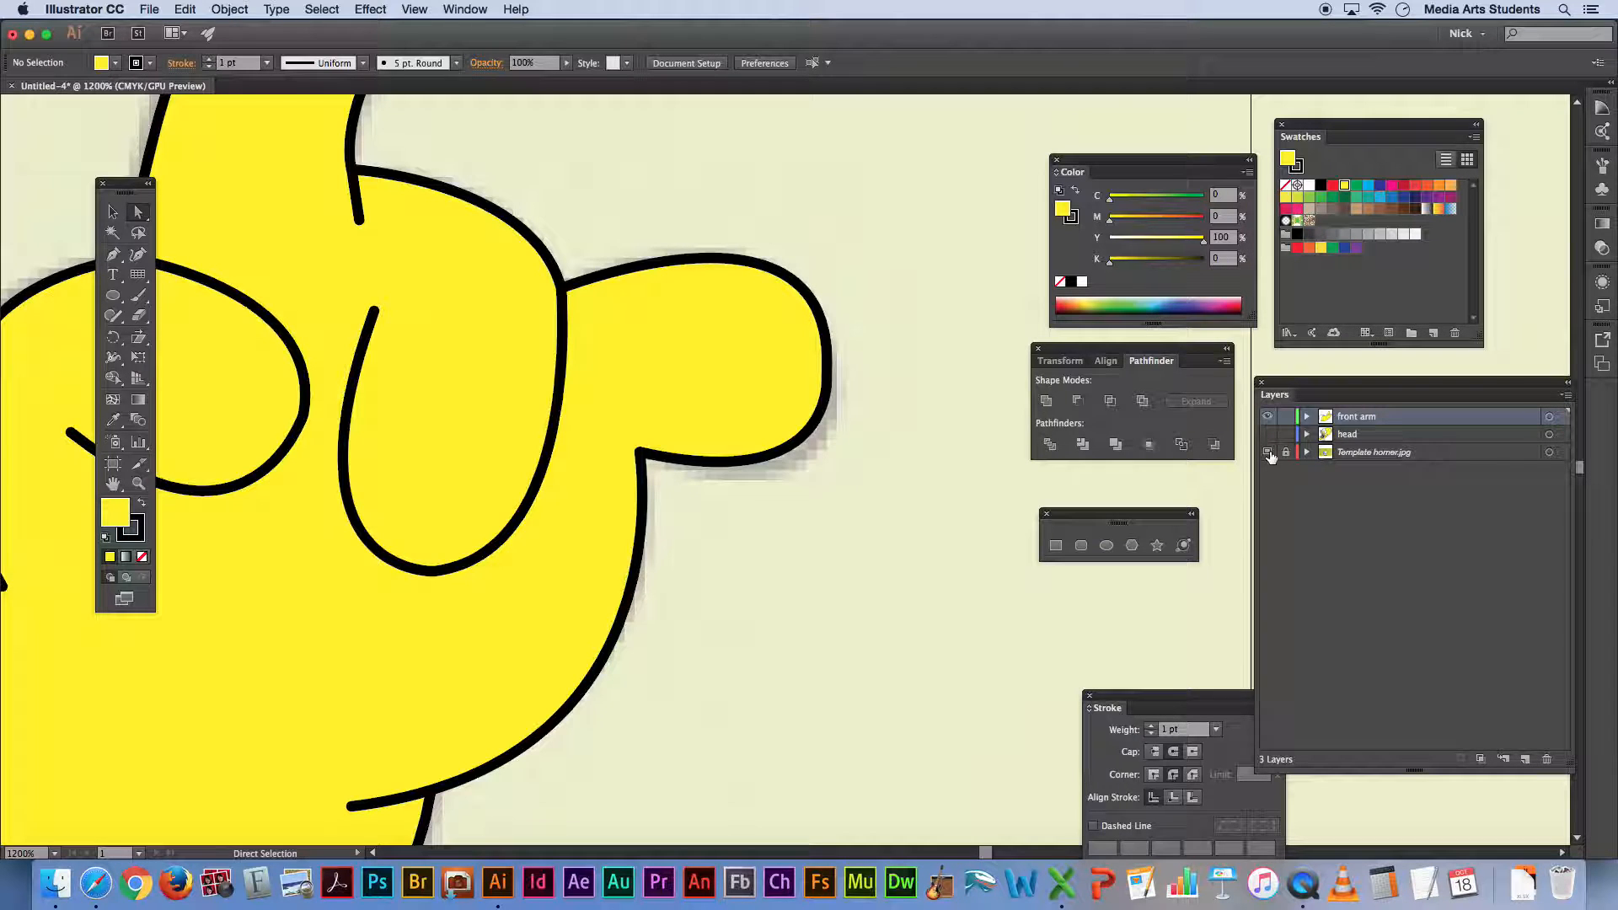
pyautogui.click(1270, 453)
pyautogui.press('super+minus')
pyautogui.press('super+minus')
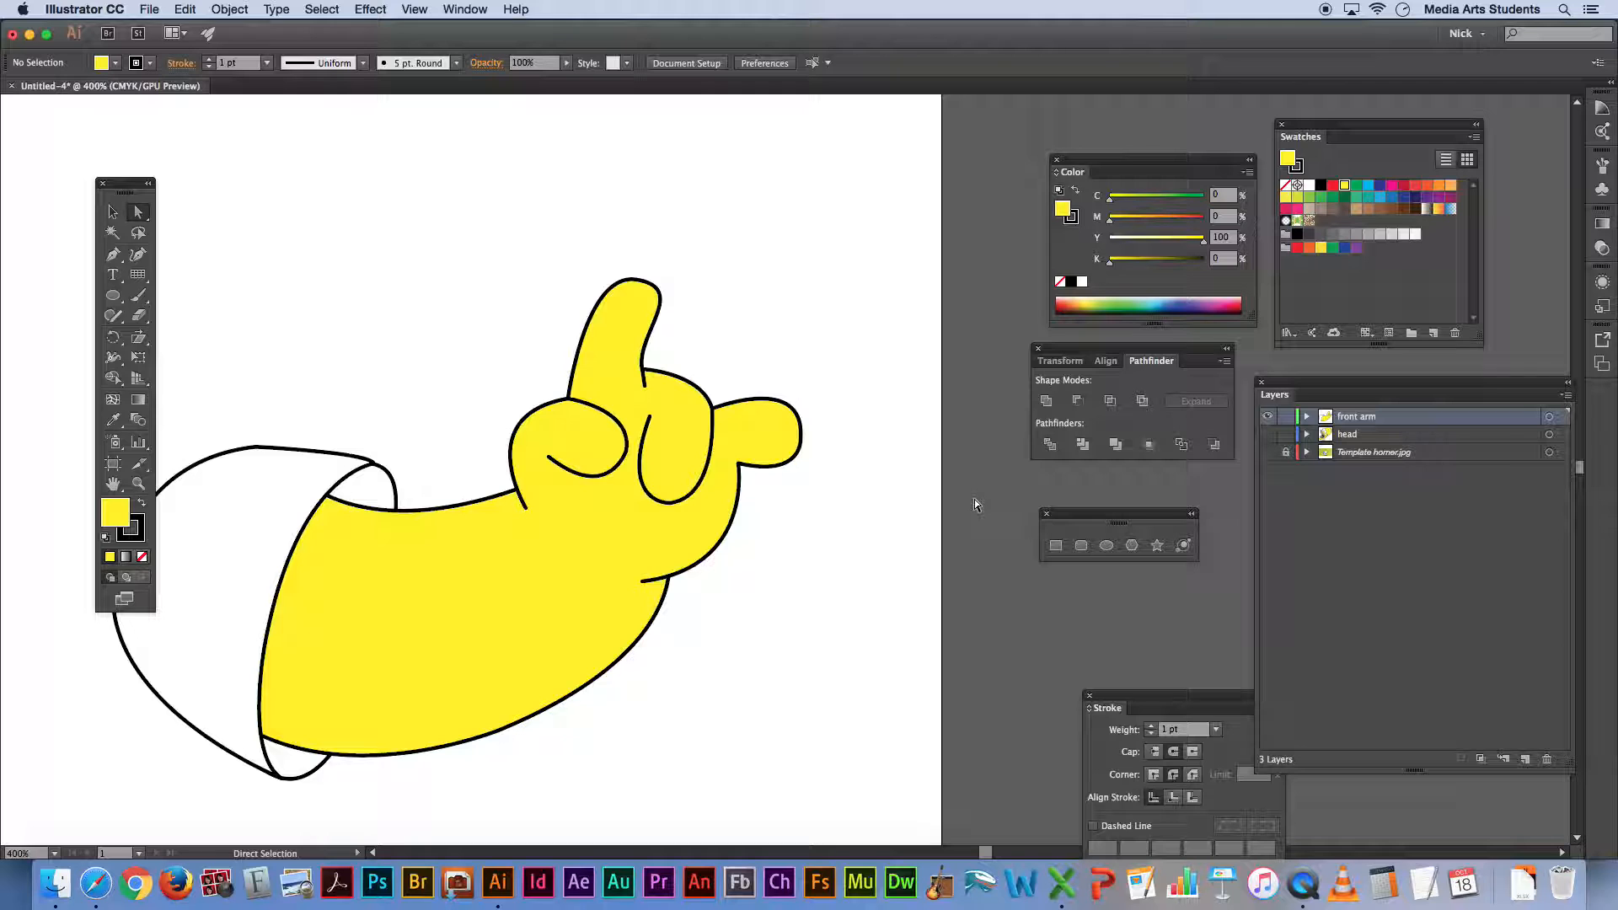
pyautogui.press('super+minus')
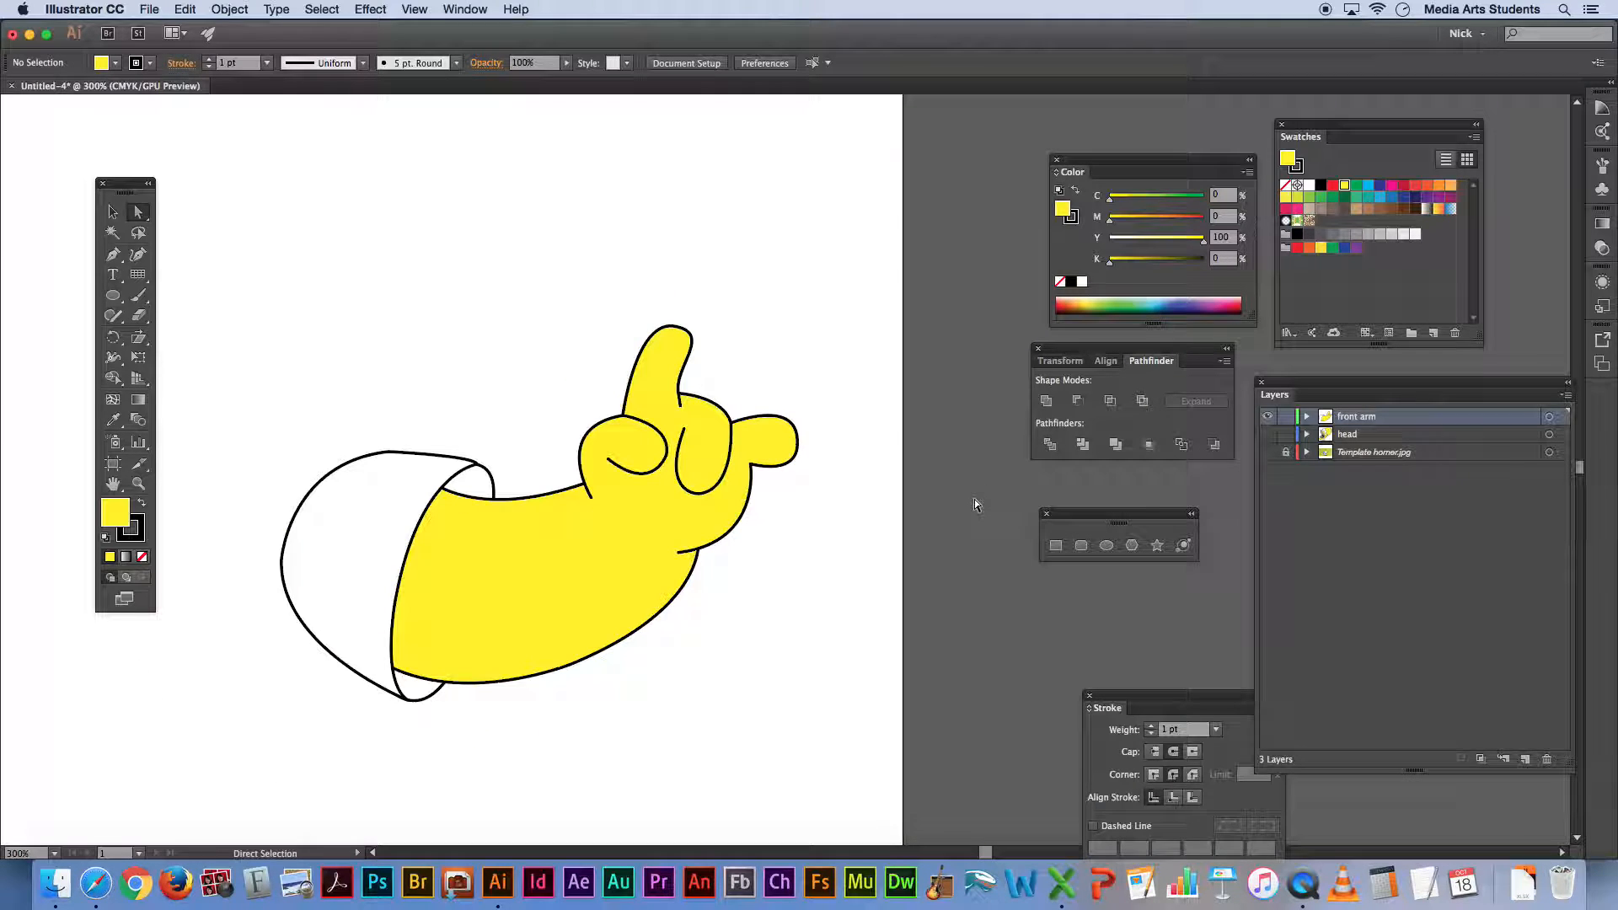
# Fill both small inner cuff shapes of the sleeve with light grey at 10% black and deselect them.
pyautogui.press('super+plus')
pyautogui.press('super+plus')
pyautogui.press('super+plus')
pyautogui.moveTo(587, 450); pyautogui.dragTo(1411, 450)
pyautogui.moveTo(879, 430); pyautogui.dragTo(835, 336)
pyautogui.click(792, 430)
pyautogui.click(863, 357)
pyautogui.press('space')
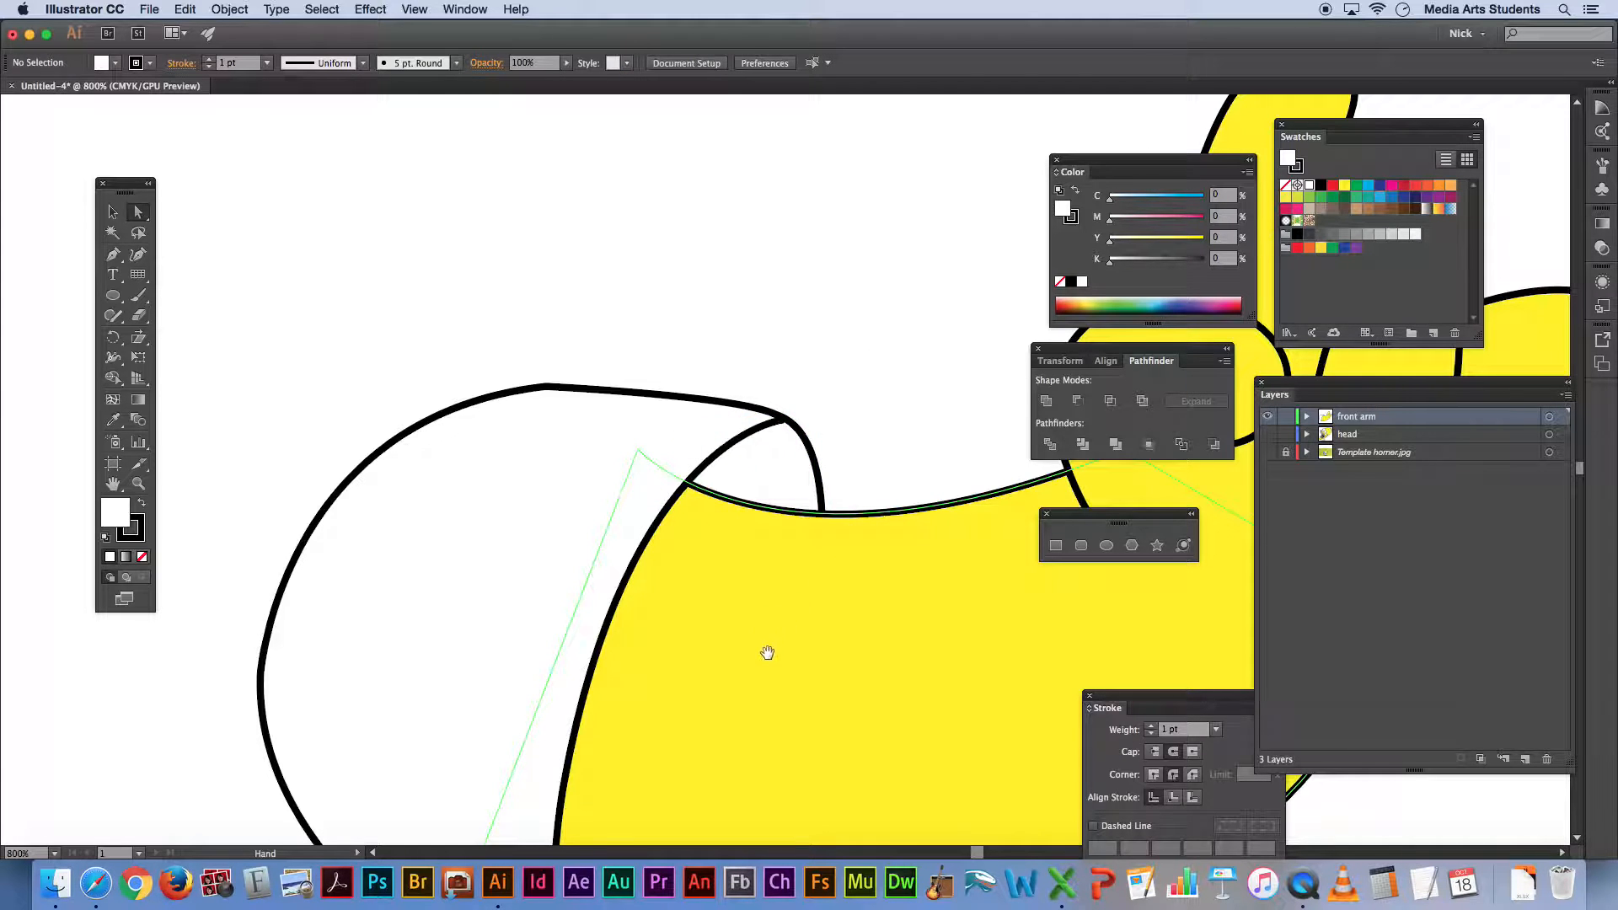
pyautogui.moveTo(767, 653); pyautogui.dragTo(867, 253)
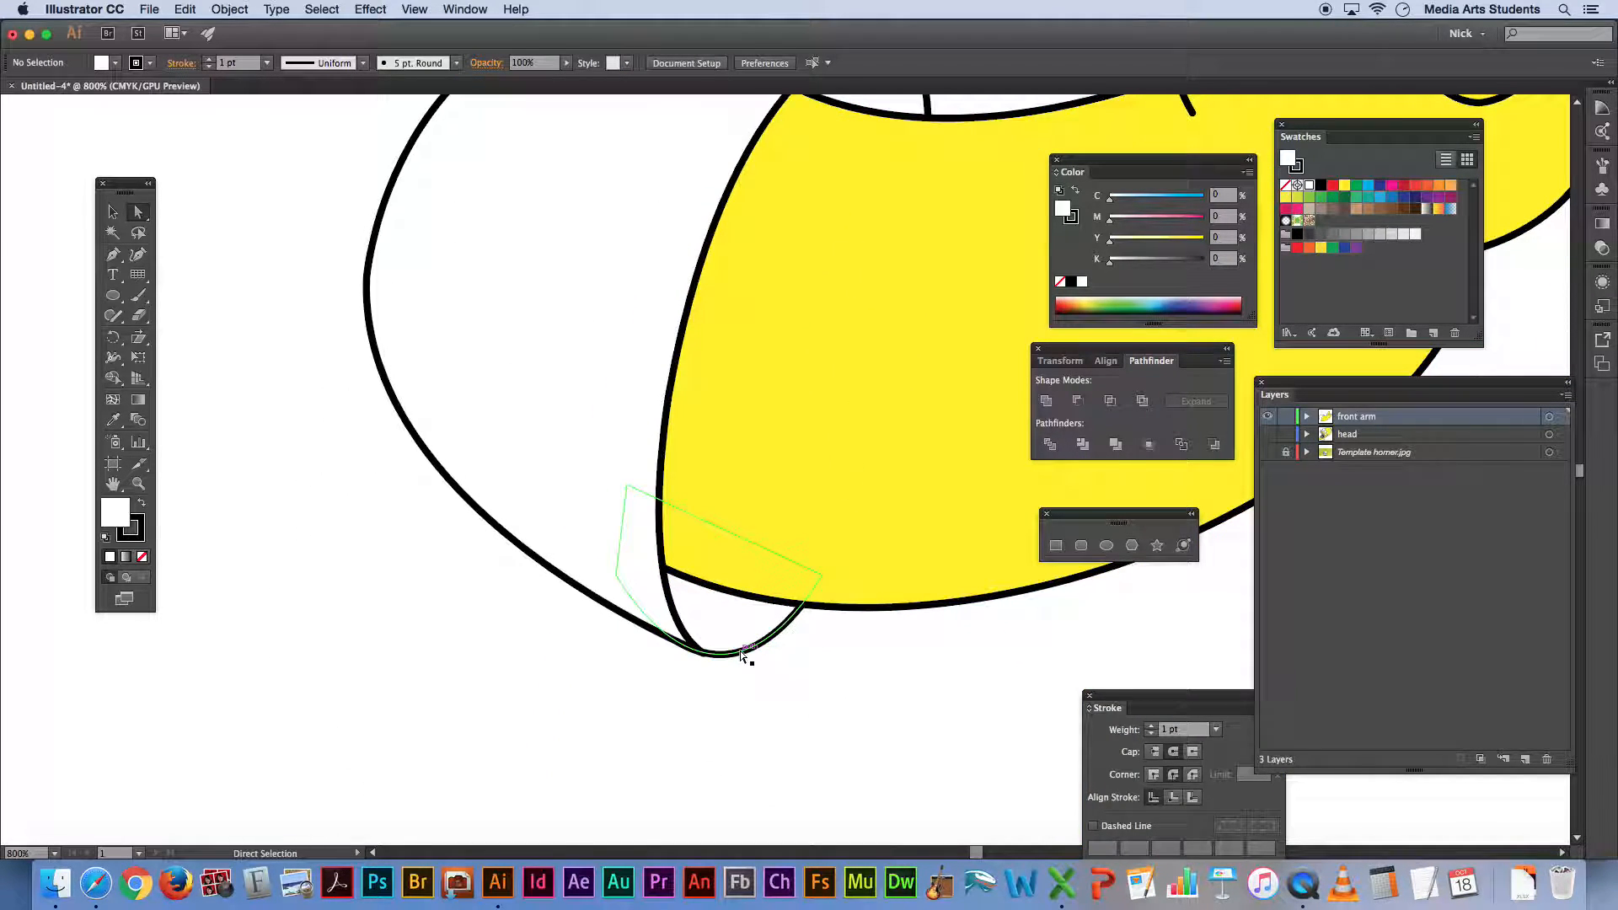
pyautogui.press('space')
pyautogui.moveTo(843, 676); pyautogui.dragTo(705, 816)
pyautogui.click(741, 228)
pyautogui.keyDown('shift'); pyautogui.click(589, 773); pyautogui.keyUp('shift')
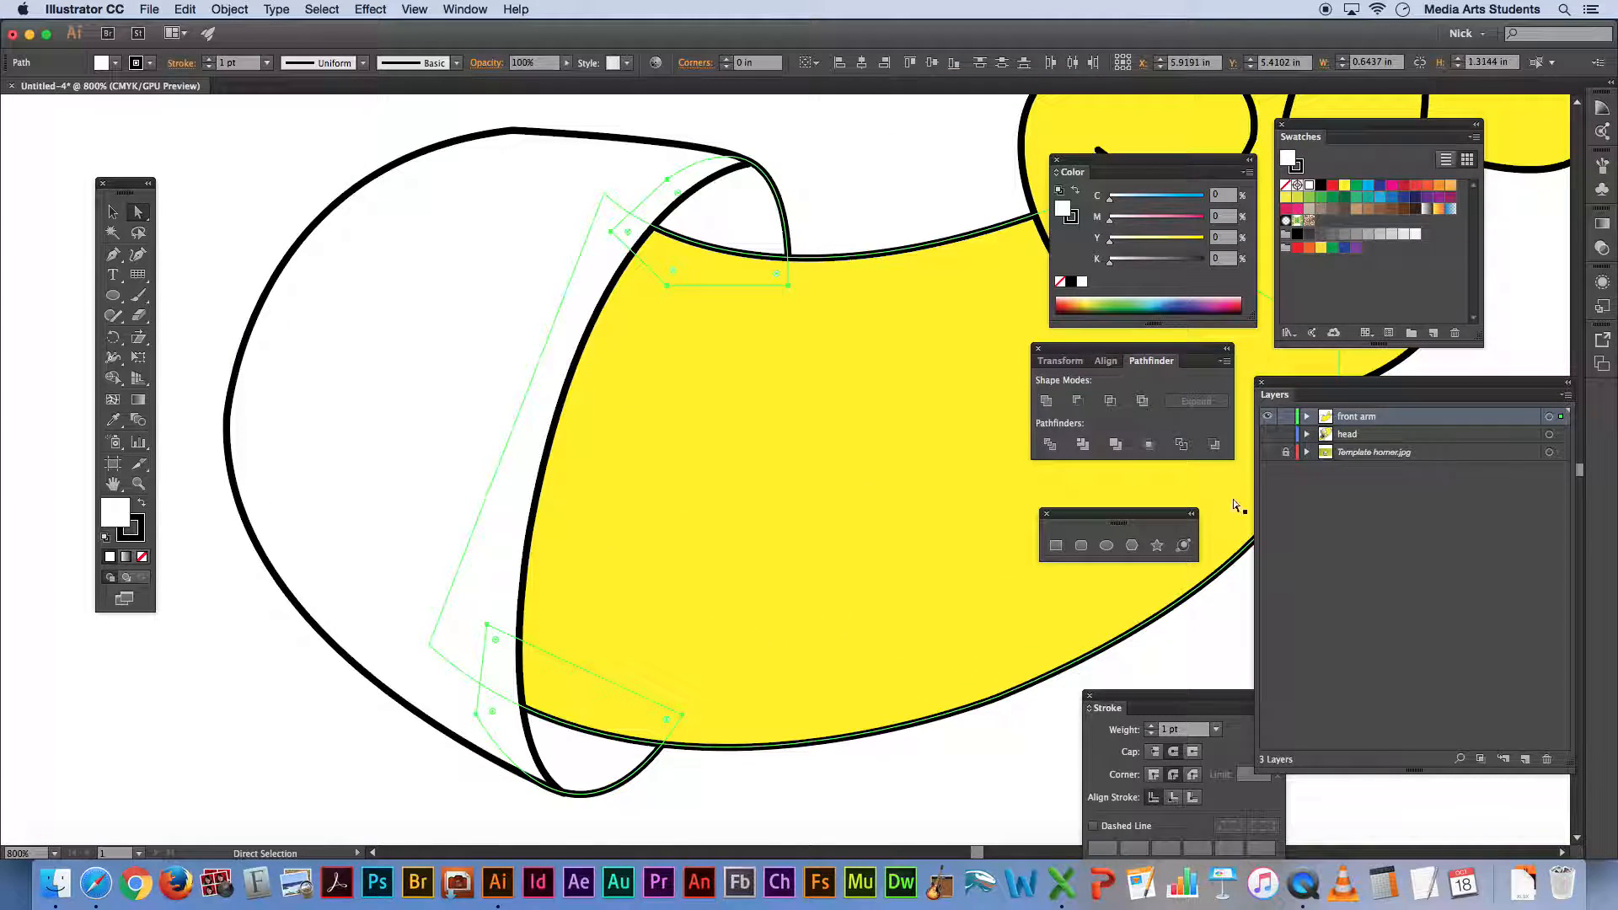
pyautogui.click(1393, 235)
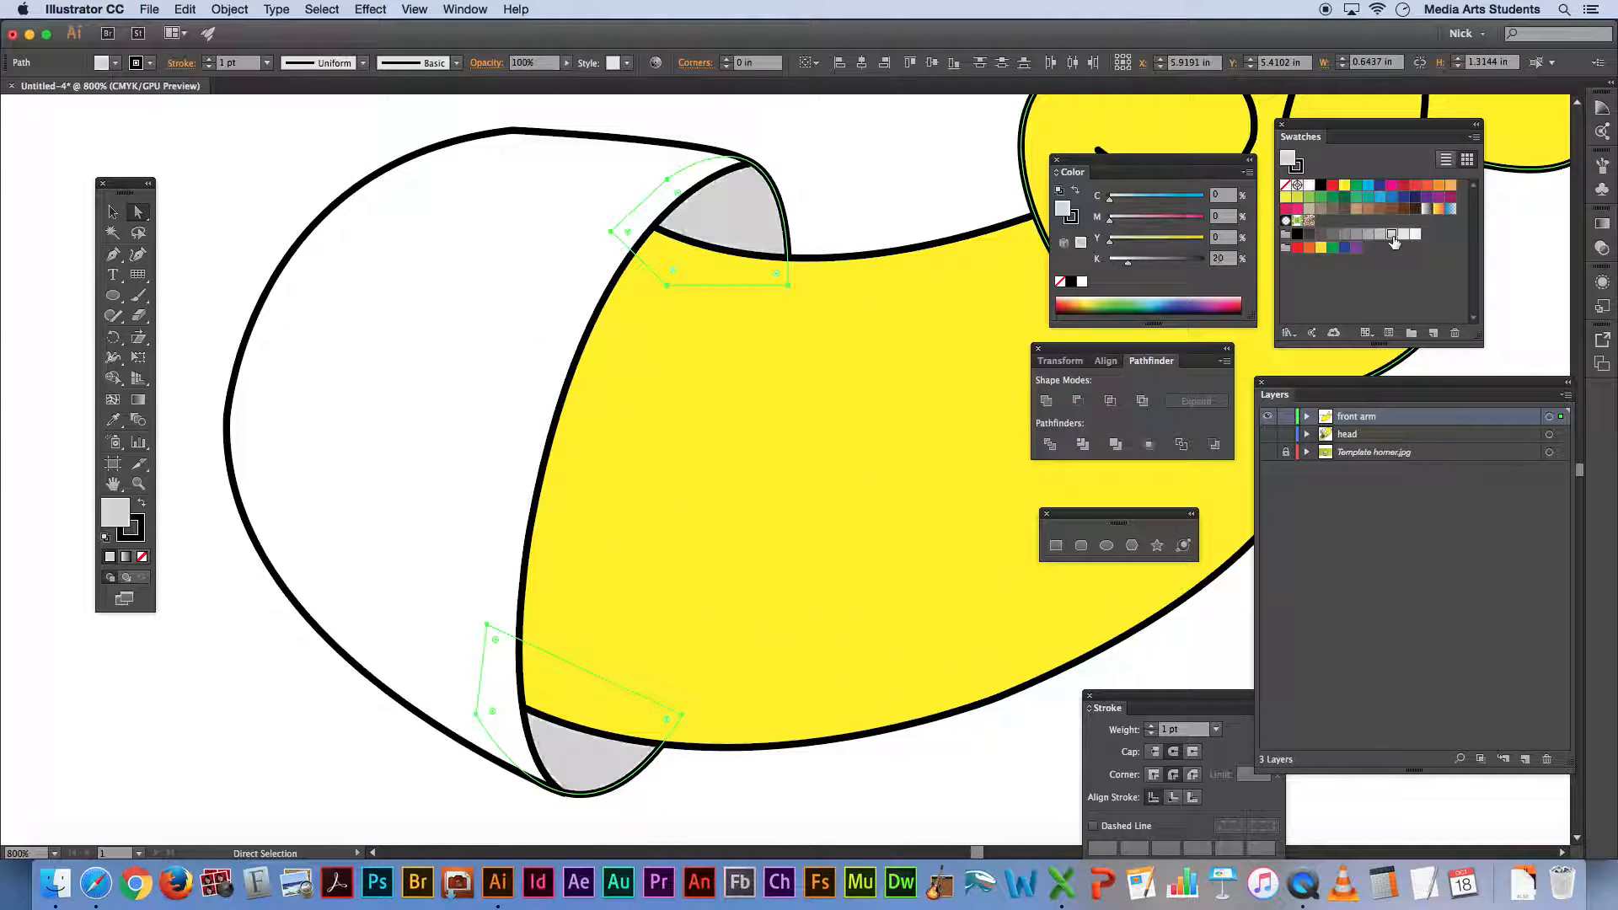
pyautogui.click(1403, 234)
pyautogui.click(880, 183)
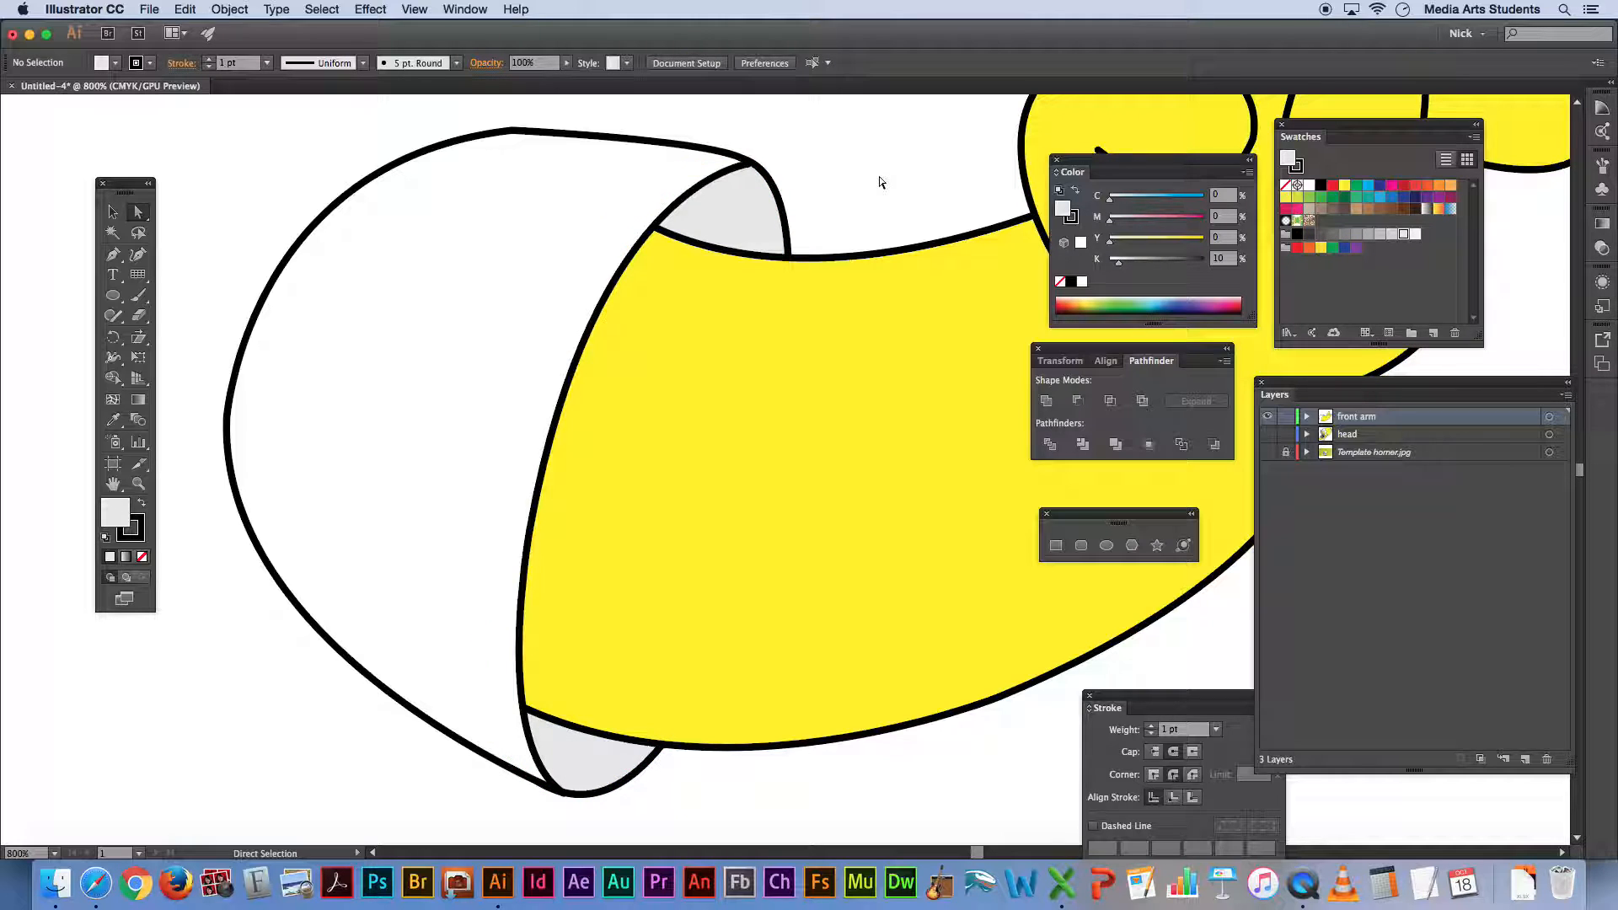
# Show the head layer and the Template homer.jpg layer together with the front arm.
pyautogui.press('super+minus')
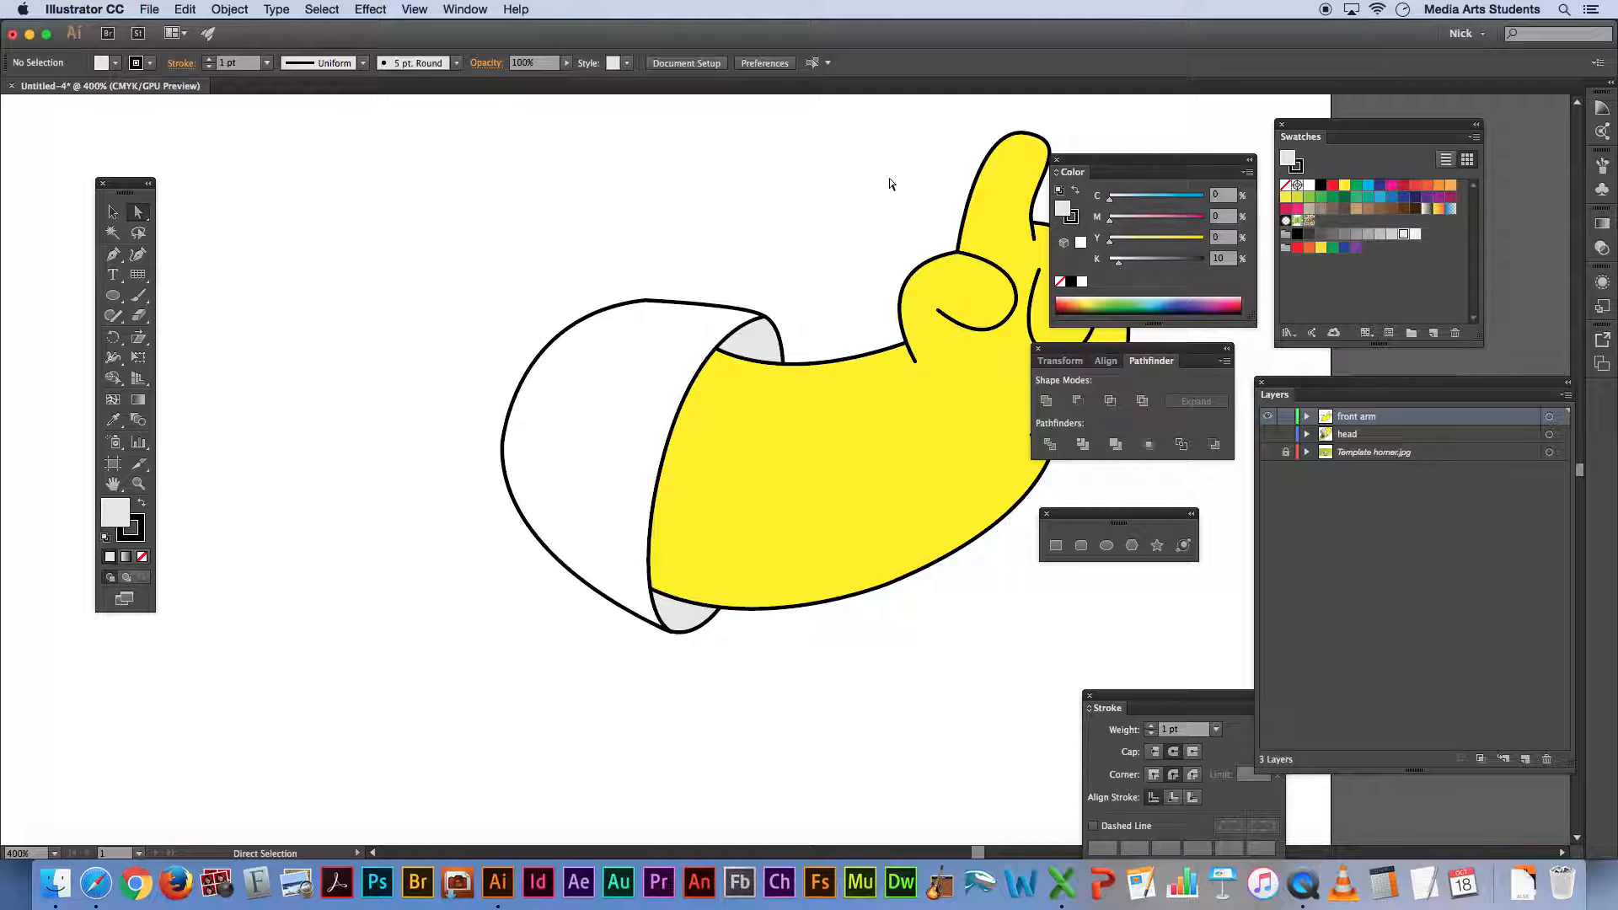
pyautogui.click(1269, 435)
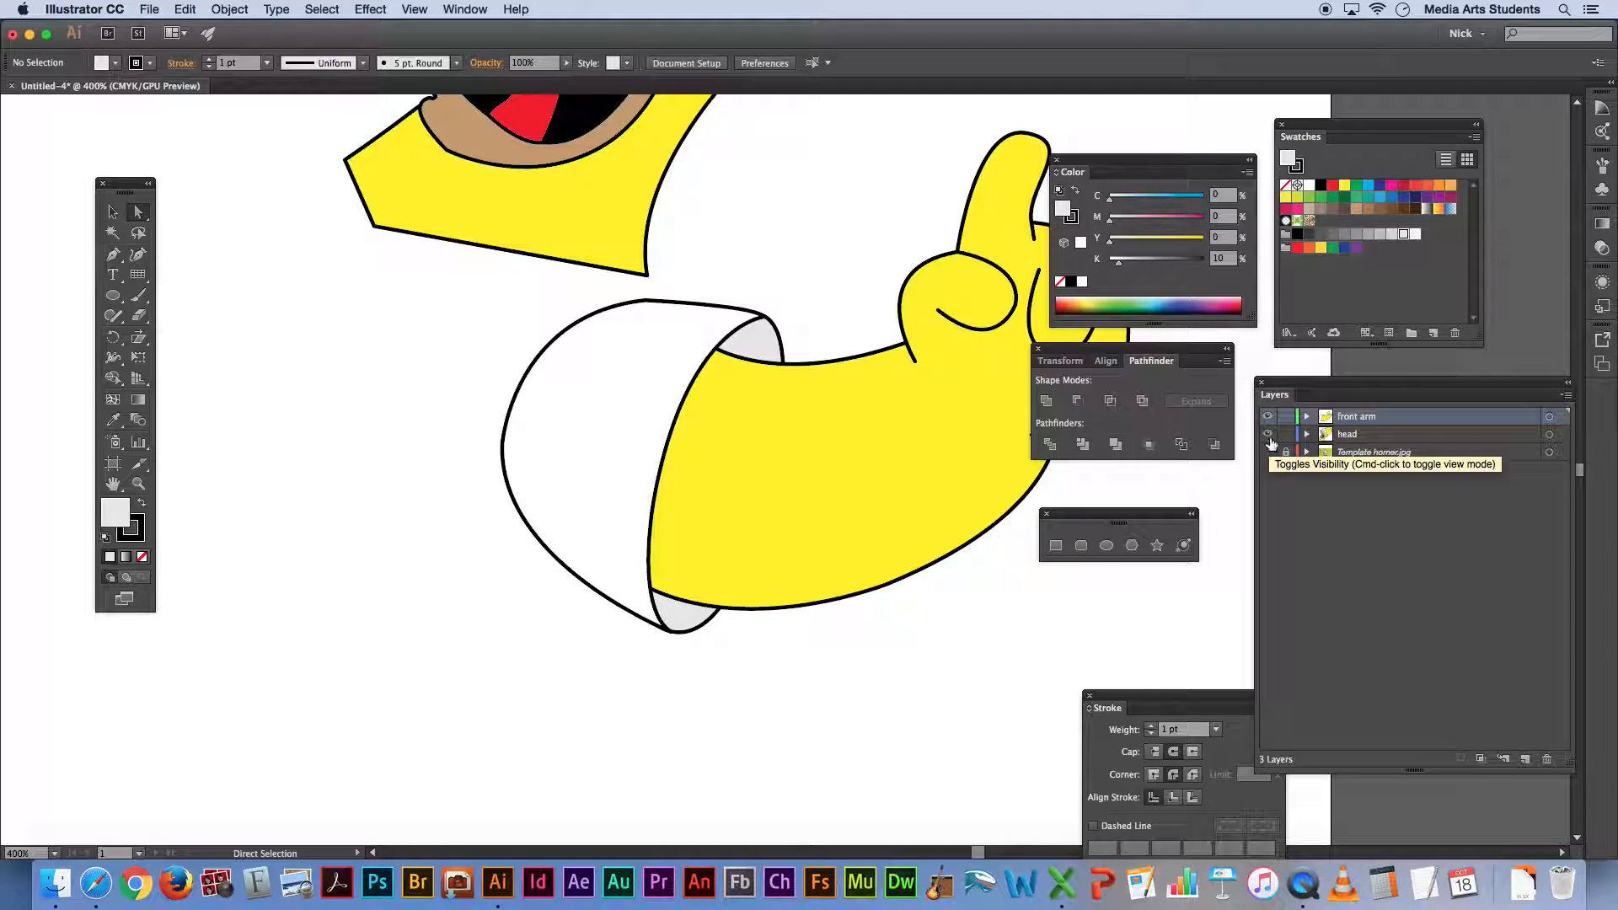
pyautogui.press('super+minus')
pyautogui.press('super+minus')
pyautogui.moveTo(816, 452); pyautogui.dragTo(786, 538)
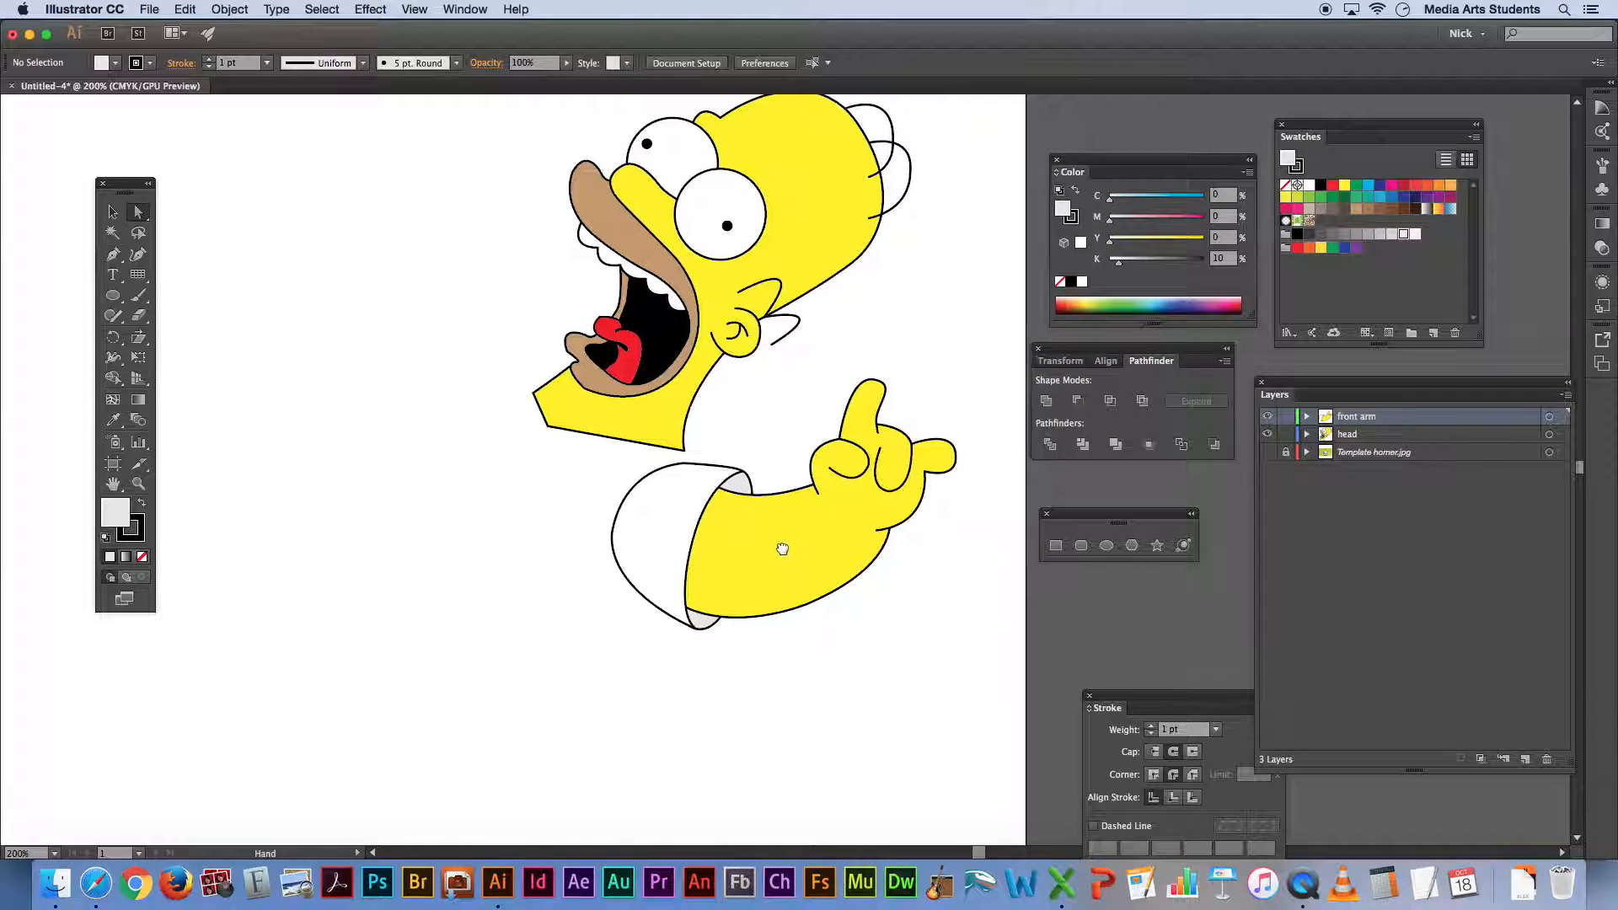
pyautogui.click(1268, 454)
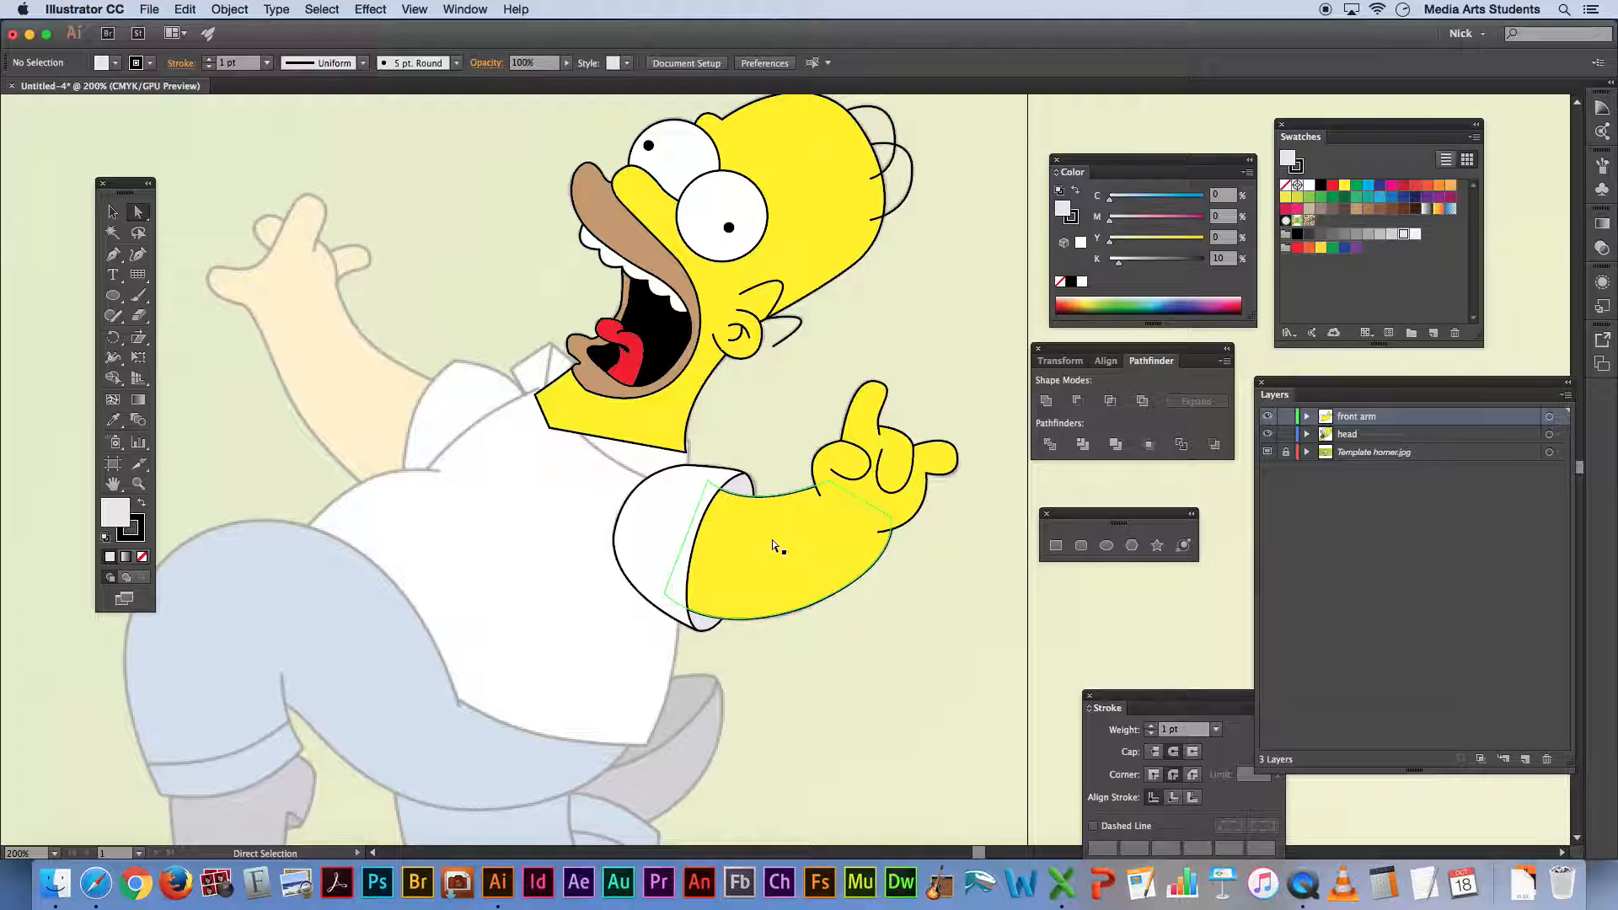
# Create a new layer above the front arm layer and name it "back arm".
pyautogui.press('super+equal')
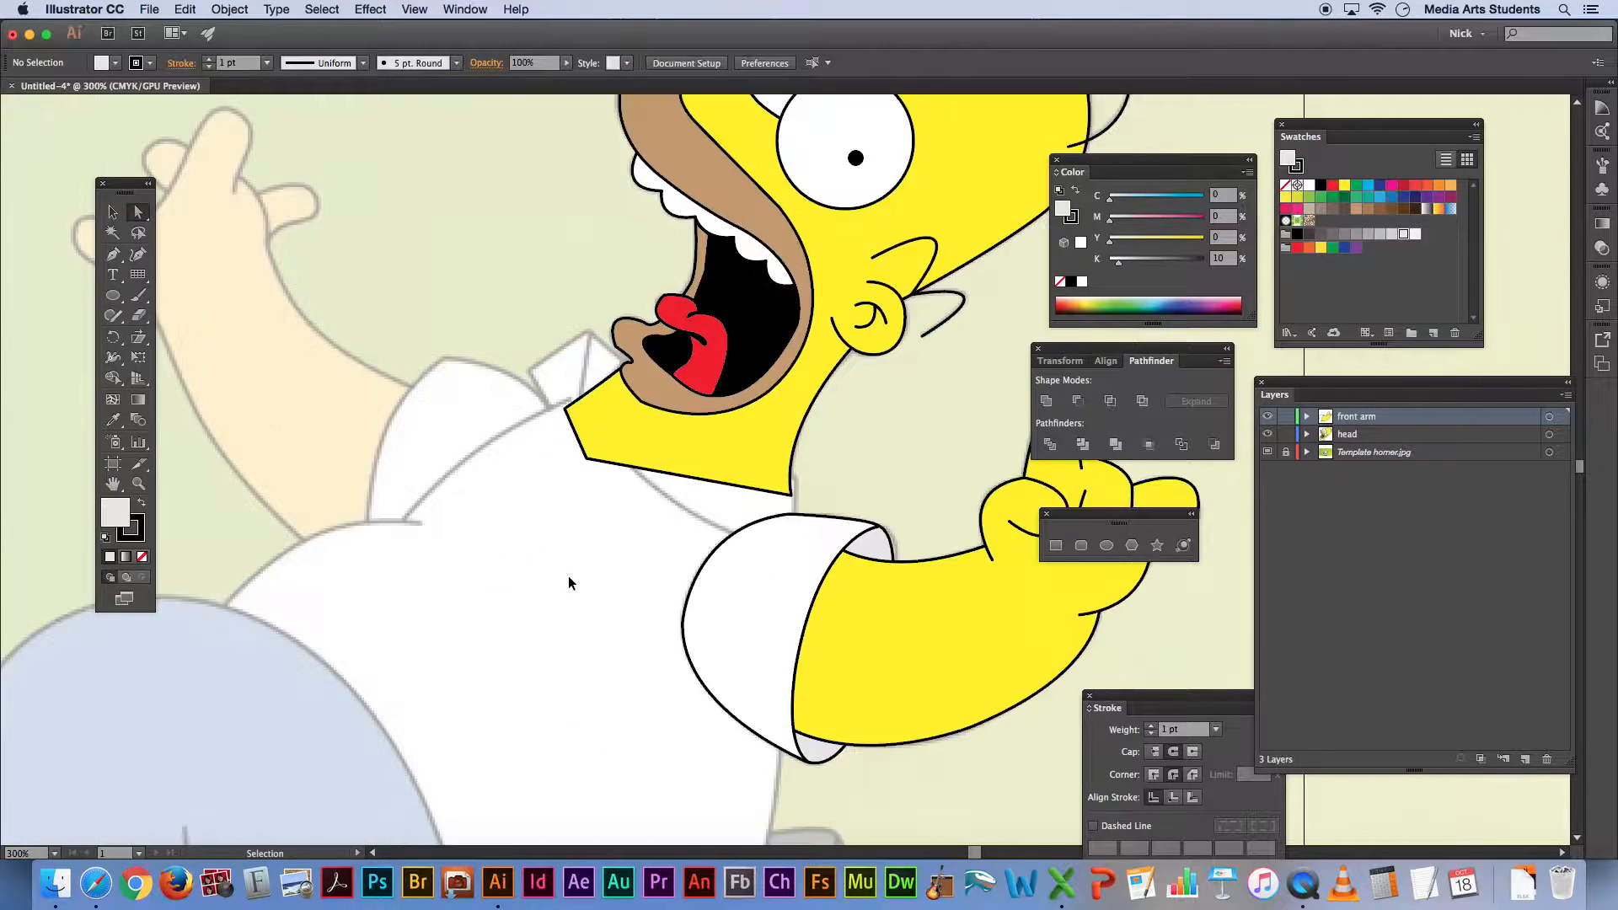
pyautogui.press('super+equal')
pyautogui.moveTo(559, 552); pyautogui.dragTo(856, 569)
pyautogui.click(1527, 755)
pyautogui.doubleClick(1357, 418)
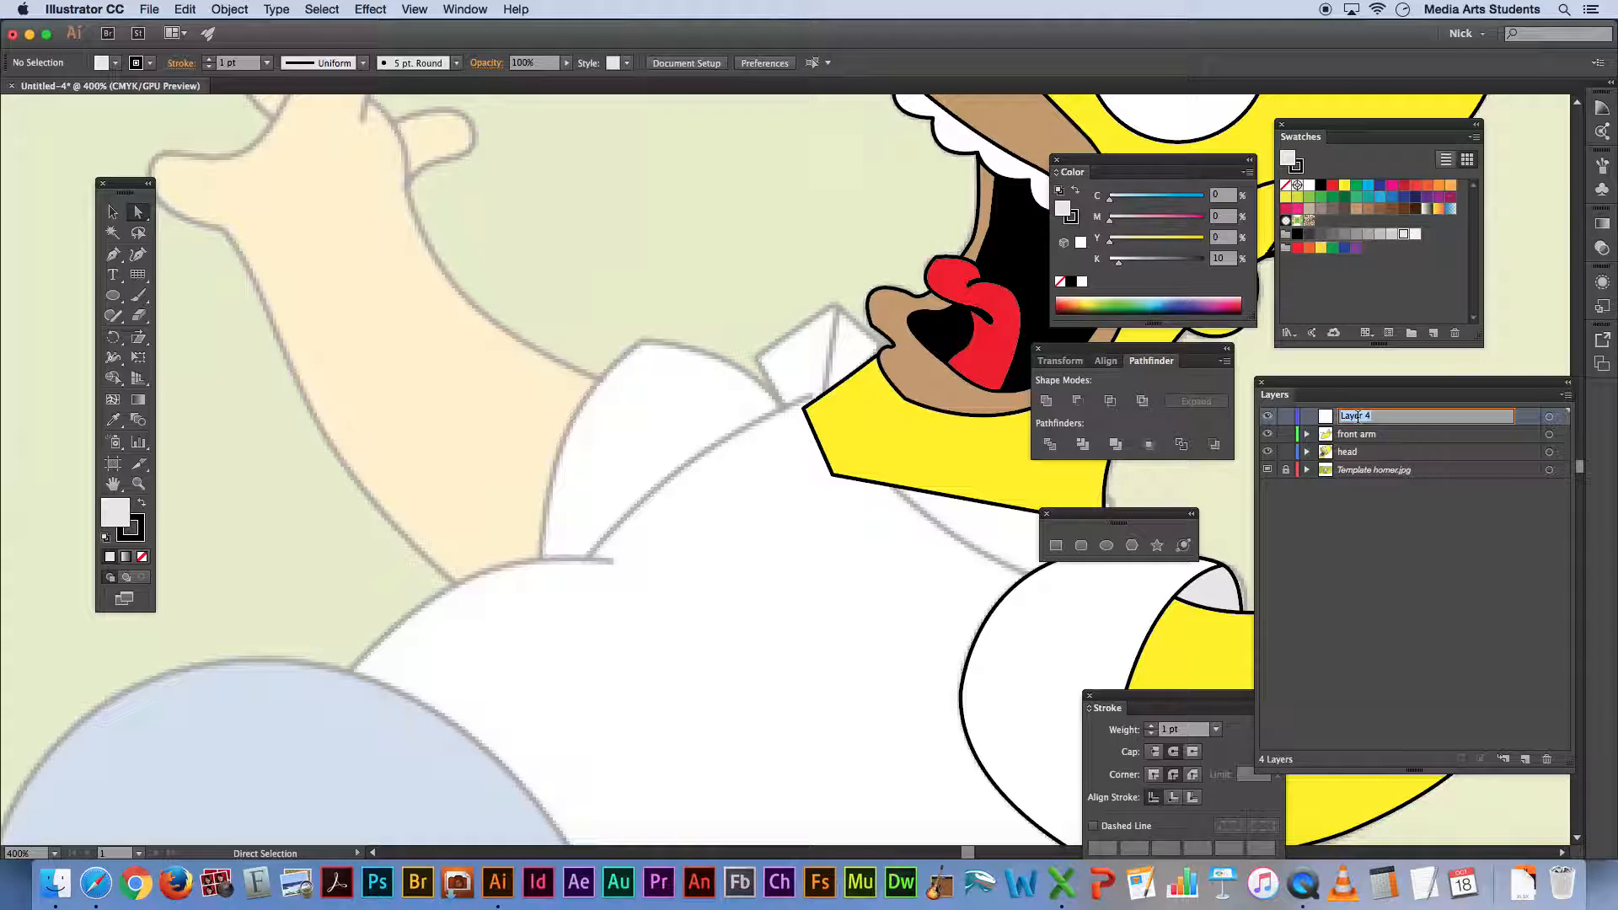
pyautogui.write('back arm')
pyautogui.press('Return')
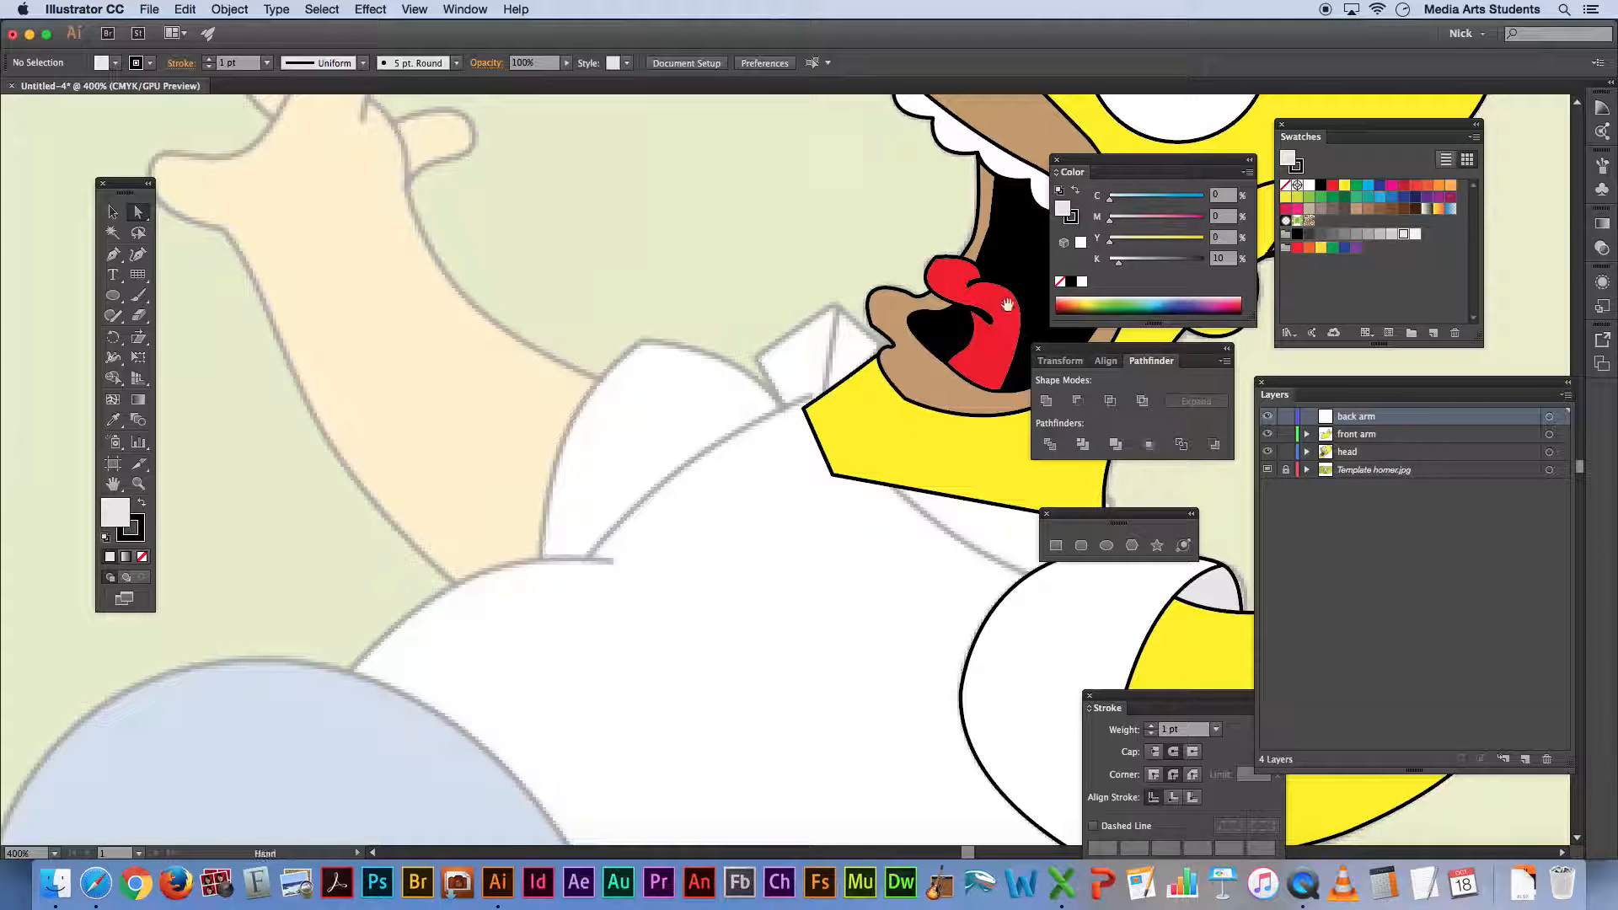
# Start the back arm's outline with the Pen tool from inside the sleeve along the forearm's lower edge, and remove its fill.
pyautogui.scroll(5, 726, 383)
pyautogui.hscroll(-5, 726, 382)
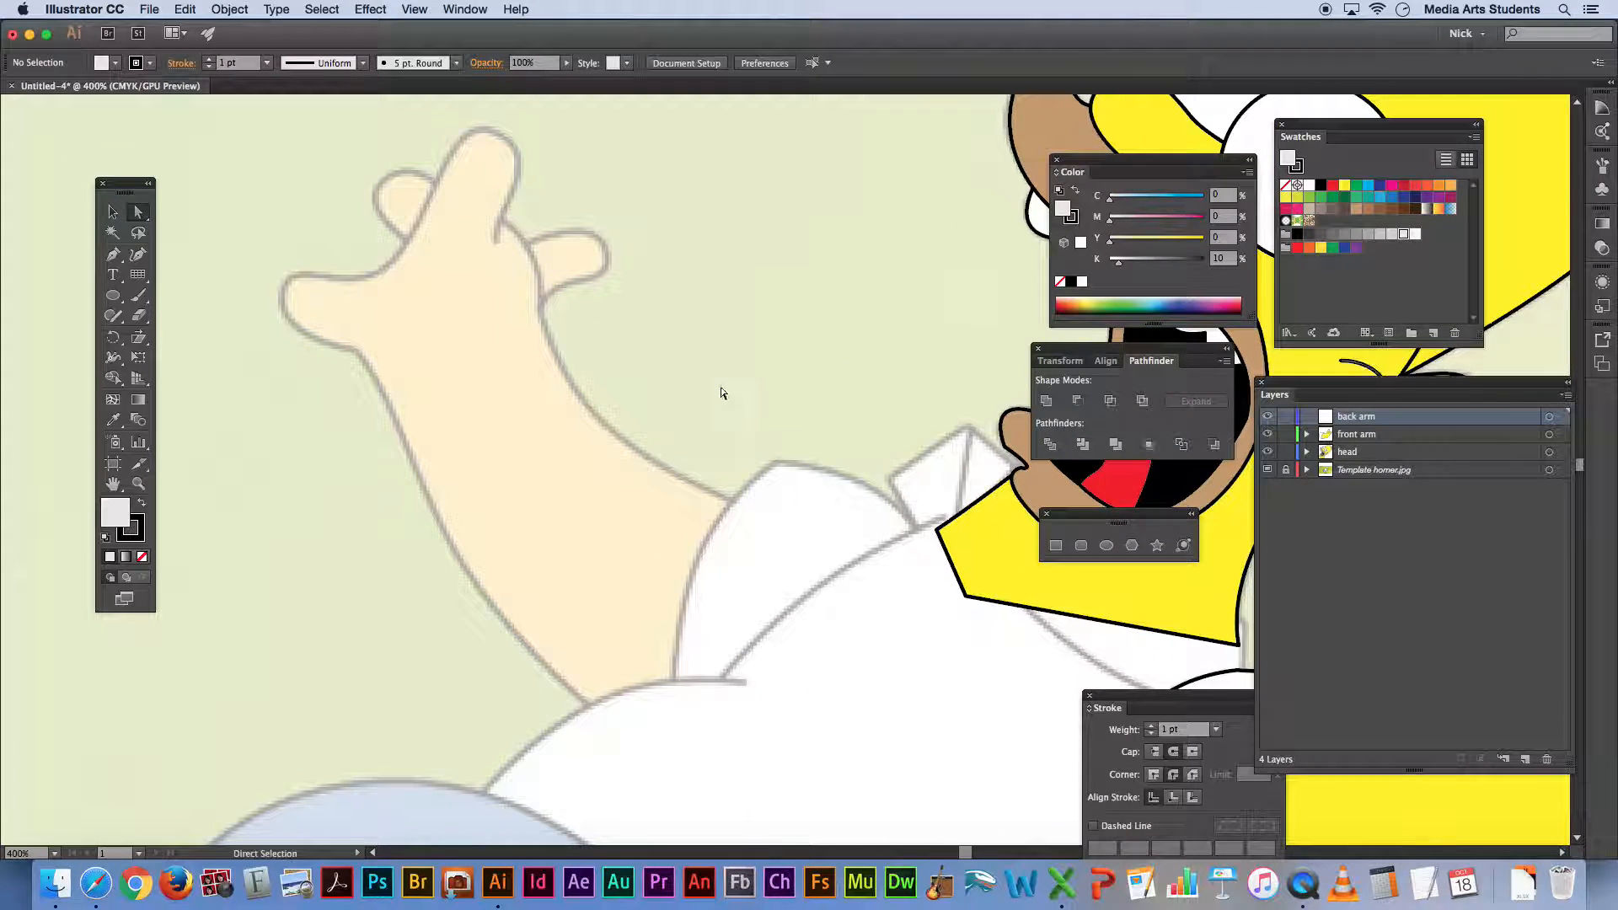
pyautogui.click(112, 253)
pyautogui.click(792, 537)
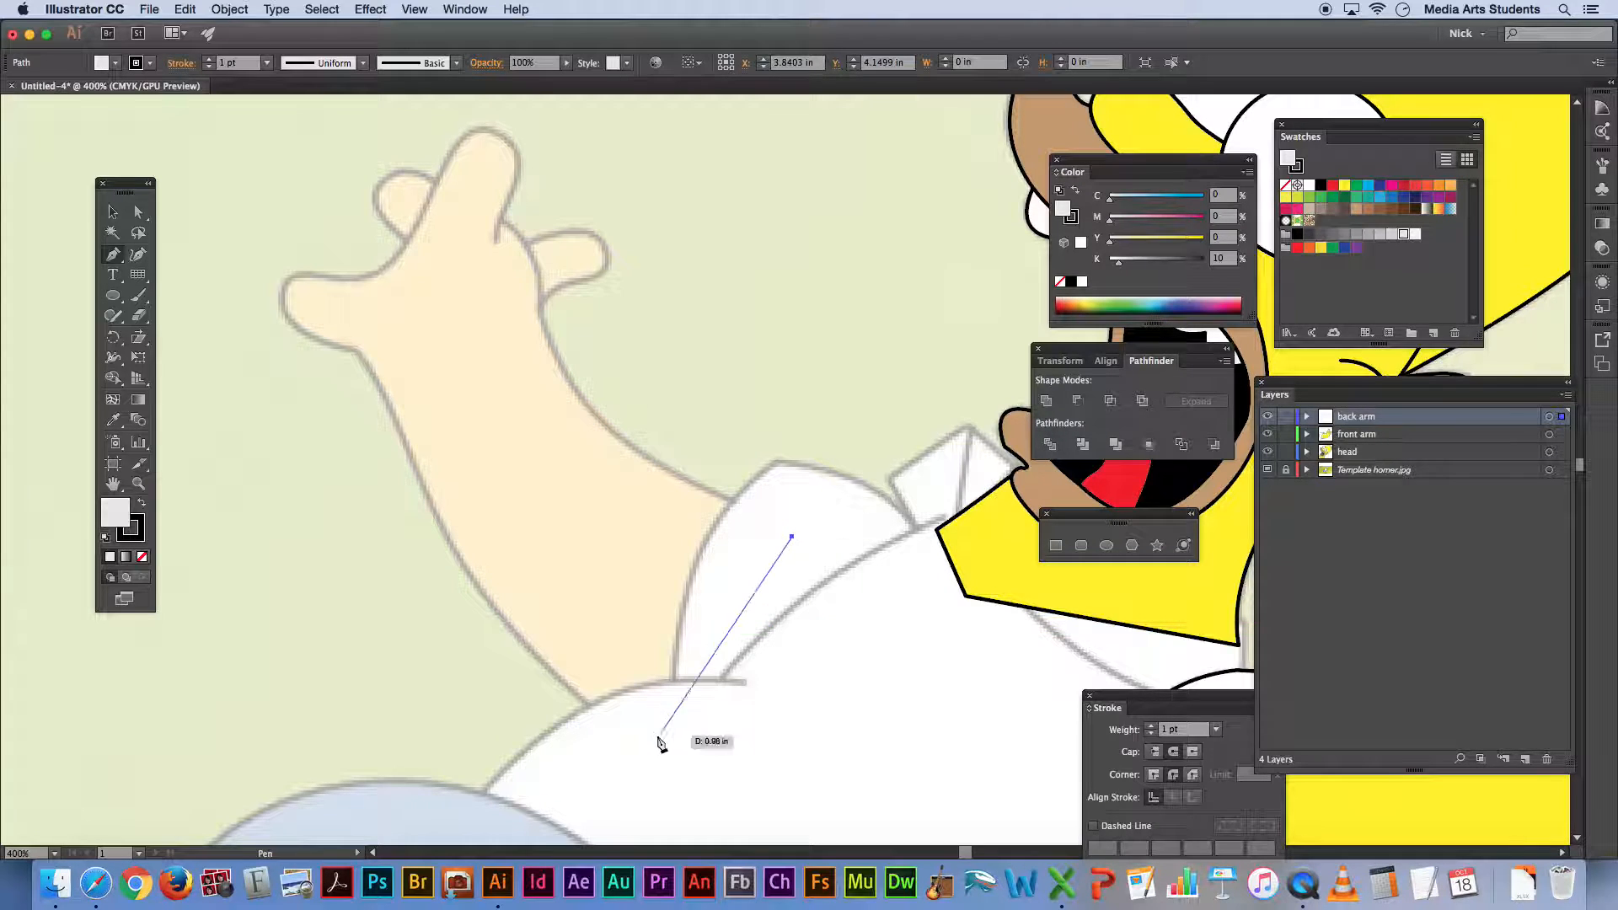
pyautogui.click(638, 748)
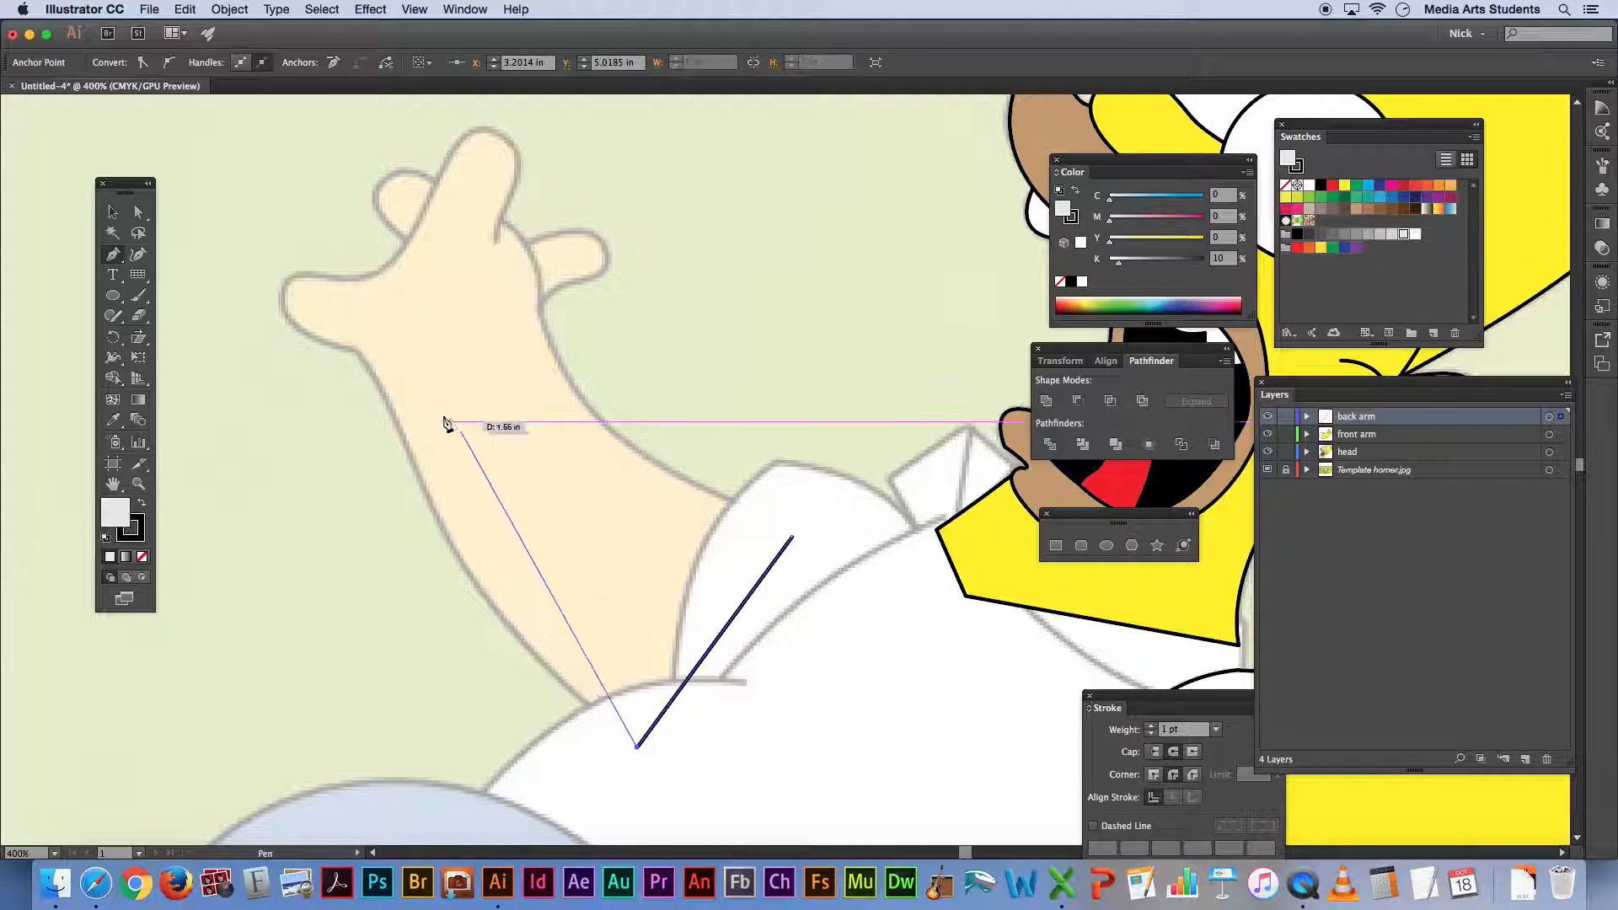
pyautogui.moveTo(411, 459); pyautogui.dragTo(389, 338)
pyautogui.click(411, 459)
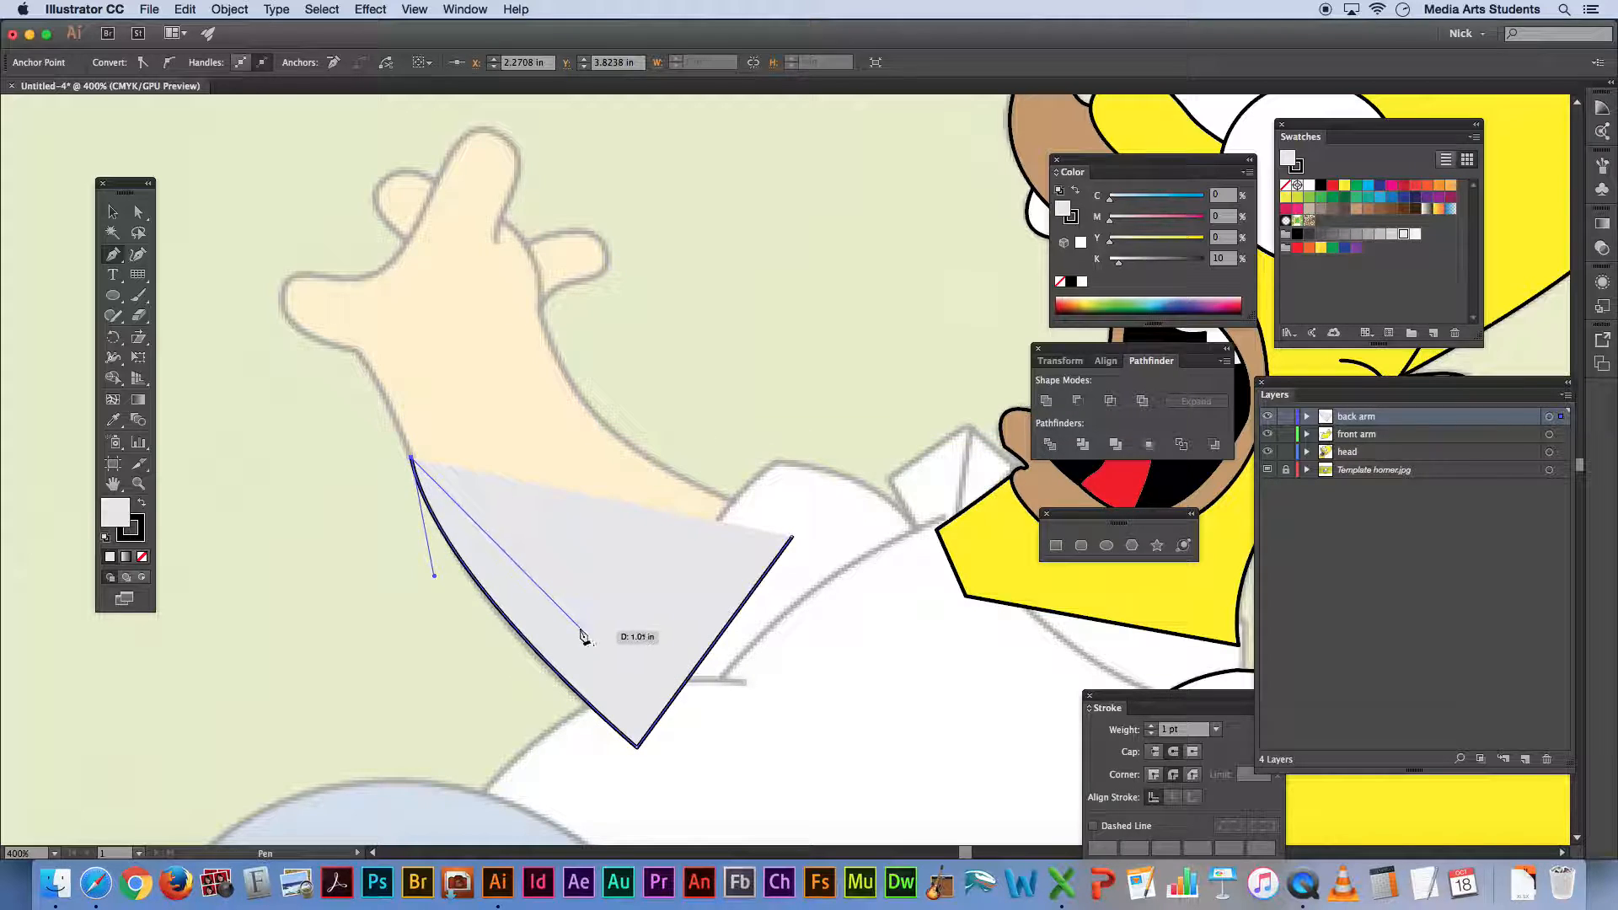
pyautogui.click(142, 556)
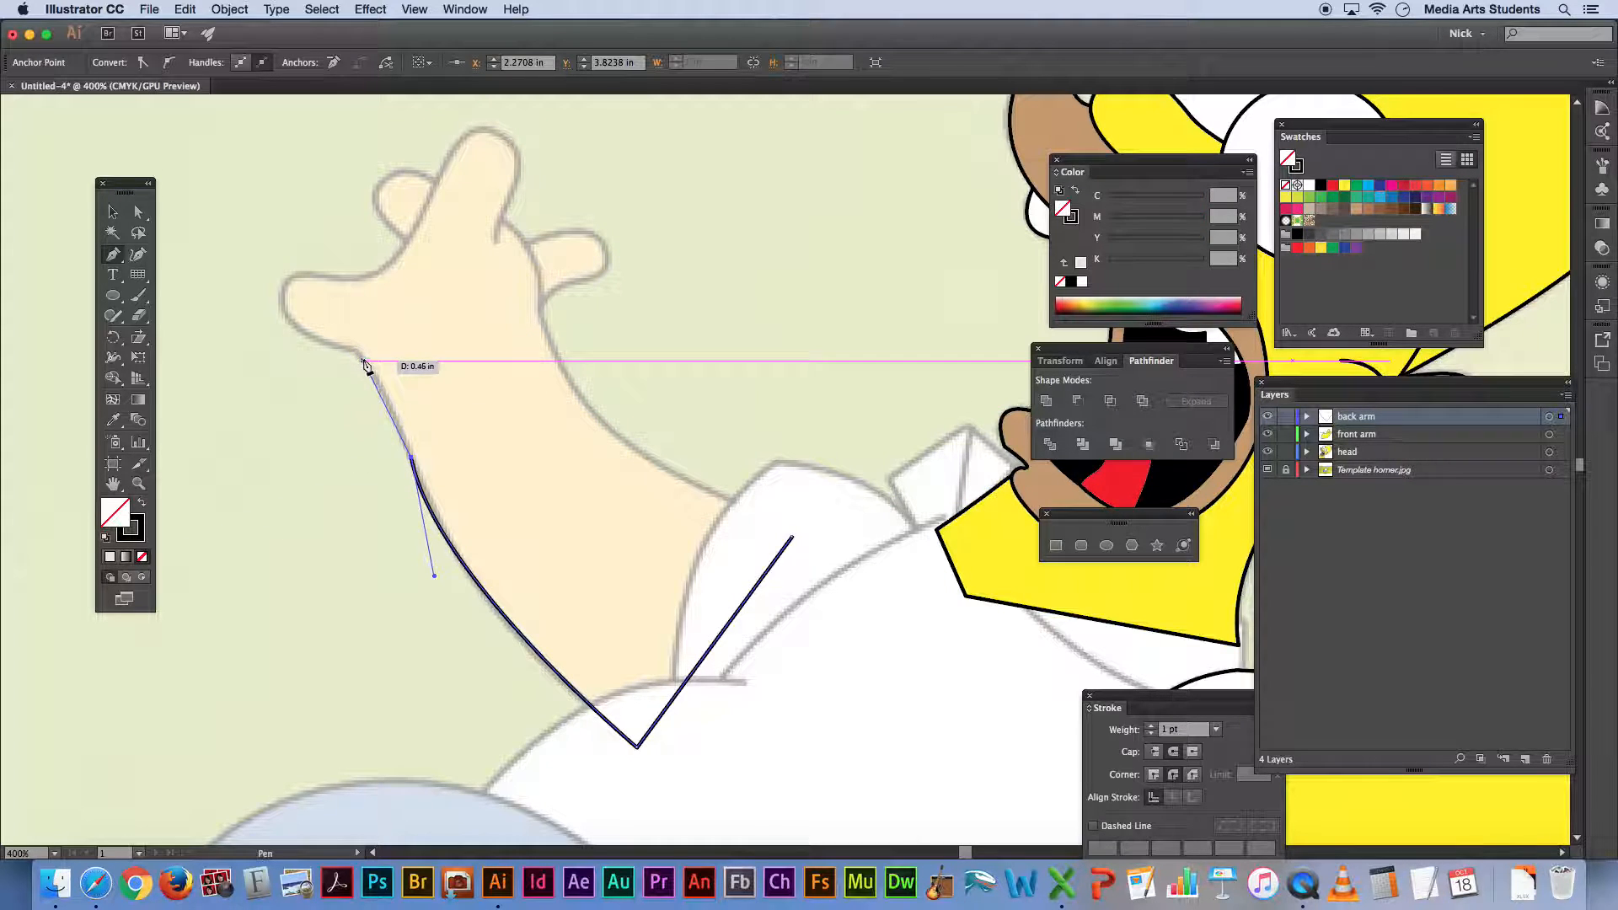
# Continue the back arm's outline with the Pen tool around the thumb and over the raised middle finger to its inner base.
pyautogui.moveTo(350, 347); pyautogui.dragTo(335, 351)
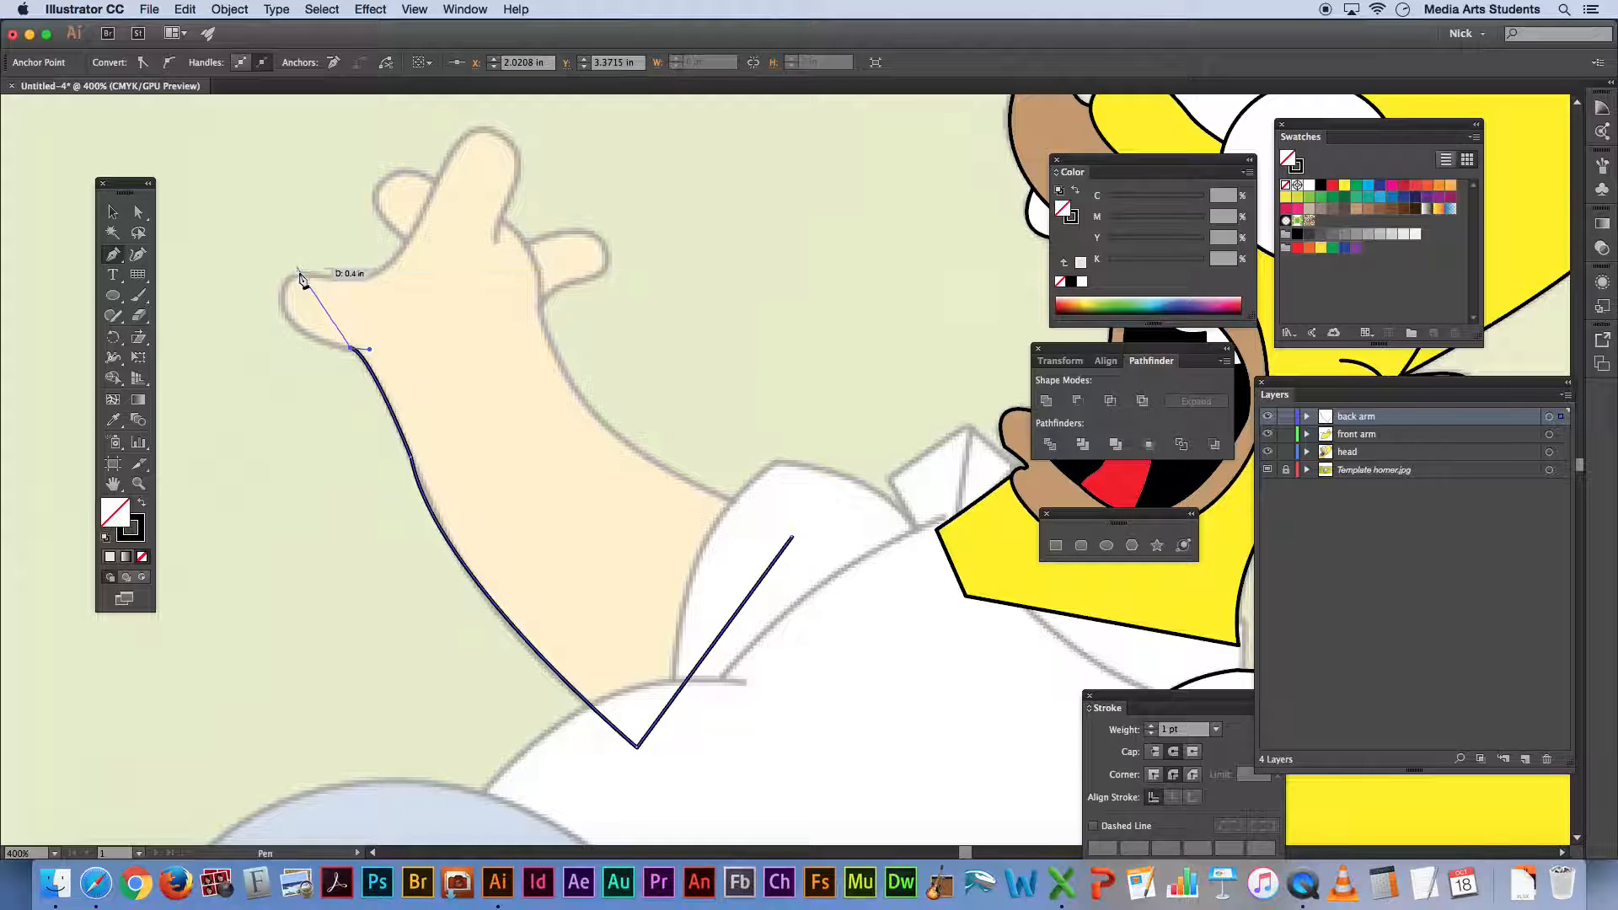
pyautogui.moveTo(300, 271); pyautogui.dragTo(361, 224)
pyautogui.hotkey('ctrl', 'z')
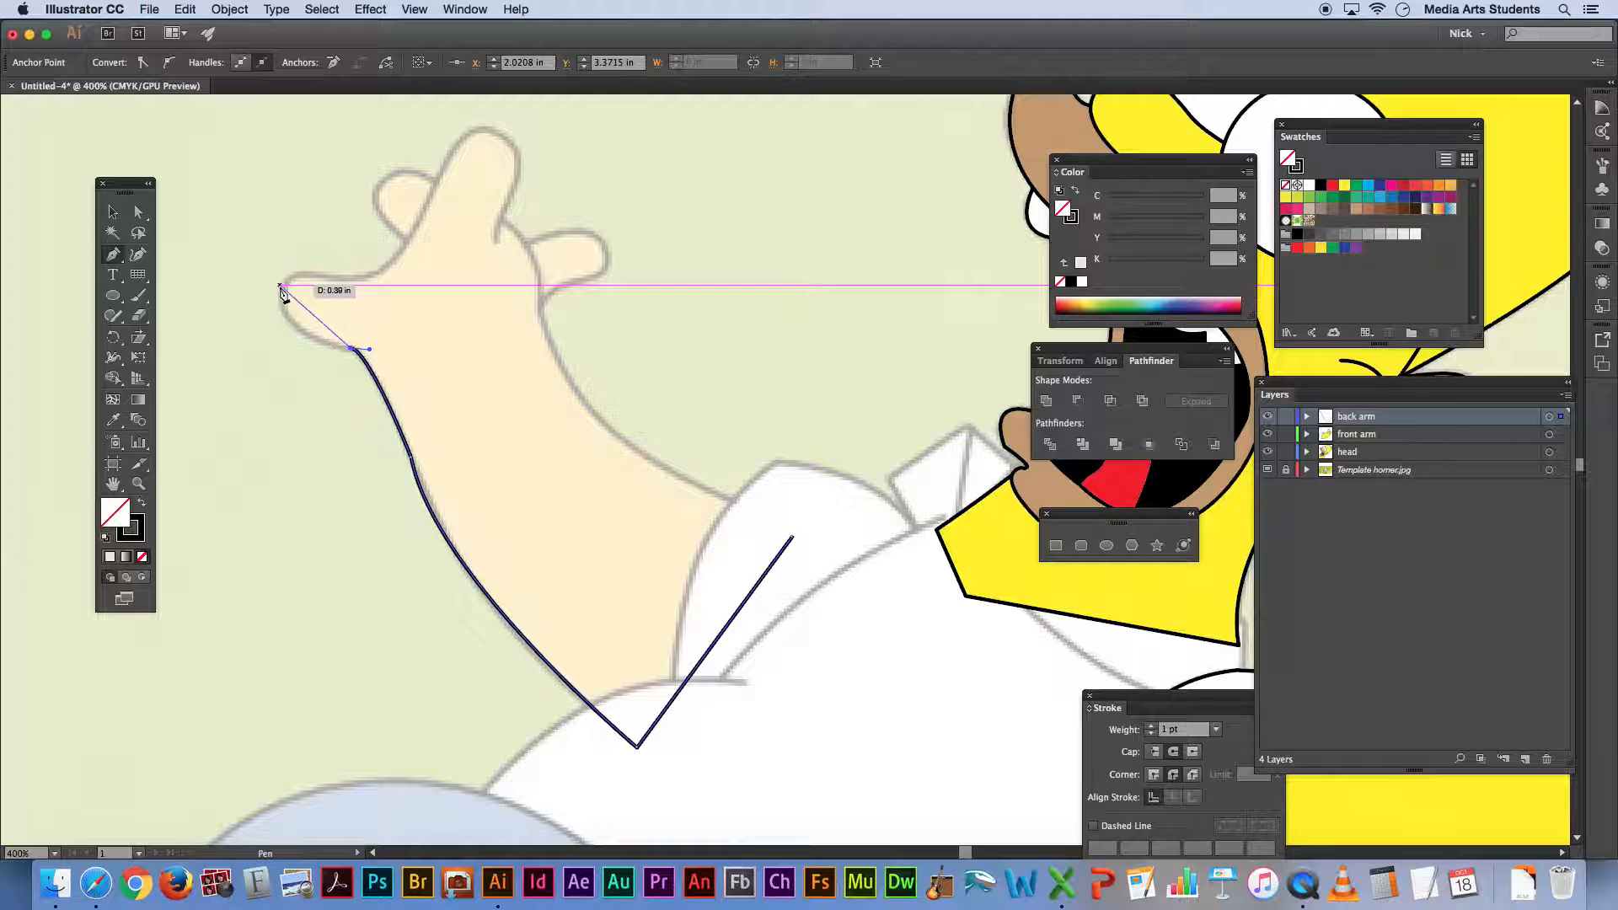
pyautogui.moveTo(284, 292)
pyautogui.mouseDown()
pyautogui.moveTo(300, 254)
pyautogui.moveTo(289, 262)
pyautogui.moveTo(339, 284)
pyautogui.moveTo(404, 289)
pyautogui.moveTo(488, 216)
pyautogui.moveTo(415, 229)
pyautogui.moveTo(405, 254)
pyautogui.moveTo(379, 181)
pyautogui.moveTo(440, 184)
pyautogui.moveTo(426, 245)
pyautogui.moveTo(384, 277)
pyautogui.moveTo(446, 151)
pyautogui.mouseUp()
pyautogui.moveTo(424, 217); pyautogui.dragTo(504, 226)
pyautogui.click(494, 223)
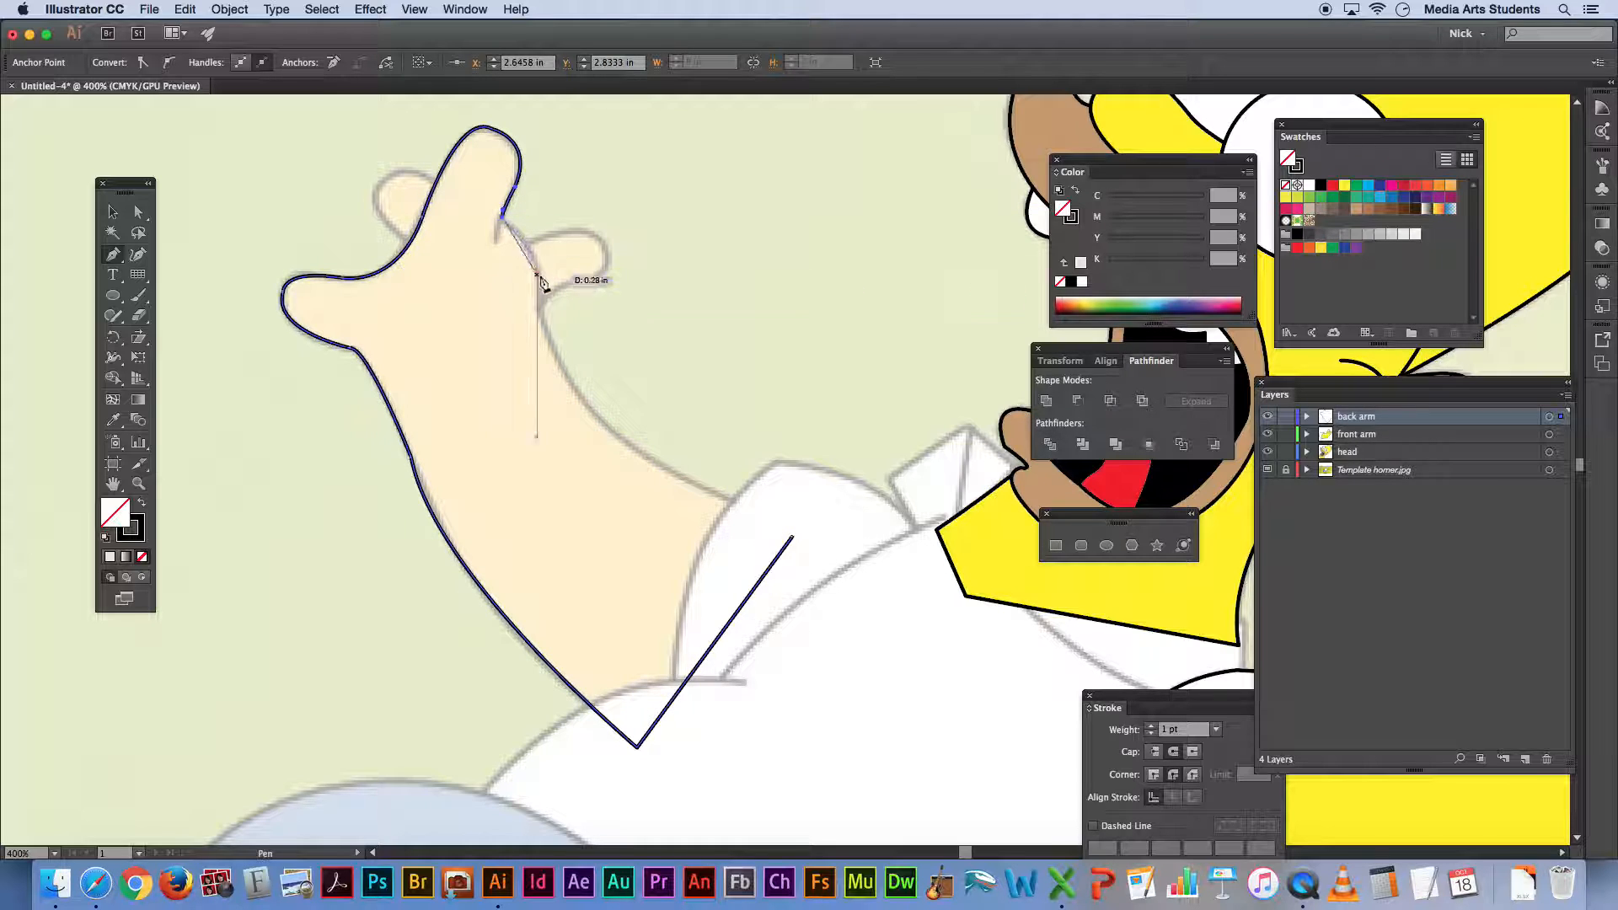
# Trace the hand's inner side and the forearm's upper edge into the sleeve, and close the arm outline at its starting point.
pyautogui.moveTo(541, 285); pyautogui.dragTo(538, 315)
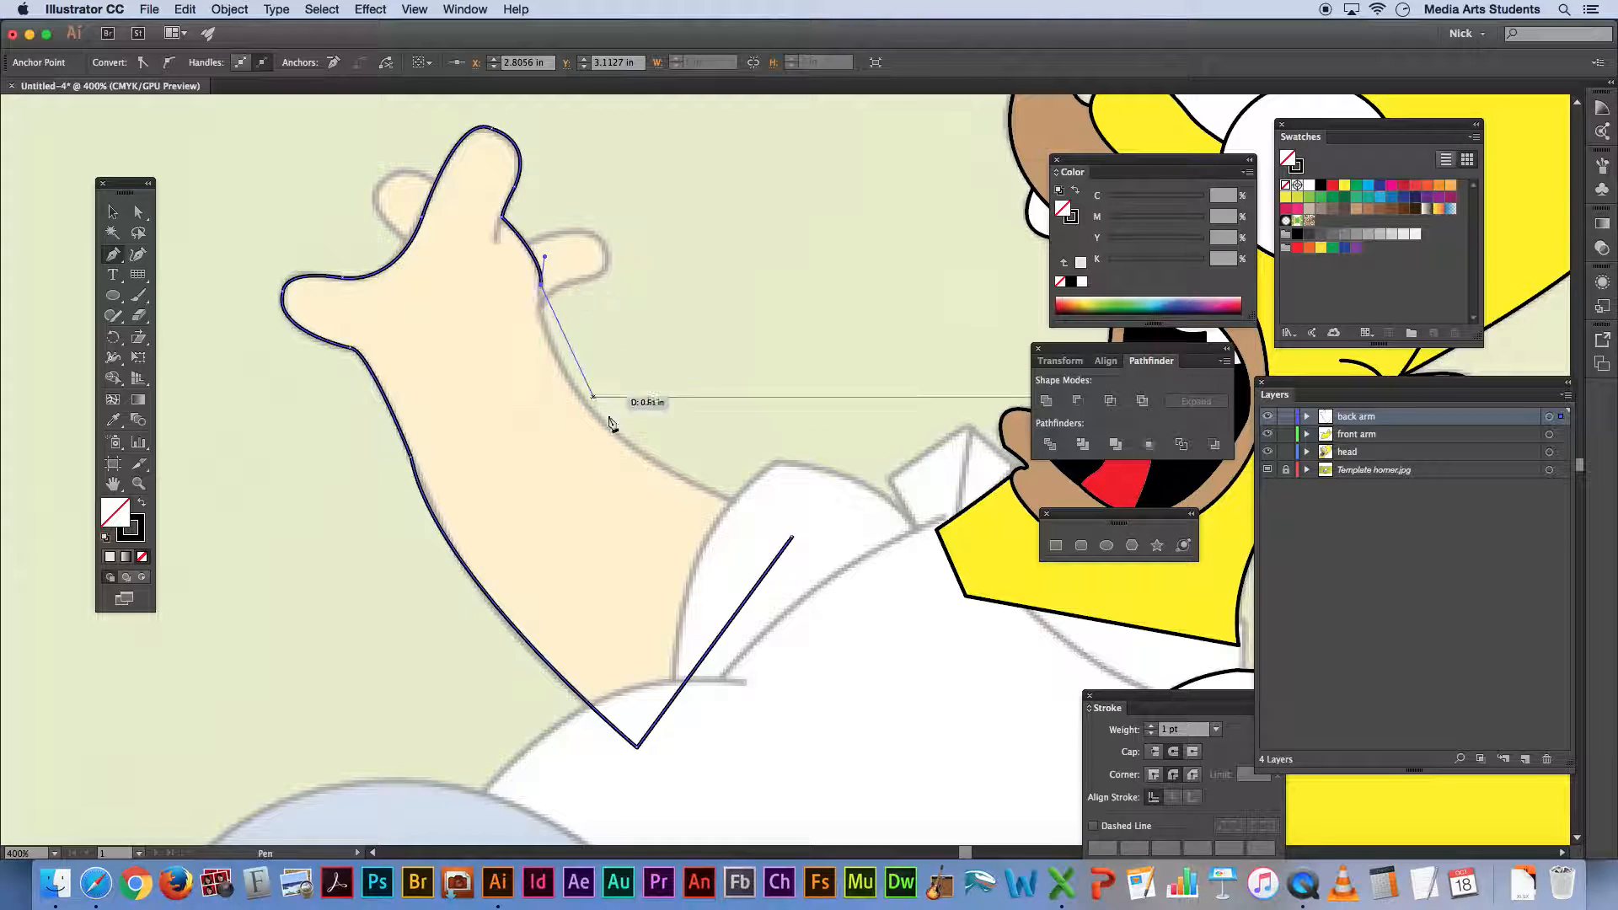
pyautogui.moveTo(624, 436); pyautogui.dragTo(708, 485)
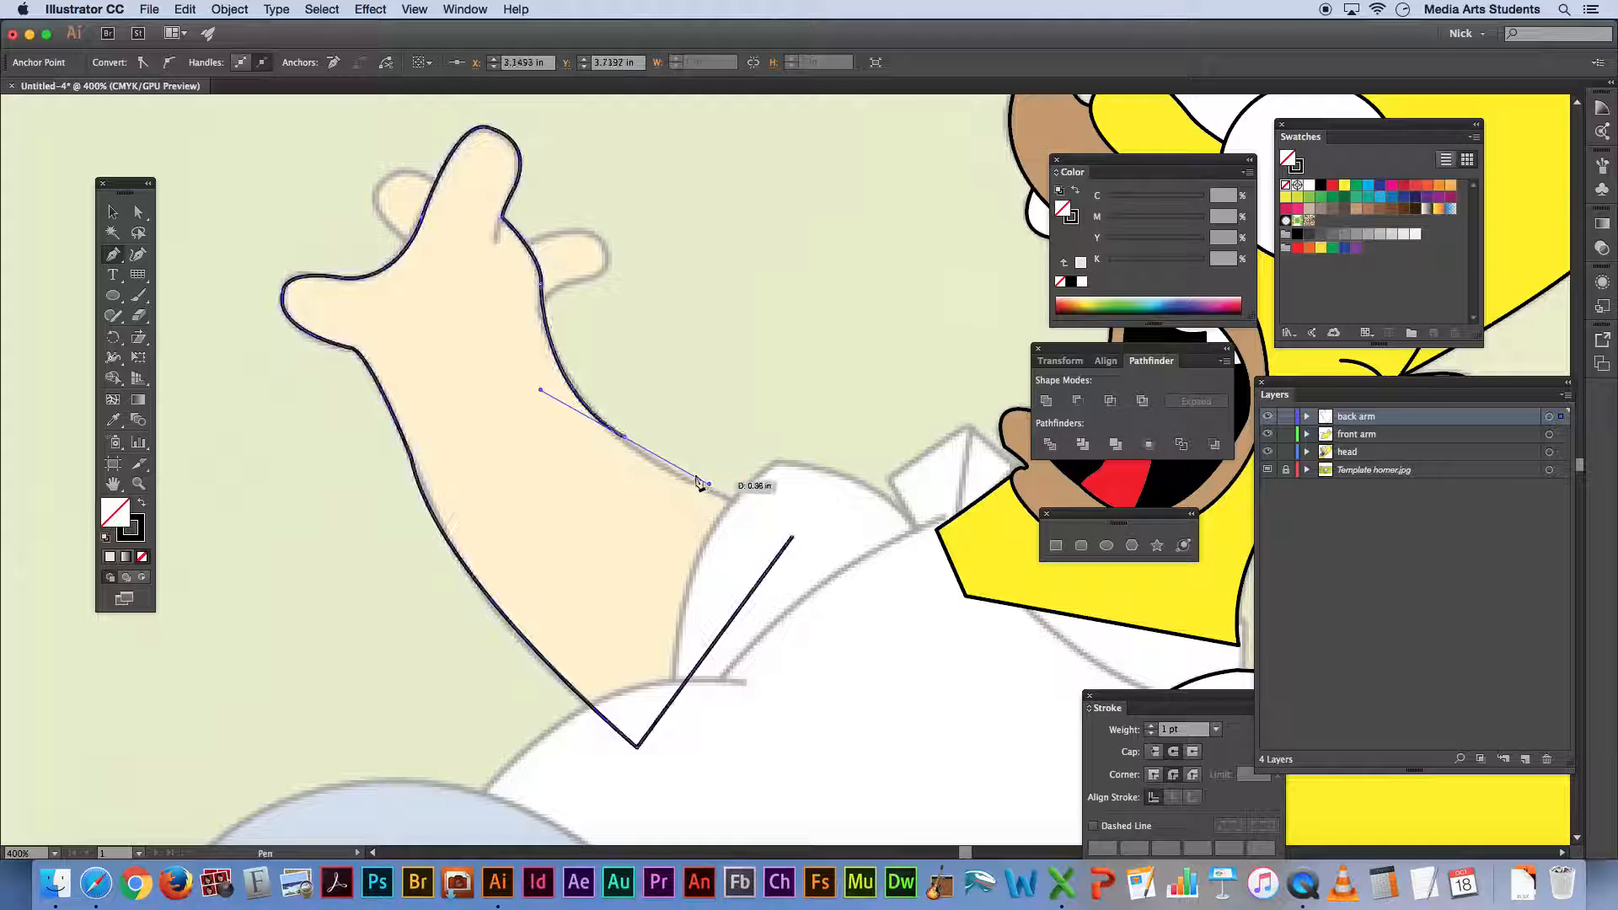
pyautogui.click(624, 437)
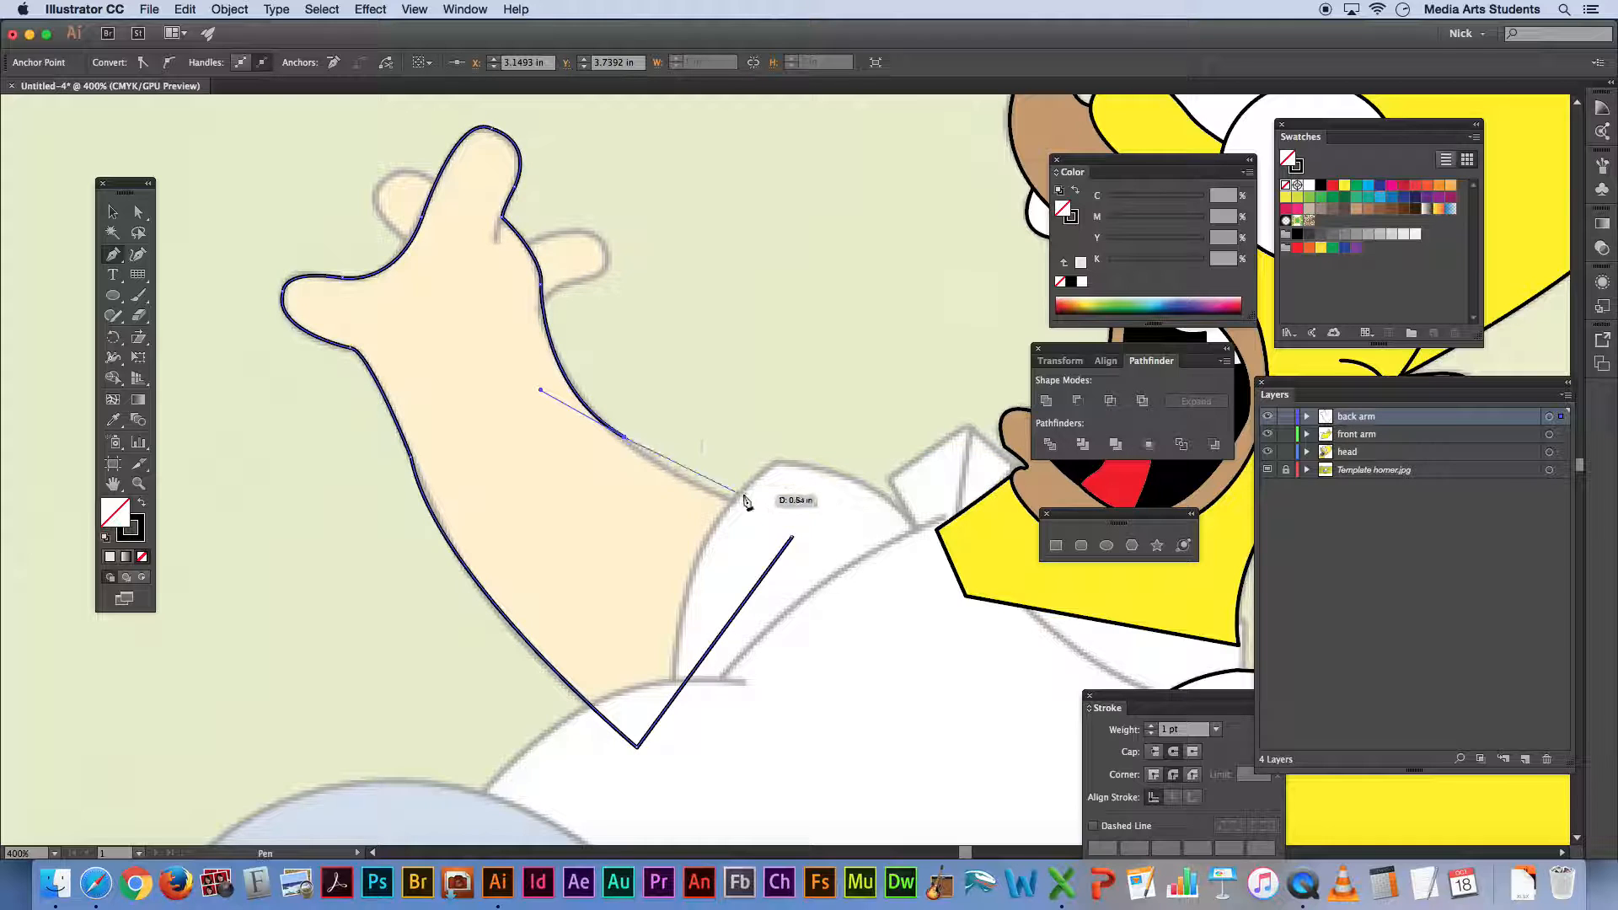
pyautogui.click(793, 524)
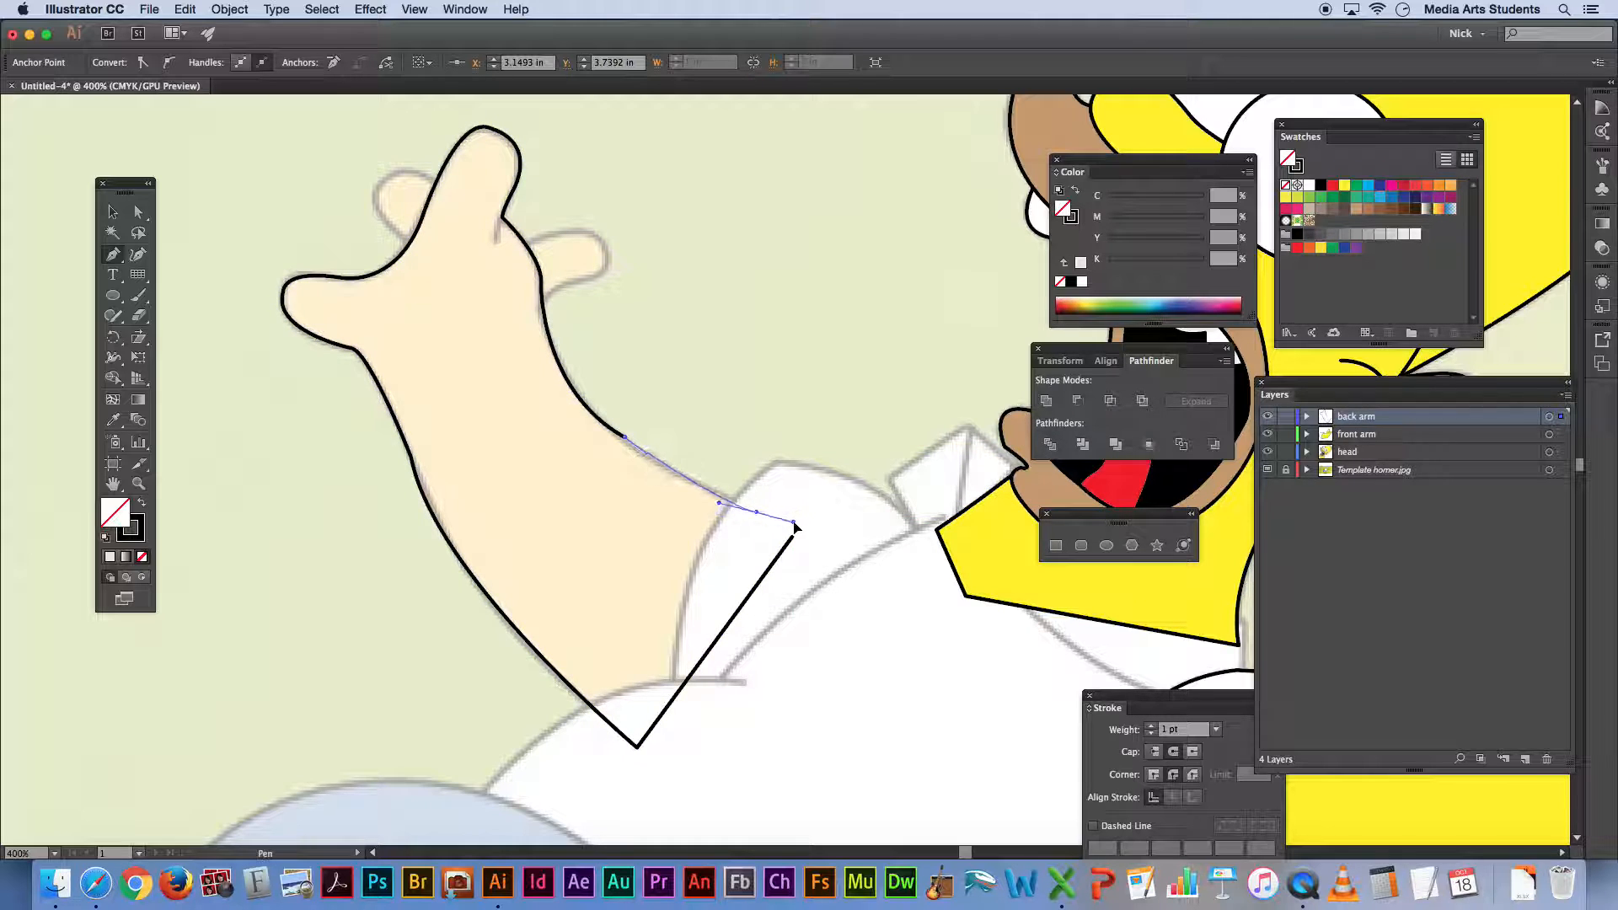
pyautogui.click(792, 537)
pyautogui.click(792, 537)
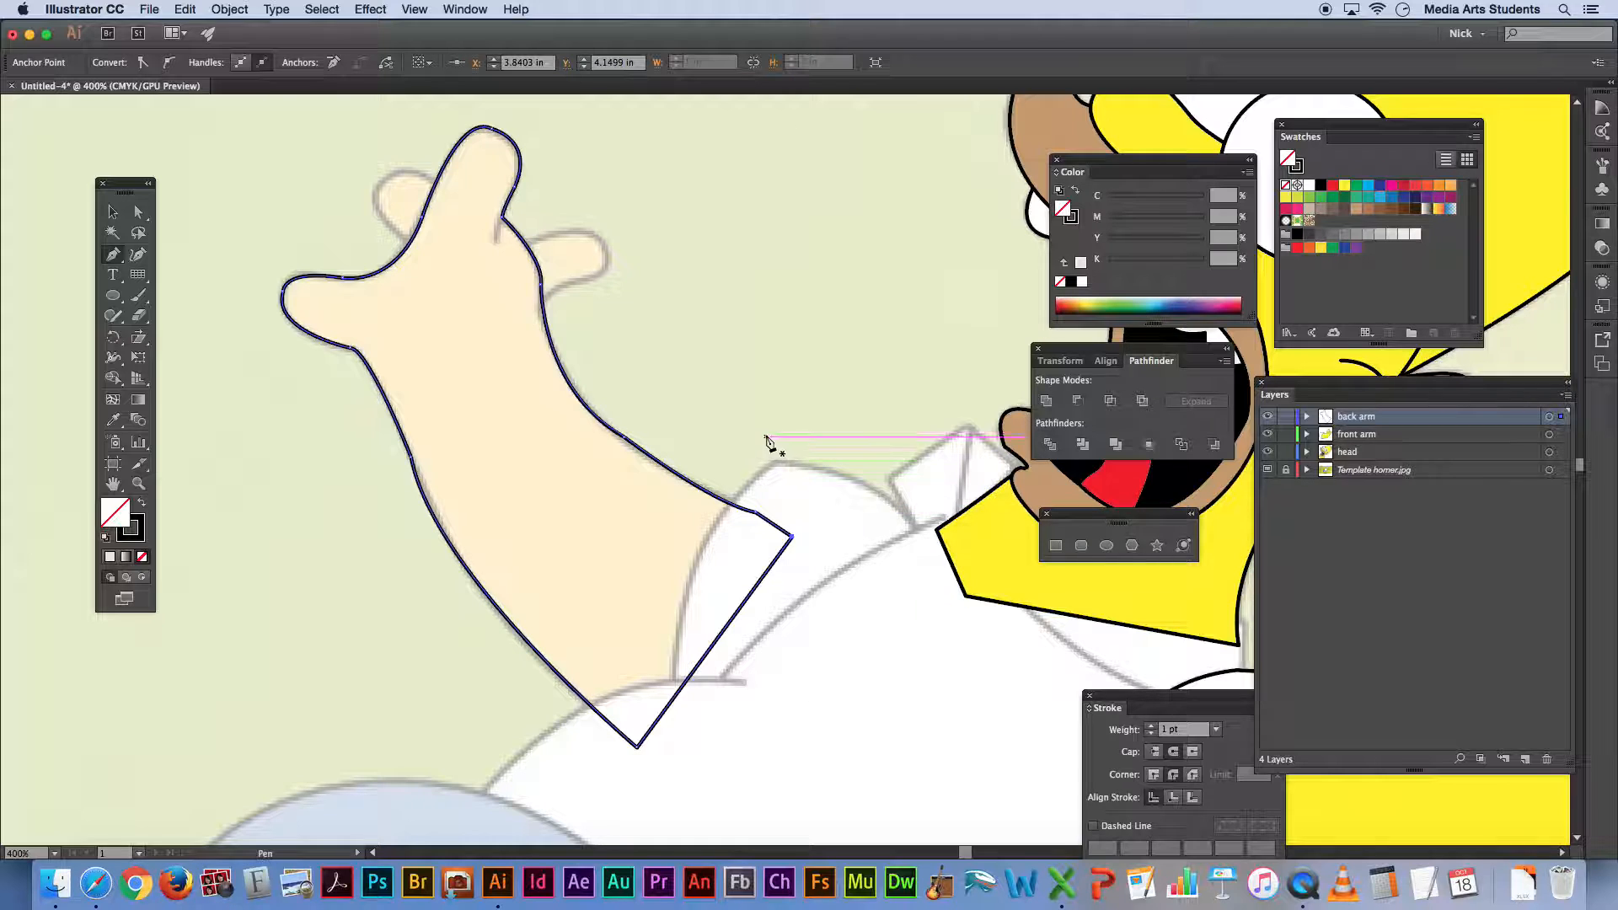
# Trace the small finger behind the thumb side of the hand as a separate closed shape overlapping the palm.
pyautogui.press('super+equal')
pyautogui.moveTo(671, 498); pyautogui.dragTo(901, 725)
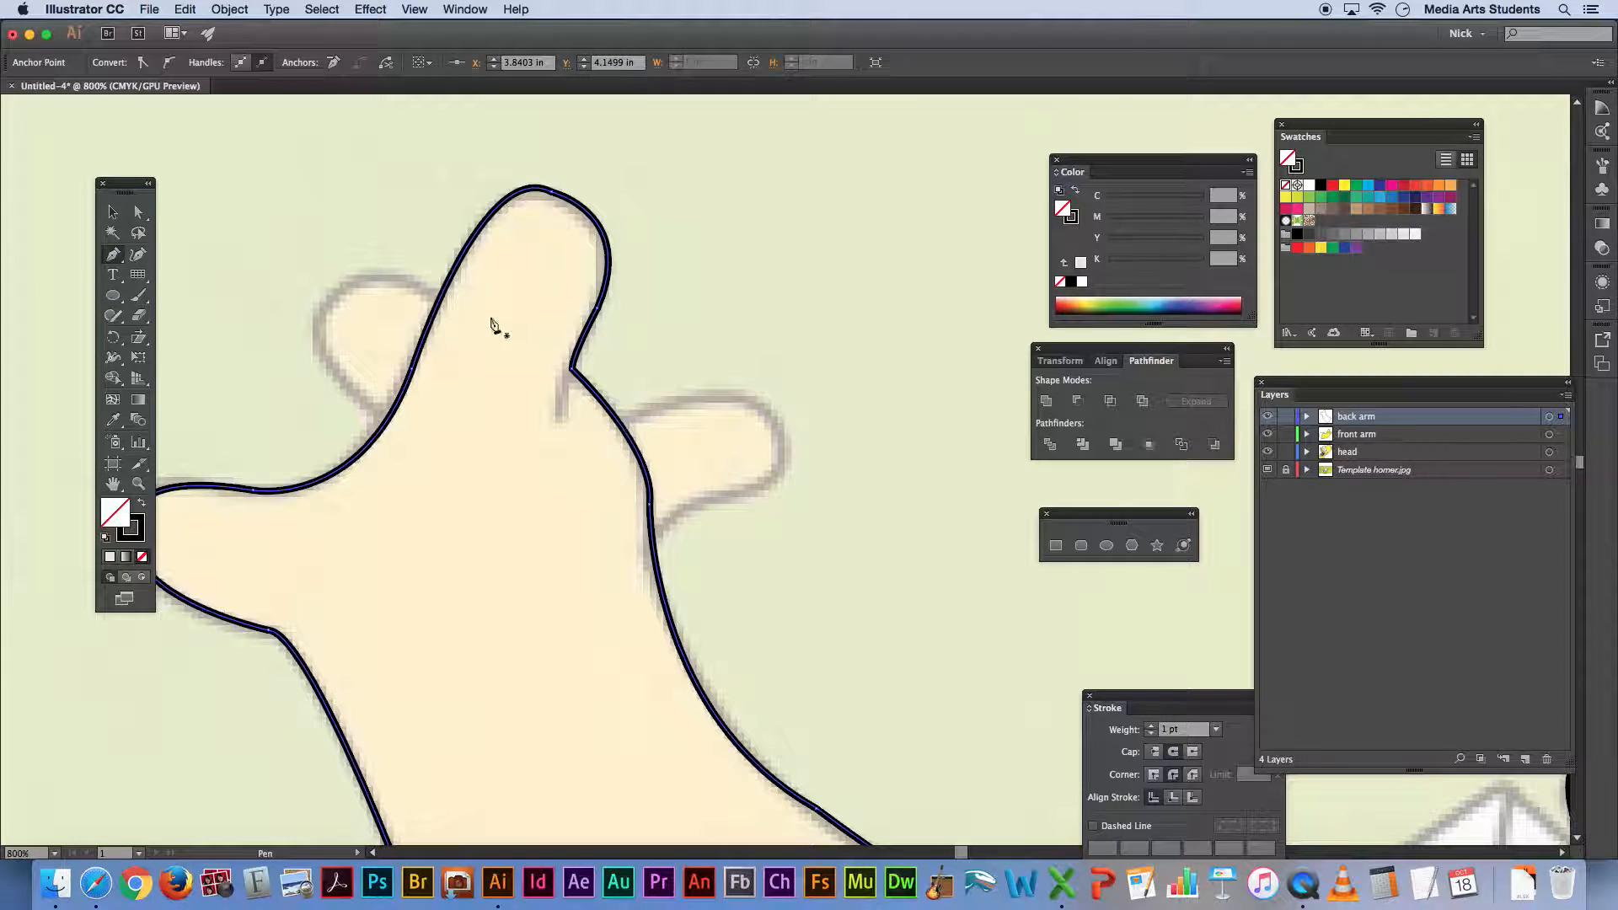
pyautogui.press('super+shift+a')
pyautogui.click(464, 321)
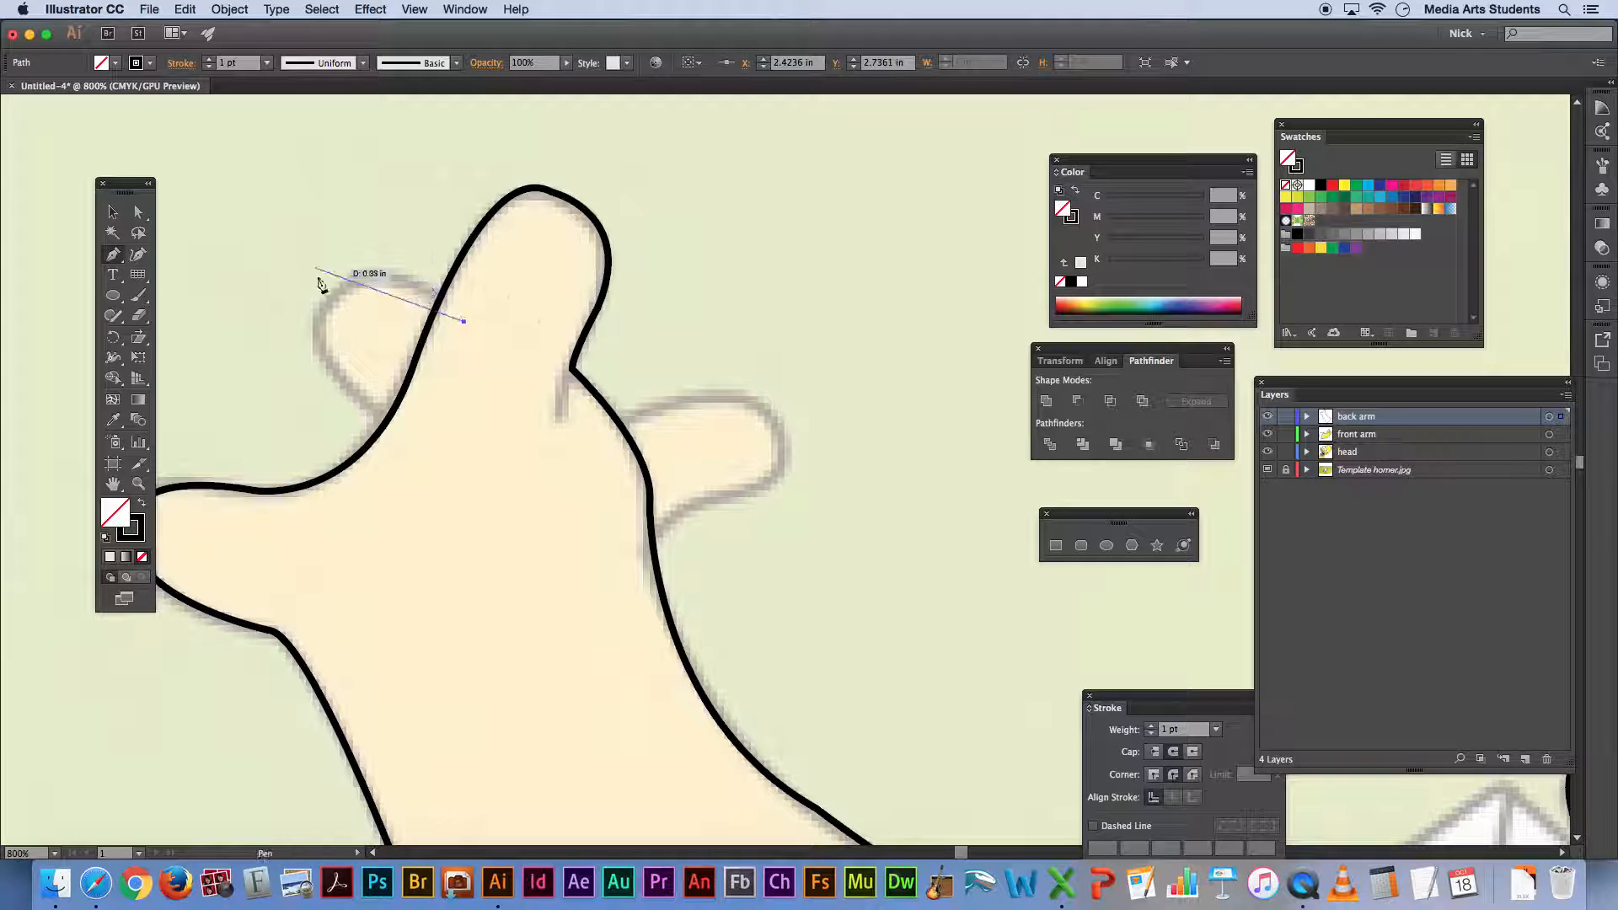
pyautogui.moveTo(335, 292); pyautogui.dragTo(284, 347)
pyautogui.moveTo(385, 423); pyautogui.dragTo(427, 451)
pyautogui.click(406, 438)
pyautogui.click(466, 322)
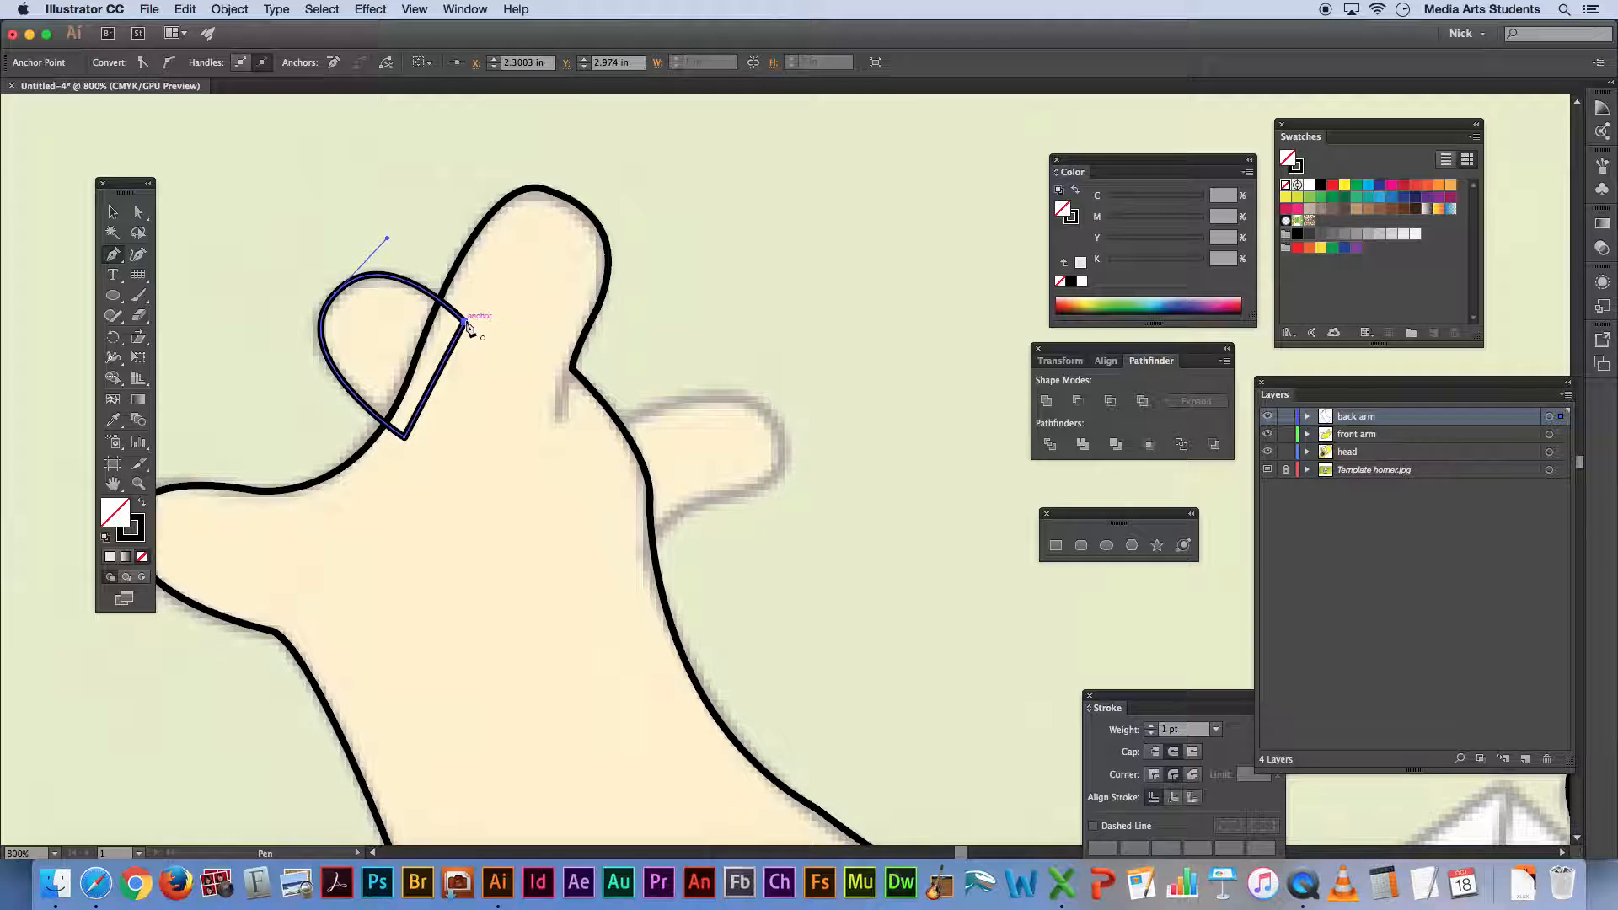
# Trace the finger on the hand's head-facing side as a separate closed shape overlapping the palm.
pyautogui.click(598, 438)
pyautogui.moveTo(781, 442); pyautogui.dragTo(794, 539)
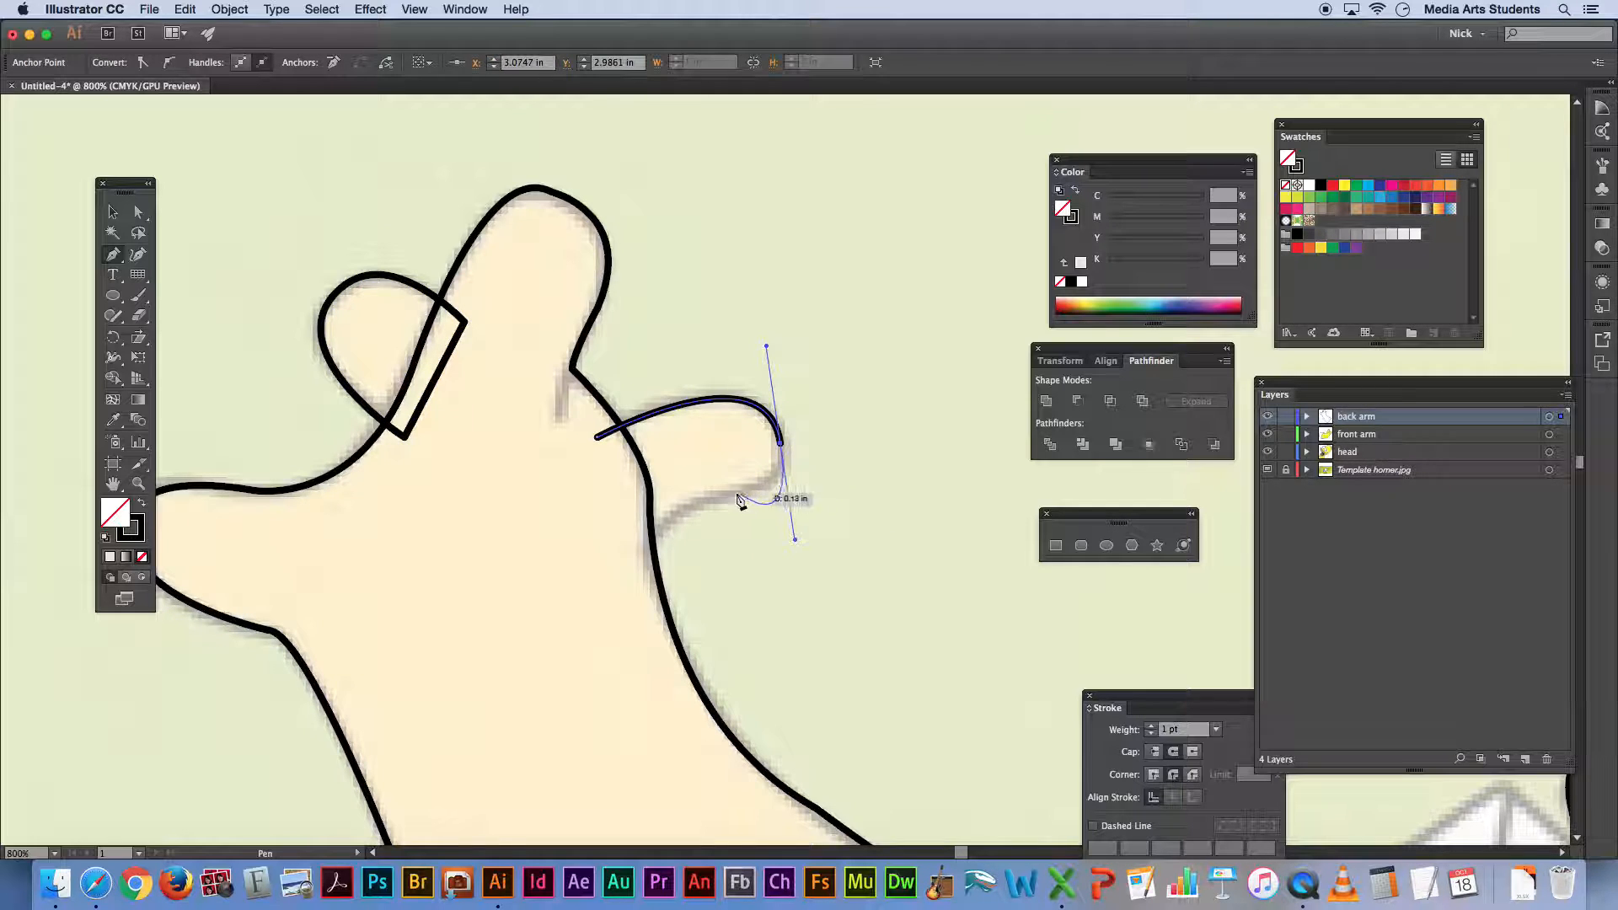
pyautogui.click(780, 444)
pyautogui.moveTo(718, 497); pyautogui.dragTo(644, 504)
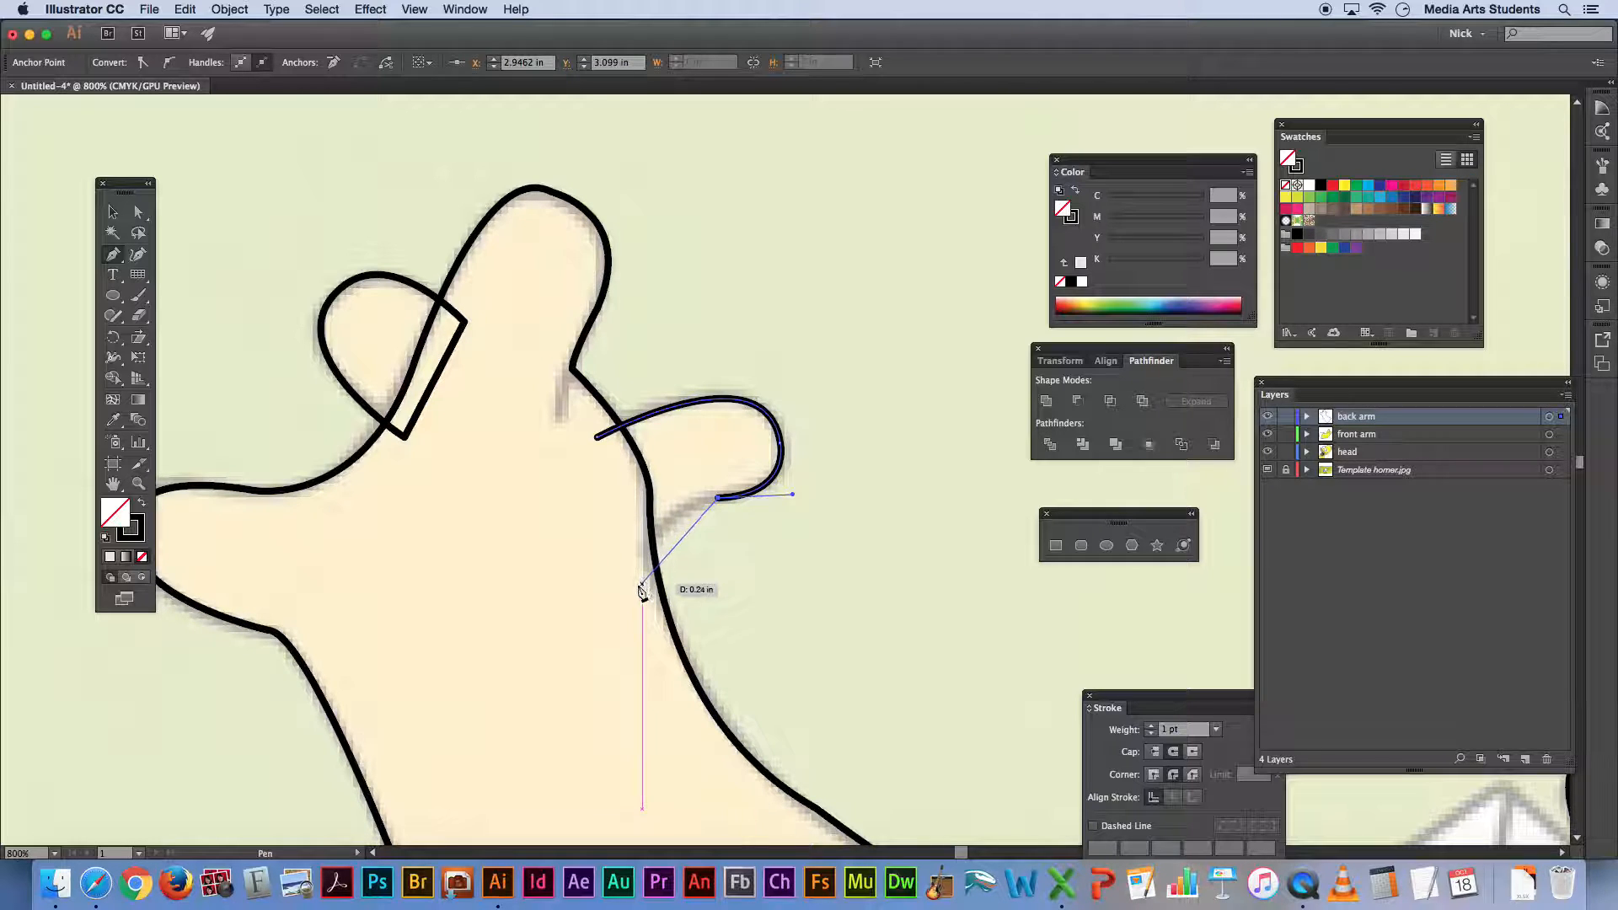
pyautogui.moveTo(642, 573)
pyautogui.mouseDown()
pyautogui.moveTo(649, 635)
pyautogui.moveTo(642, 574)
pyautogui.mouseUp()
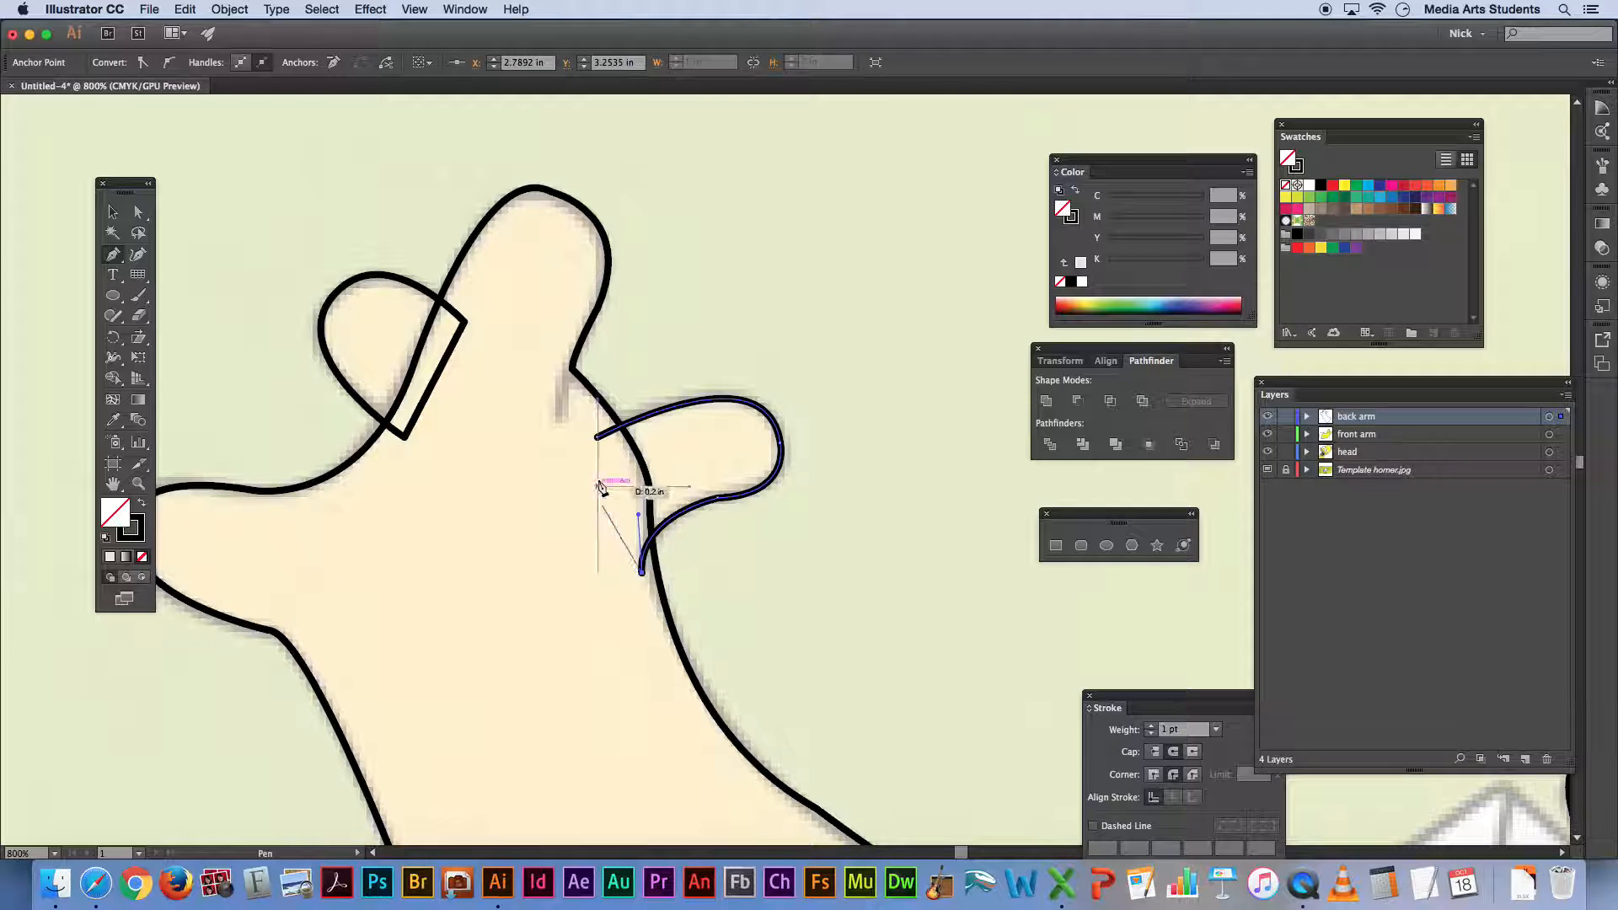
pyautogui.click(600, 441)
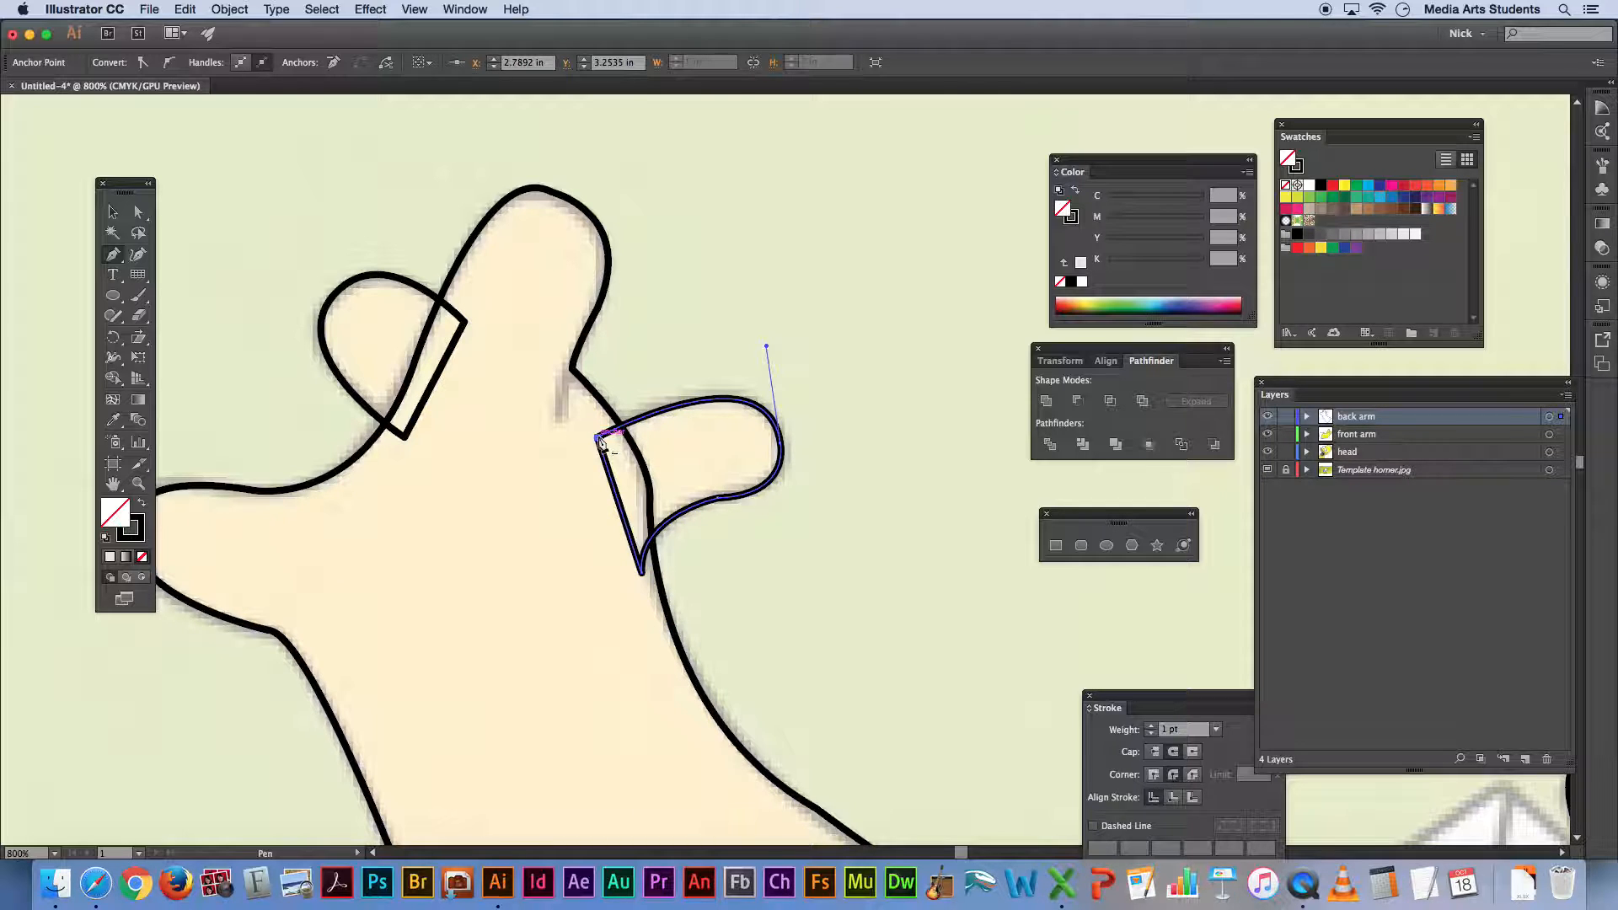
# Draw the short crease line at the base of the raised middle finger with the Pen tool and deselect it.
pyautogui.keyDown('super'); pyautogui.click(560, 408); pyautogui.keyUp('super')
pyautogui.keyDown('super'); pyautogui.click(573, 373); pyautogui.keyUp('super')
pyautogui.moveTo(573, 371); pyautogui.dragTo(573, 361)
pyautogui.keyDown('super'); pyautogui.click(580, 359); pyautogui.keyUp('super')
pyautogui.press('v')
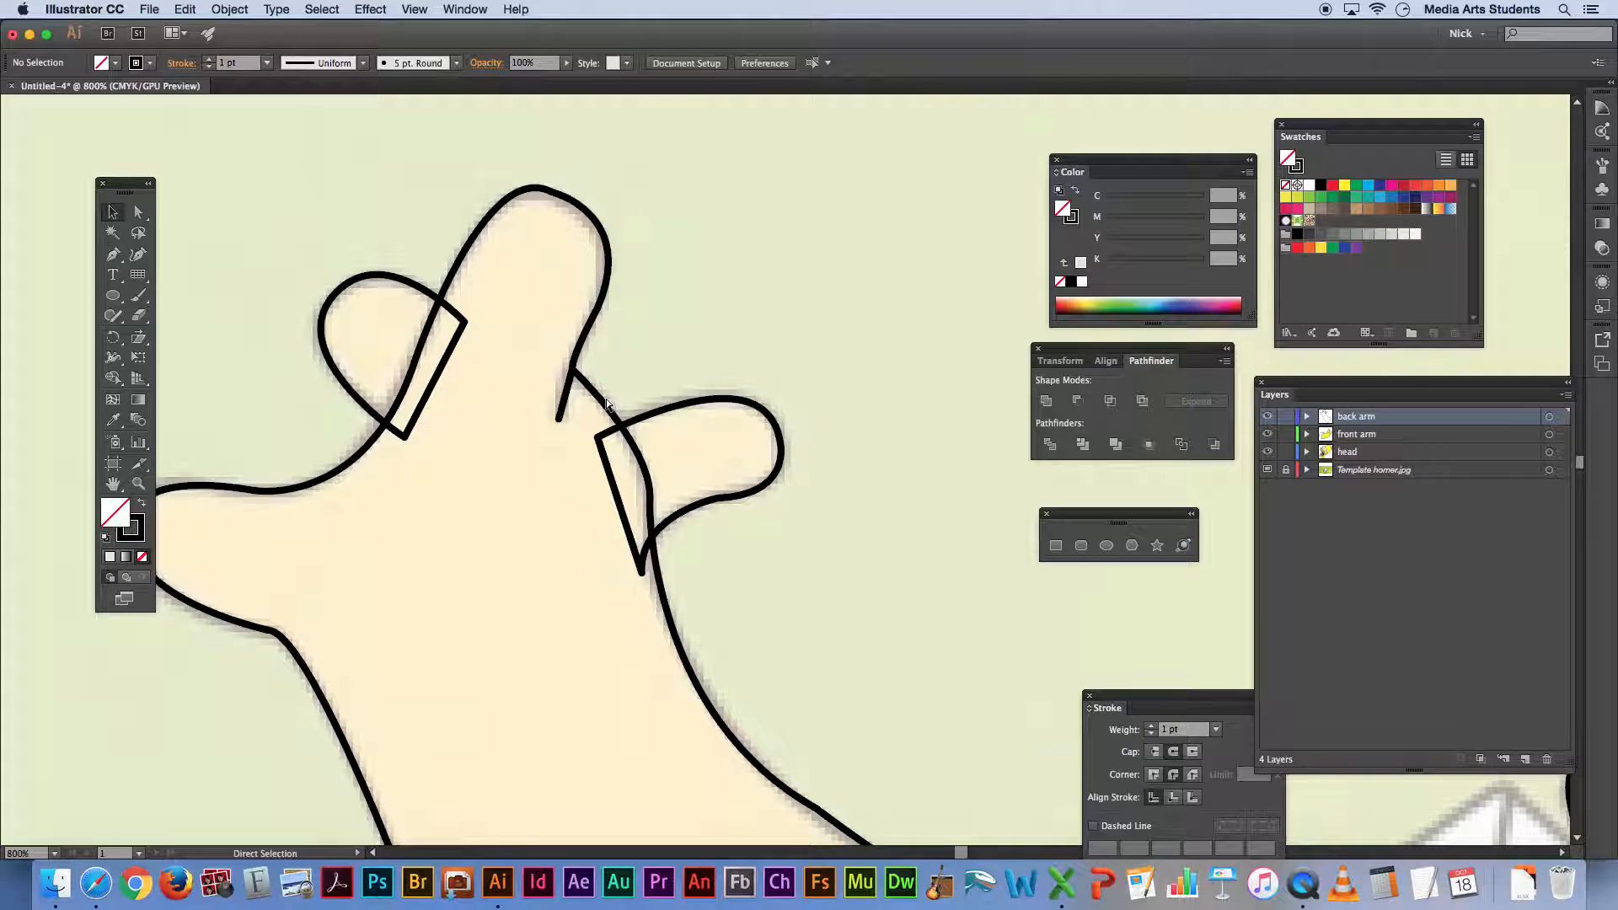
# Smooth the bend in the forearm's upper edge by adjusting its anchor point's direction handle with the Direct Selection tool.
pyautogui.press('super+minus')
pyautogui.press('super+minus')
pyautogui.press('super+minus')
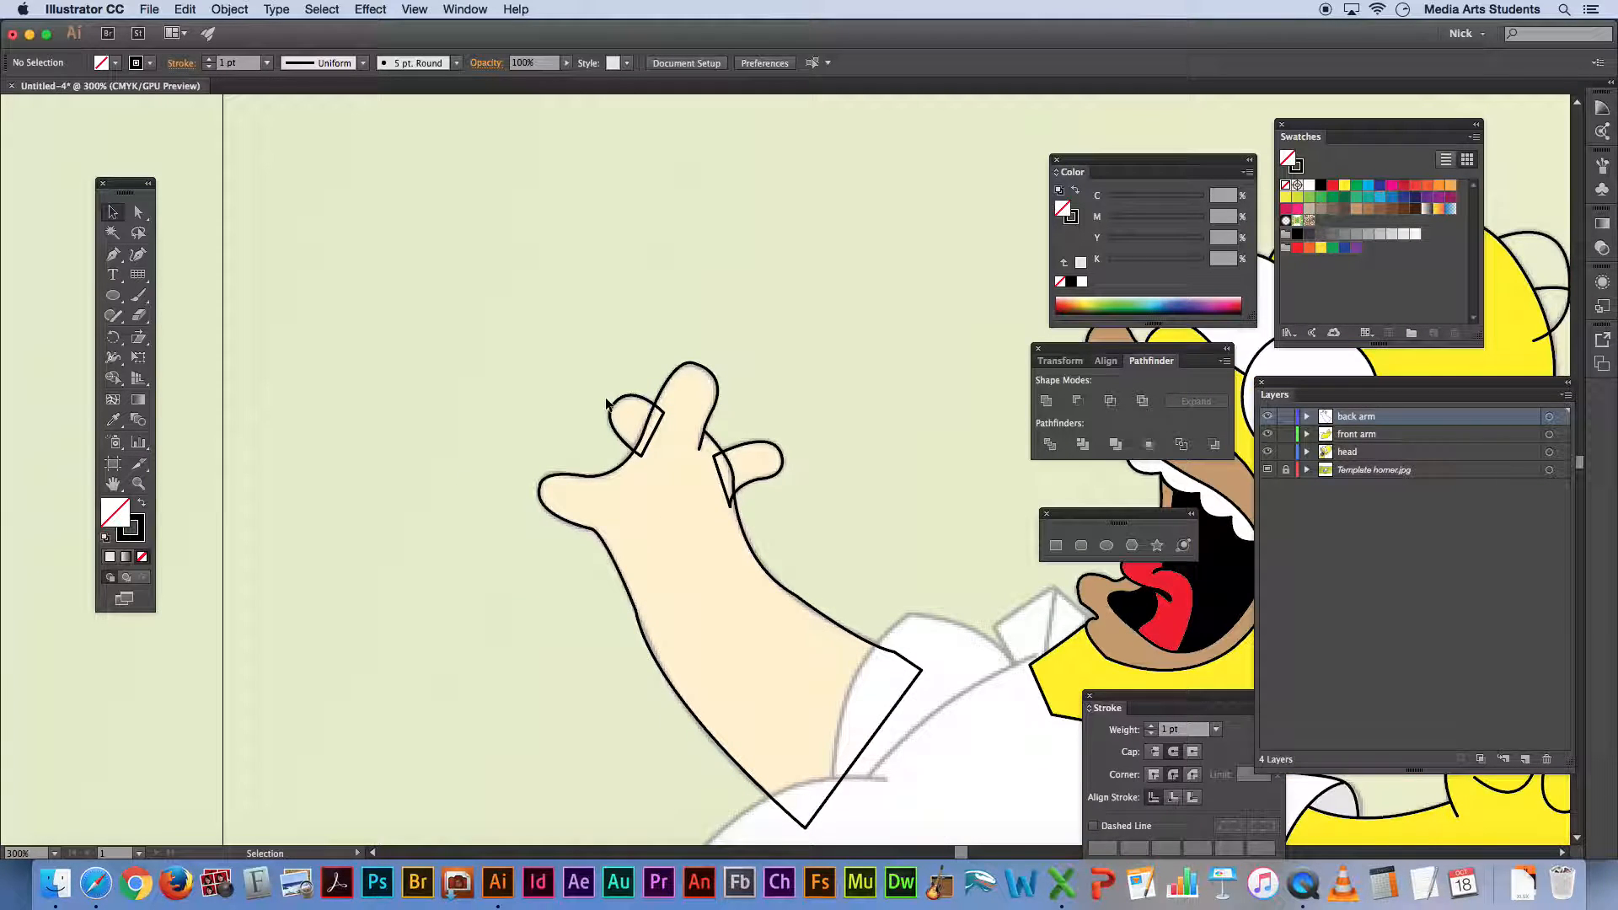
pyautogui.press('super+plus')
pyautogui.press('super+plus')
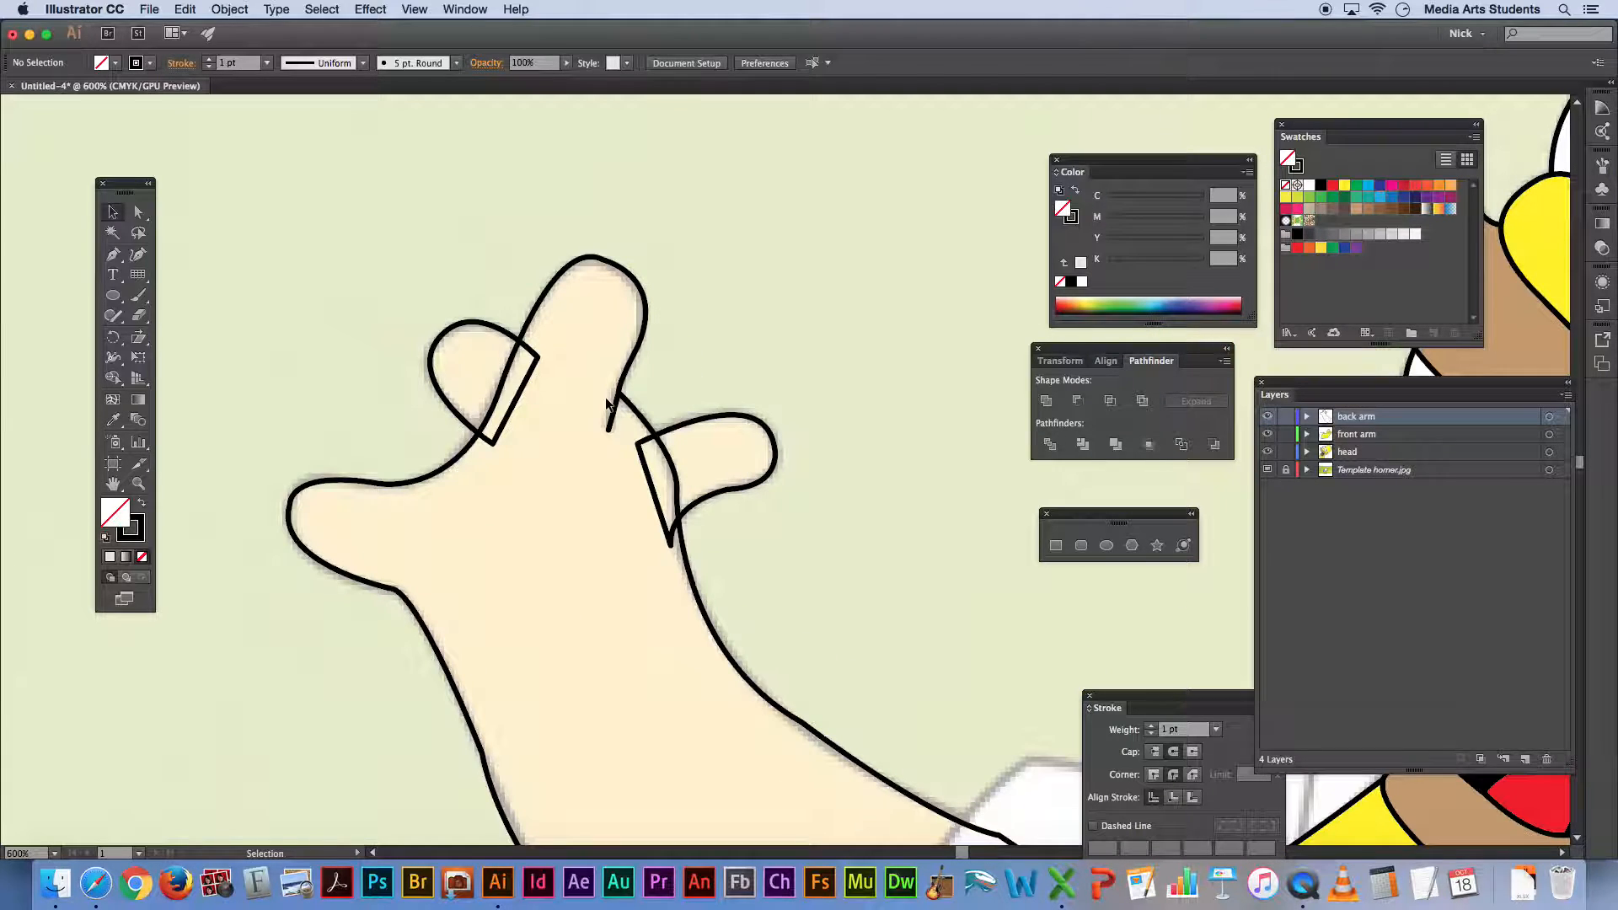
pyautogui.moveTo(672, 433); pyautogui.dragTo(474, 294)
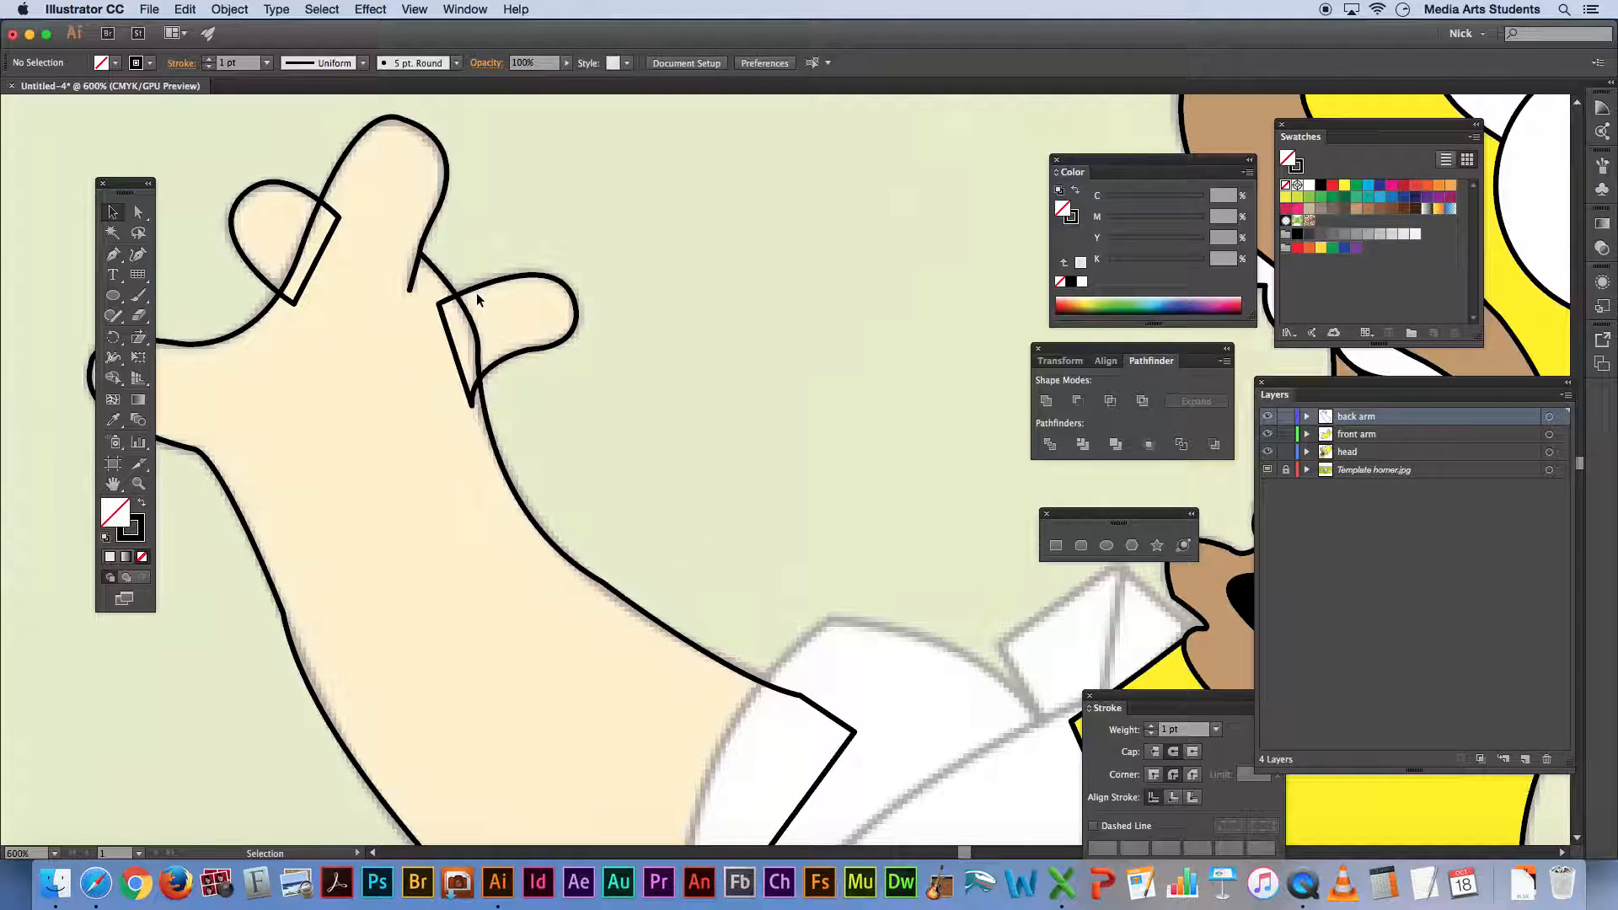
pyautogui.moveTo(746, 503); pyautogui.dragTo(549, 182)
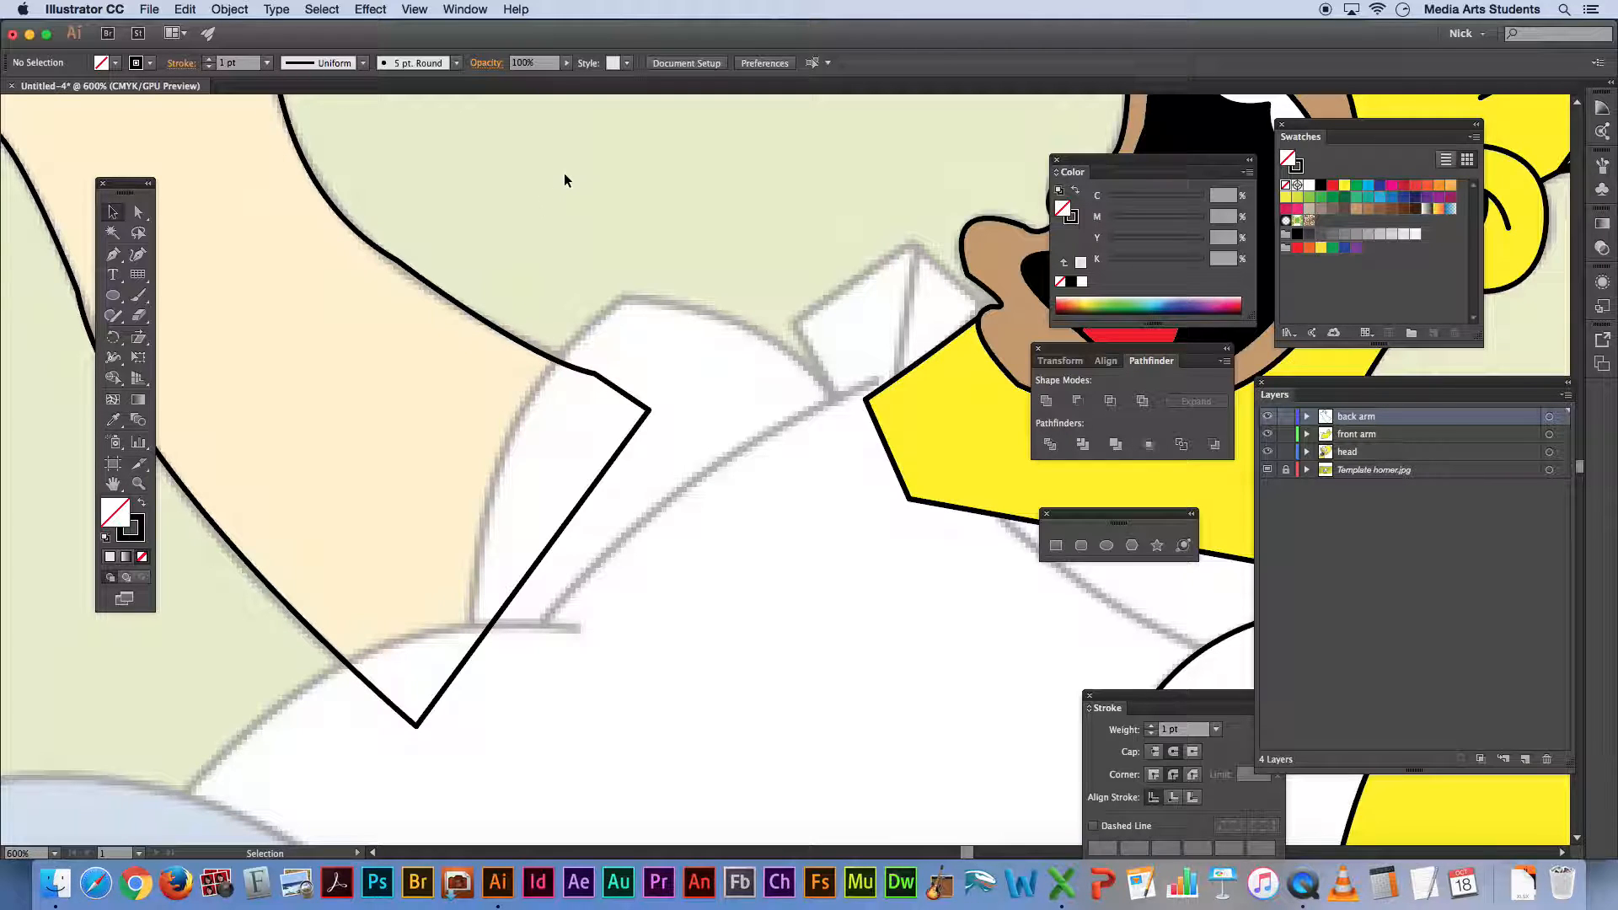
pyautogui.click(138, 212)
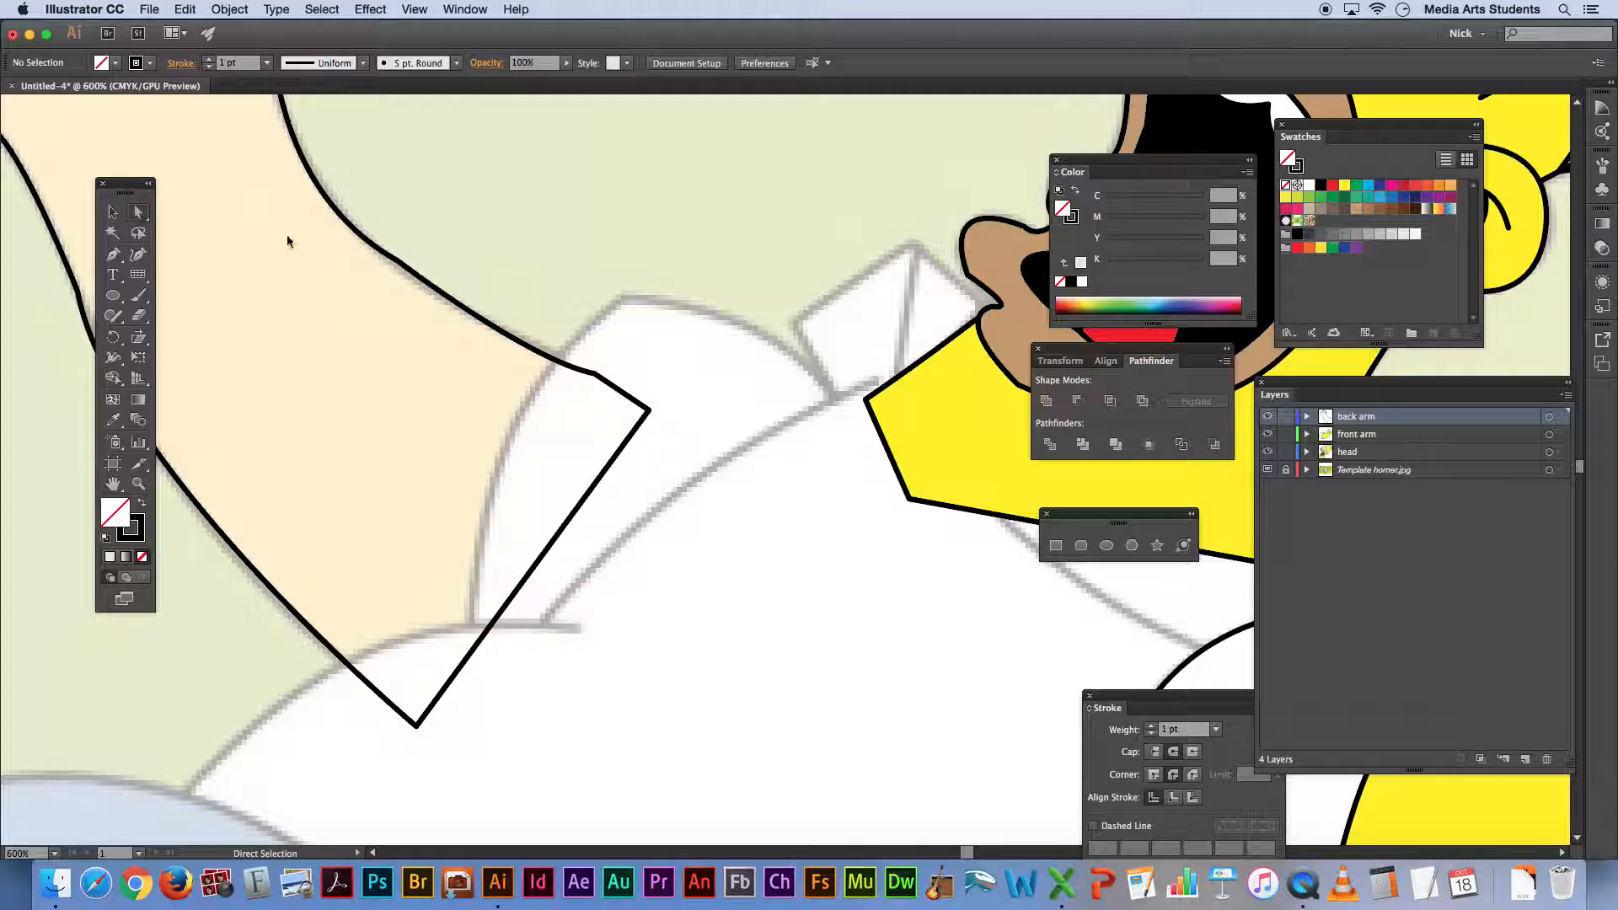
pyautogui.click(416, 272)
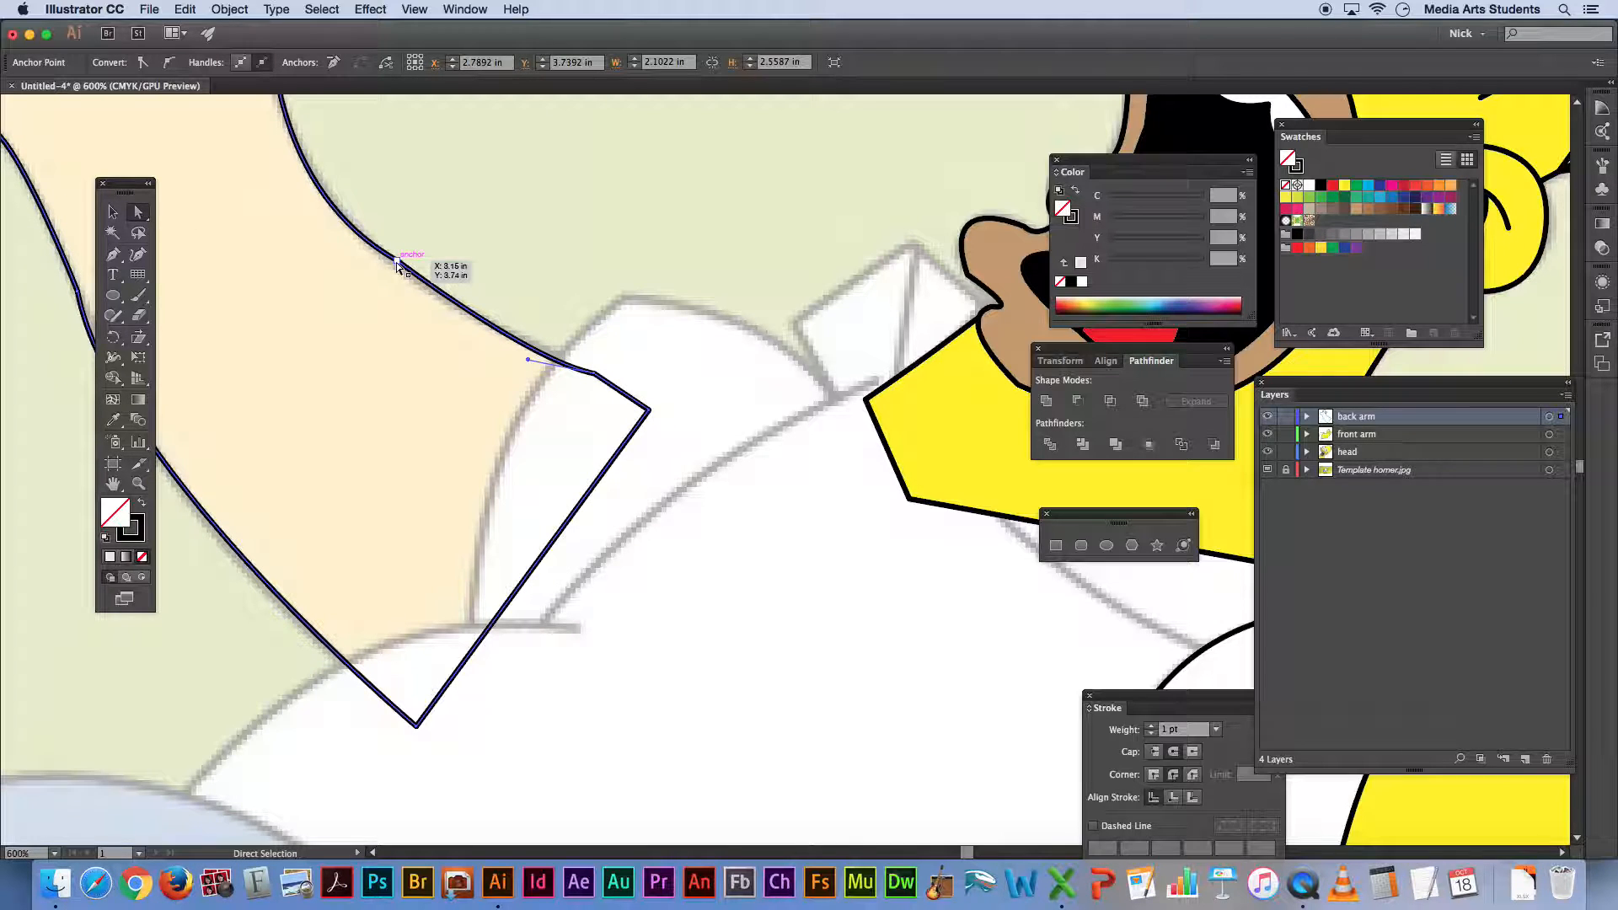
pyautogui.click(397, 263)
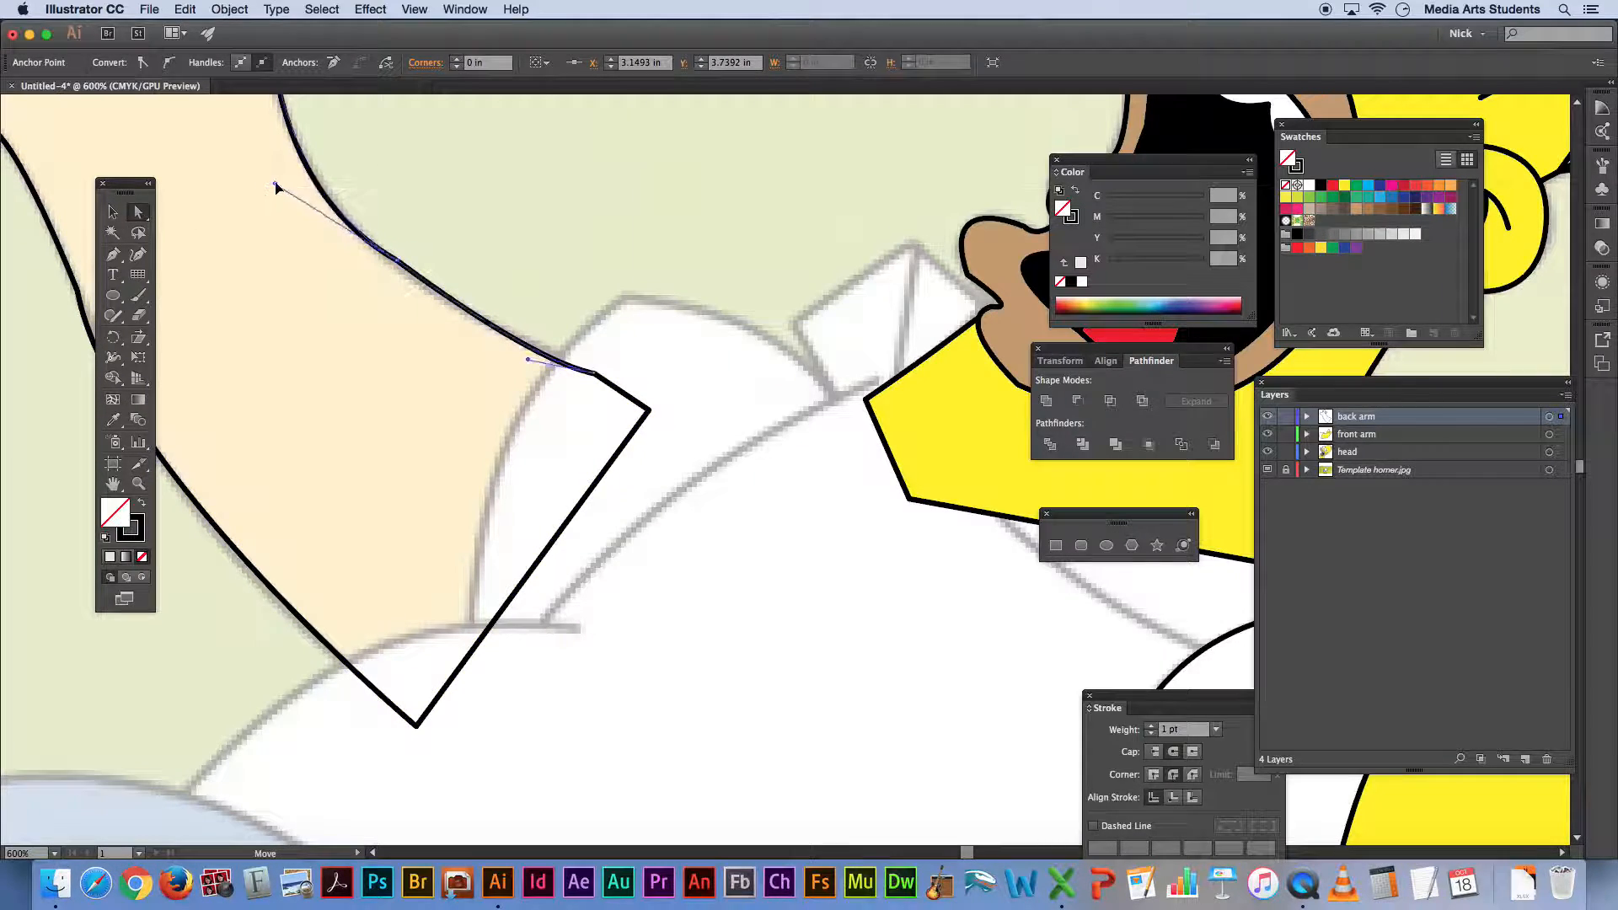
pyautogui.click(529, 280)
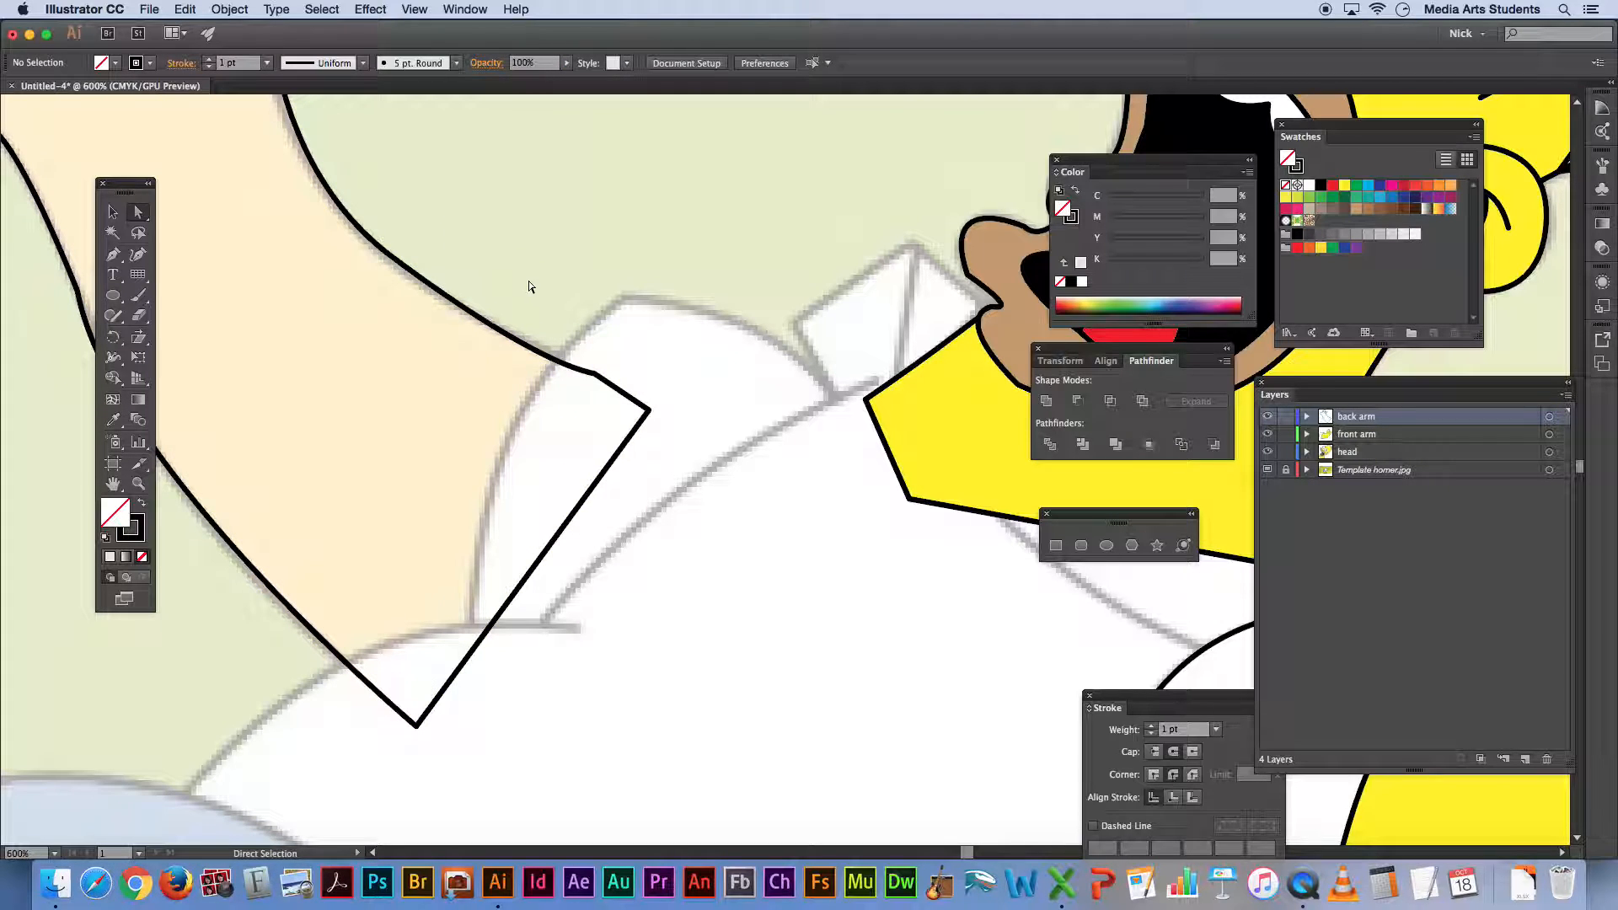
# Trace the back arm's sleeve with the Pen tool as a closed shape overlapping the end of the forearm.
pyautogui.click(113, 254)
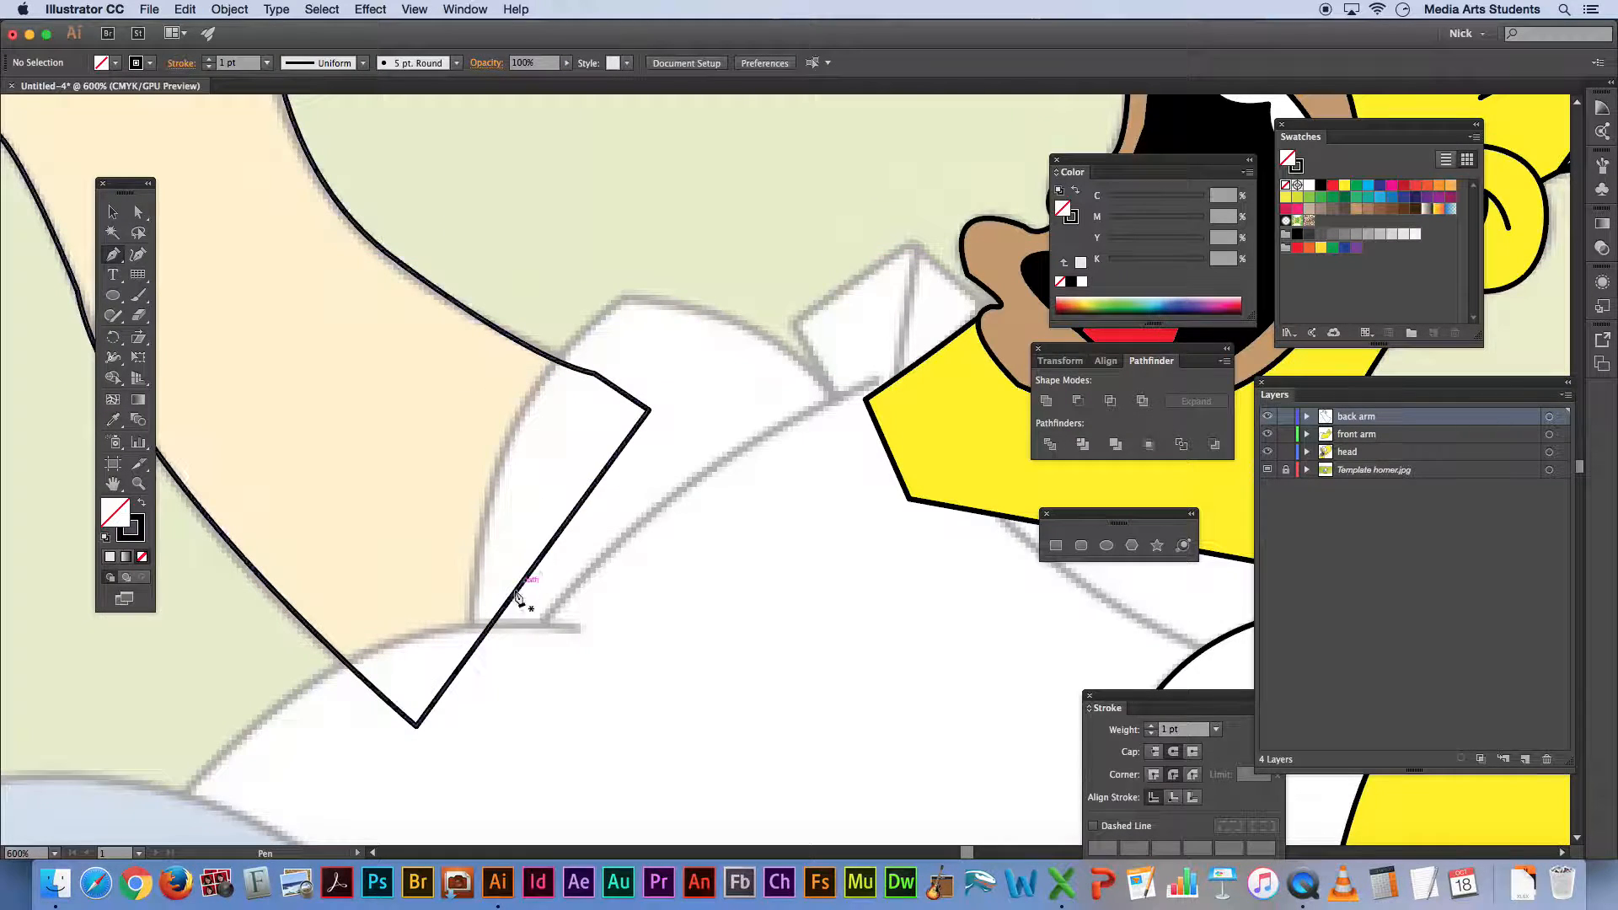
pyautogui.click(468, 674)
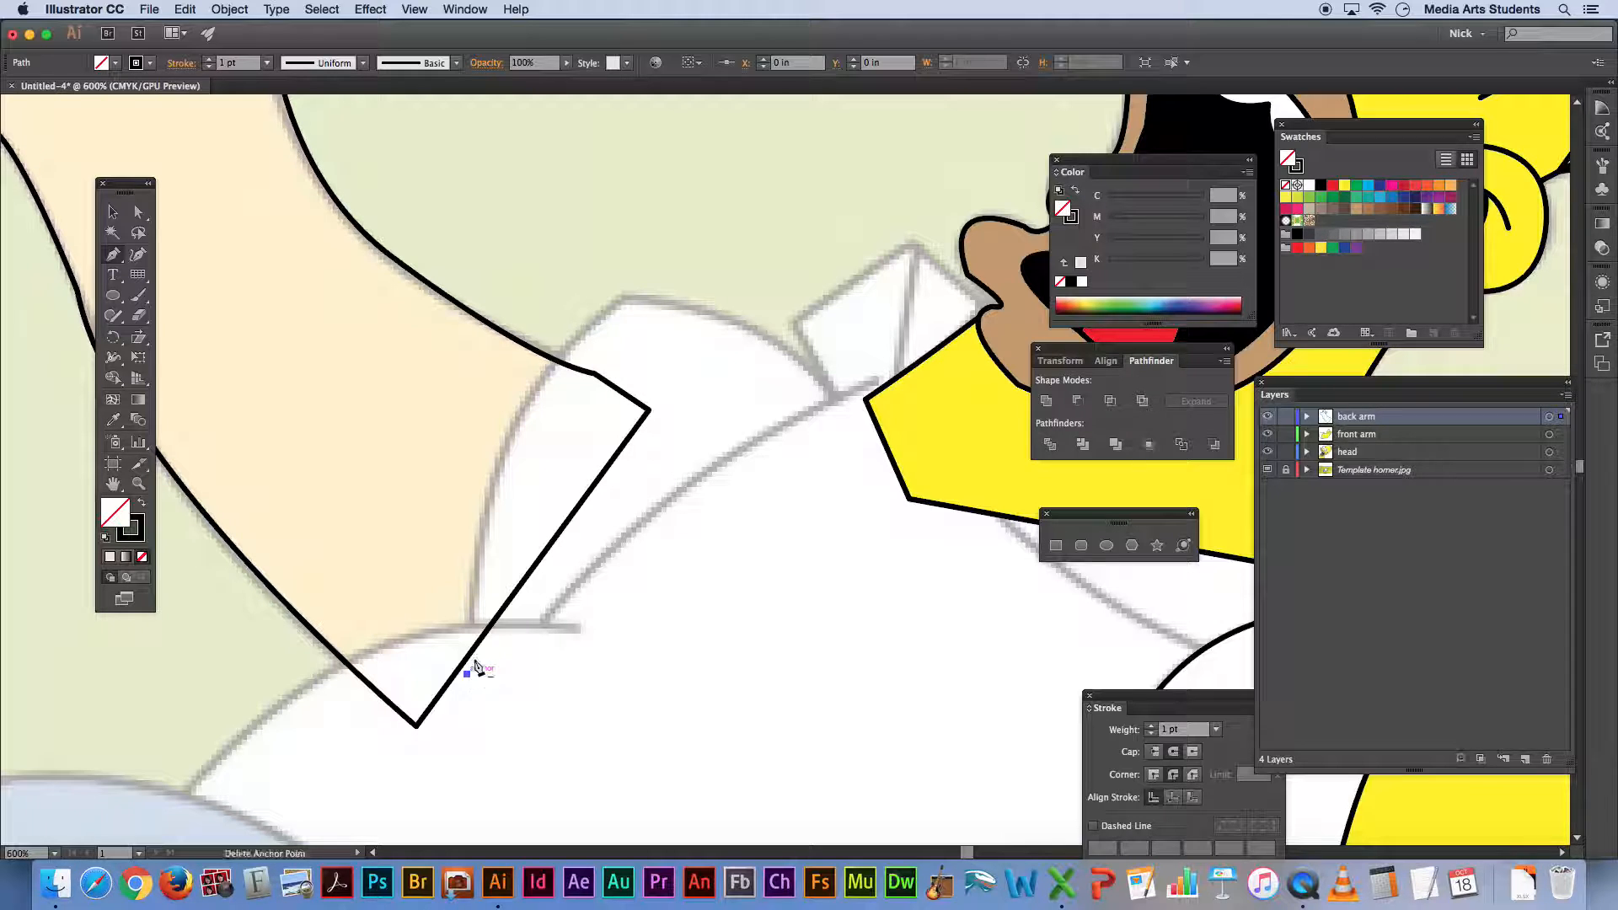
pyautogui.moveTo(621, 298); pyautogui.dragTo(761, 230)
pyautogui.moveTo(625, 308); pyautogui.dragTo(854, 550)
pyautogui.click(837, 427)
pyautogui.click(586, 651)
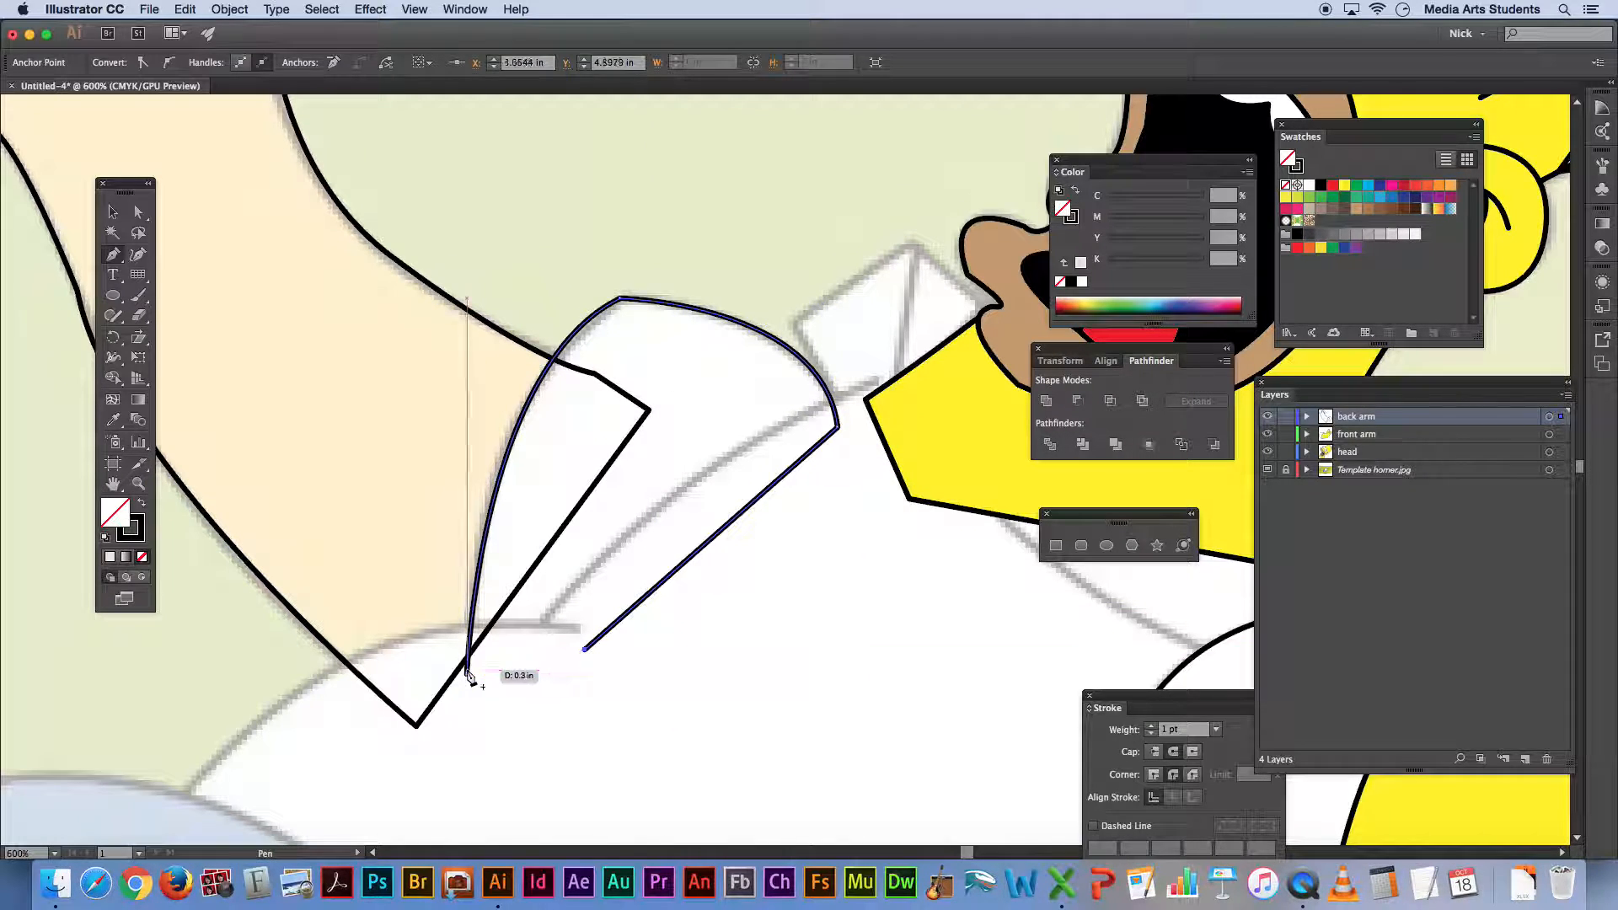
pyautogui.click(467, 672)
# Fill the back arm and its two separate finger shapes with the CMYK yellow swatch and deselect them.
pyautogui.click(112, 212)
pyautogui.click(371, 196)
pyautogui.press('super+minus')
pyautogui.press('super+minus')
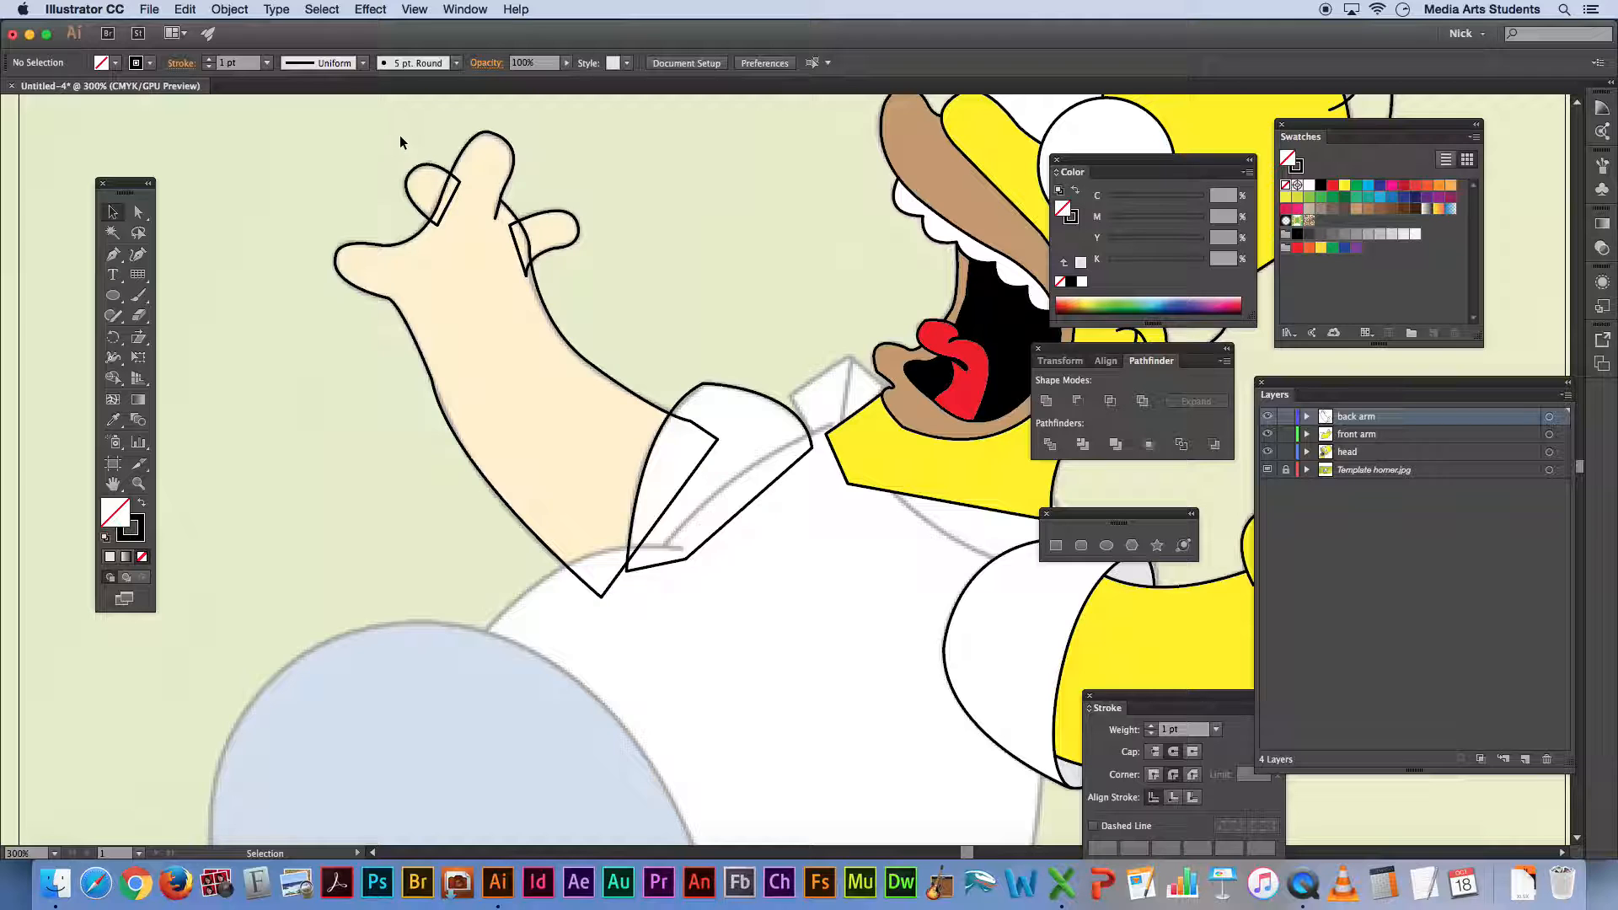
pyautogui.click(523, 187)
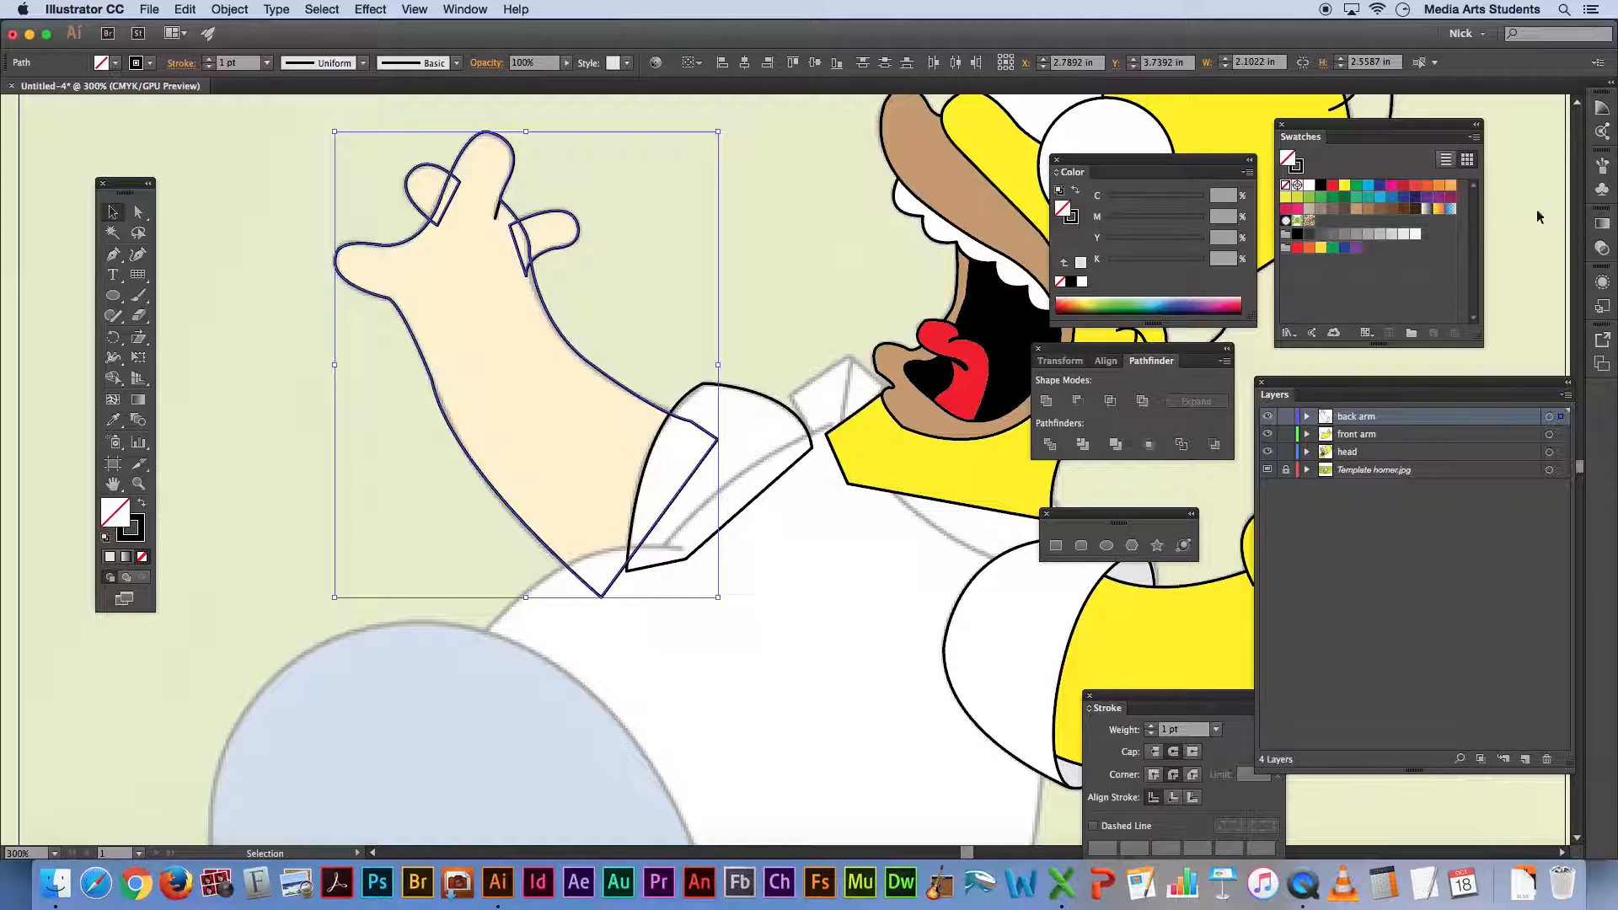
pyautogui.click(1345, 185)
pyautogui.click(784, 312)
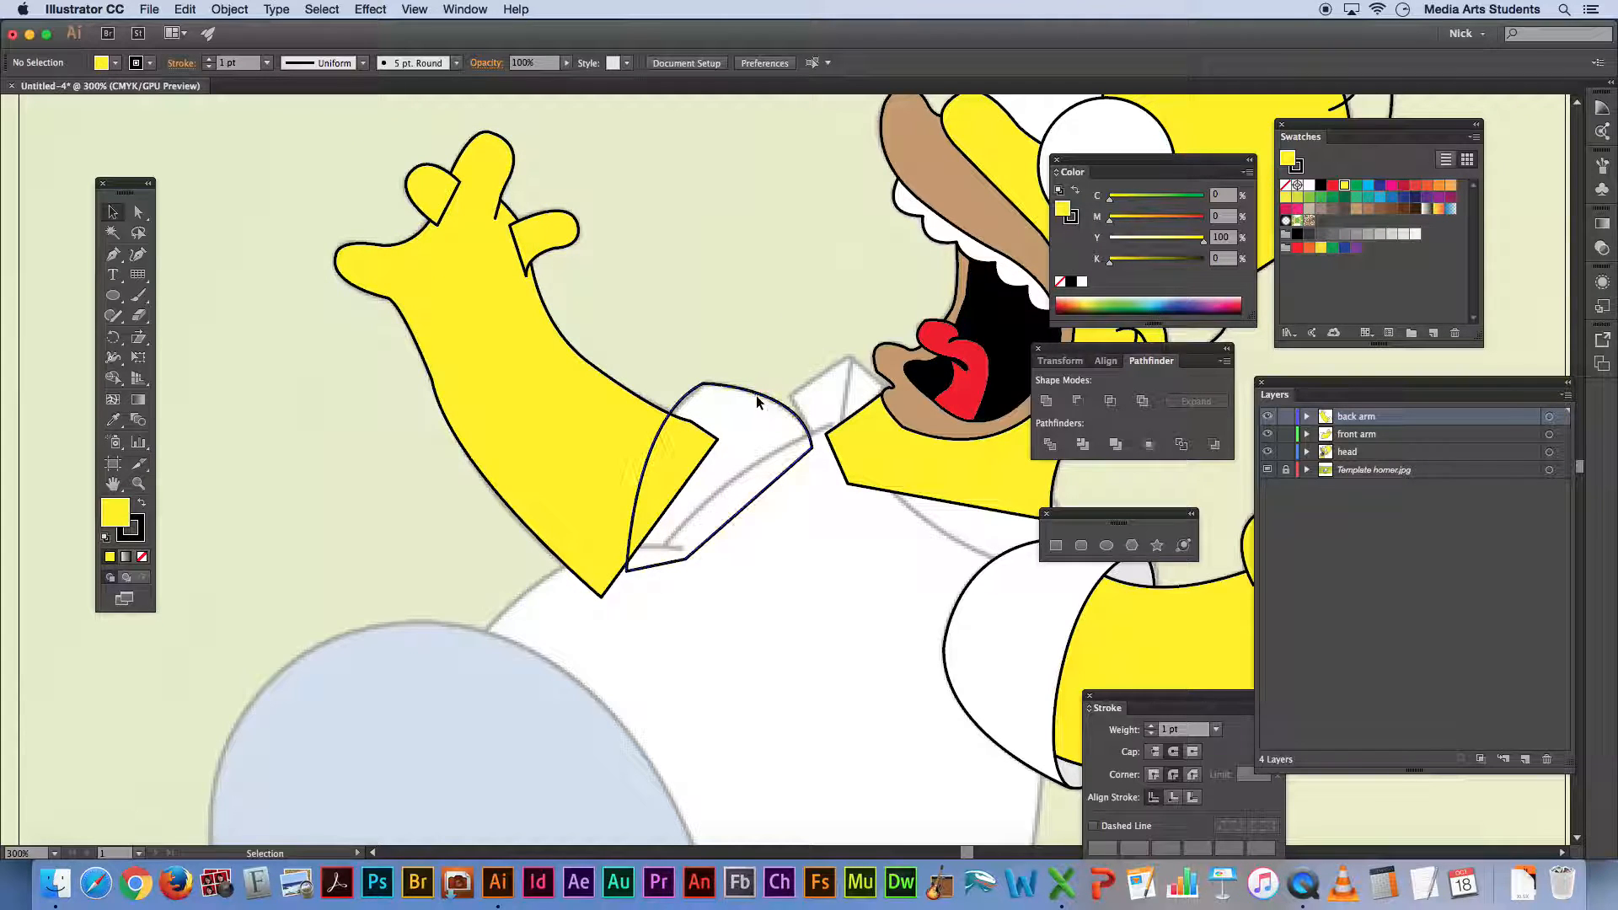
# Fill the back arm's sleeve with white and deselect it.
pyautogui.click(757, 393)
pyautogui.click(1309, 186)
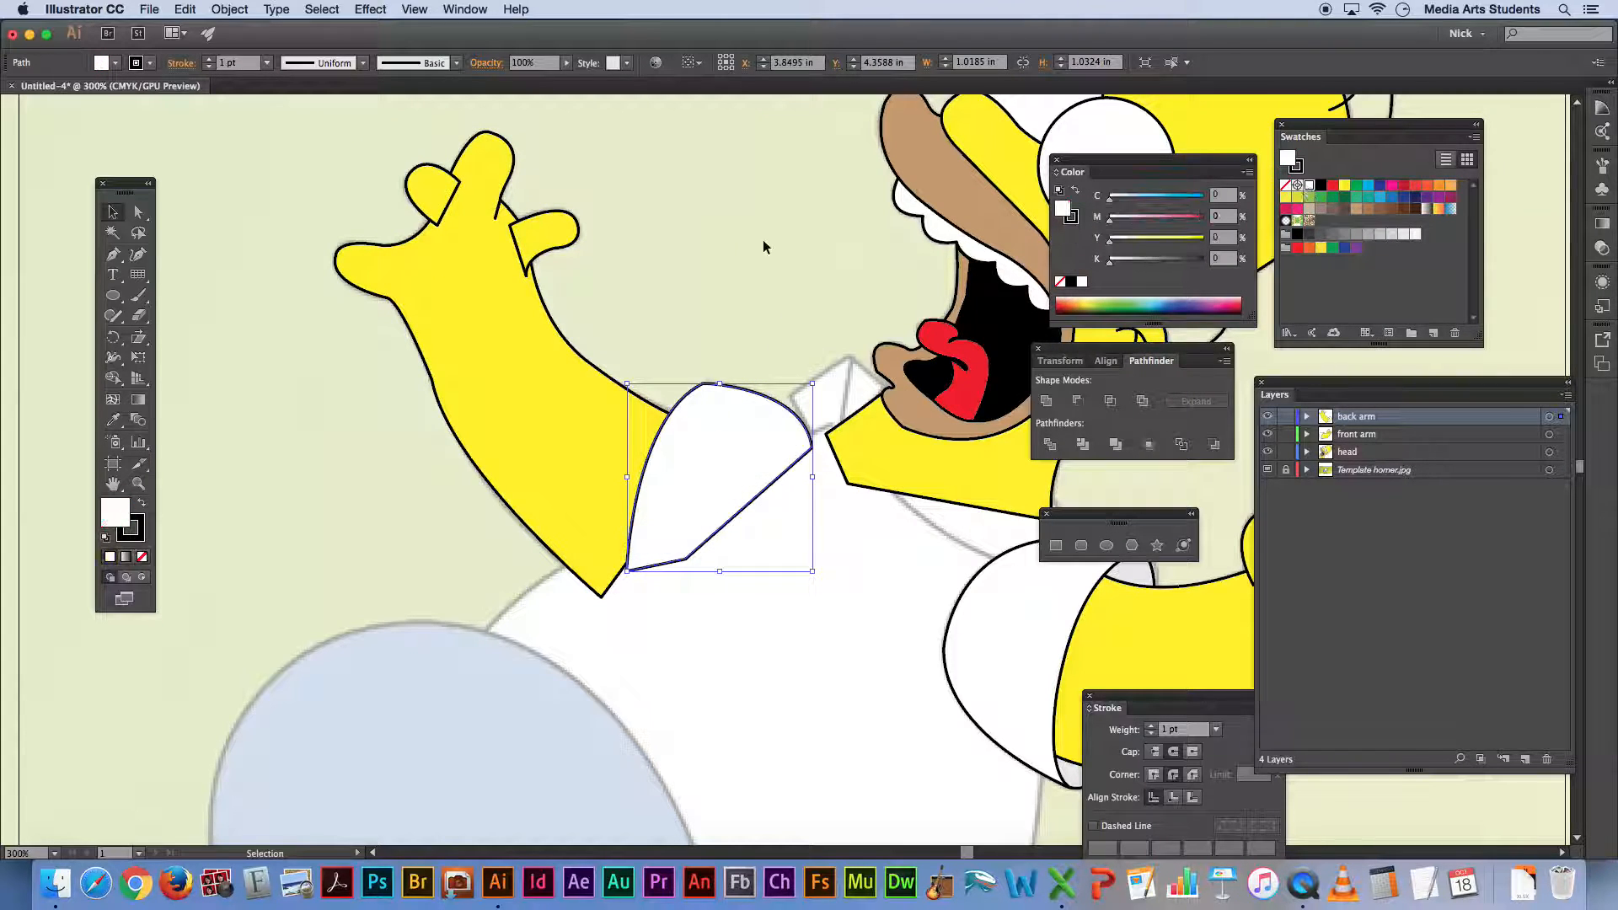
pyautogui.click(725, 221)
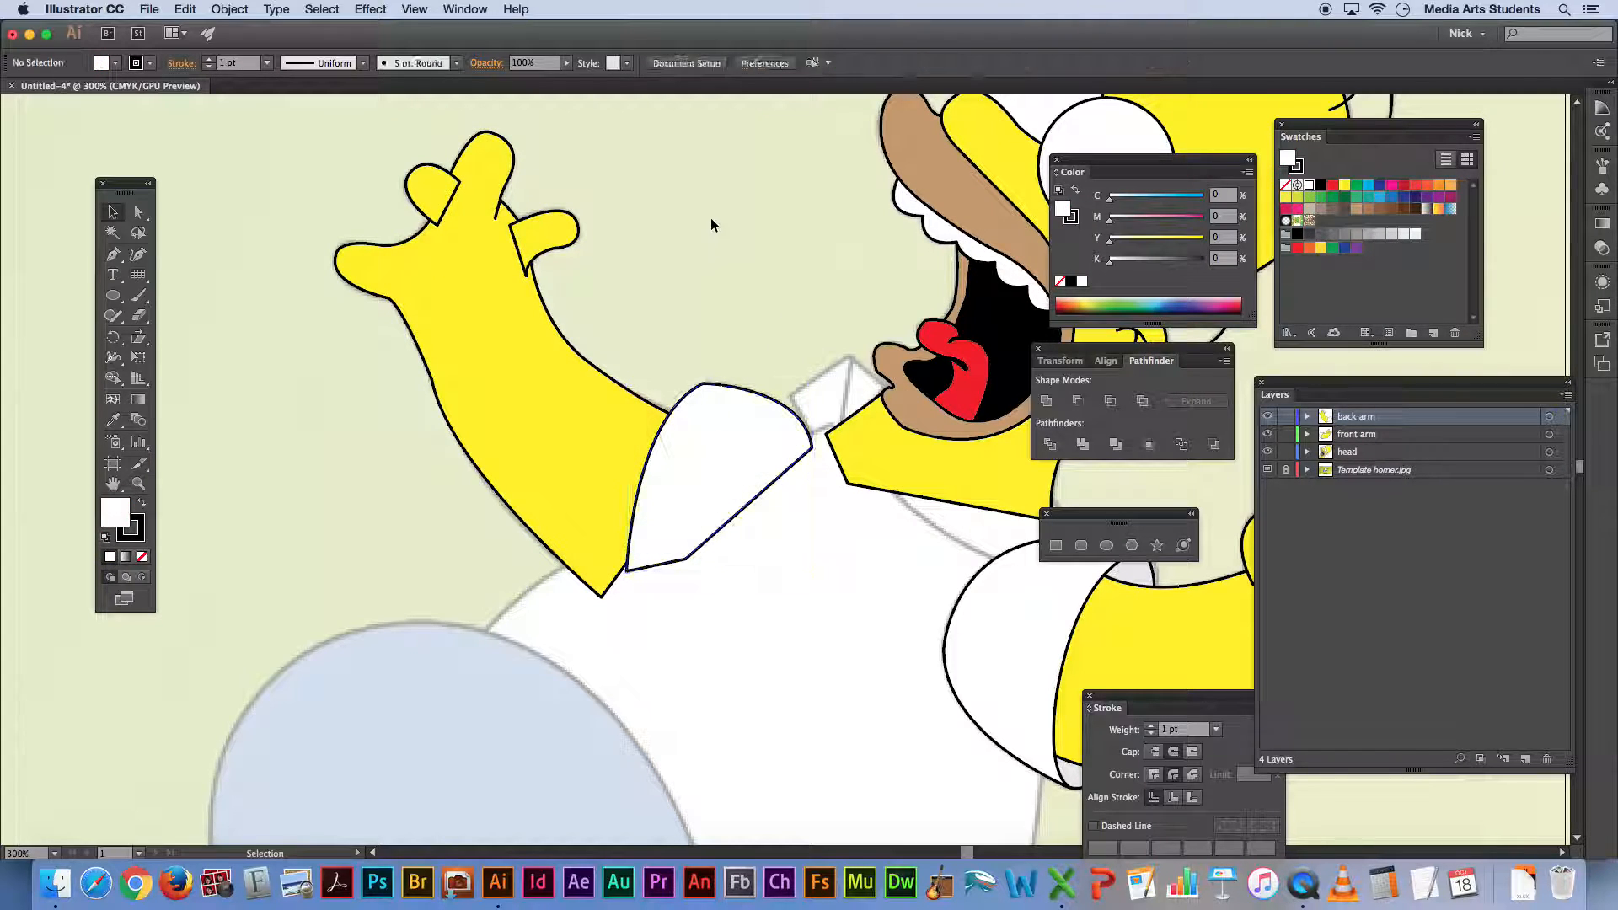
# Send the two separate finger shapes to the back, behind the hand, and deselect them.
pyautogui.click(557, 226)
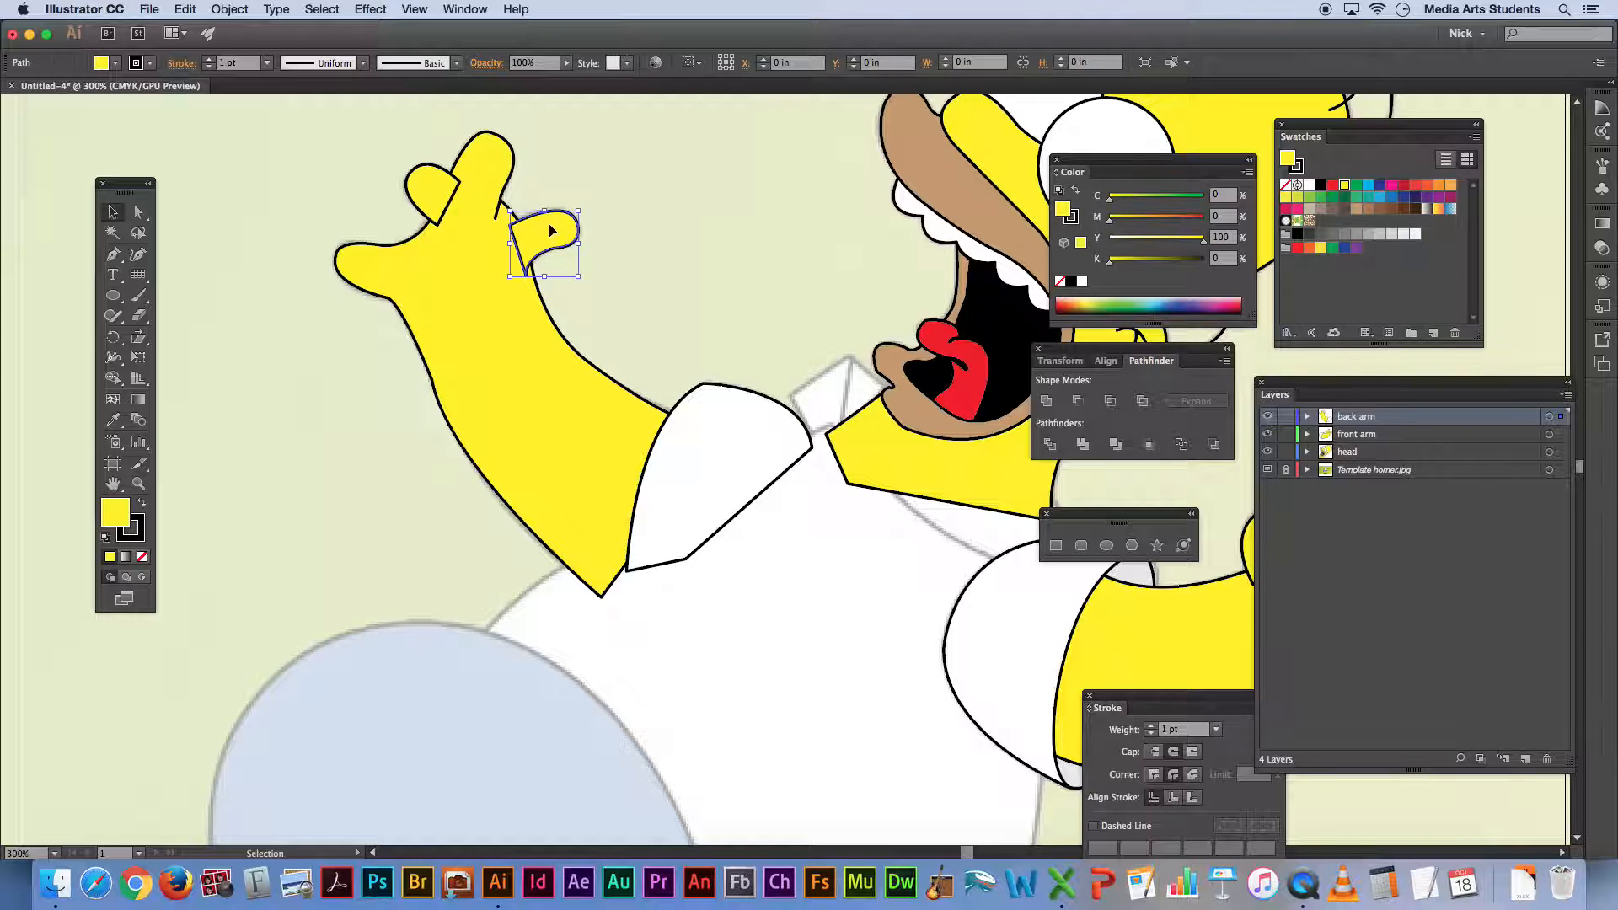
pyautogui.keyDown('shift'); pyautogui.click(408, 186); pyautogui.keyUp('shift')
pyautogui.click(229, 9)
pyautogui.moveTo(253, 58)
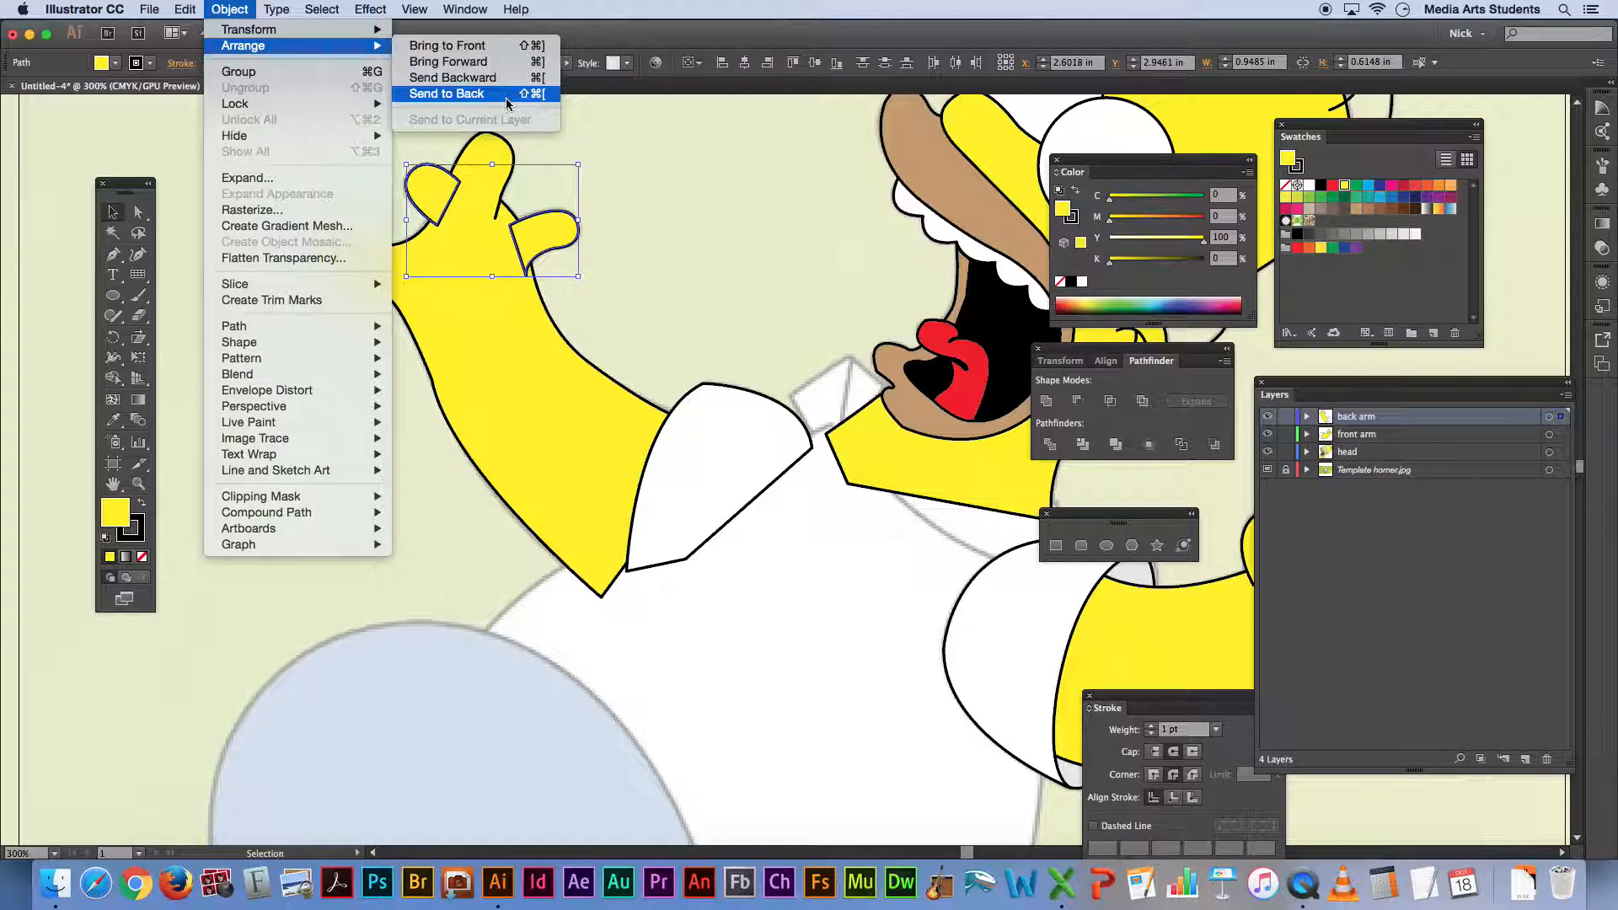
pyautogui.click(465, 105)
pyautogui.click(693, 194)
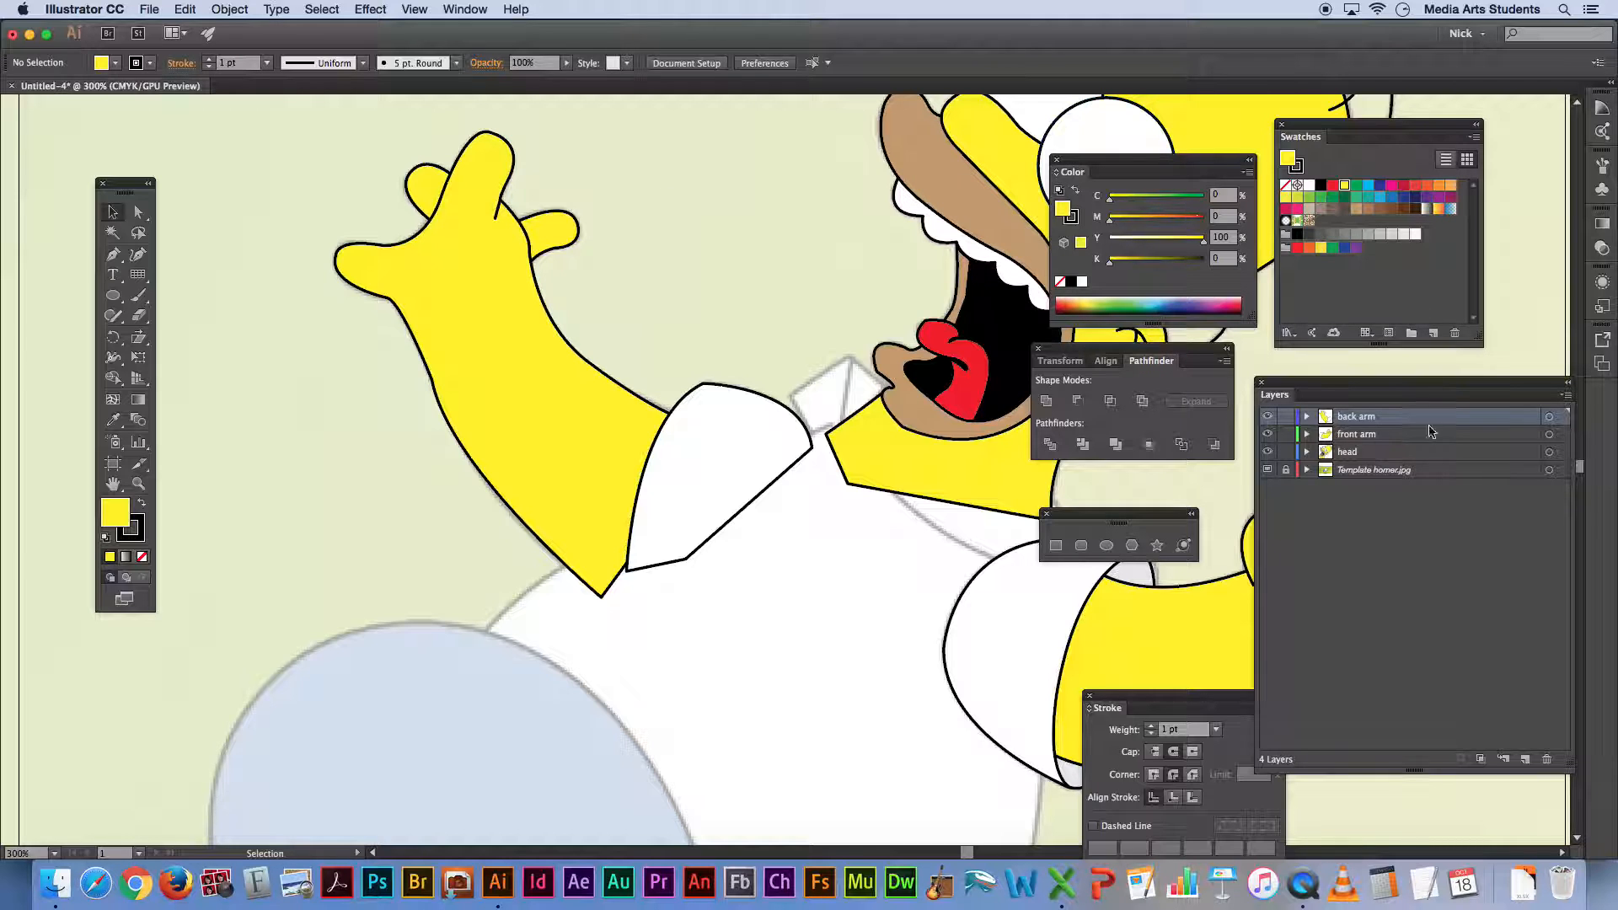
# Hide the template layer to check the finished artwork on its own, and show the template again.
pyautogui.click(1269, 471)
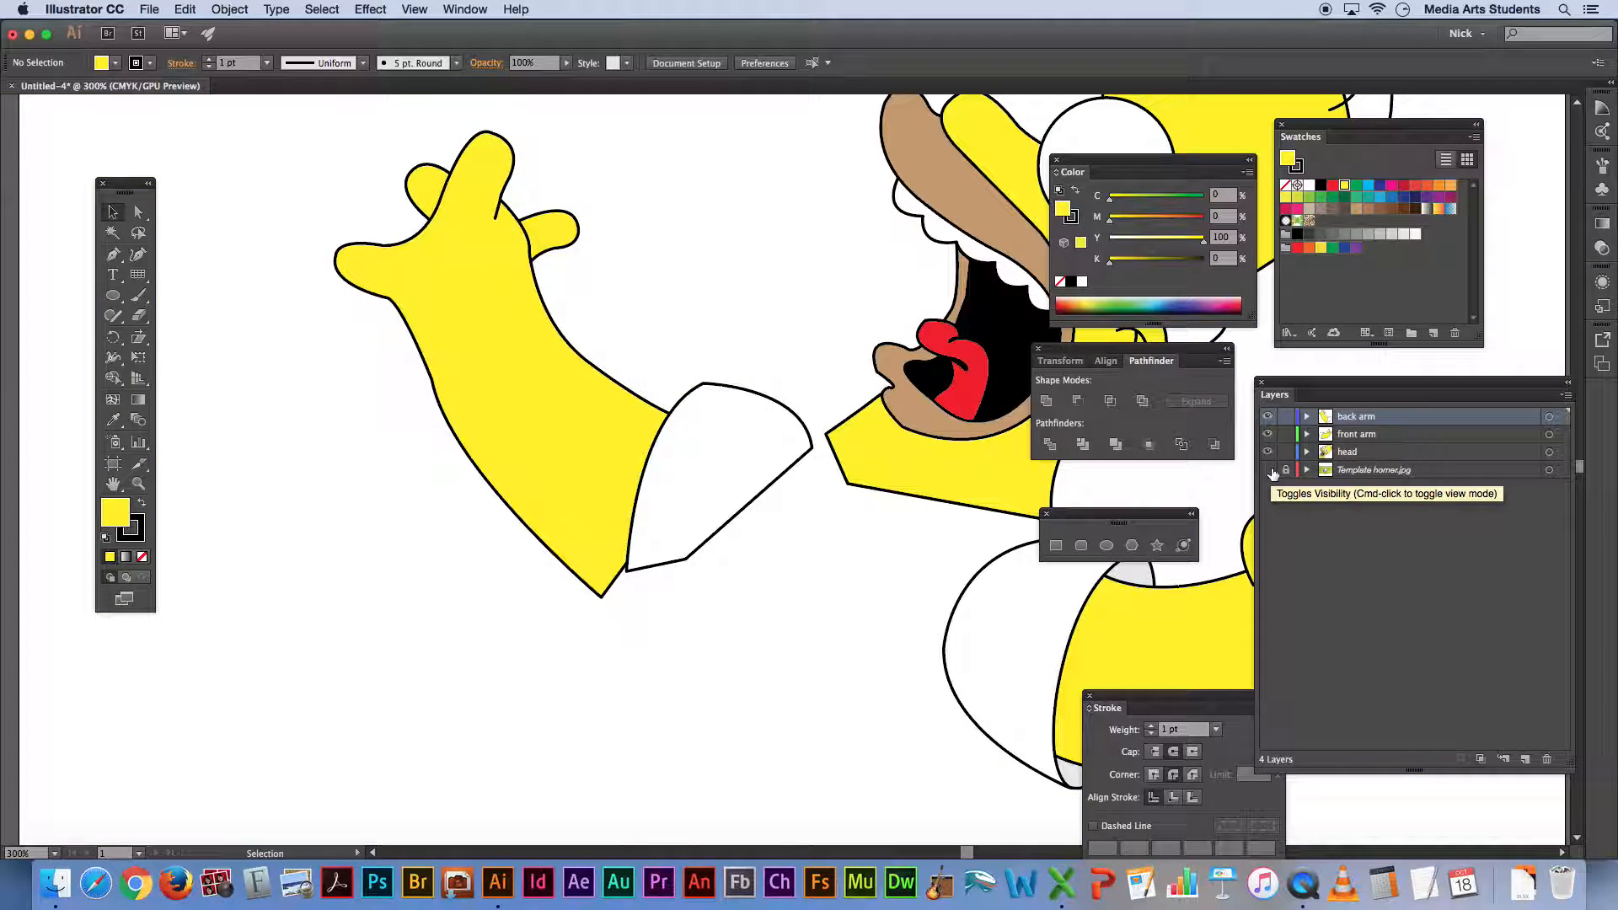
pyautogui.press('super+minus')
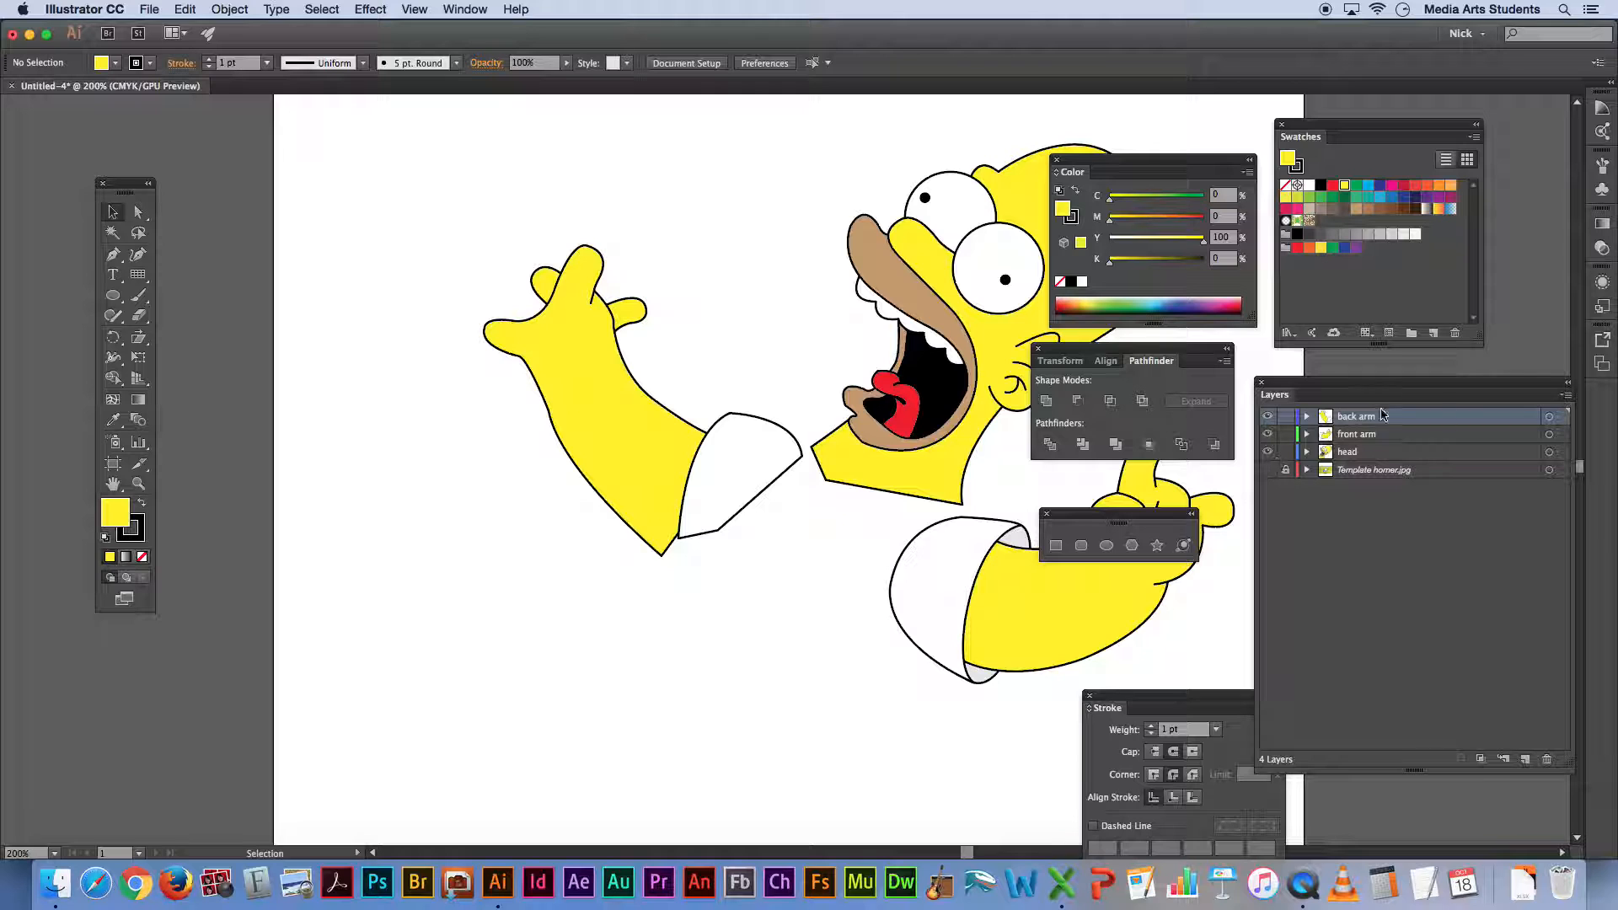
pyautogui.click(1267, 470)
pyautogui.moveTo(886, 518); pyautogui.dragTo(758, 402)
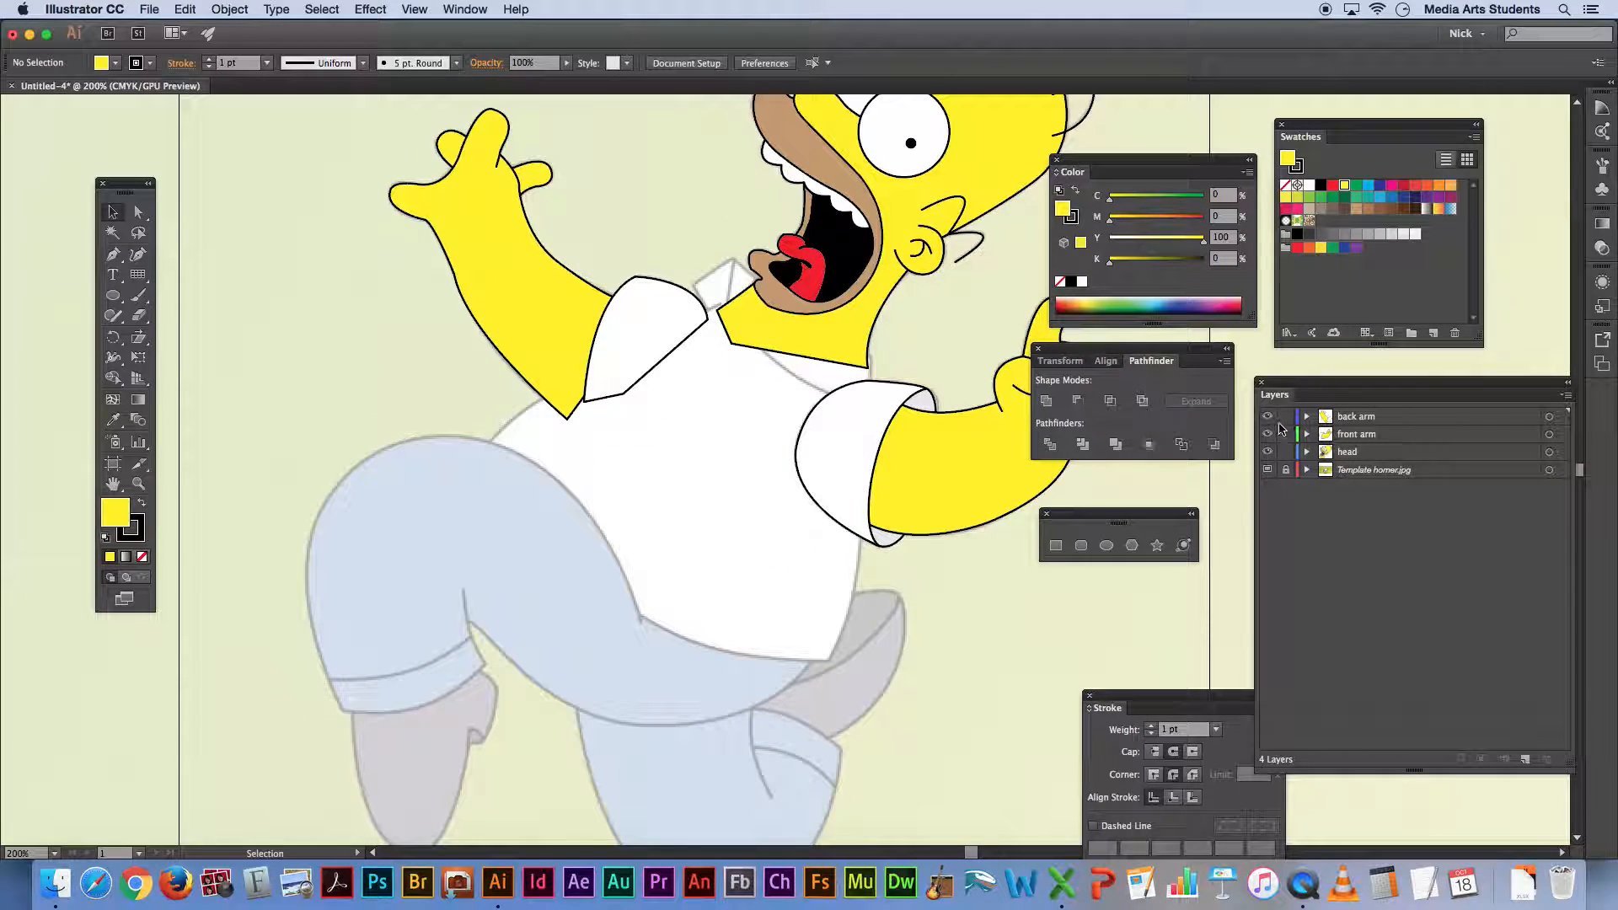
# Hide the back arm, front arm and head layers, leaving only the template layer visible.
pyautogui.click(1267, 435)
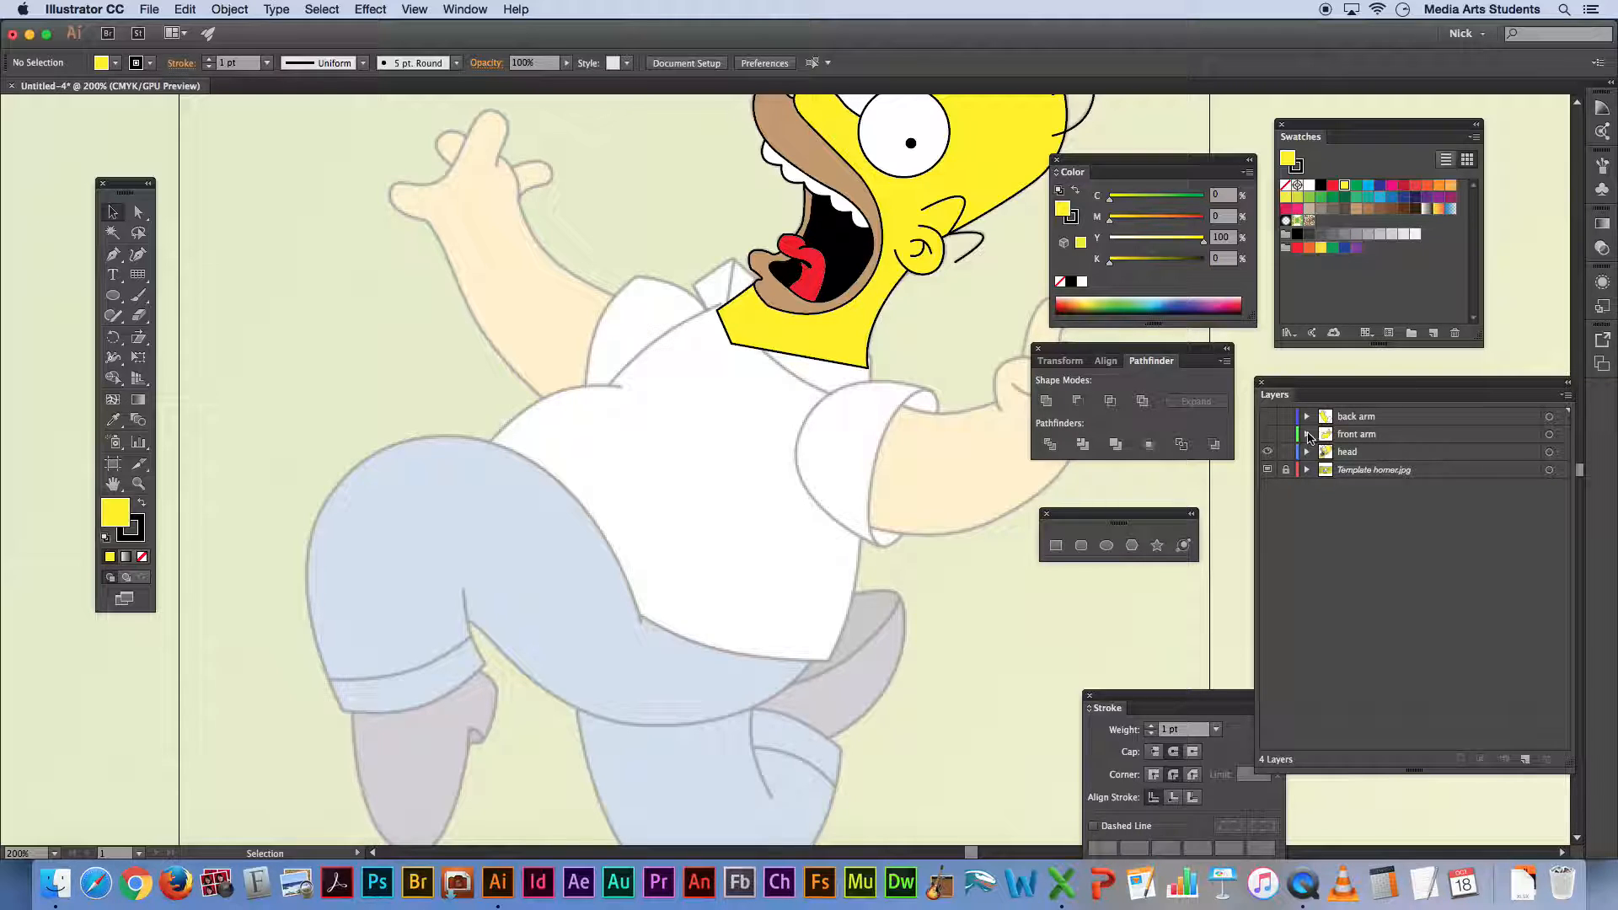
pyautogui.click(1269, 434)
pyautogui.click(1268, 435)
pyautogui.click(1268, 434)
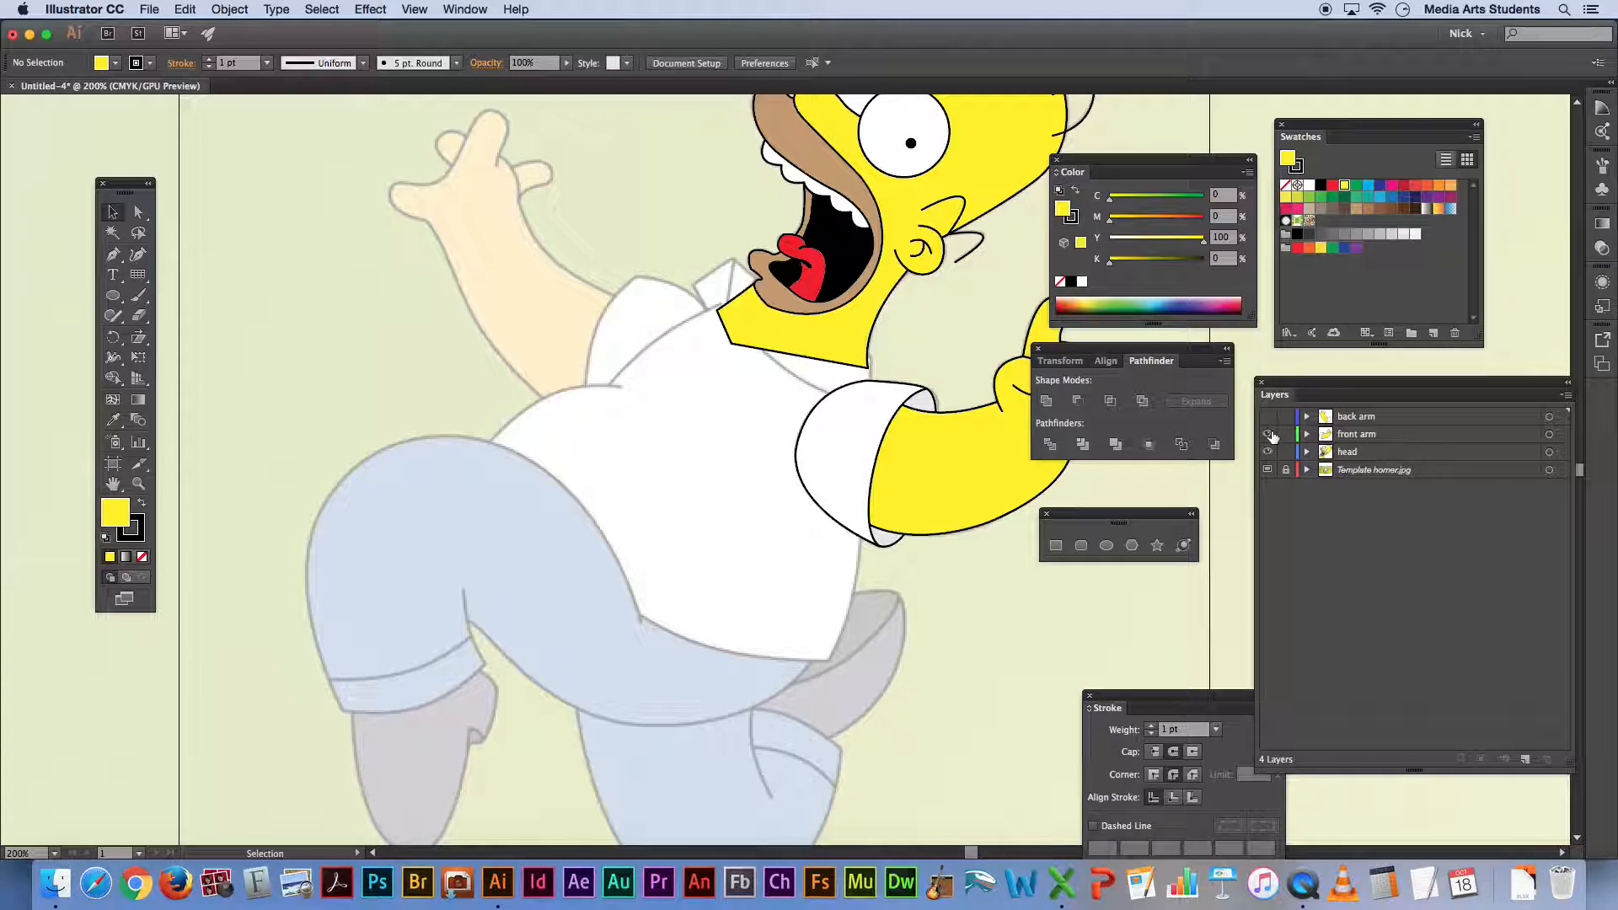
pyautogui.click(1269, 435)
pyautogui.click(1269, 417)
pyautogui.click(1269, 417)
pyautogui.click(1269, 417)
pyautogui.click(1269, 417)
pyautogui.click(1269, 417)
pyautogui.click(1269, 417)
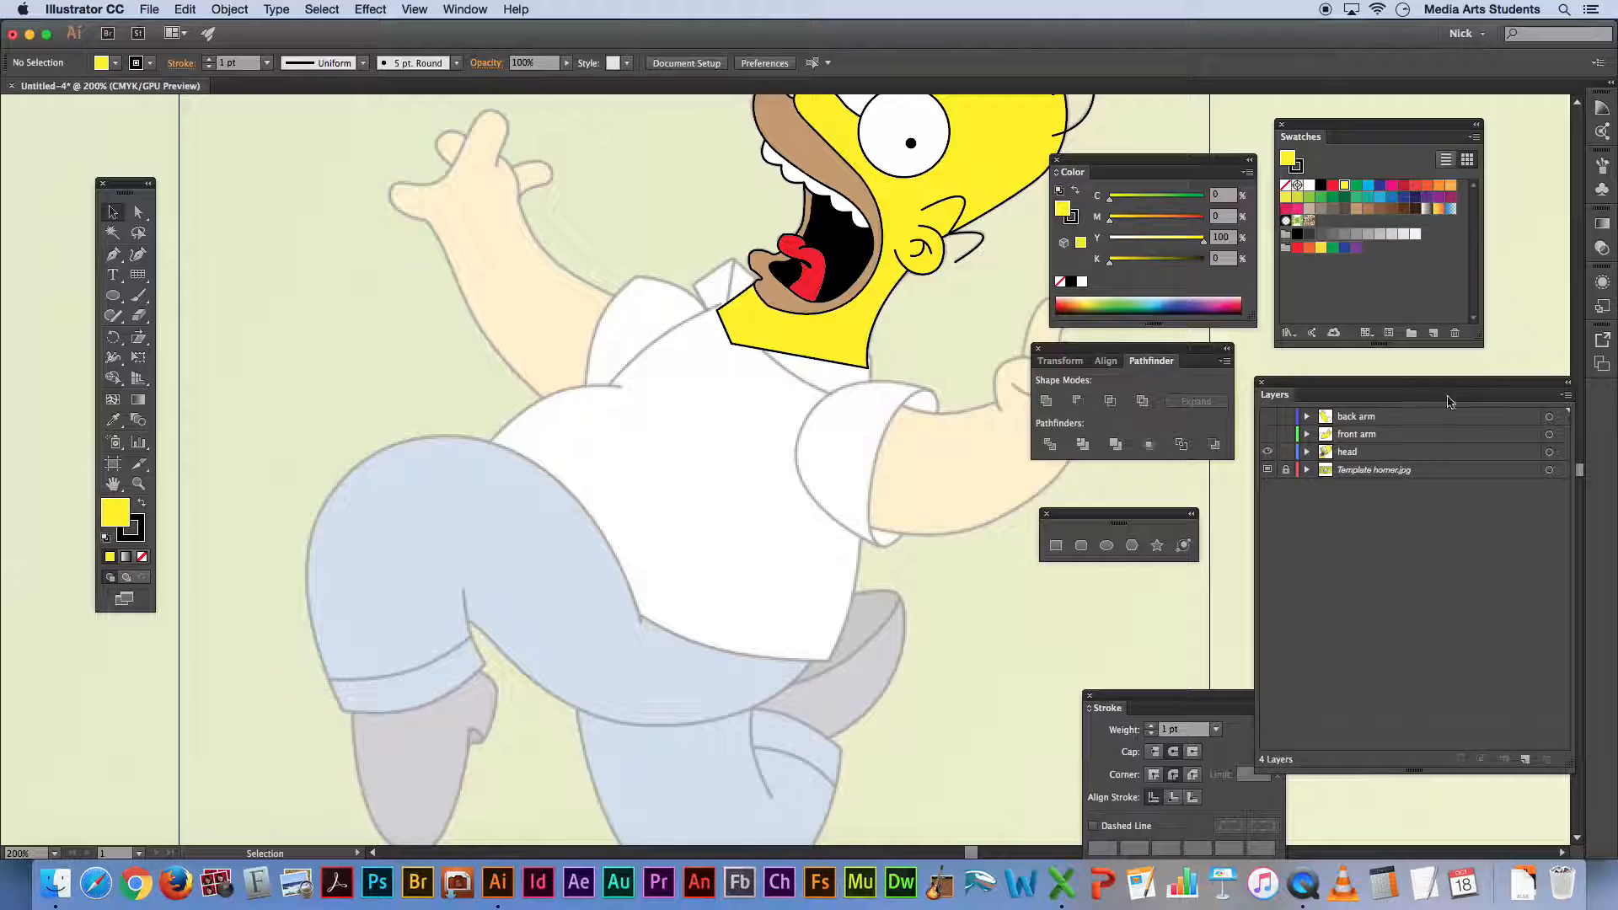
pyautogui.click(1265, 453)
pyautogui.click(1266, 453)
pyautogui.click(1266, 453)
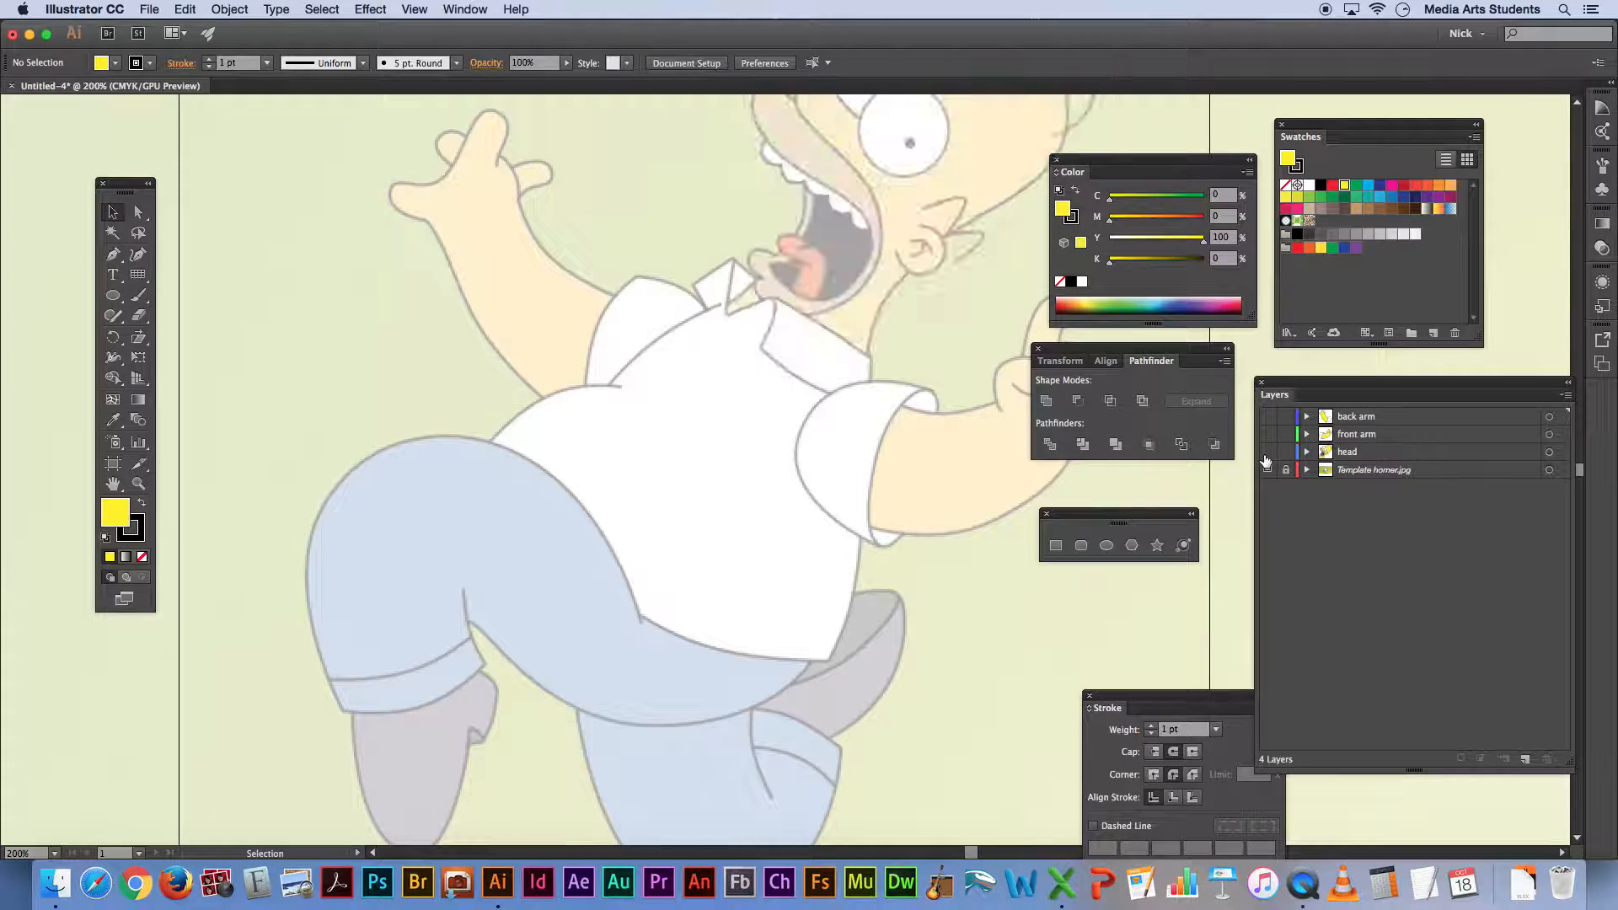
# Create a new layer above the back arm layer and name it shirt.
pyautogui.press('super+equal')
pyautogui.moveTo(967, 360); pyautogui.dragTo(999, 371)
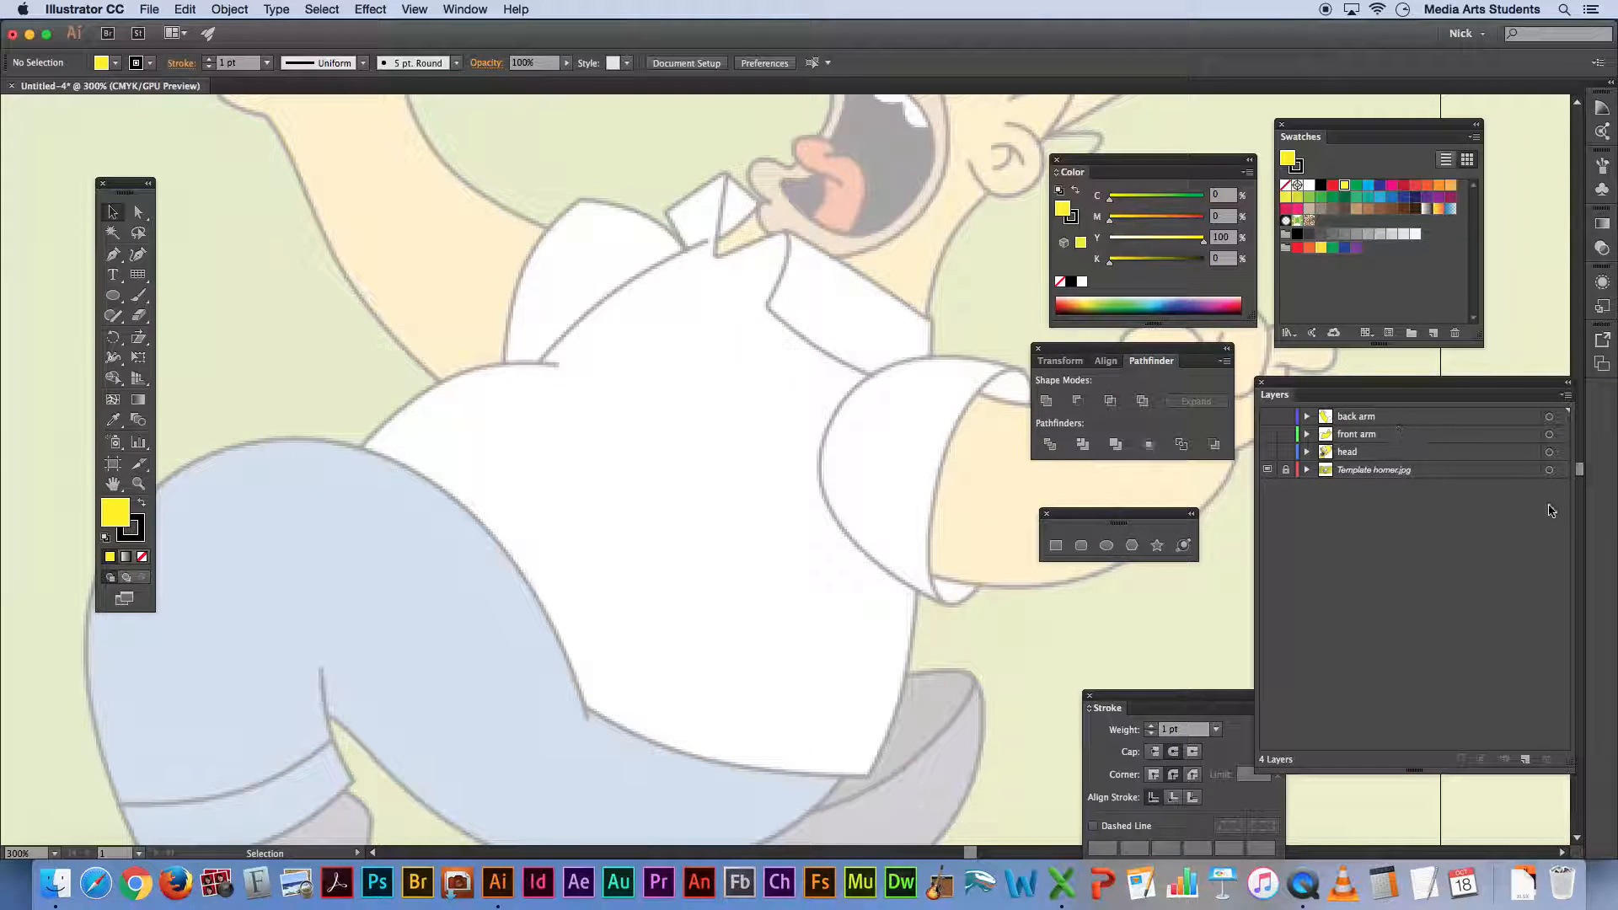
pyautogui.click(1525, 759)
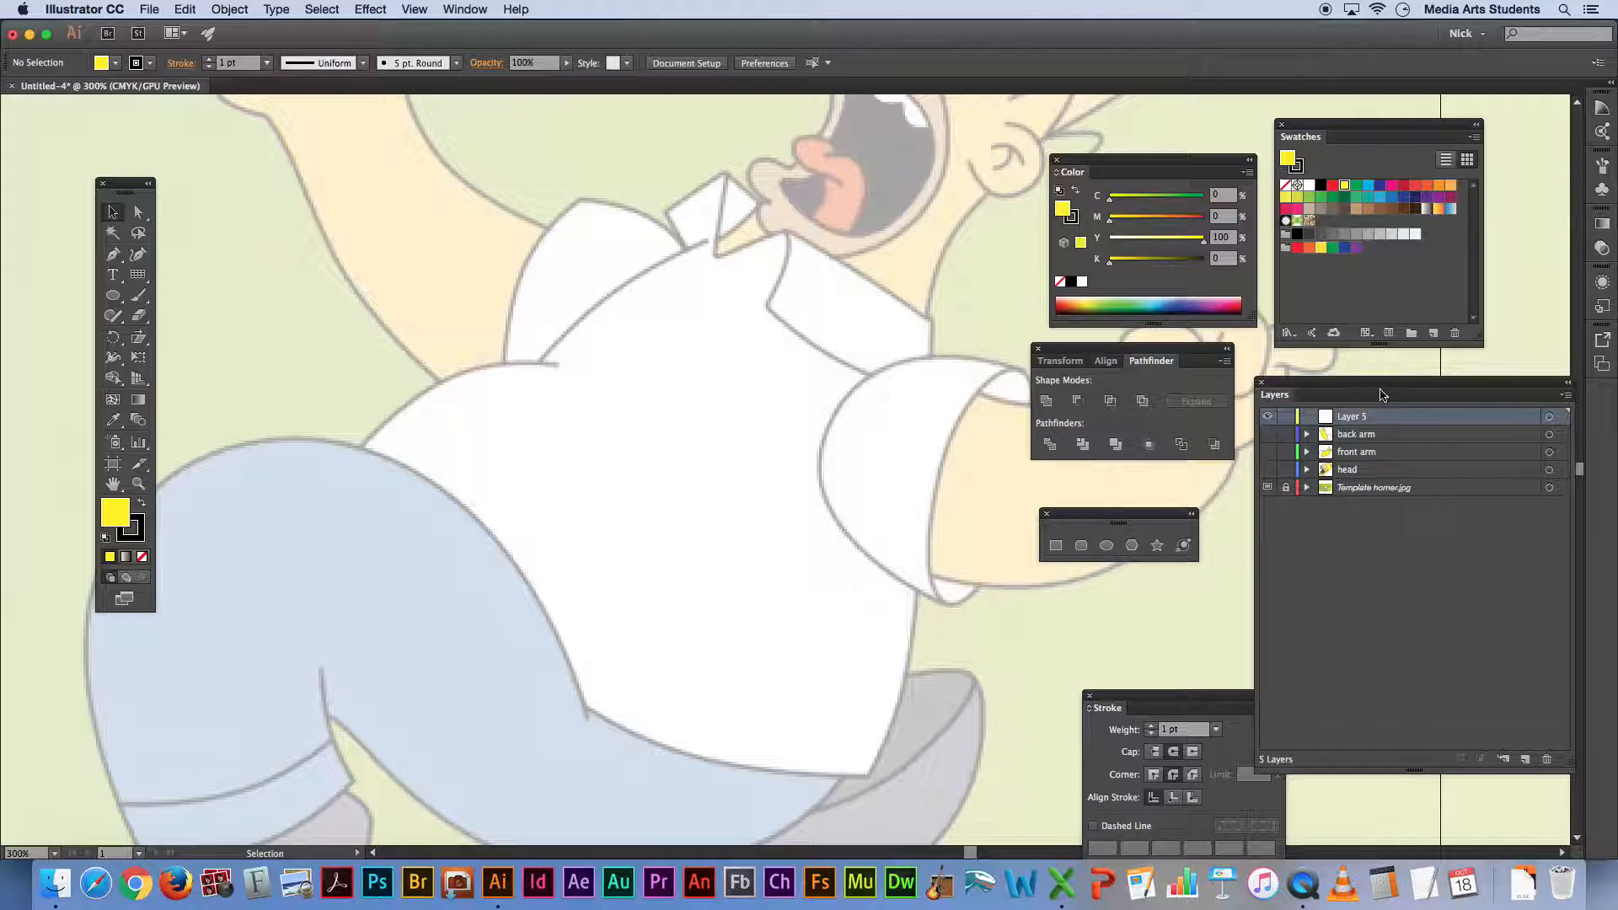
pyautogui.doubleClick(1362, 419)
pyautogui.write('shirt')
pyautogui.press('Return')
# Start the shirt outline with the Pen tool along the upper curve of the belly, ending in a corner point, and remove its fill.
pyautogui.click(115, 255)
pyautogui.click(539, 363)
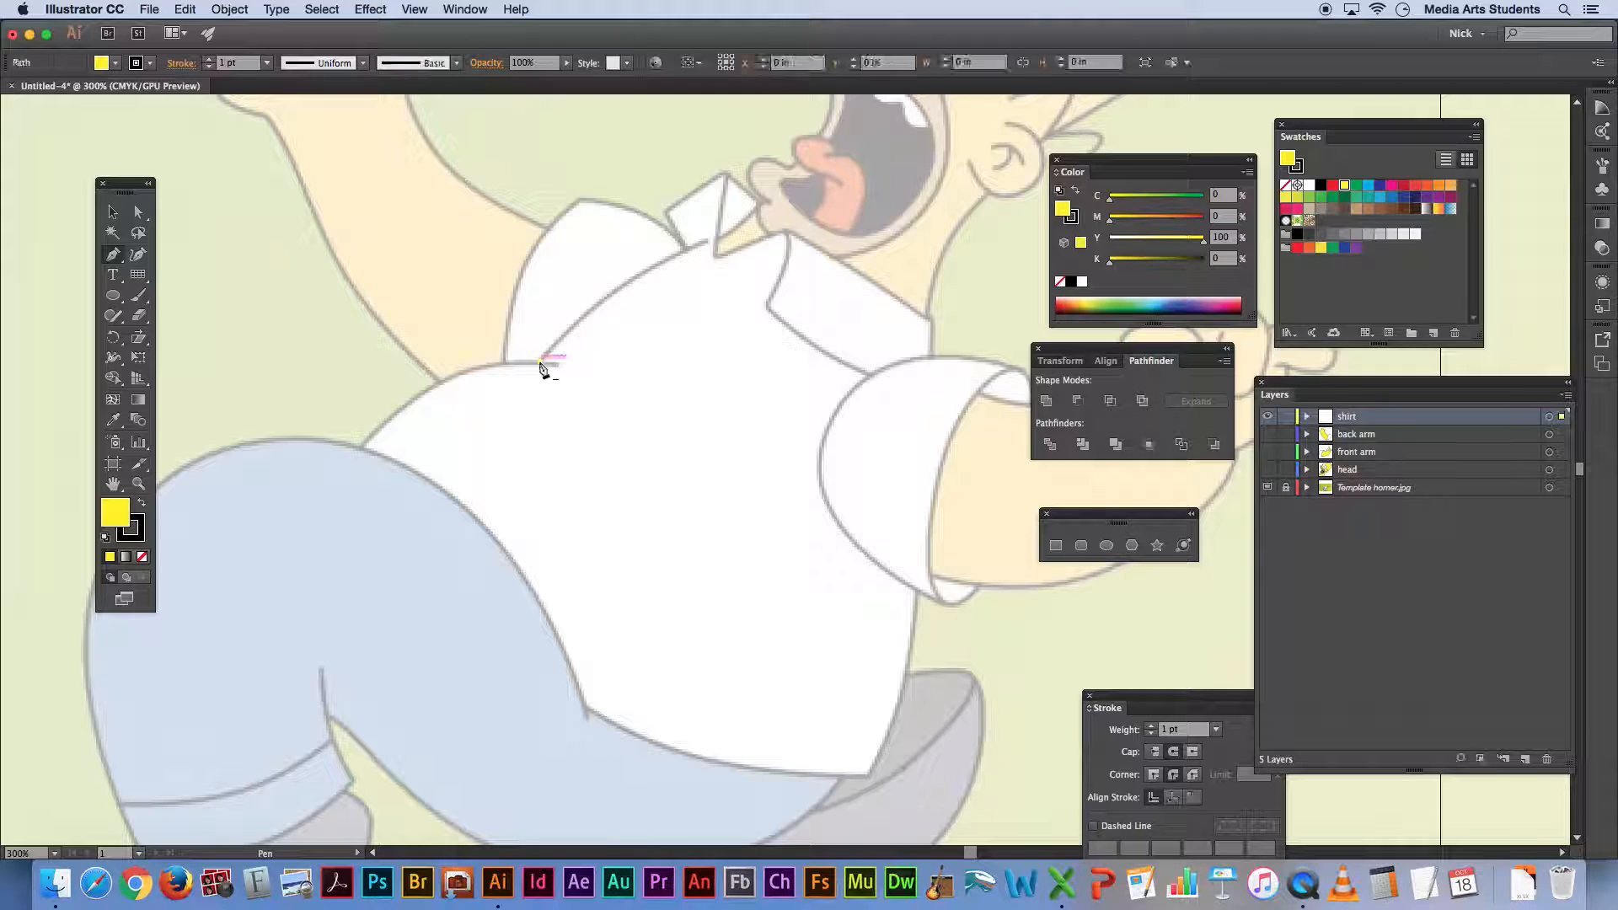
pyautogui.click(358, 449)
pyautogui.moveTo(313, 548); pyautogui.dragTo(301, 564)
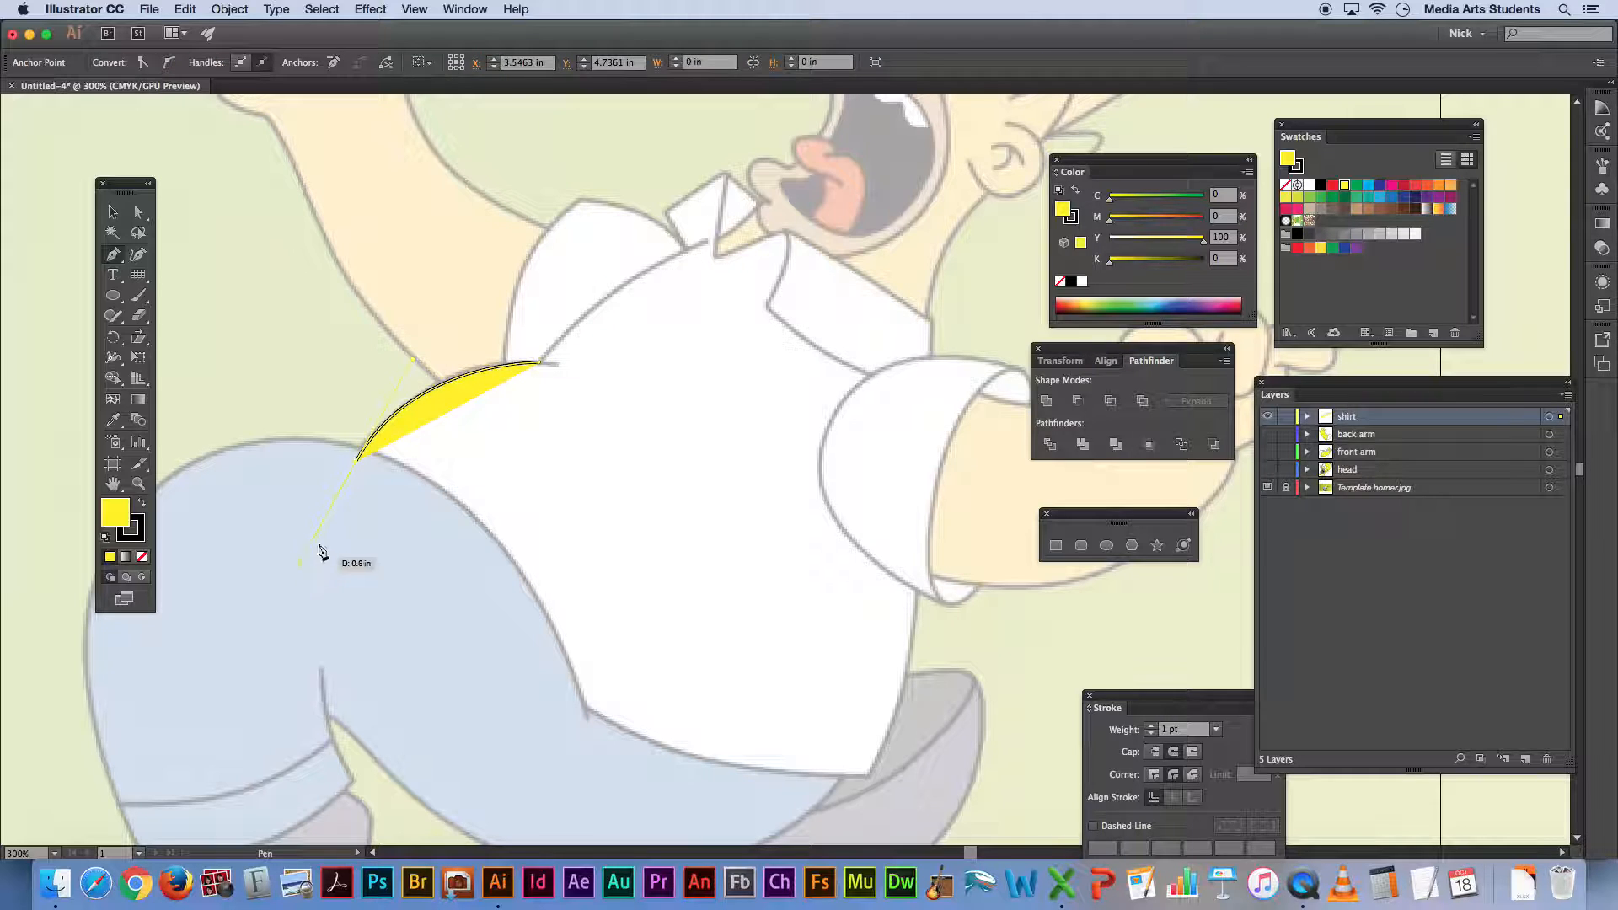
pyautogui.click(357, 461)
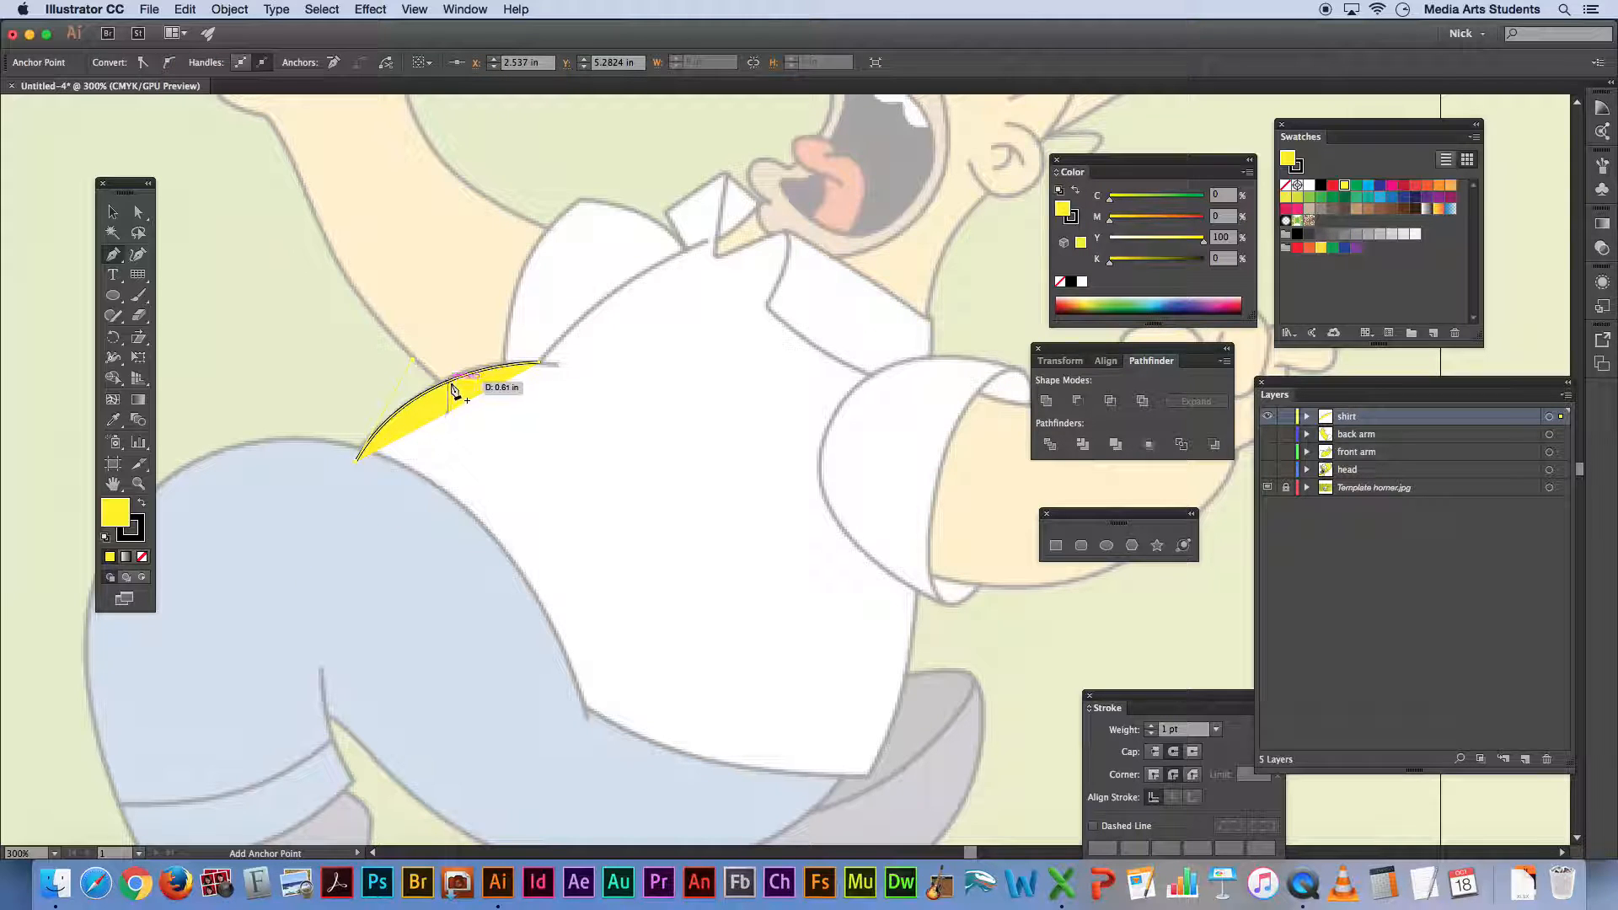
pyautogui.click(142, 559)
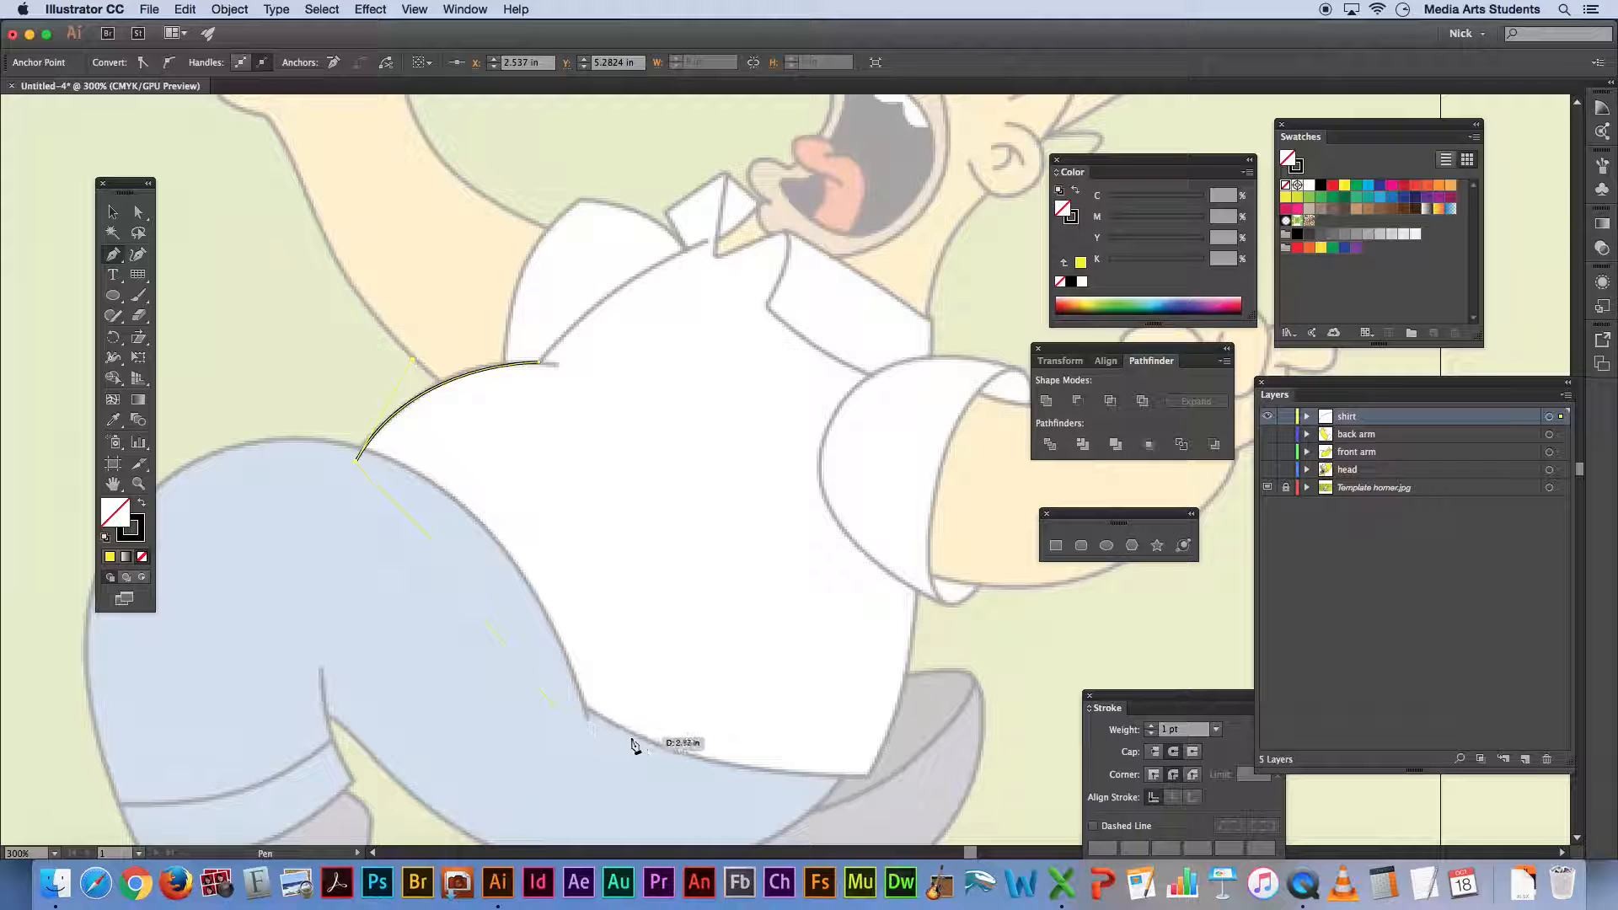
# Continue the shirt outline across the raised thigh and along the hem to the shirt's back lower corner.
pyautogui.moveTo(666, 748); pyautogui.dragTo(800, 784)
pyautogui.click(668, 748)
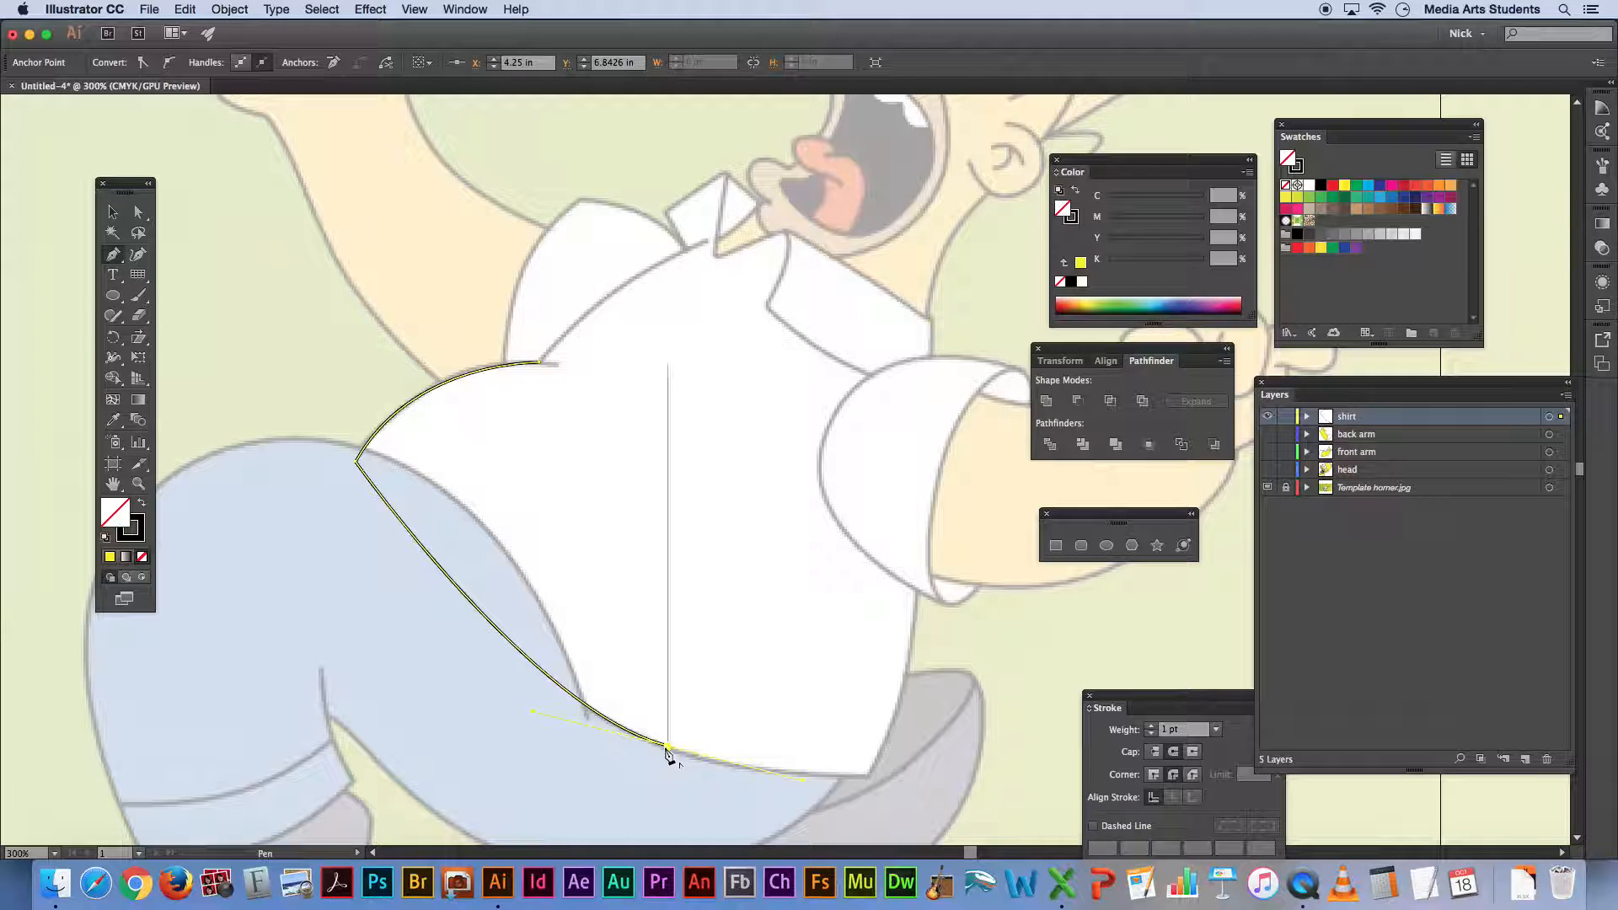
pyautogui.moveTo(868, 774); pyautogui.dragTo(942, 766)
pyautogui.click(869, 774)
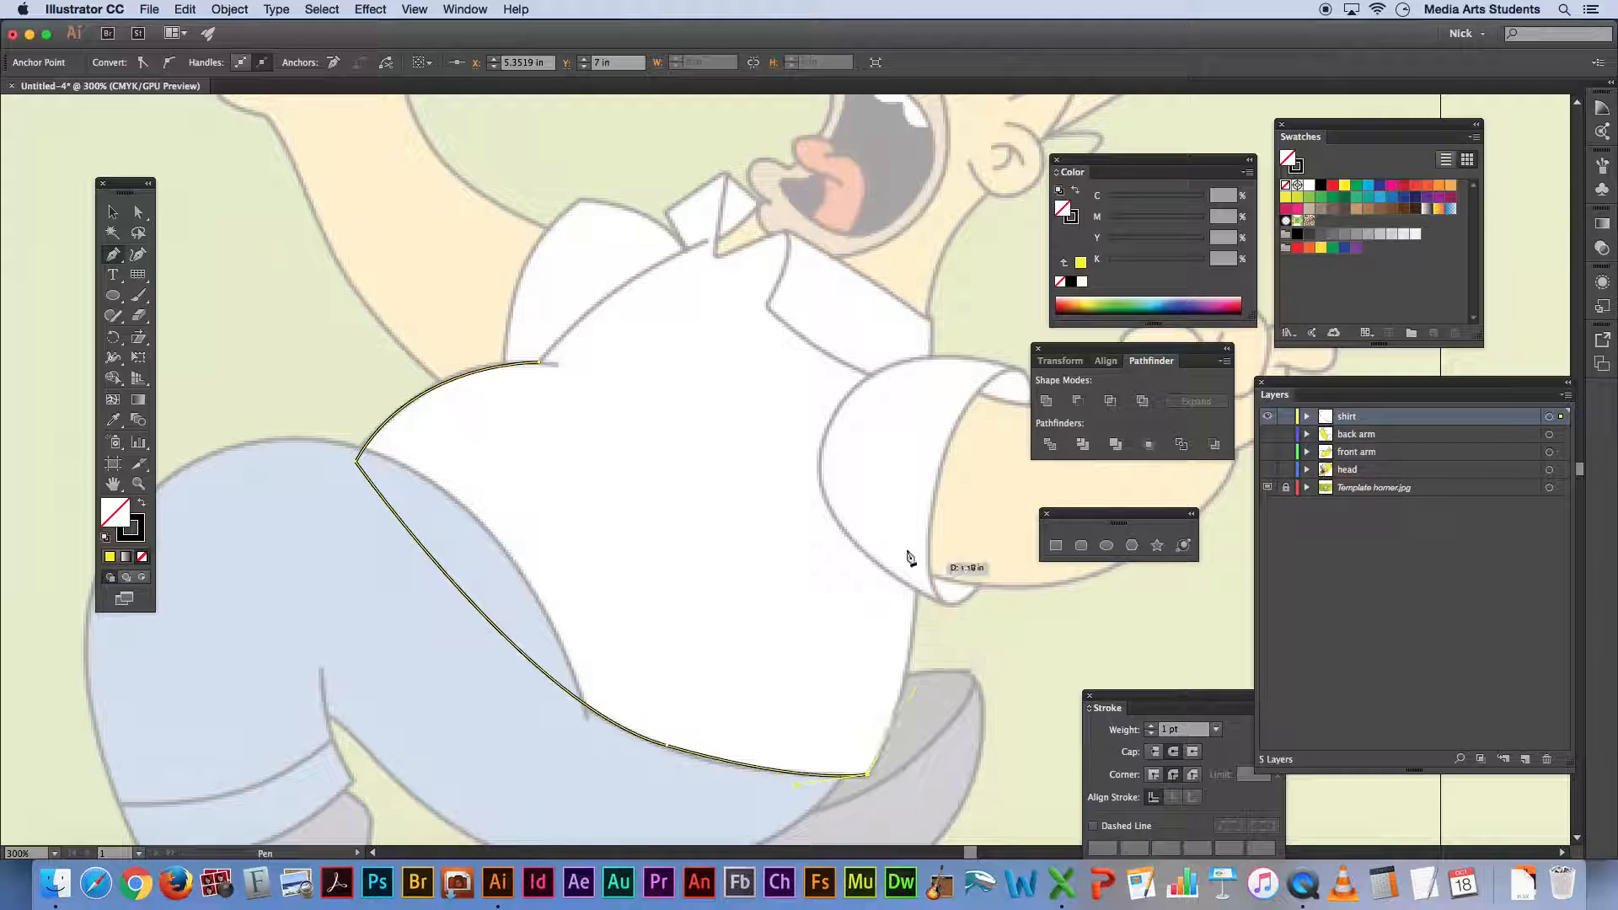
# Change the shirt layer's highlight color to Light Red.
pyautogui.press('space')
pyautogui.moveTo(899, 484); pyautogui.dragTo(784, 545)
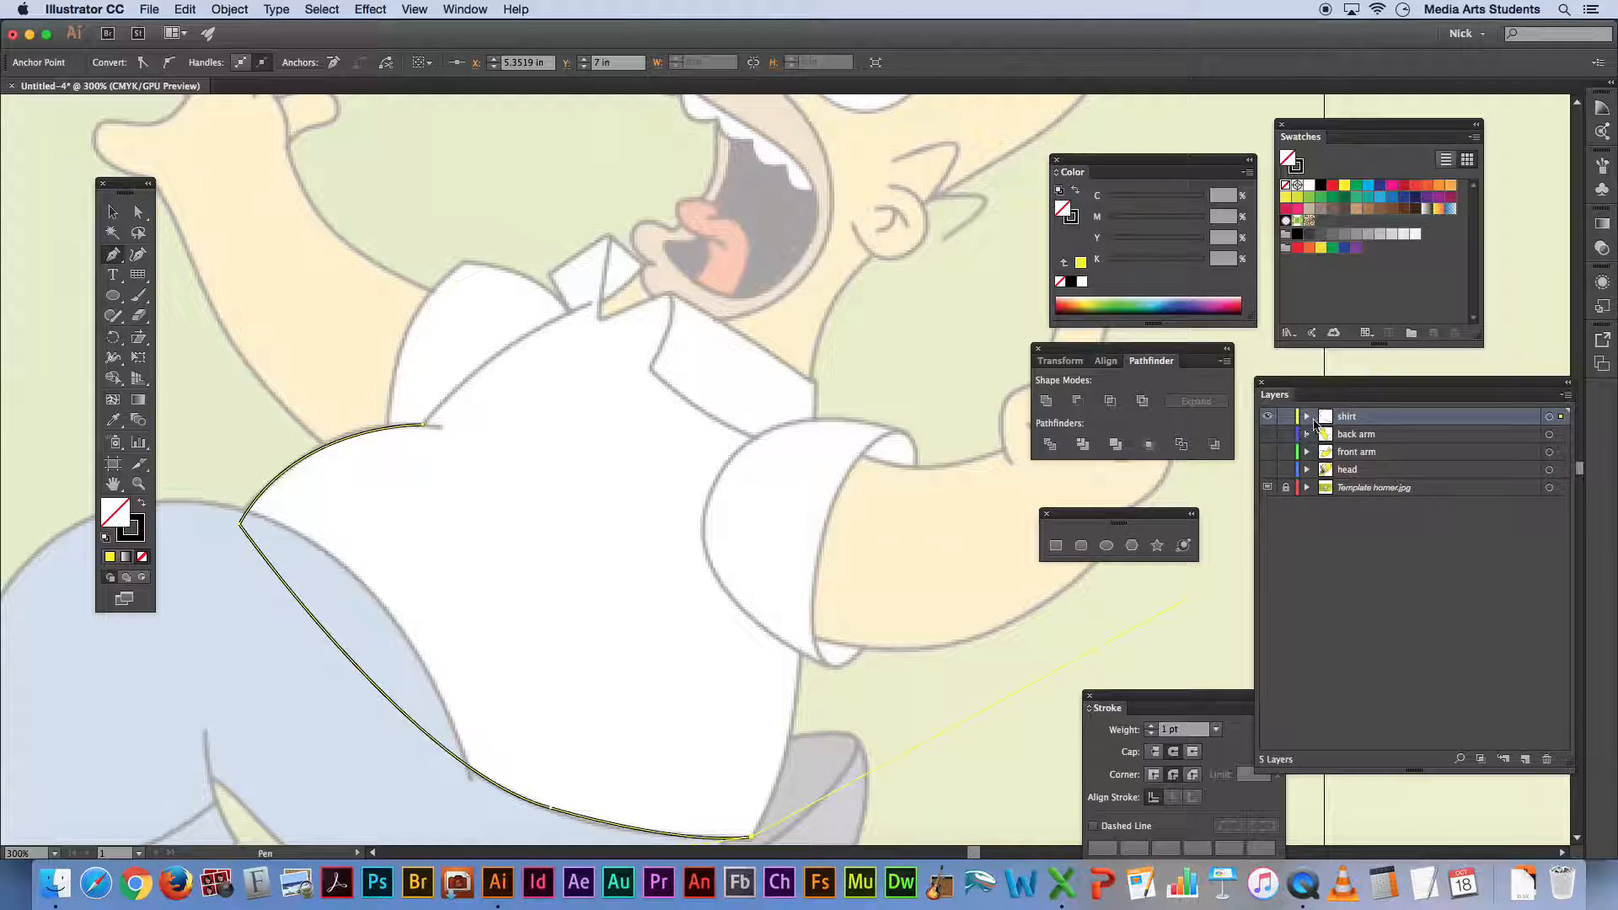
pyautogui.doubleClick(1323, 417)
pyautogui.click(363, 190)
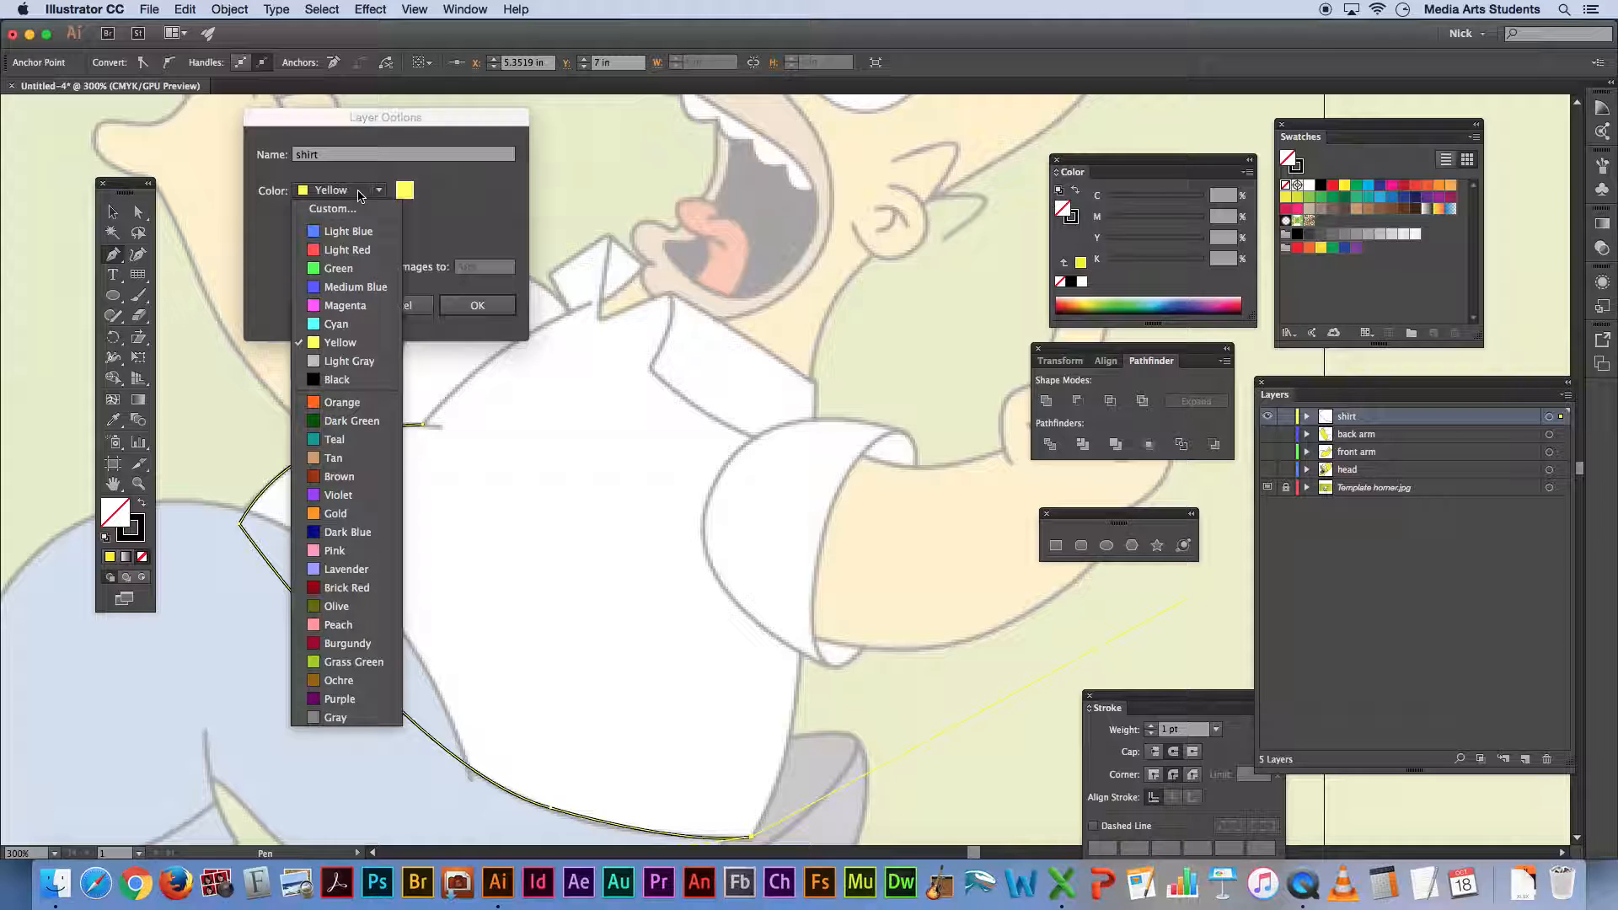
pyautogui.click(363, 251)
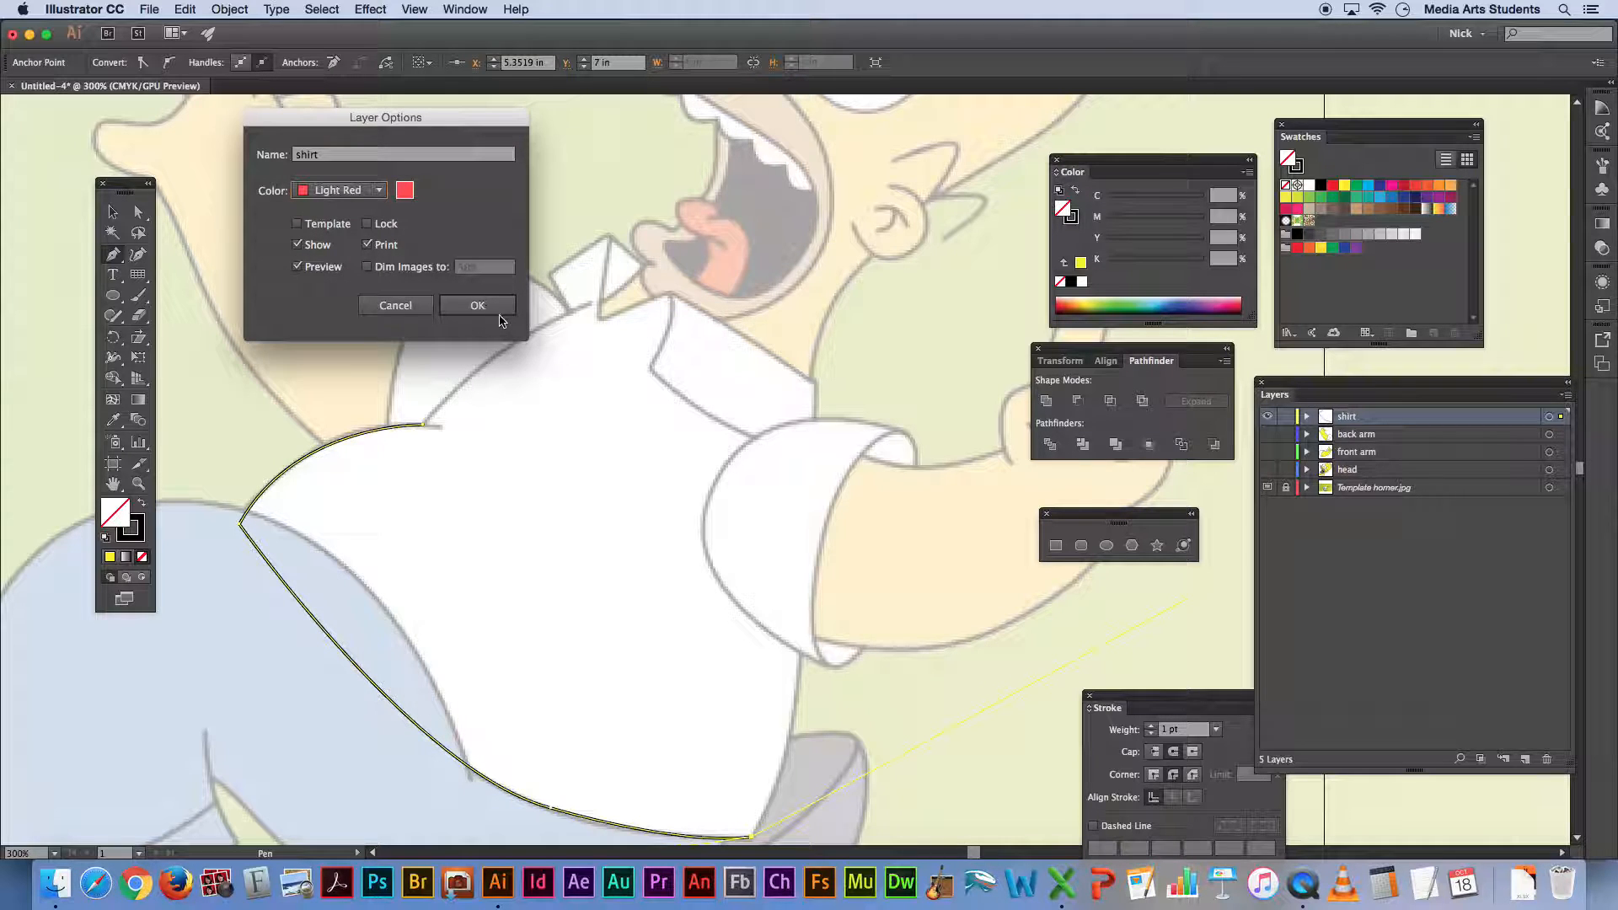
pyautogui.click(497, 311)
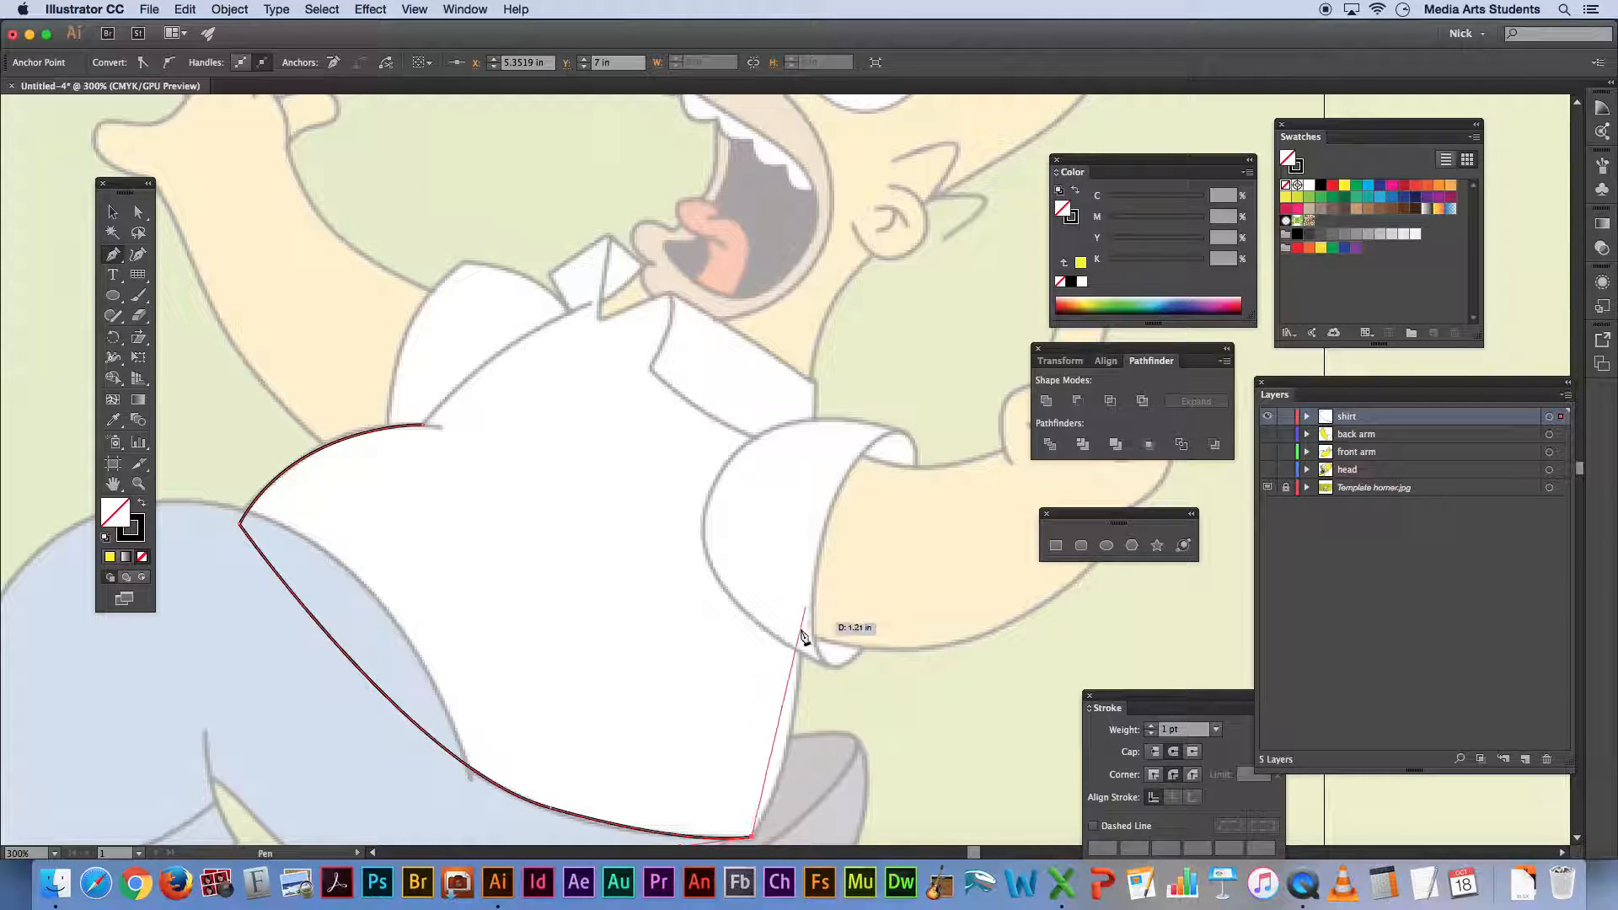
# Trace the shirt's back edge upward, passing through the front arm's sleeve, to the back corner of the collar.
pyautogui.moveTo(794, 624); pyautogui.dragTo(785, 477)
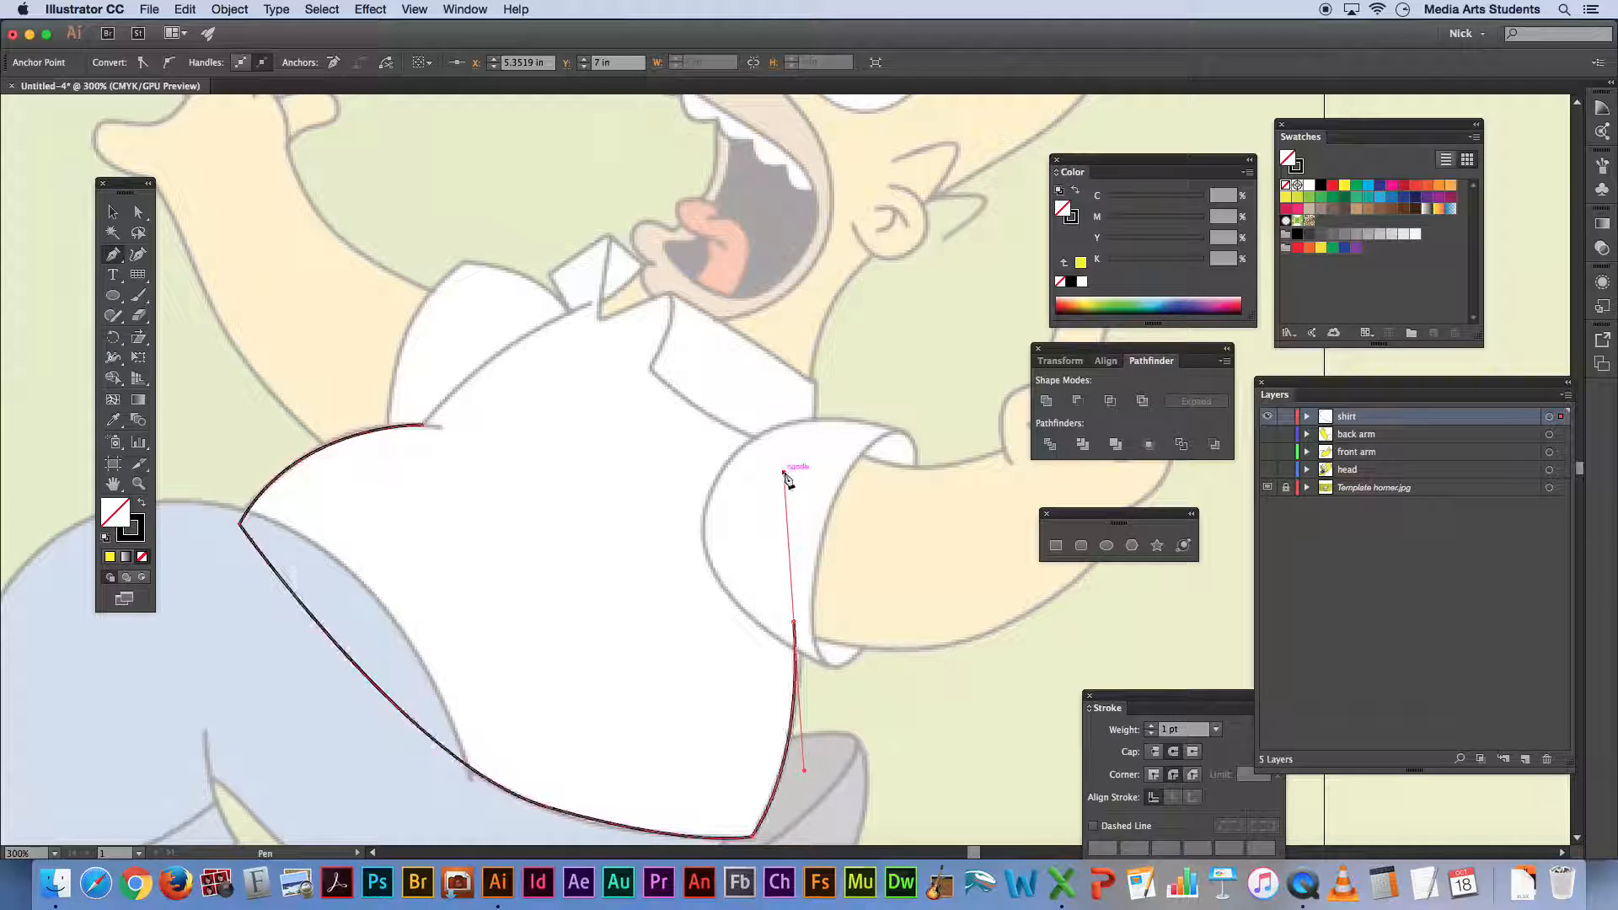
pyautogui.click(794, 623)
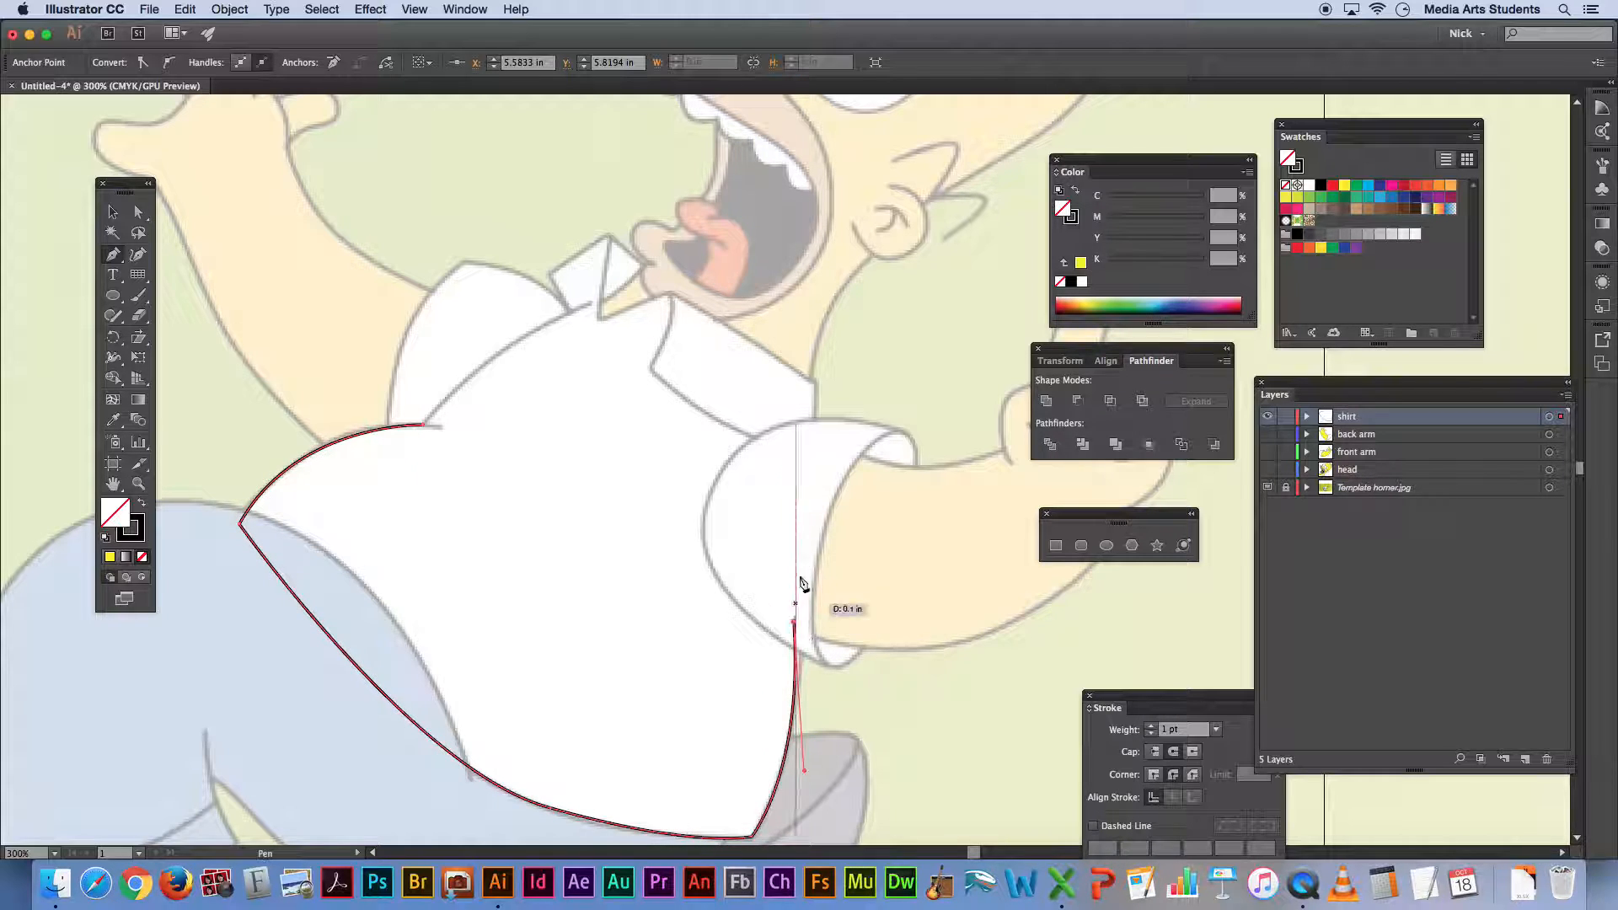
pyautogui.click(814, 430)
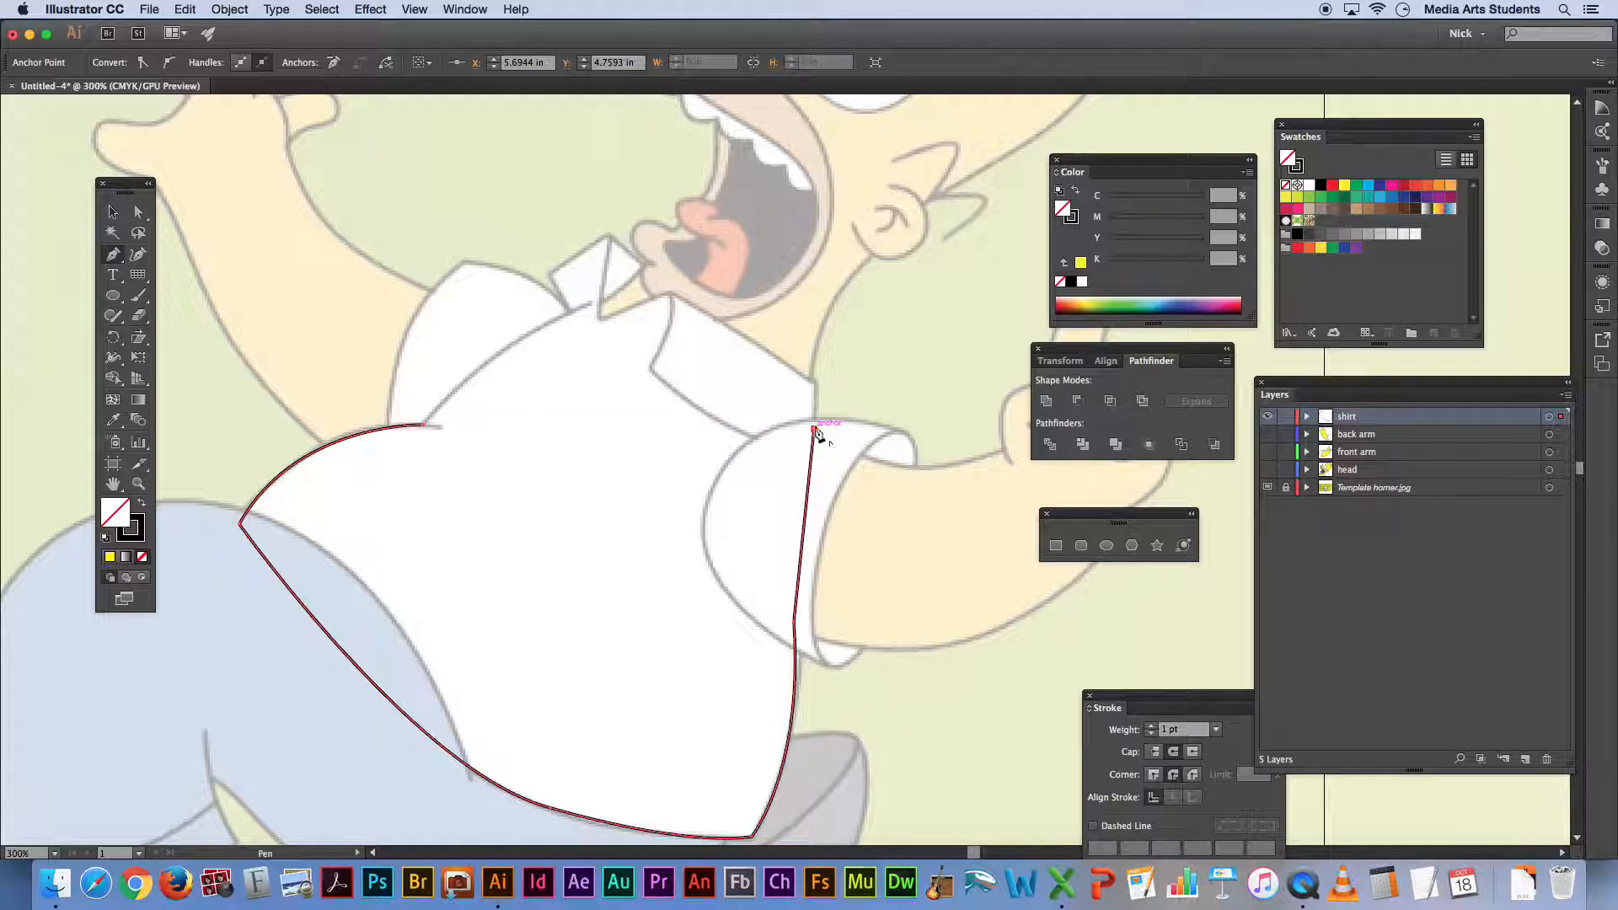
pyautogui.moveTo(814, 430); pyautogui.dragTo(814, 391)
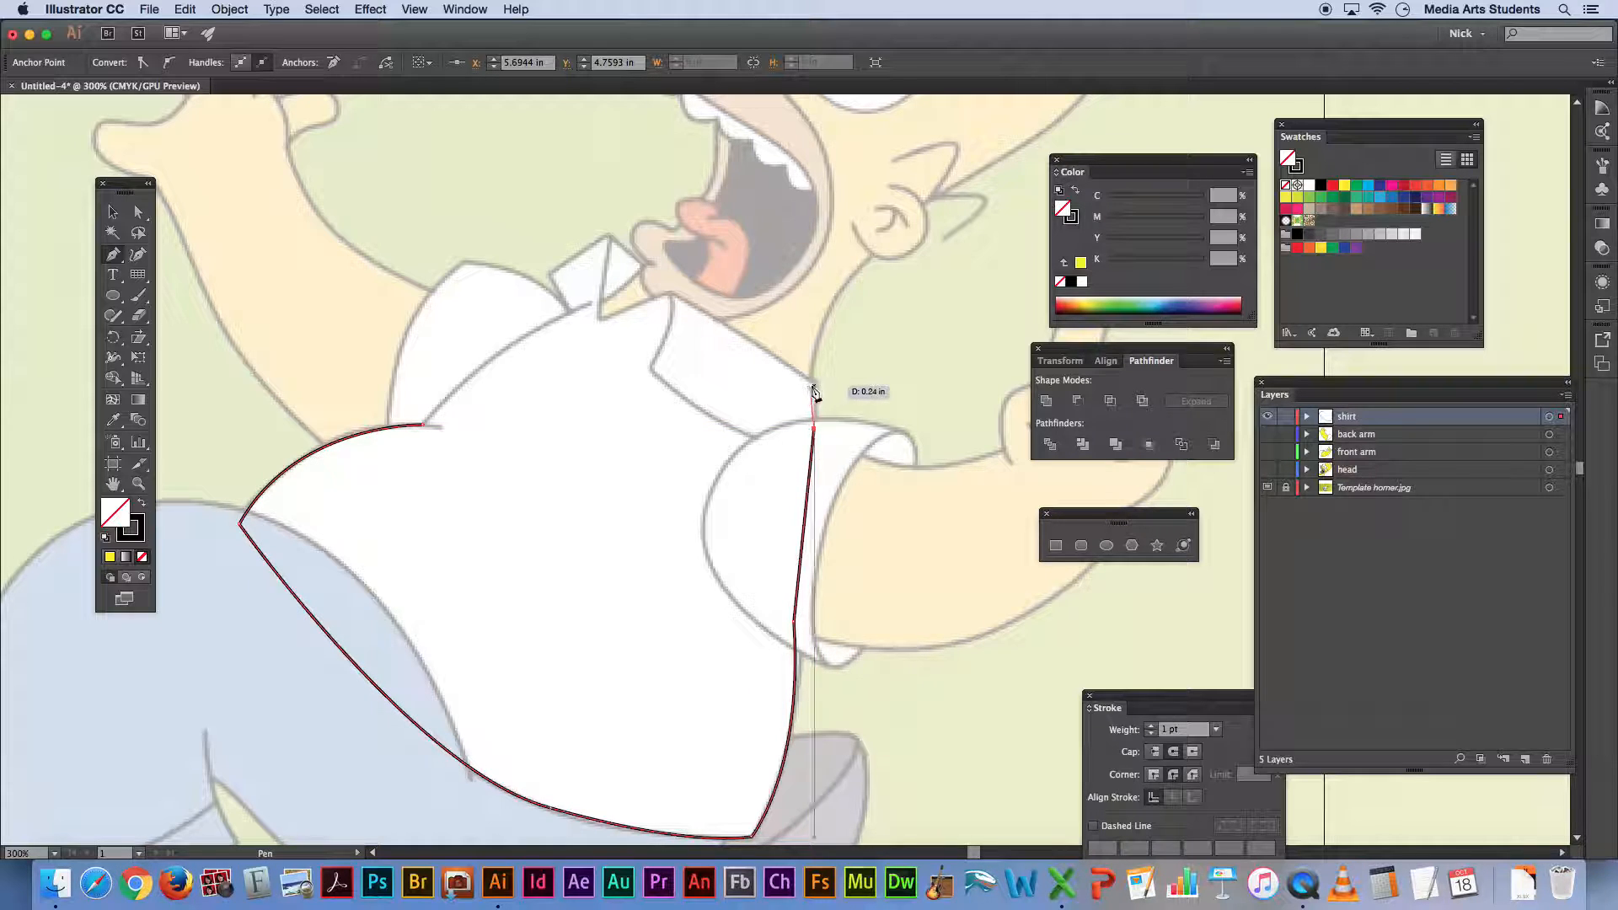
pyautogui.click(814, 381)
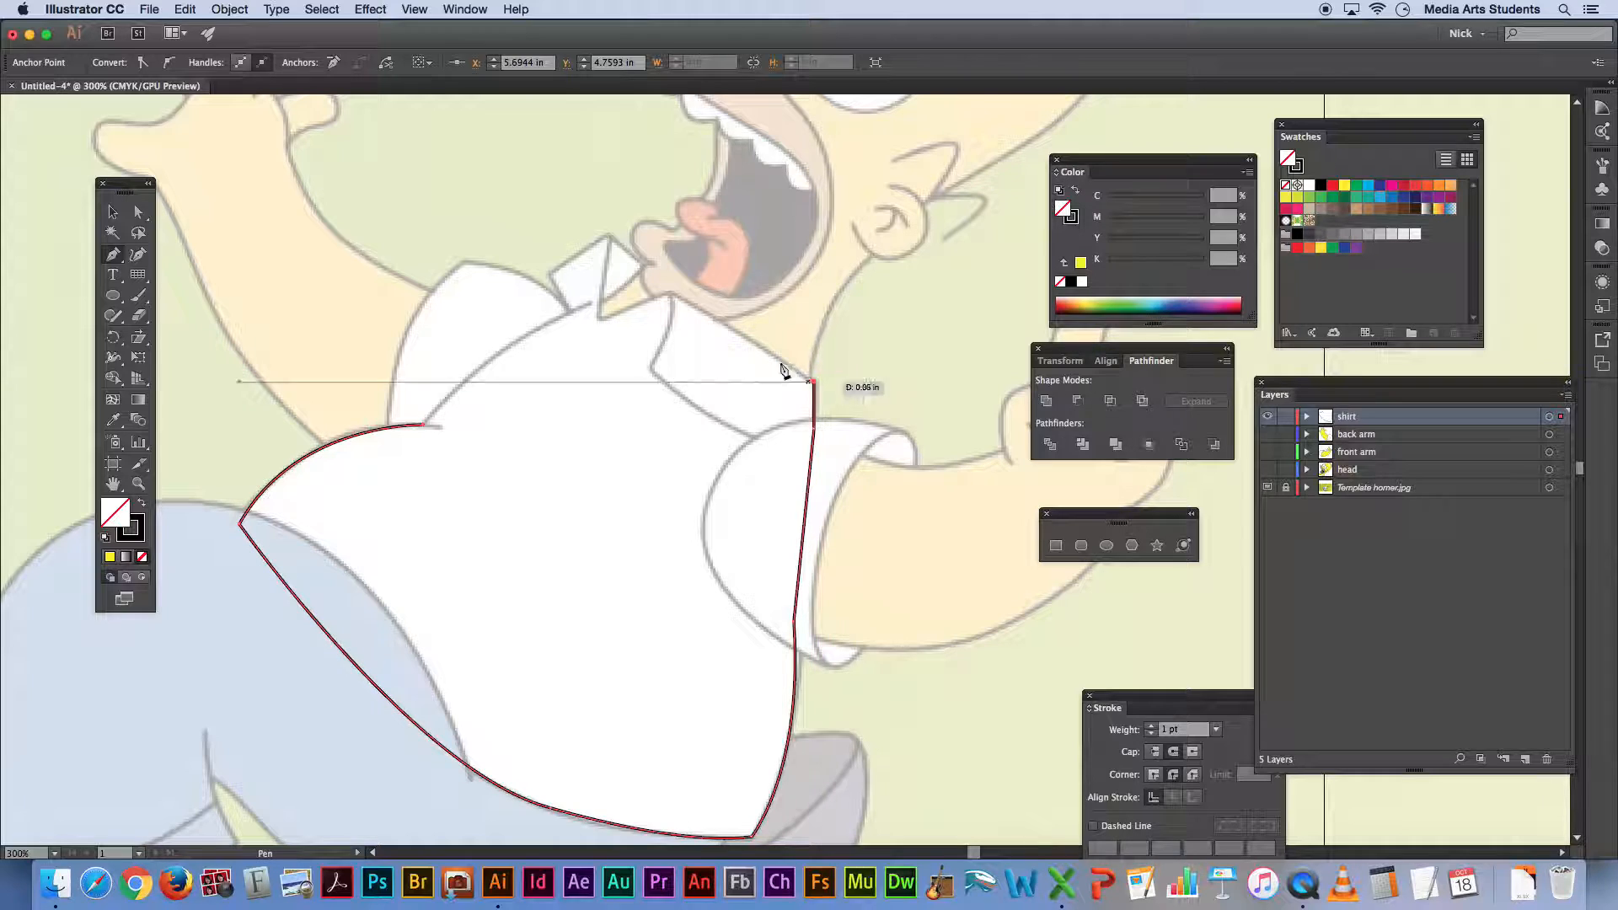
# Extend the shirt outline along the collar's top edge, down into the neck opening and up to the front flap's tip.
pyautogui.click(683, 299)
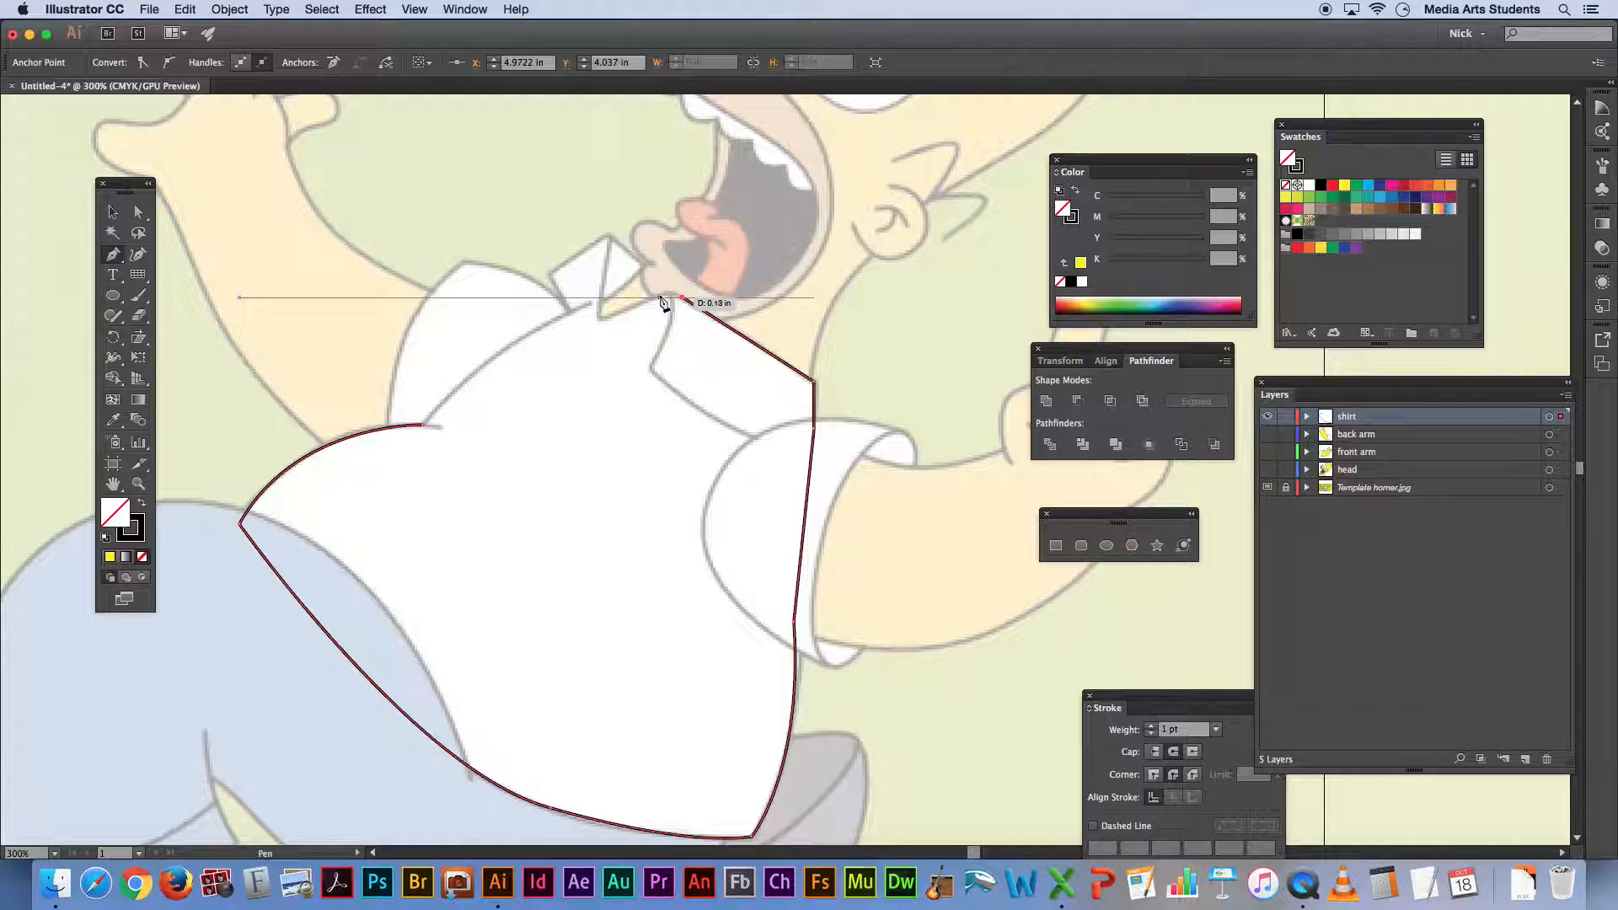
pyautogui.click(650, 301)
pyautogui.click(656, 304)
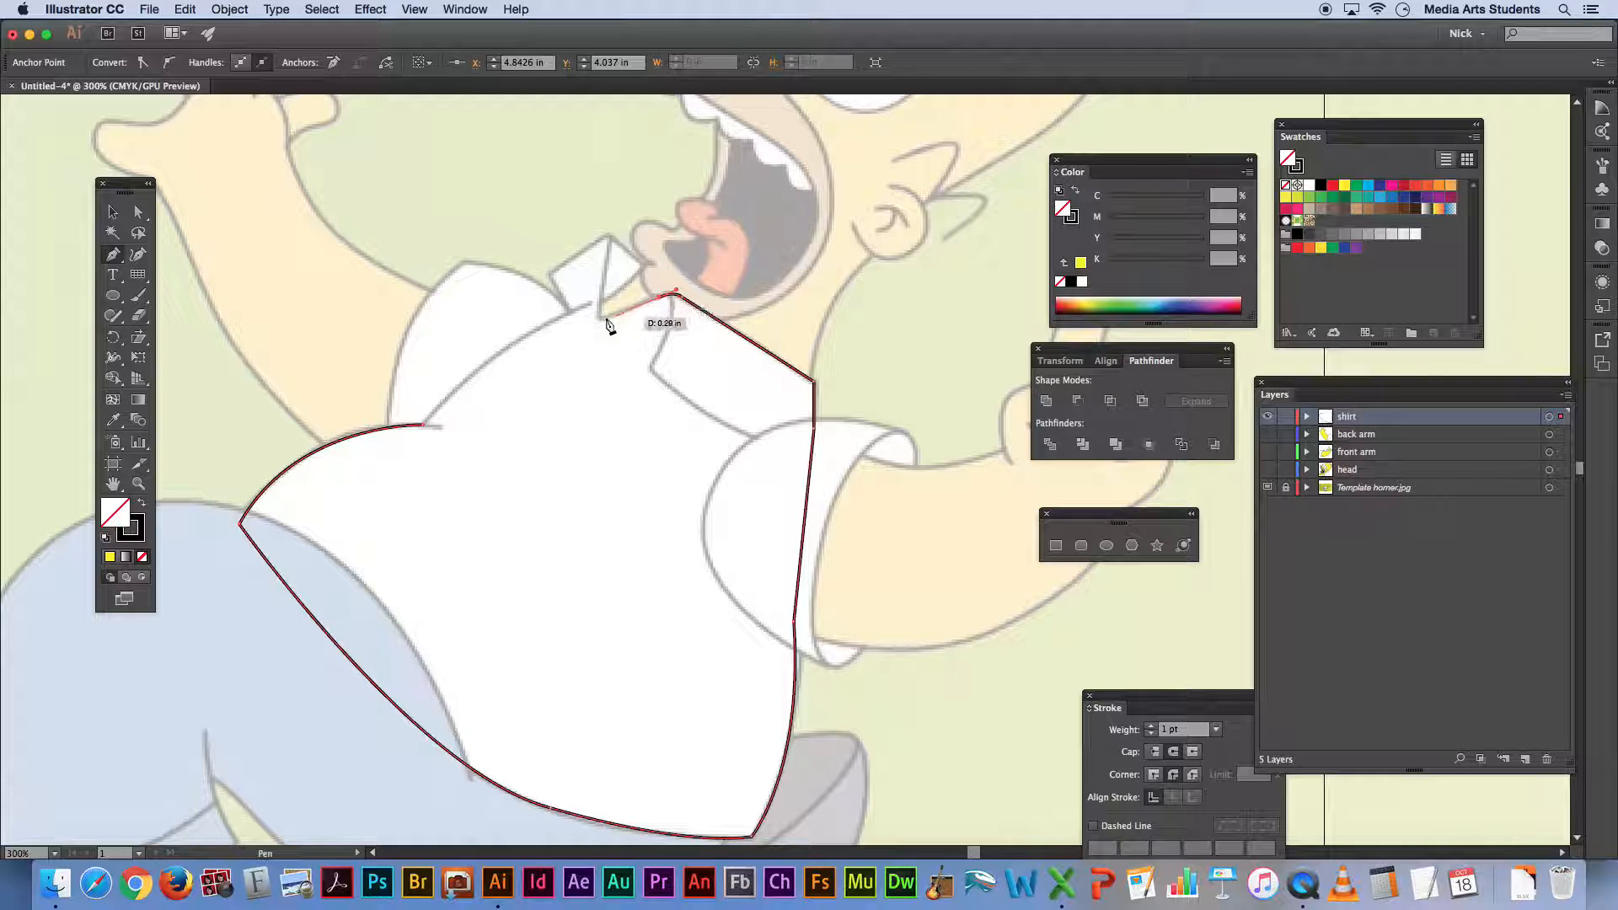
pyautogui.click(600, 318)
pyautogui.click(604, 242)
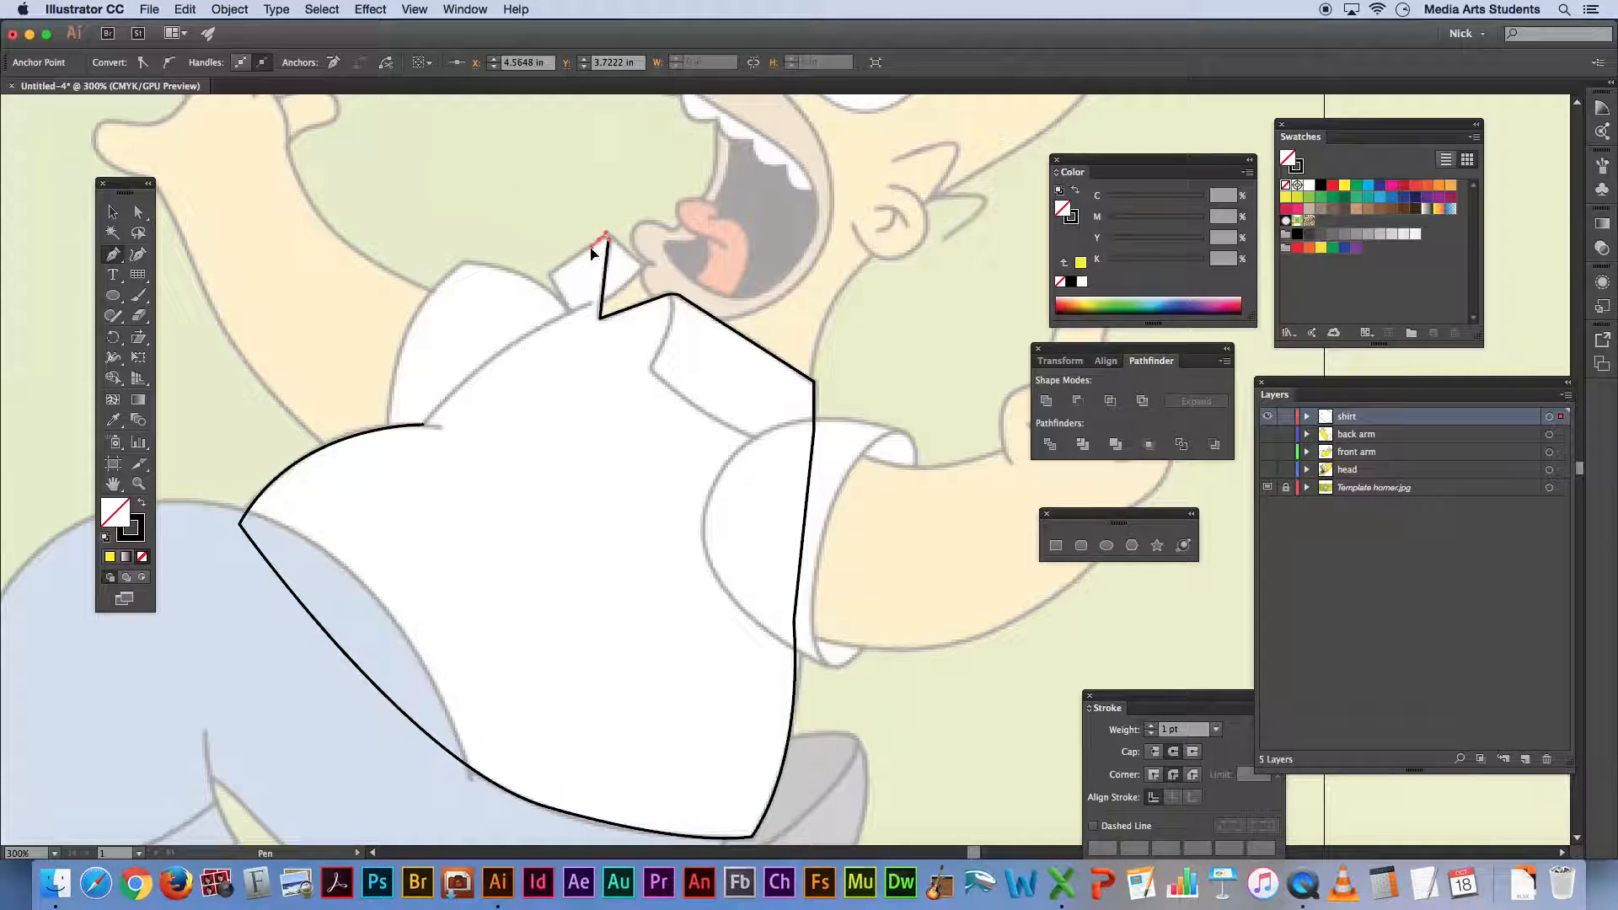
# Trace the collar's front flap and the shoulder curve to close the shirt outline at its starting point, and deselect it.
pyautogui.moveTo(588, 255); pyautogui.dragTo(590, 252)
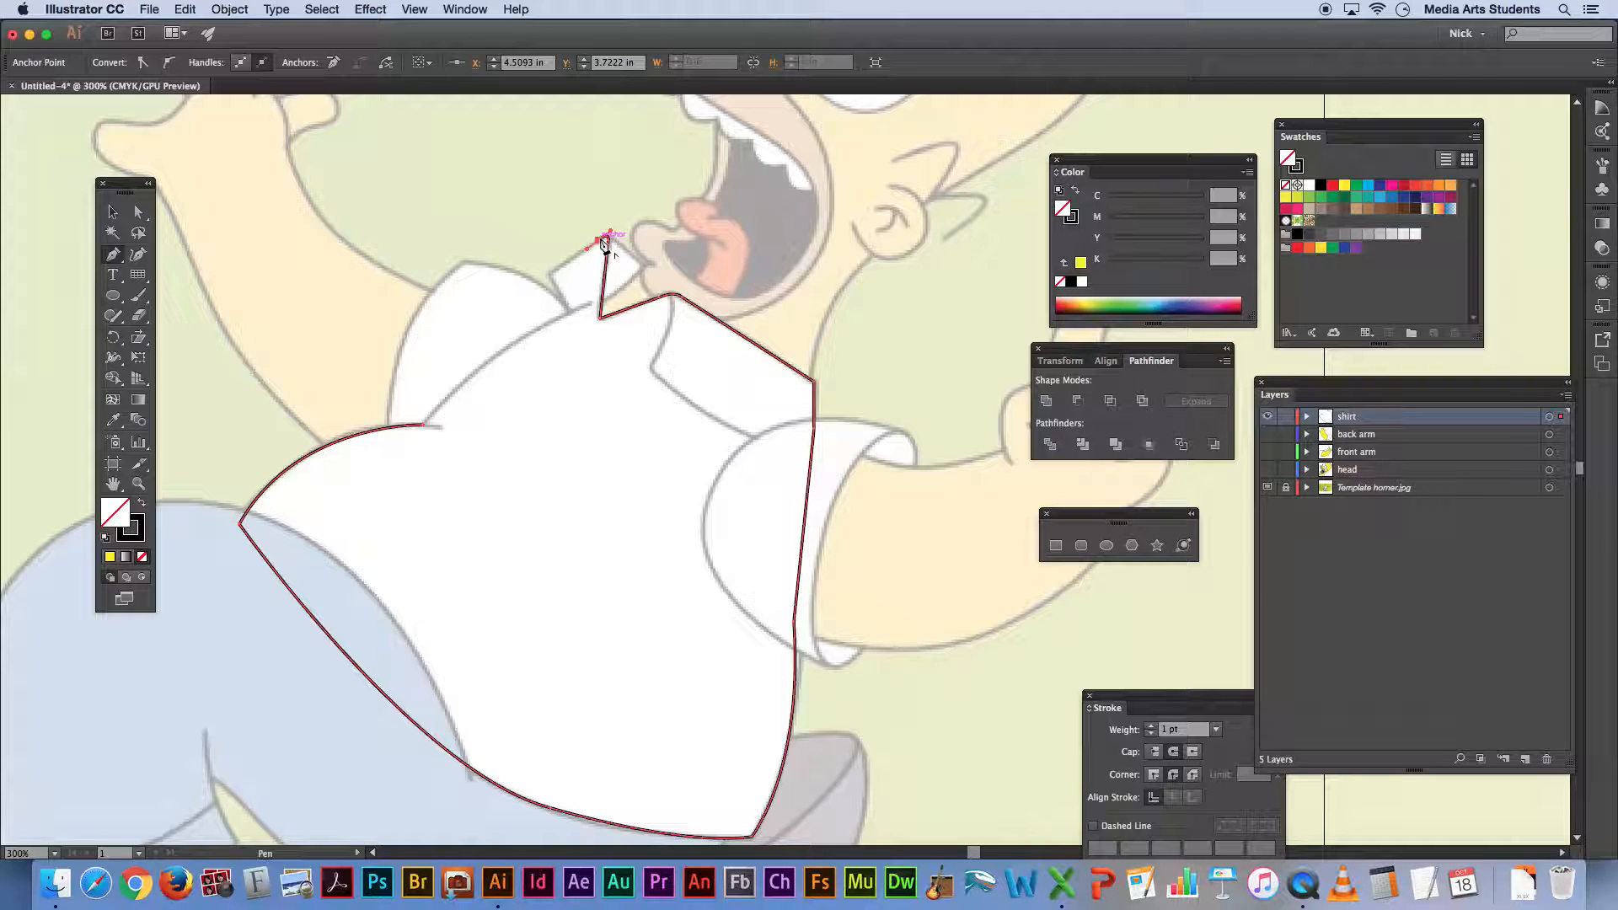
pyautogui.click(551, 273)
pyautogui.press('super+z')
pyautogui.moveTo(551, 282); pyautogui.dragTo(563, 301)
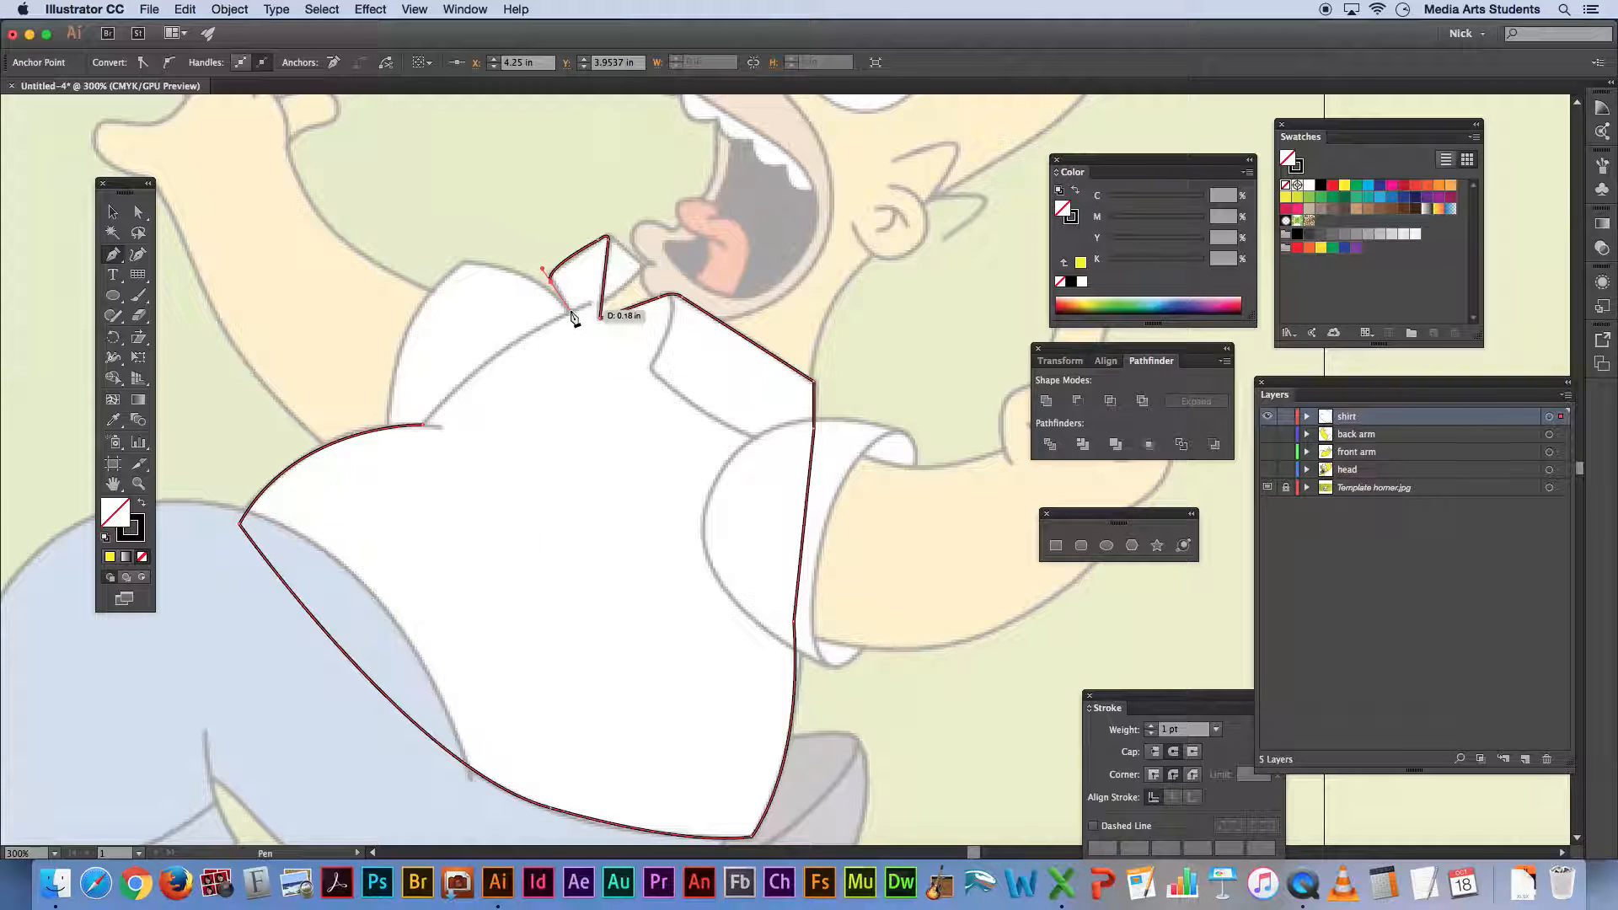
pyautogui.click(569, 309)
pyautogui.moveTo(426, 428); pyautogui.dragTo(399, 482)
pyautogui.click(113, 211)
pyautogui.click(490, 152)
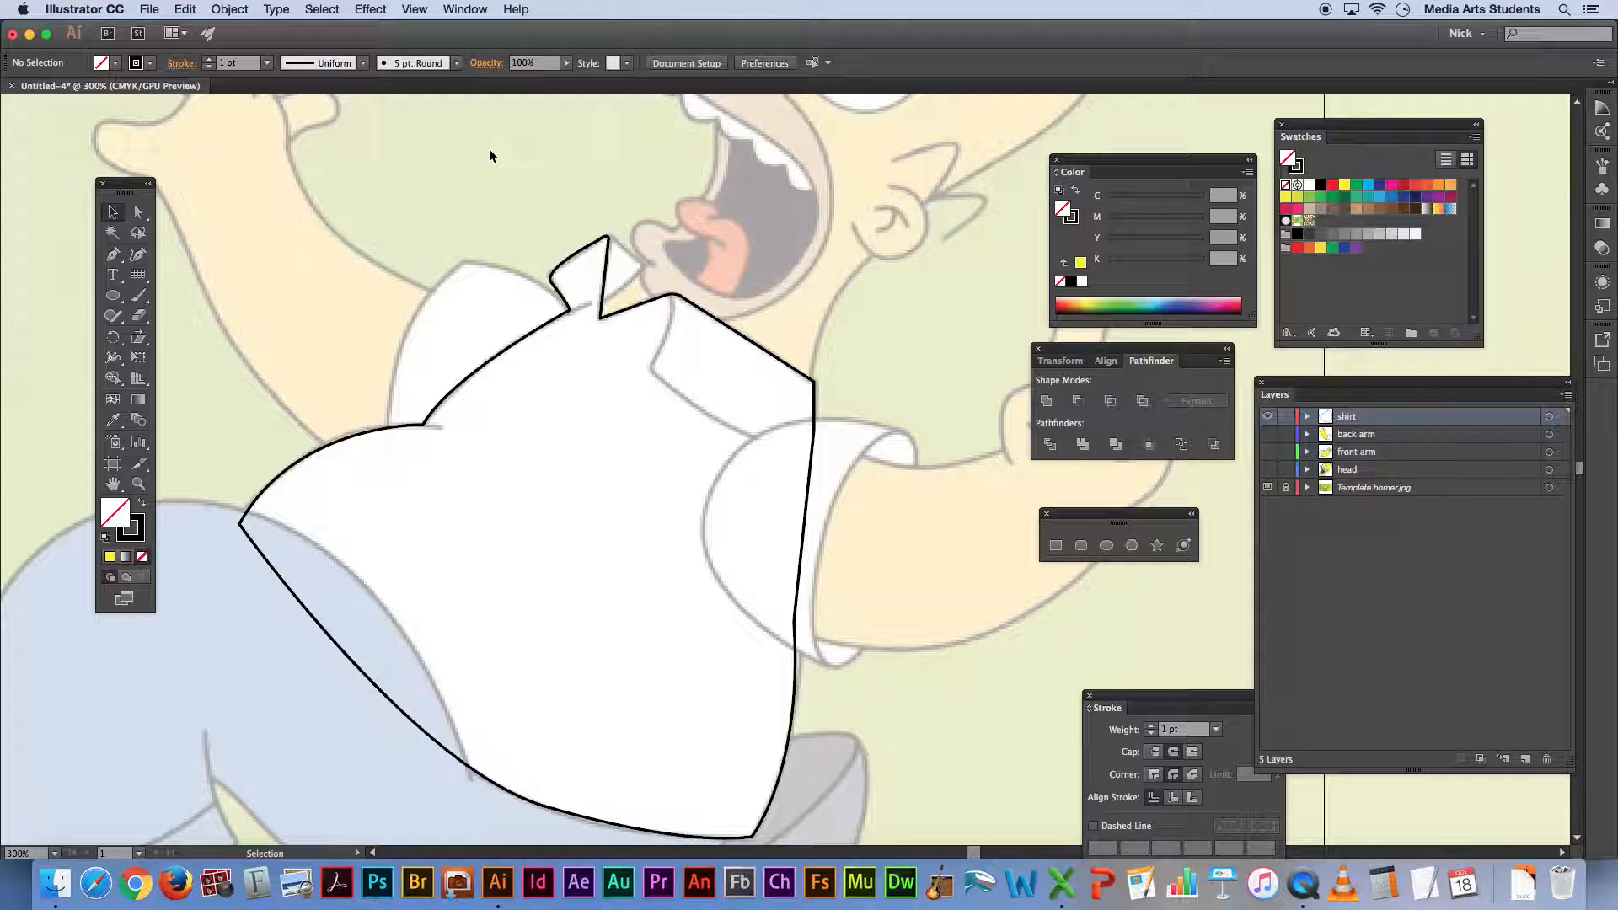
# Draw two short crease strokes with the Pen tool, one at the base of the collar's front flap and one at the shirt's belly fold.
pyautogui.press('super+equal')
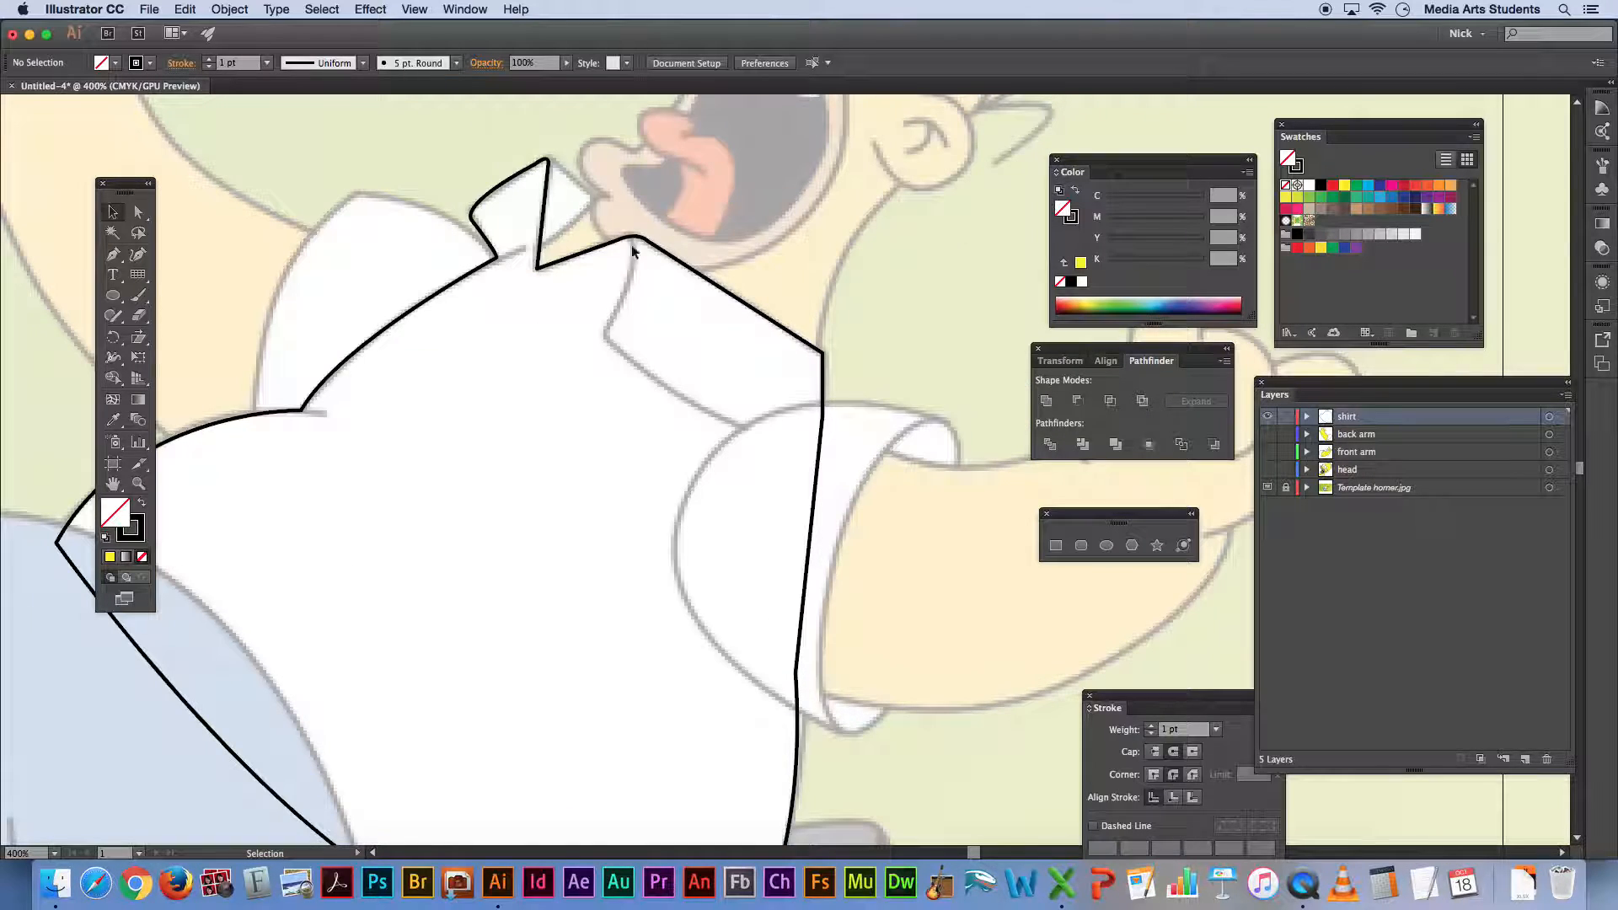
pyautogui.click(109, 257)
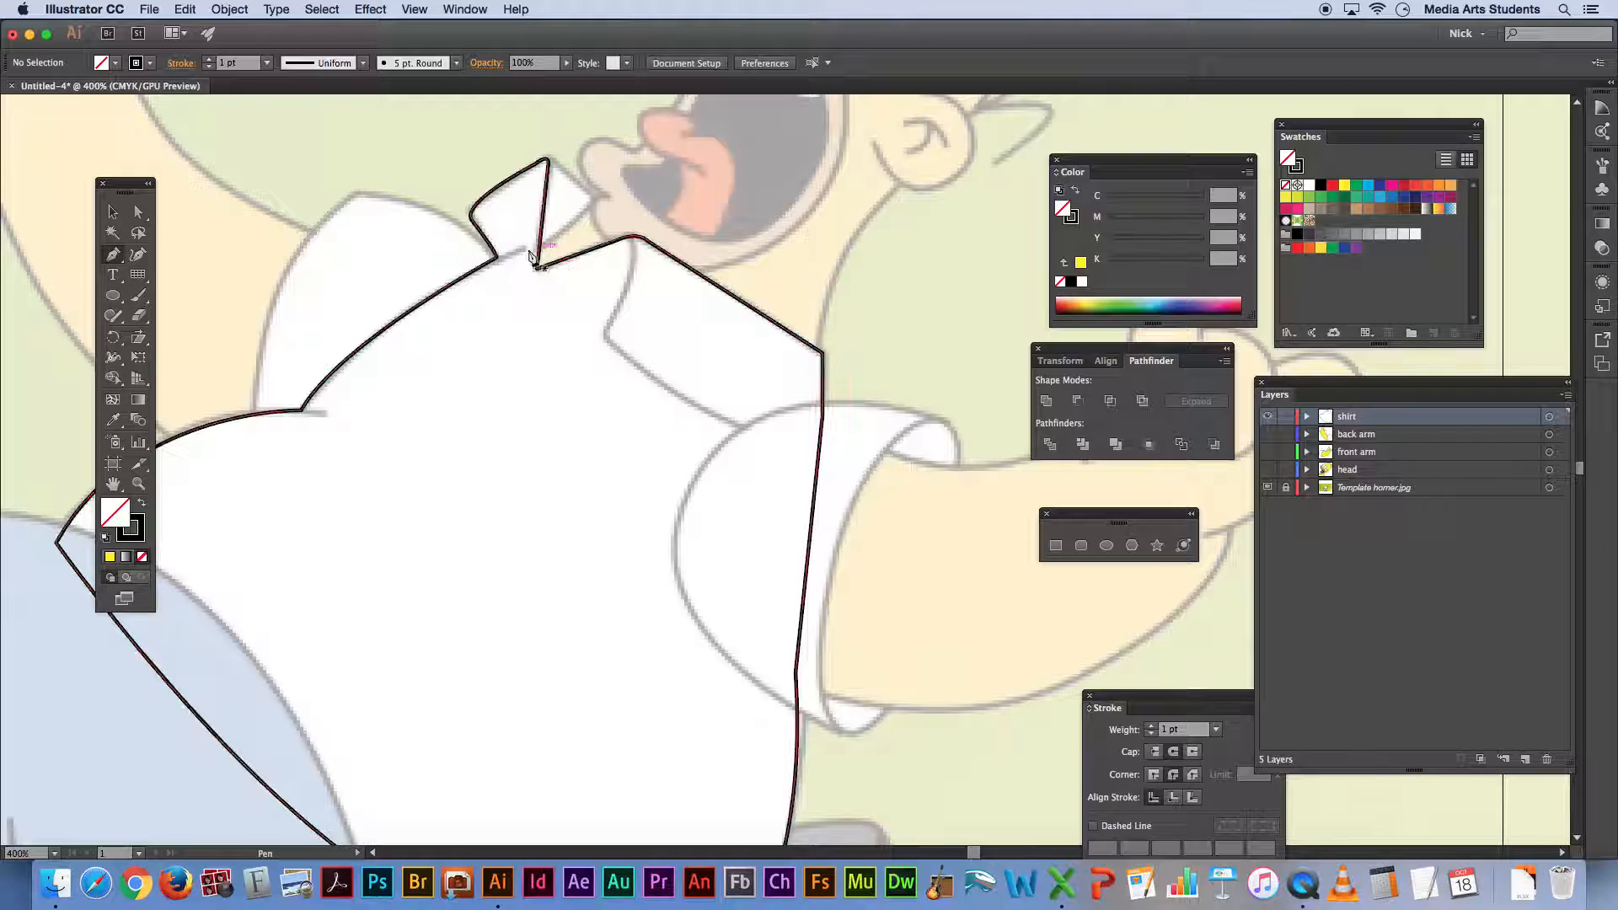
pyautogui.click(525, 248)
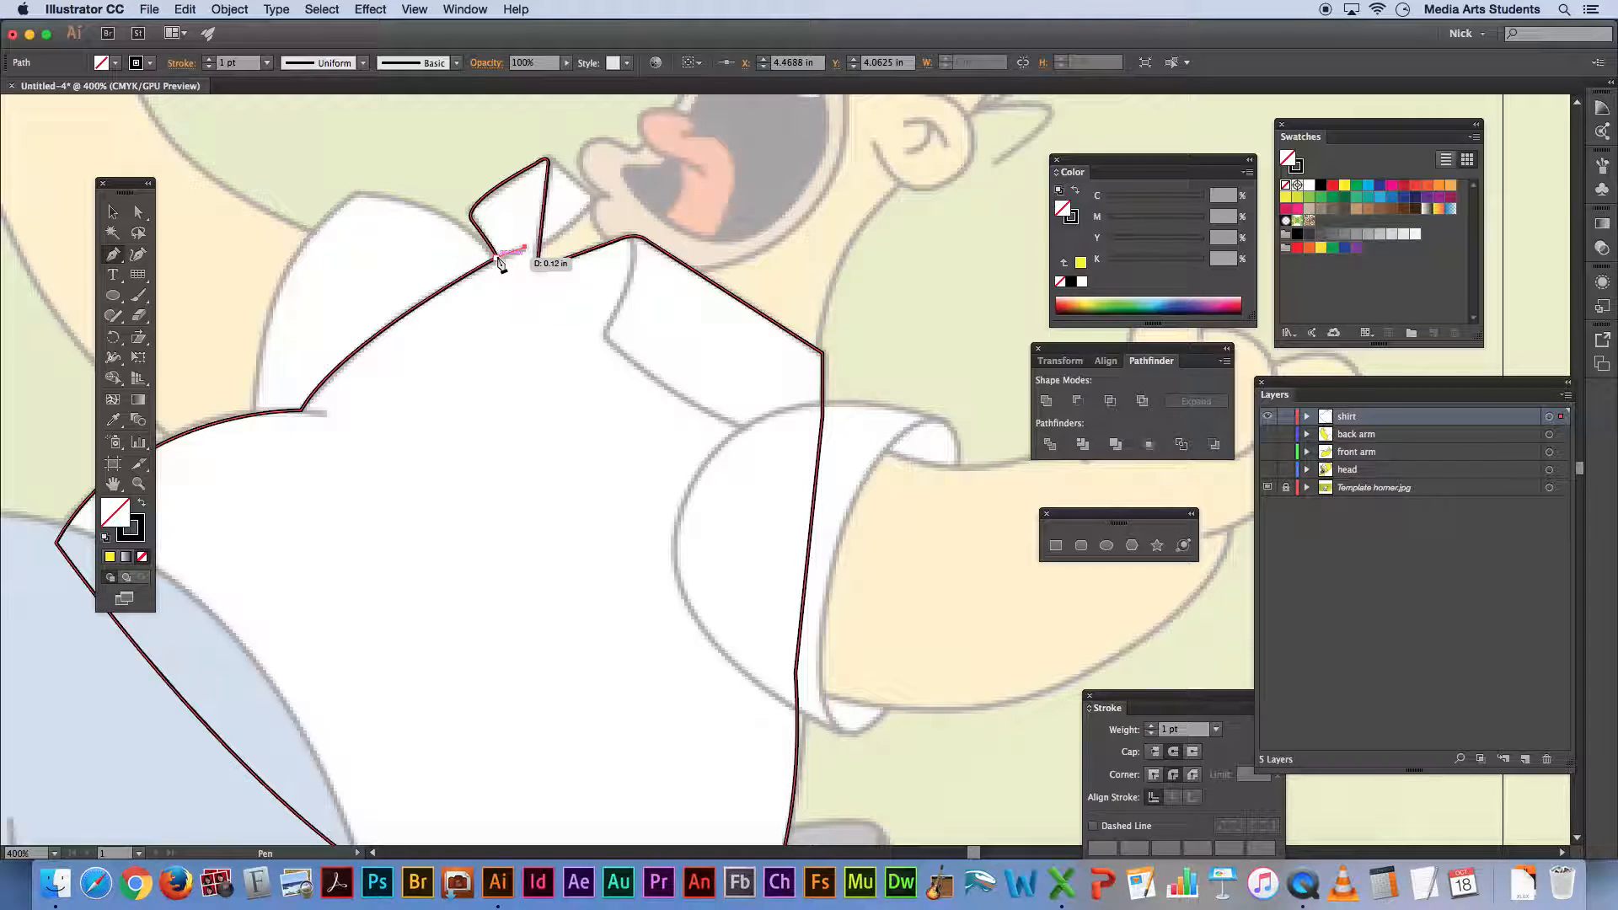
pyautogui.click(495, 257)
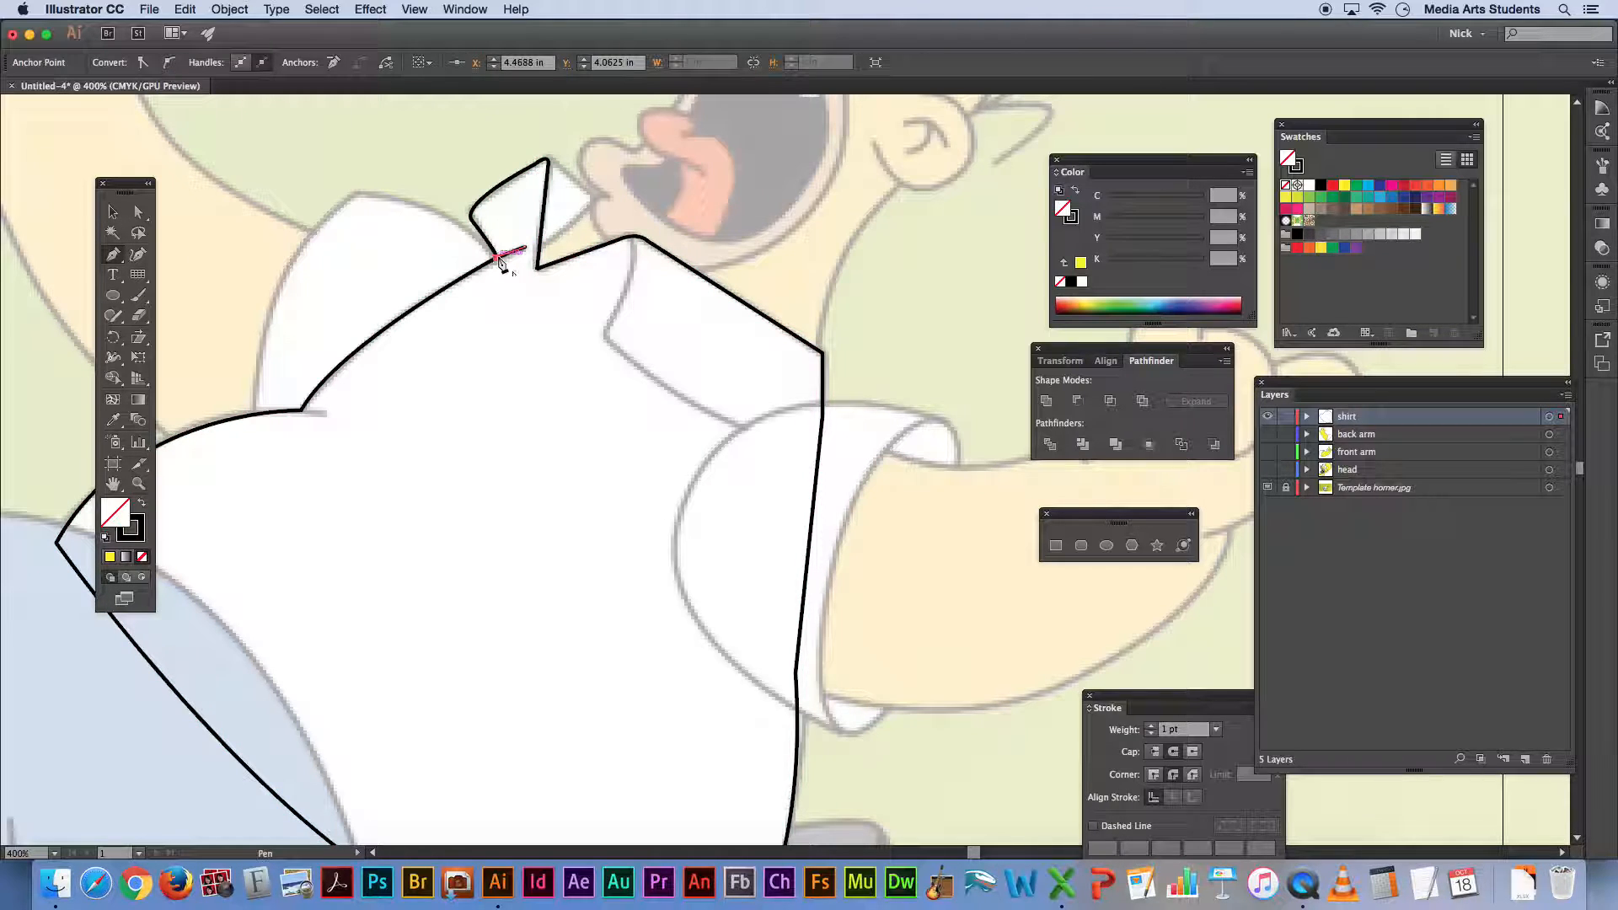
pyautogui.click(303, 411)
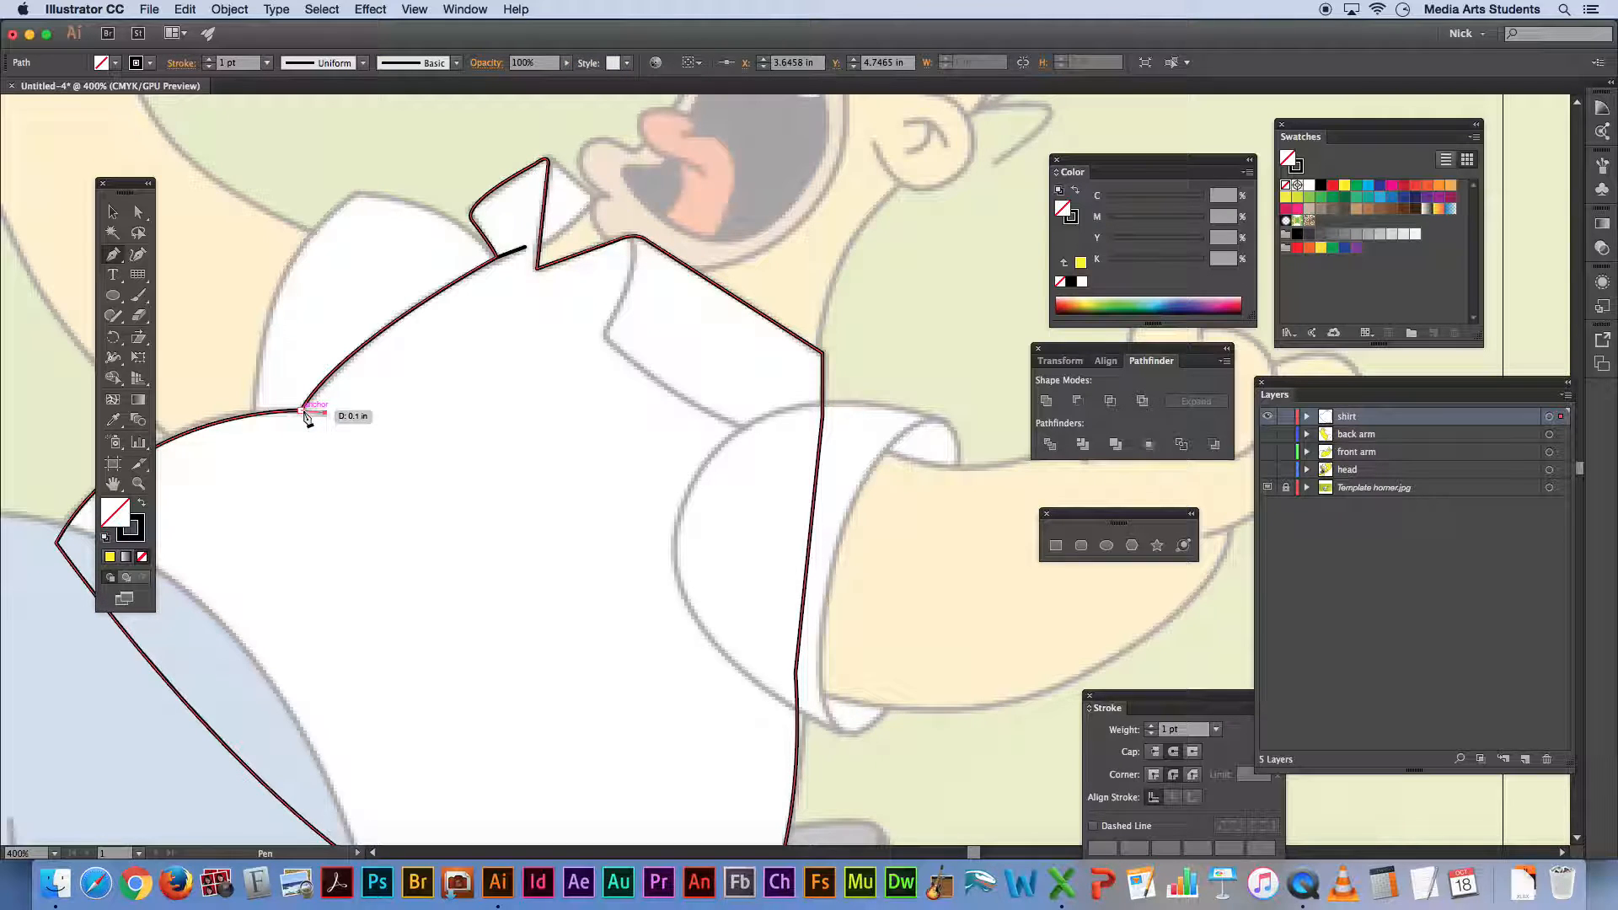
pyautogui.click(302, 411)
pyautogui.press('Escape')
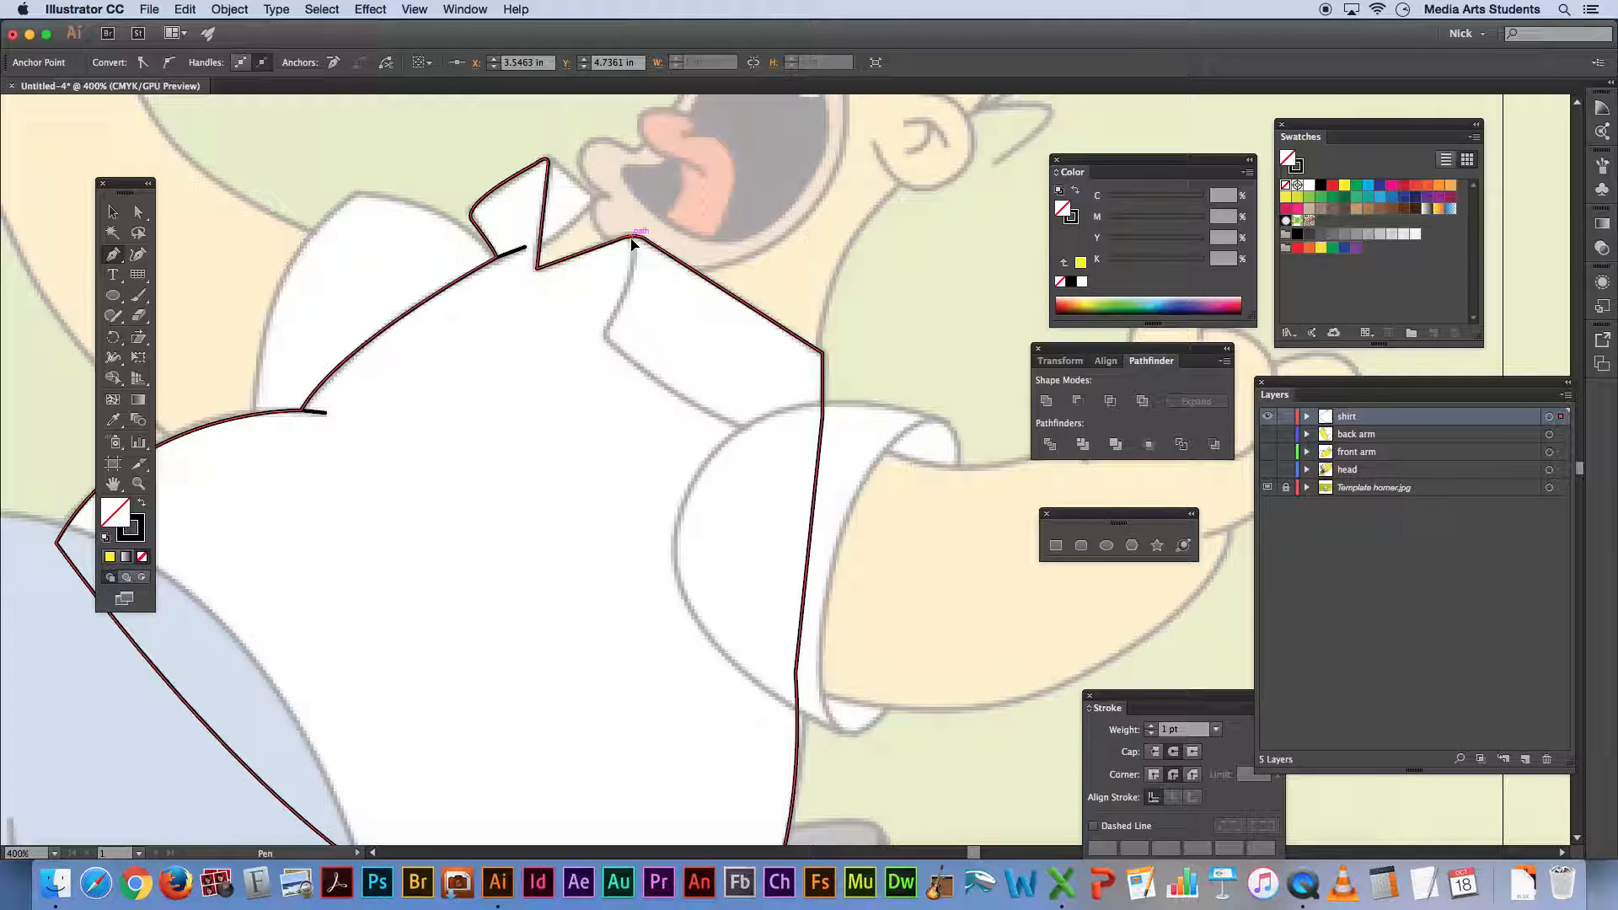
# Trace the back collar flap's inner edge from the collar's peak down around its tip and along to the sleeve area, and deselect it.
pyautogui.click(631, 238)
pyautogui.moveTo(605, 334); pyautogui.dragTo(690, 400)
pyautogui.click(645, 370)
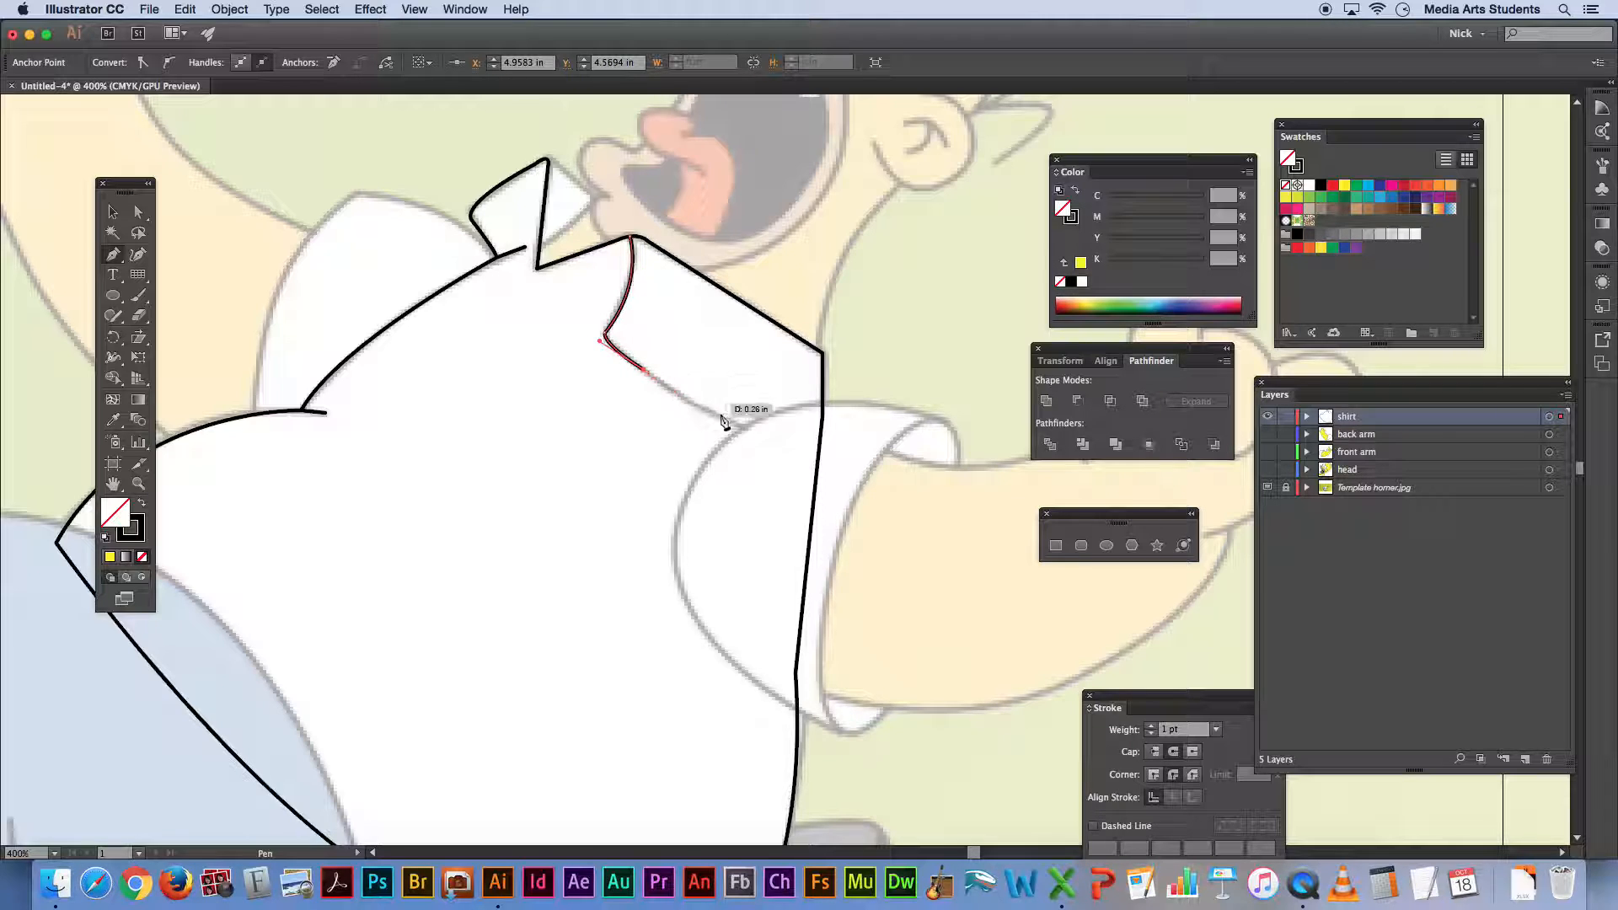
pyautogui.moveTo(790, 448); pyautogui.dragTo(836, 453)
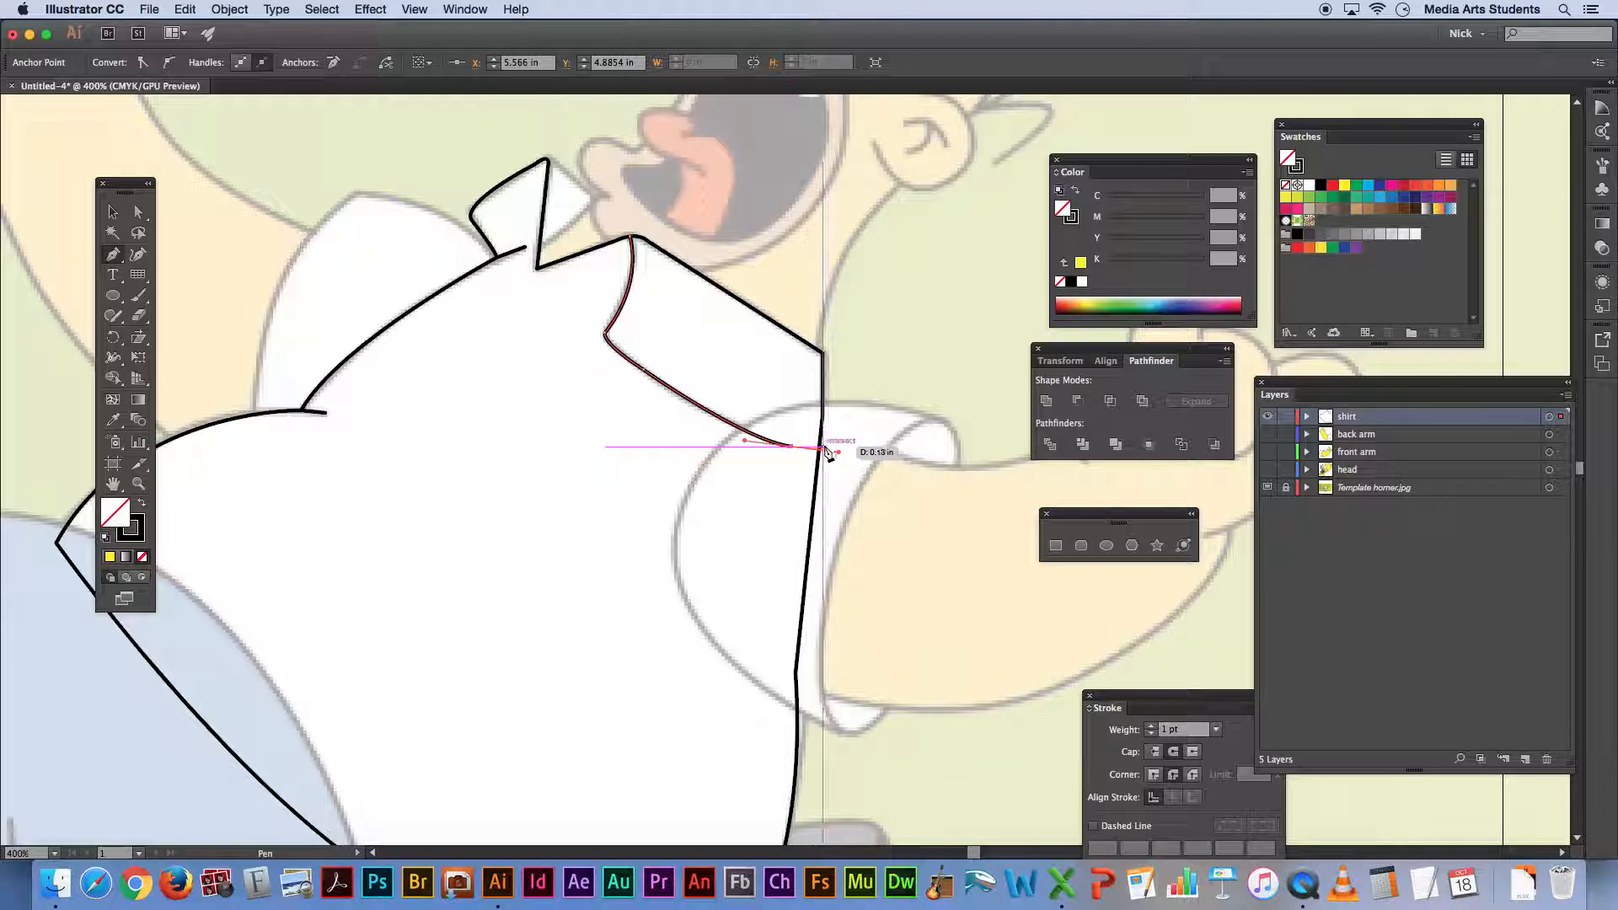
pyautogui.press('v')
pyautogui.click(877, 319)
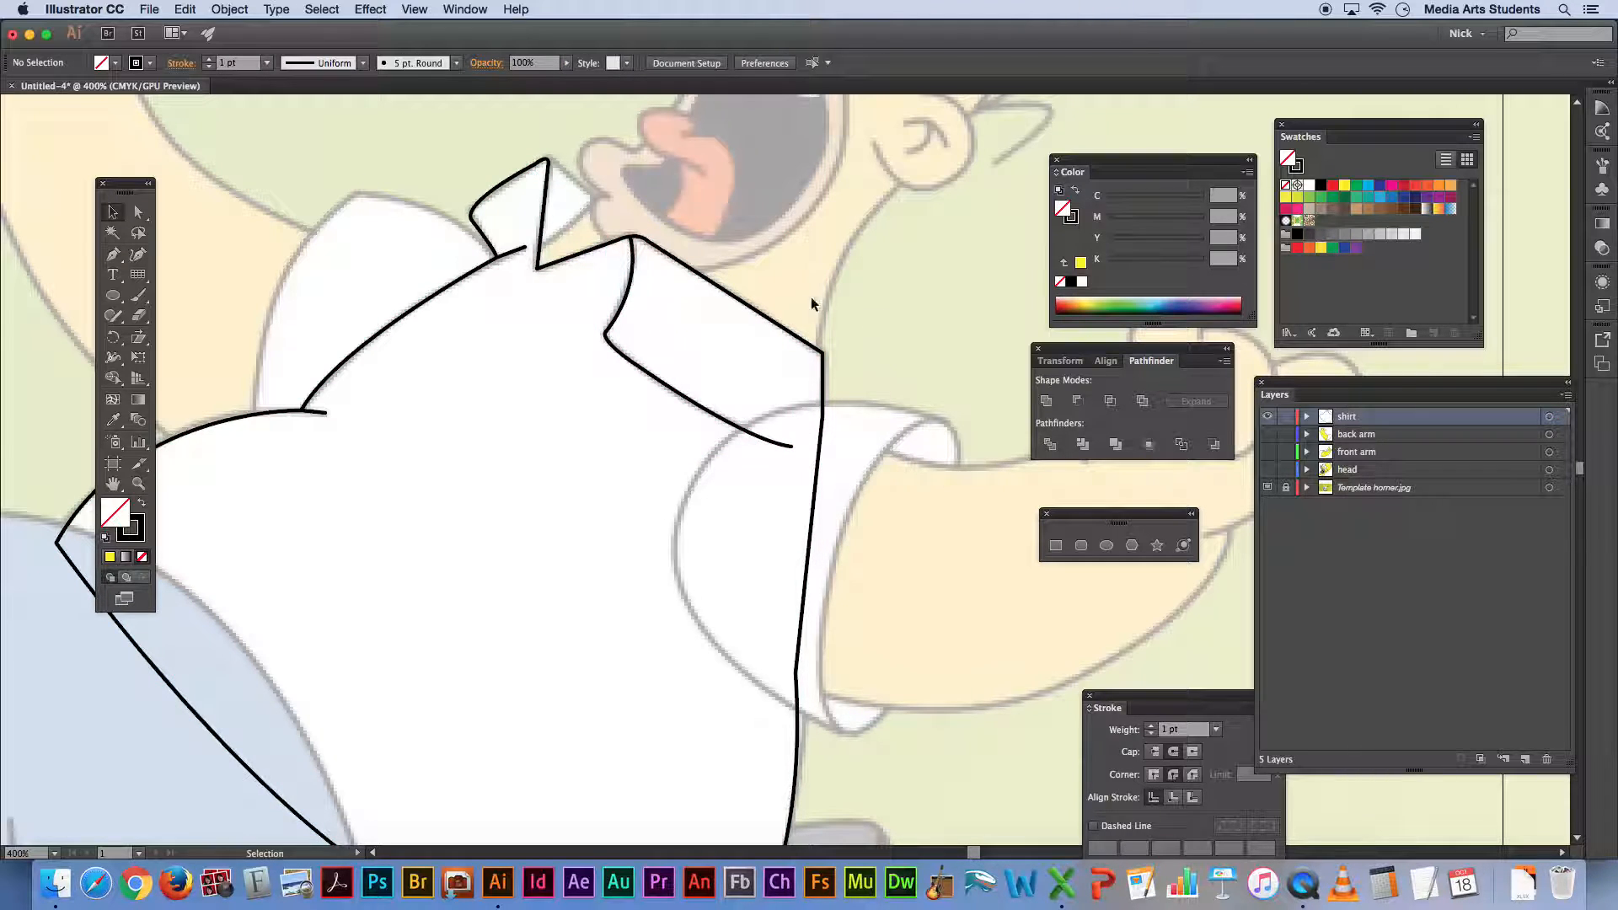
# Draw a closed shape for the far side of the collar flap below the chin with the Pen tool, and deselect it.
pyautogui.scroll(3, 819, 303)
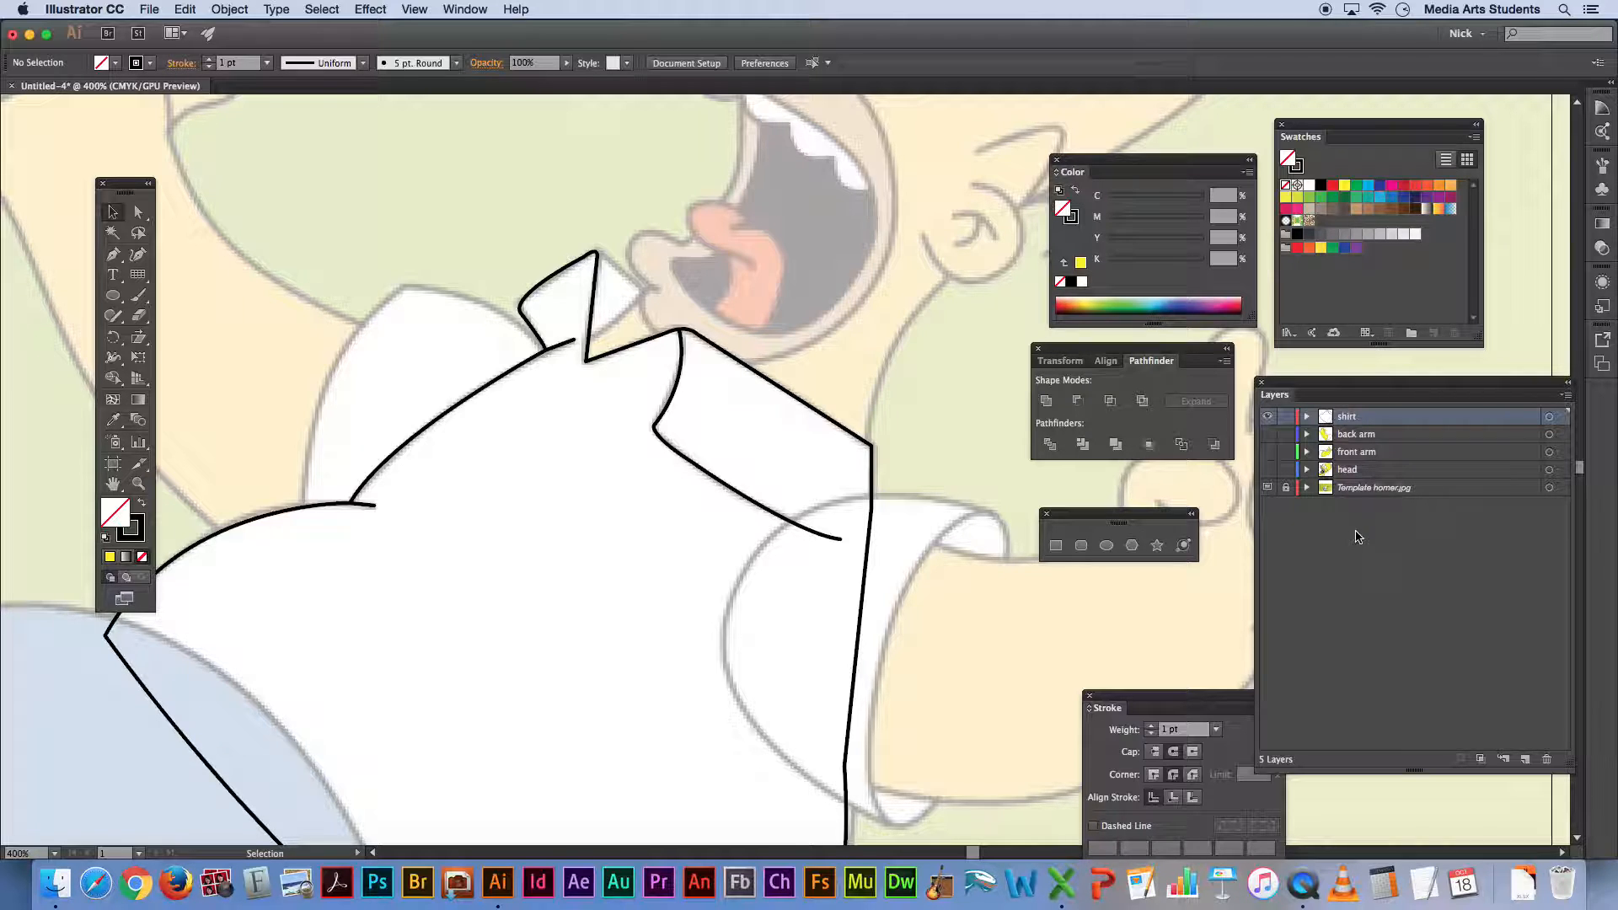
pyautogui.press('super+equal')
pyautogui.moveTo(784, 381); pyautogui.dragTo(830, 456)
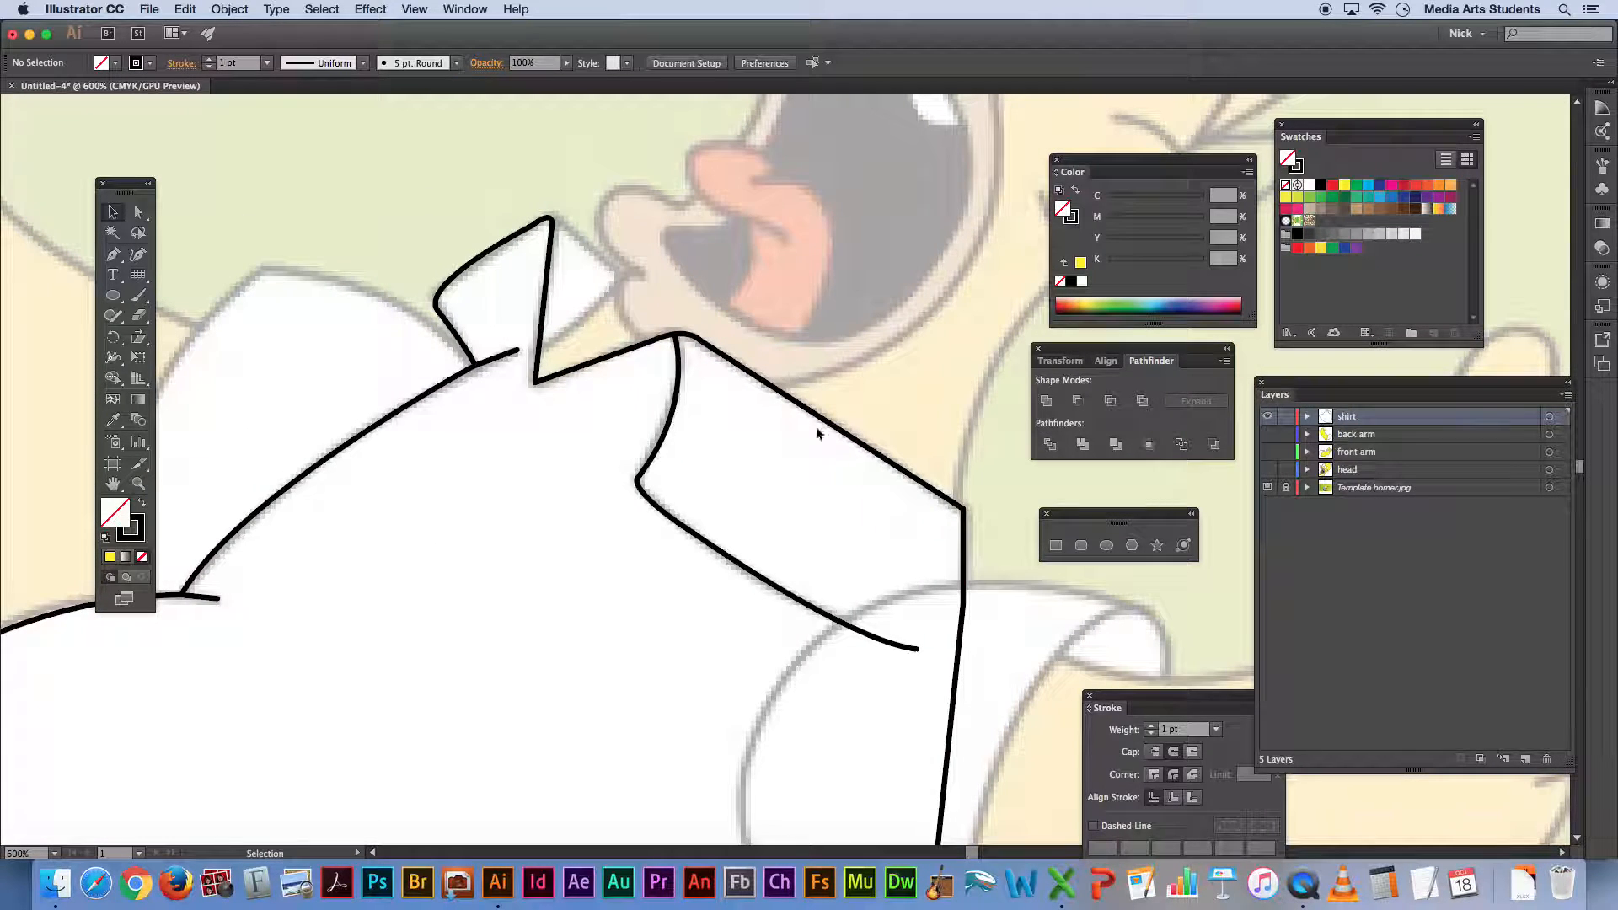
pyautogui.press('p')
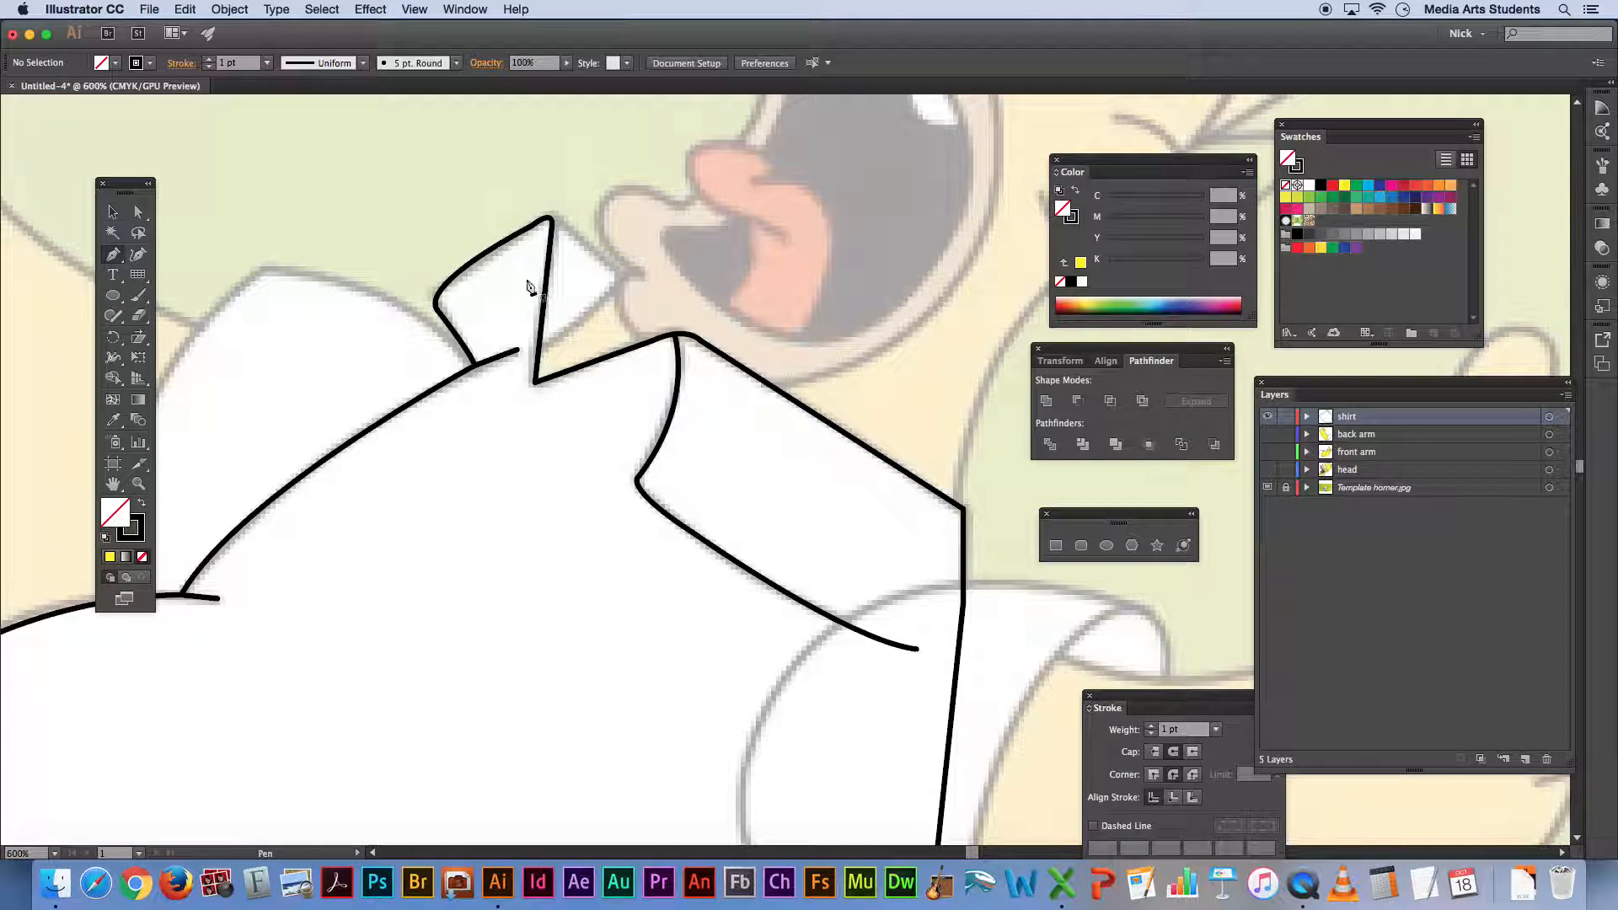
pyautogui.click(637, 296)
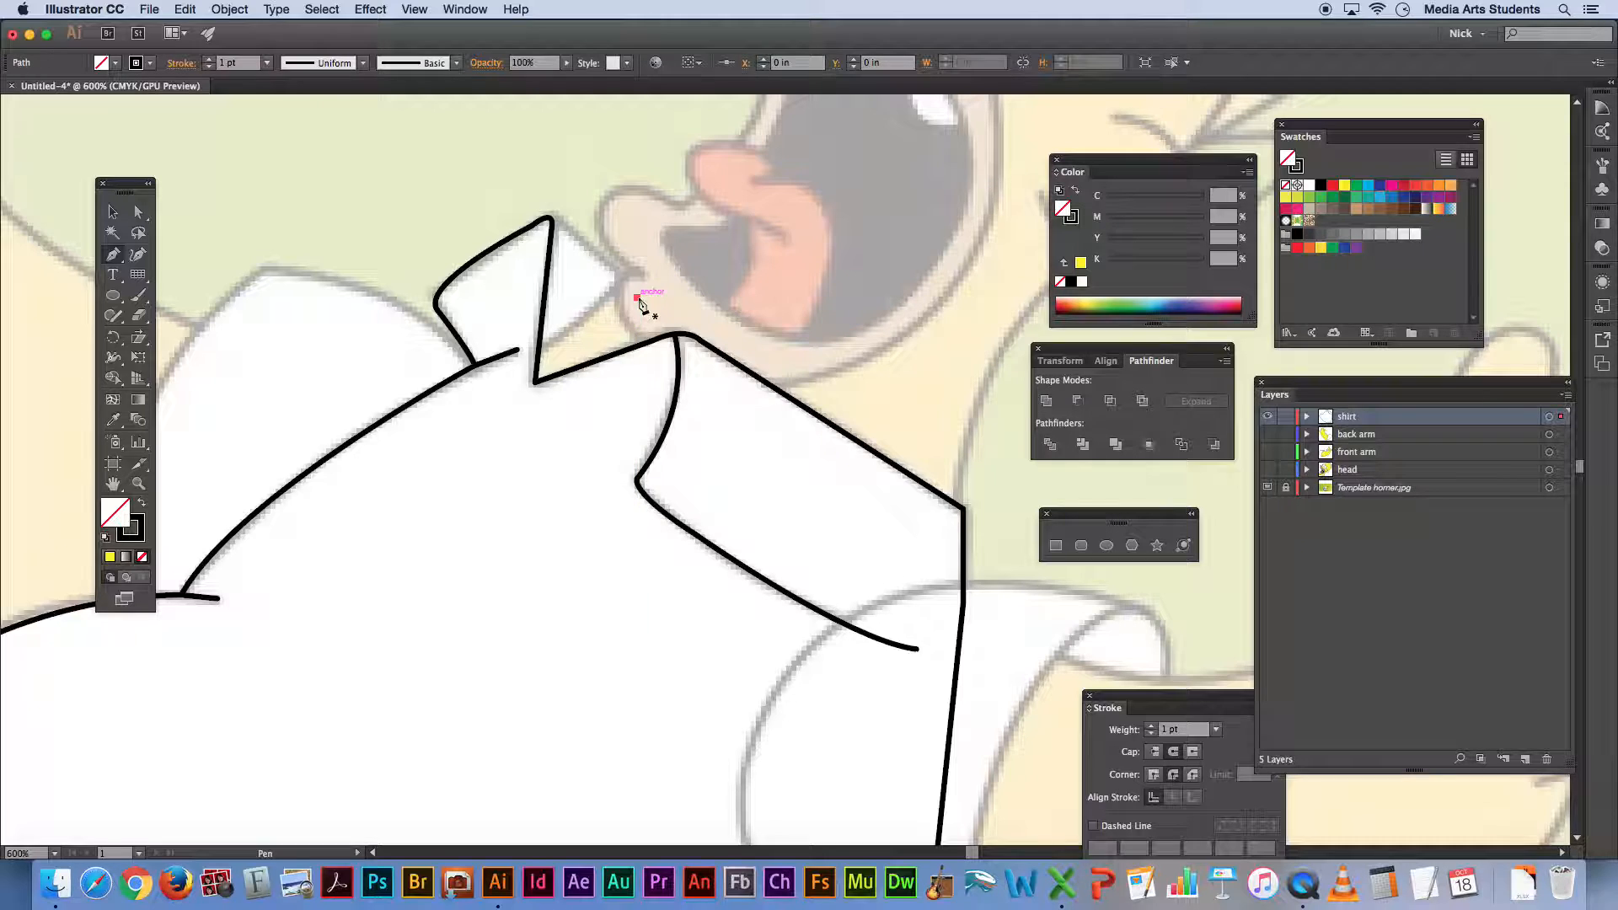
pyautogui.moveTo(548, 221); pyautogui.dragTo(532, 264)
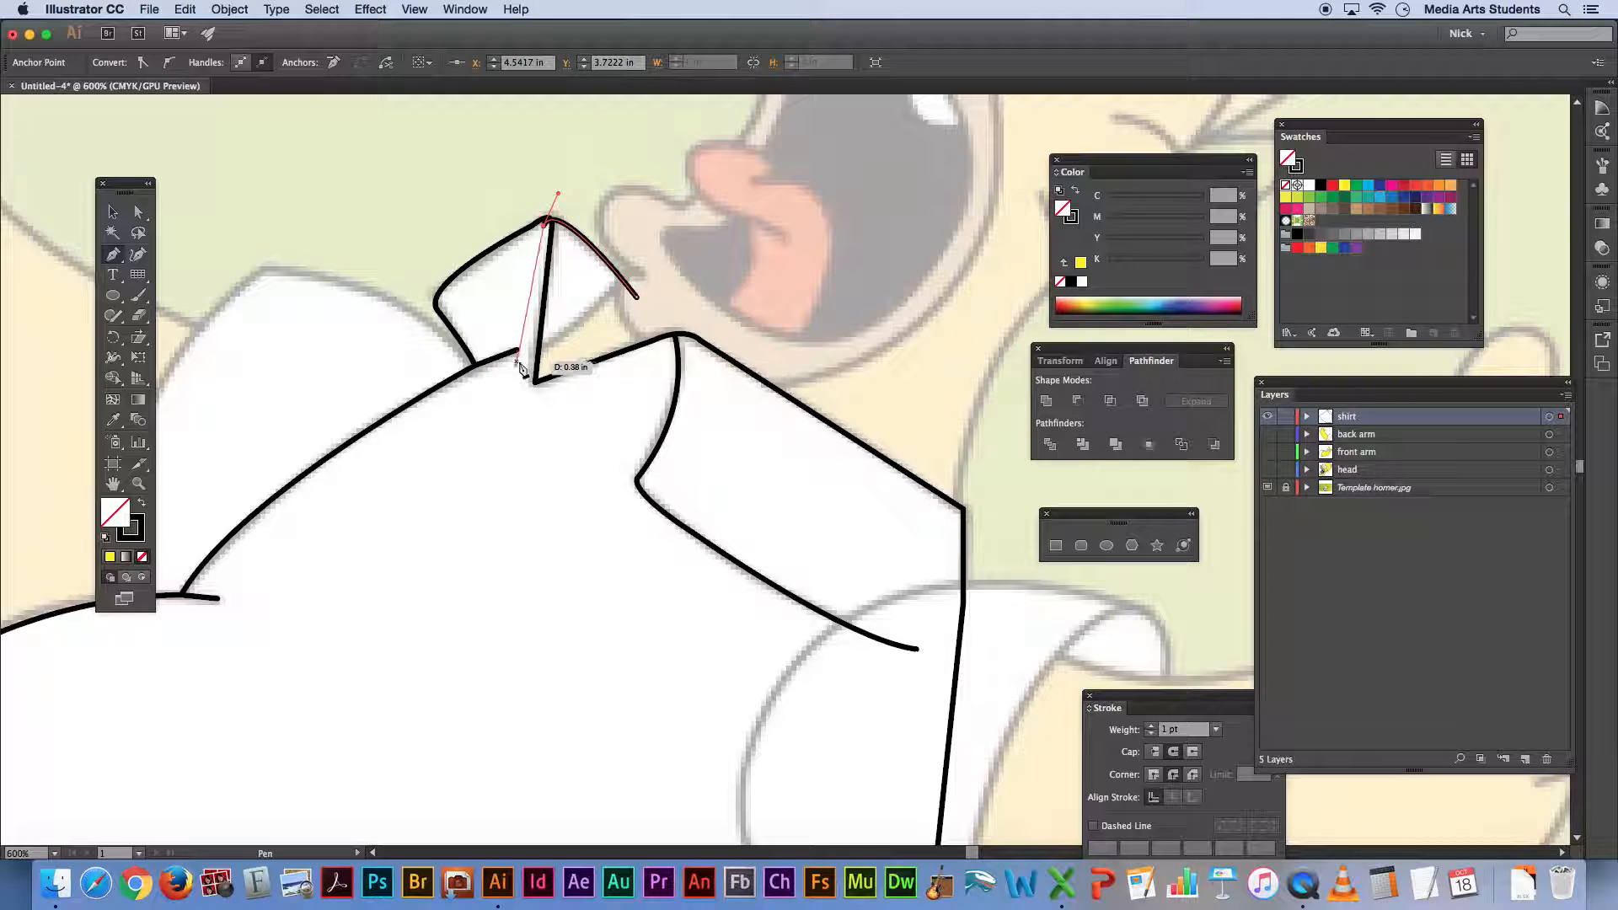
pyautogui.click(516, 381)
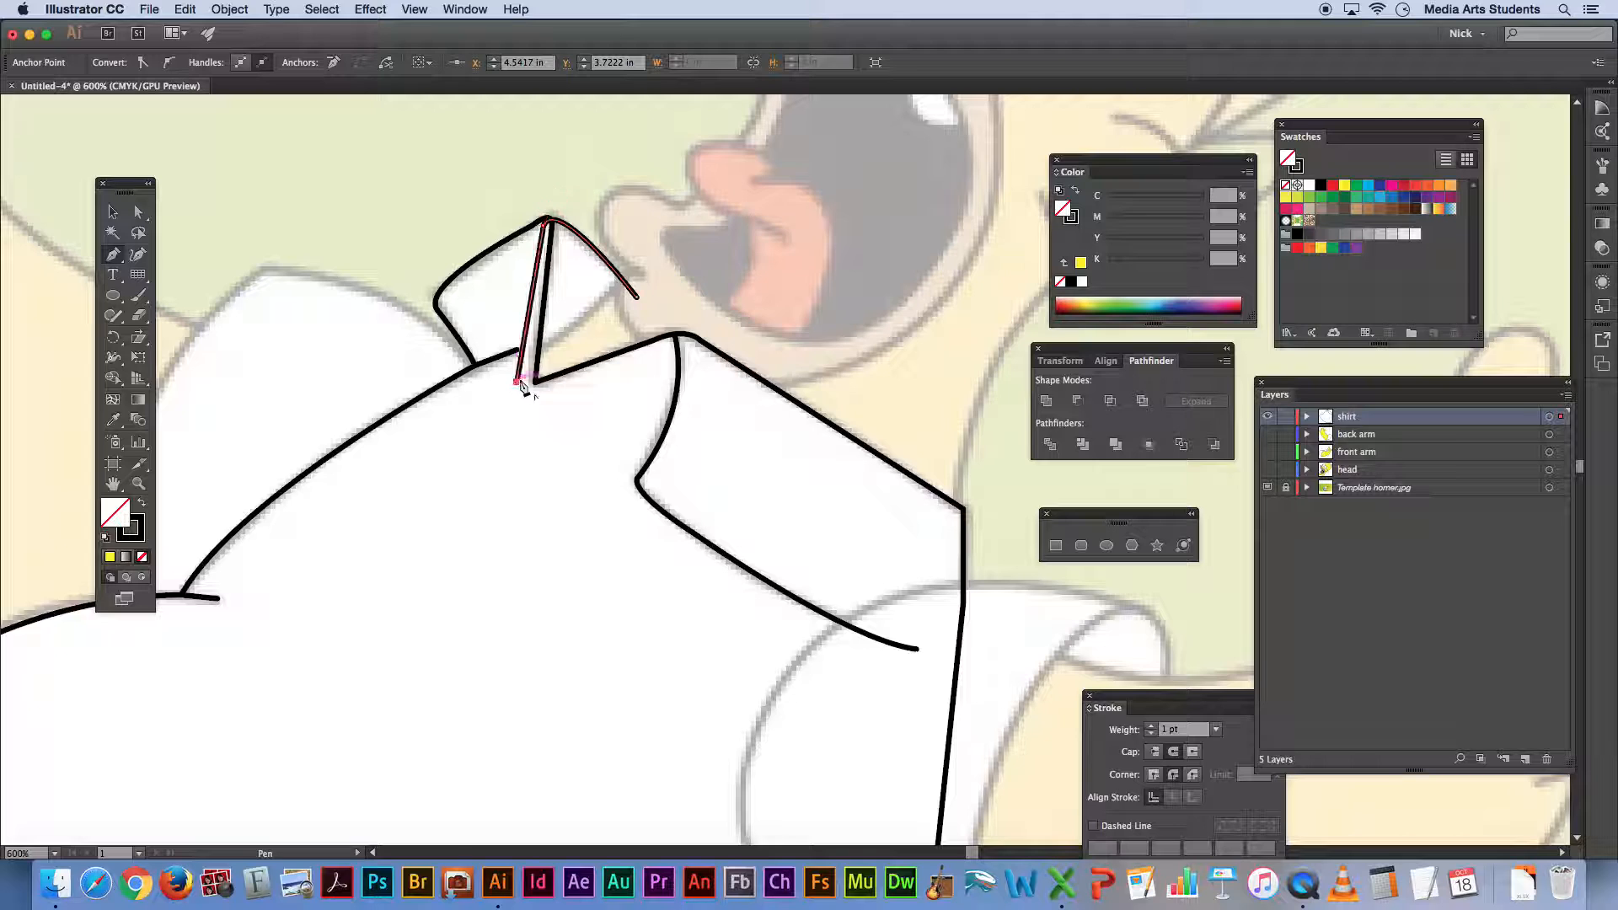
pyautogui.click(638, 298)
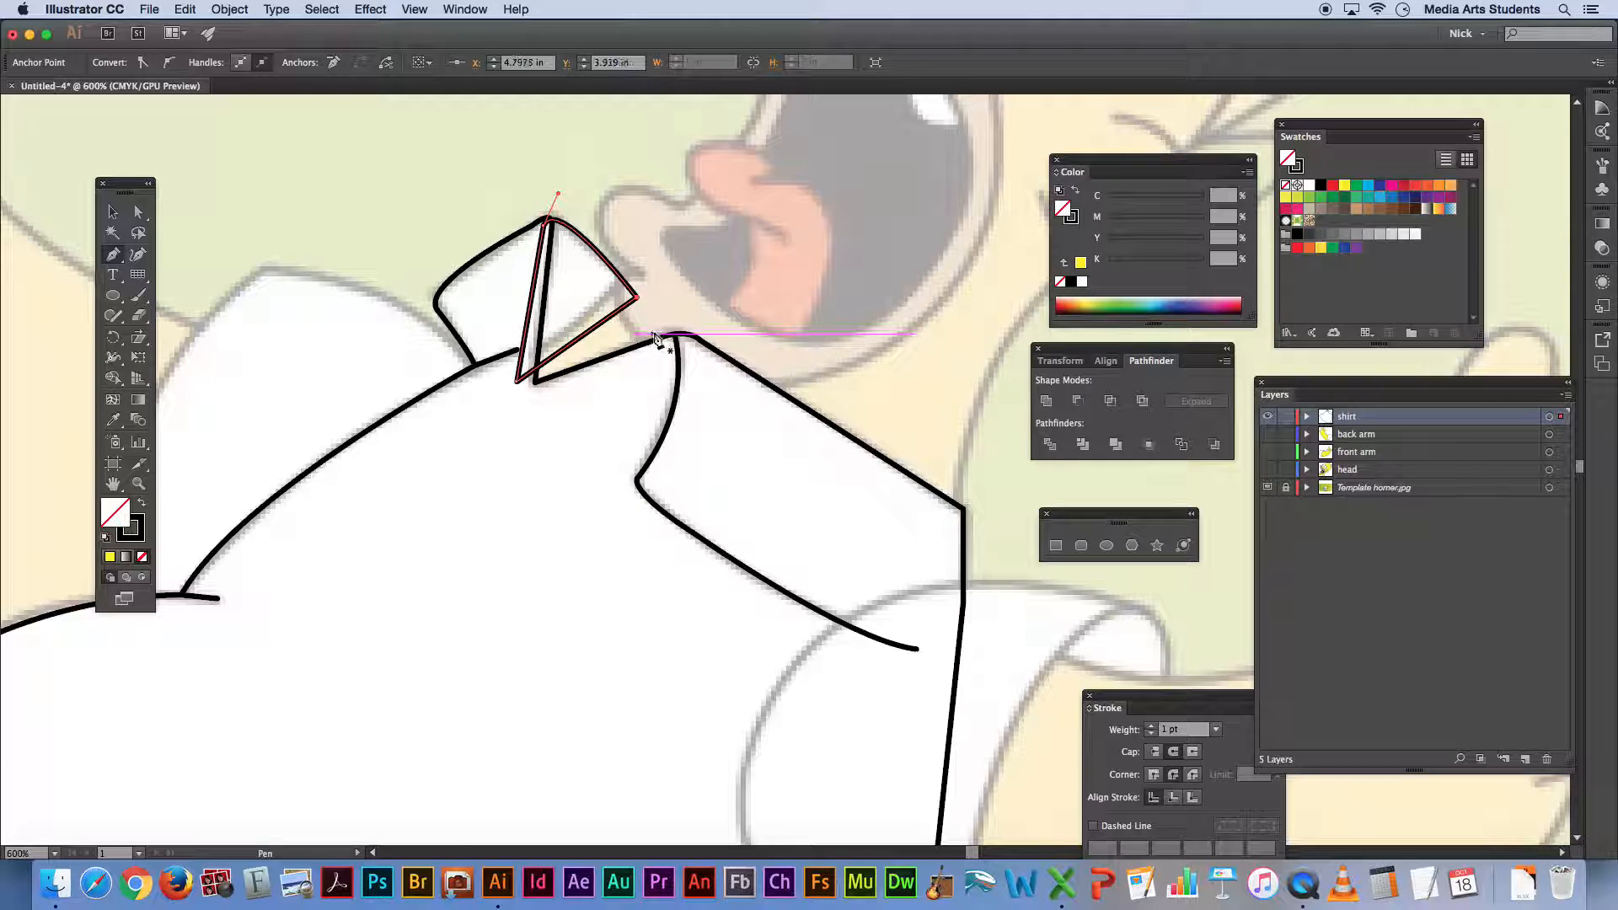
pyautogui.click(112, 211)
pyautogui.click(342, 181)
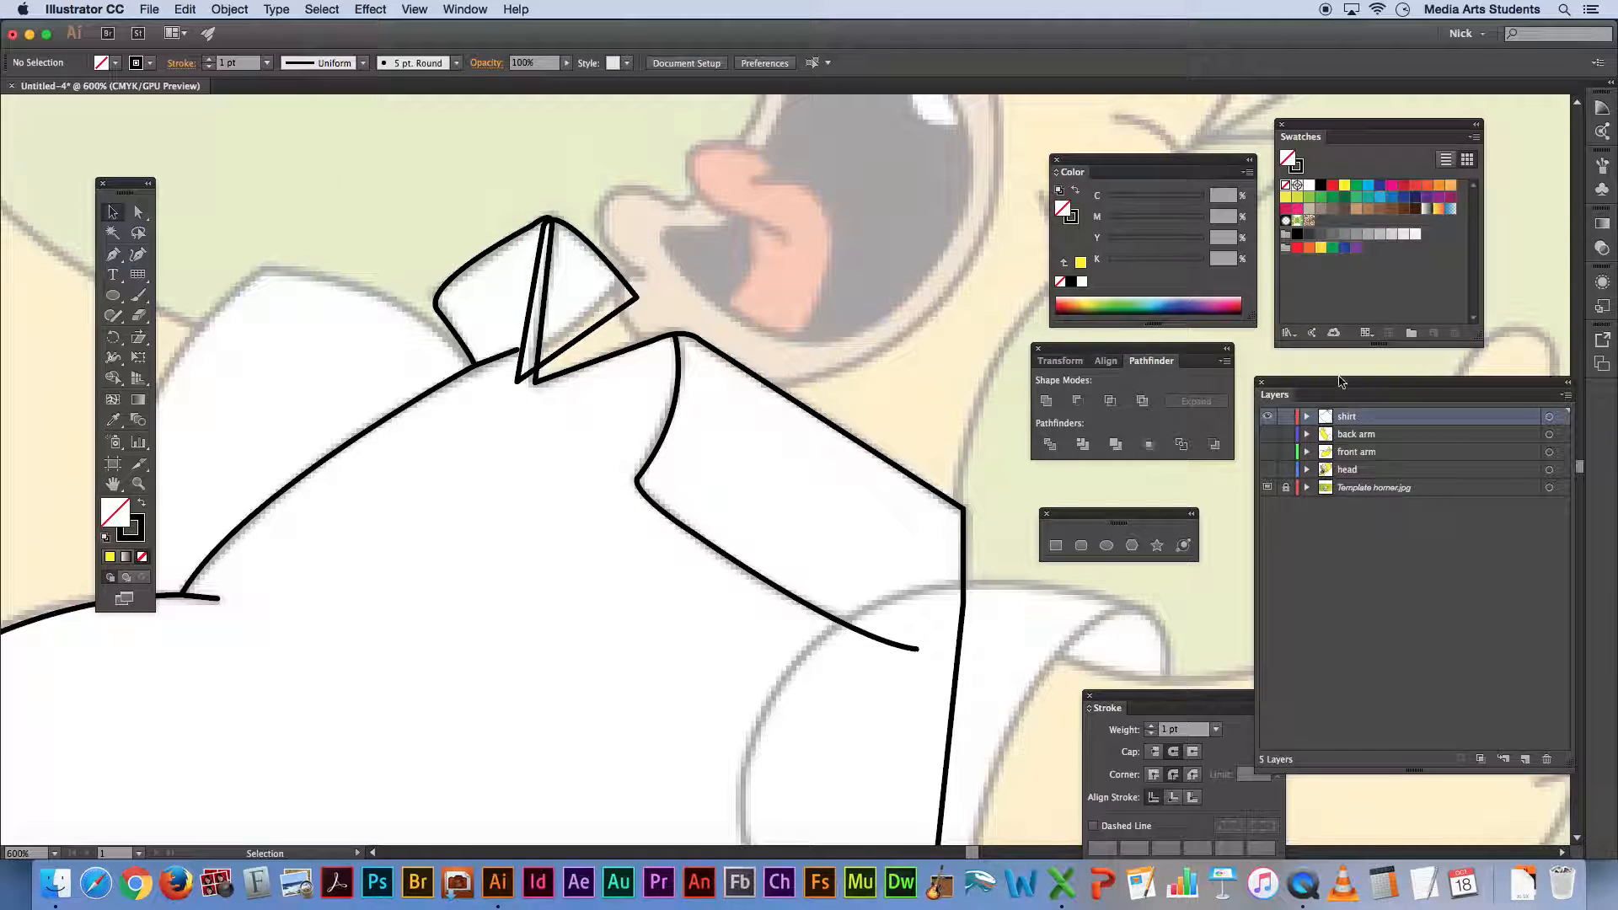
# Show the head layer and move the far collar flap shape from the shirt layer to the head layer.
pyautogui.click(1267, 469)
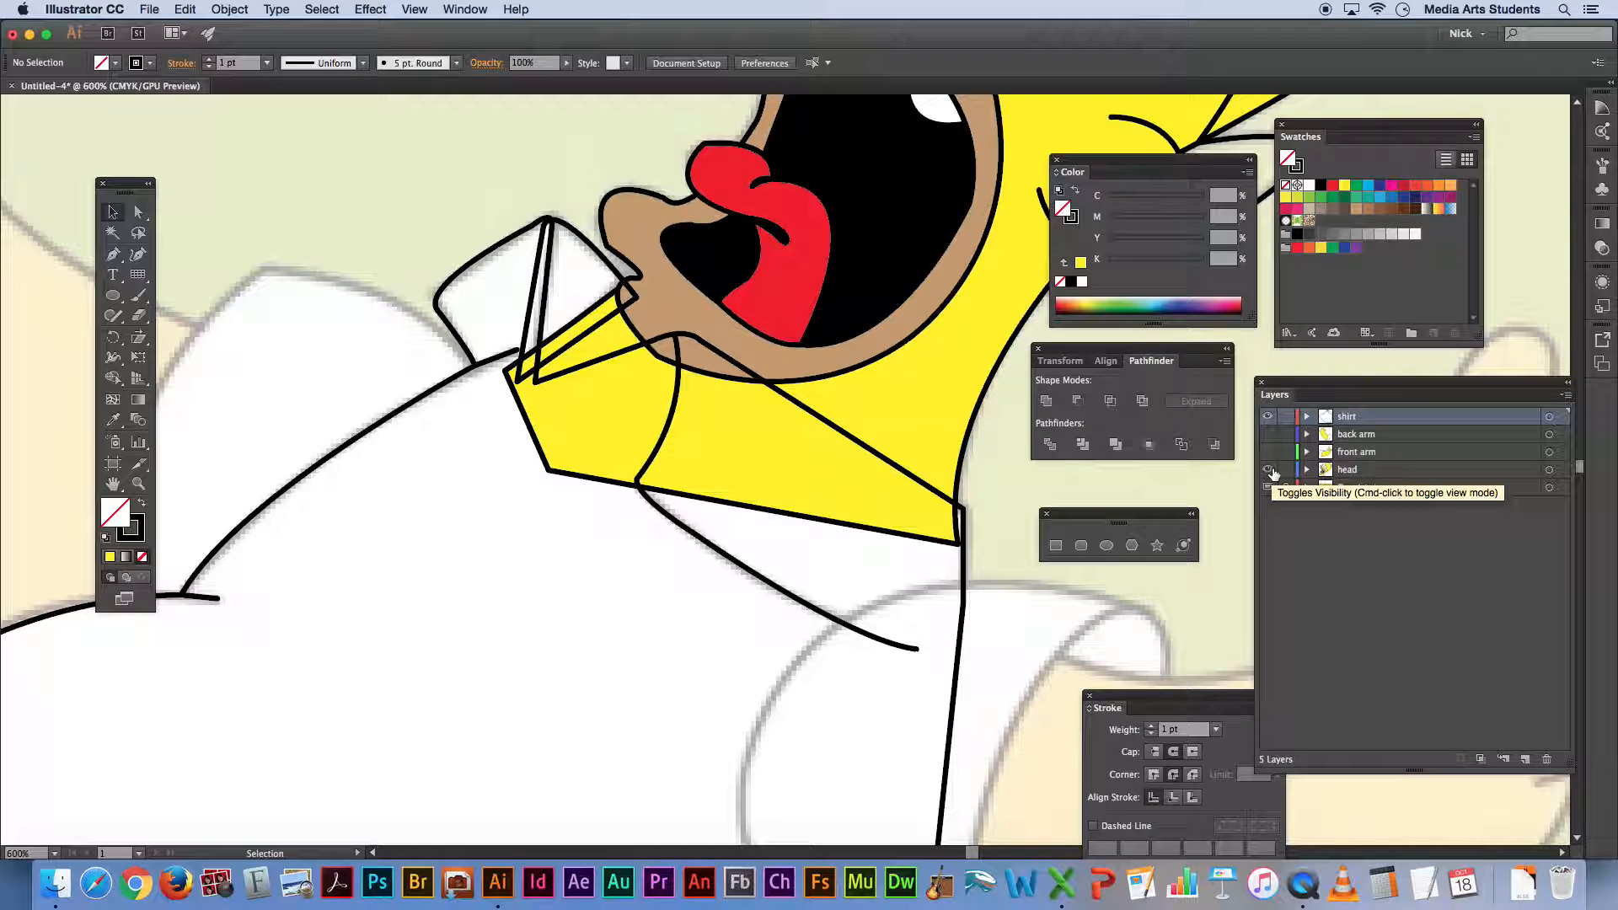
pyautogui.click(592, 263)
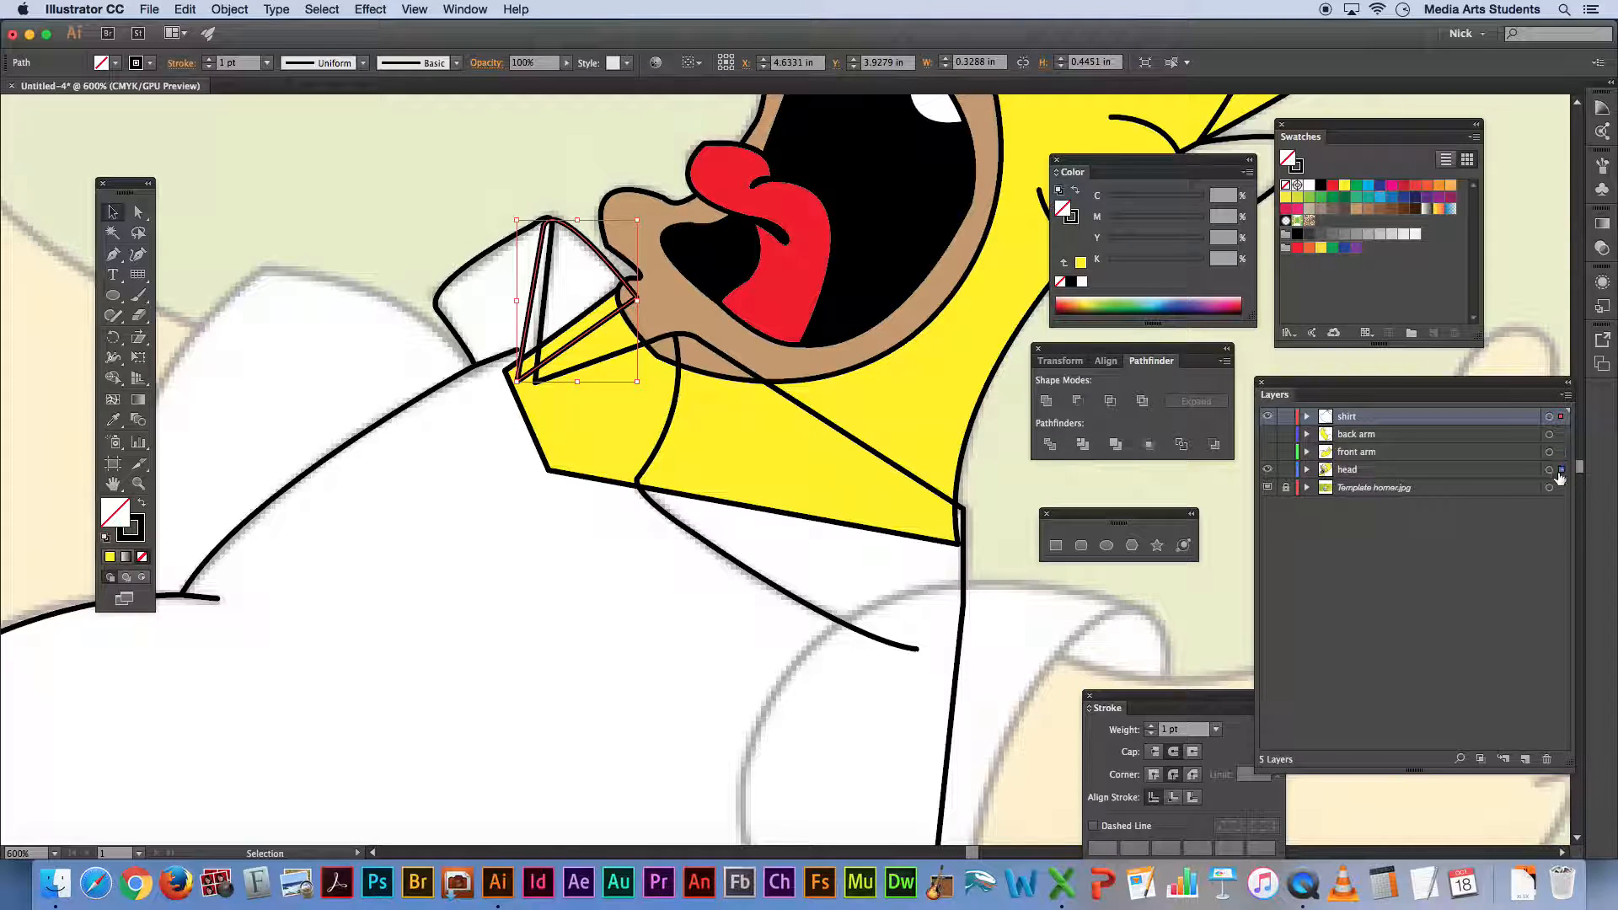
pyautogui.moveTo(1559, 478); pyautogui.dragTo(1560, 478)
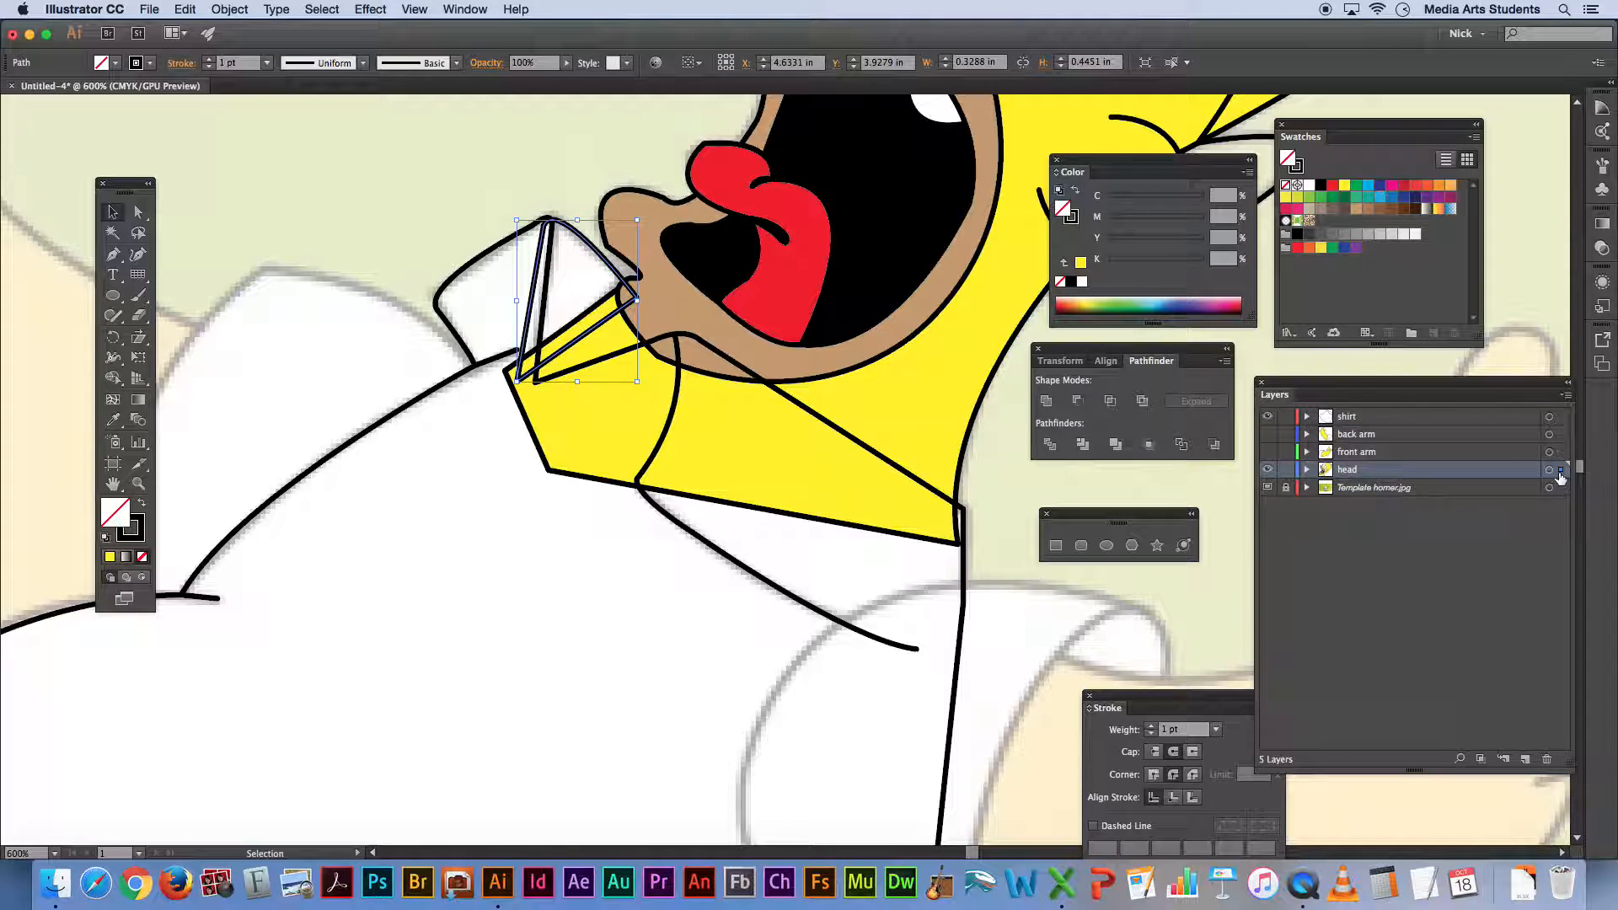
# Fill the far collar flap shape with white, send it to the back of the head layer and deselect it.
pyautogui.click(1308, 185)
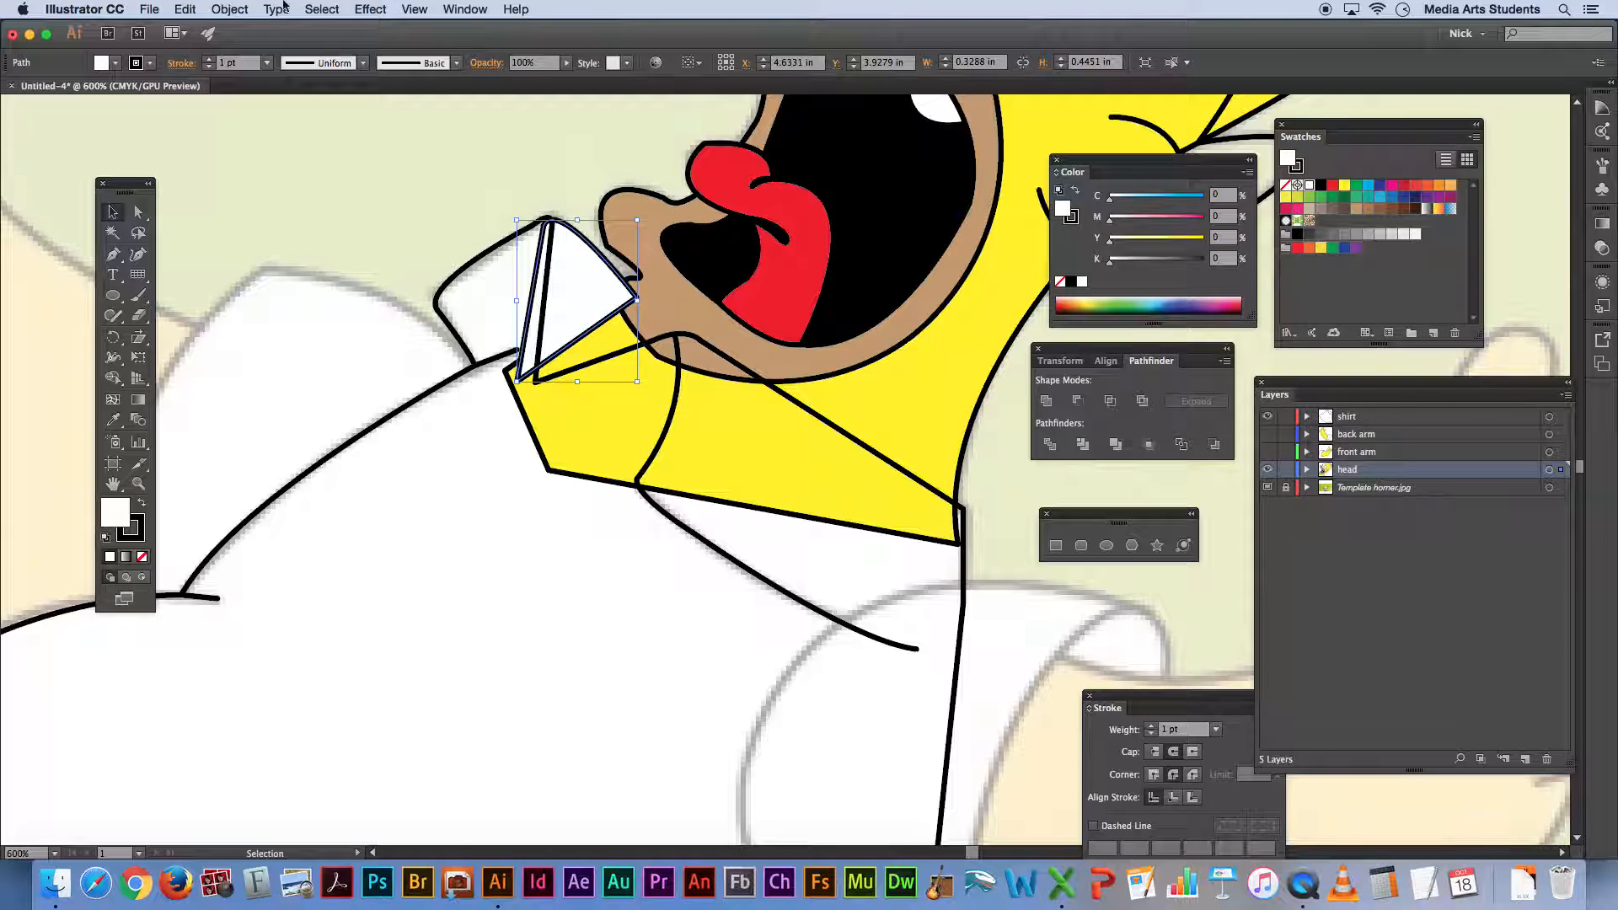
pyautogui.click(229, 9)
pyautogui.moveTo(241, 46)
pyautogui.click(447, 94)
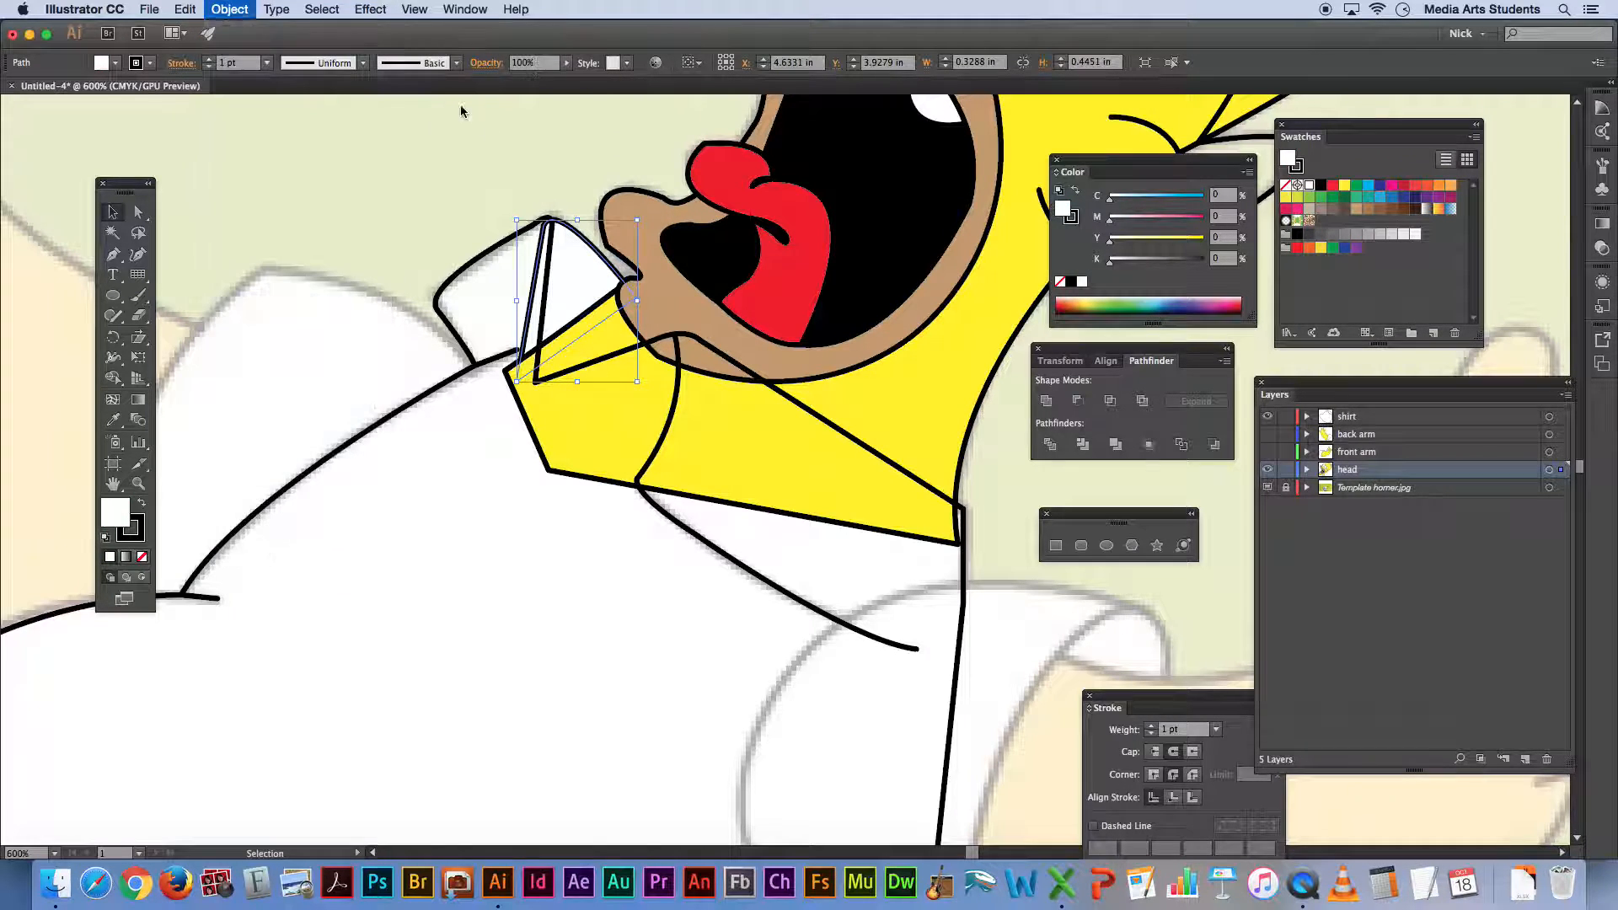
pyautogui.click(599, 135)
# Fill the main shirt outline with white and deselect it.
pyautogui.press('super+minus')
pyautogui.press('super+minus')
pyautogui.press('super+minus')
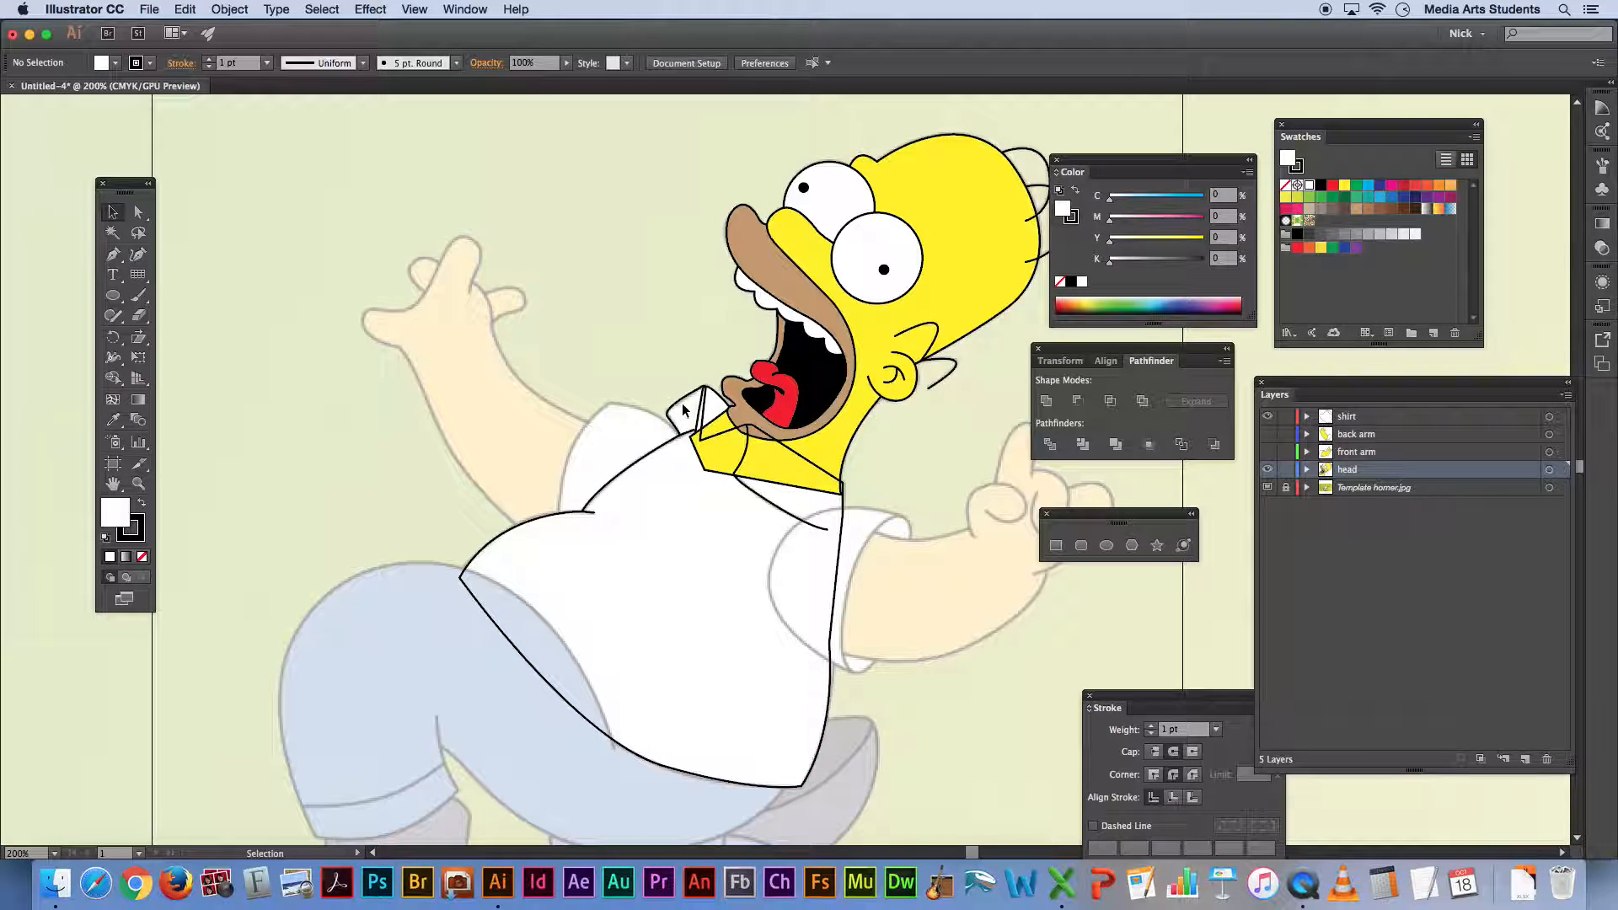
pyautogui.click(681, 405)
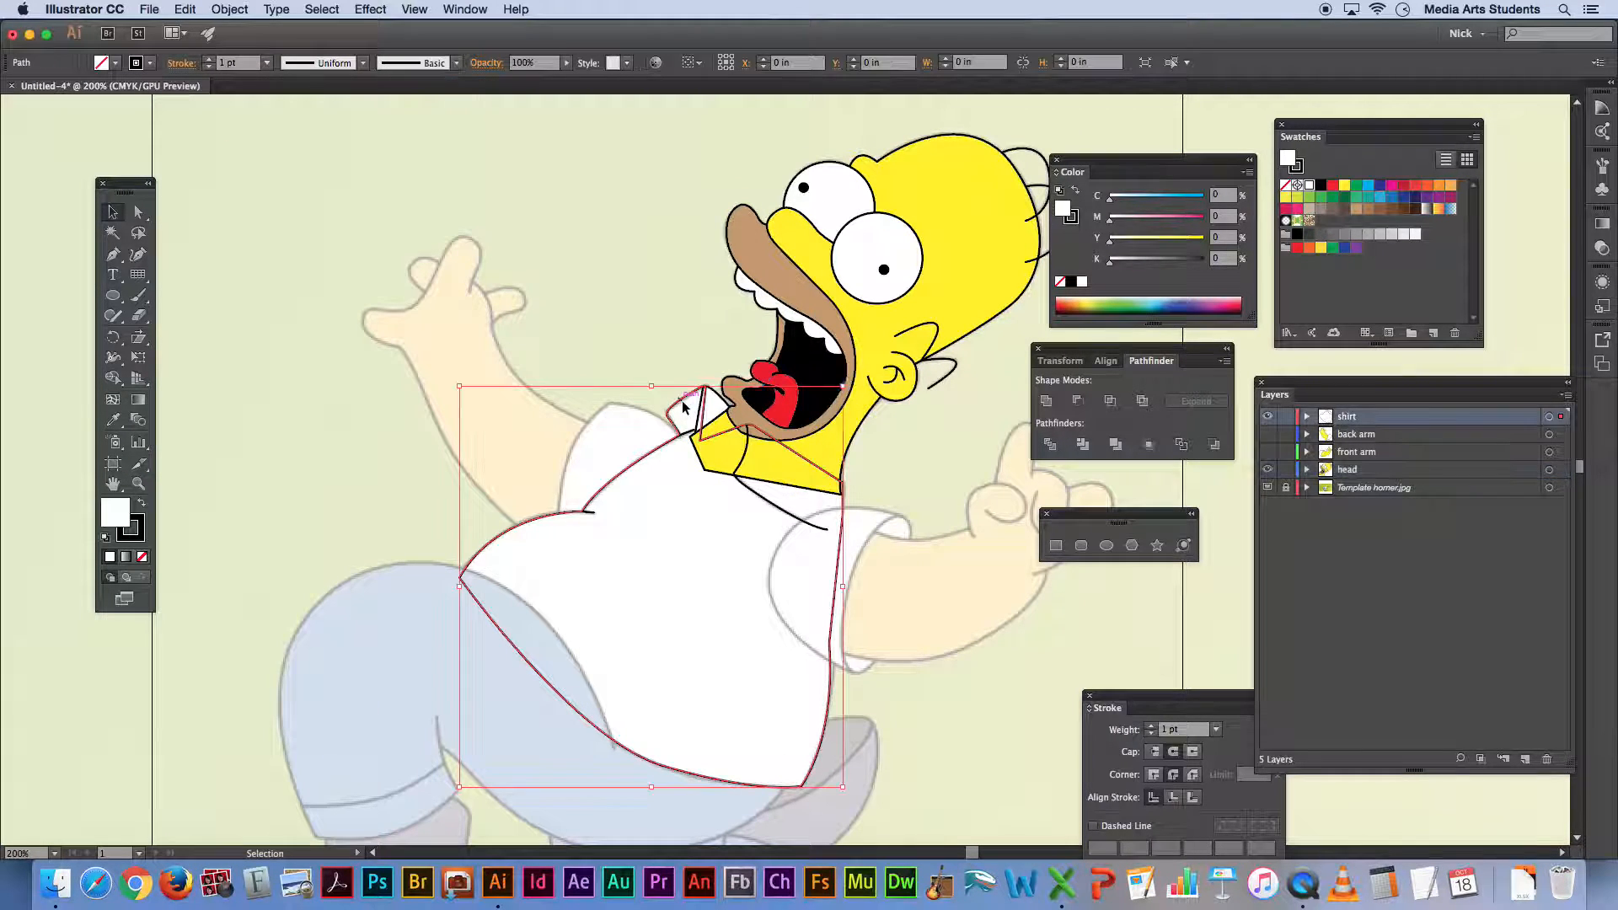
pyautogui.click(1310, 185)
pyautogui.click(662, 327)
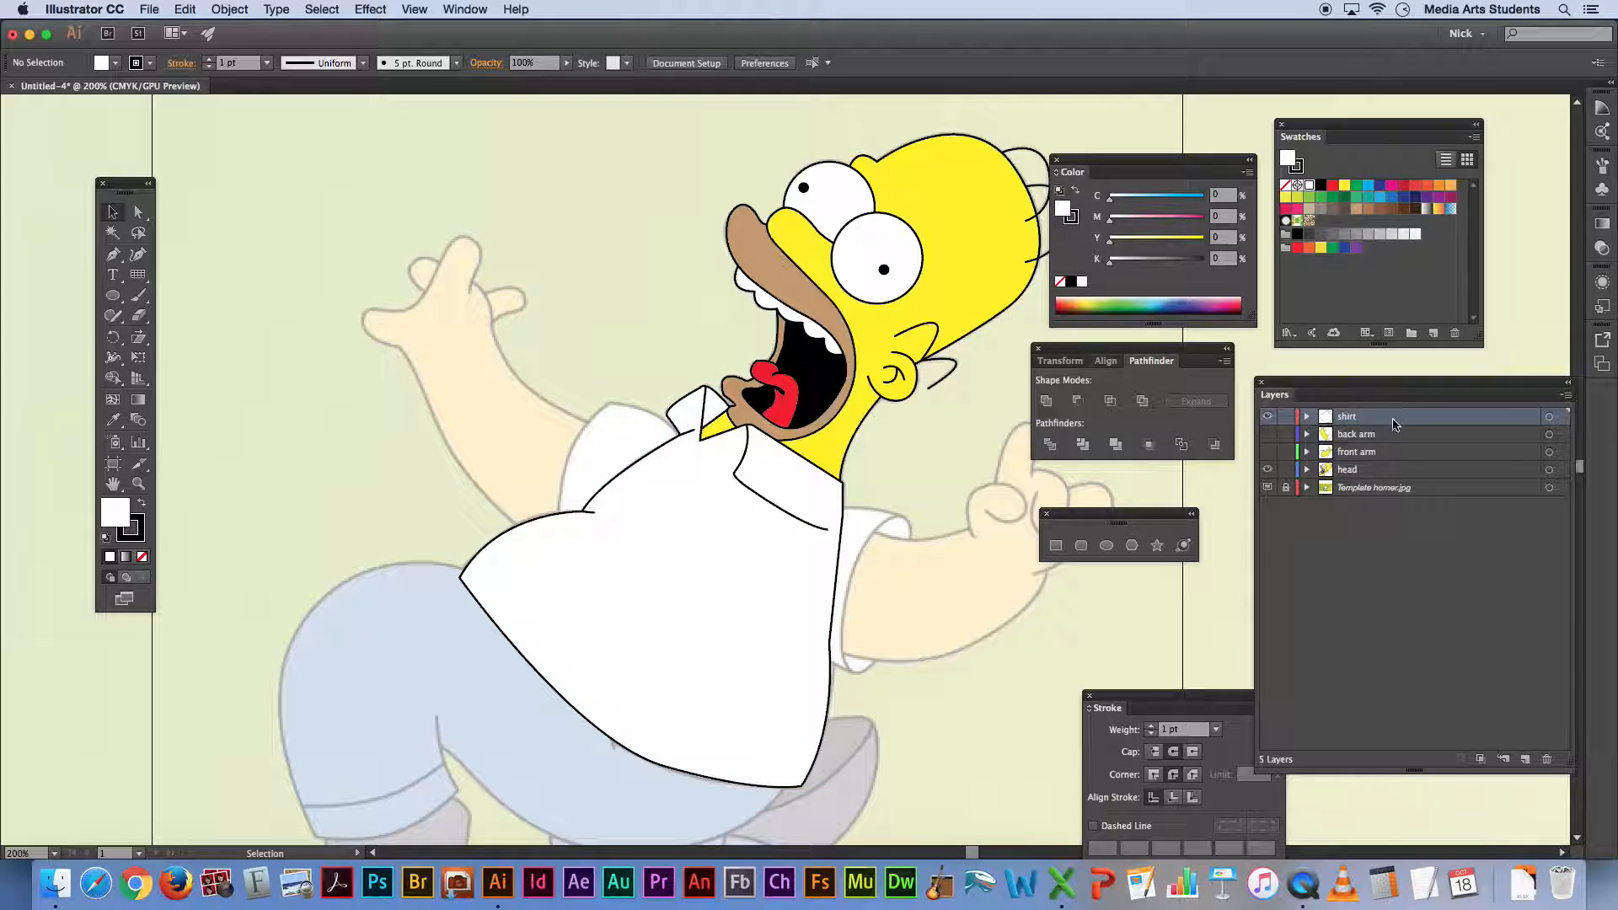
# Show the back arm and front arm layers, and check the assembled artwork with the template image briefly hidden.
pyautogui.click(1268, 434)
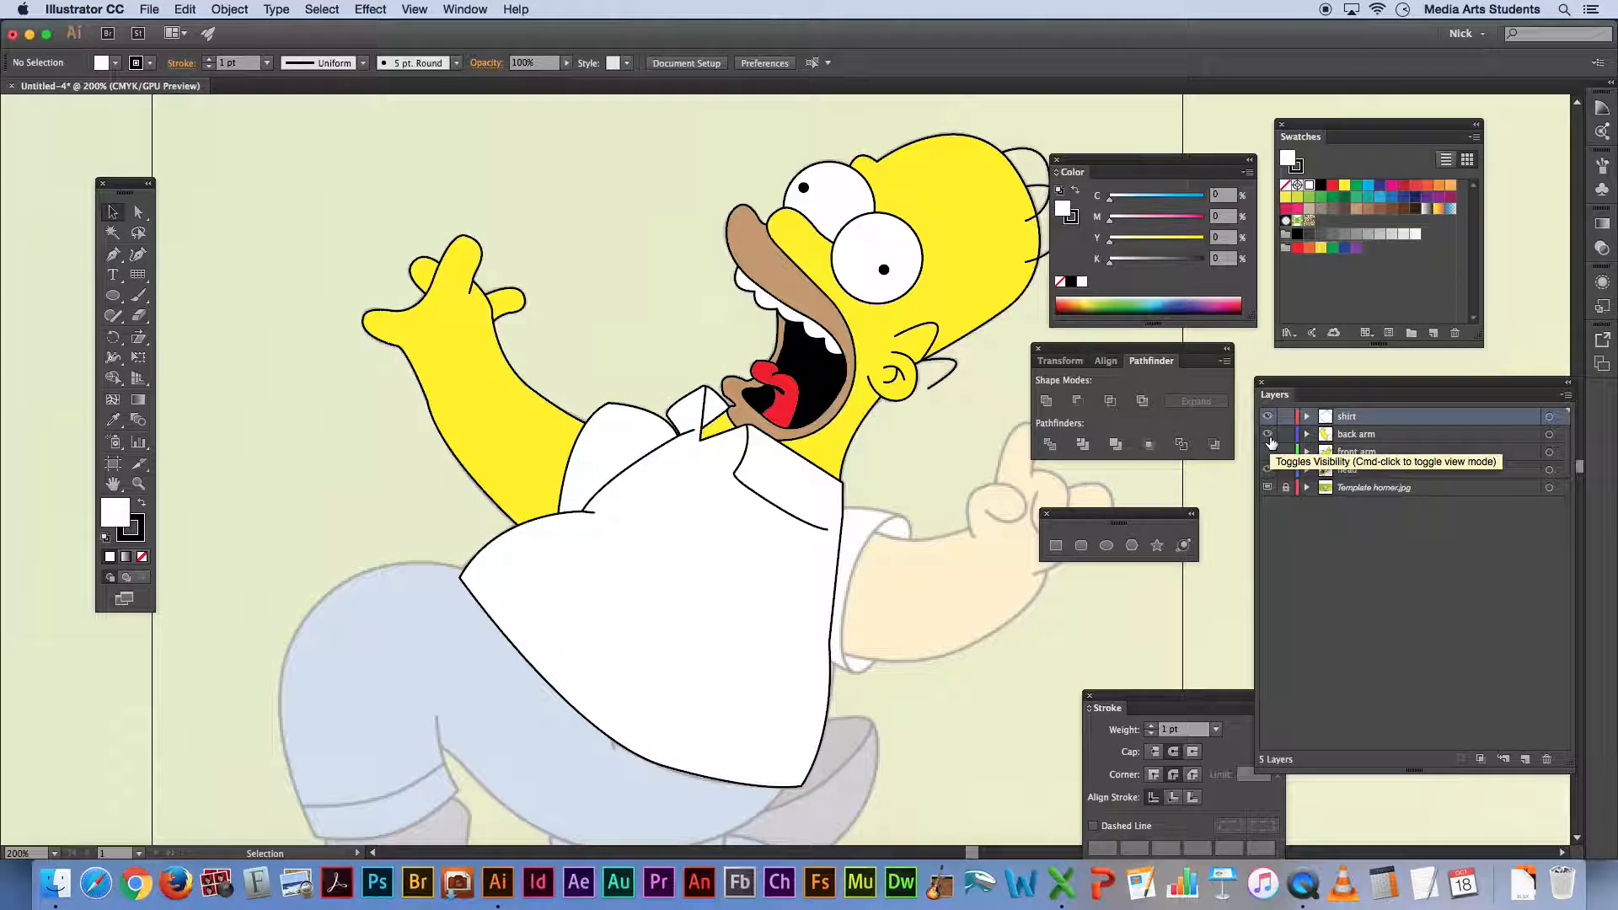
pyautogui.click(1268, 452)
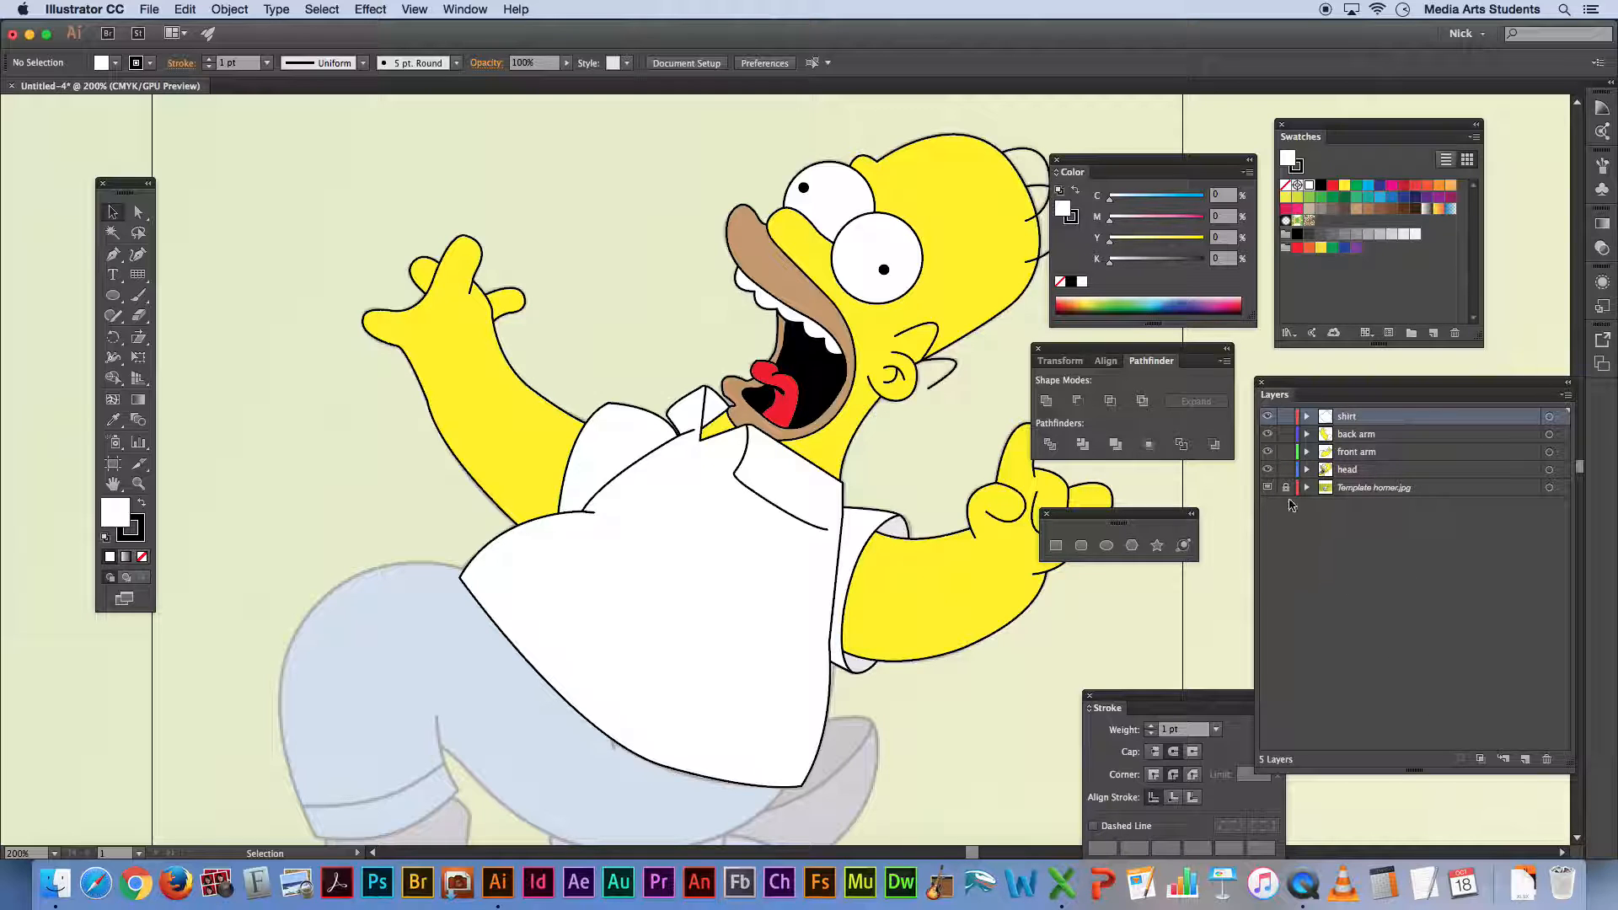
pyautogui.click(1269, 489)
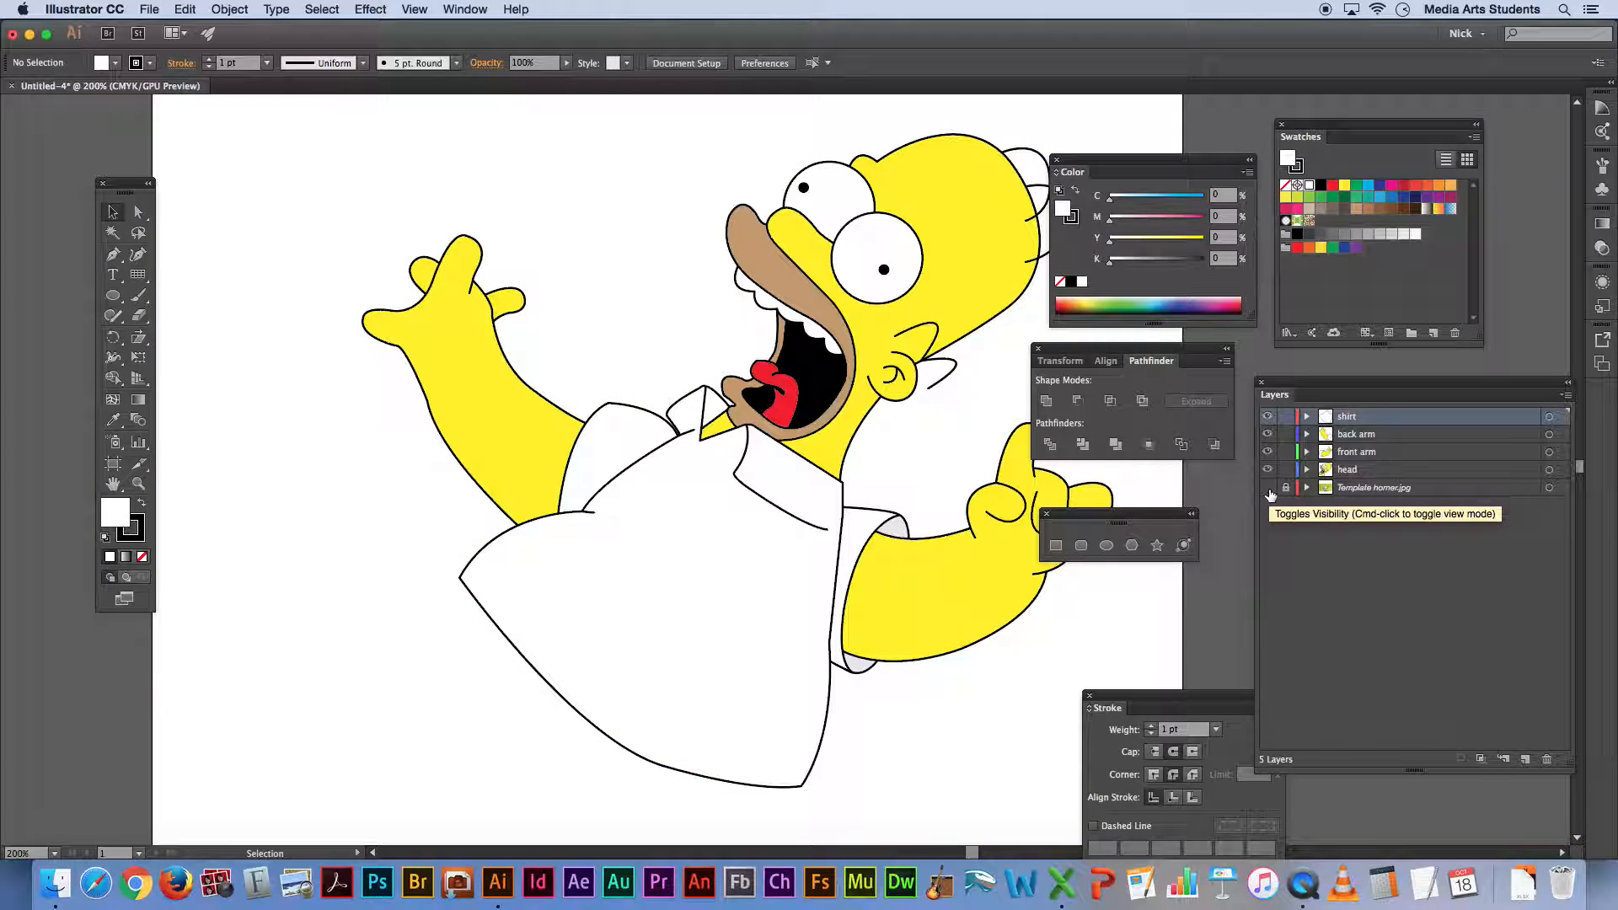
pyautogui.click(1269, 489)
pyautogui.moveTo(1268, 416)
pyautogui.mouseDown()
pyautogui.moveTo(1269, 469)
pyautogui.moveTo(1268, 416)
pyautogui.mouseUp()
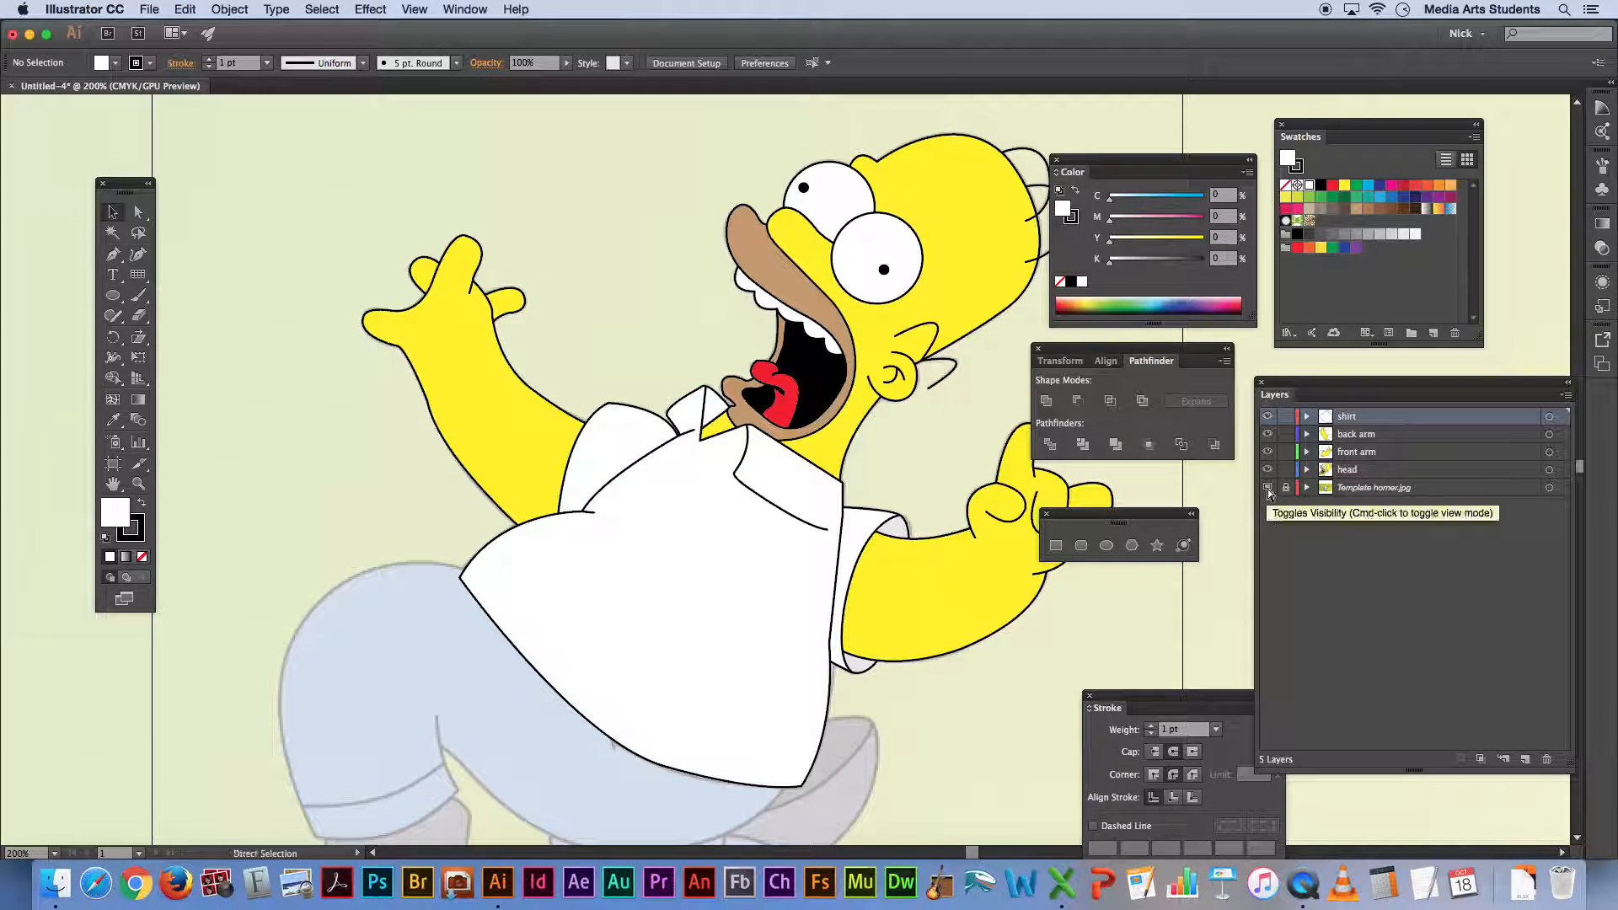
# Hide the template layer and move the back arm sleeve's hidden corner anchor slightly toward the collar, closing the gap beside the front flap.
pyautogui.press('super+plus')
pyautogui.press('super+plus')
pyautogui.press('super+plus')
pyautogui.press('super+plus')
pyautogui.moveTo(638, 481); pyautogui.dragTo(939, 556)
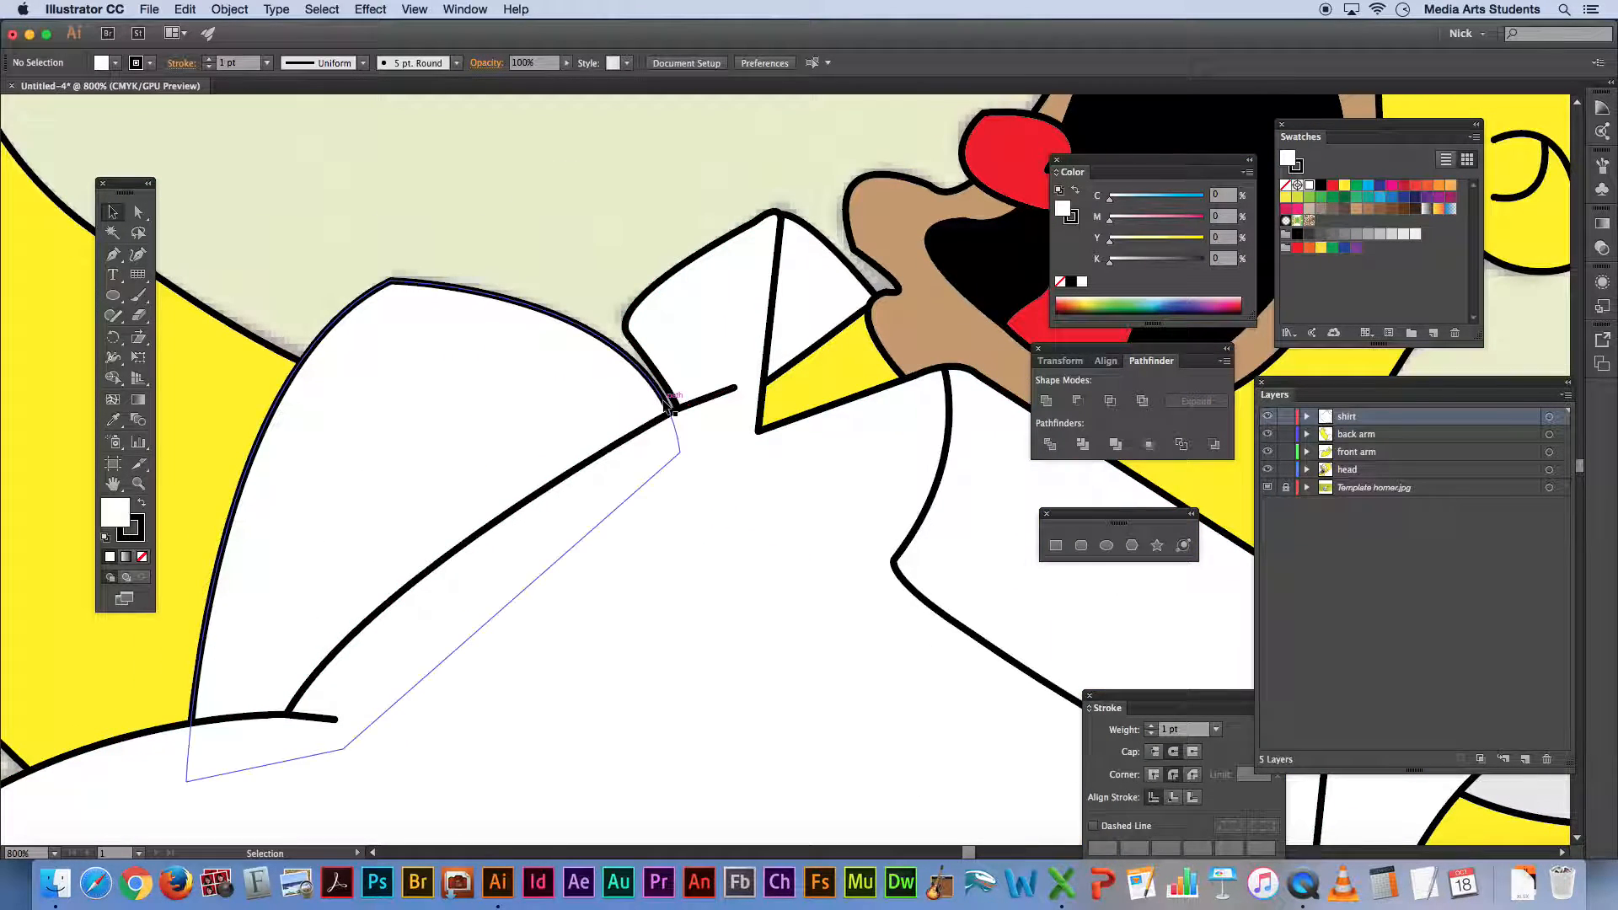
pyautogui.click(1268, 487)
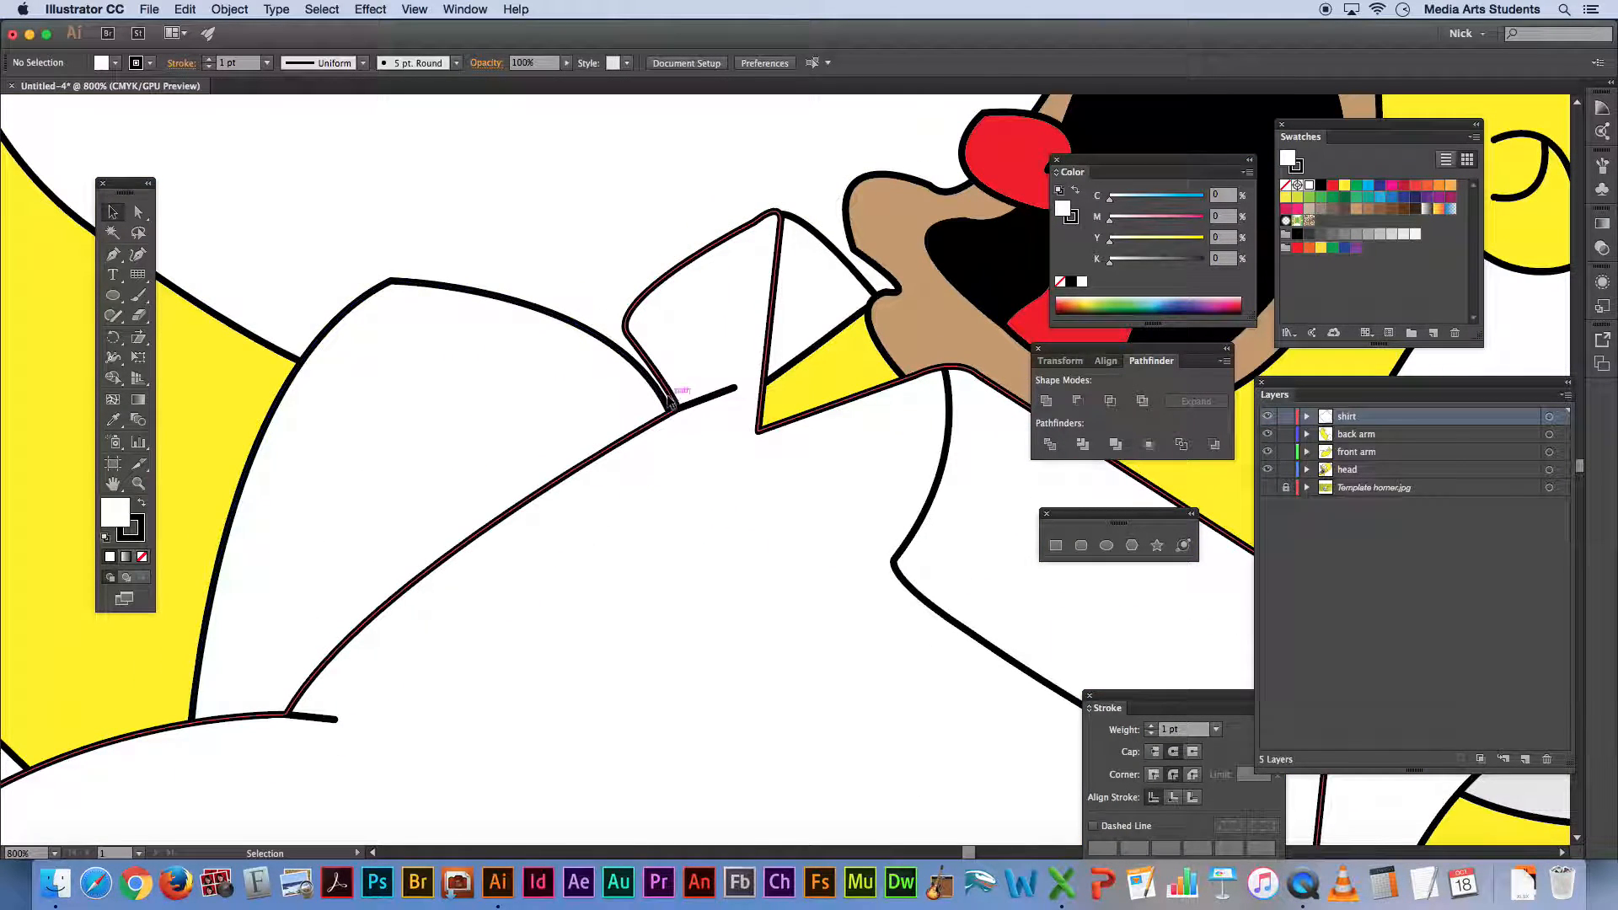
pyautogui.click(138, 211)
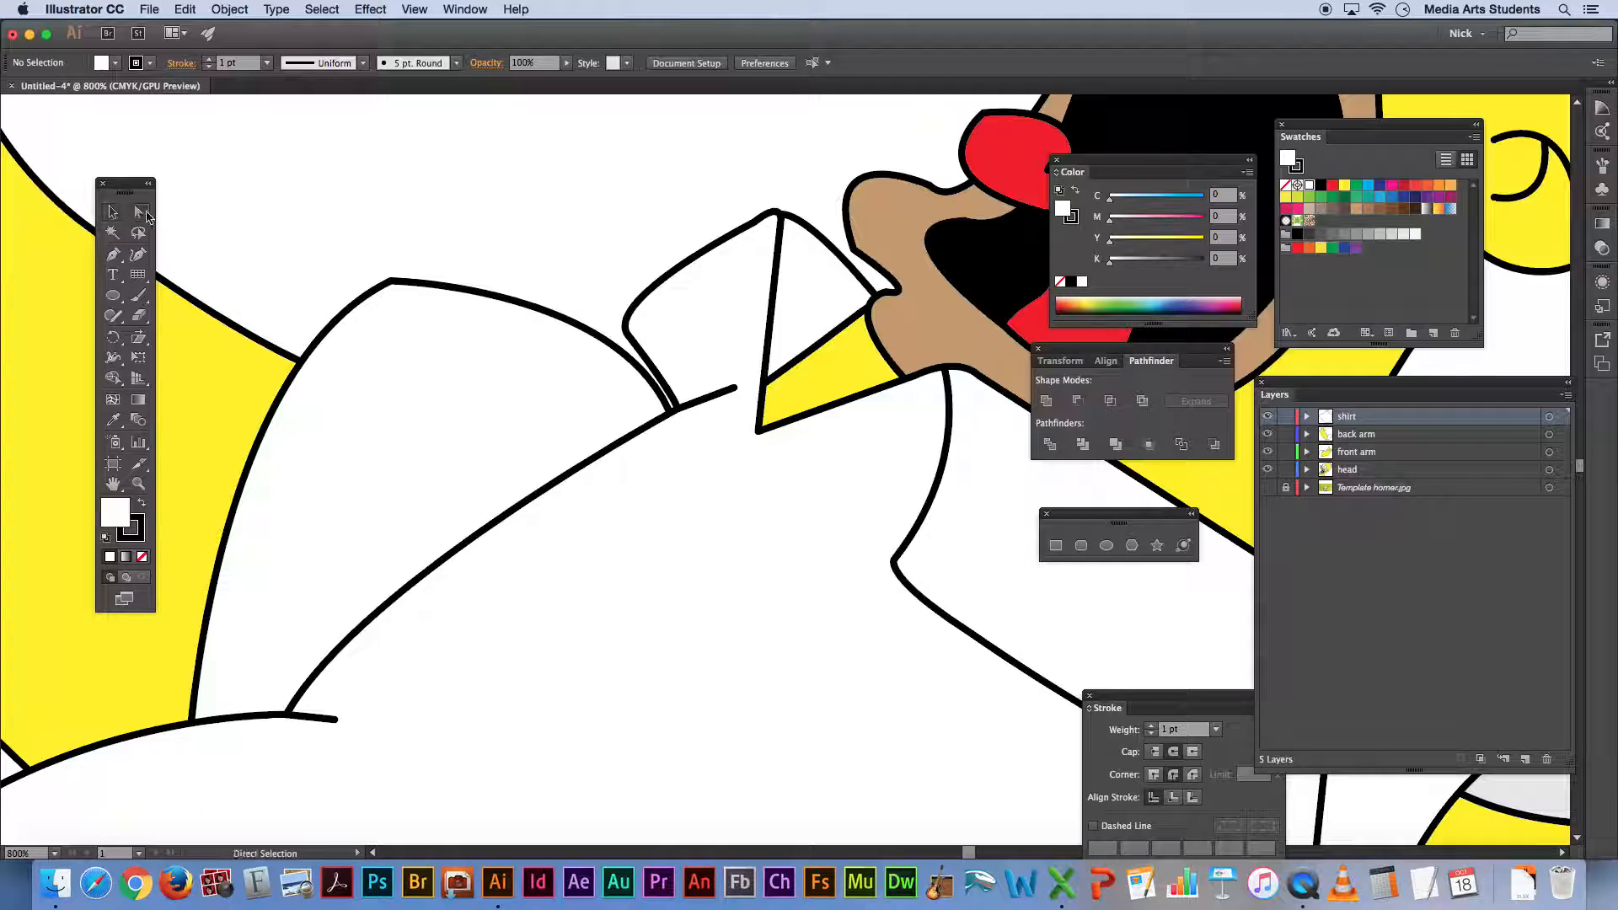
pyautogui.click(674, 411)
pyautogui.moveTo(681, 453); pyautogui.dragTo(686, 451)
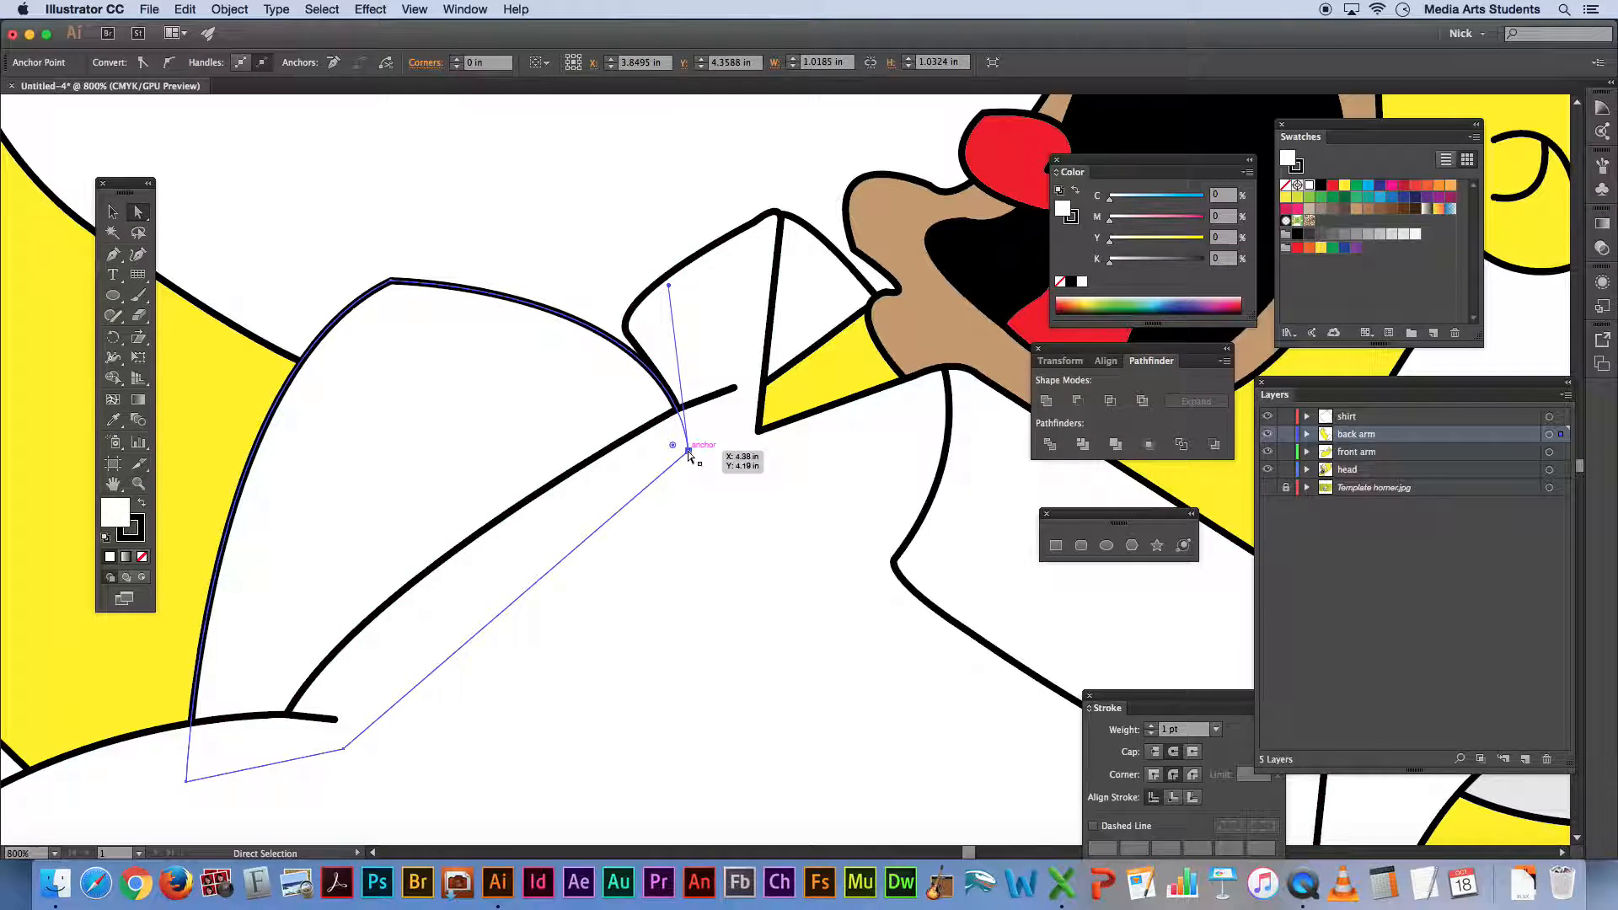
pyautogui.click(584, 235)
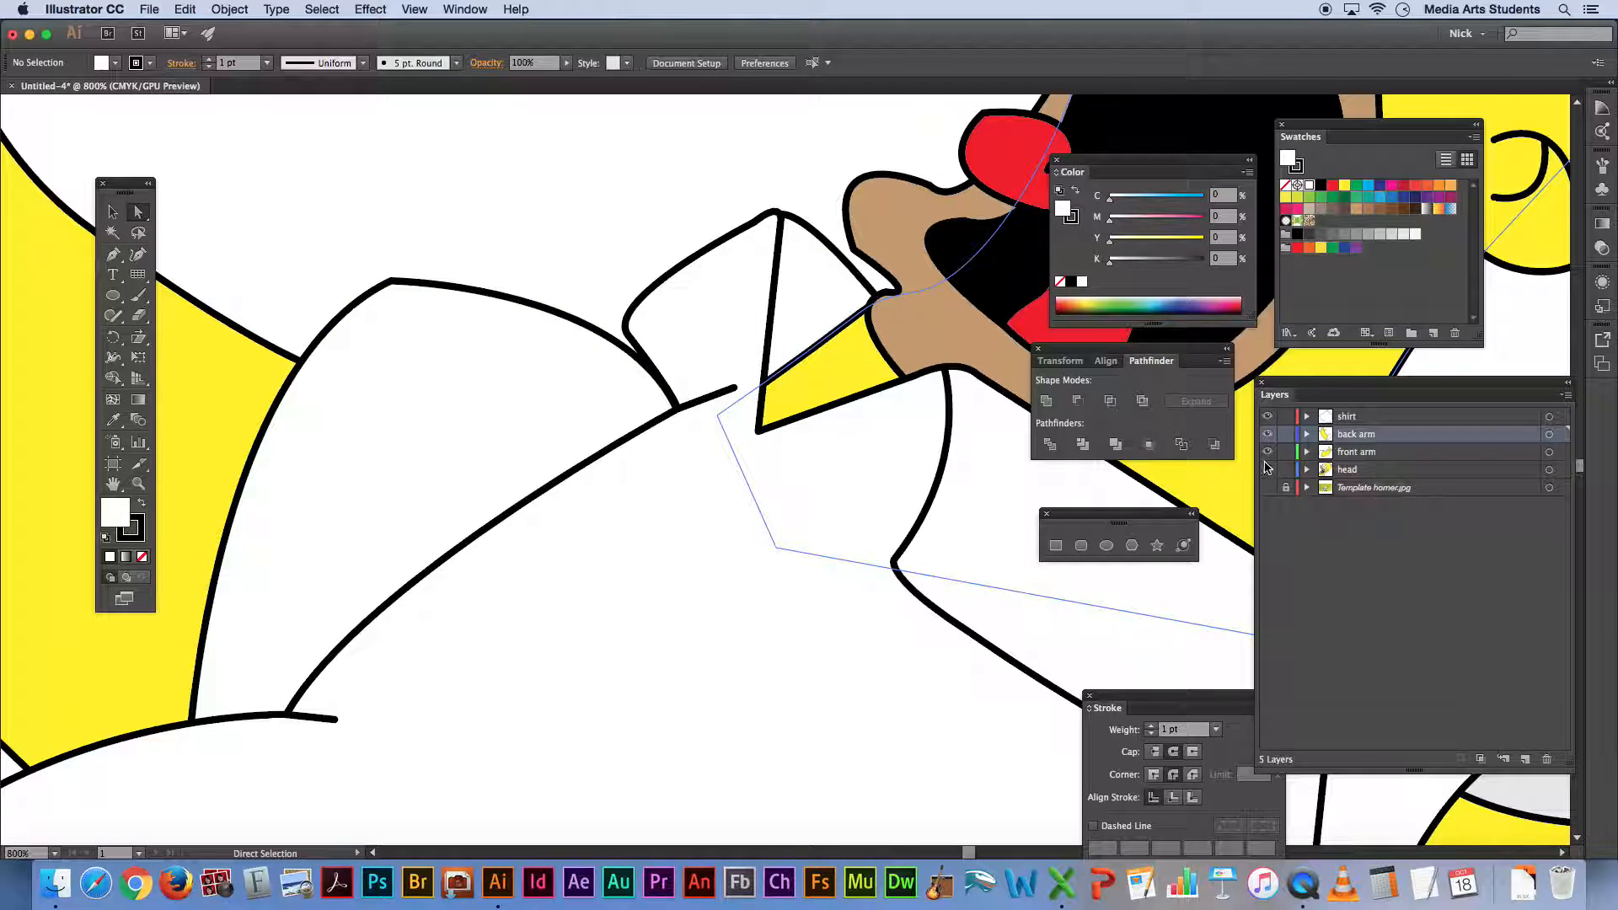
# Hide the shirt, back arm, front arm and head layers and show only the template image around the legs.
pyautogui.moveTo(1269, 425); pyautogui.dragTo(1272, 497)
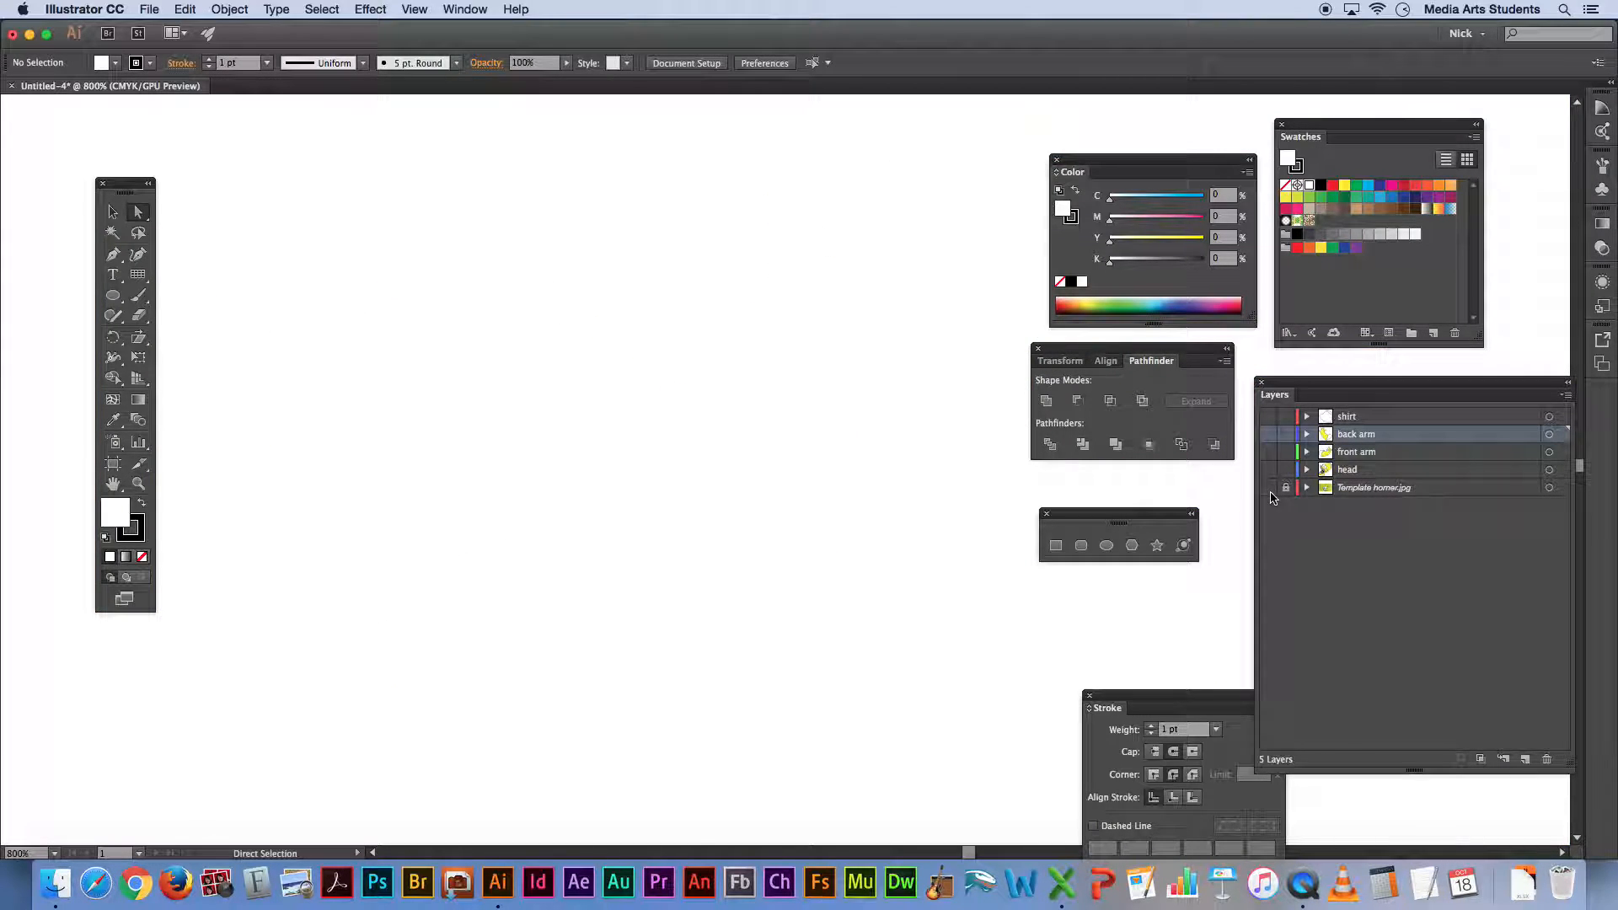
pyautogui.press('super+0')
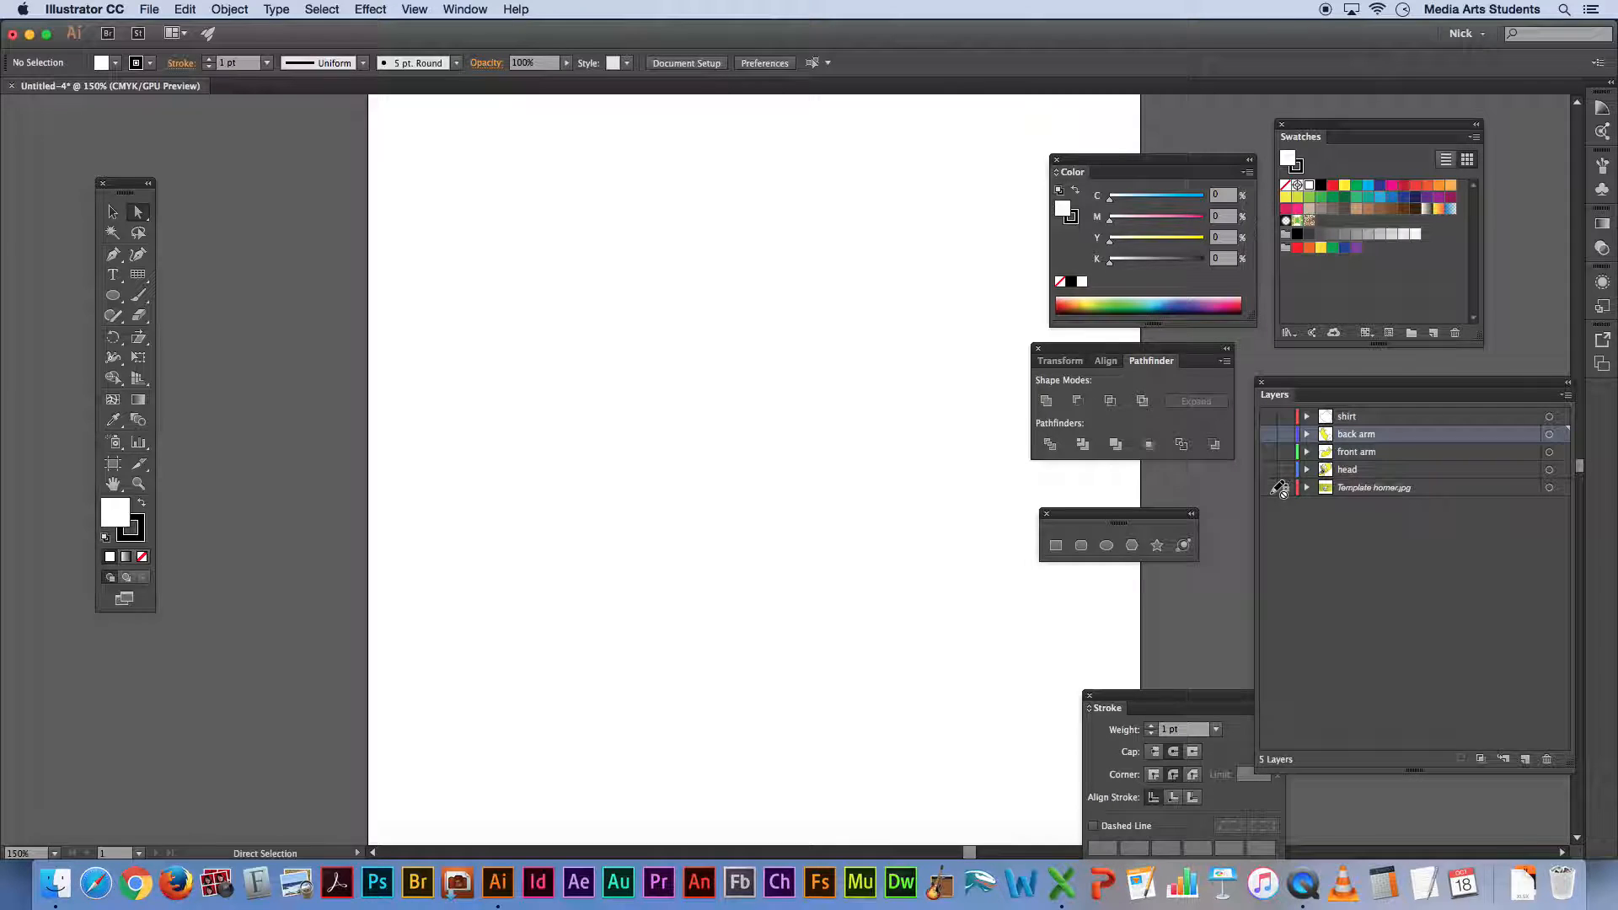
pyautogui.click(1270, 488)
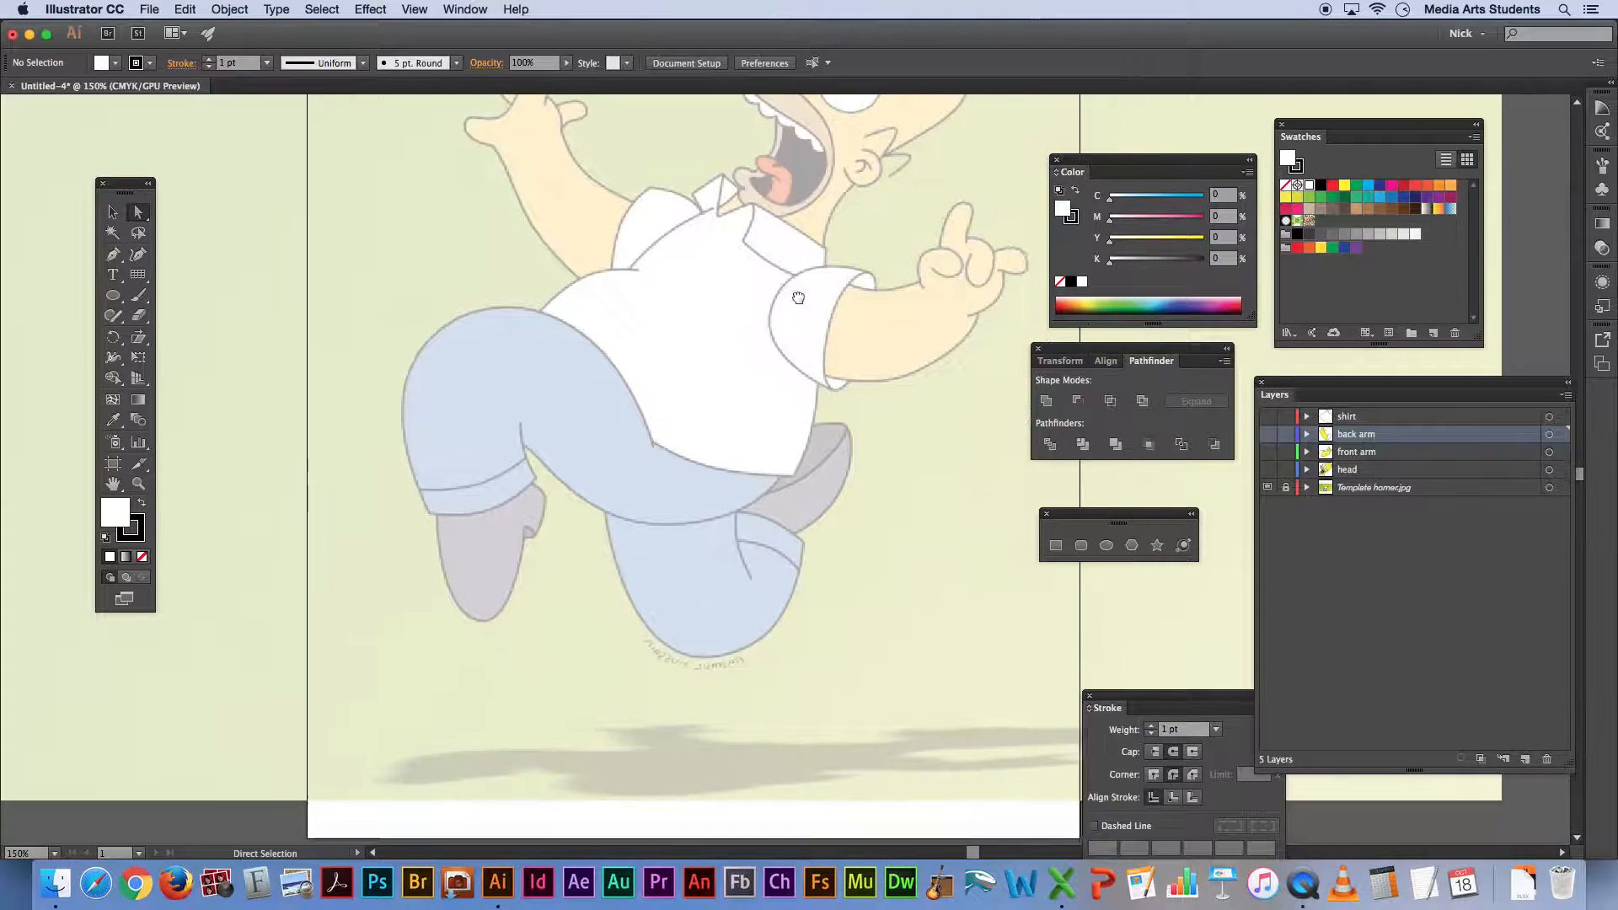
pyautogui.scroll(-5, 910, 543)
pyautogui.press('super+equal')
pyautogui.press('super+equal')
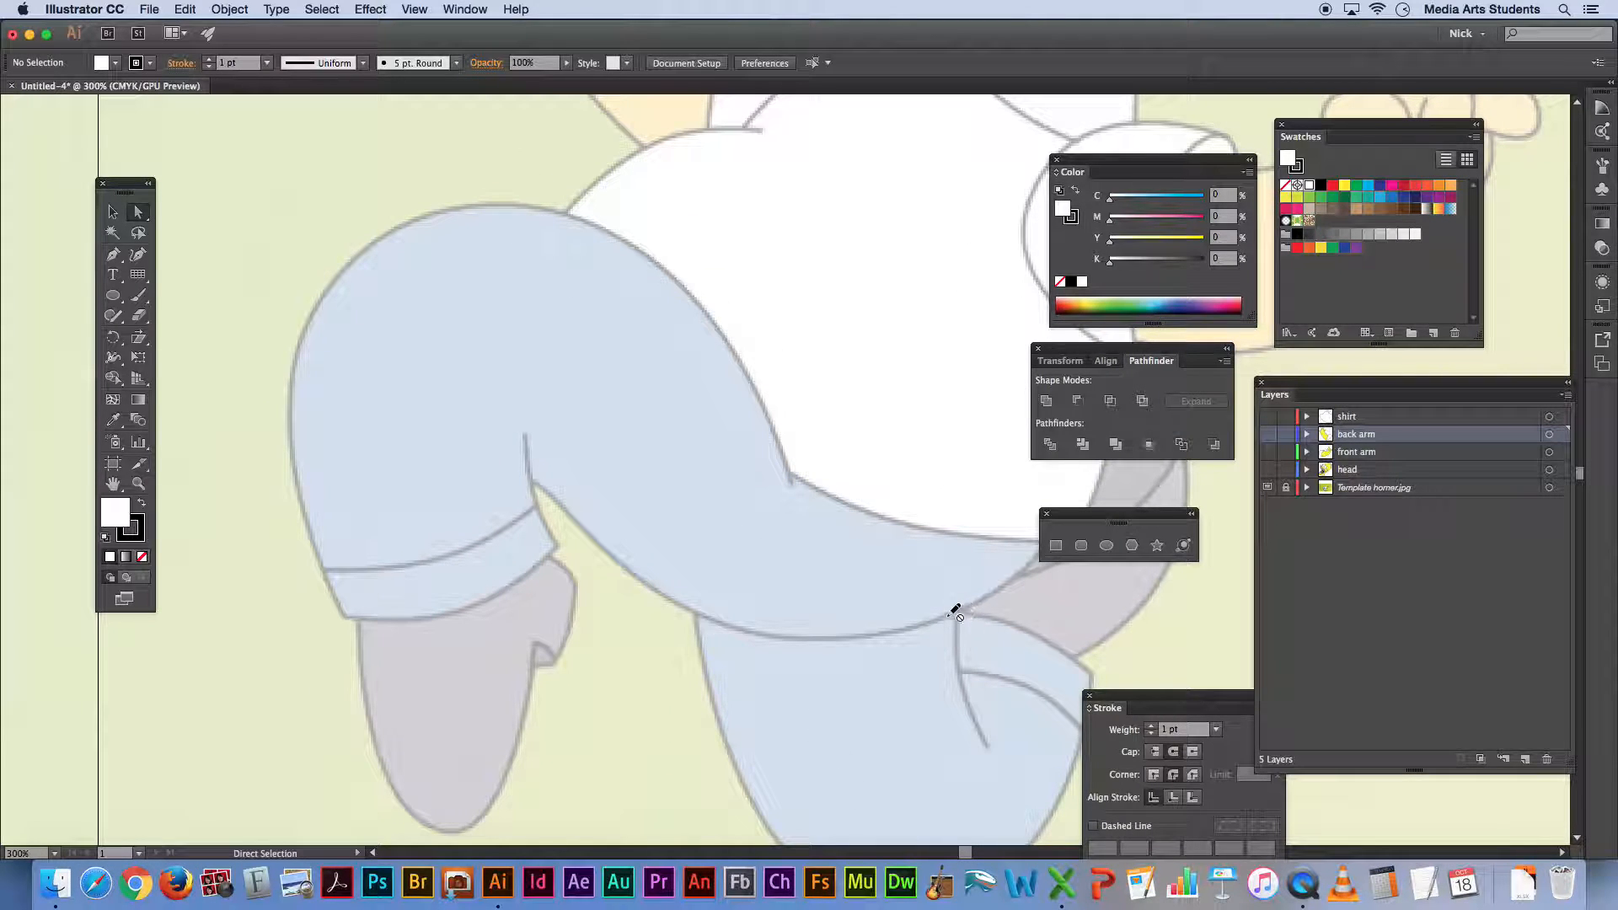
pyautogui.moveTo(869, 597); pyautogui.dragTo(661, 516)
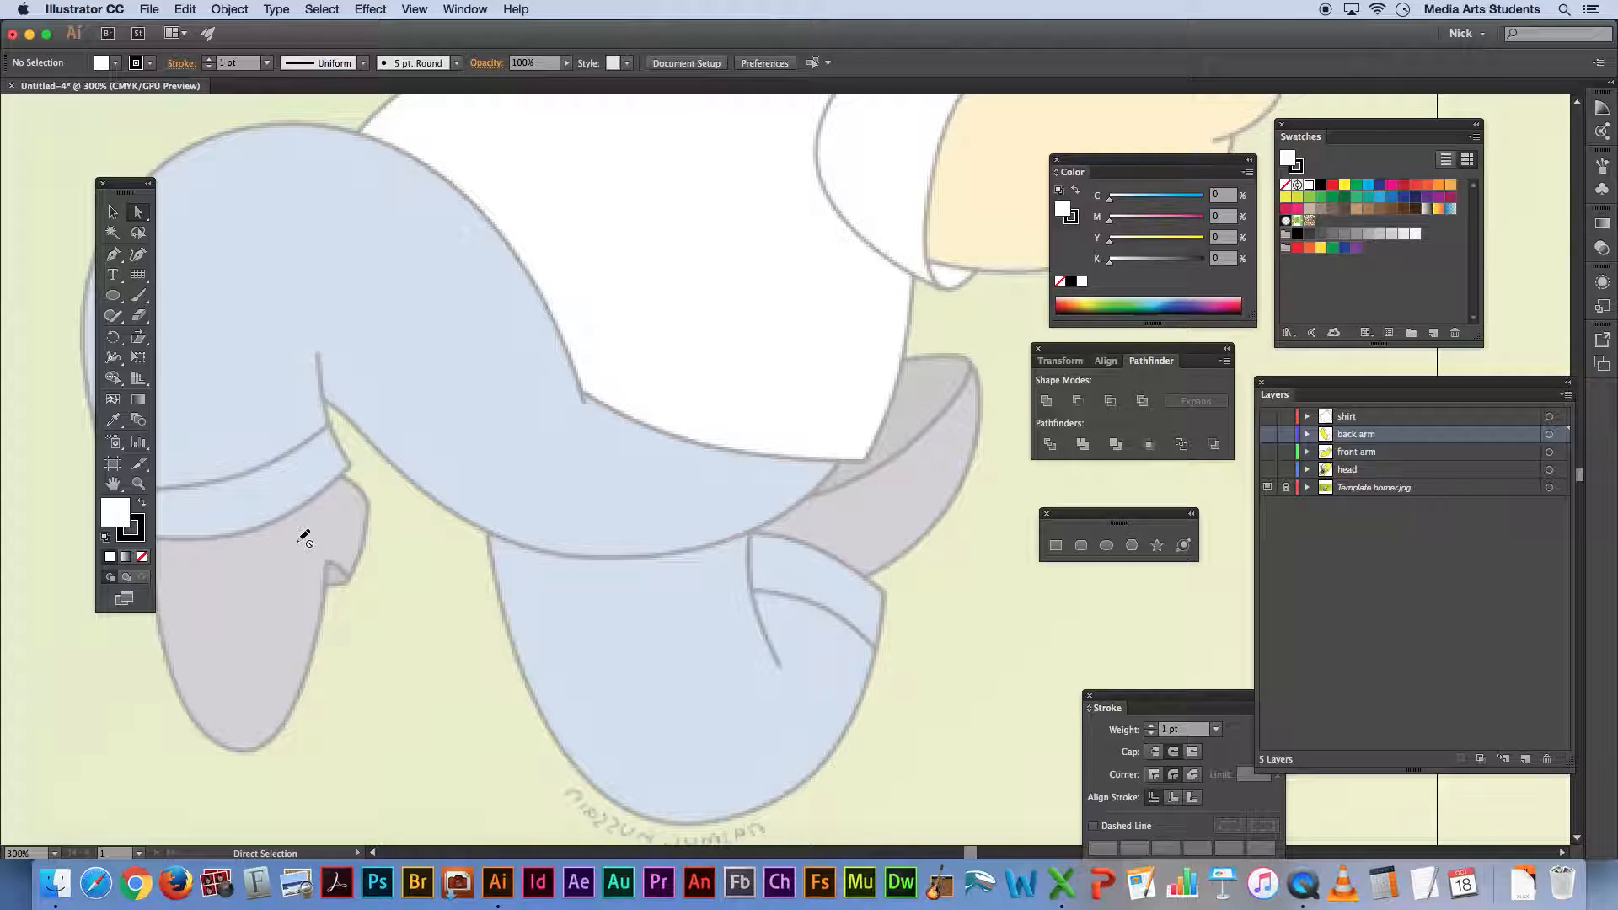
# Create a new layer named "front leg" between the shirt and back arm layers.
pyautogui.click(1524, 760)
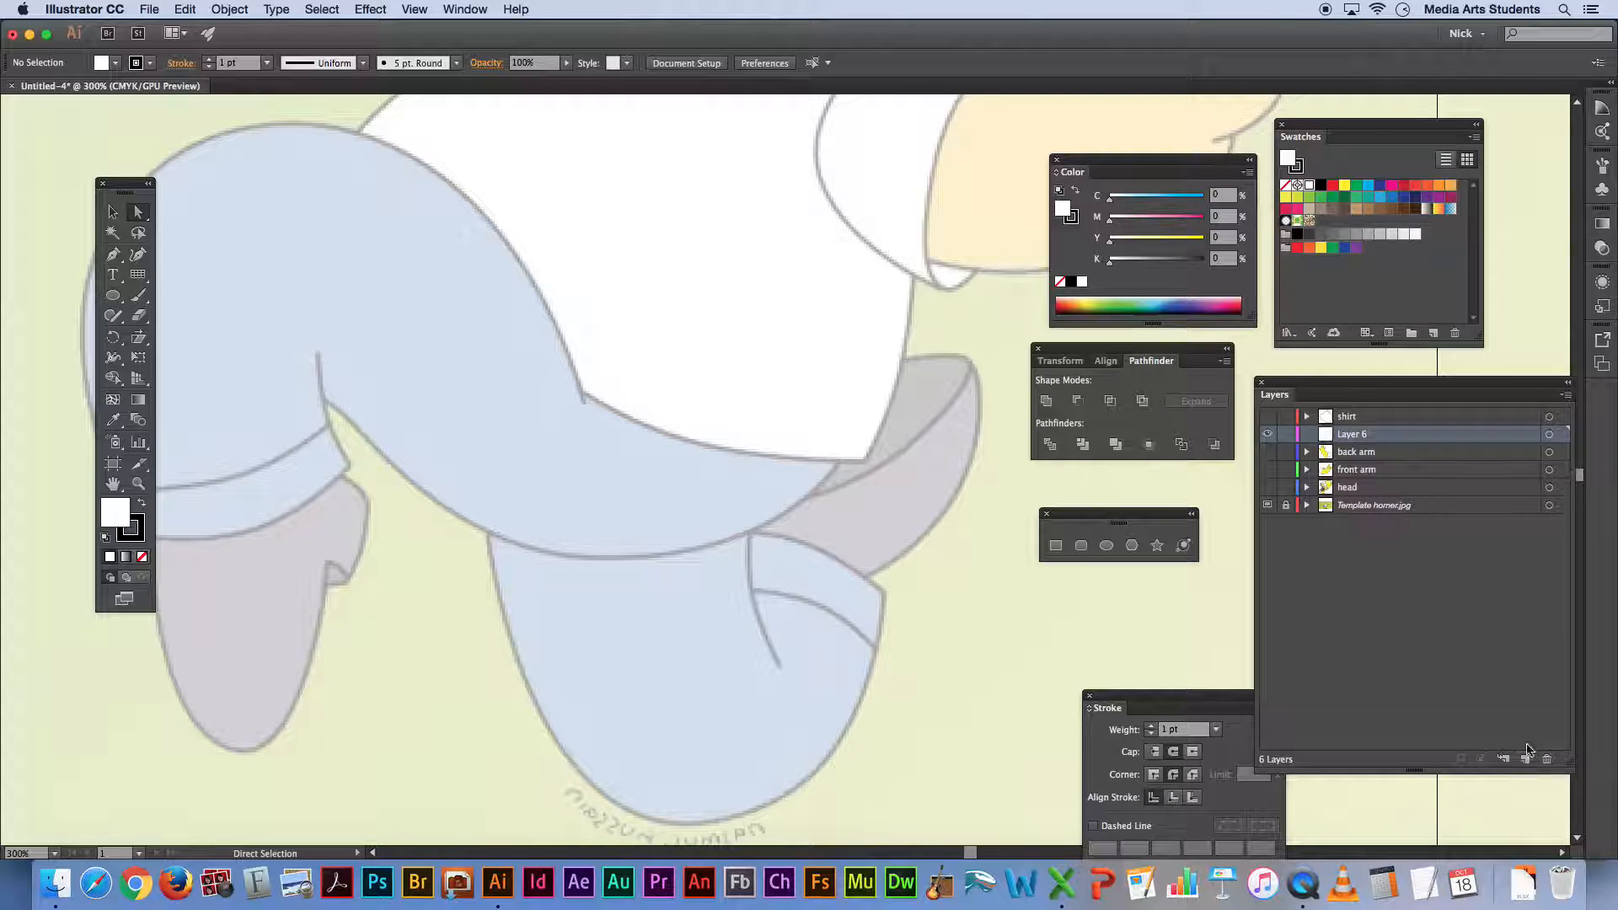
pyautogui.doubleClick(1351, 434)
pyautogui.write('front leg')
pyautogui.press('Return')
# Activate the Pen tool and set the fill to none for tracing the front trouser leg.
pyautogui.moveTo(636, 437); pyautogui.dragTo(907, 526)
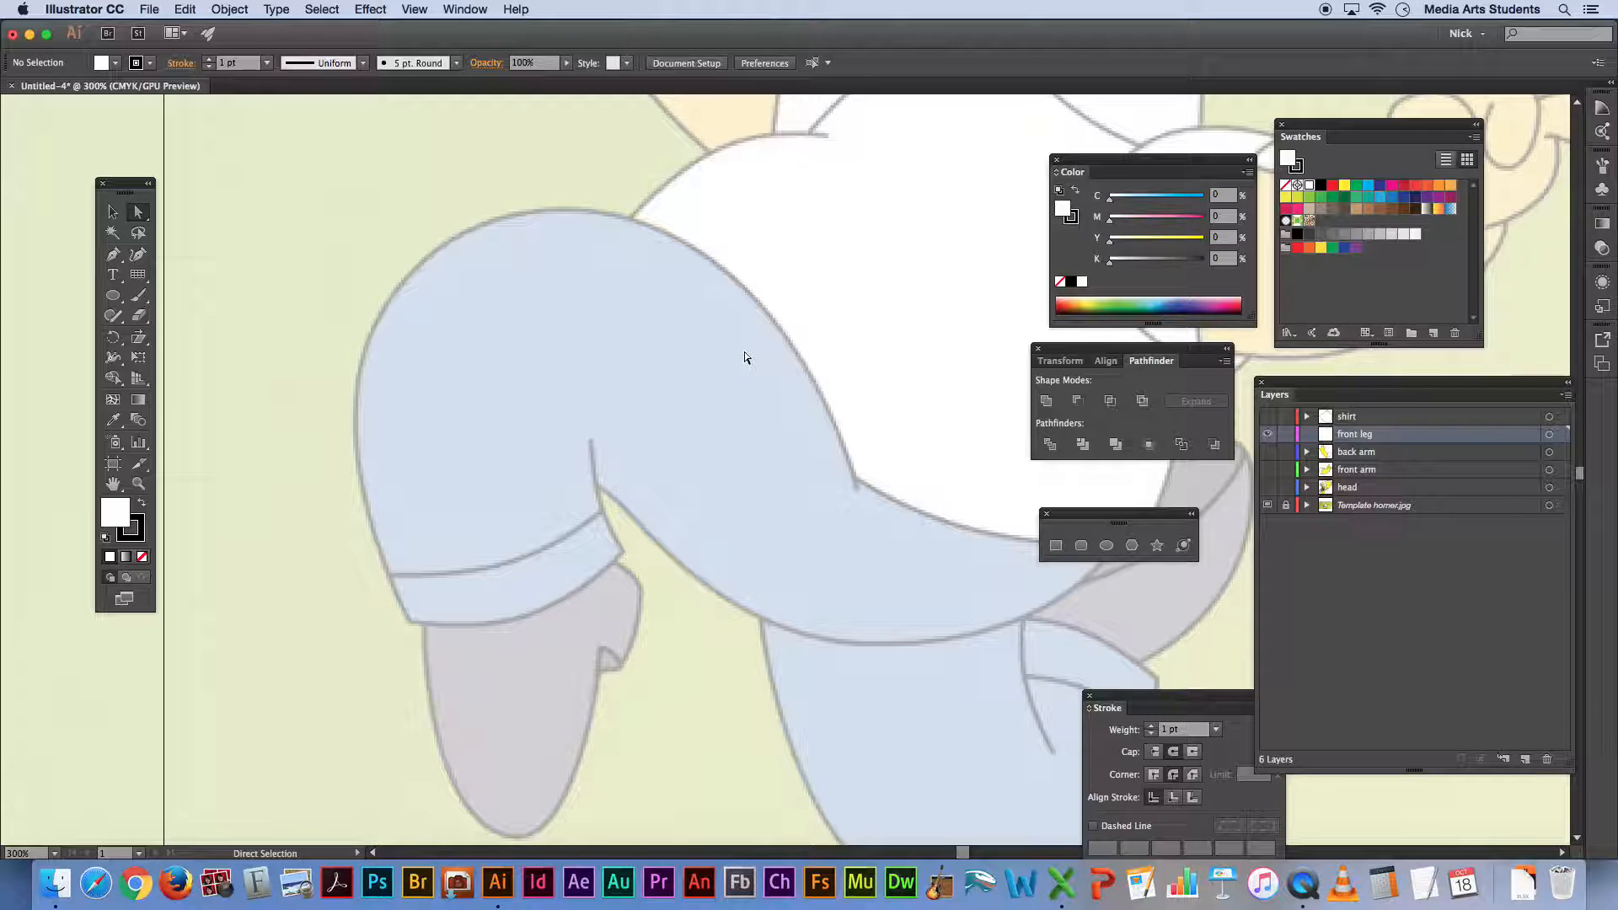
pyautogui.press('super+minus')
pyautogui.moveTo(794, 408); pyautogui.dragTo(660, 448)
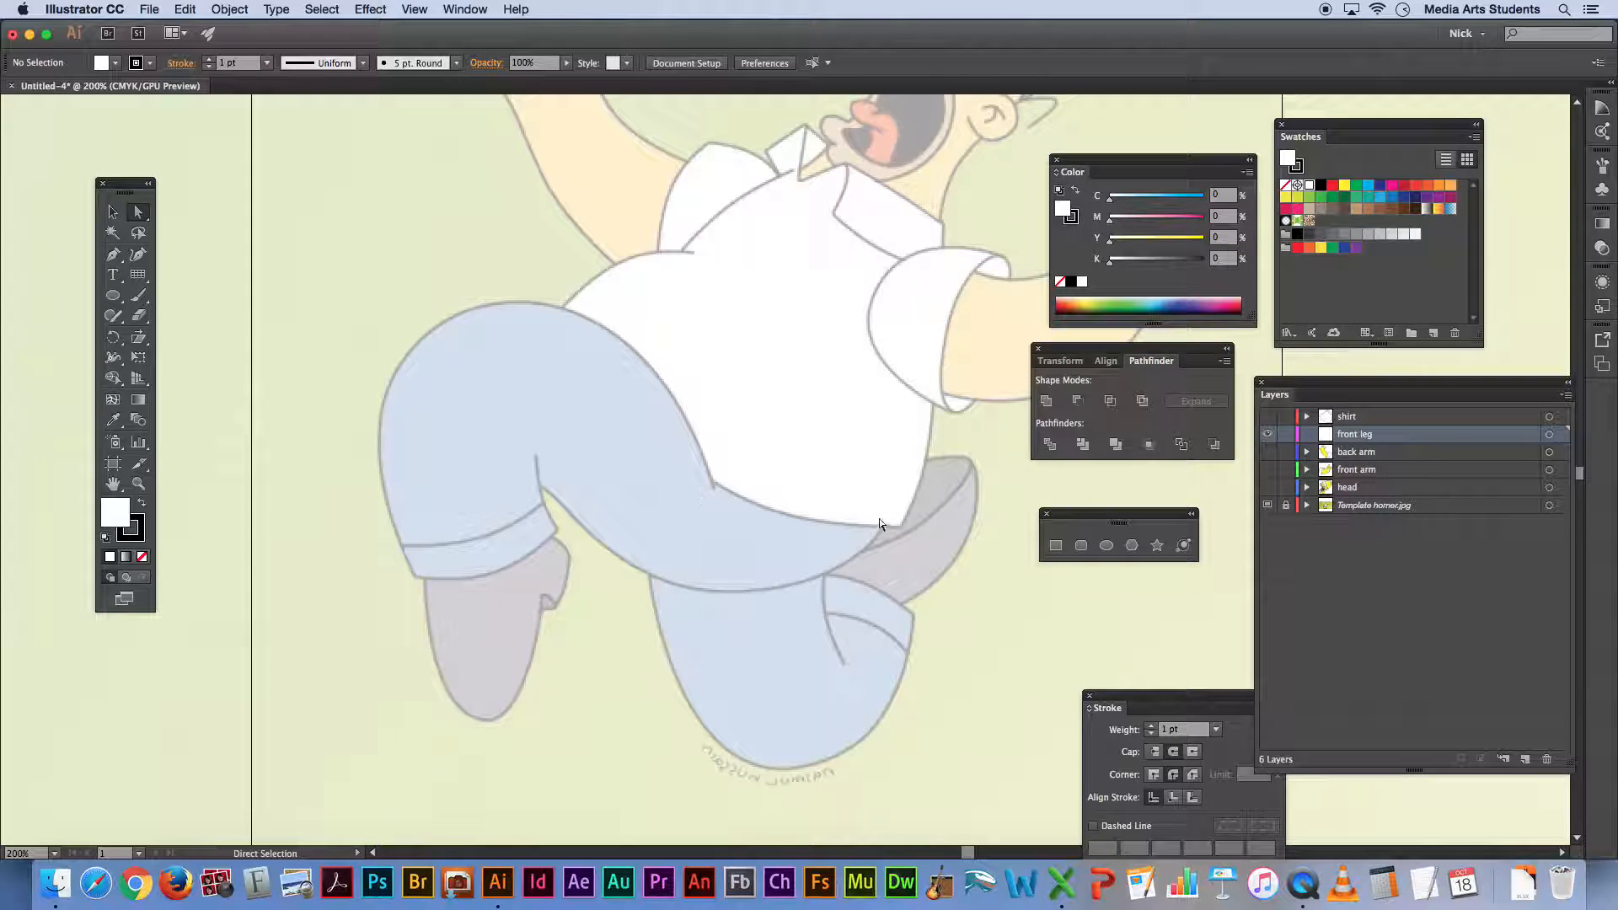
pyautogui.click(113, 253)
pyautogui.click(883, 528)
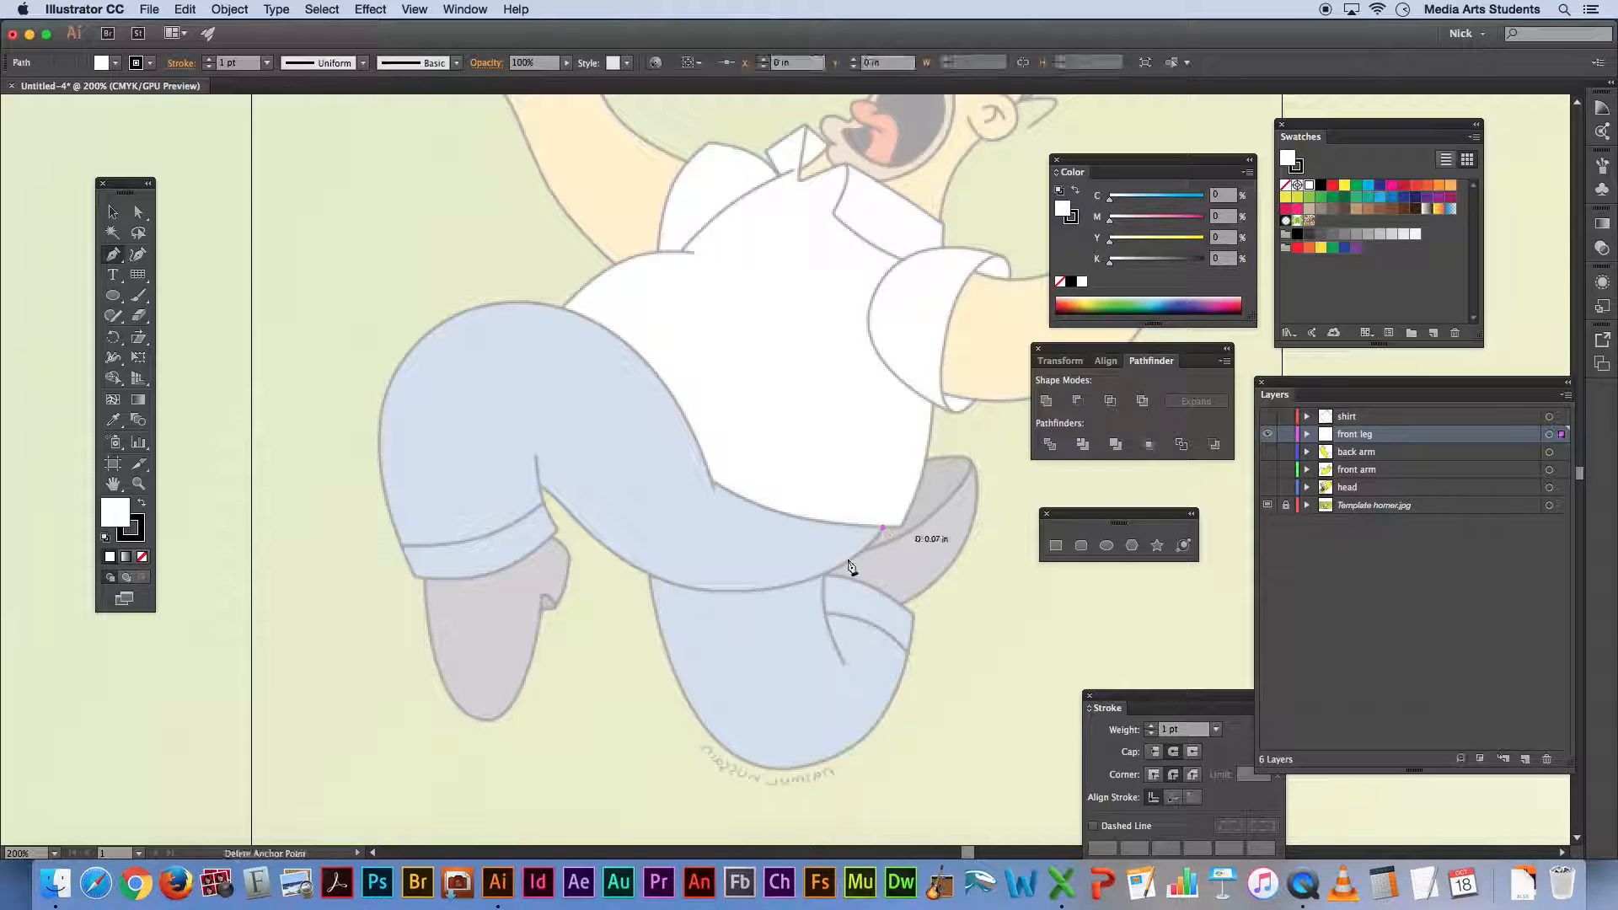
pyautogui.moveTo(626, 558); pyautogui.dragTo(476, 476)
pyautogui.hotkey('ctrl', 'z')
pyautogui.click(142, 557)
pyautogui.moveTo(638, 570); pyautogui.dragTo(467, 505)
pyautogui.click(638, 570)
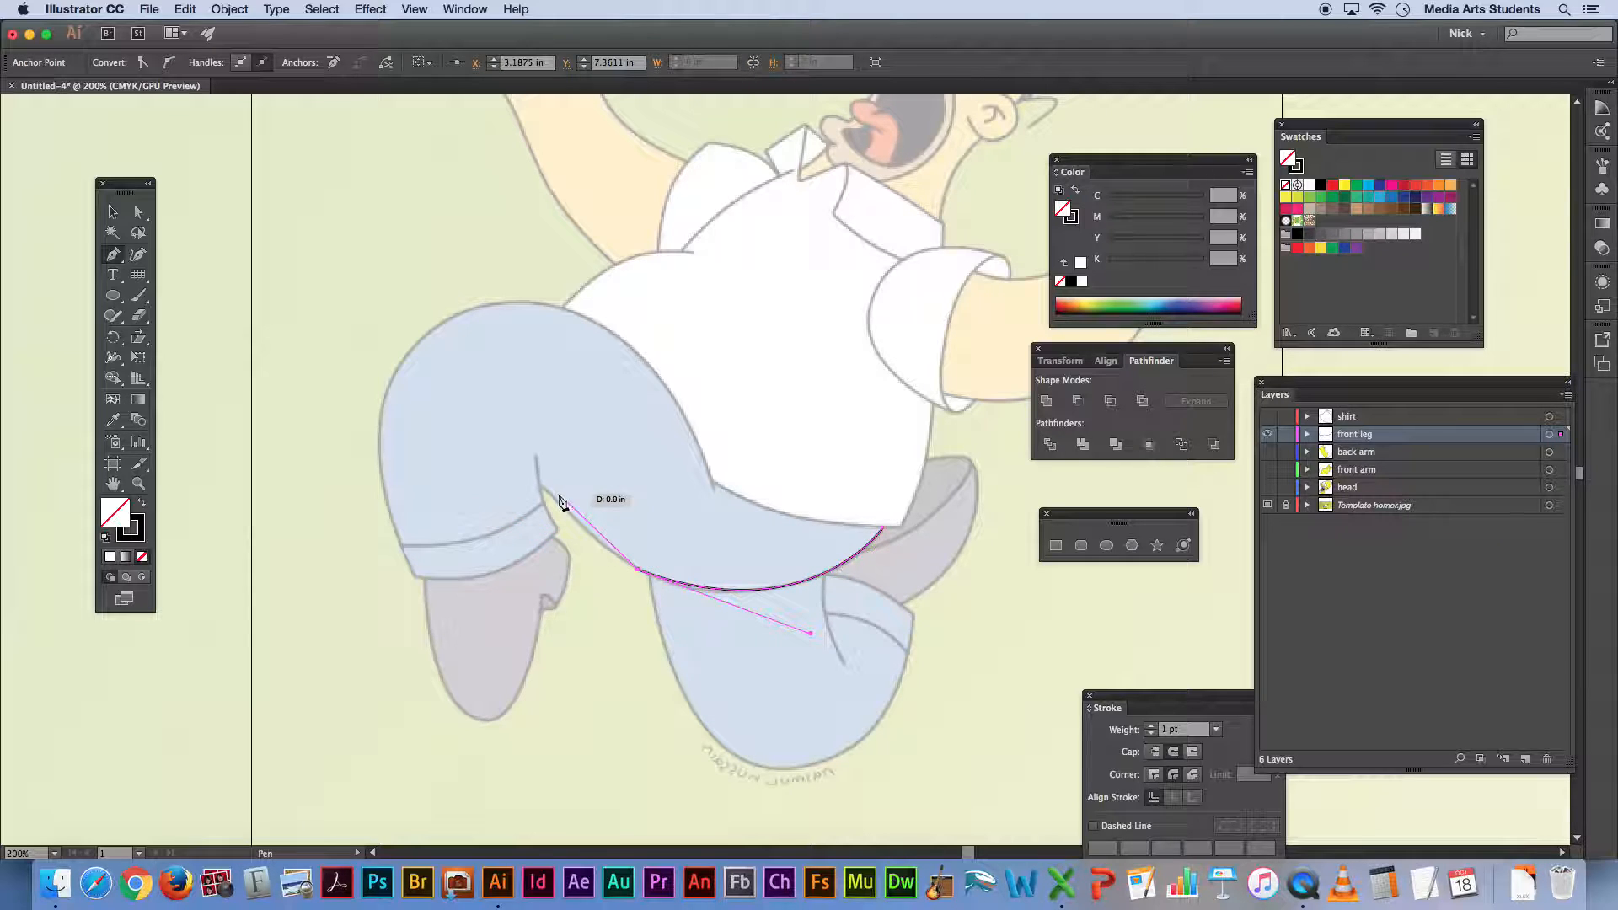
pyautogui.moveTo(563, 505); pyautogui.dragTo(536, 489)
pyautogui.press('super+z')
pyautogui.click(635, 574)
pyautogui.keyDown('super'); pyautogui.click(805, 556); pyautogui.keyUp('super')
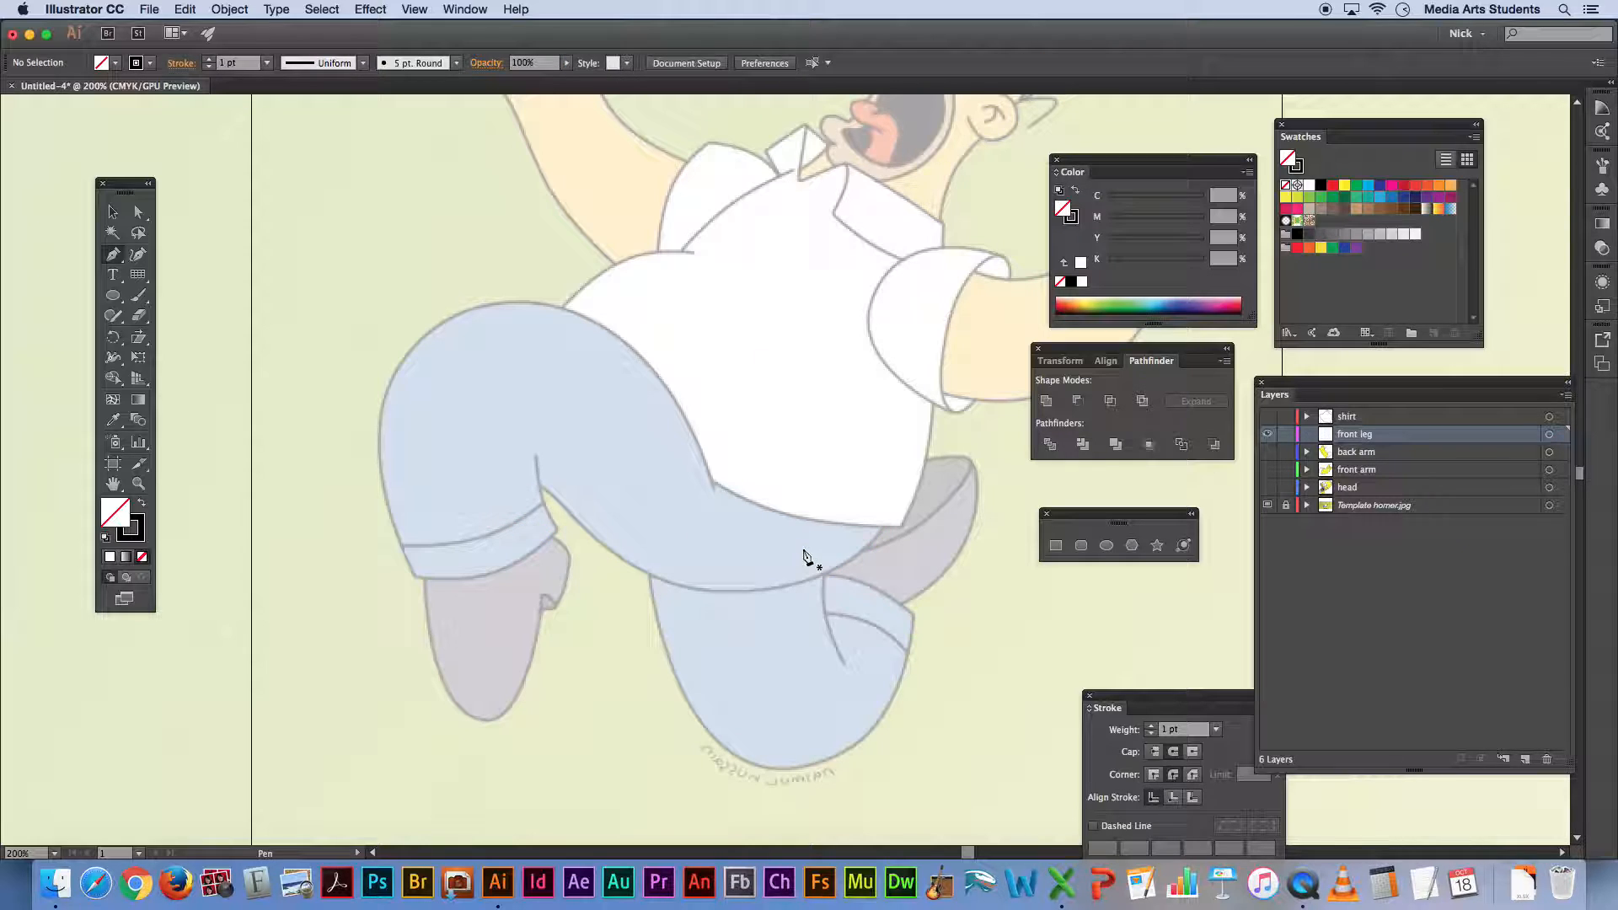
pyautogui.click(883, 529)
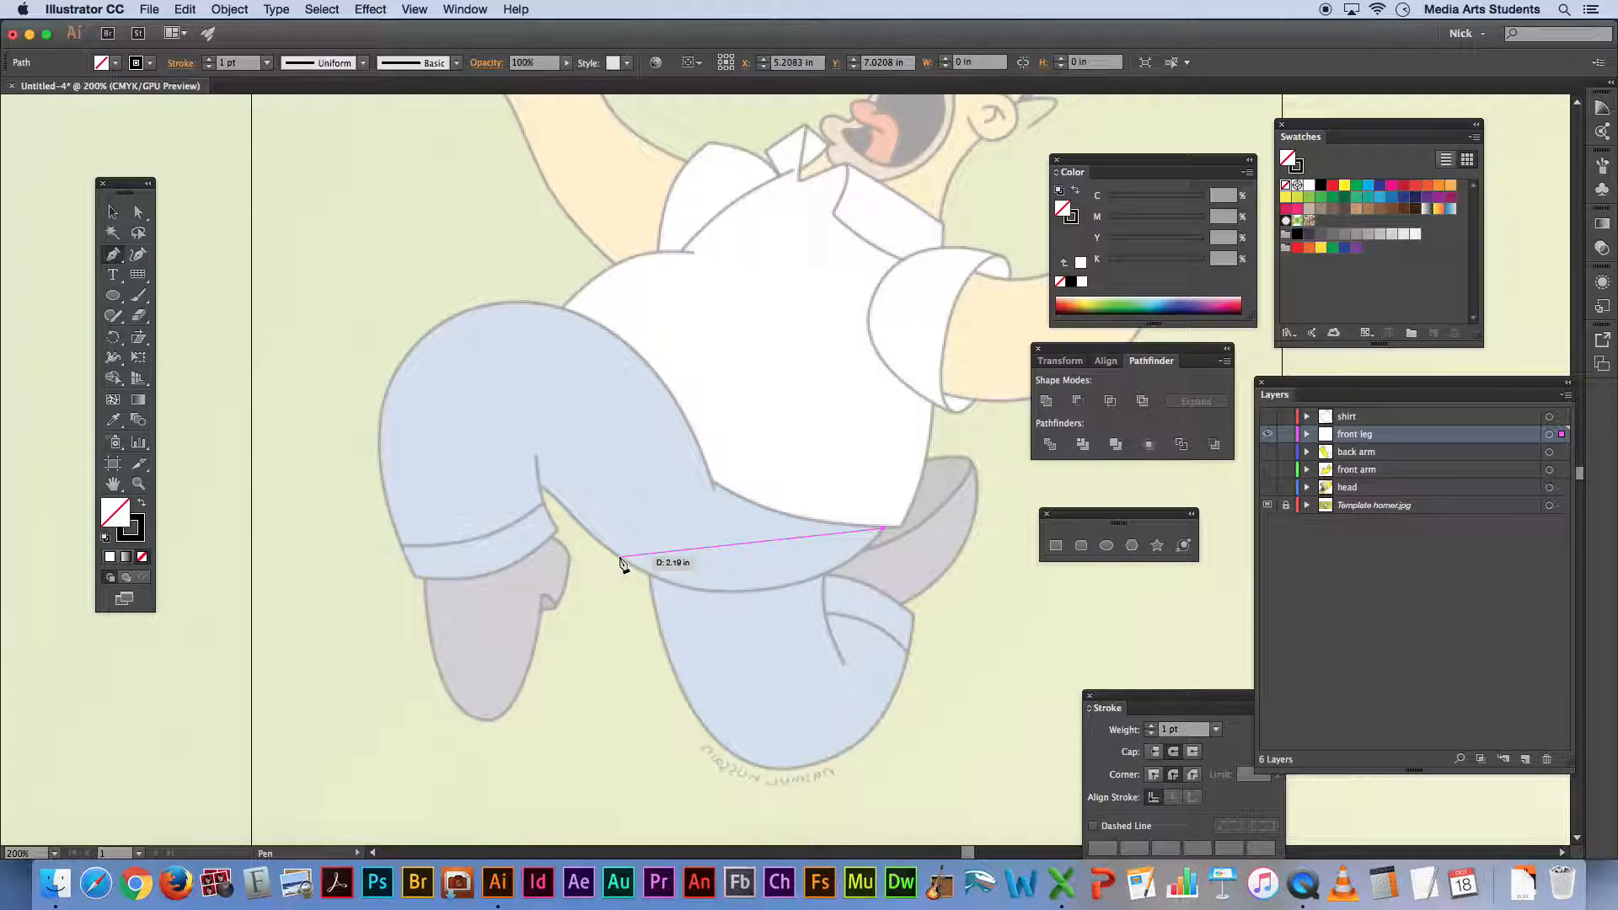
pyautogui.moveTo(620, 556); pyautogui.dragTo(444, 465)
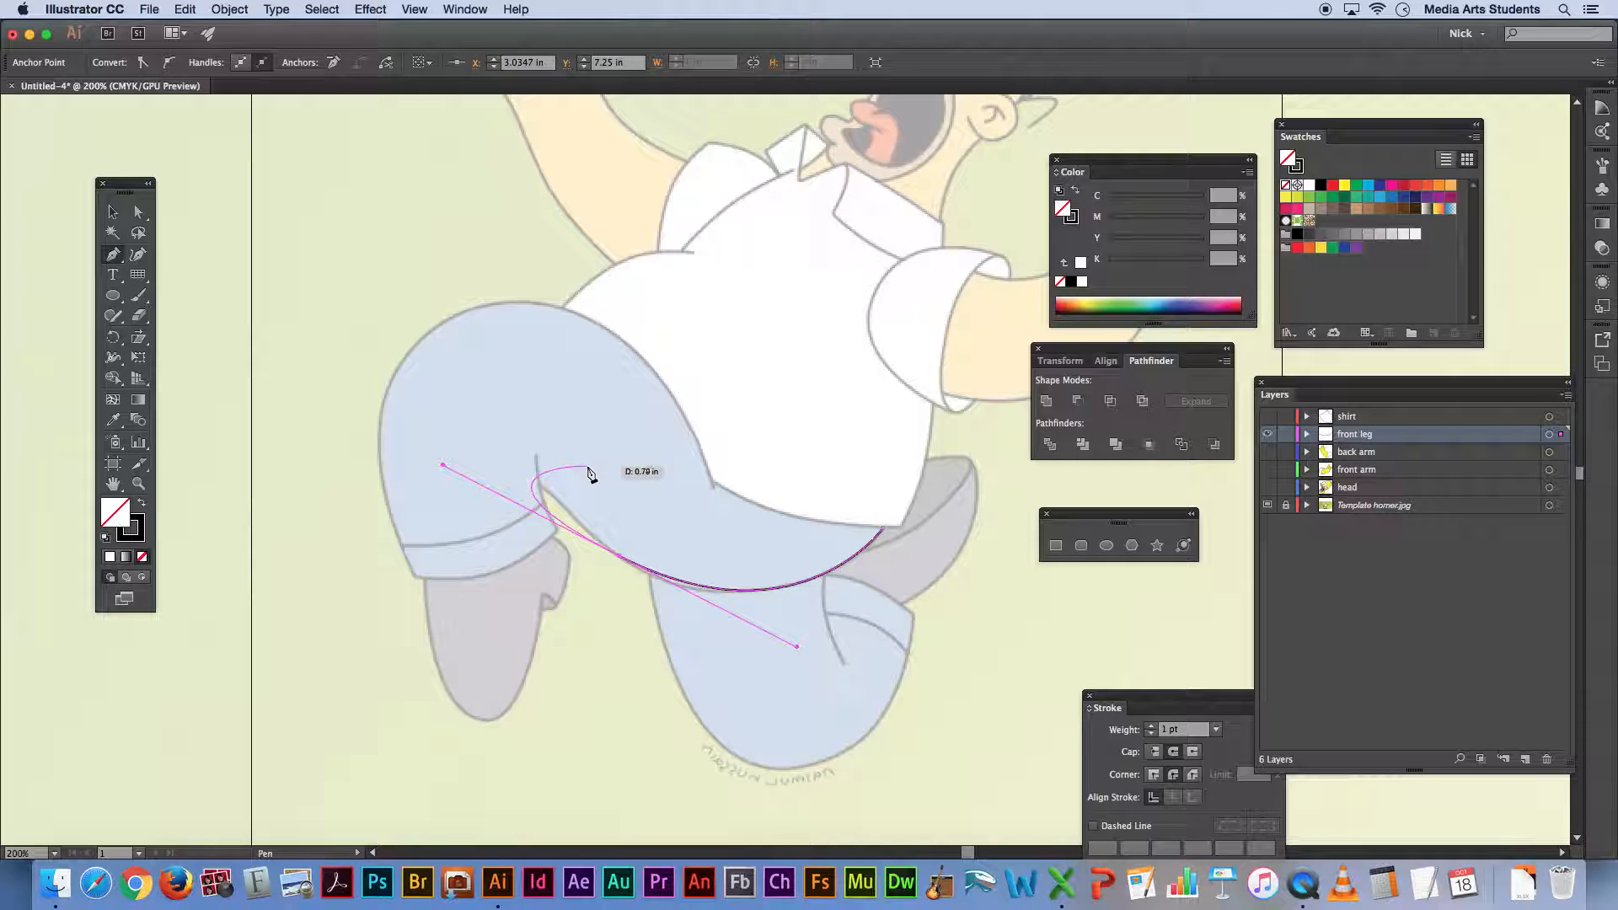
pyautogui.press('super+z')
pyautogui.press('super+z')
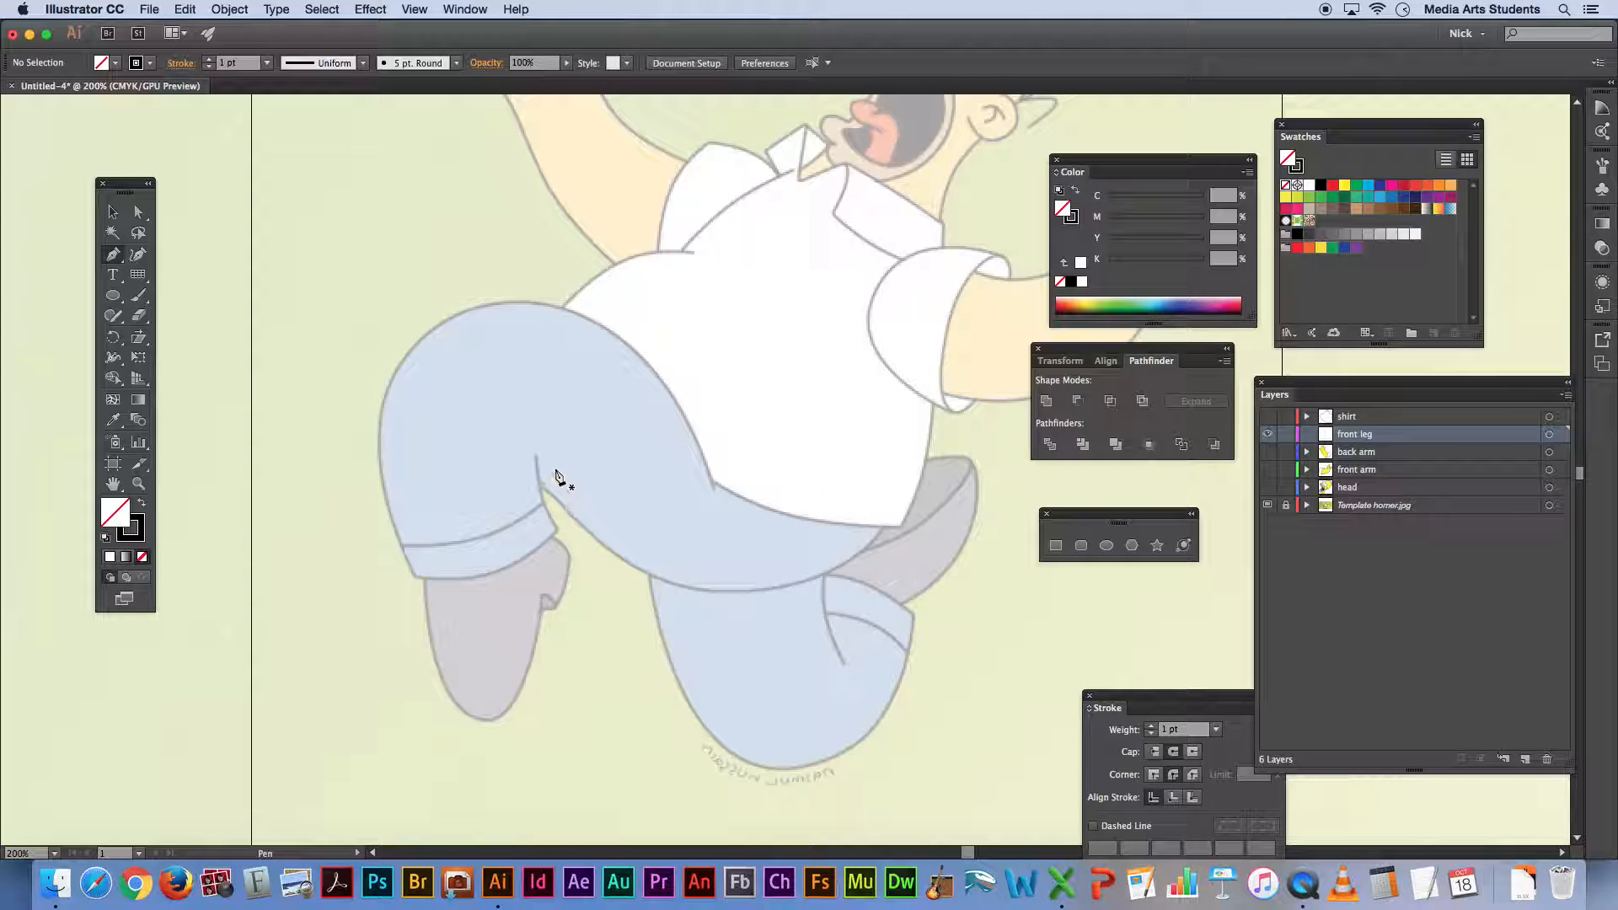
# Trace the front trouser leg from the cuff's outer corner along its lower edge, up to the crook, and along the thigh's underside to the shirt hem.
pyautogui.click(416, 578)
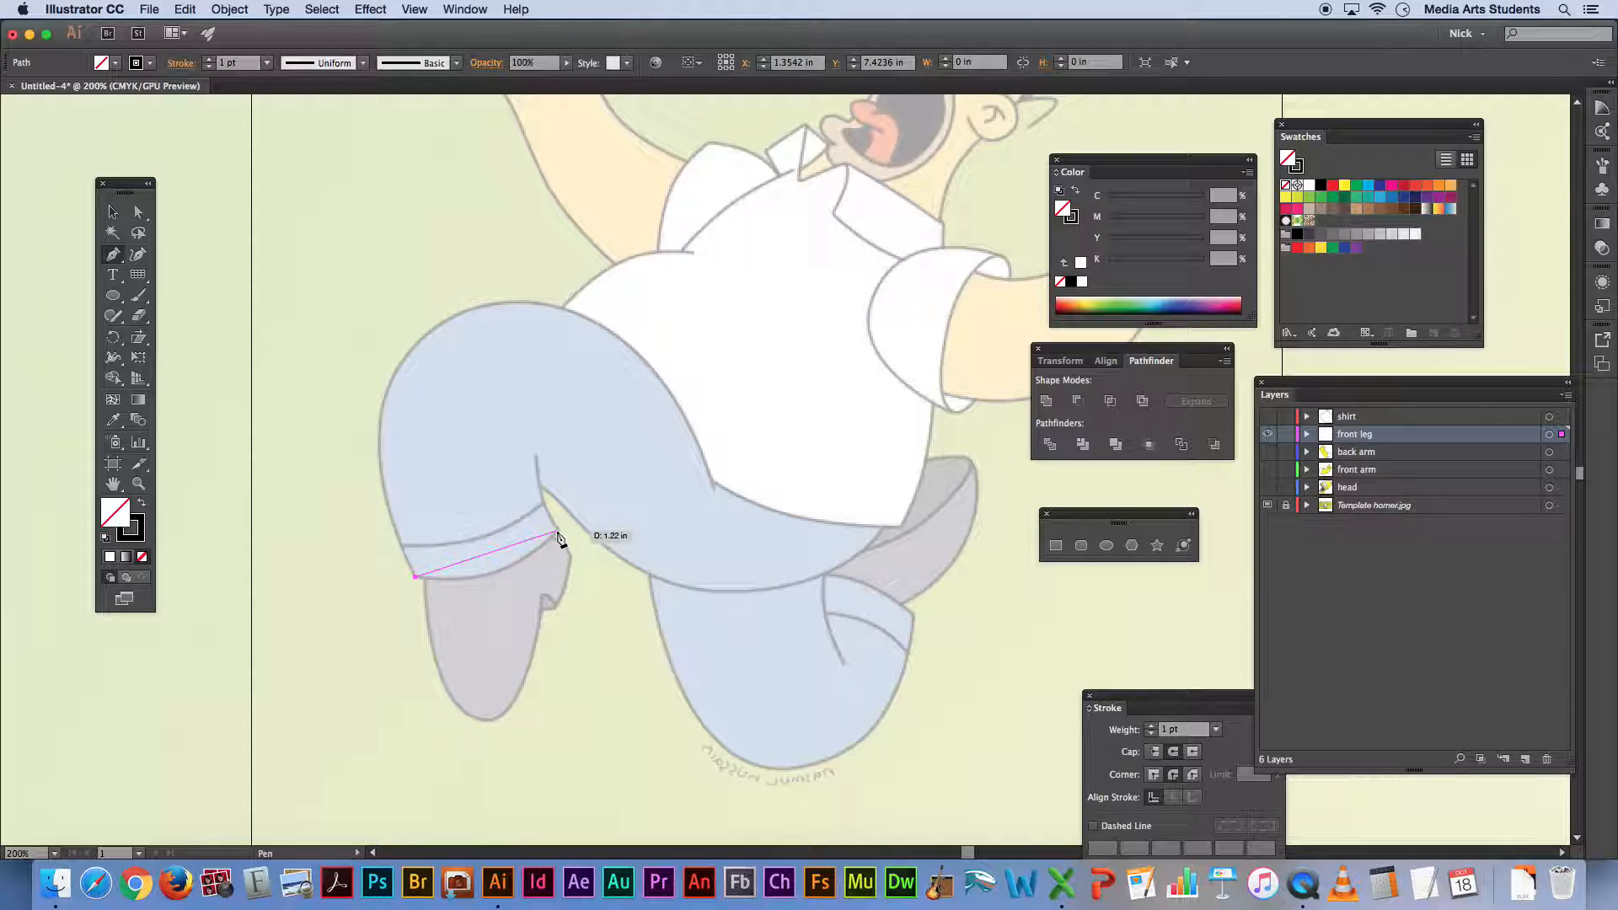
pyautogui.moveTo(556, 532); pyautogui.dragTo(622, 466)
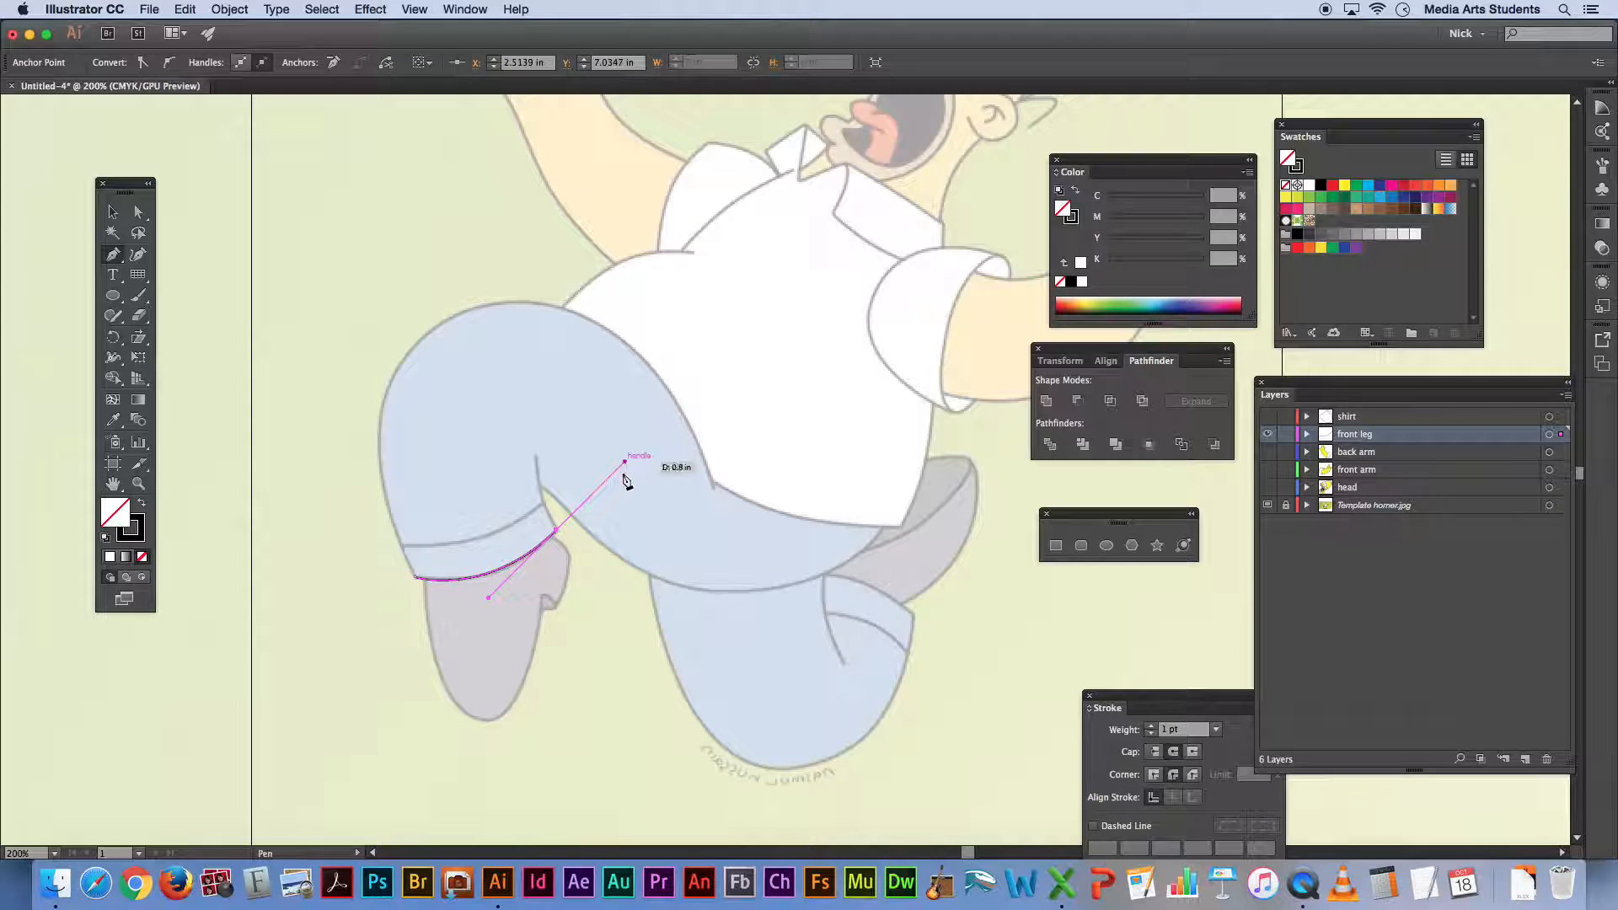
pyautogui.click(557, 531)
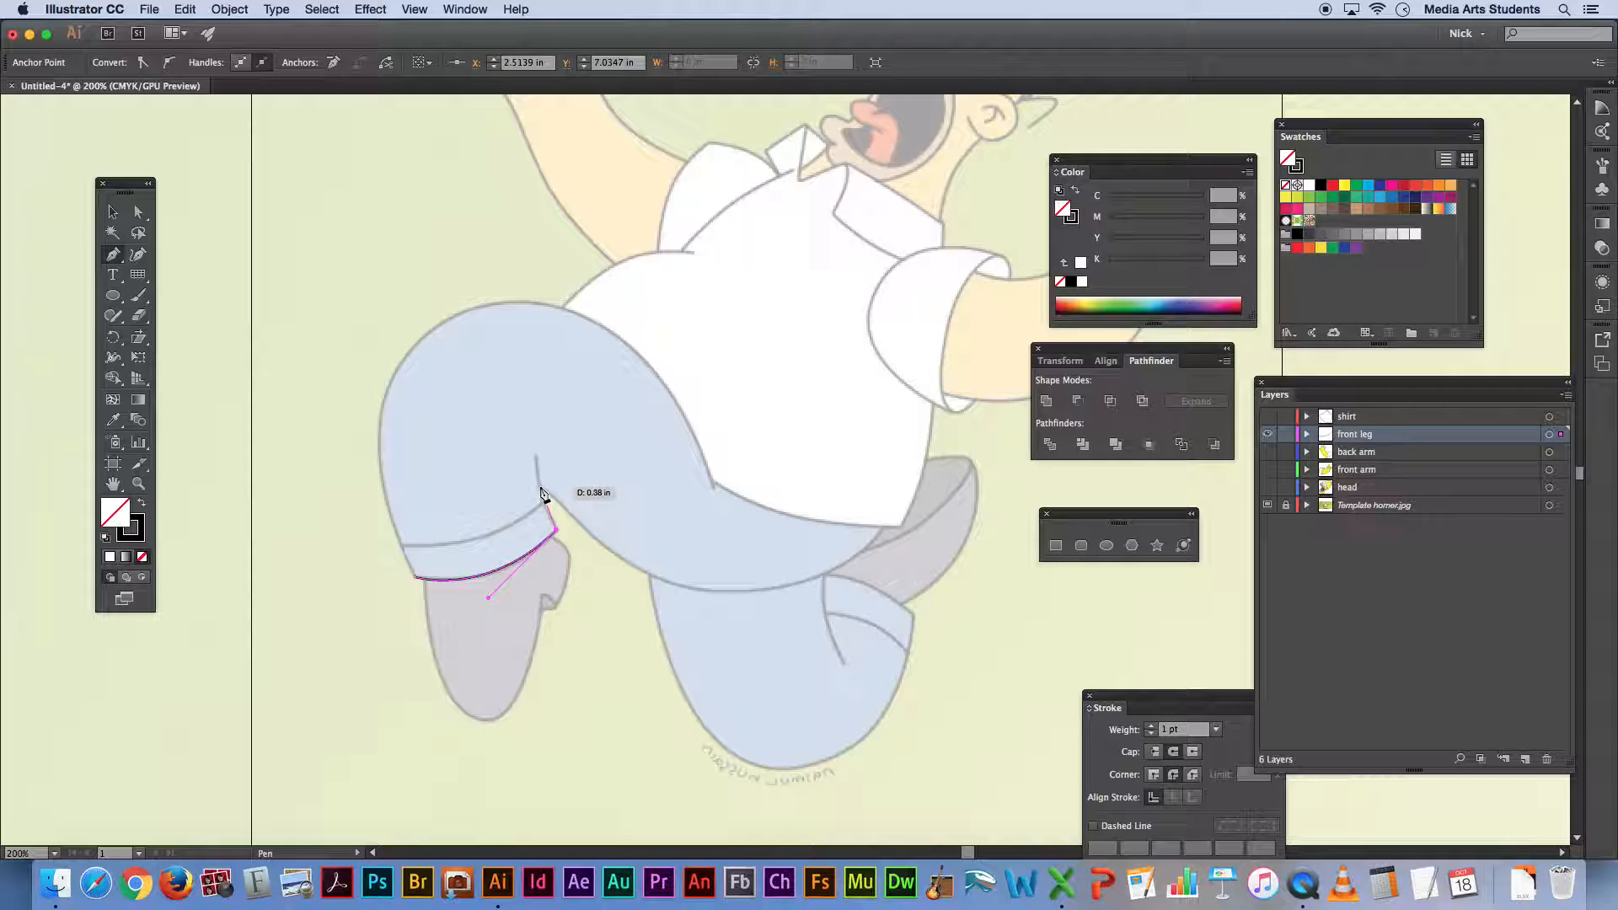
pyautogui.click(539, 488)
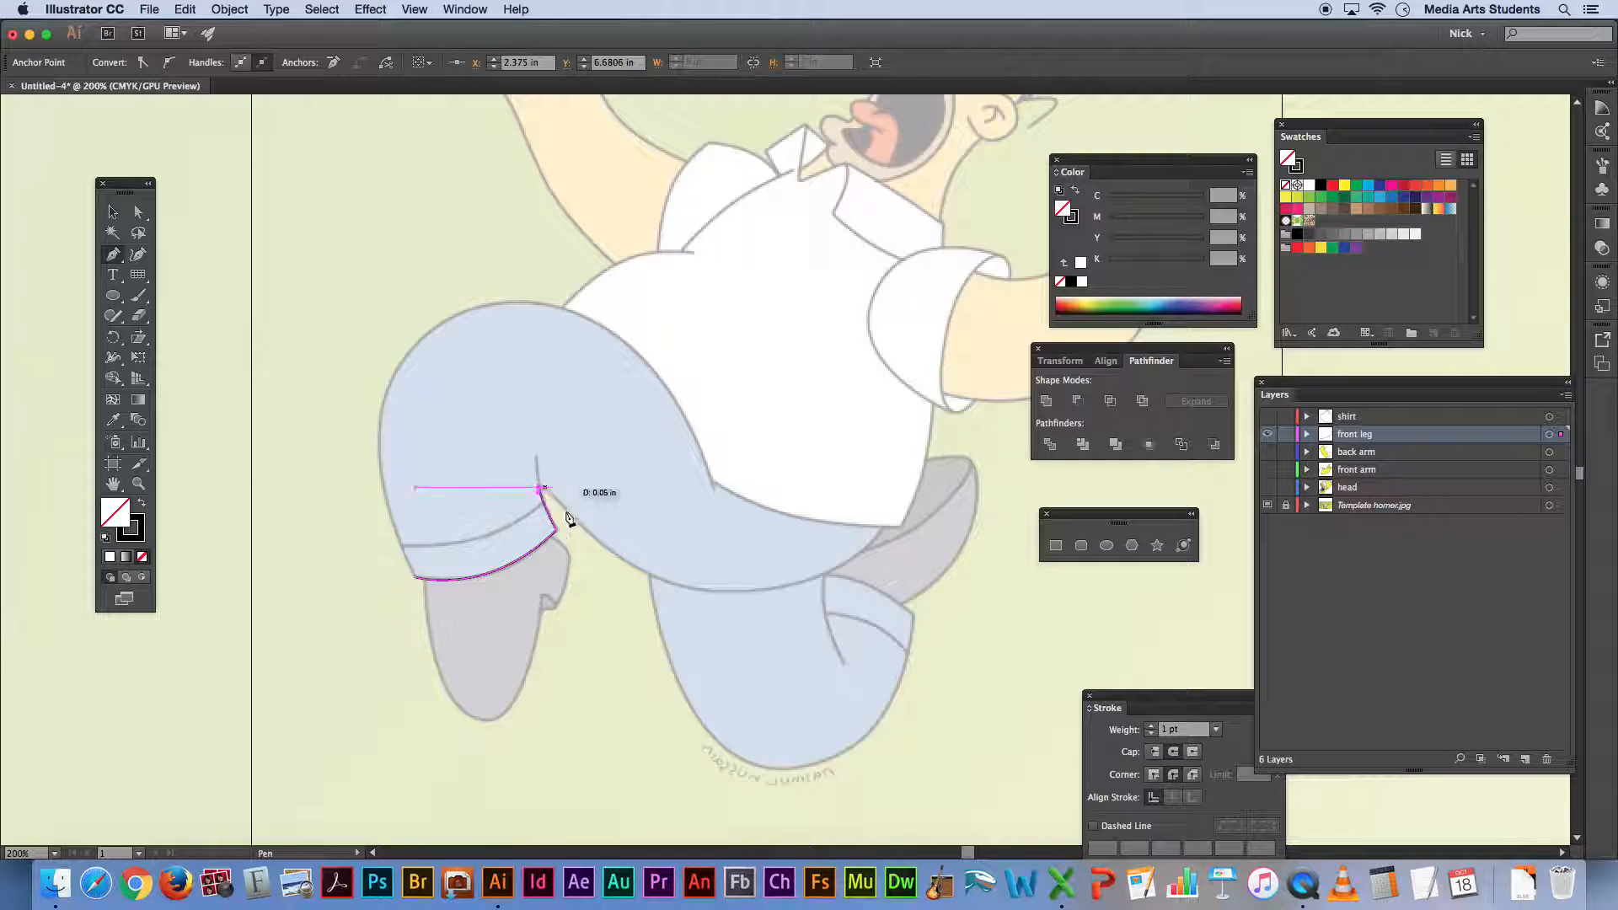
pyautogui.moveTo(591, 537); pyautogui.dragTo(611, 558)
pyautogui.click(784, 592)
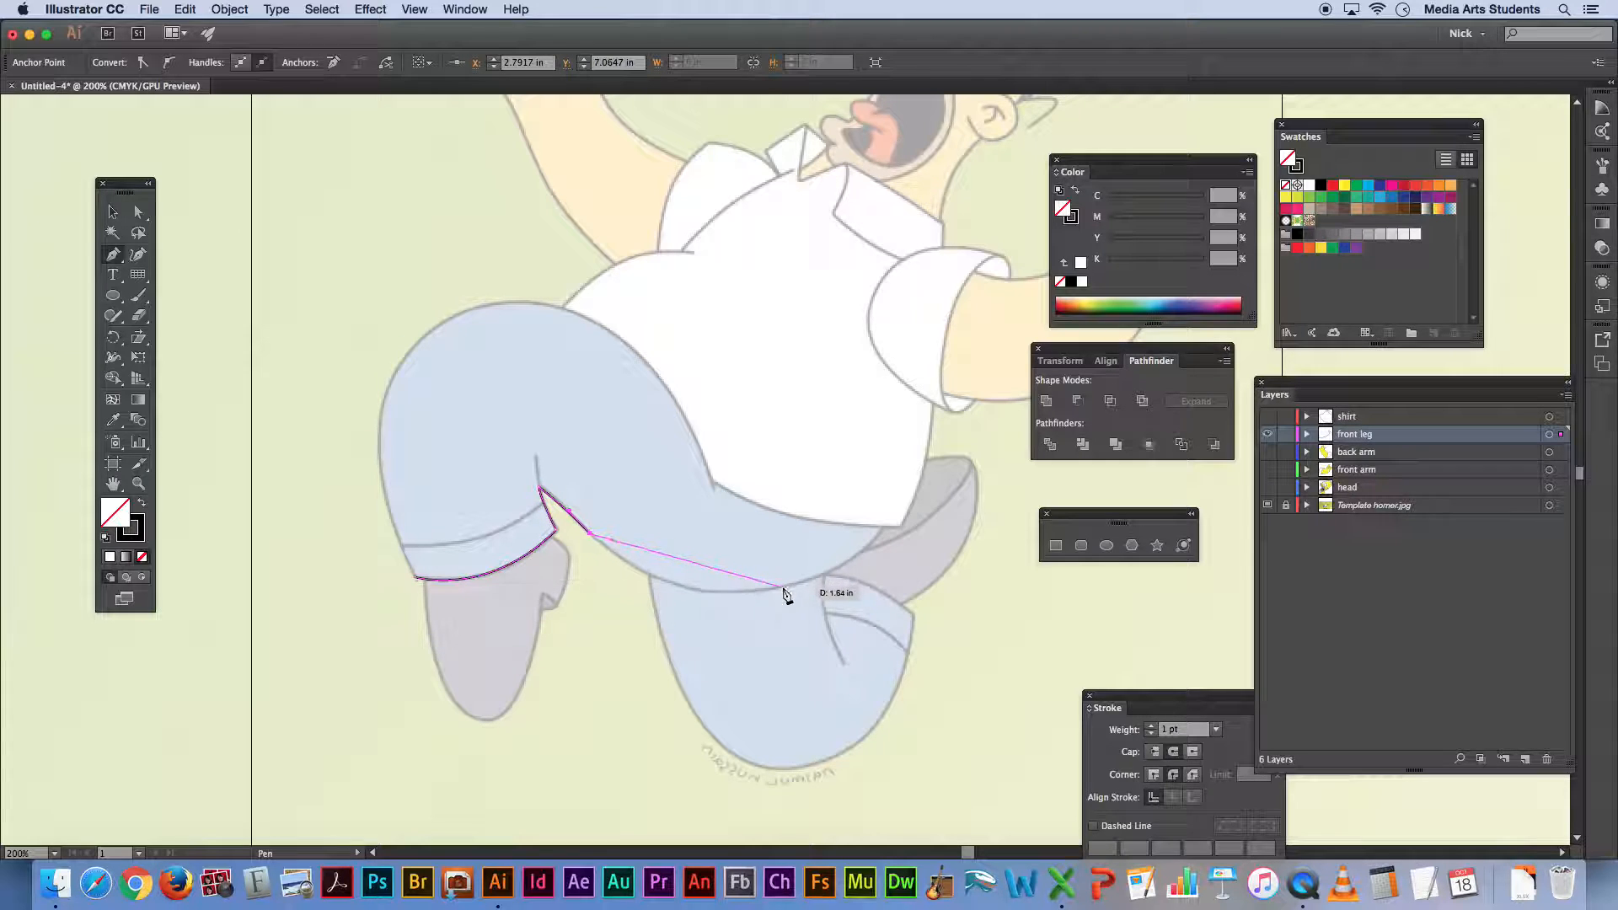
pyautogui.moveTo(784, 592); pyautogui.dragTo(907, 568)
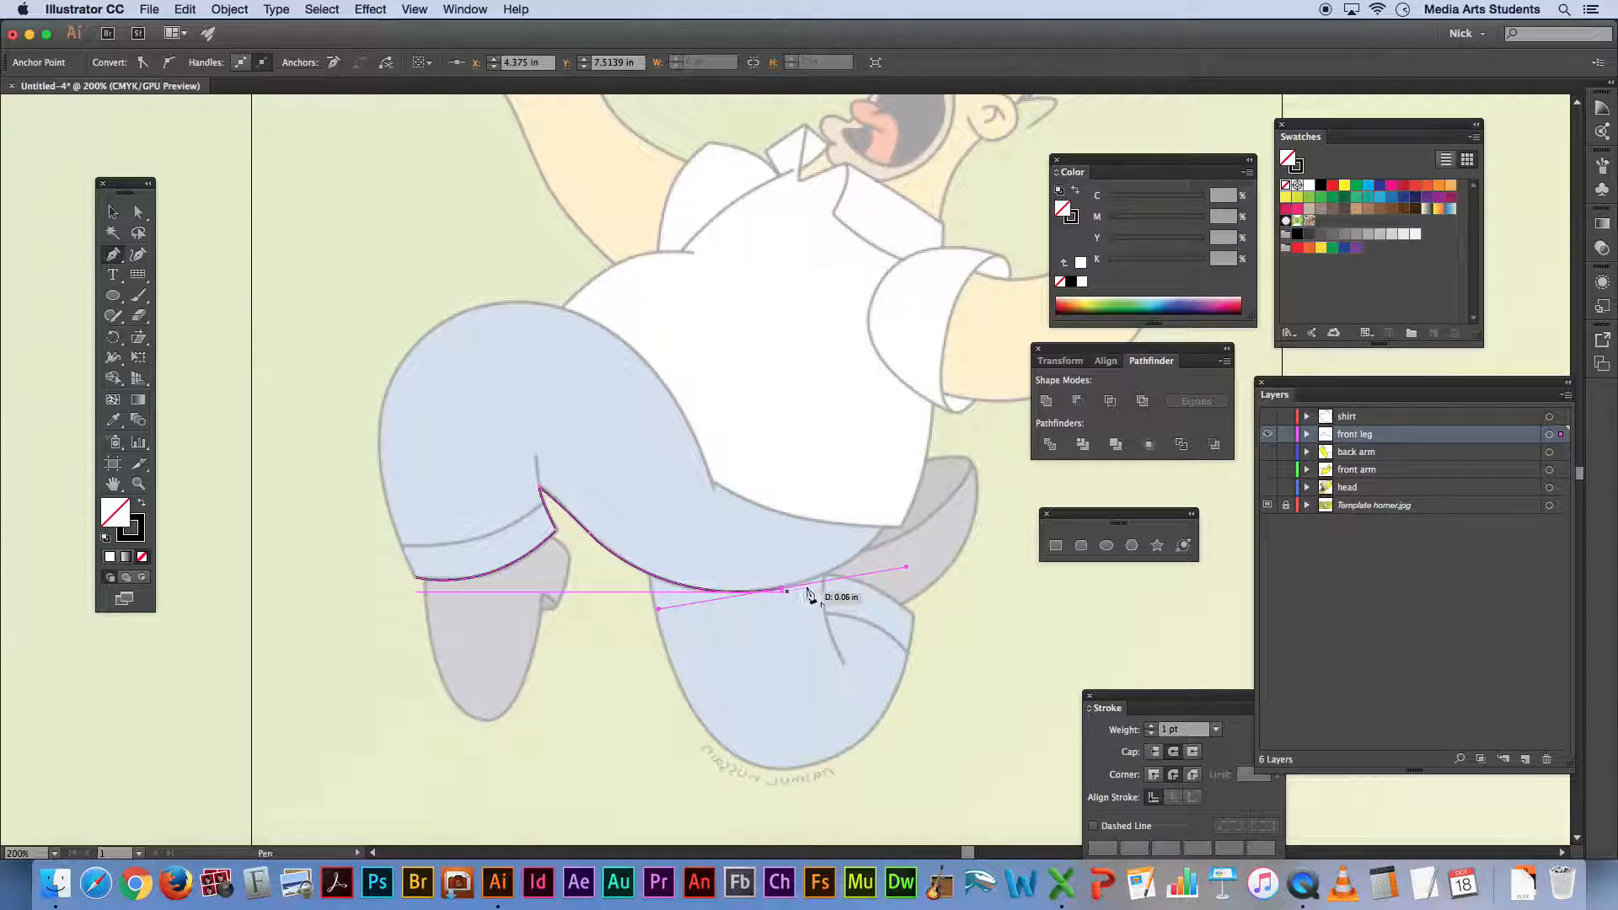
pyautogui.click(782, 588)
pyautogui.moveTo(883, 529); pyautogui.dragTo(901, 490)
pyautogui.click(882, 529)
# Continue the trouser outline along the shirt hem, over the thigh and knee and down the shin, closing it at the cuff's outer corner.
pyautogui.moveTo(713, 485); pyautogui.dragTo(670, 447)
pyautogui.click(712, 482)
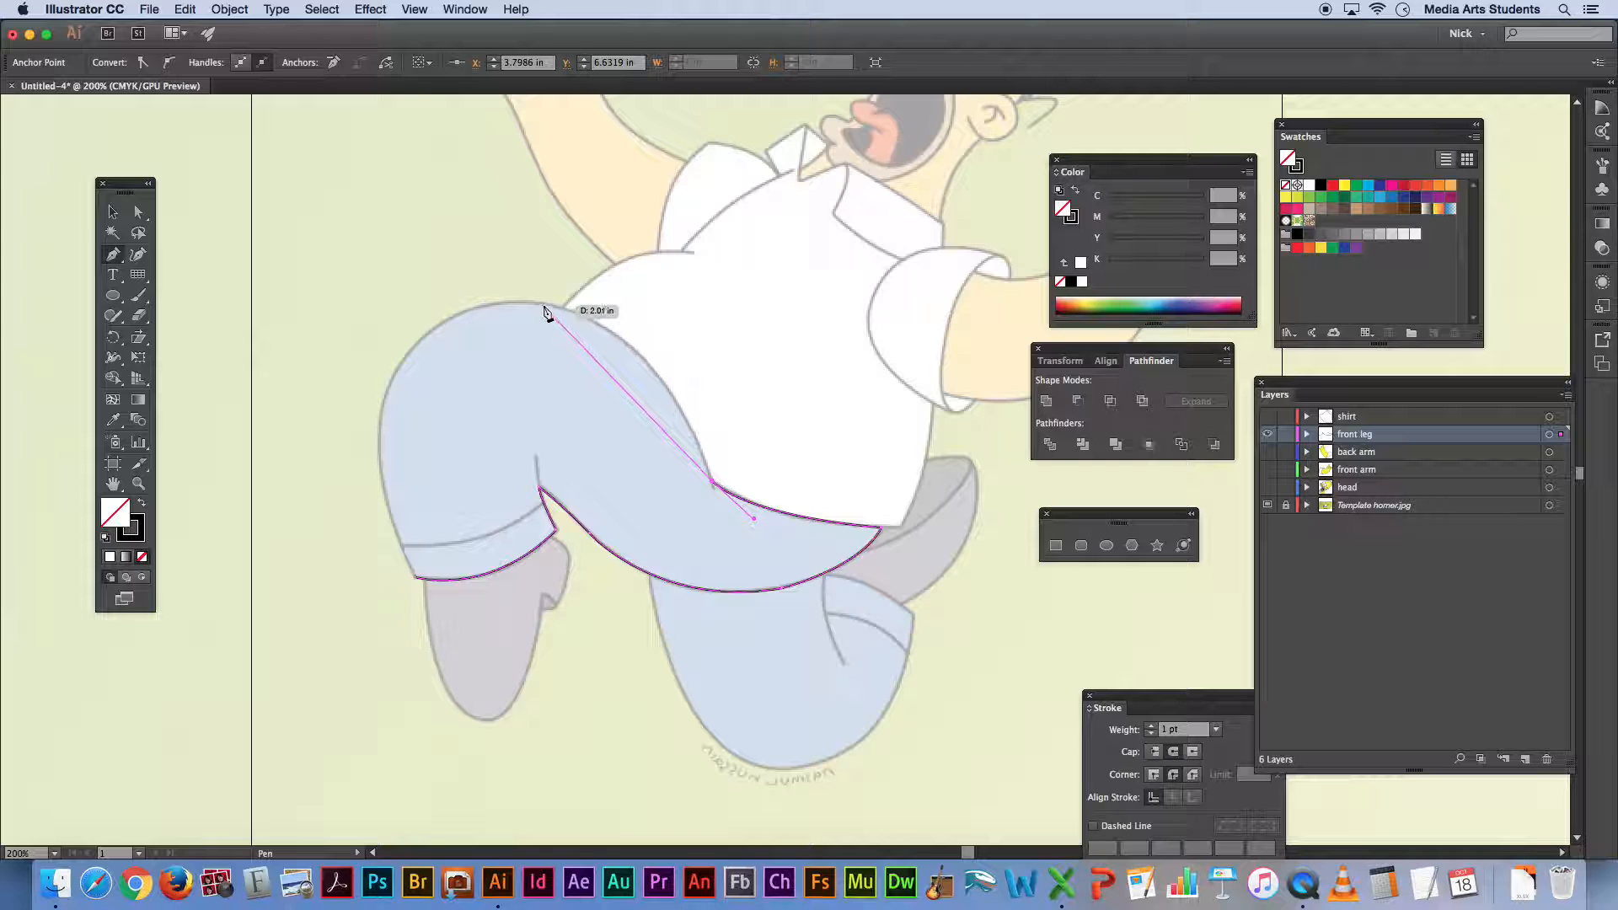
pyautogui.moveTo(546, 303); pyautogui.dragTo(424, 281)
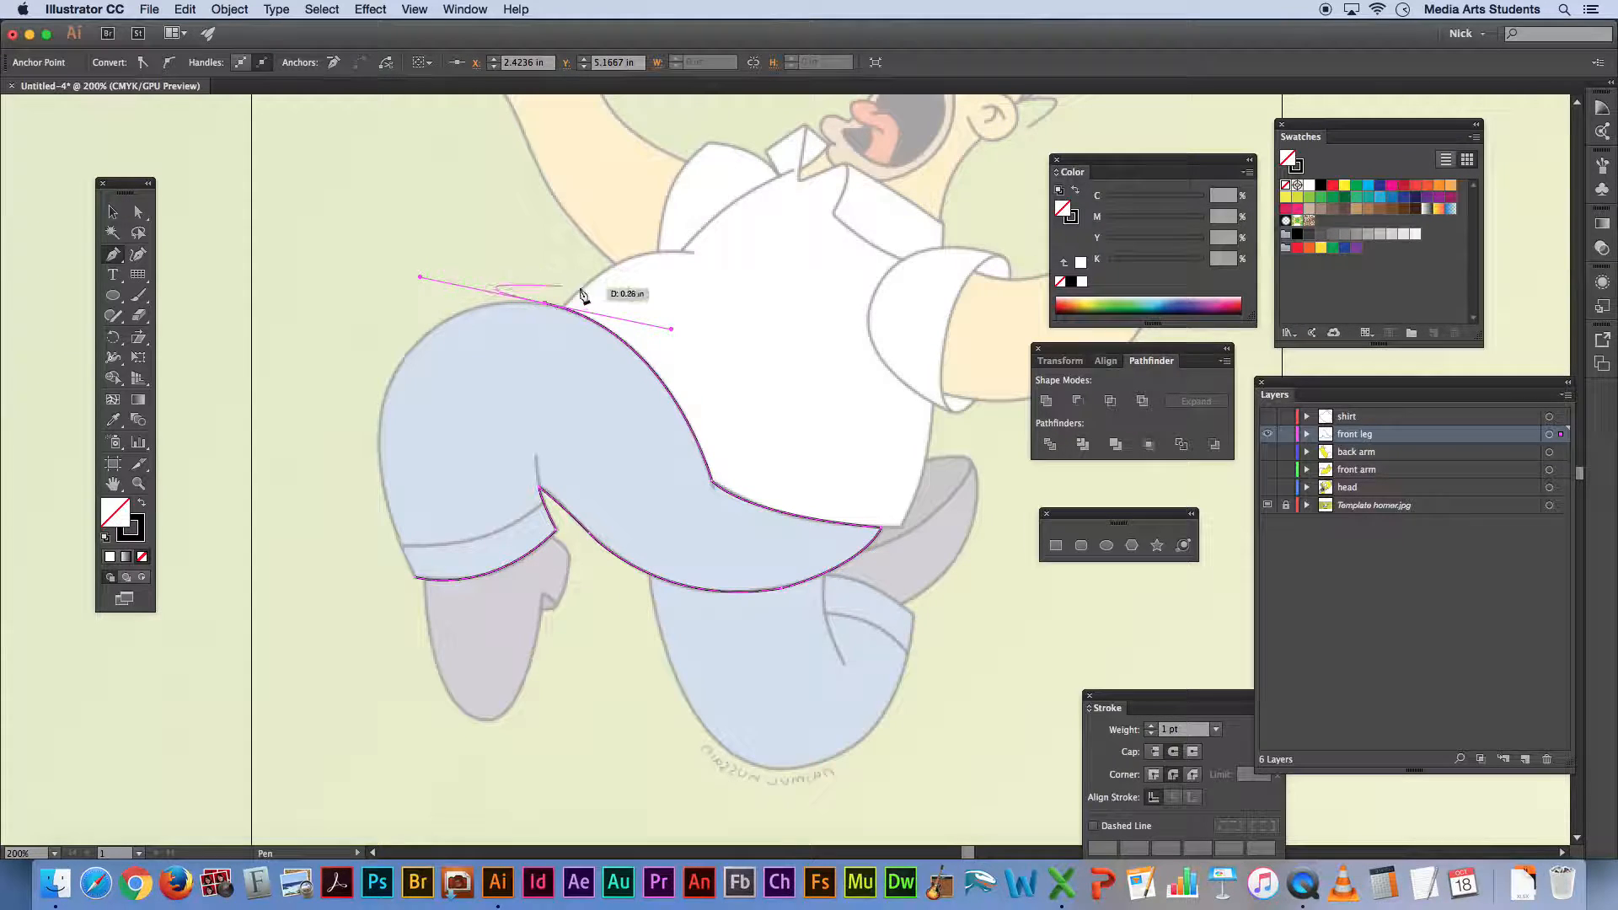
pyautogui.click(544, 304)
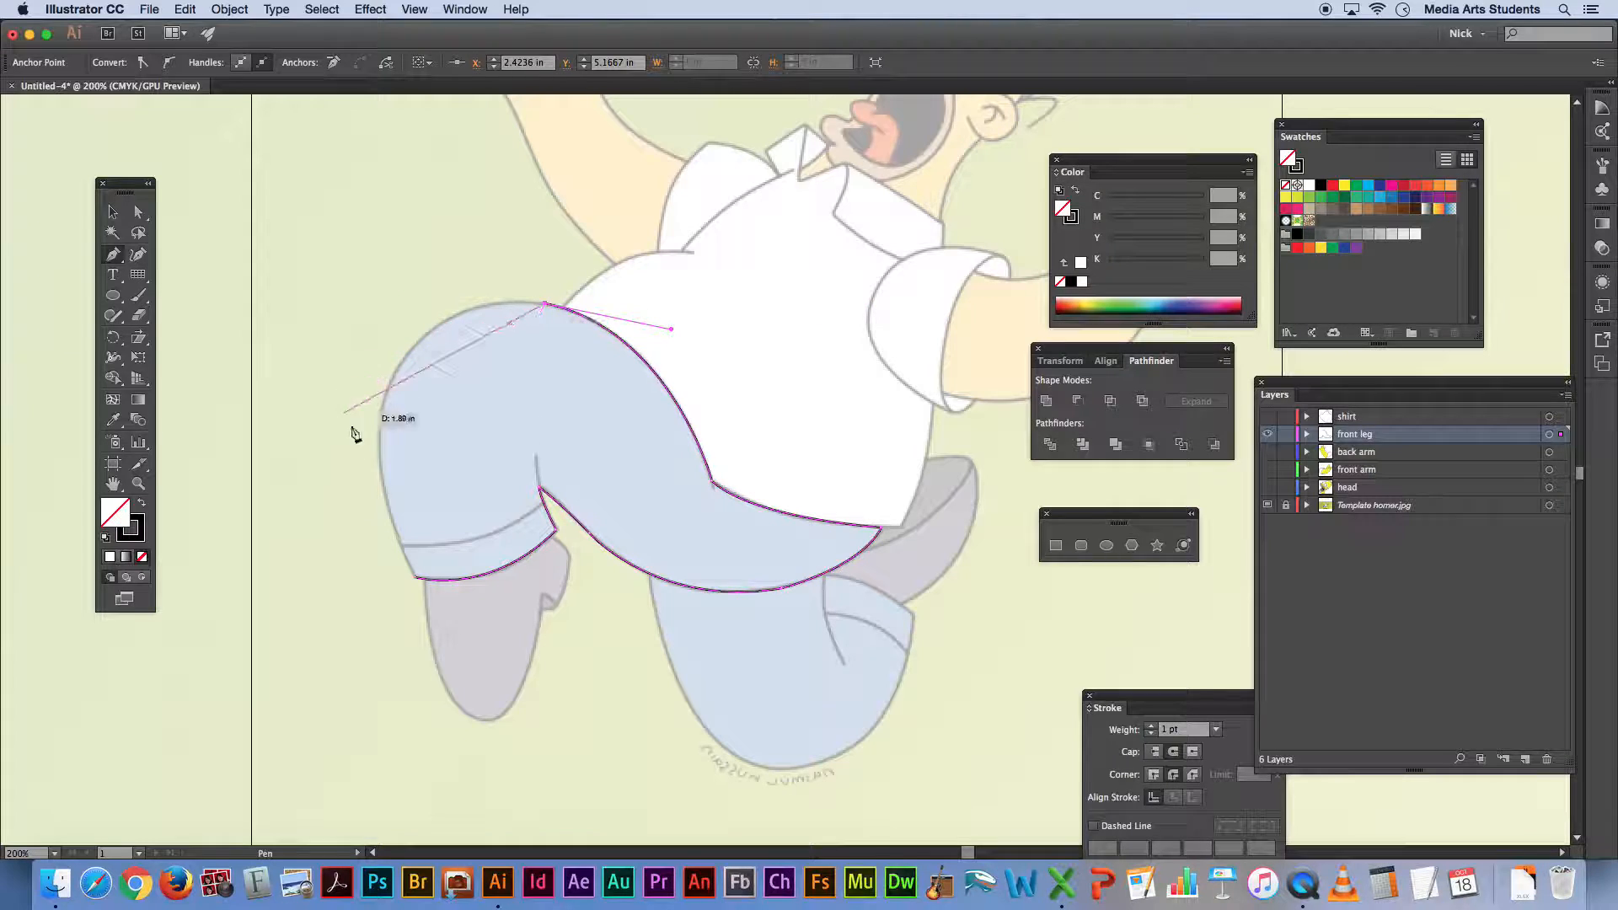
pyautogui.moveTo(379, 432); pyautogui.dragTo(368, 580)
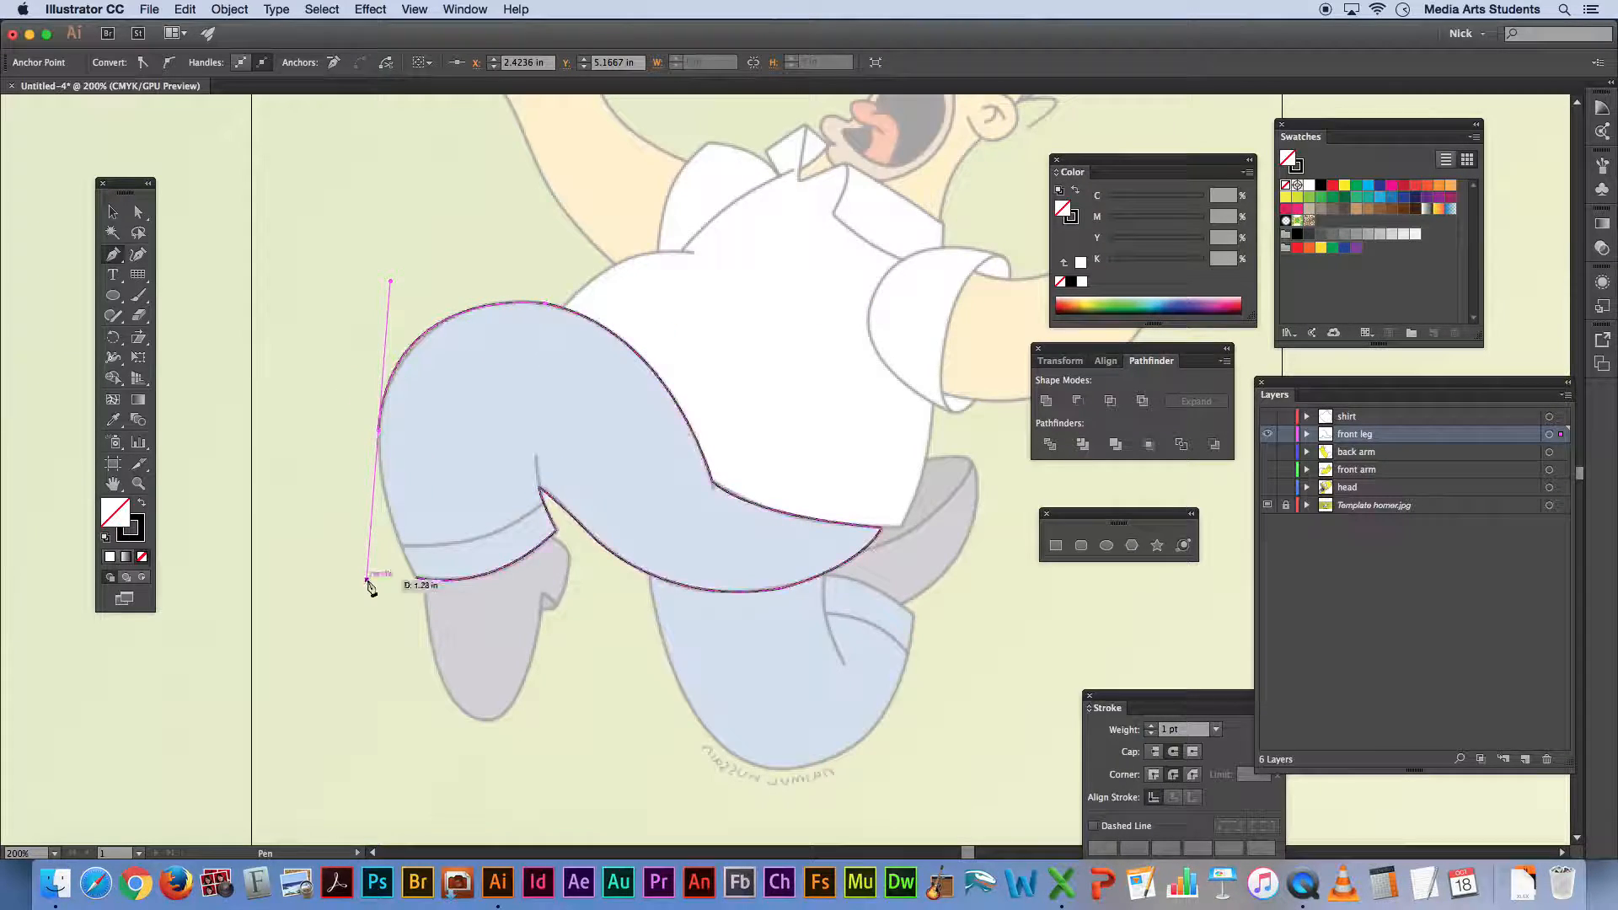
pyautogui.click(378, 431)
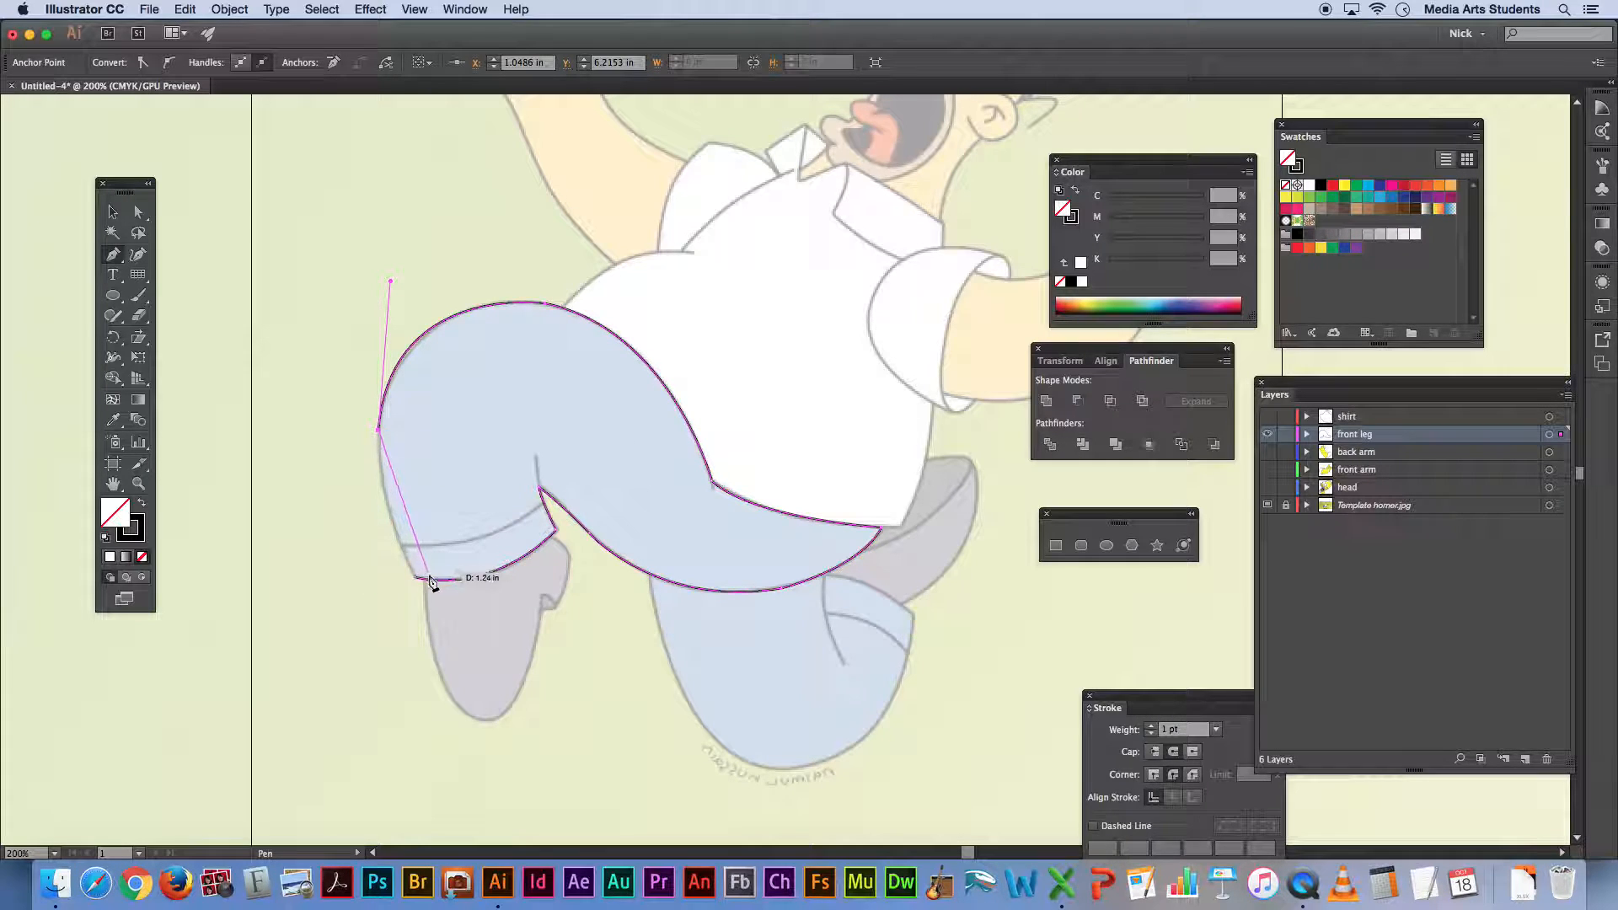
pyautogui.moveTo(414, 578); pyautogui.dragTo(450, 632)
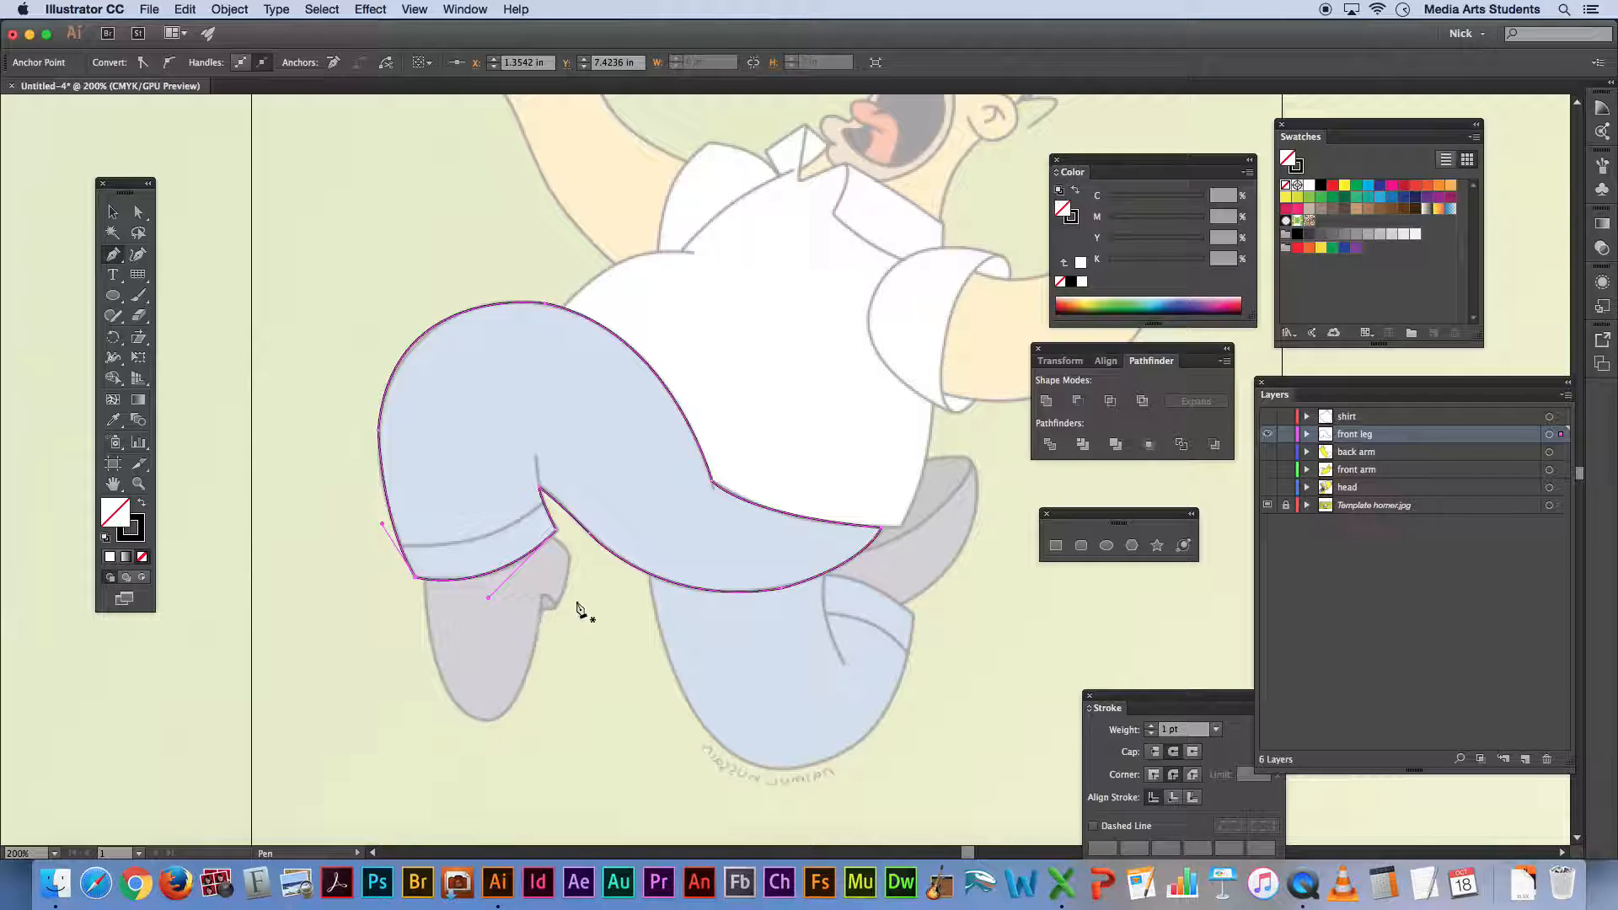
pyautogui.moveTo(539, 531); pyautogui.dragTo(746, 423)
pyautogui.press('super+equal')
pyautogui.press('super+equal')
pyautogui.press('space')
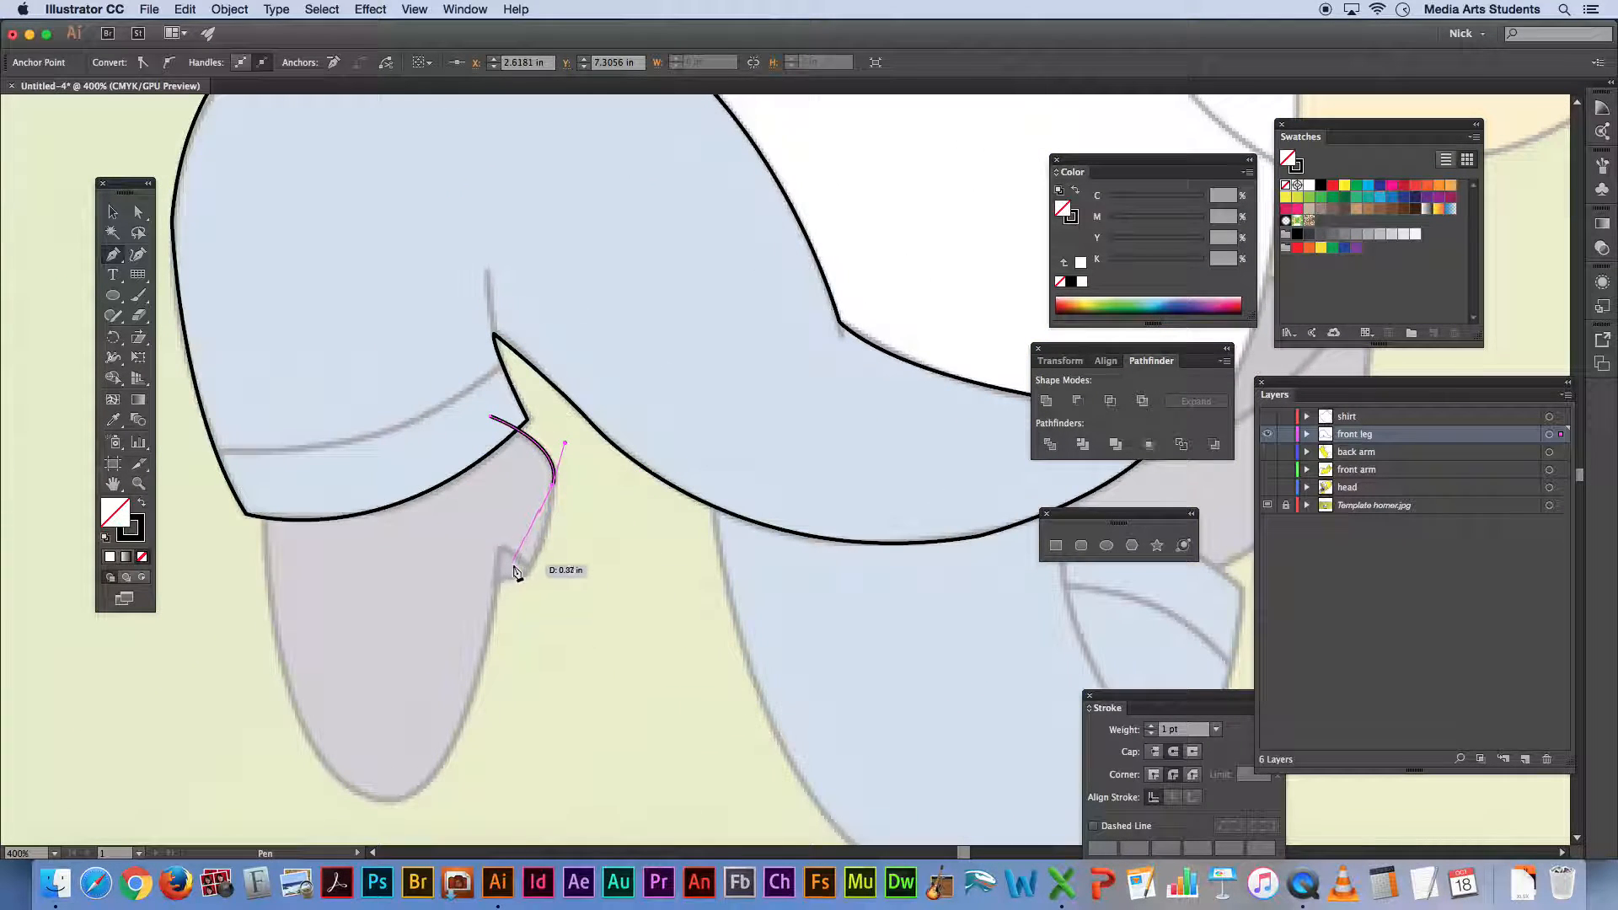
pyautogui.moveTo(531, 576)
pyautogui.mouseDown()
pyautogui.moveTo(518, 593)
pyautogui.moveTo(523, 580)
pyautogui.mouseUp()
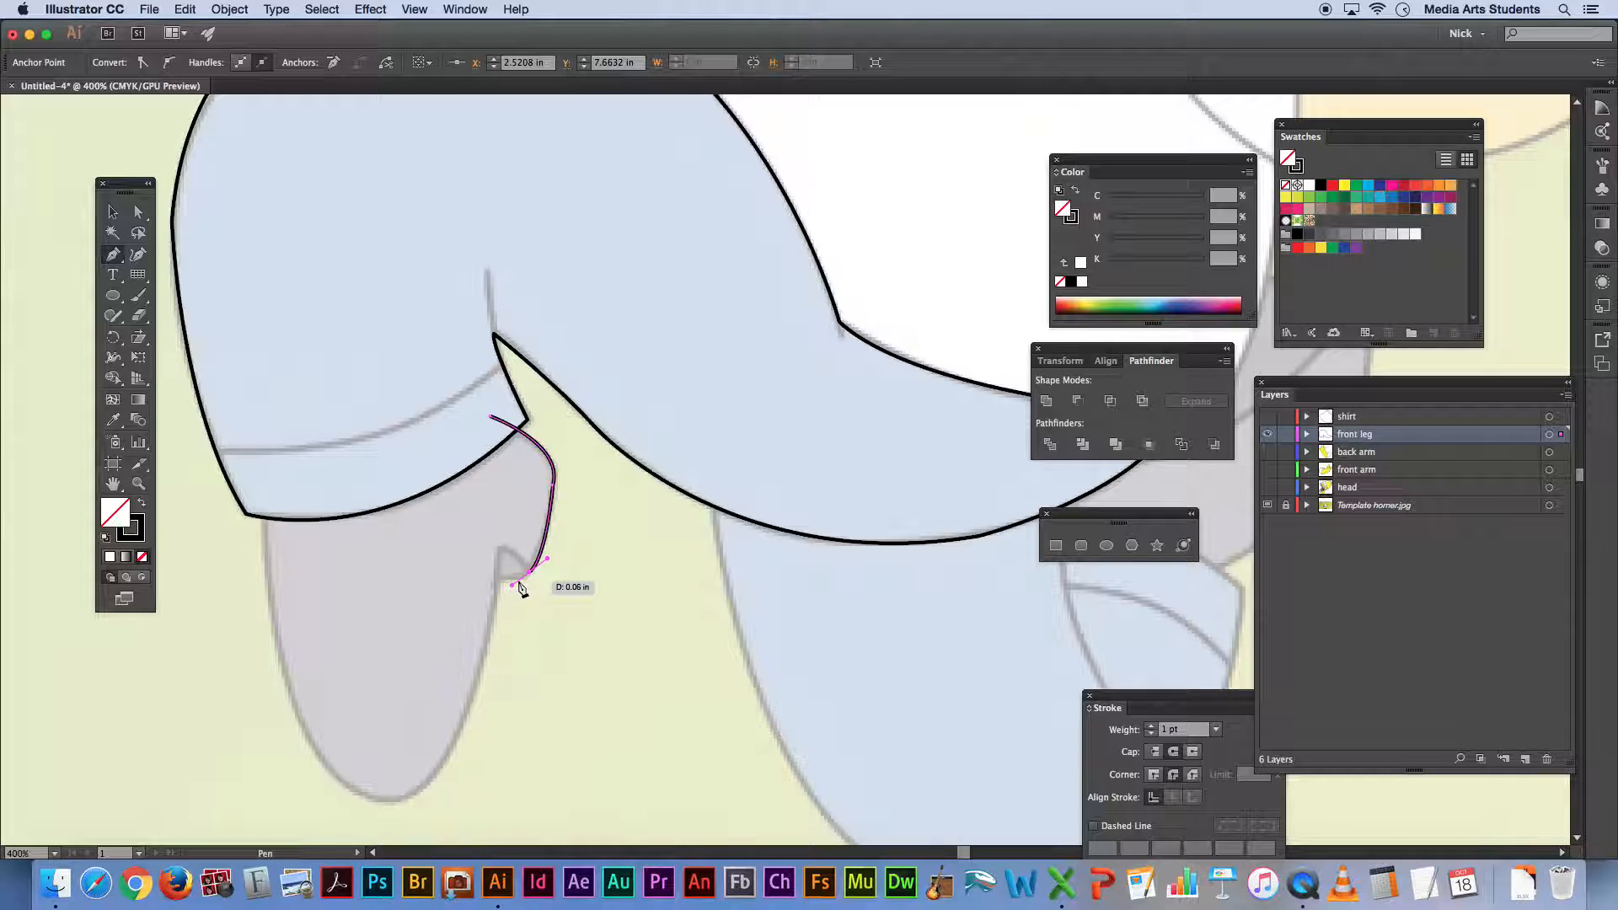
pyautogui.press('BackSpace')
pyautogui.press('BackSpace')
# Trace the front shoe as a closed outline around the heel notch and rounded toe, with its upper edge overlapping the trouser cuff.
pyautogui.moveTo(477, 432)
pyautogui.mouseDown()
pyautogui.moveTo(554, 506)
pyautogui.moveTo(556, 574)
pyautogui.moveTo(546, 589)
pyautogui.moveTo(532, 576)
pyautogui.mouseUp()
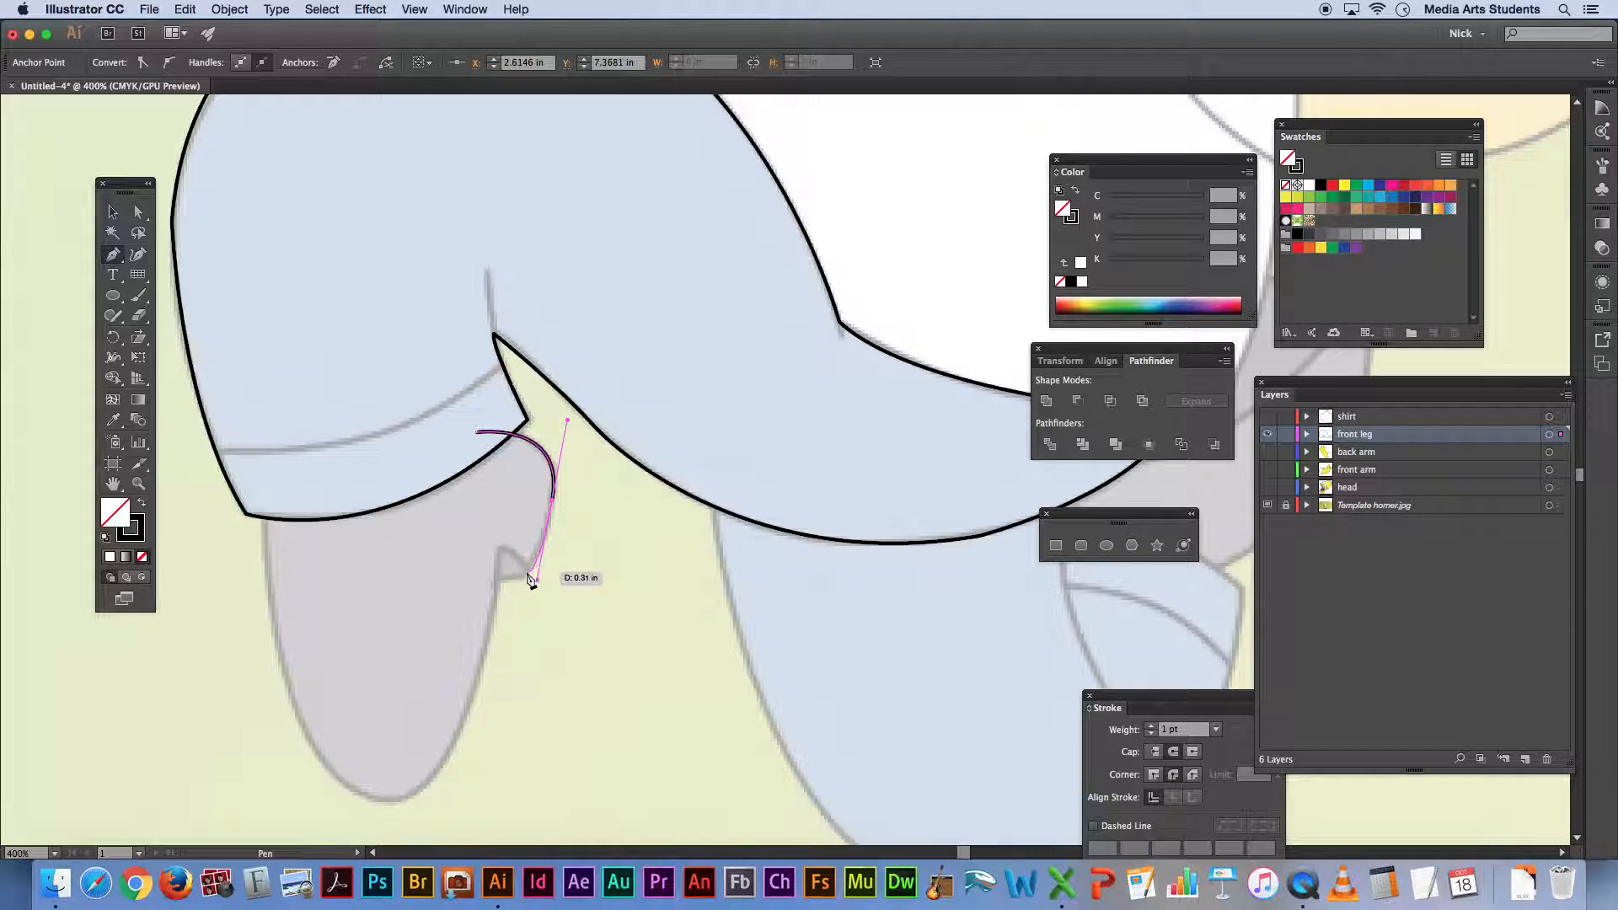
pyautogui.click(528, 570)
pyautogui.moveTo(508, 560); pyautogui.dragTo(498, 583)
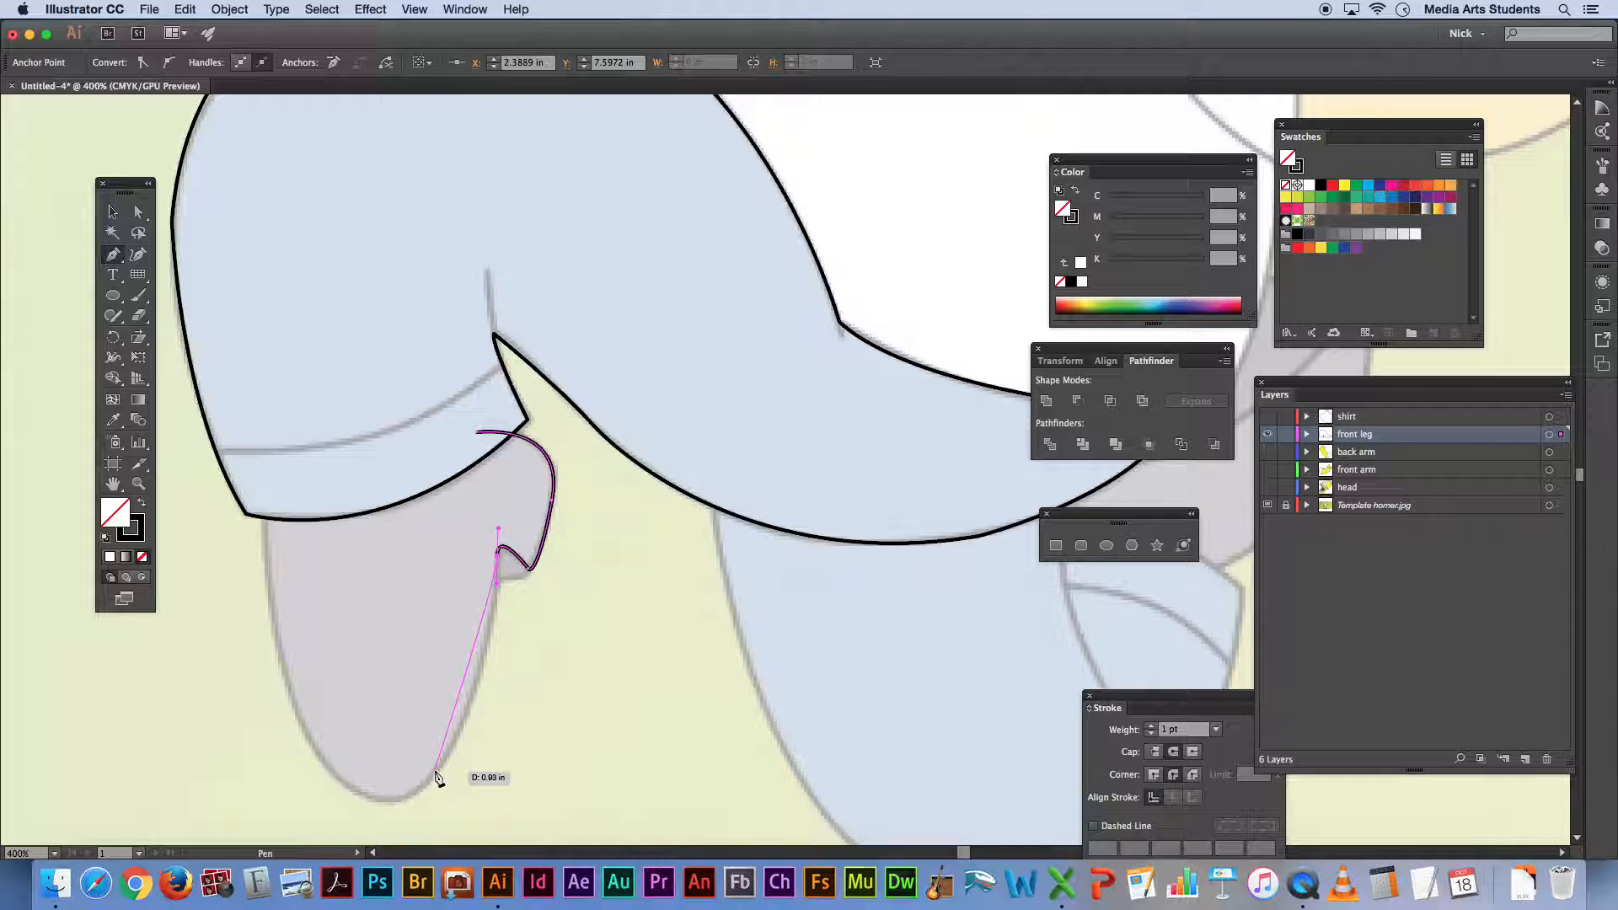
pyautogui.moveTo(436, 773); pyautogui.dragTo(397, 800)
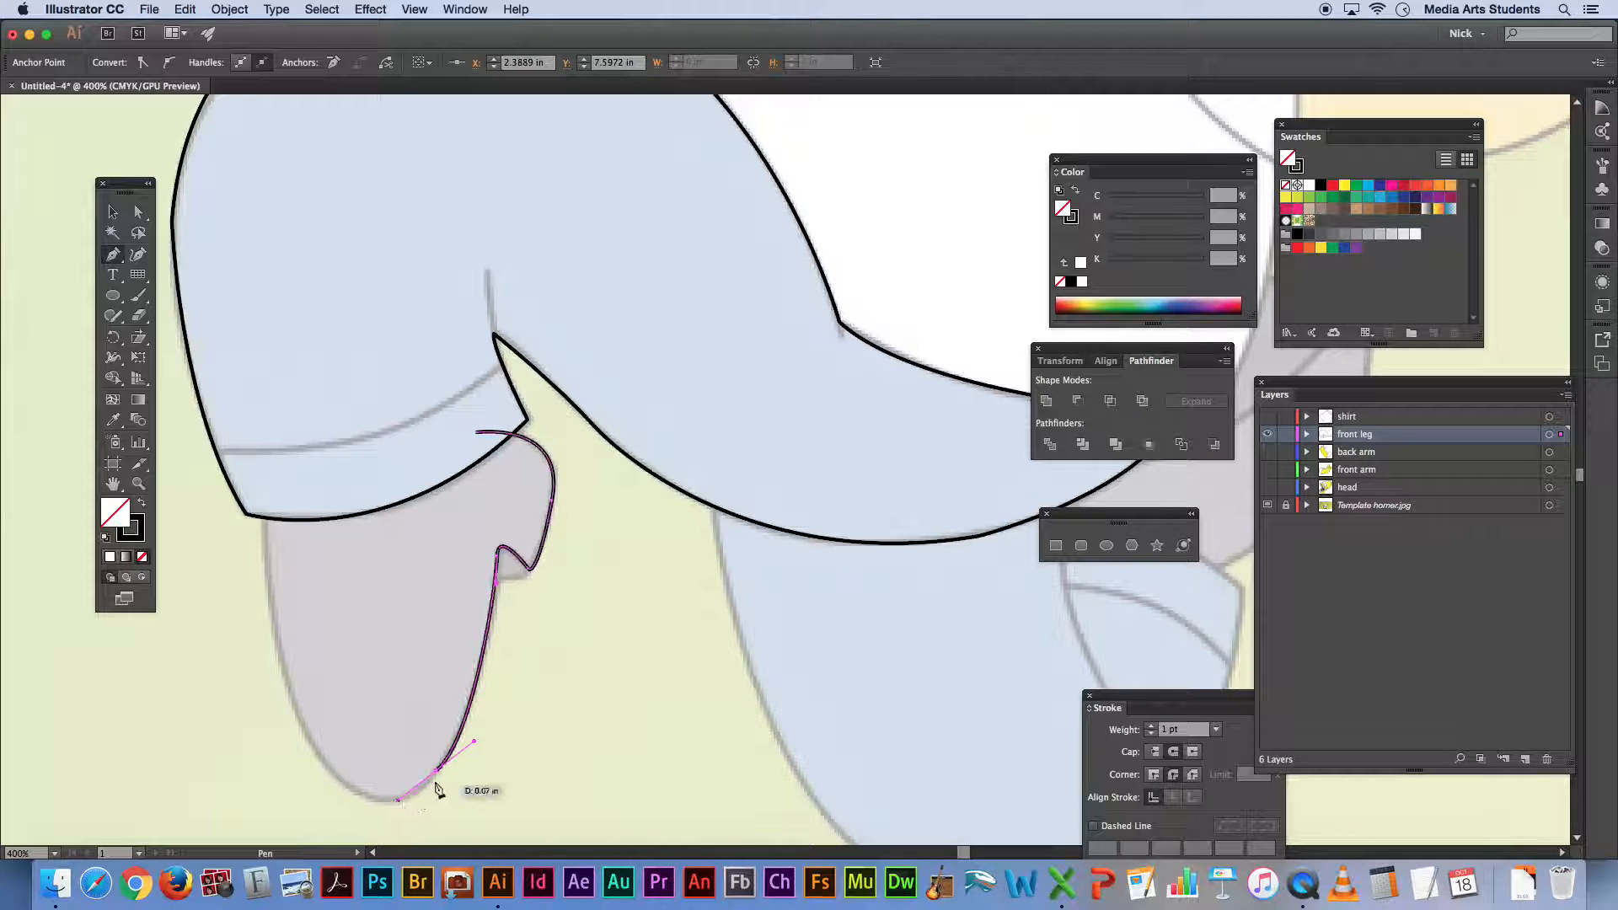
pyautogui.moveTo(297, 712); pyautogui.dragTo(229, 556)
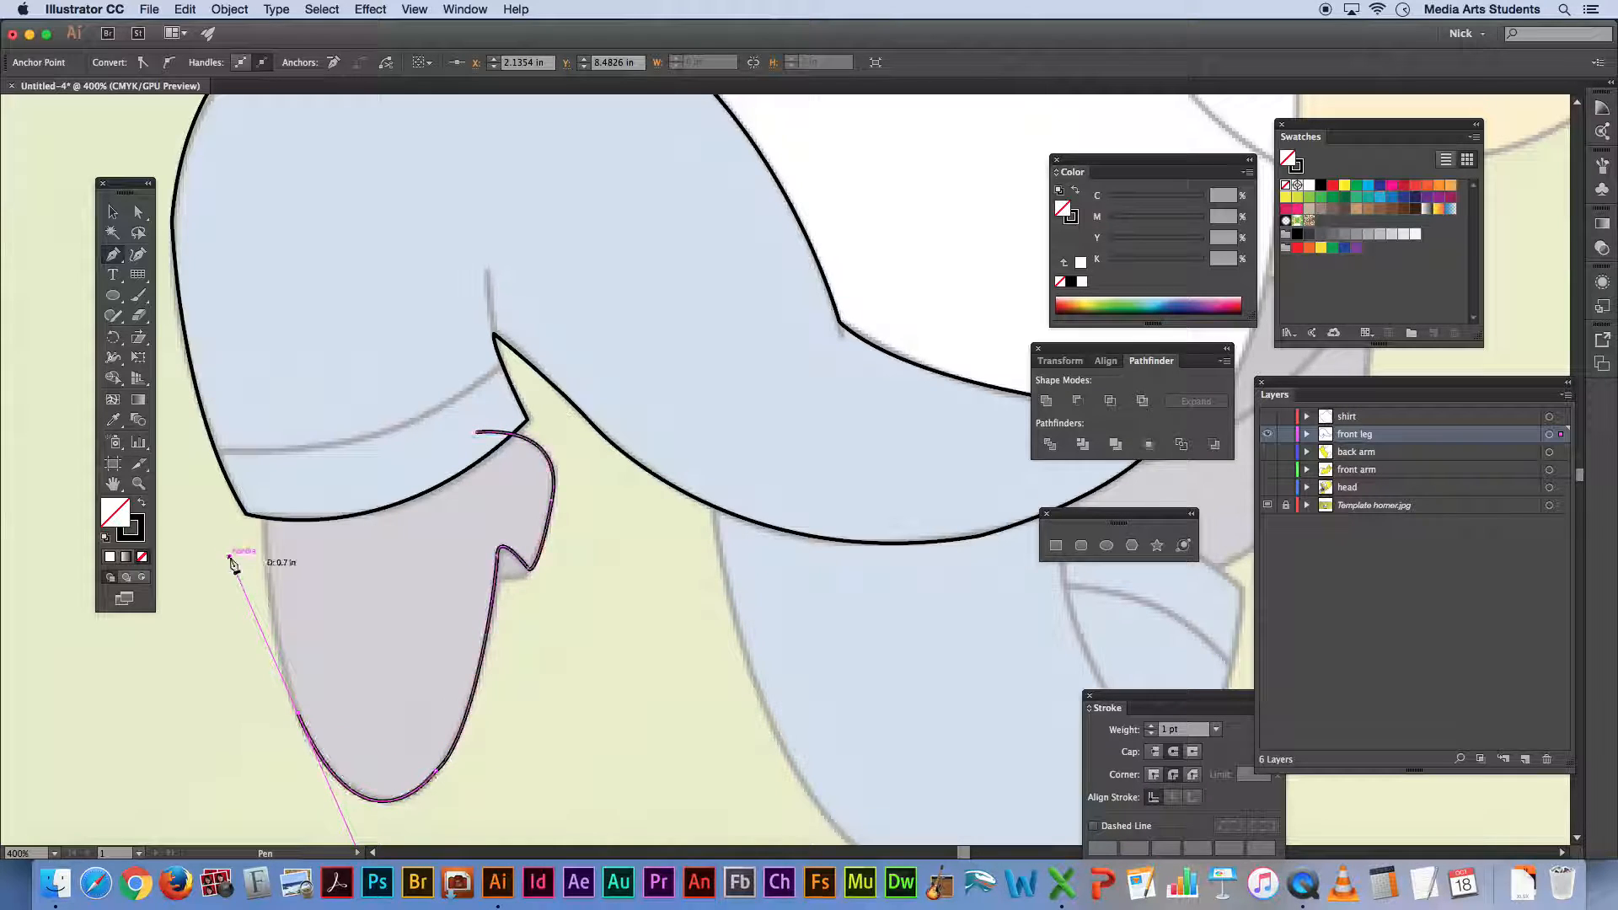
pyautogui.click(296, 713)
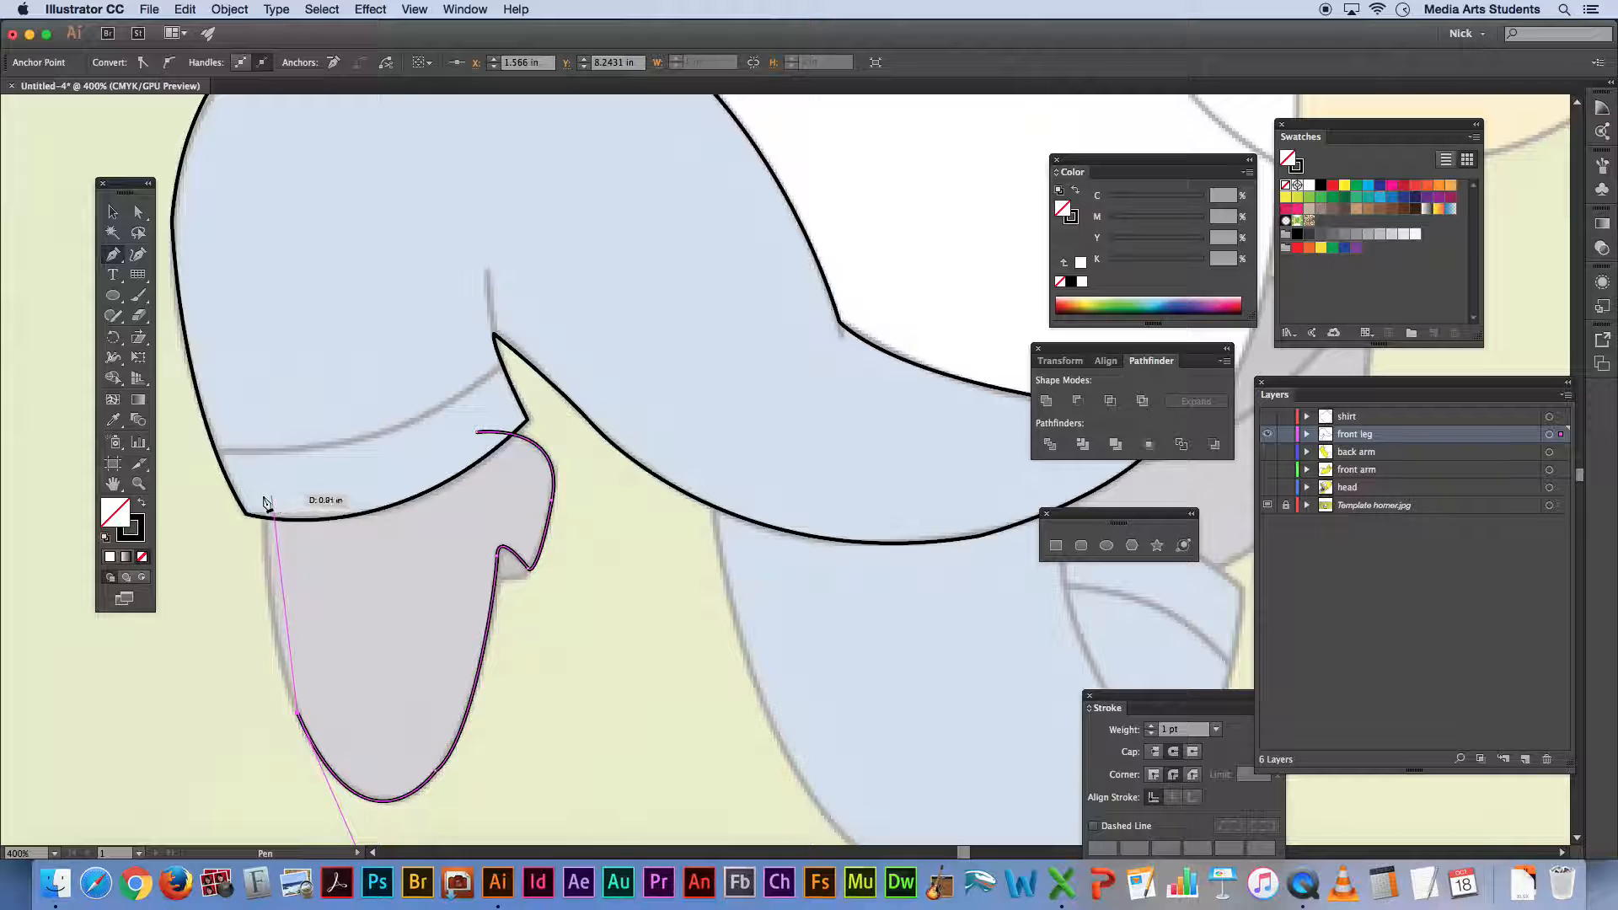
pyautogui.moveTo(267, 489); pyautogui.dragTo(274, 348)
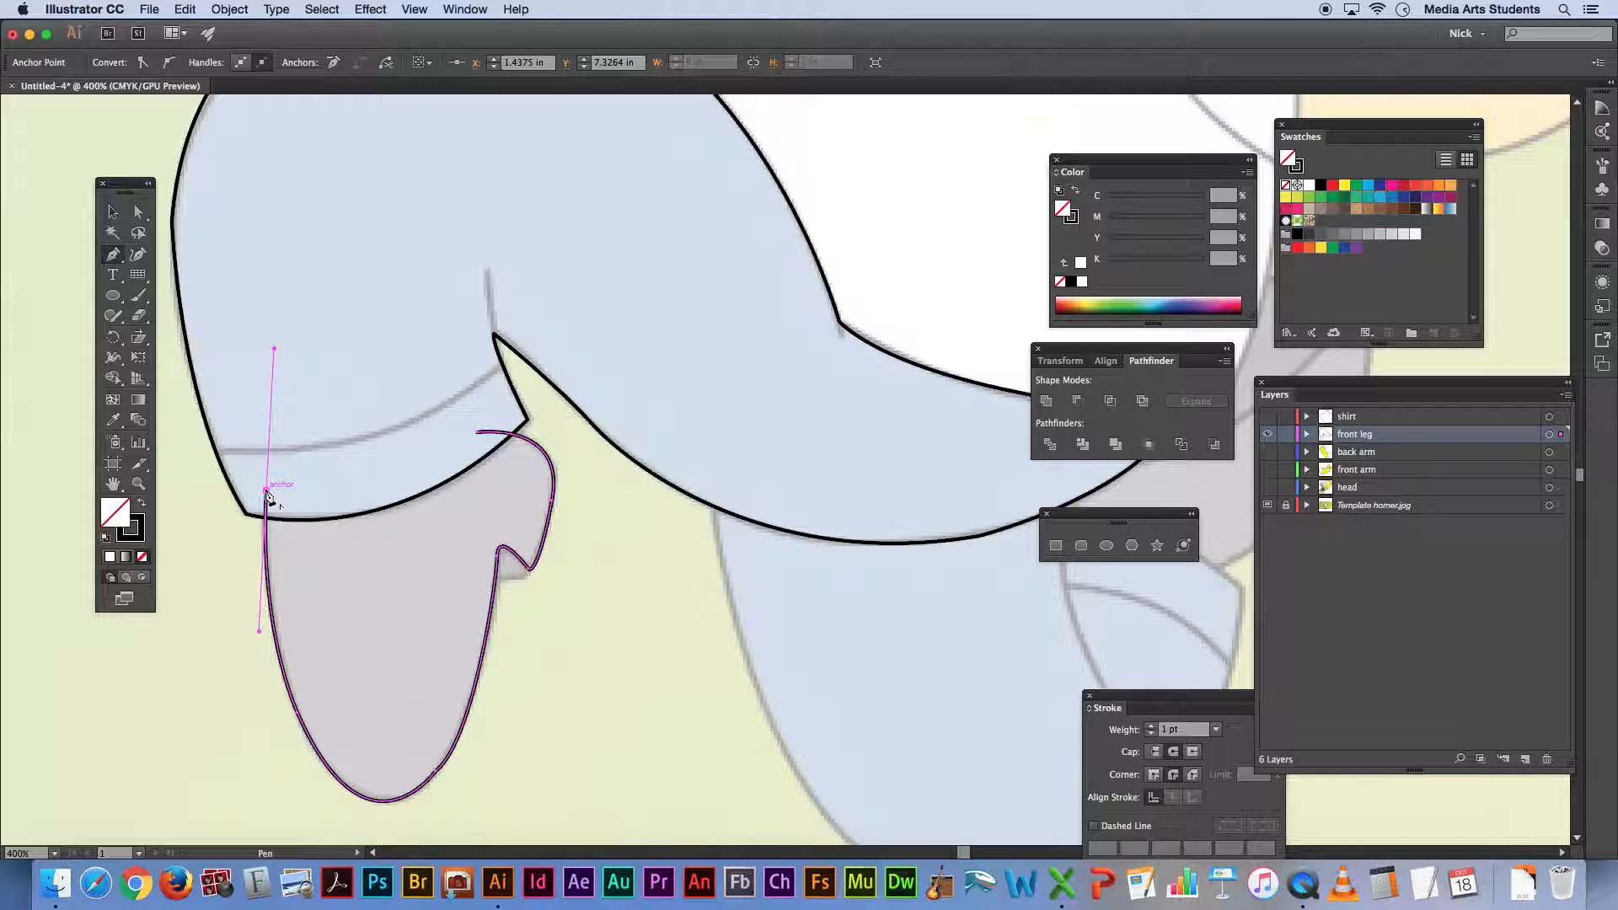
pyautogui.click(477, 432)
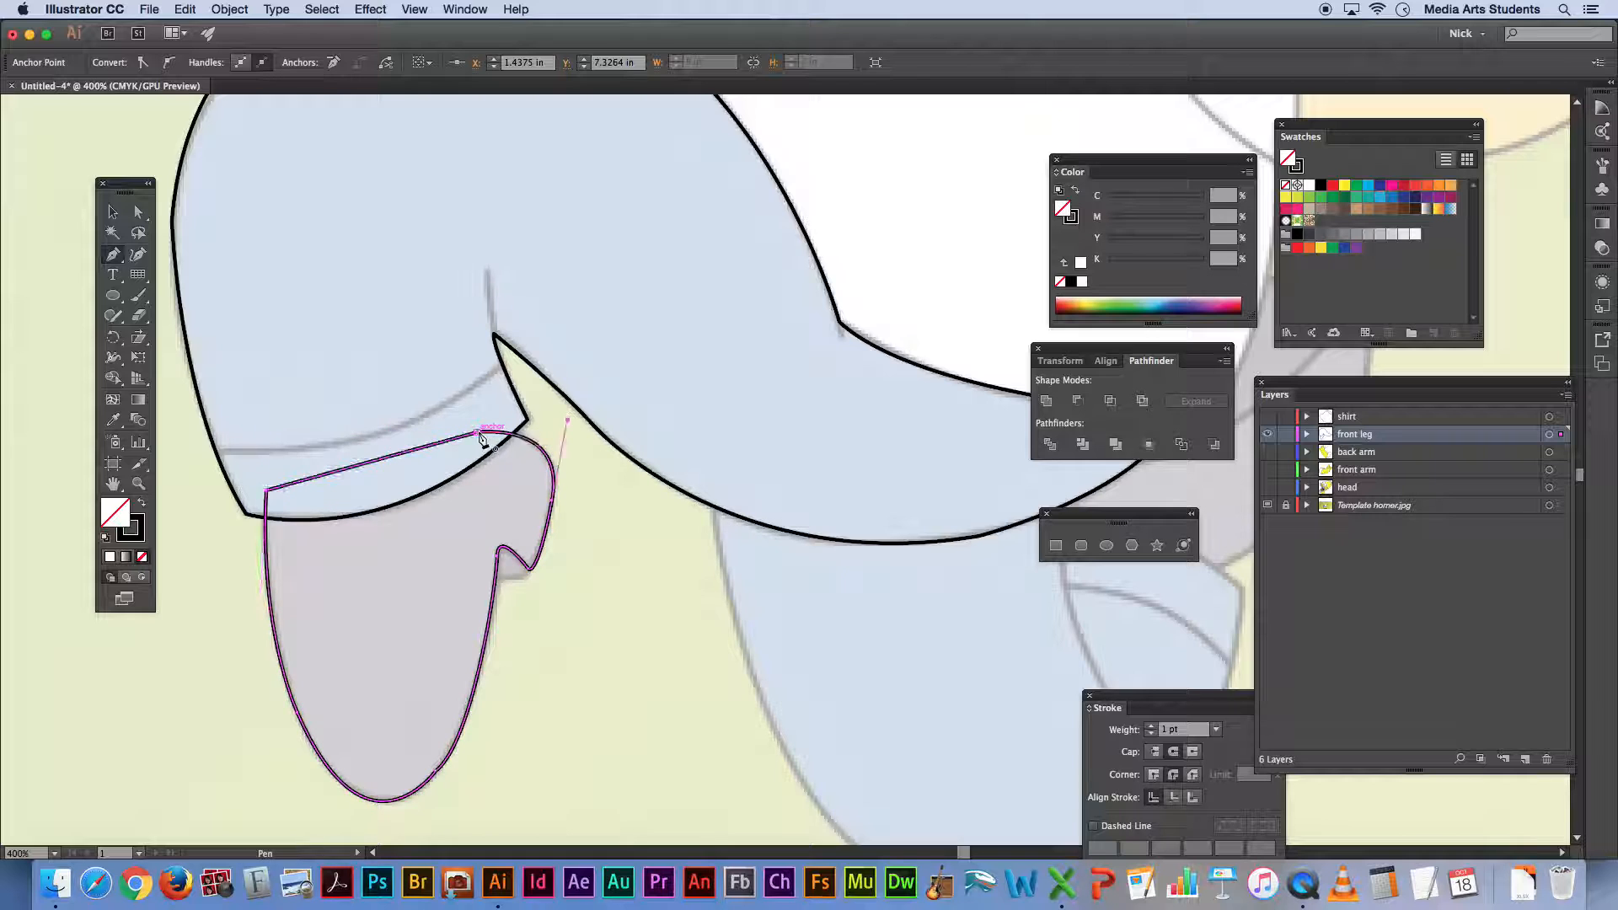
# Draw the front shoe's heel as a small closed shape with a rounded outer side, overlapping the heel notch, and deselect it.
pyautogui.click(477, 580)
pyautogui.moveTo(537, 563); pyautogui.dragTo(524, 523)
pyautogui.press('super+z')
pyautogui.moveTo(477, 578); pyautogui.dragTo(479, 582)
pyautogui.press('v')
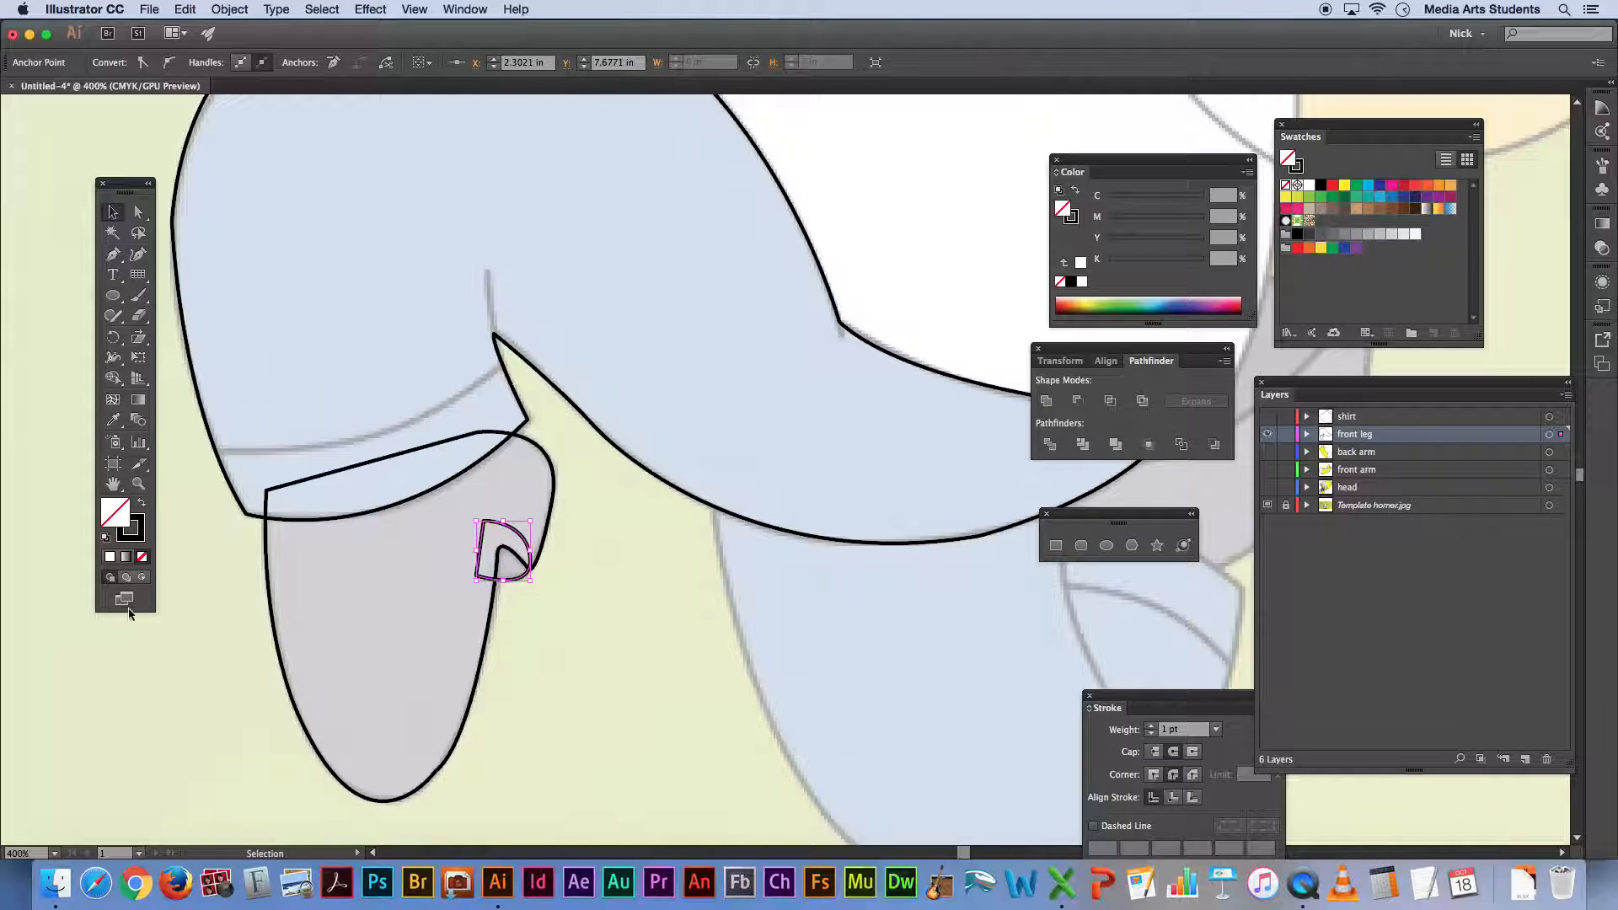
pyautogui.click(200, 620)
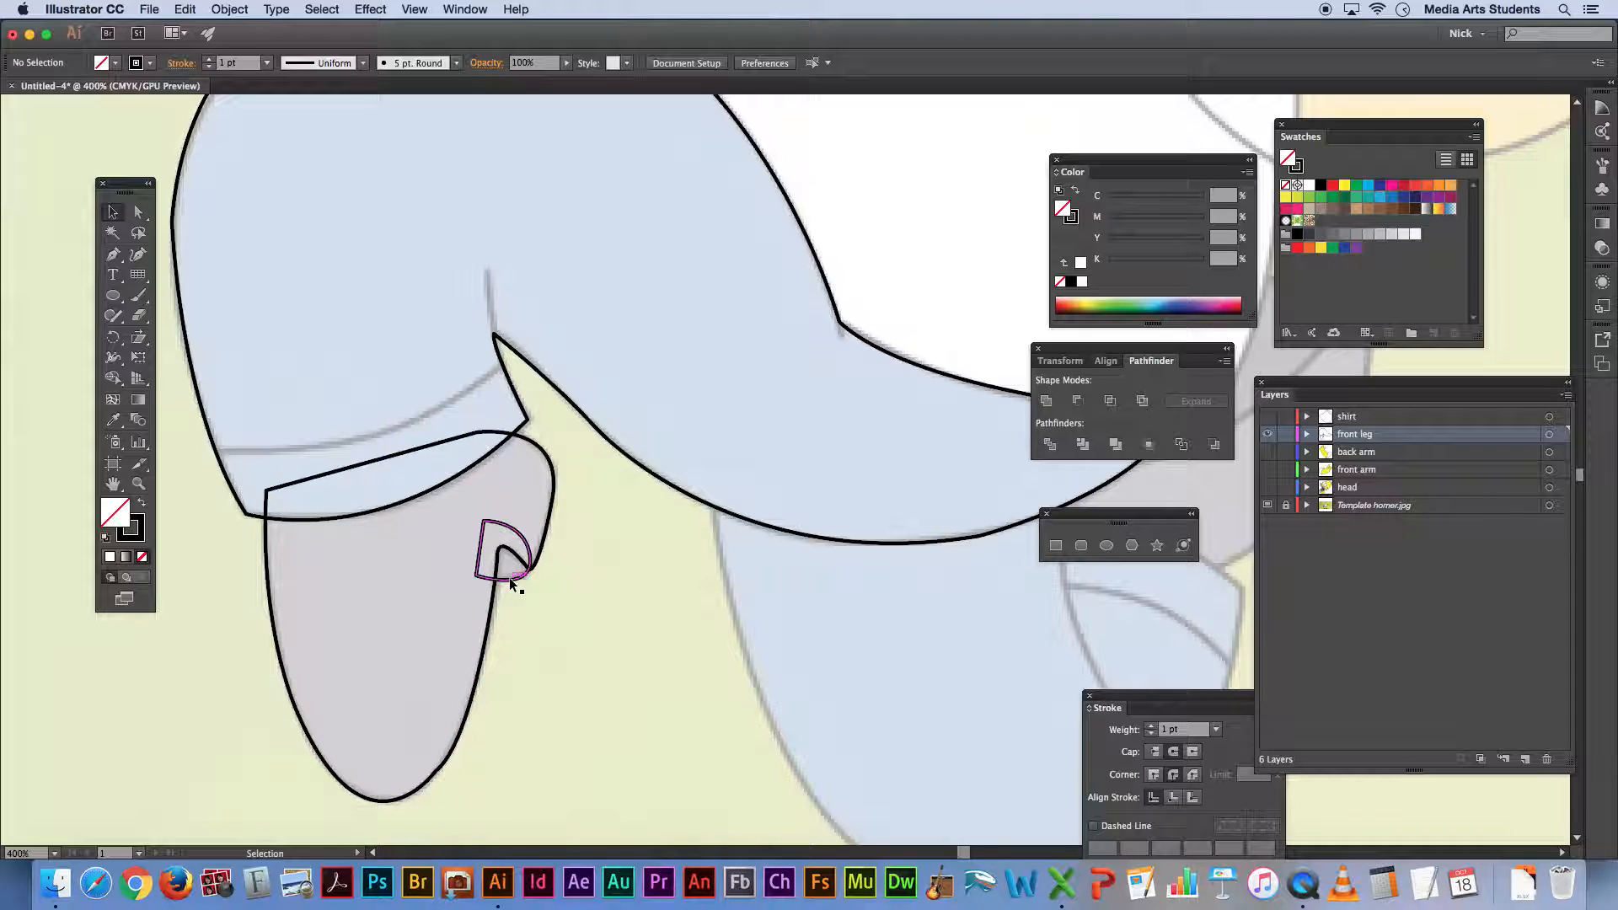
# Trace the curved cuff seam across the front trouser leg and the short crease rising from the crook behind the knee.
pyautogui.click(112, 254)
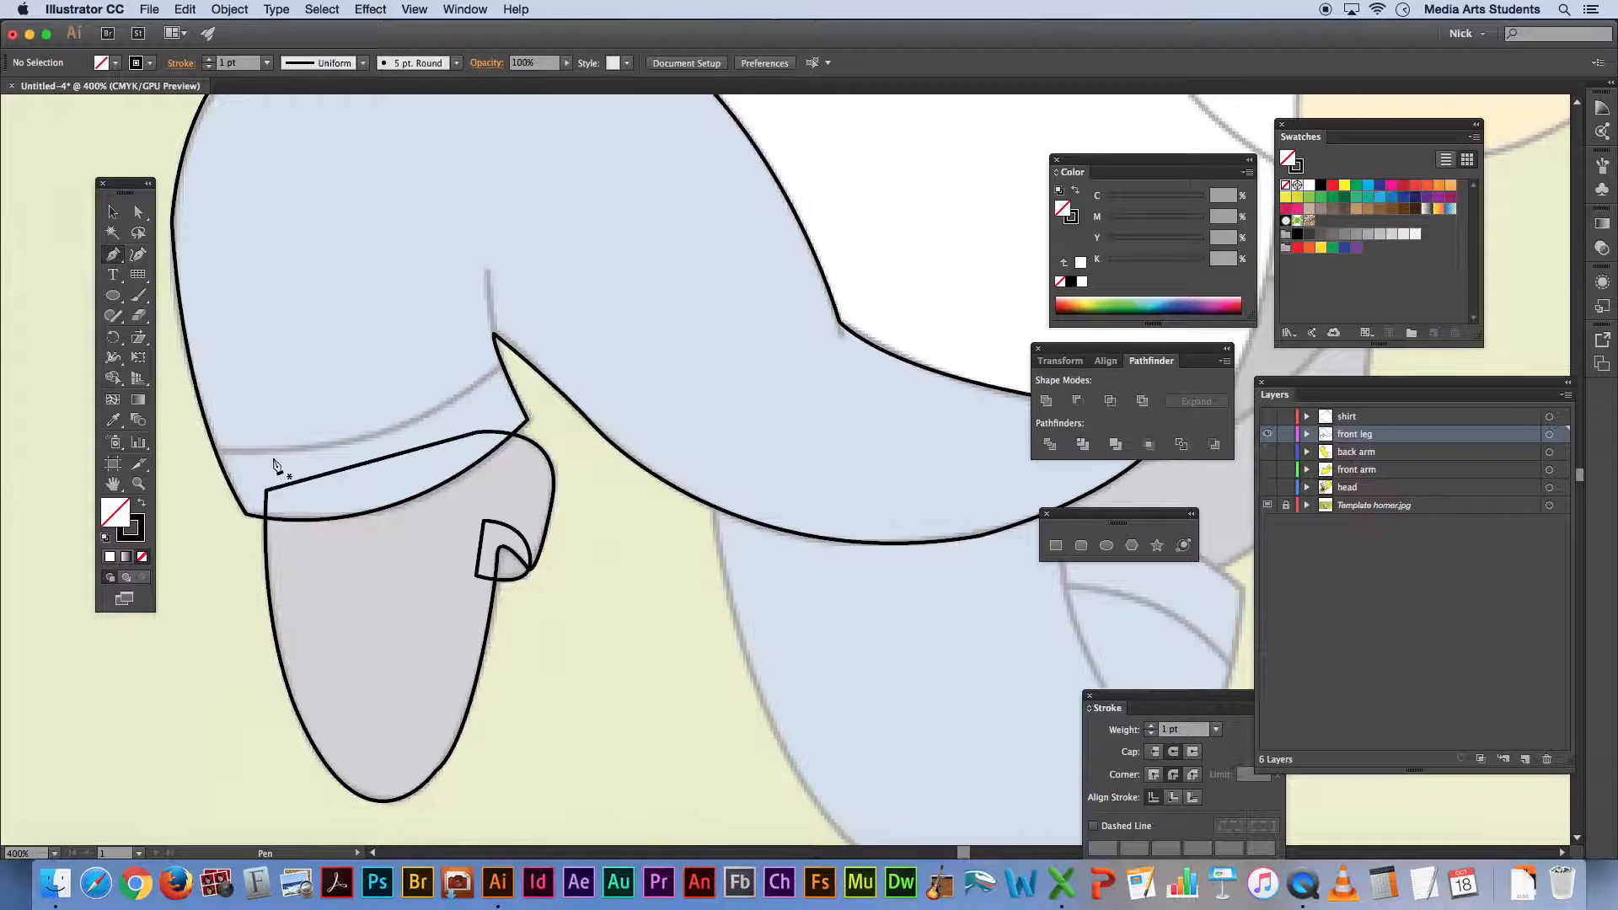
pyautogui.click(216, 452)
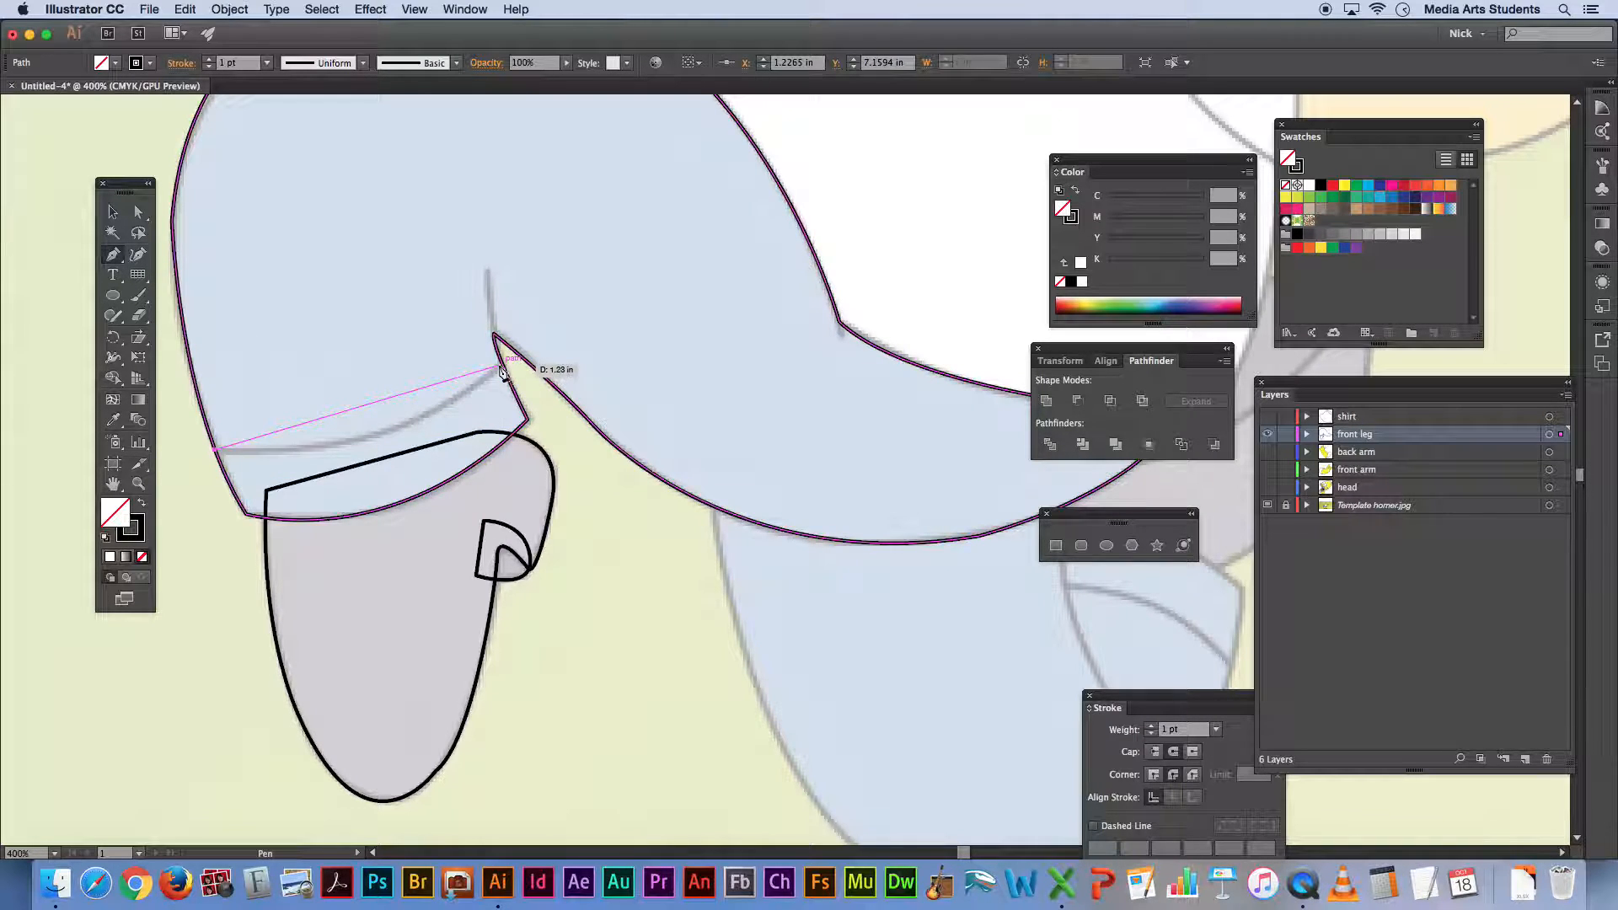
pyautogui.press('super+minus')
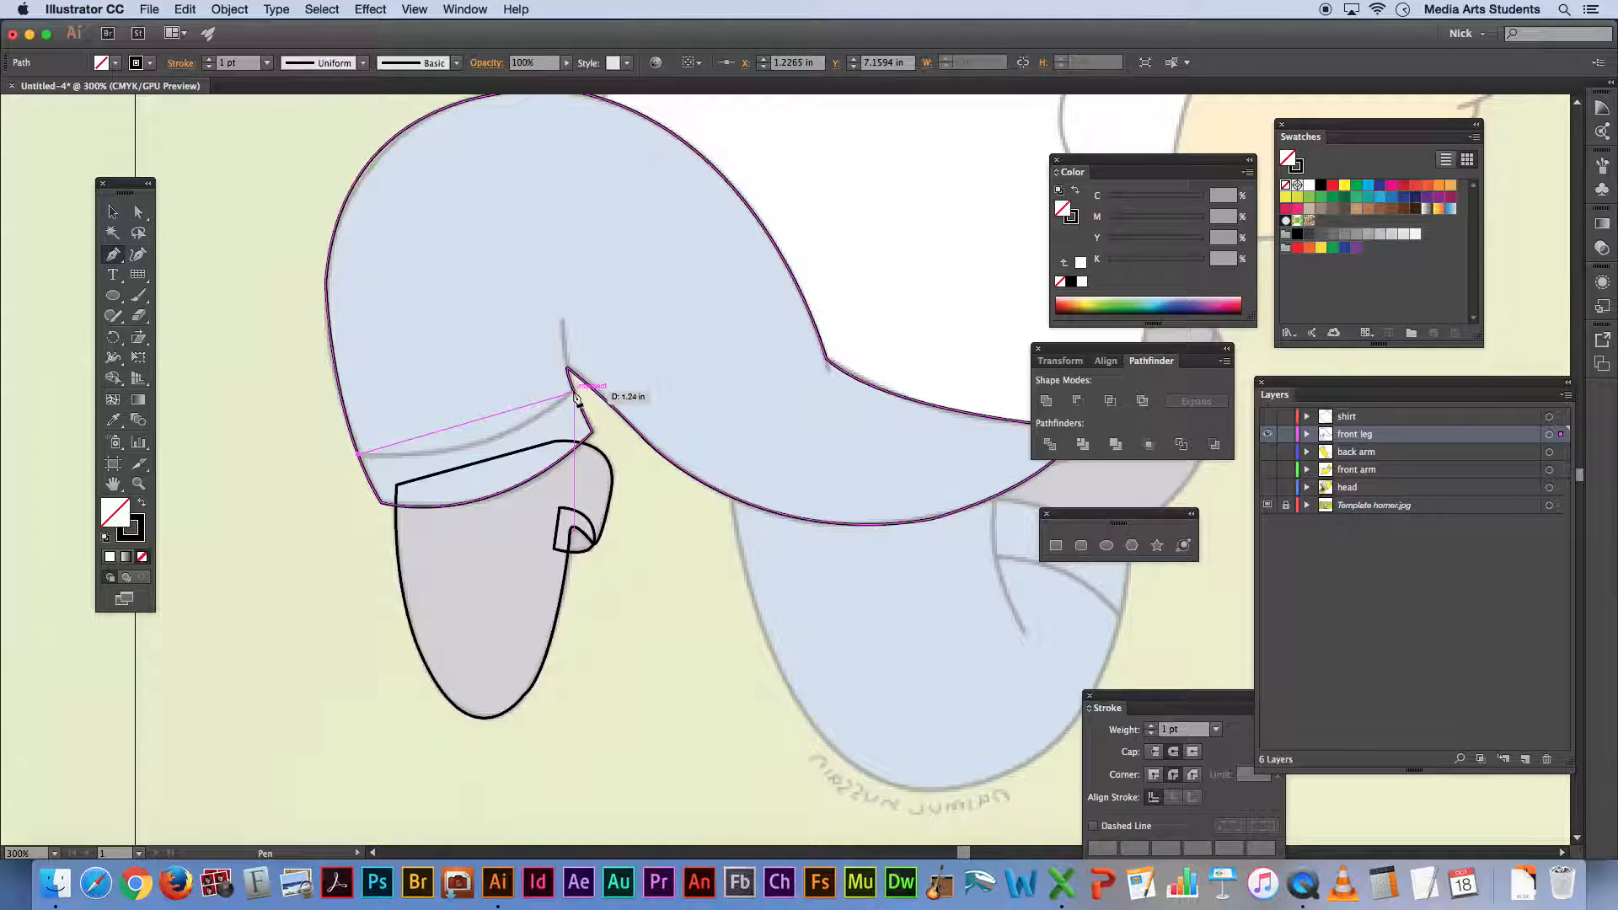
pyautogui.moveTo(575, 393); pyautogui.dragTo(663, 320)
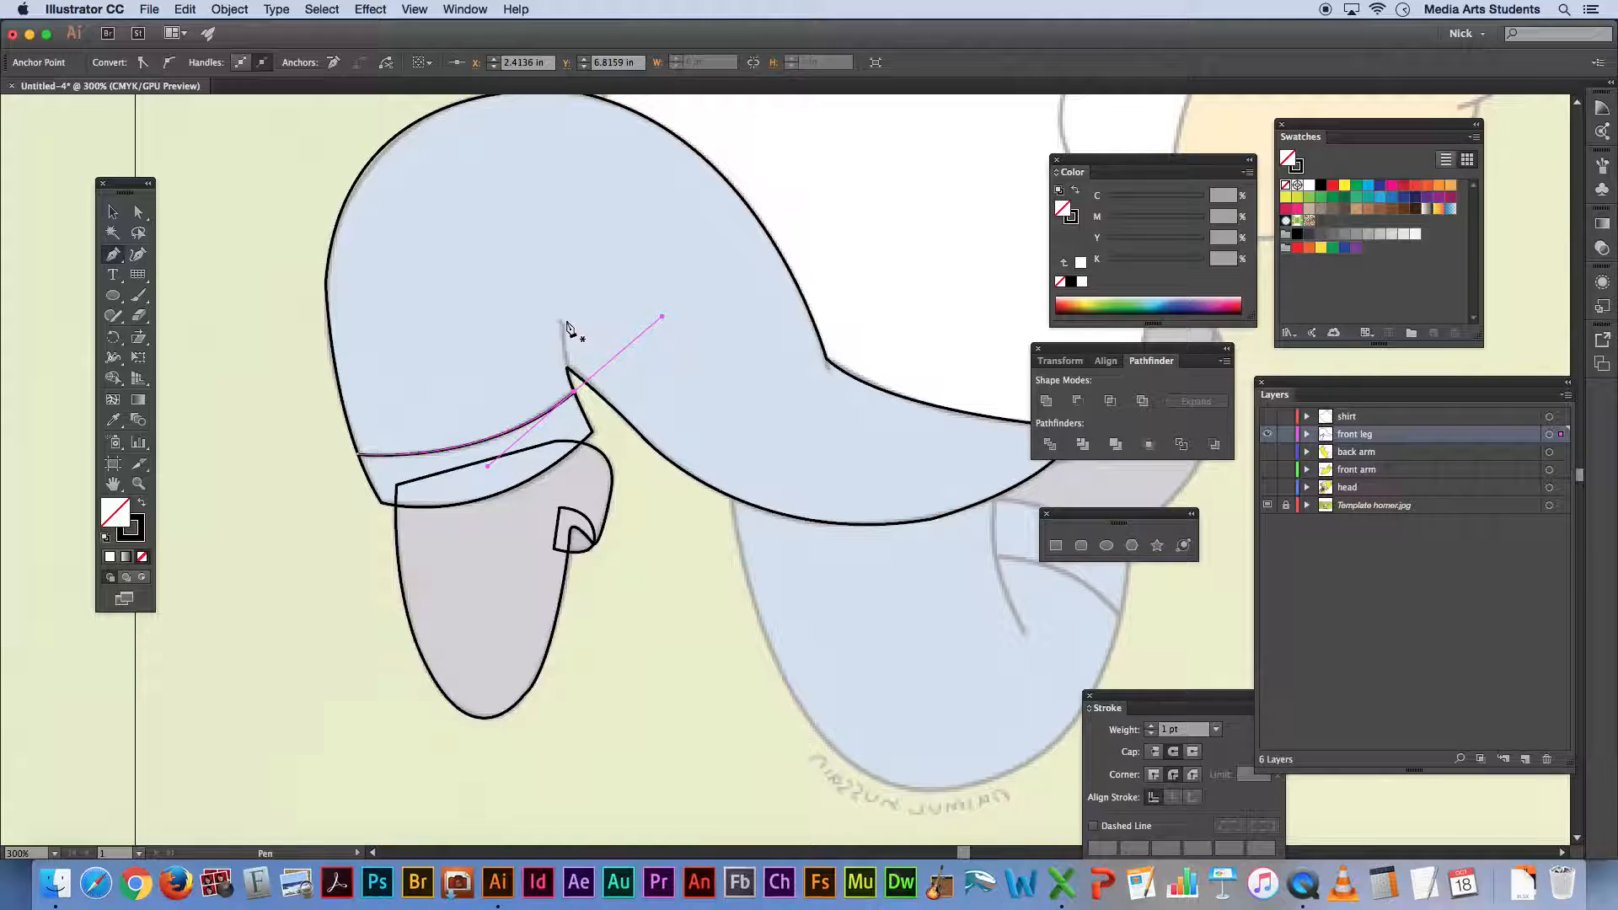
pyautogui.moveTo(561, 318); pyautogui.dragTo(574, 386)
pyautogui.moveTo(892, 567); pyautogui.dragTo(718, 609)
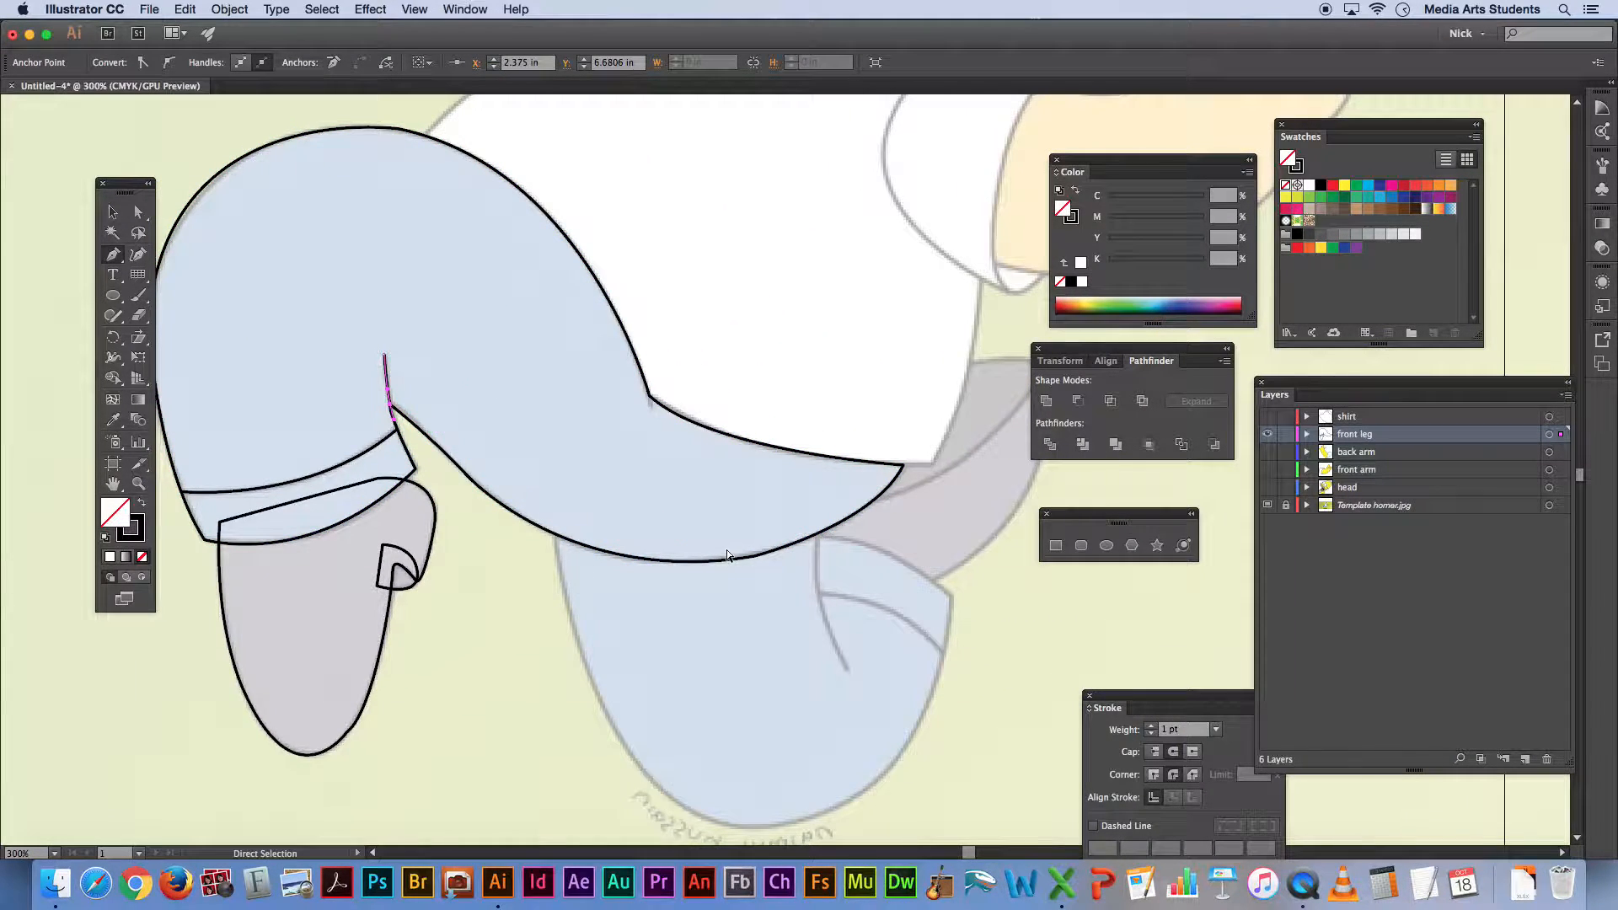
# Trace the short fold line at the hip corner where the thigh outline meets the shirt hem, and deselect it.
pyautogui.press('super+equal')
pyautogui.press('super+equal')
pyautogui.press('super+equal')
pyautogui.moveTo(553, 445); pyautogui.dragTo(696, 550)
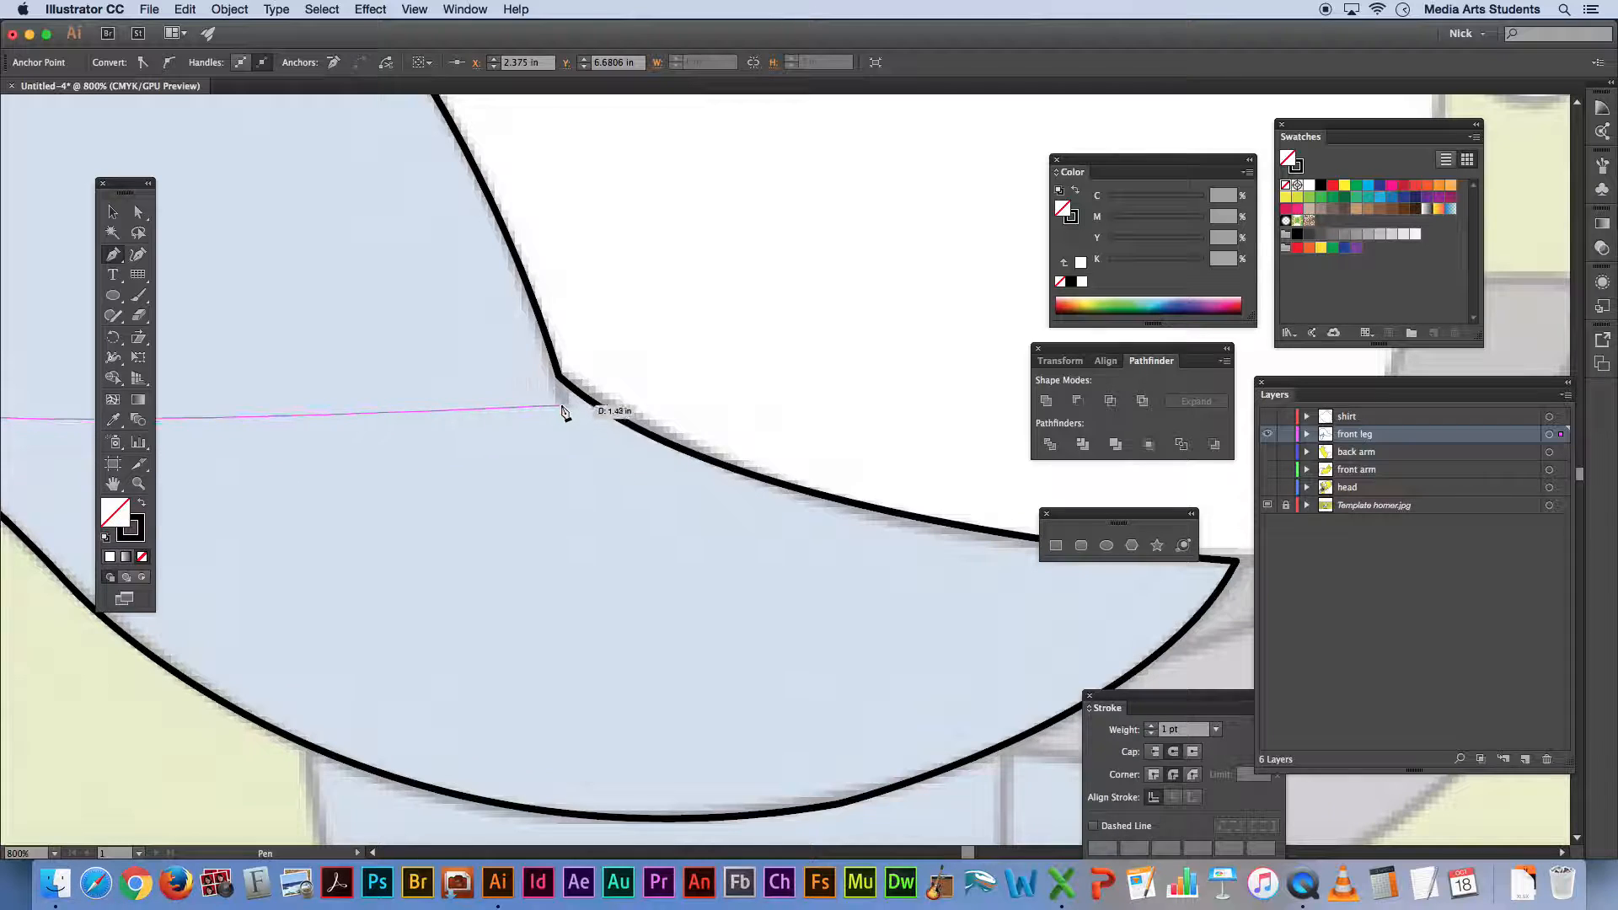
pyautogui.click(561, 411)
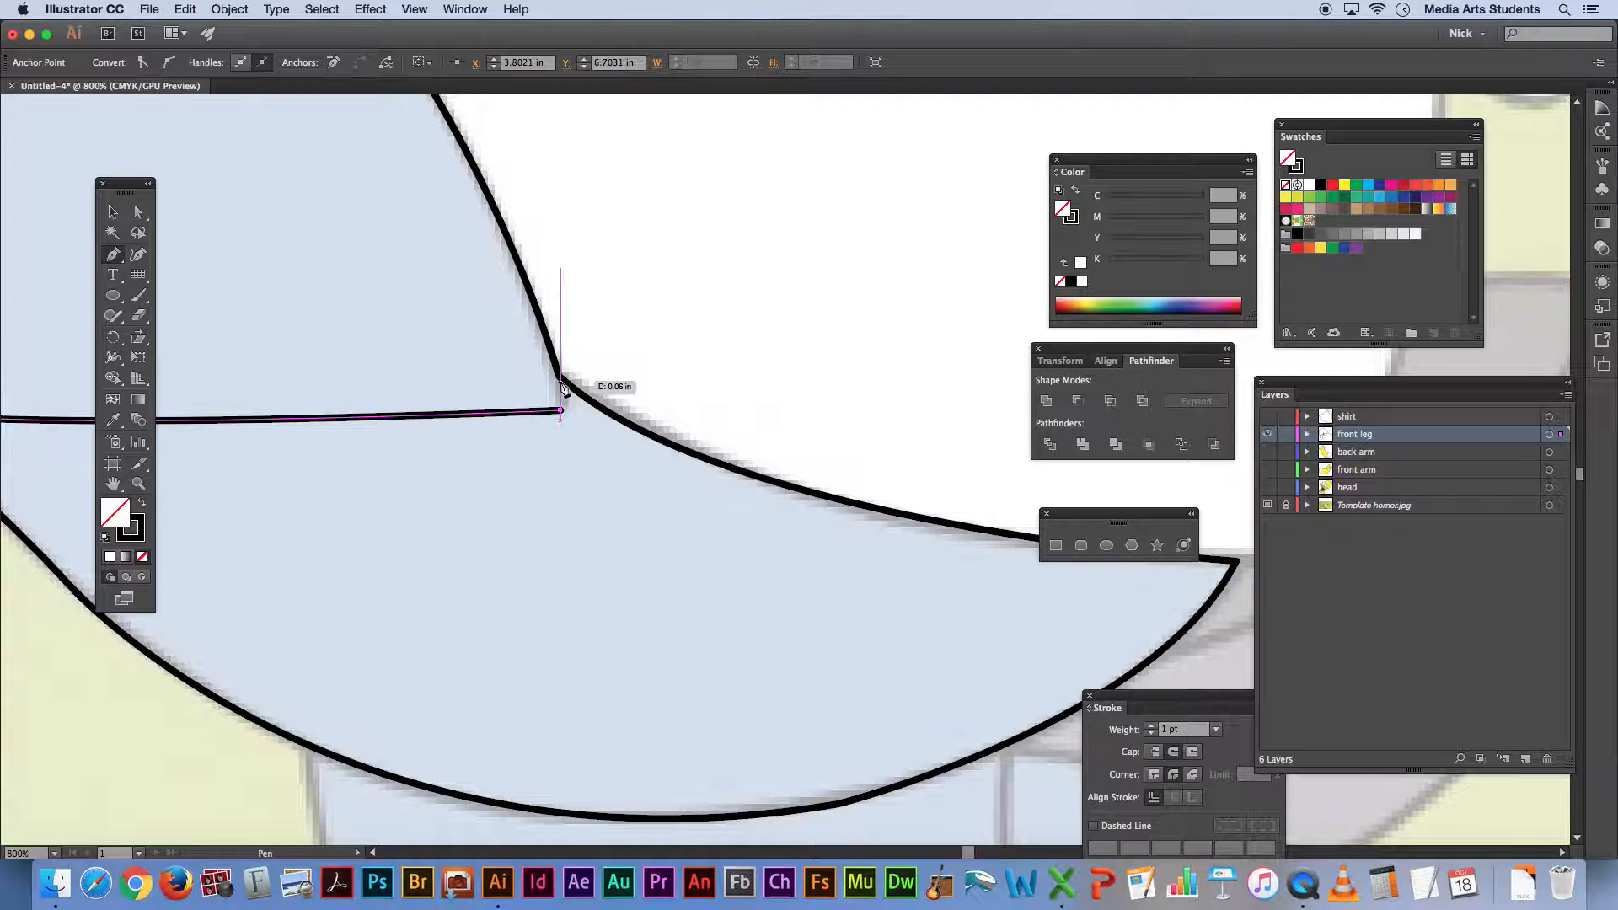
pyautogui.press('super+z')
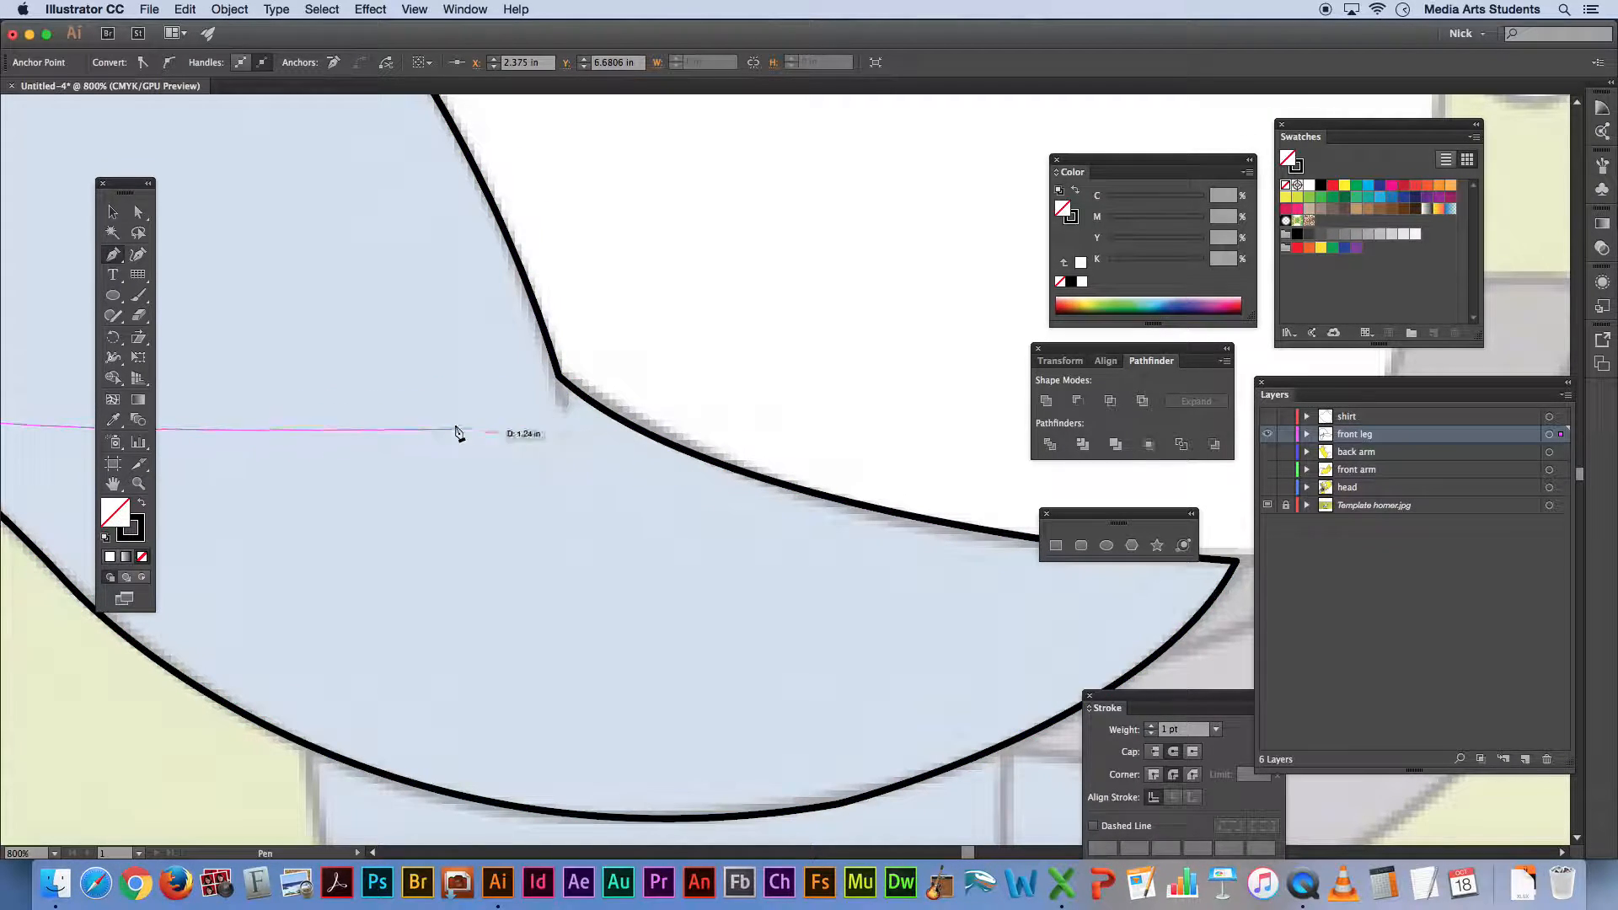
pyautogui.press('Escape')
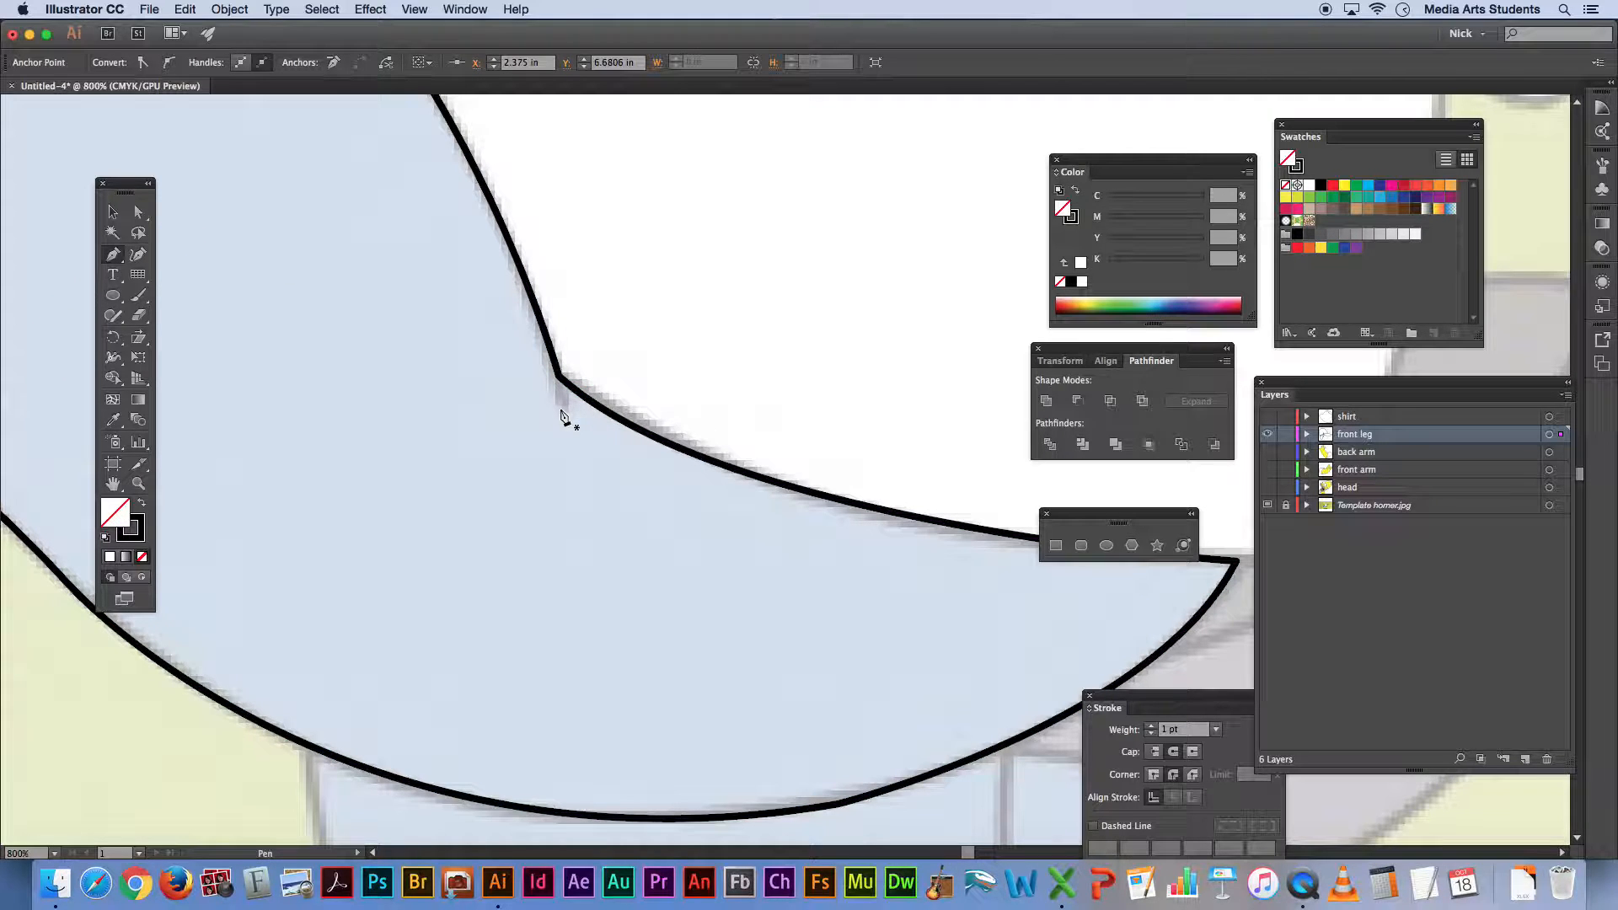
pyautogui.click(558, 376)
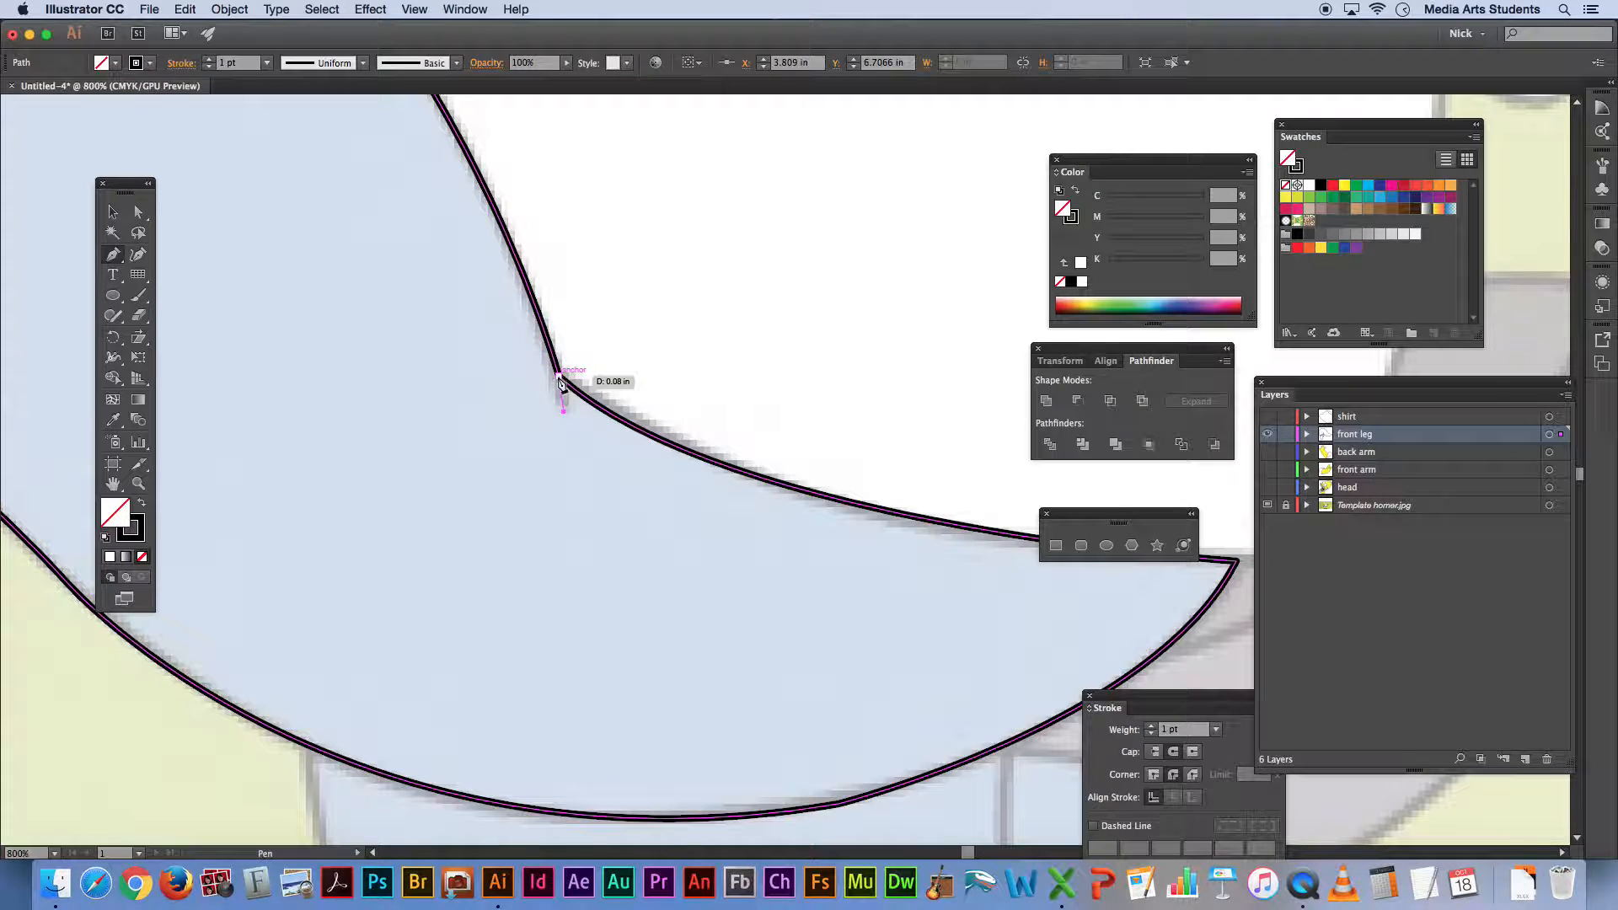
pyautogui.moveTo(552, 368); pyautogui.dragTo(556, 357)
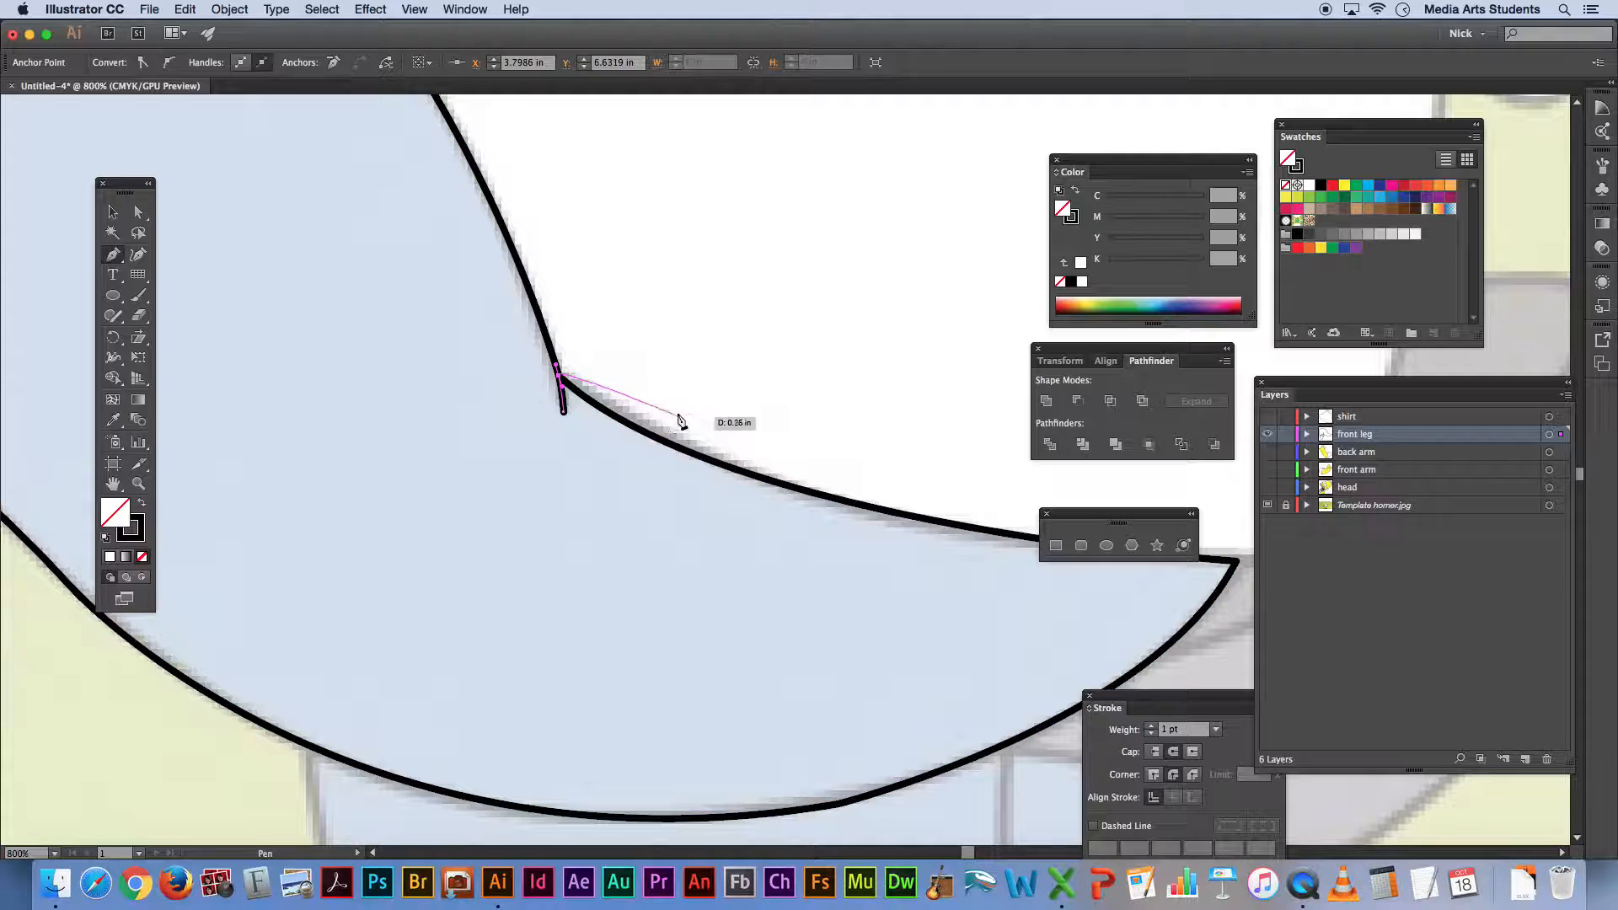
pyautogui.click(114, 212)
pyautogui.click(266, 267)
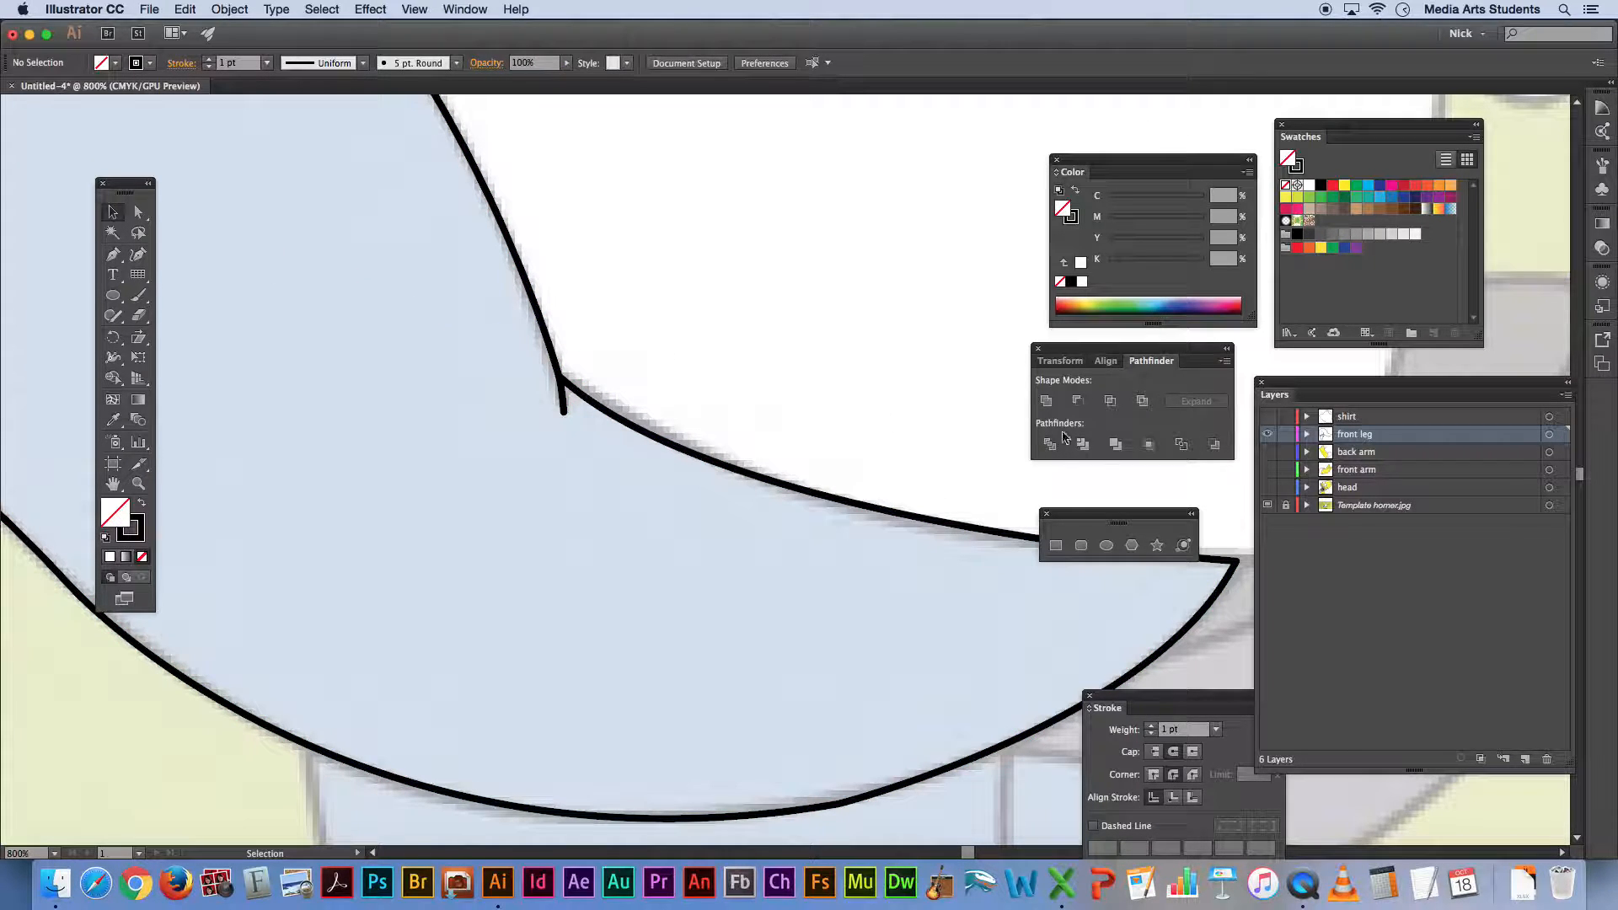
# Hide the template image temporarily to inspect the front leg's linework on its own, and show the template again.
pyautogui.click(1269, 505)
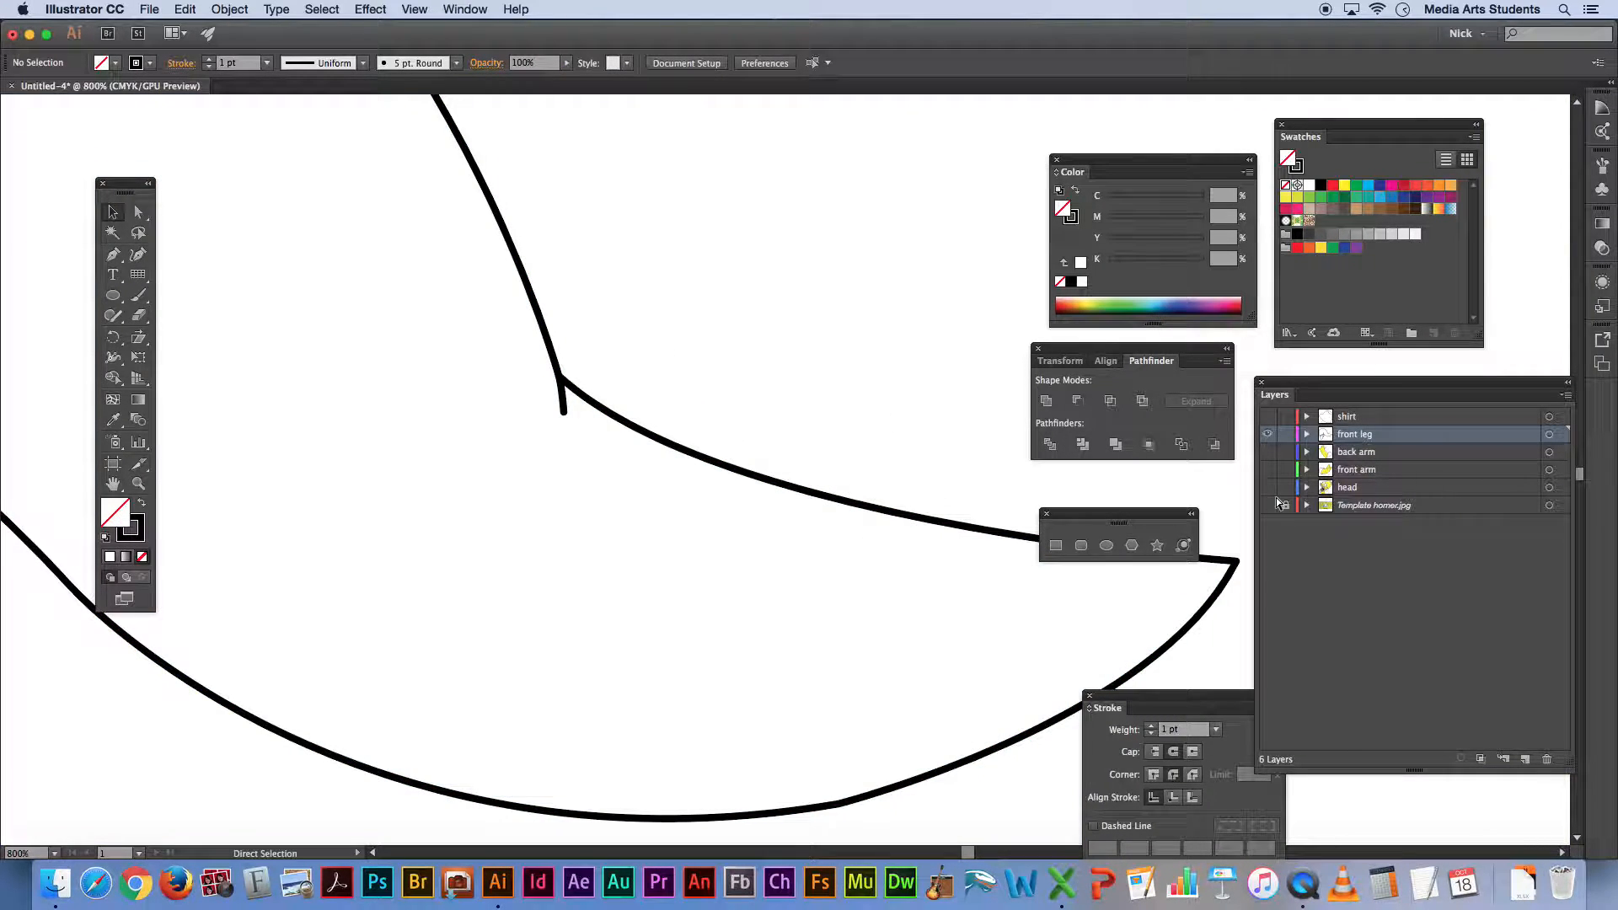
pyautogui.press('super+minus')
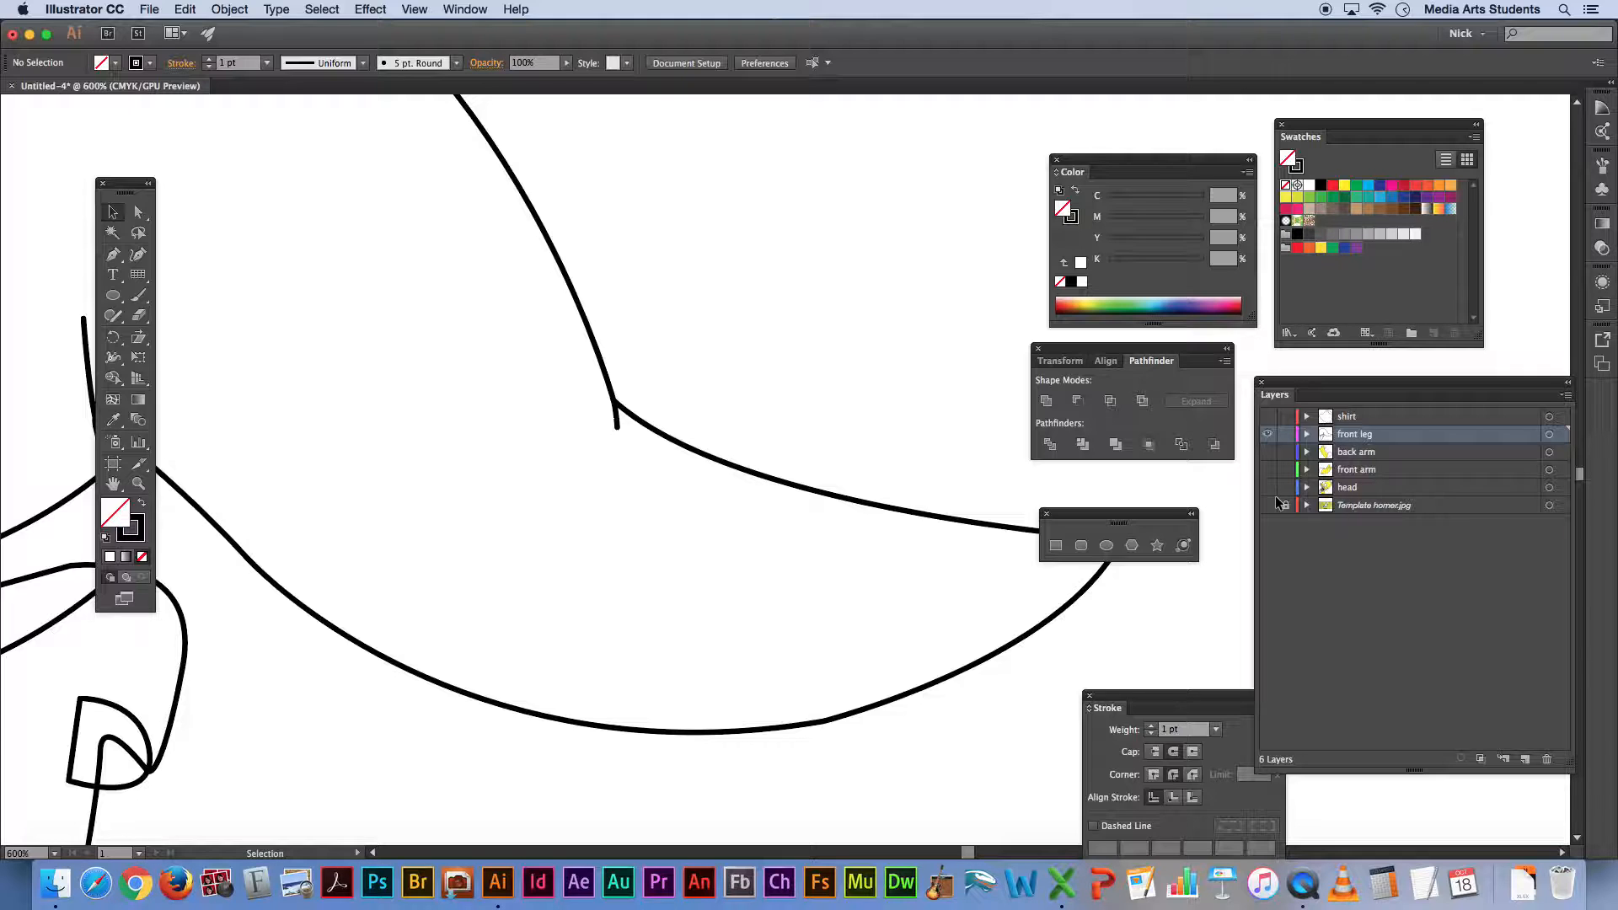
pyautogui.press('space')
pyautogui.moveTo(645, 482); pyautogui.dragTo(573, 298)
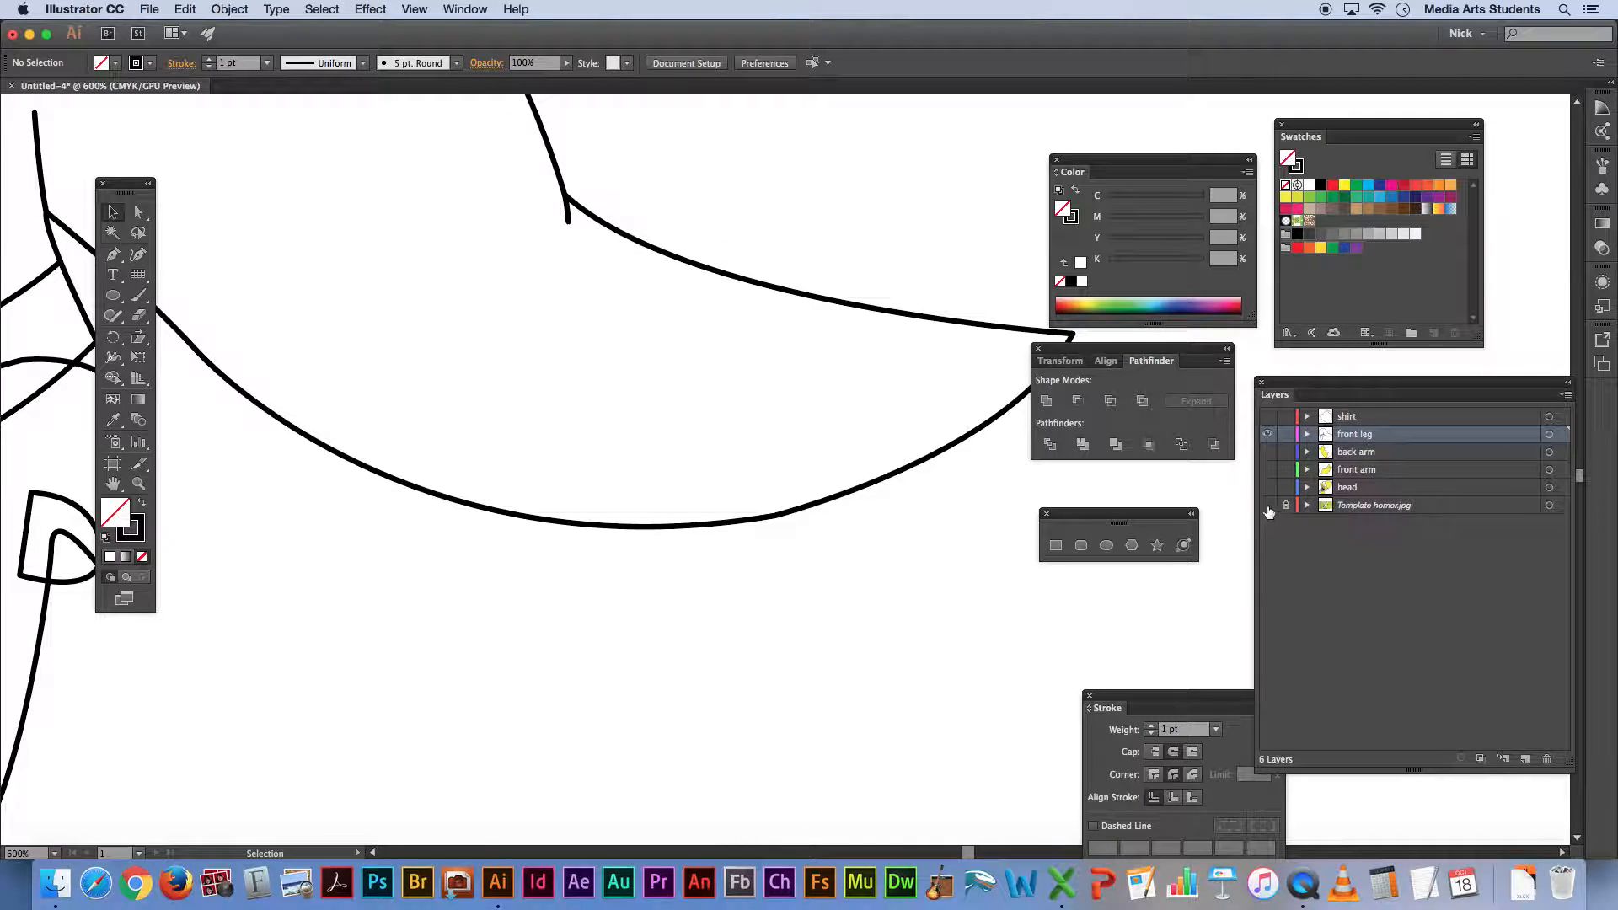
pyautogui.click(1267, 505)
# Add a new layer named "back leg" above the front leg layer and hide the front leg artwork.
pyautogui.press('super+minus')
pyautogui.press('super+minus')
pyautogui.moveTo(871, 592)
pyautogui.mouseDown()
pyautogui.moveTo(783, 578)
pyautogui.moveTo(716, 538)
pyautogui.mouseUp()
pyautogui.click(1526, 759)
pyautogui.click(1267, 453)
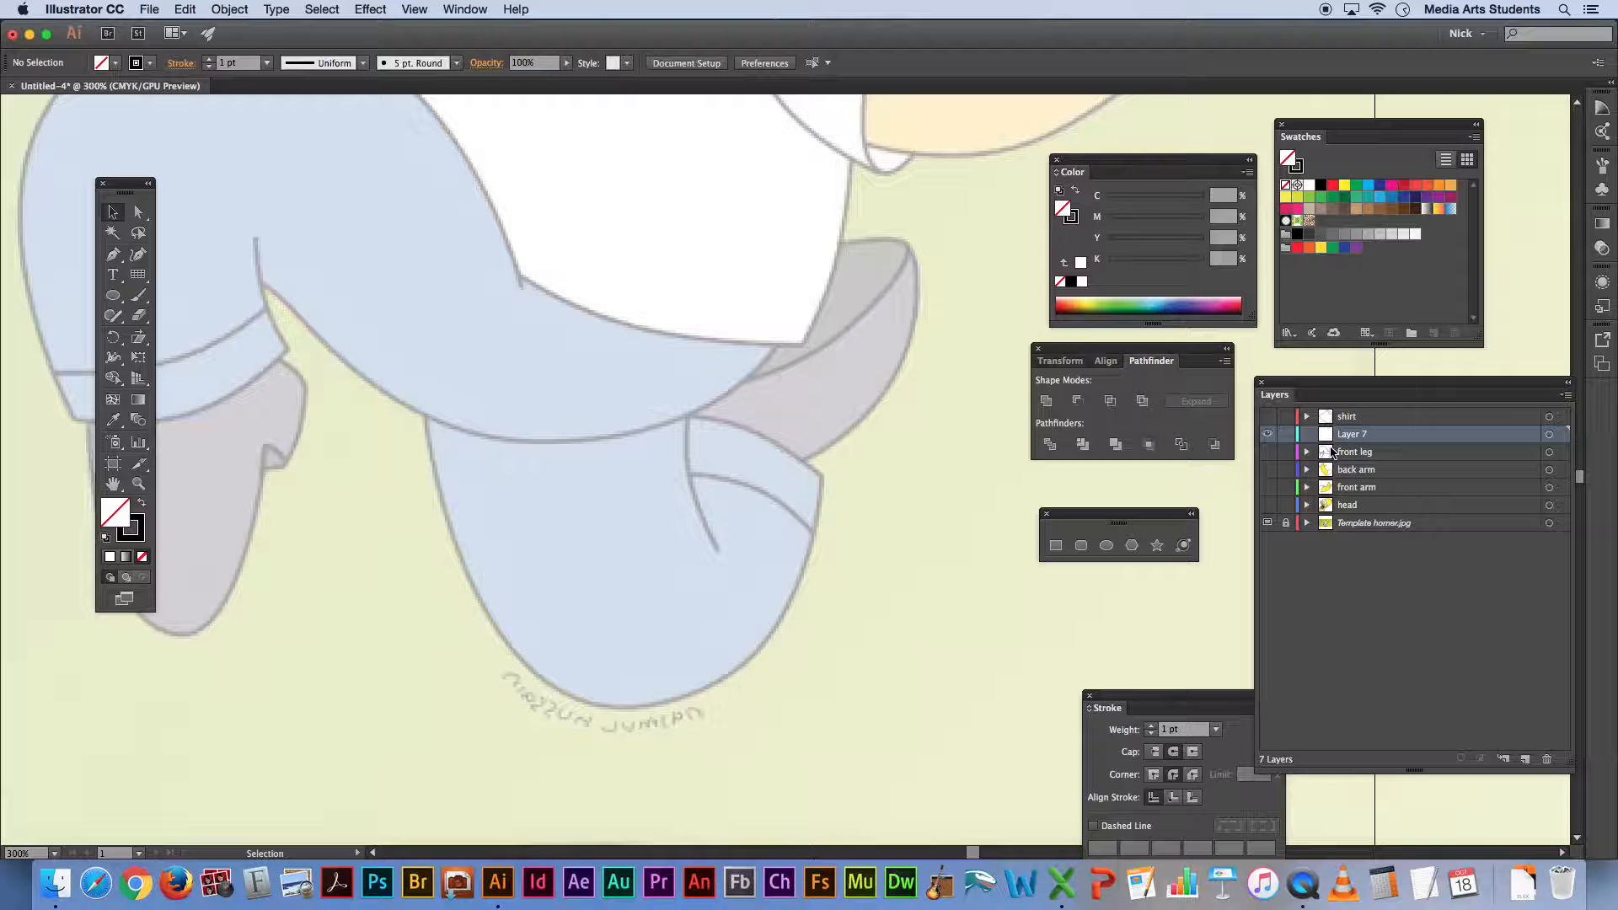
pyautogui.doubleClick(1360, 435)
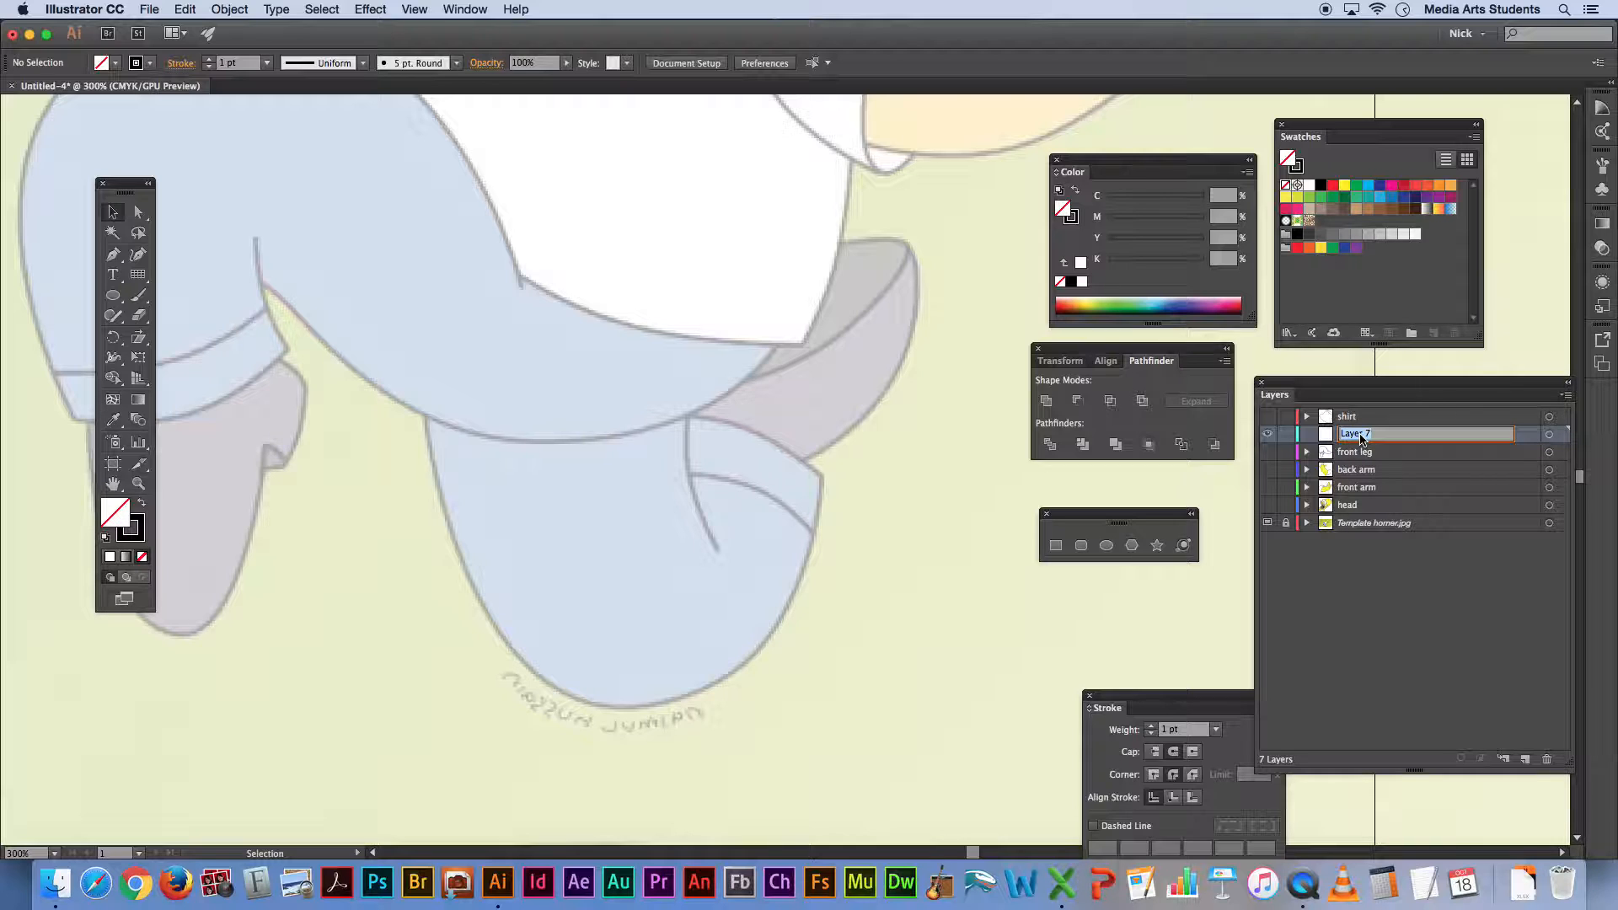
pyautogui.write('back leg')
pyautogui.press('Return')
# Trace the back trouser leg with the Pen tool from inside the front thigh, down around the knee, up to the cuff's outer corner.
pyautogui.press('p')
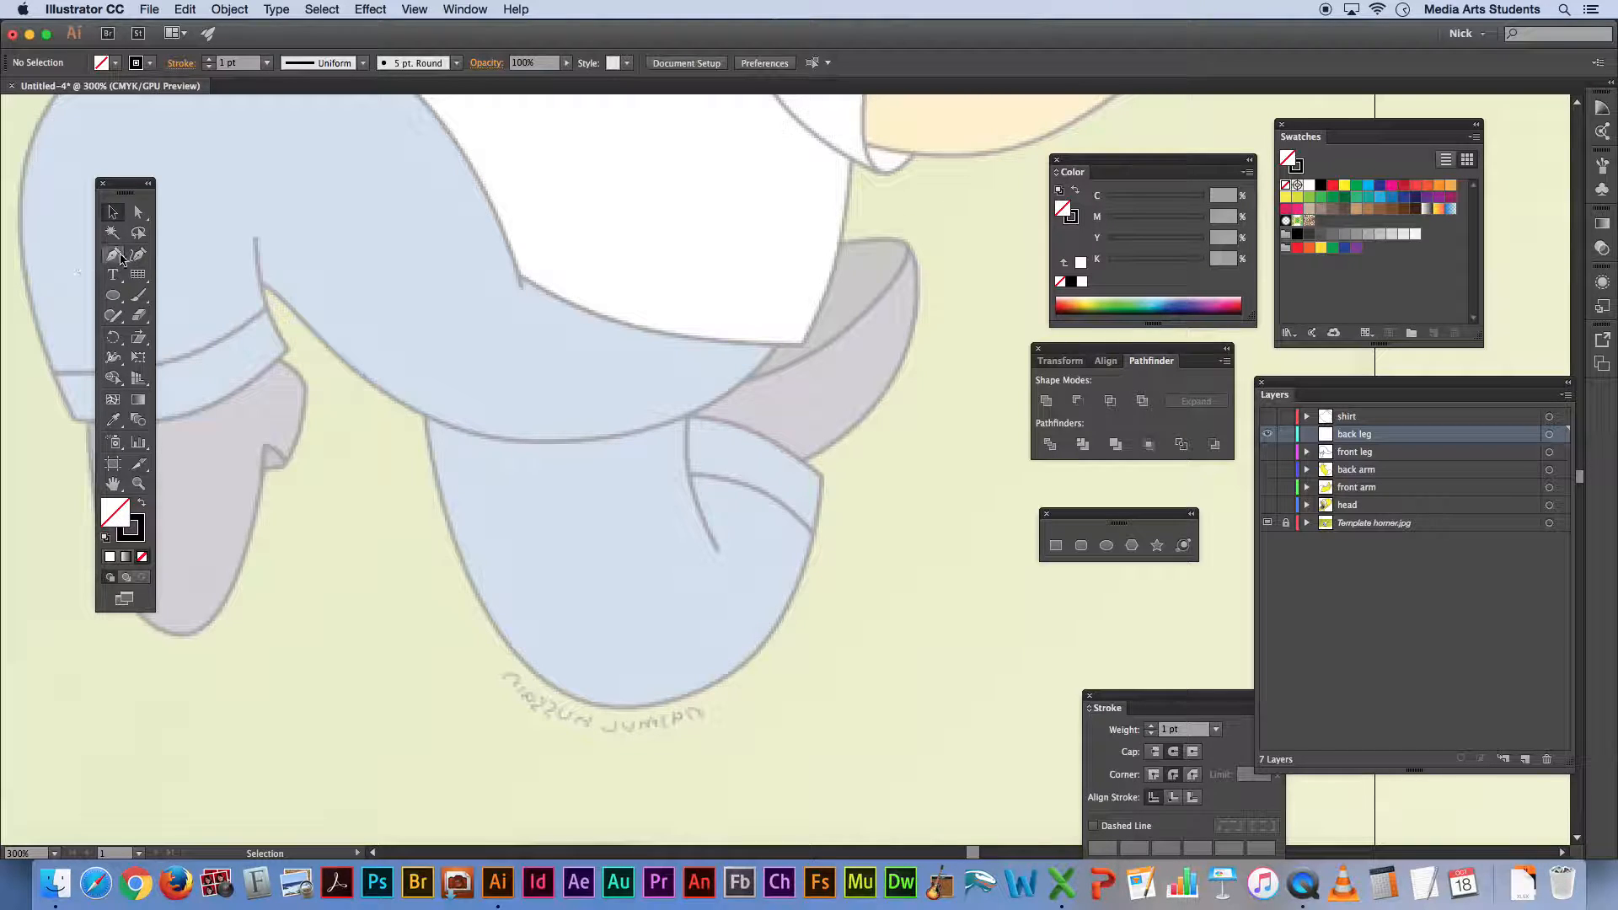
pyautogui.click(433, 364)
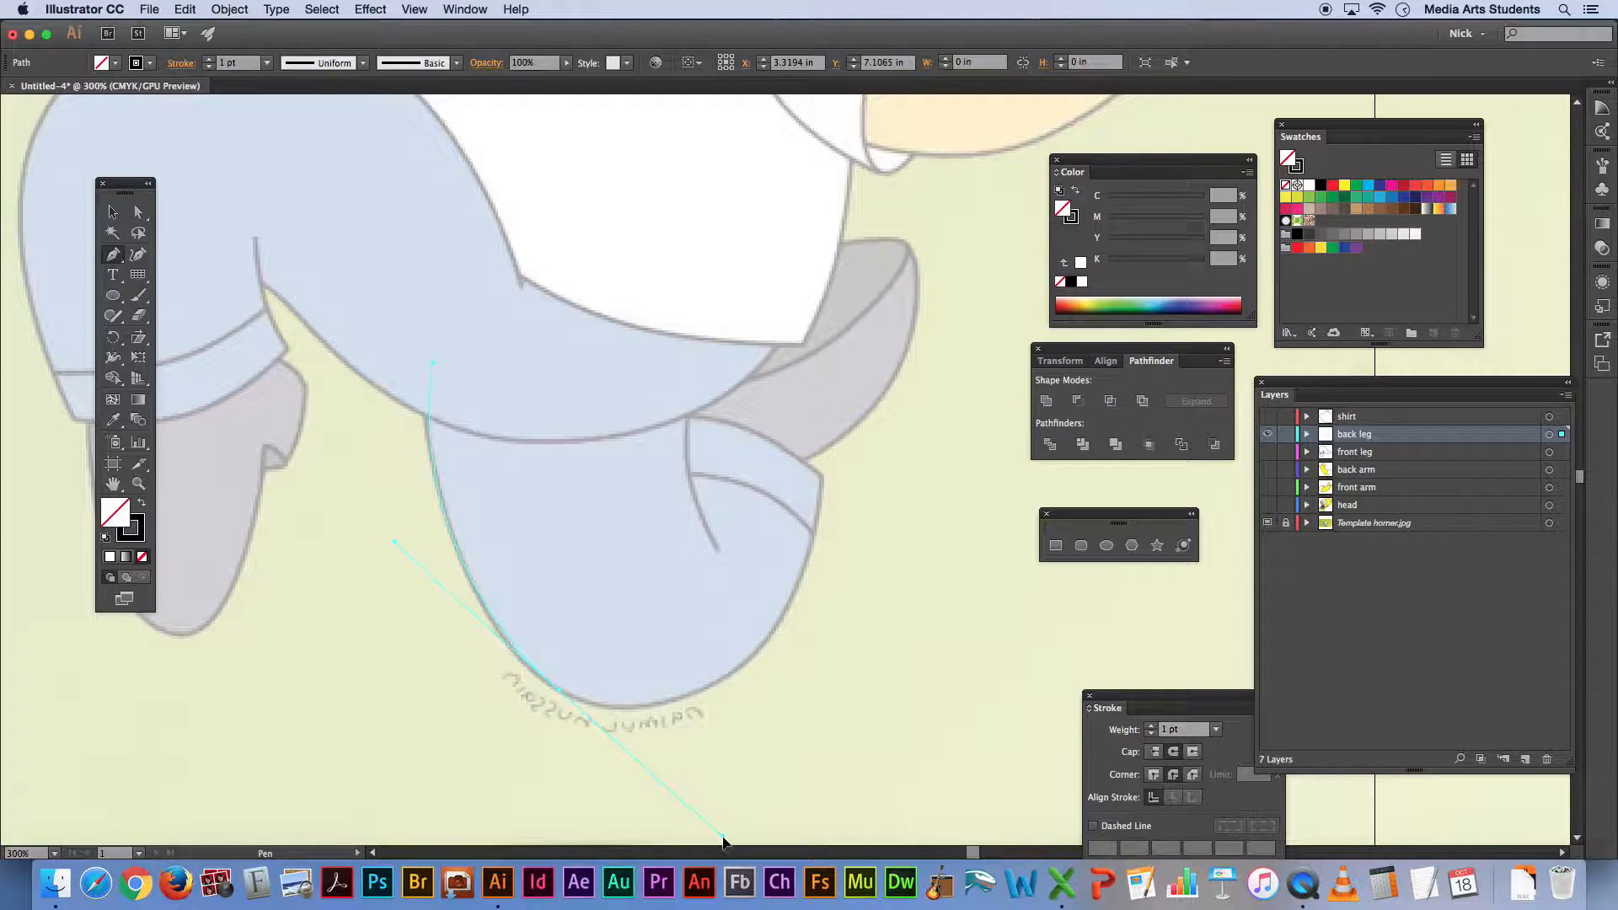
pyautogui.moveTo(731, 833); pyautogui.dragTo(731, 833)
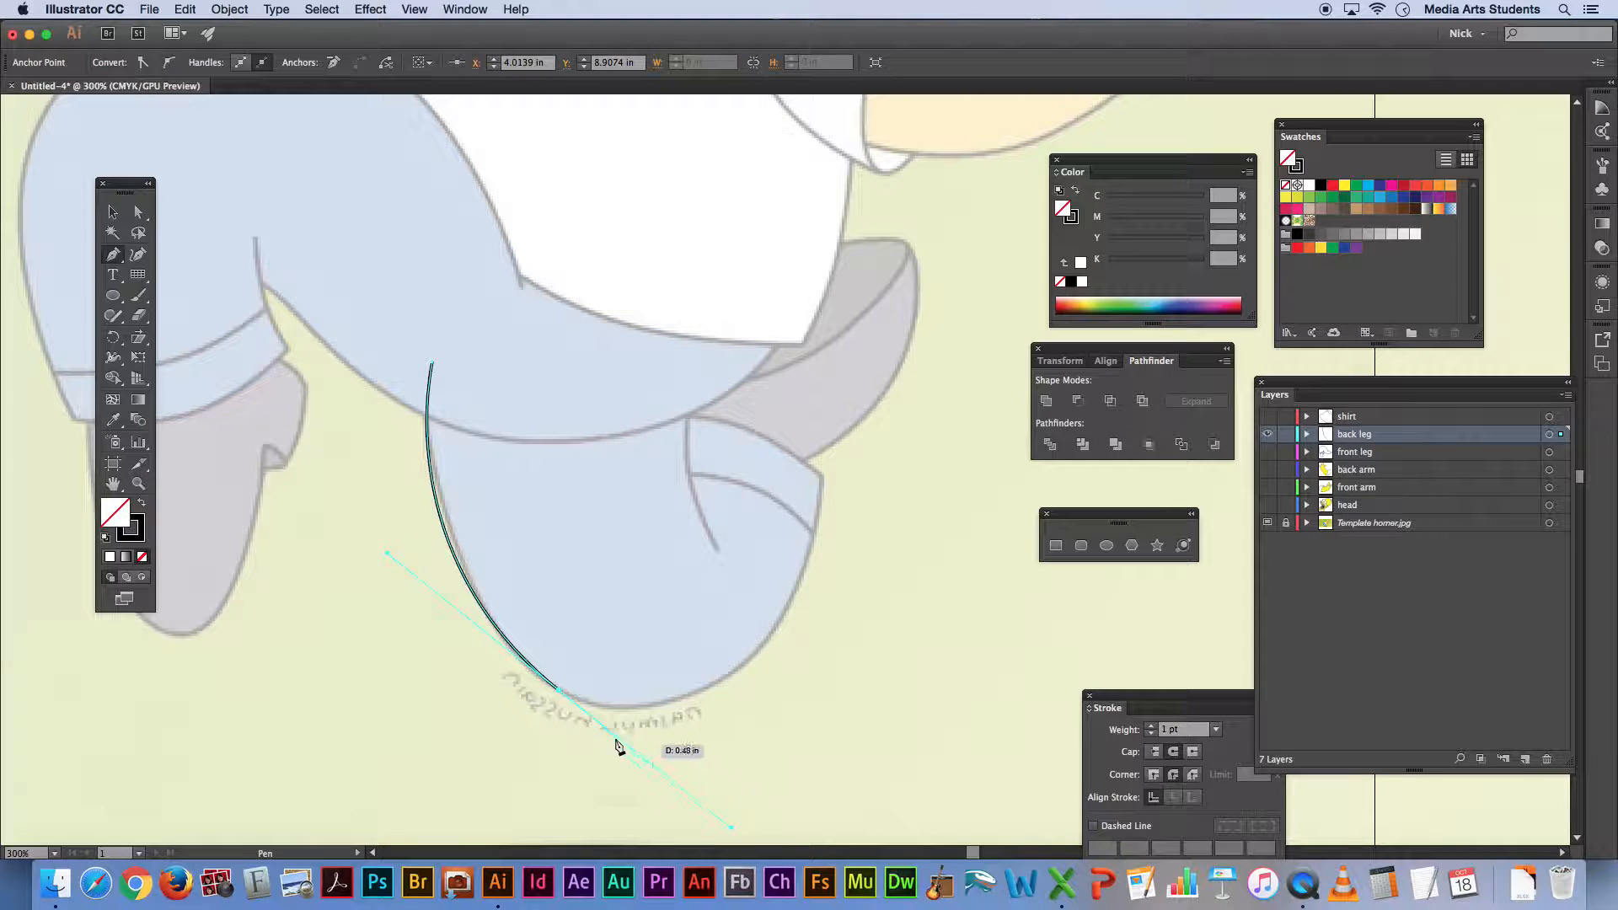
pyautogui.click(559, 690)
pyautogui.moveTo(880, 414); pyautogui.dragTo(884, 393)
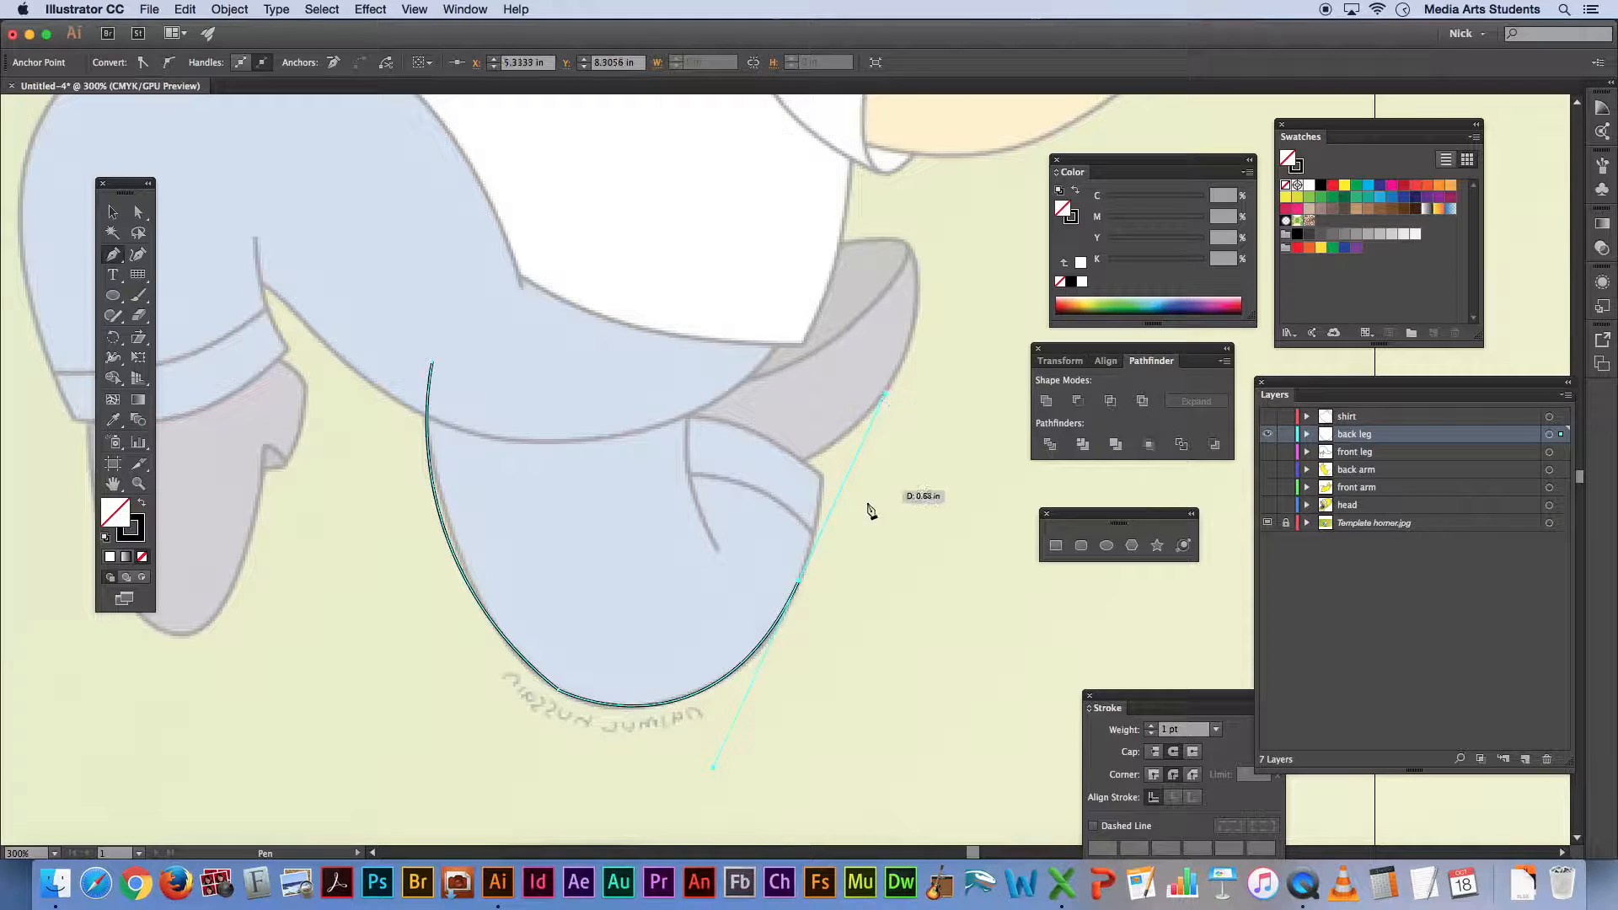
pyautogui.click(798, 580)
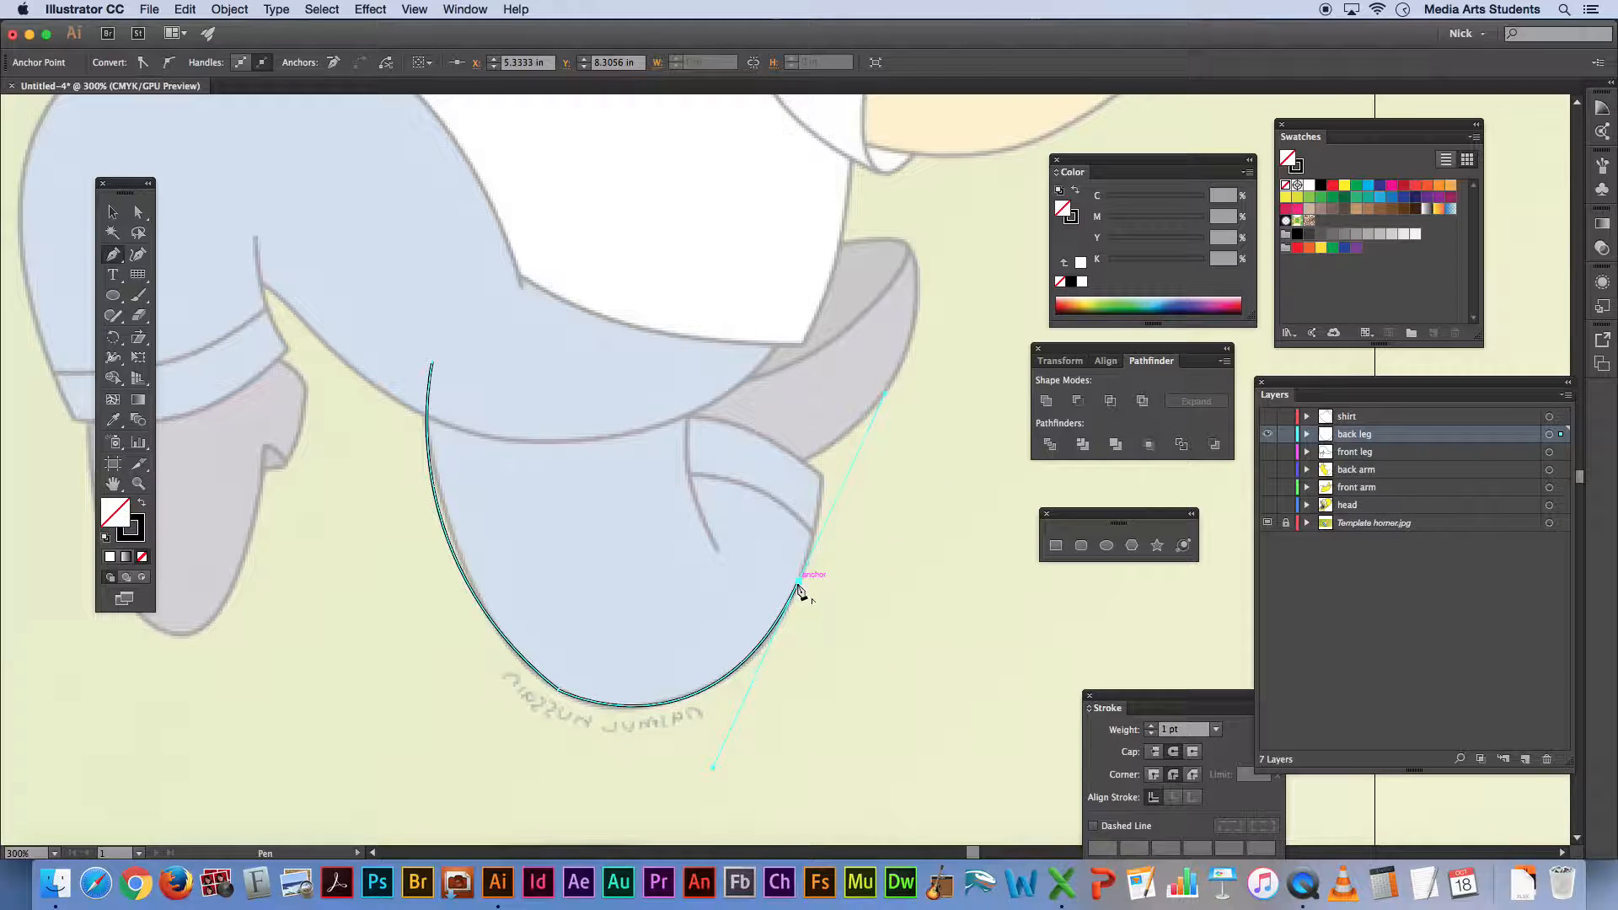
pyautogui.click(823, 478)
pyautogui.moveTo(818, 440); pyautogui.dragTo(820, 447)
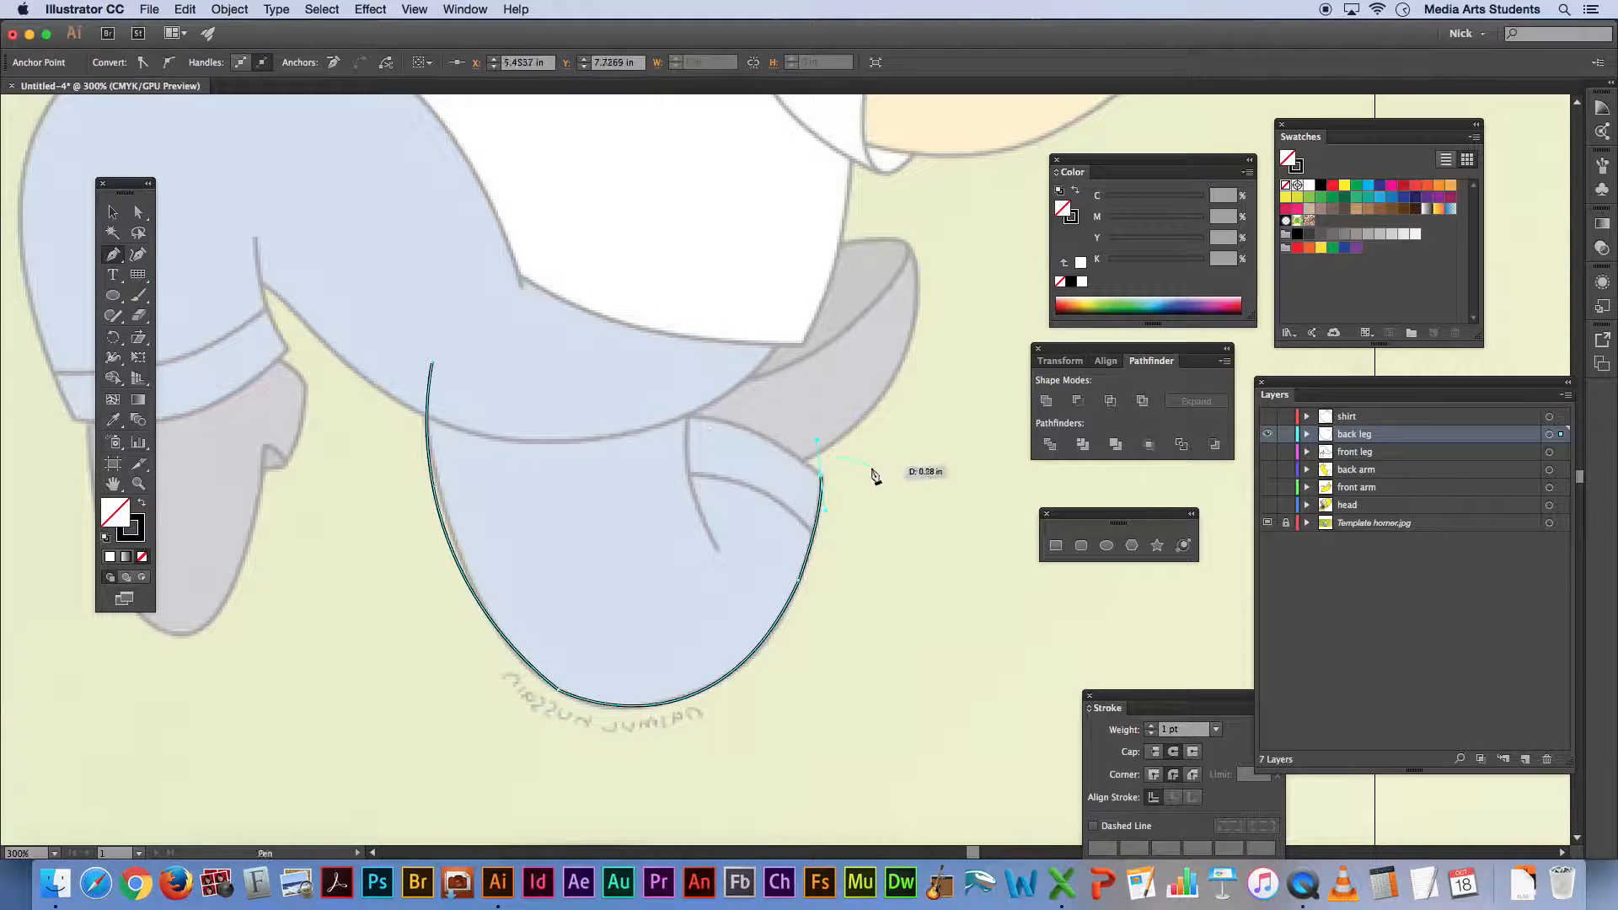
pyautogui.click(821, 479)
# Trace the back leg's cuff edge into the front thigh area and close the outline at its starting point.
pyautogui.moveTo(647, 409); pyautogui.dragTo(524, 400)
pyautogui.hotkey('ctrl', 'z')
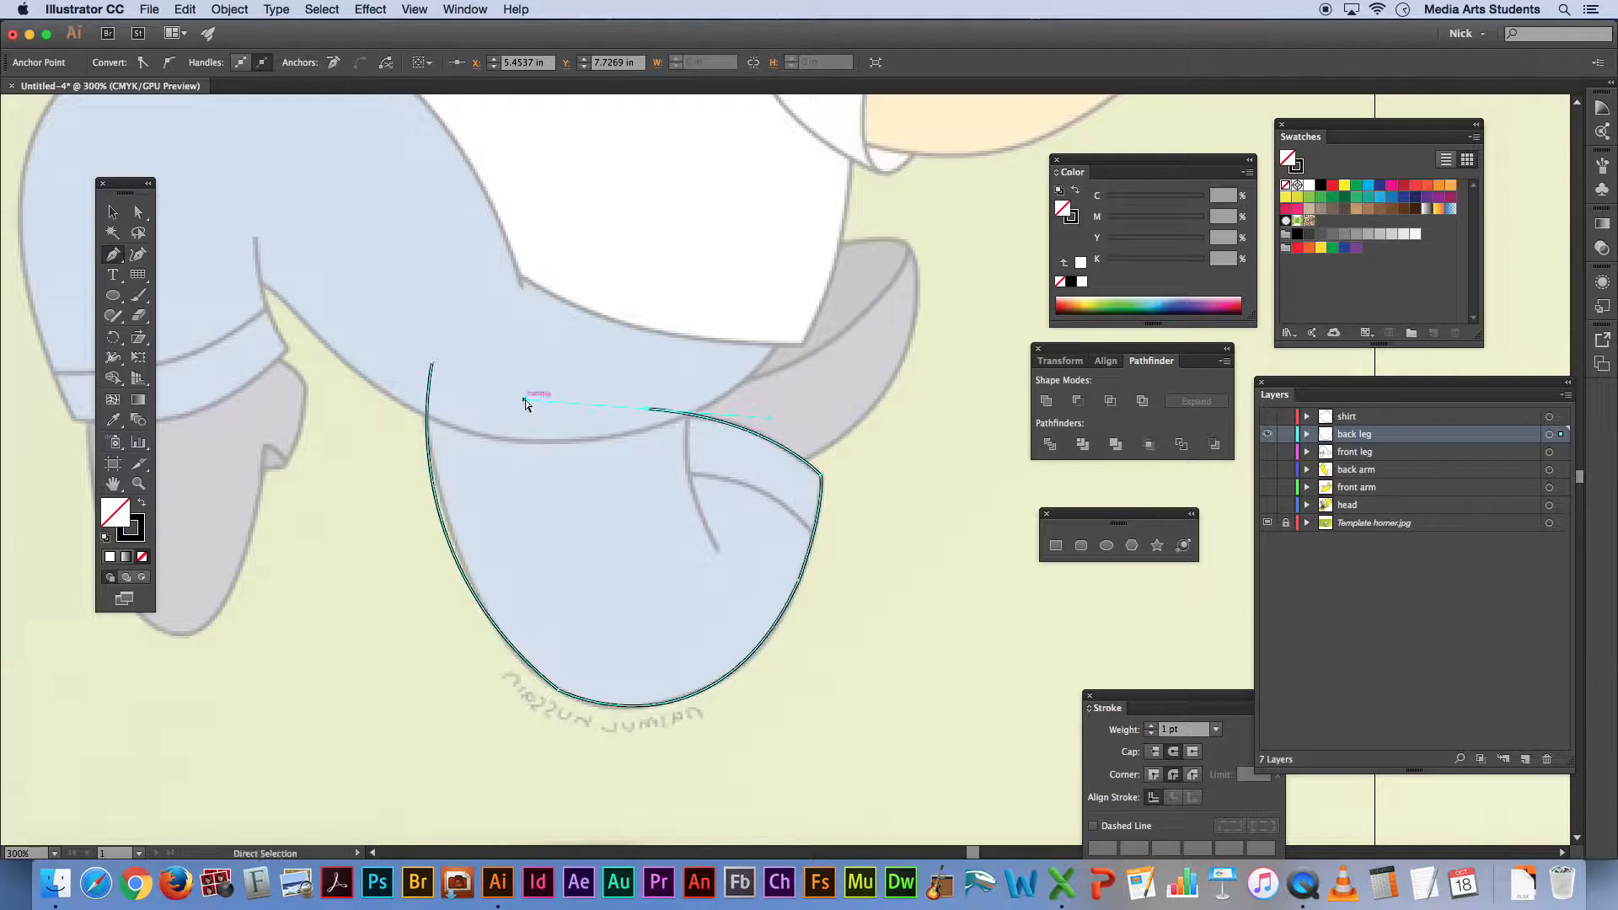
pyautogui.moveTo(653, 425); pyautogui.dragTo(566, 443)
pyautogui.click(652, 418)
pyautogui.click(434, 364)
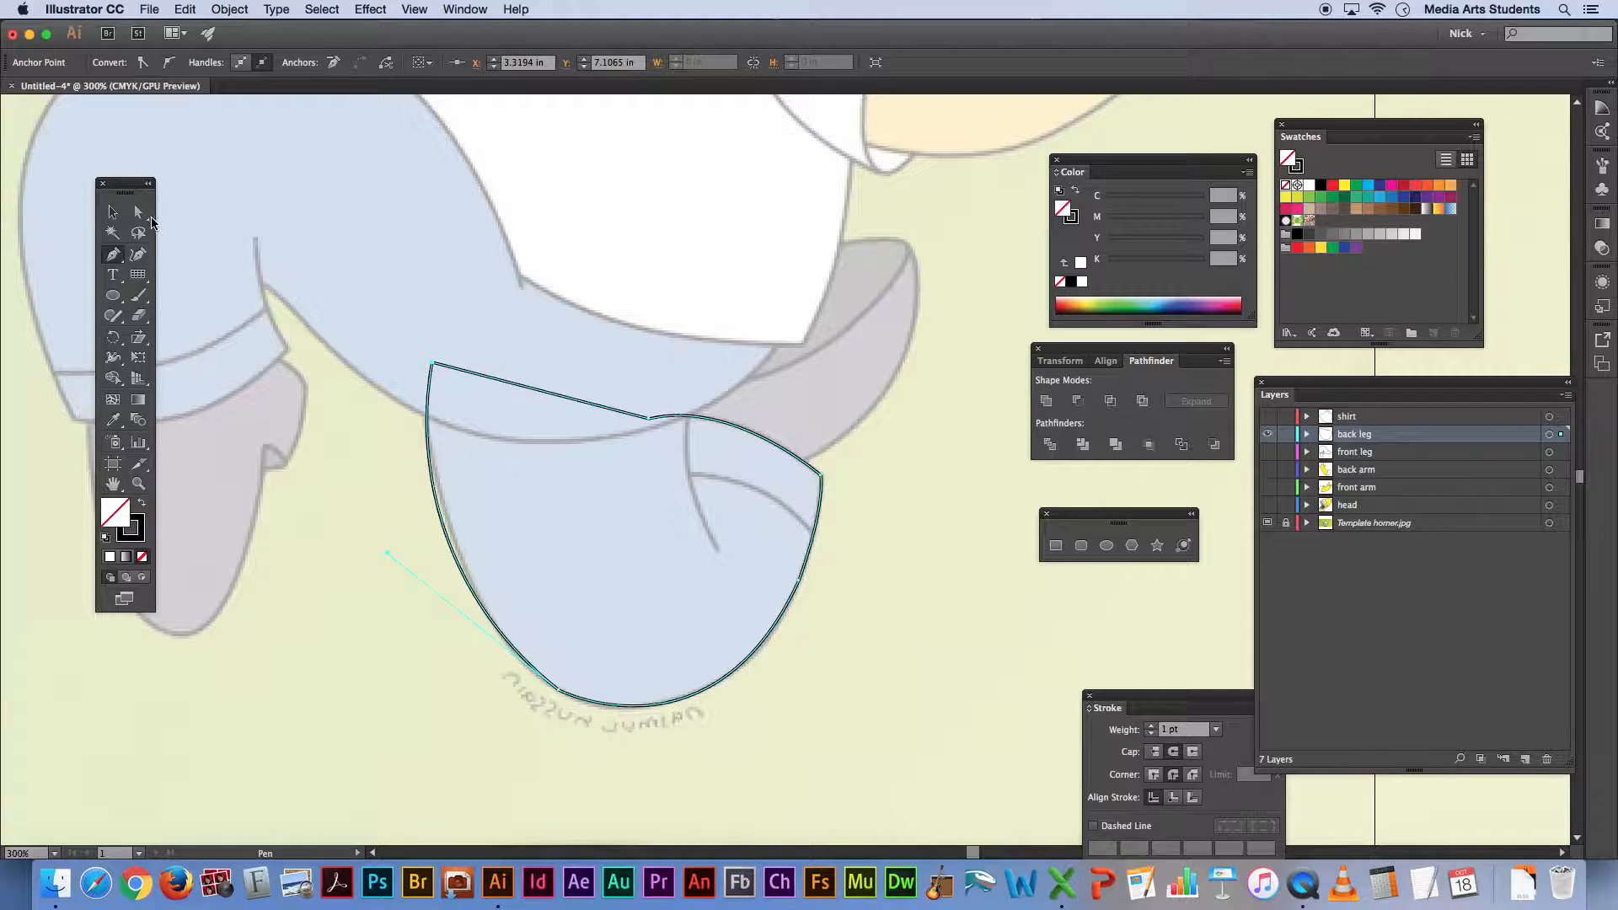
# Adjust the back leg's lower knee anchor and its curve handle with Direct Selection to fit the template's outer edge.
pyautogui.click(140, 213)
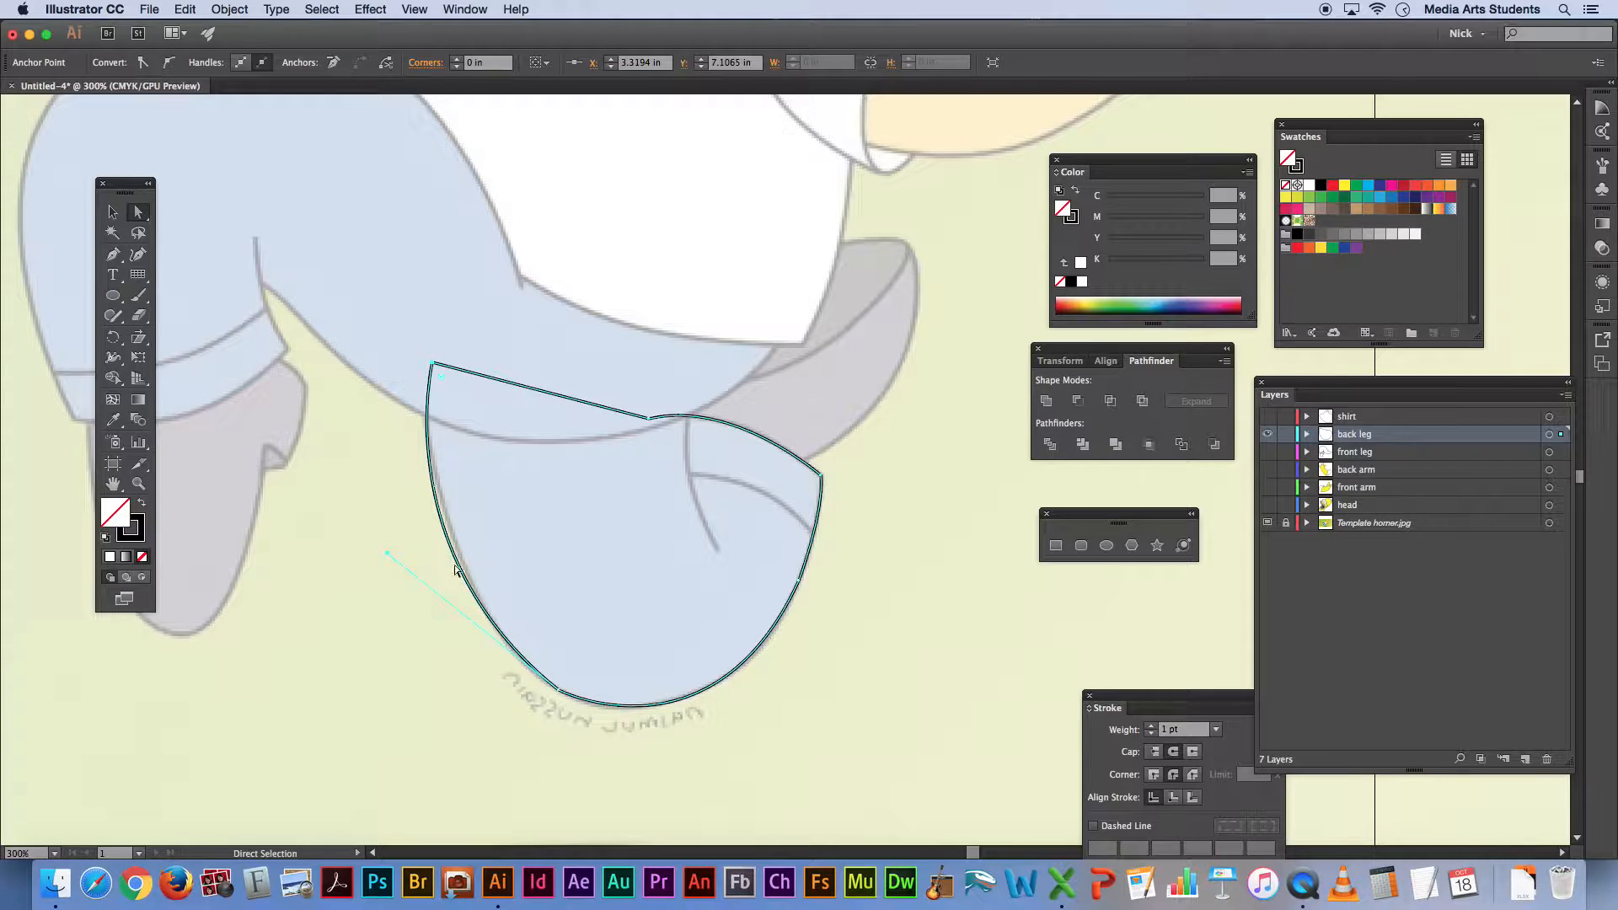
pyautogui.moveTo(387, 552); pyautogui.dragTo(402, 554)
pyautogui.moveTo(560, 692); pyautogui.dragTo(552, 691)
pyautogui.click(507, 704)
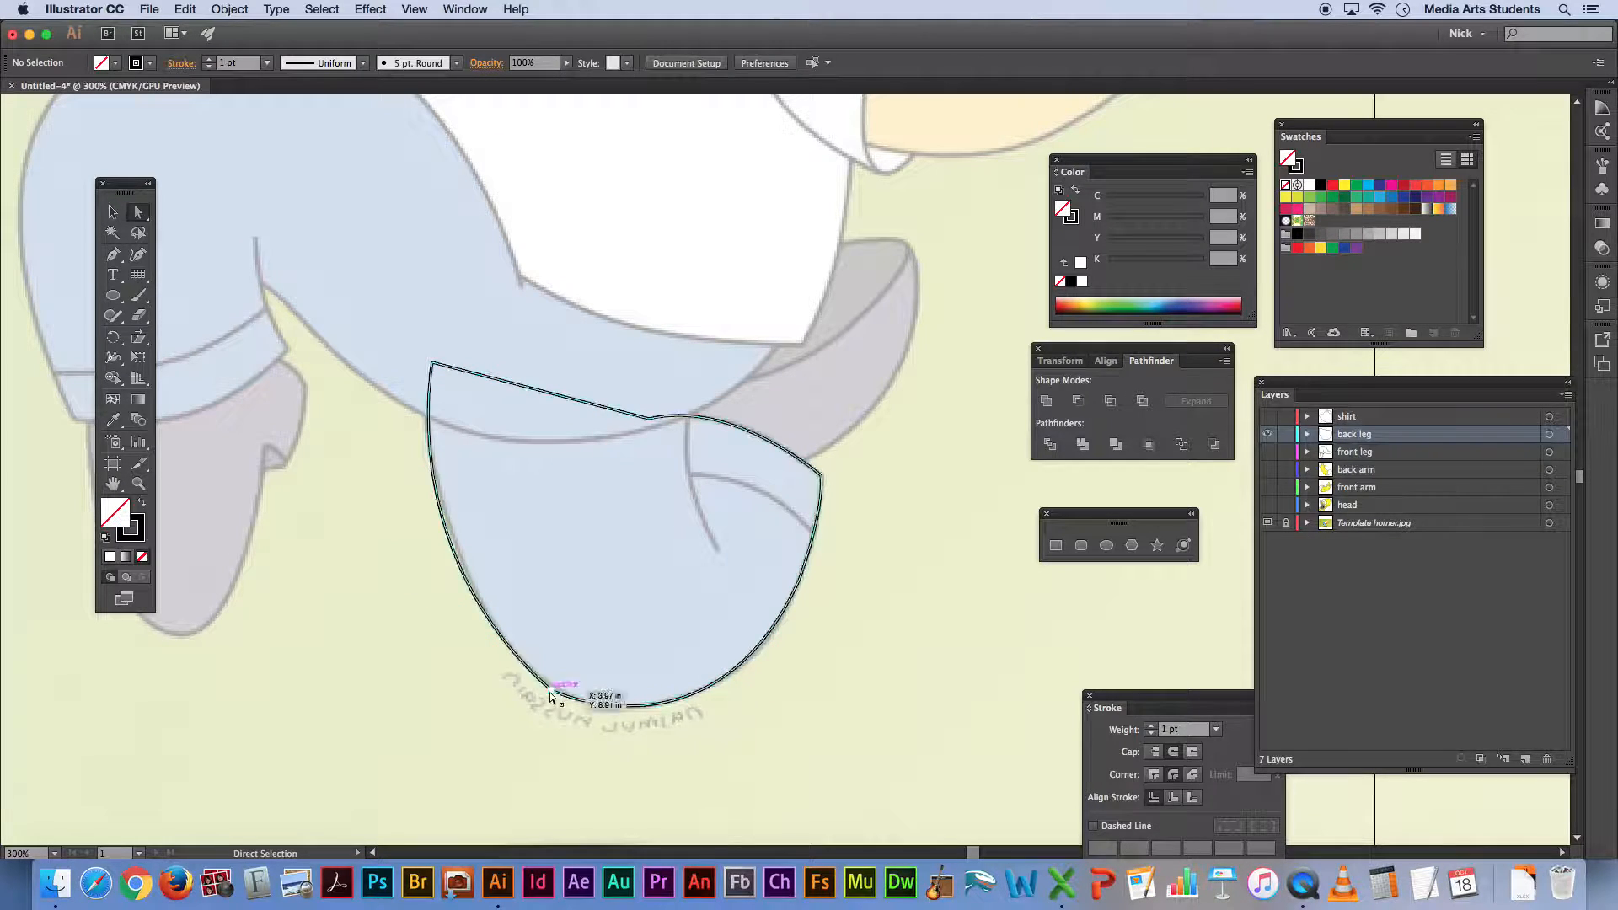
pyautogui.click(552, 691)
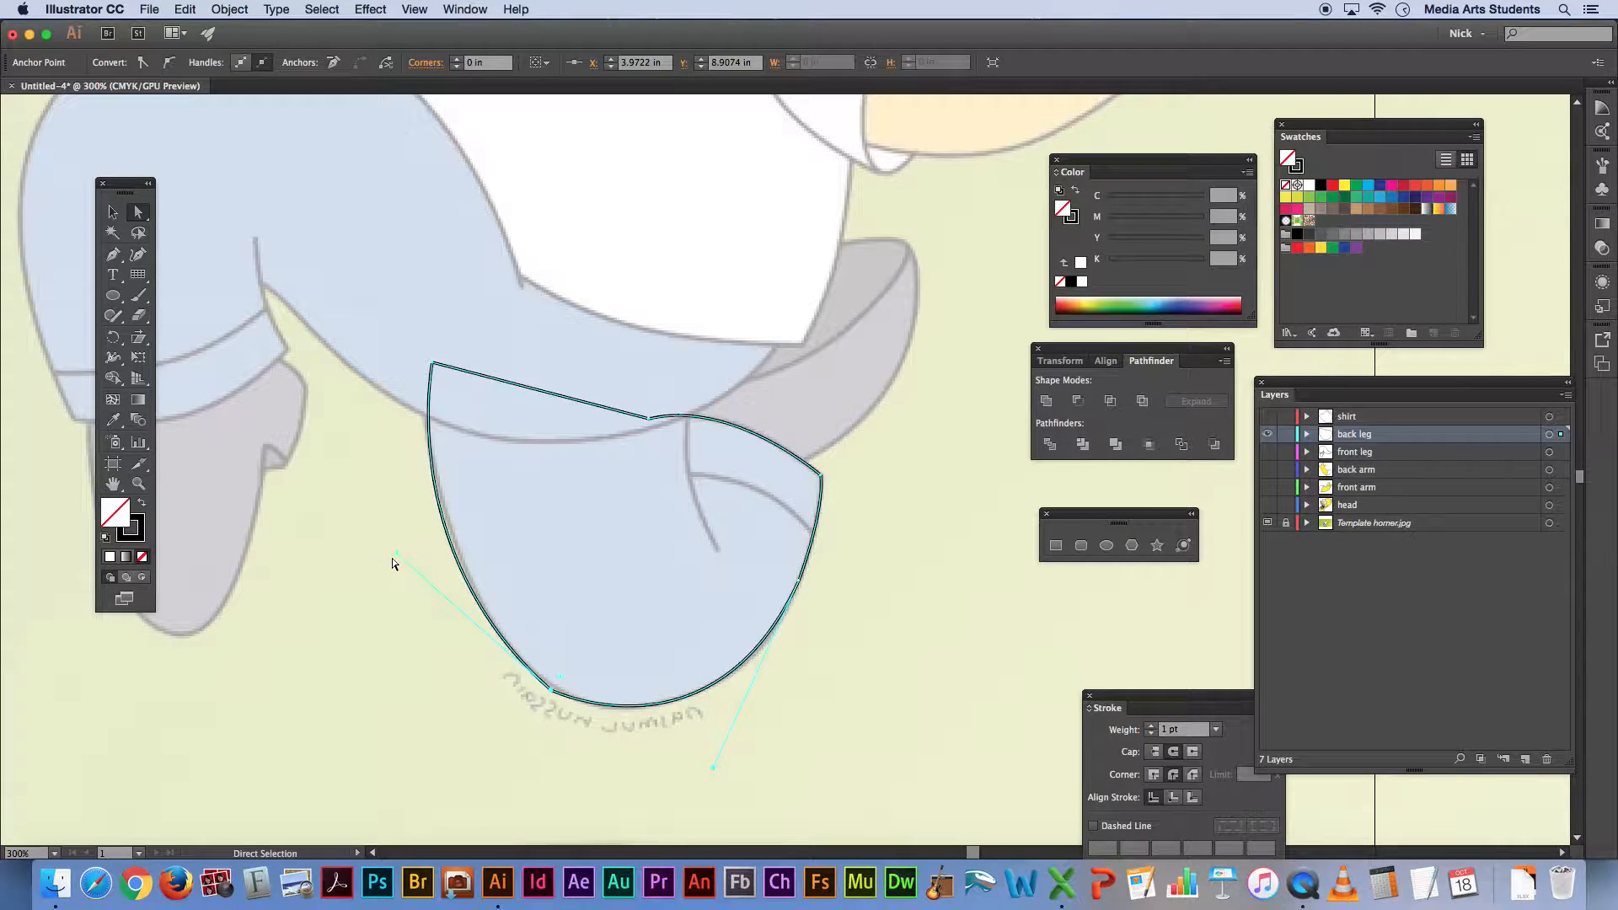
pyautogui.moveTo(394, 551); pyautogui.dragTo(397, 581)
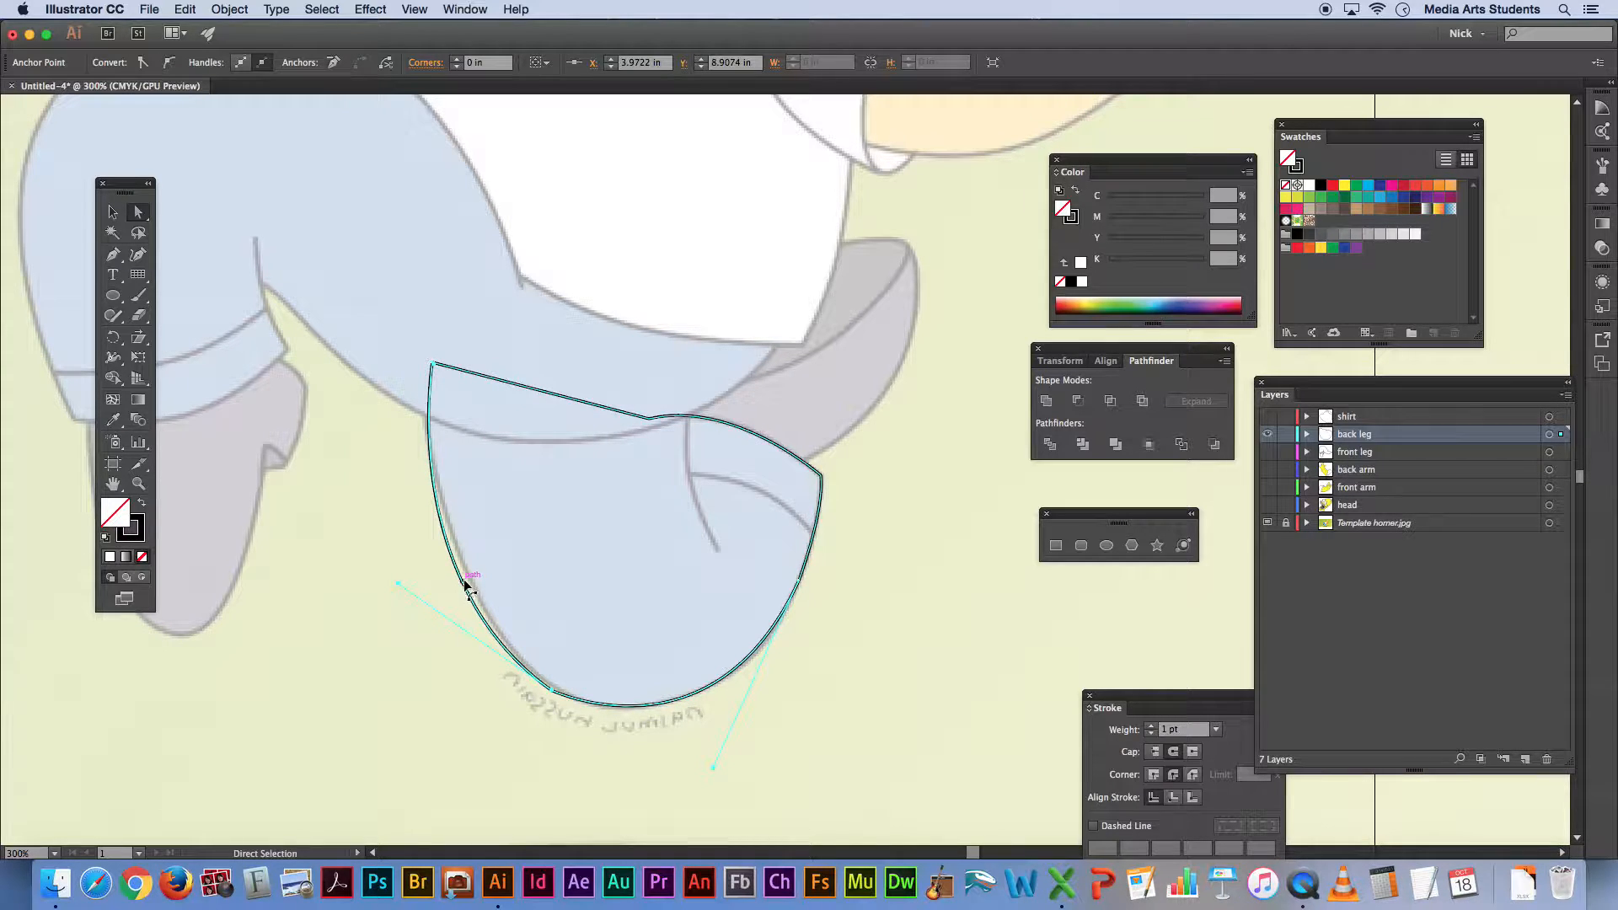
pyautogui.click(439, 584)
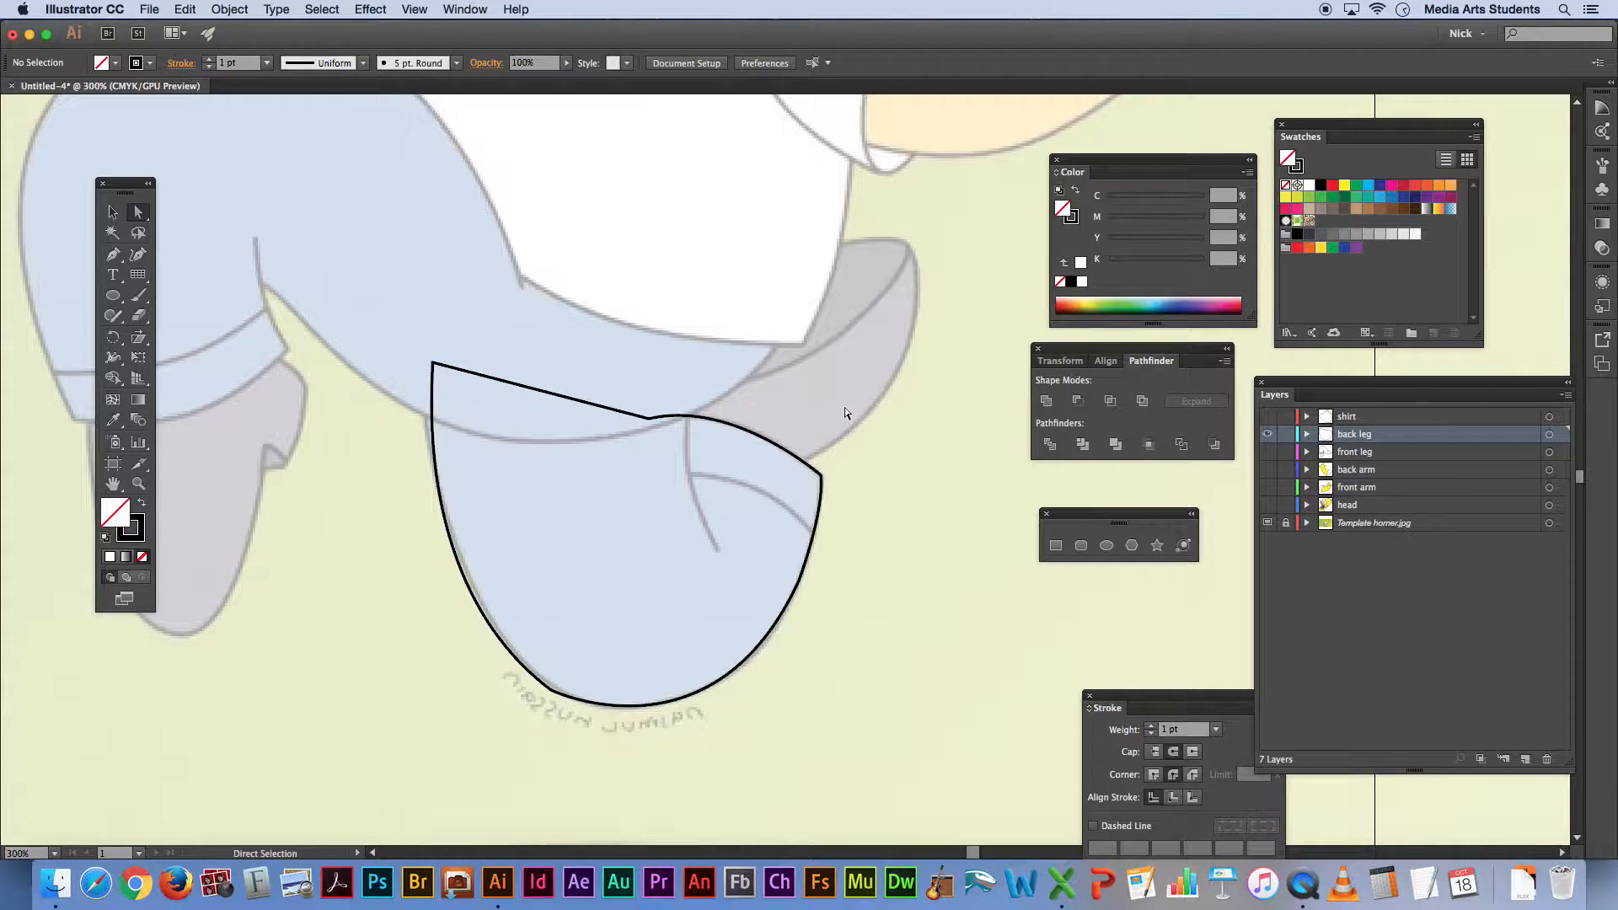
# Trace the back shoe's dark grey sole with the Pen tool as a closed shape extending under the shirt and front thigh.
pyautogui.moveTo(870, 411); pyautogui.dragTo(729, 468)
pyautogui.press('p')
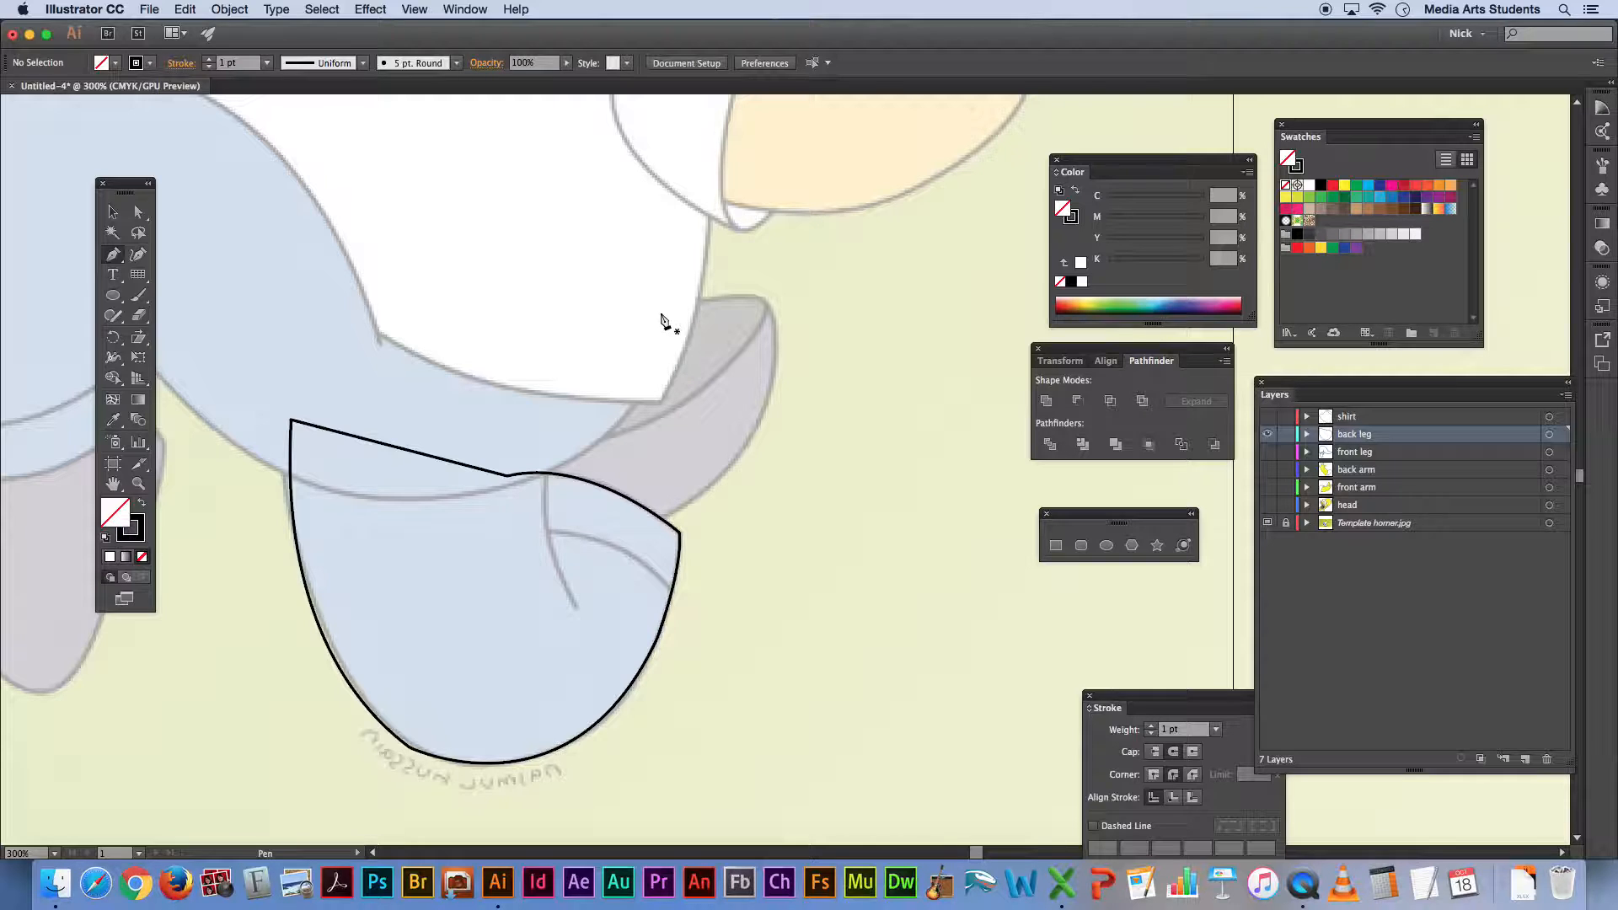
pyautogui.click(660, 314)
pyautogui.moveTo(762, 334); pyautogui.dragTo(731, 414)
pyautogui.moveTo(766, 333); pyautogui.dragTo(584, 441)
pyautogui.click(585, 441)
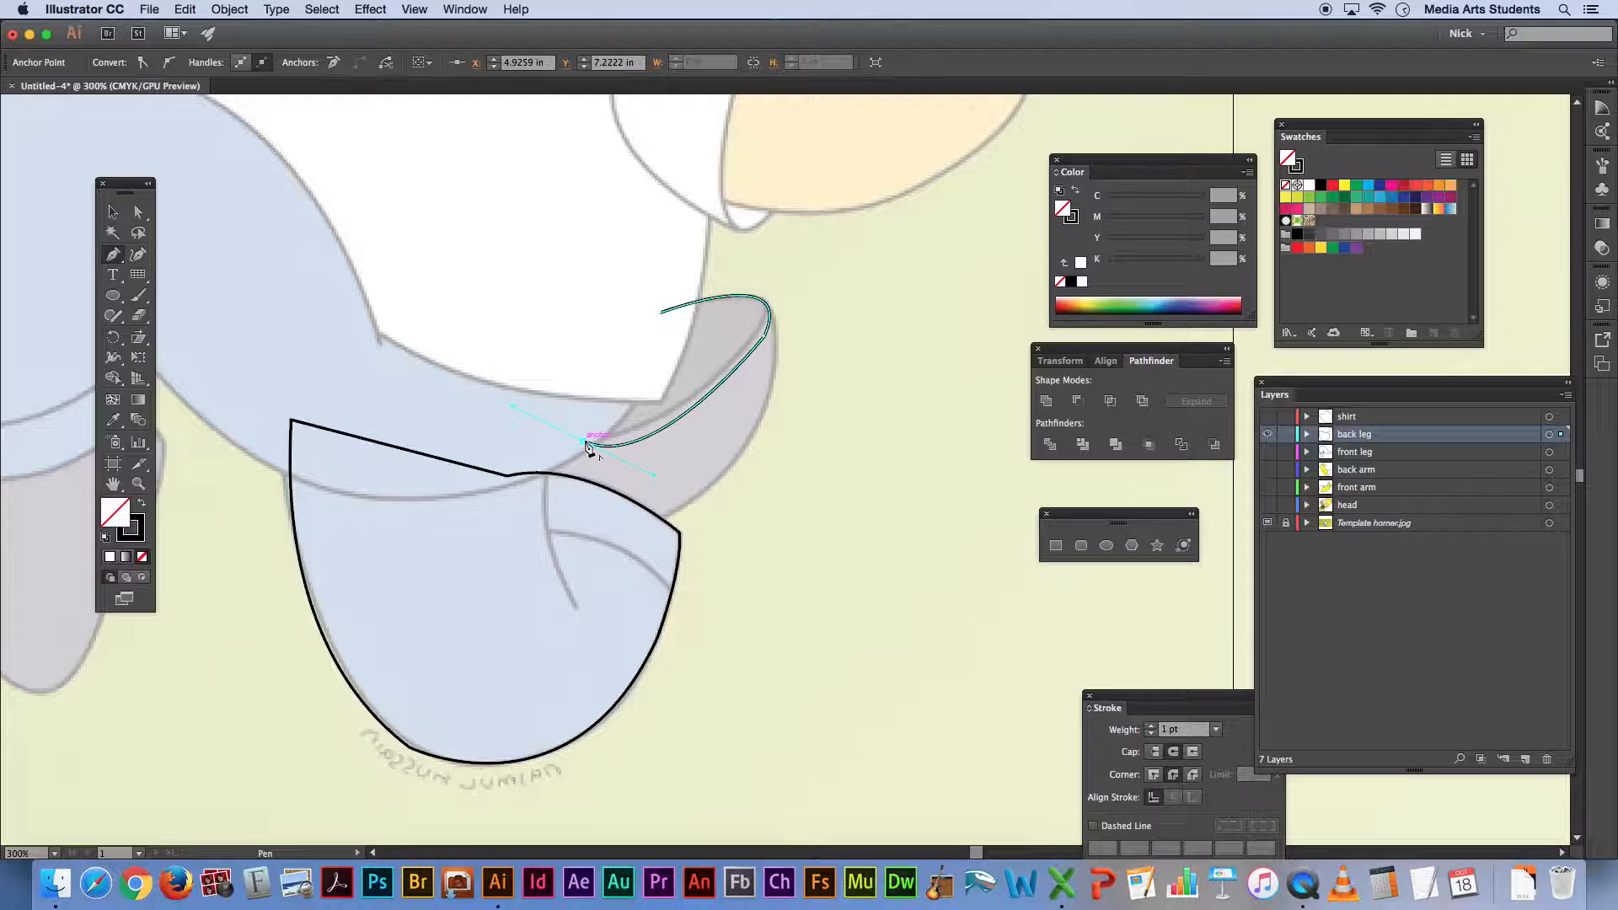
pyautogui.click(661, 314)
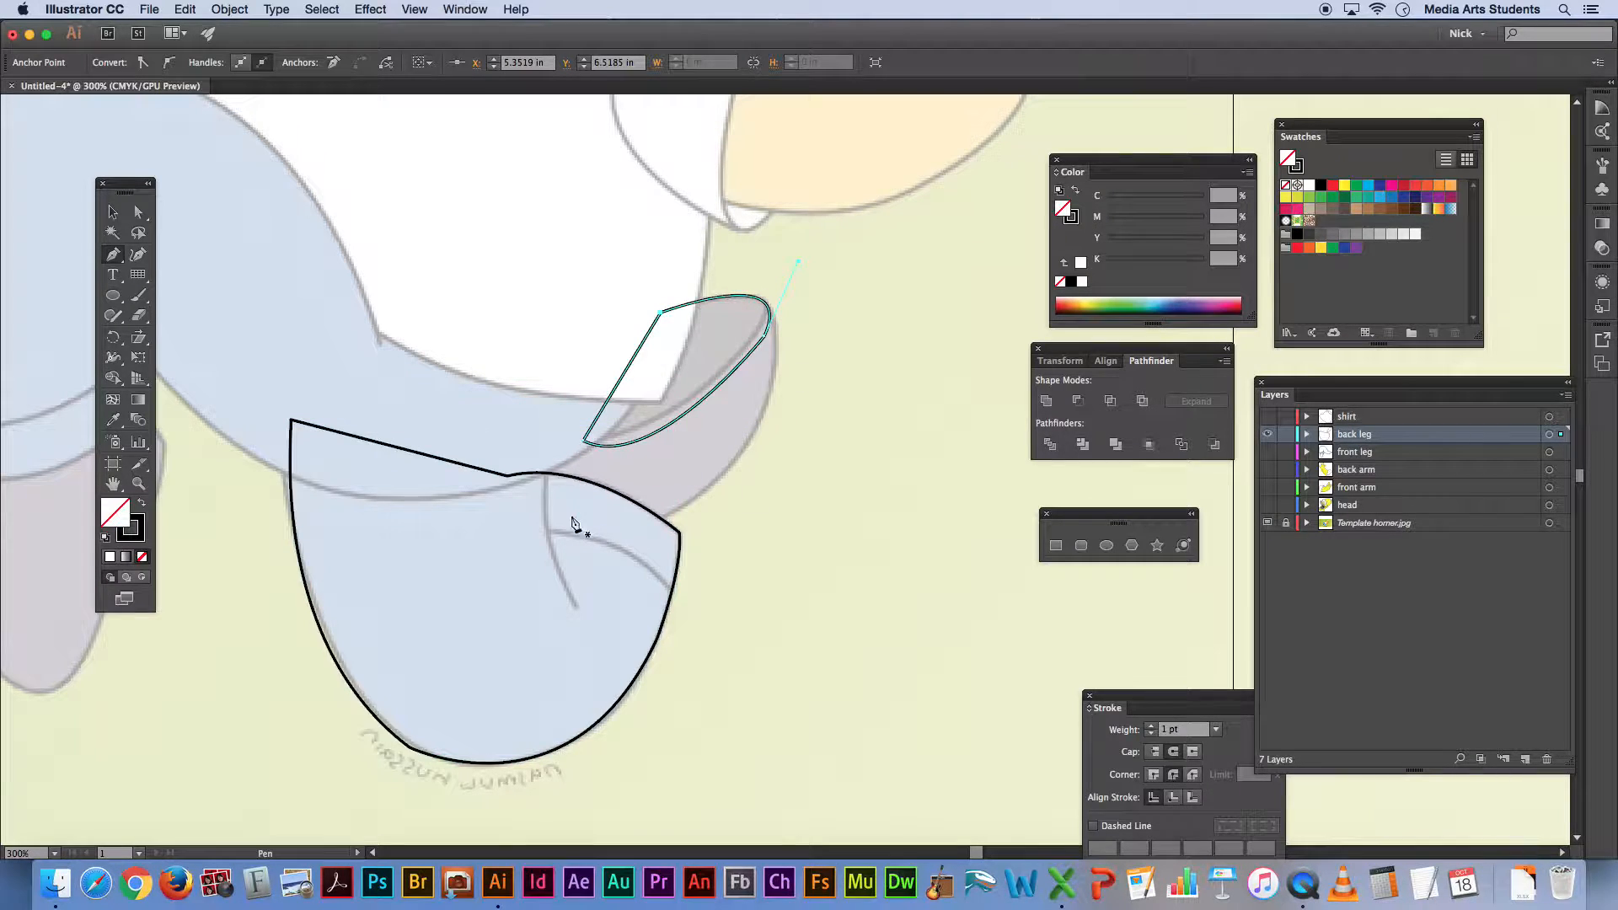
# Trace the back shoe's light grey upper with the Pen tool as a closed shape between the sole and the trouser cuff, overlapping the back leg.
pyautogui.click(640, 528)
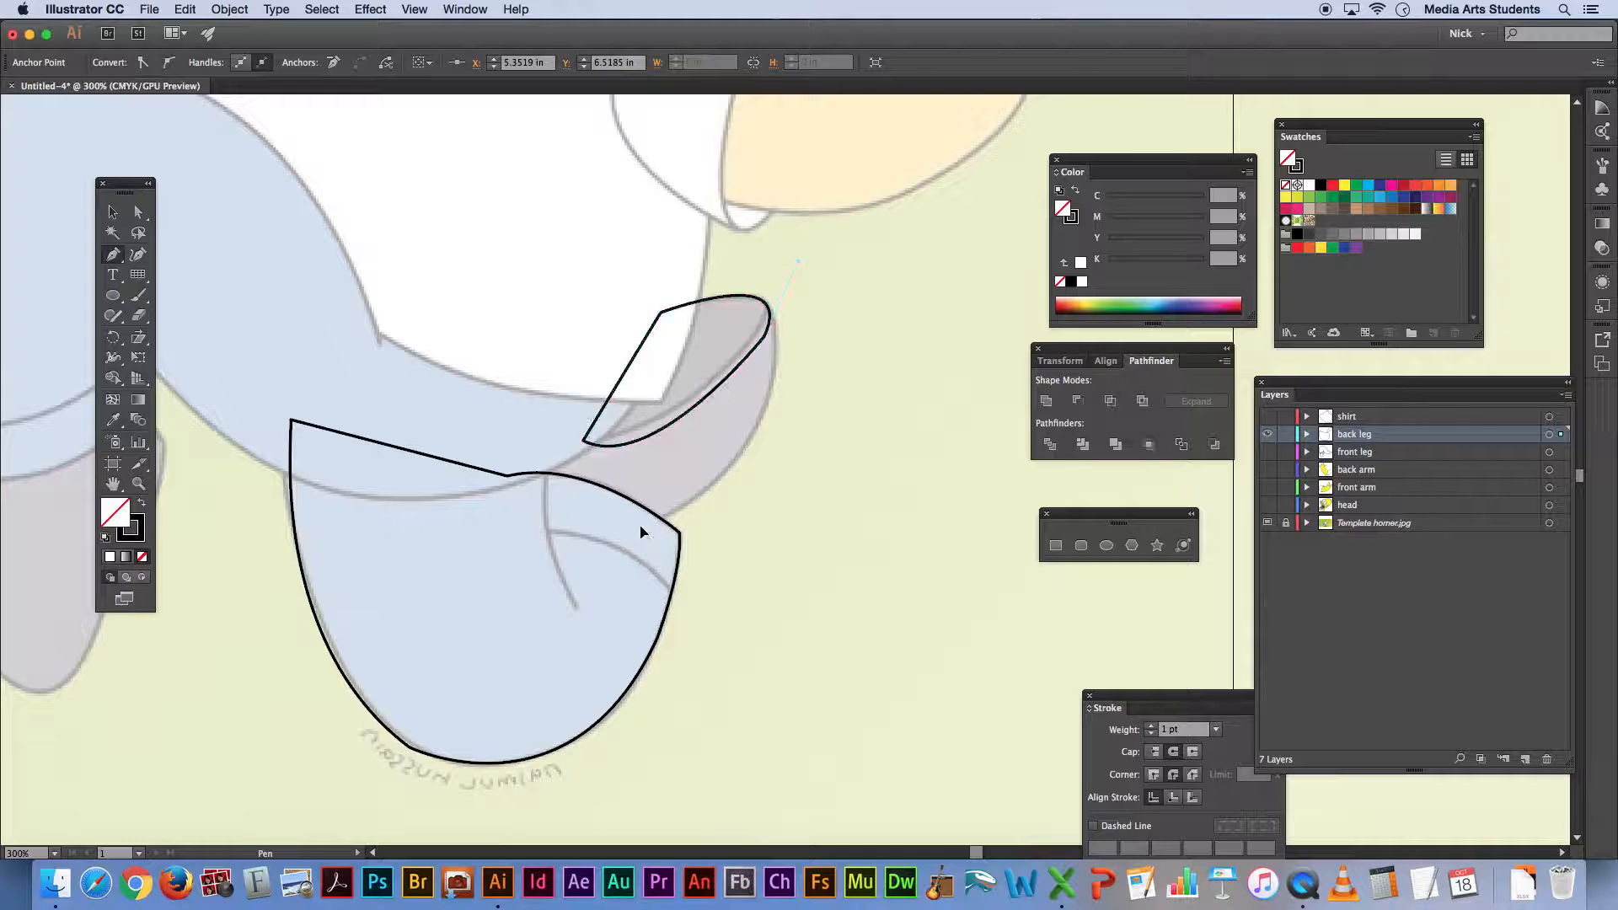
pyautogui.moveTo(769, 315); pyautogui.dragTo(723, 155)
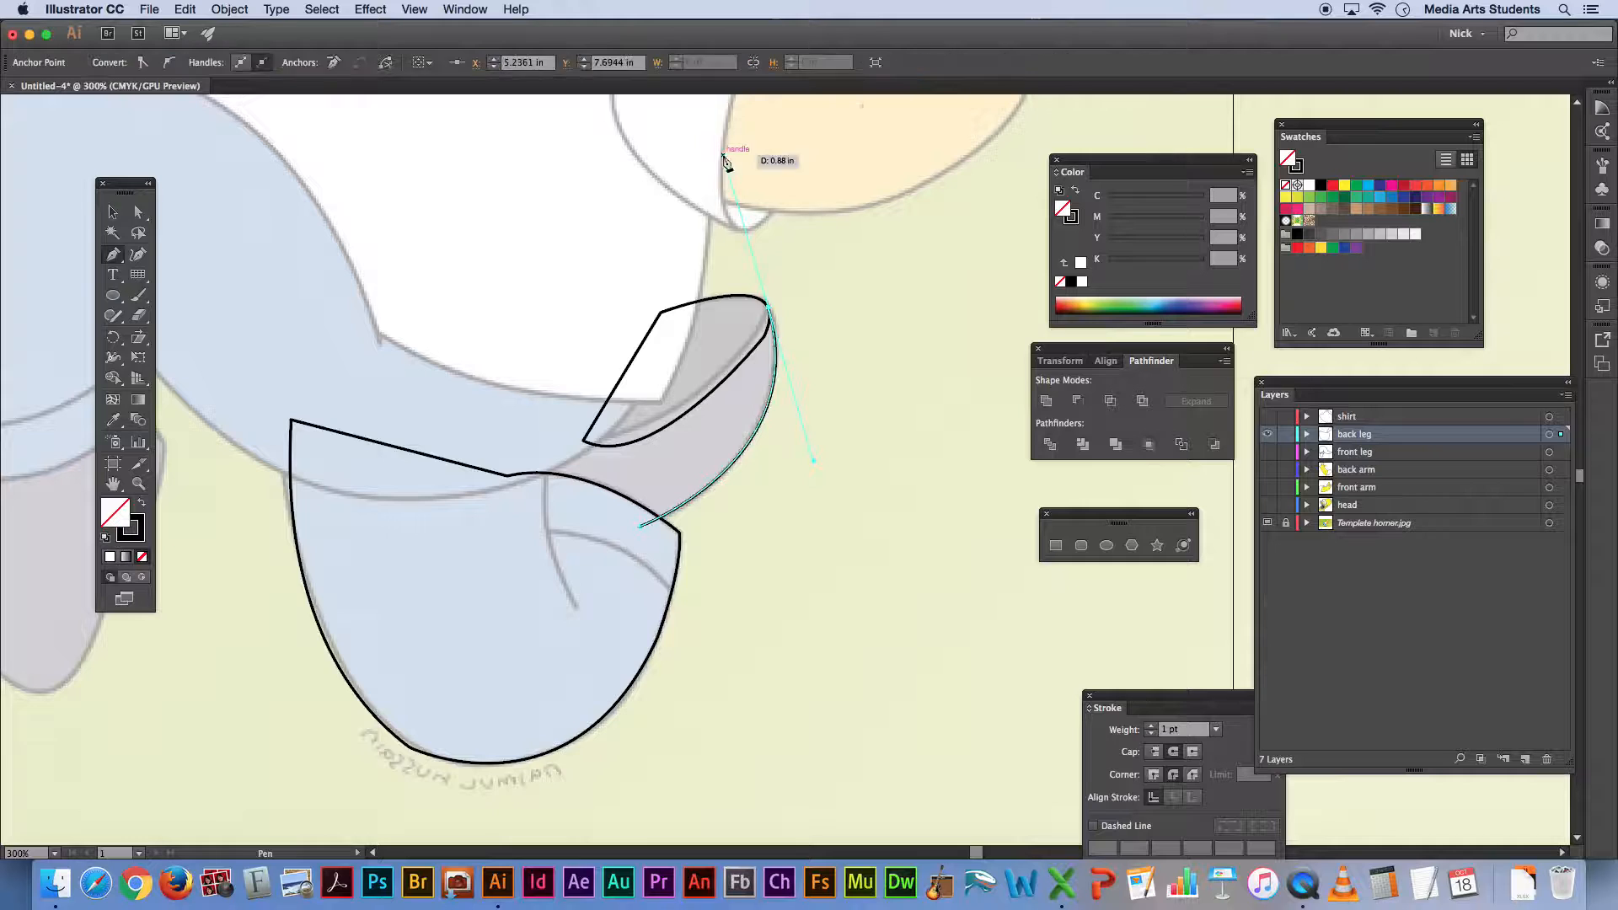
pyautogui.click(768, 309)
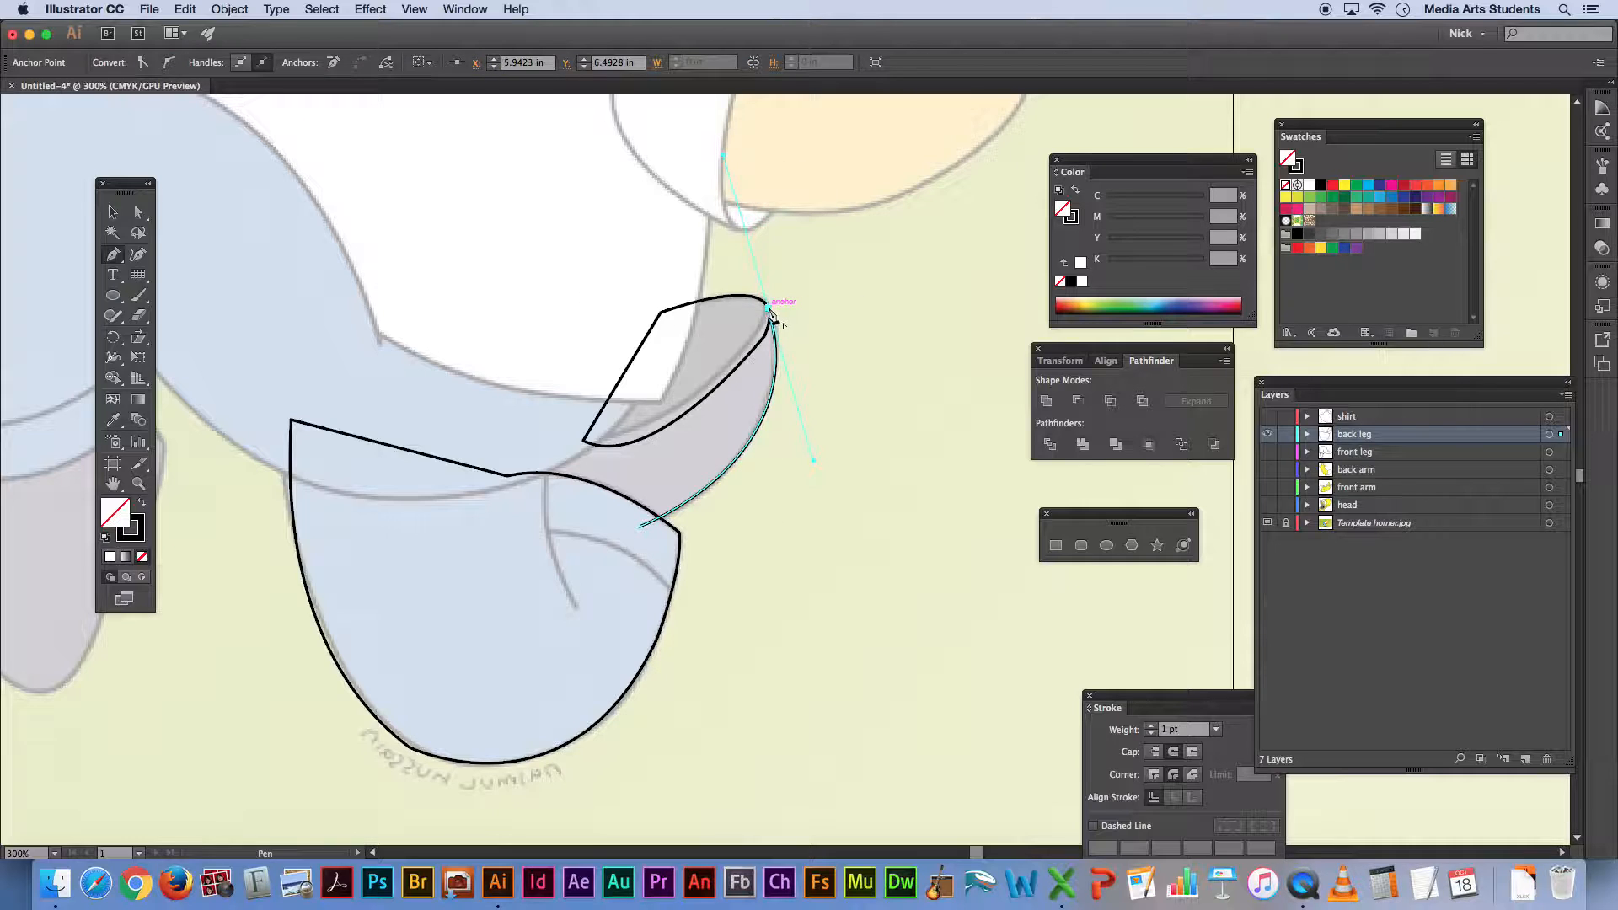
pyautogui.moveTo(593, 438); pyautogui.dragTo(453, 472)
pyautogui.click(593, 438)
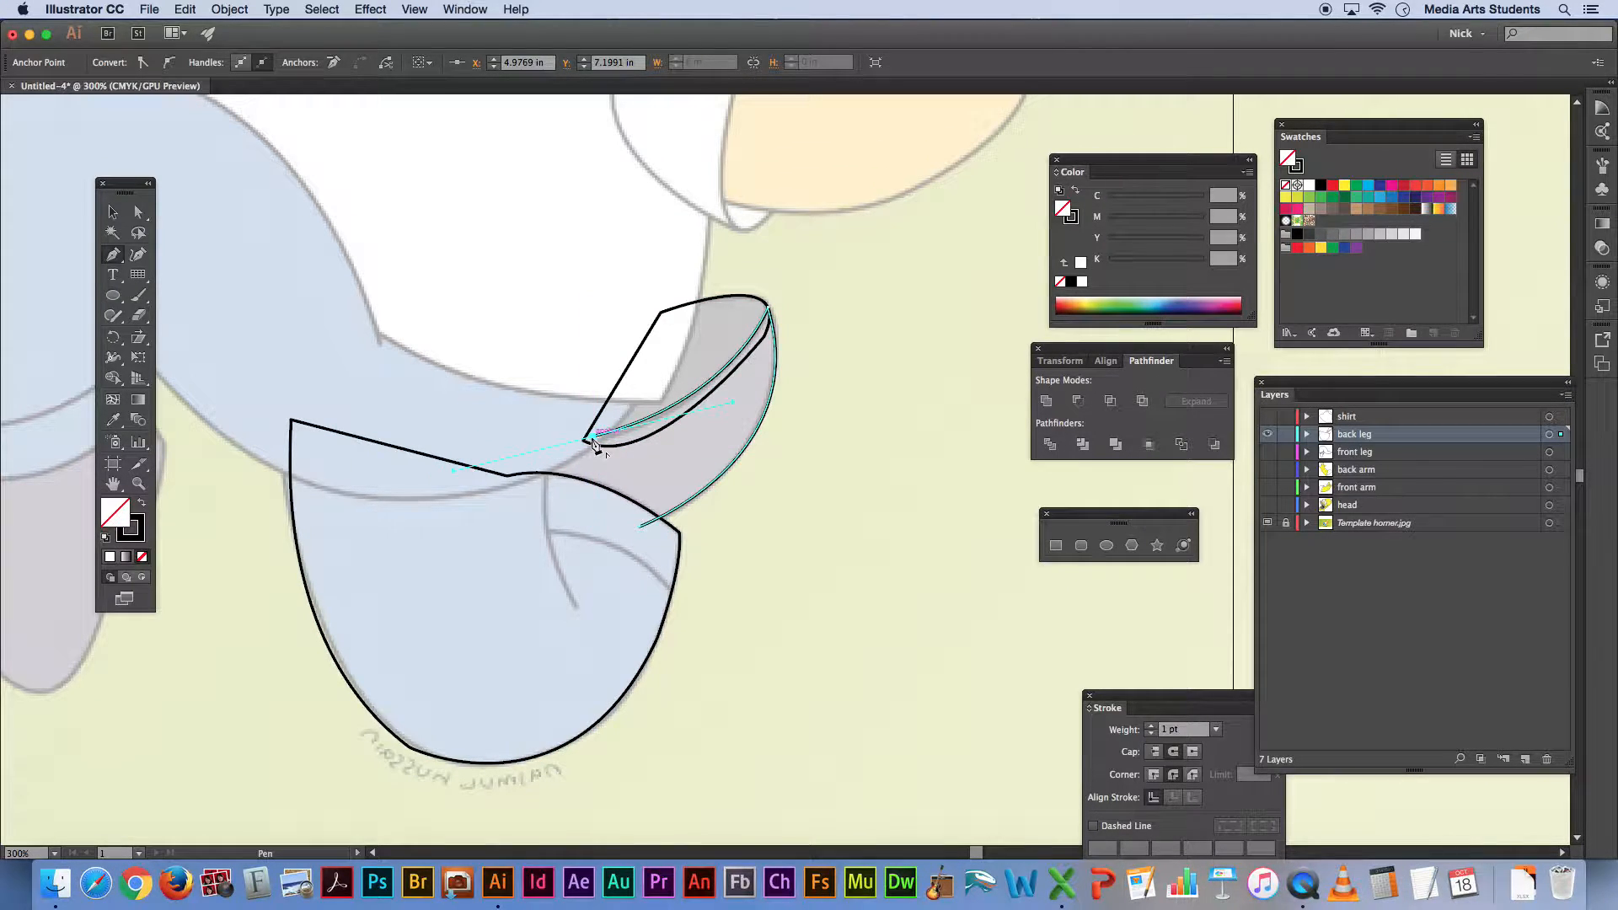
pyautogui.click(514, 481)
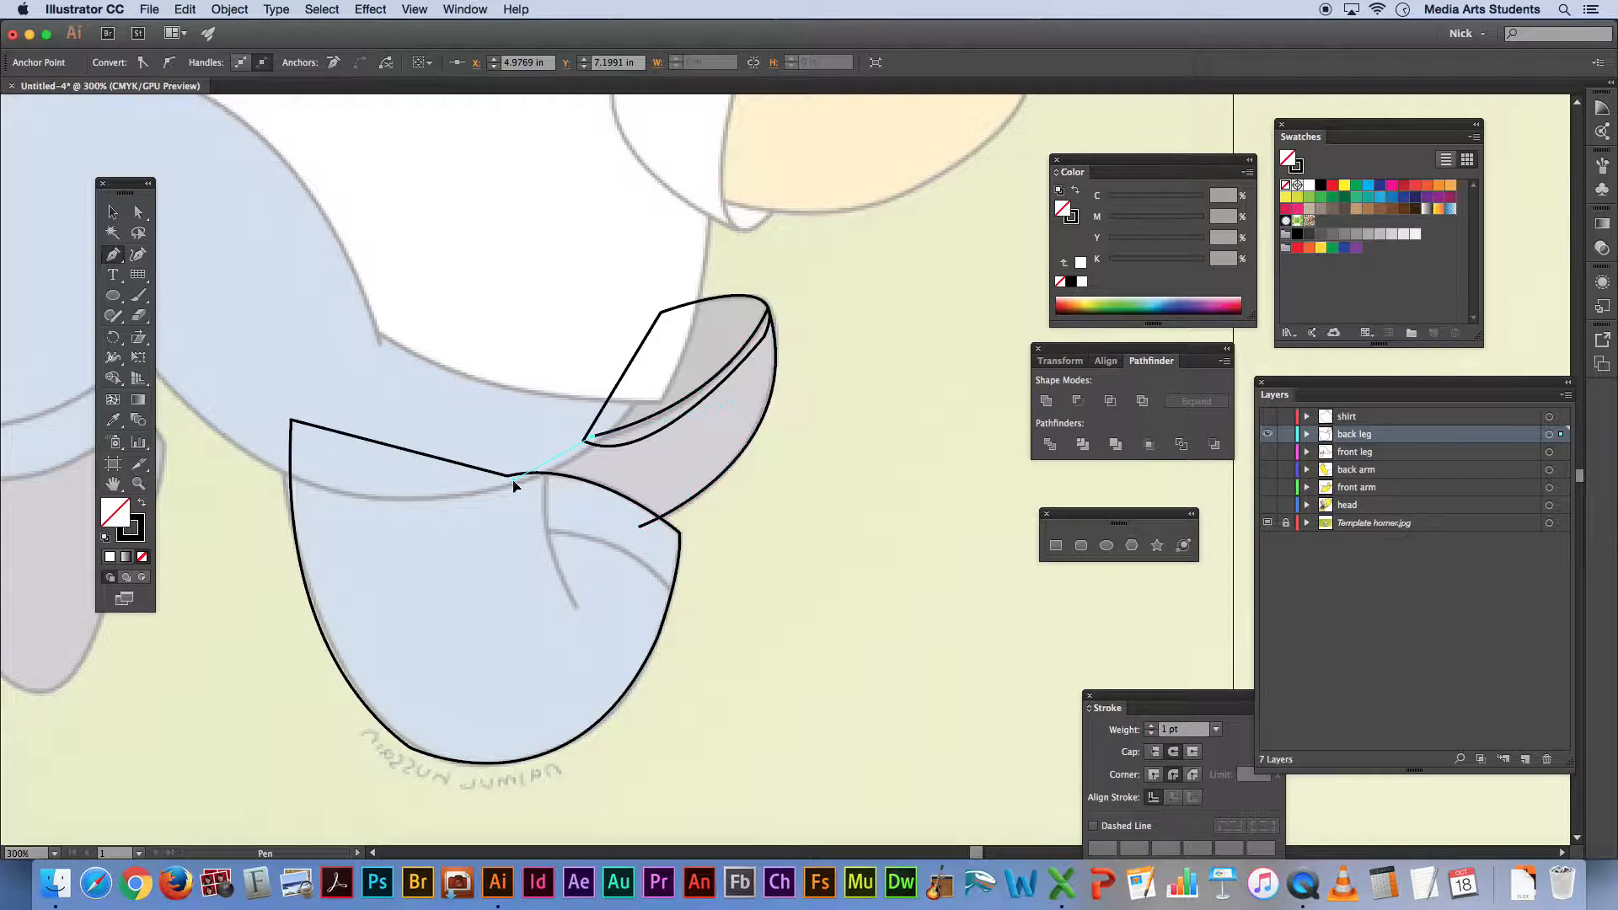
pyautogui.click(639, 526)
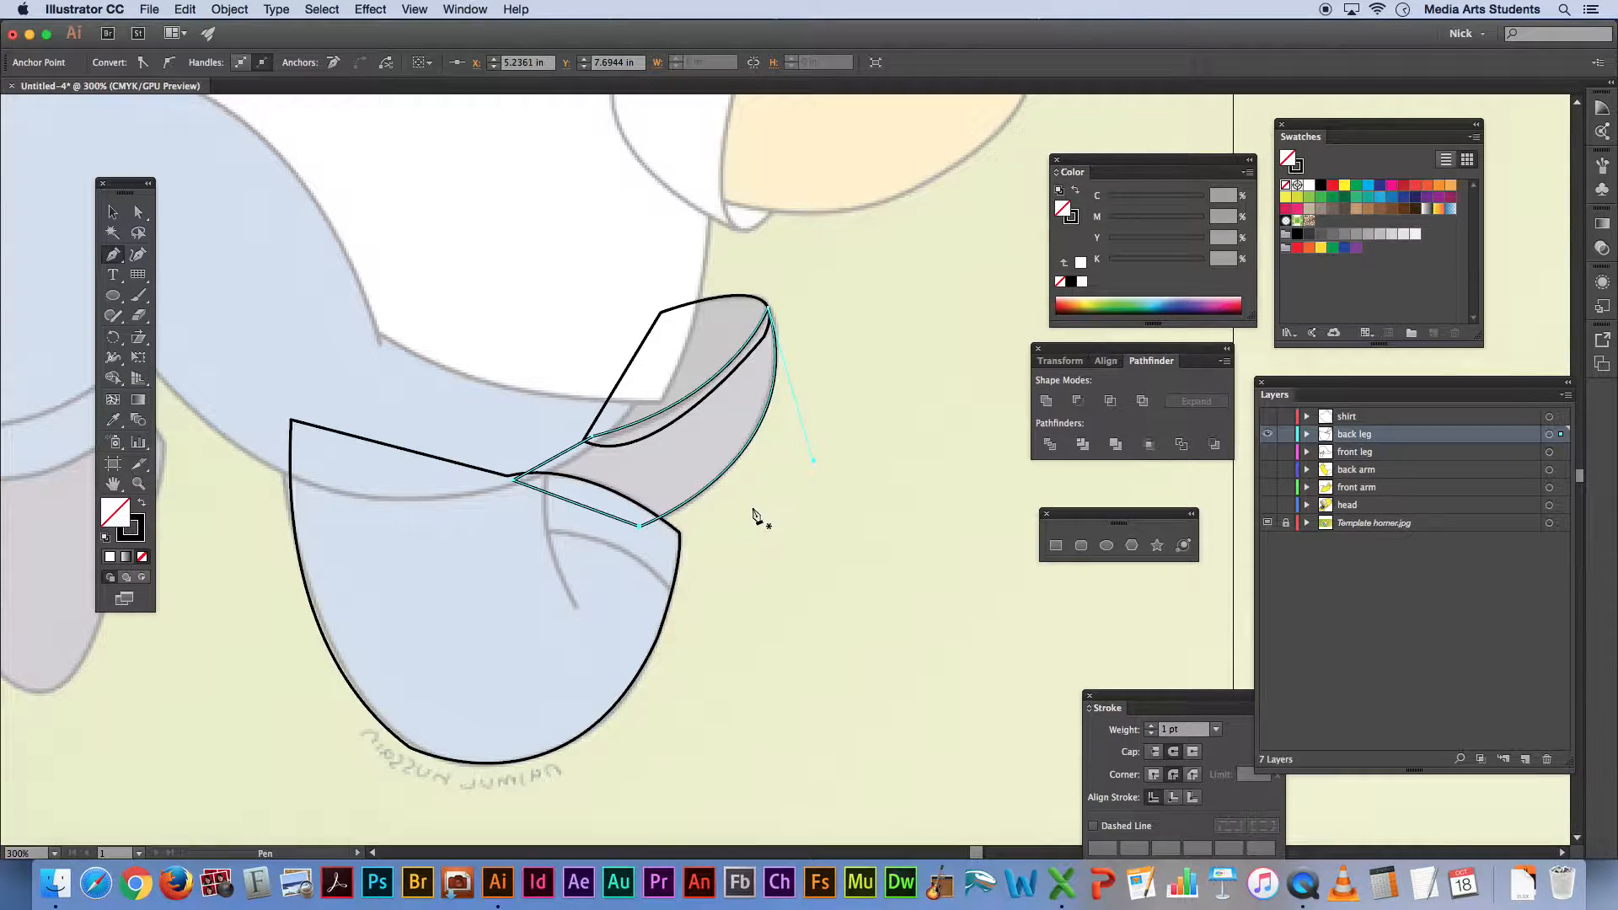
pyautogui.keyDown('super'); pyautogui.click(855, 512); pyautogui.keyUp('super')
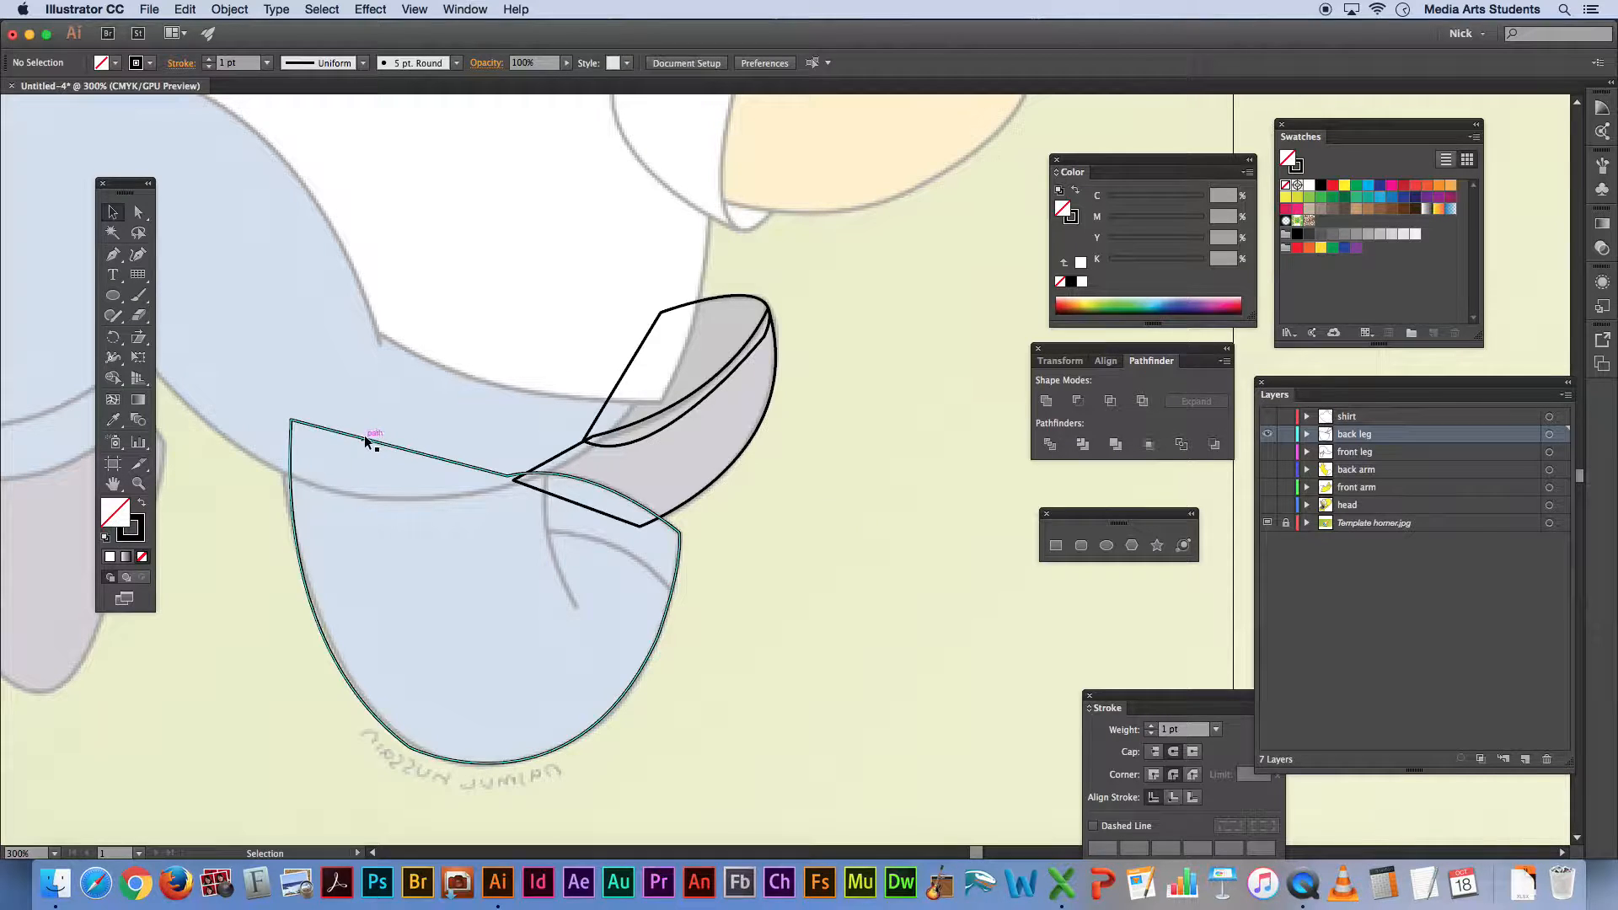
# Trace the back leg's inner cuff crease as an open curve from inside the trouser leg up to the cuff's upper edge.
pyautogui.press('super+equal')
pyautogui.moveTo(431, 480); pyautogui.dragTo(635, 441)
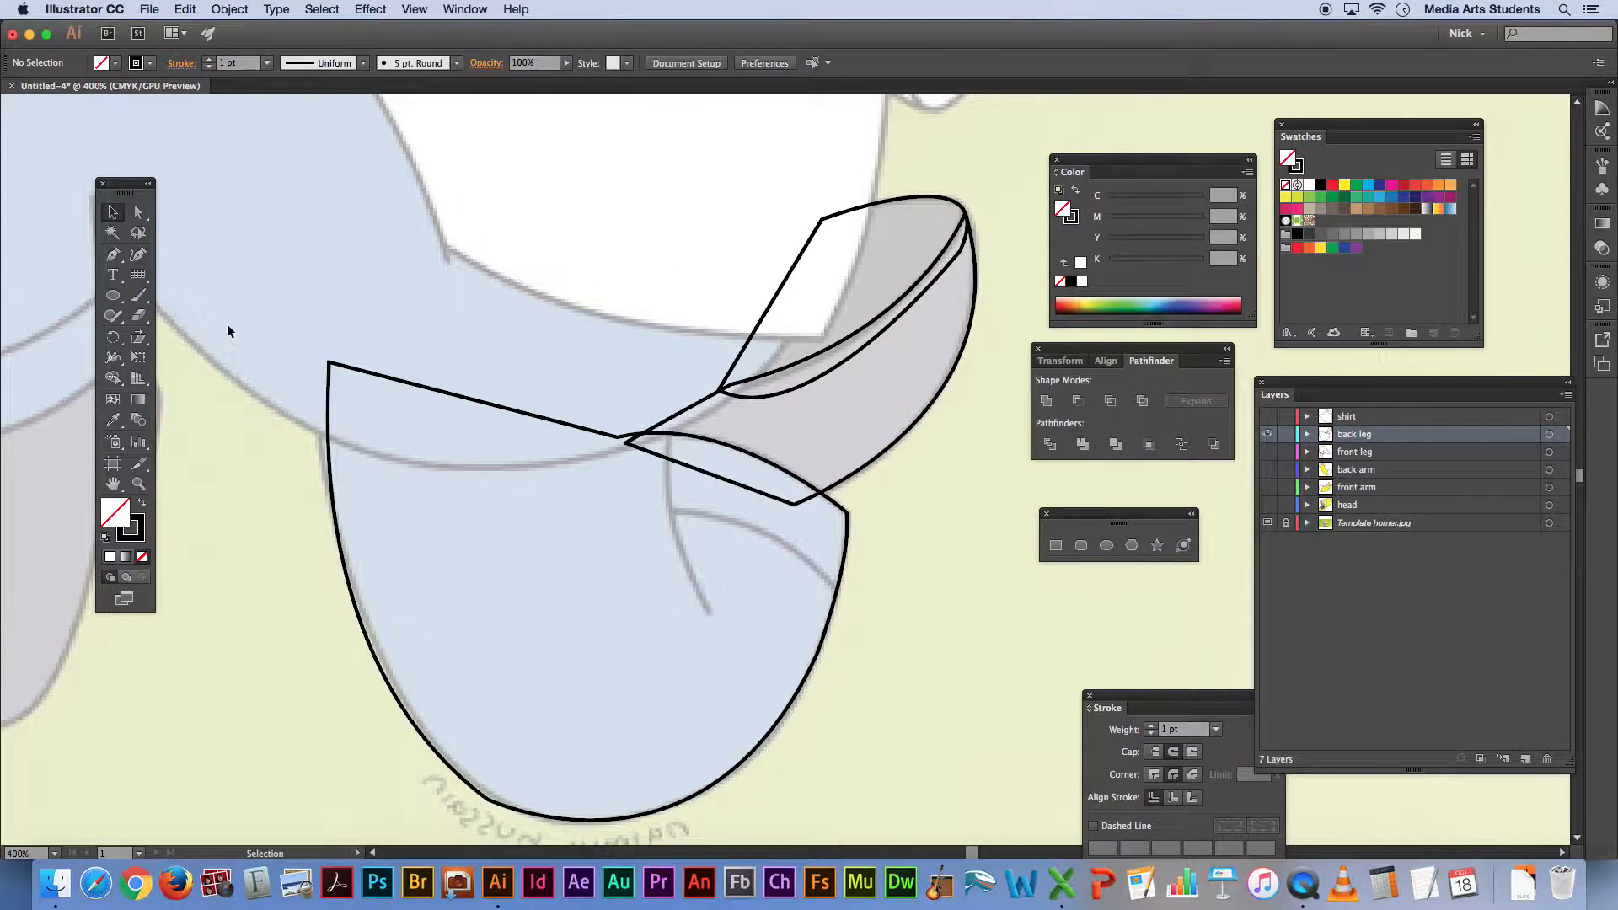
pyautogui.click(113, 254)
pyautogui.click(710, 614)
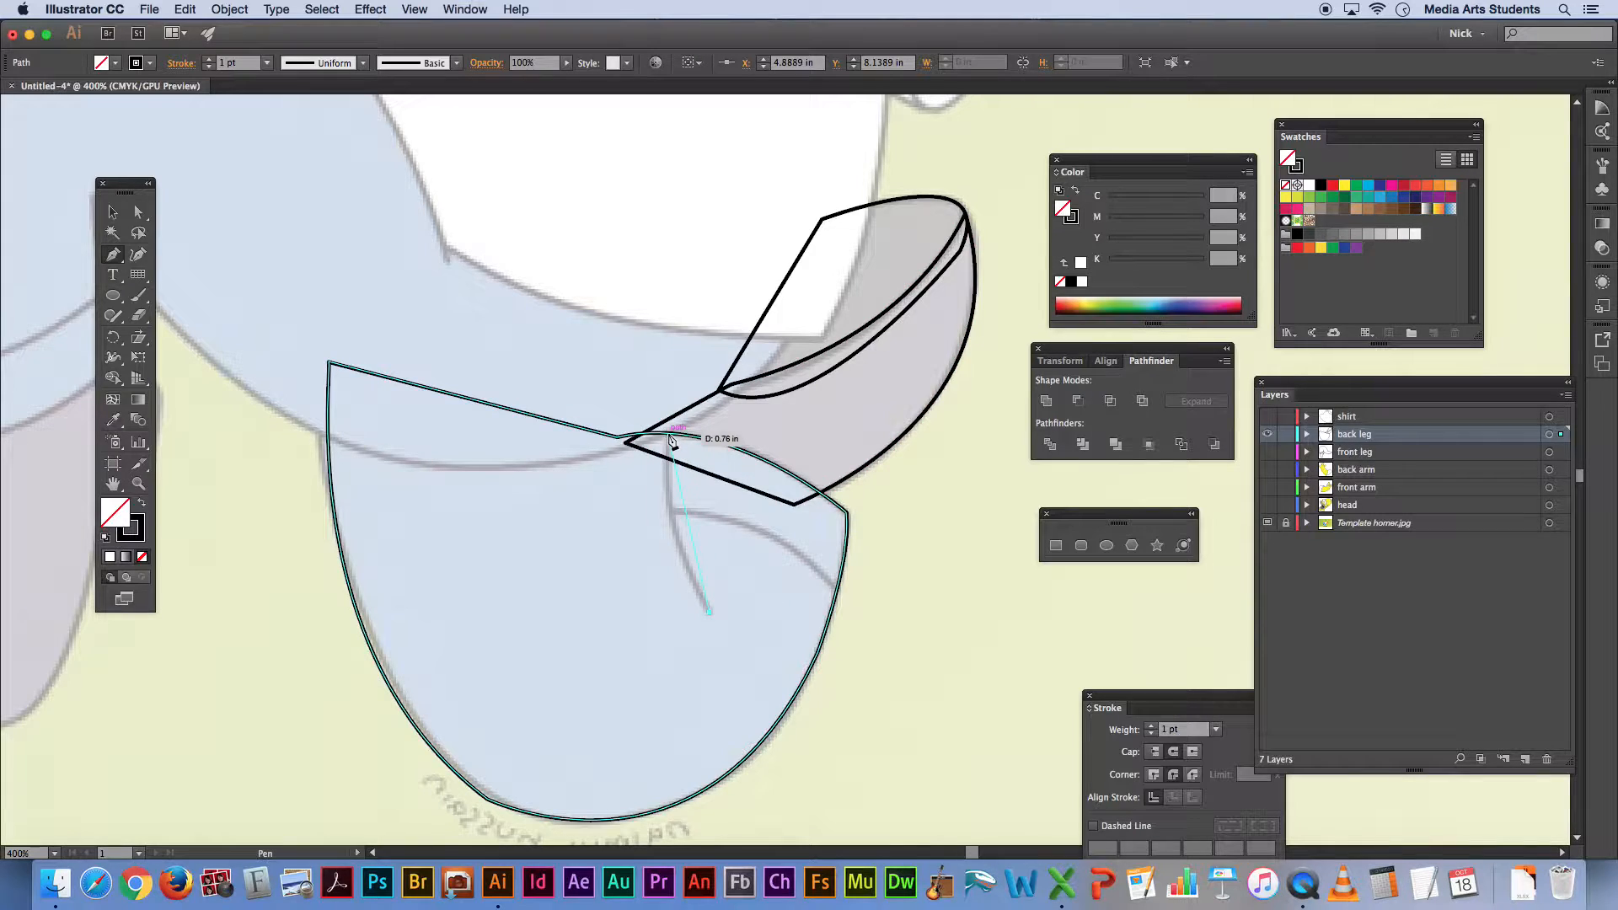
pyautogui.moveTo(667, 433); pyautogui.dragTo(678, 327)
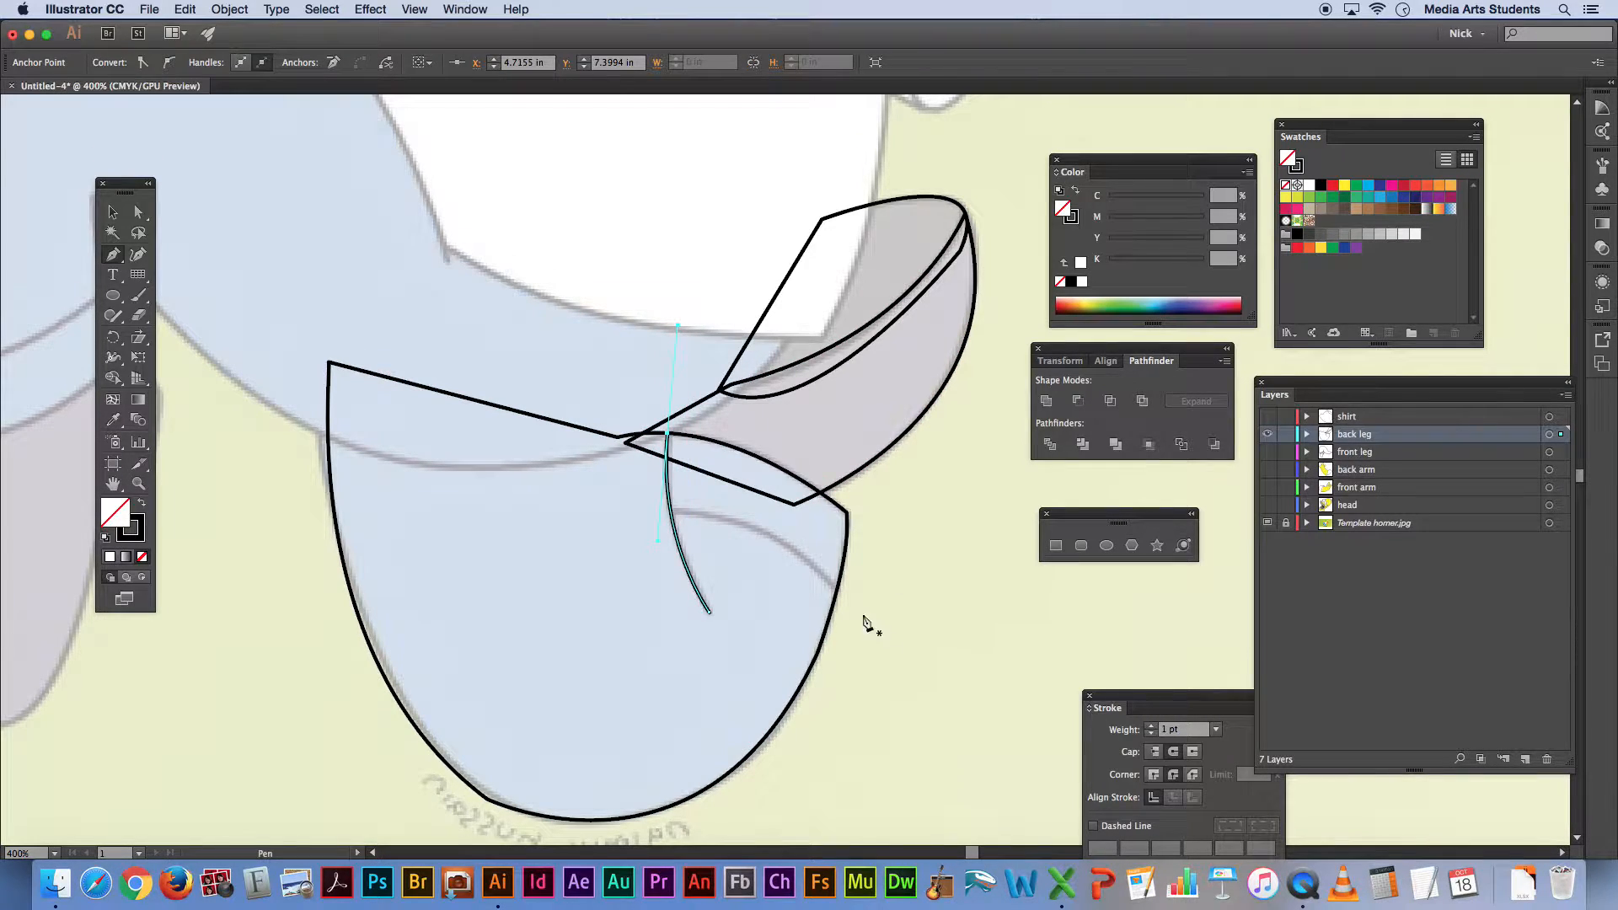
# Trace the back trouser cuff's curved fold line from the leg's outer edge to the inner crease as an open path and deselect it.
pyautogui.click(838, 593)
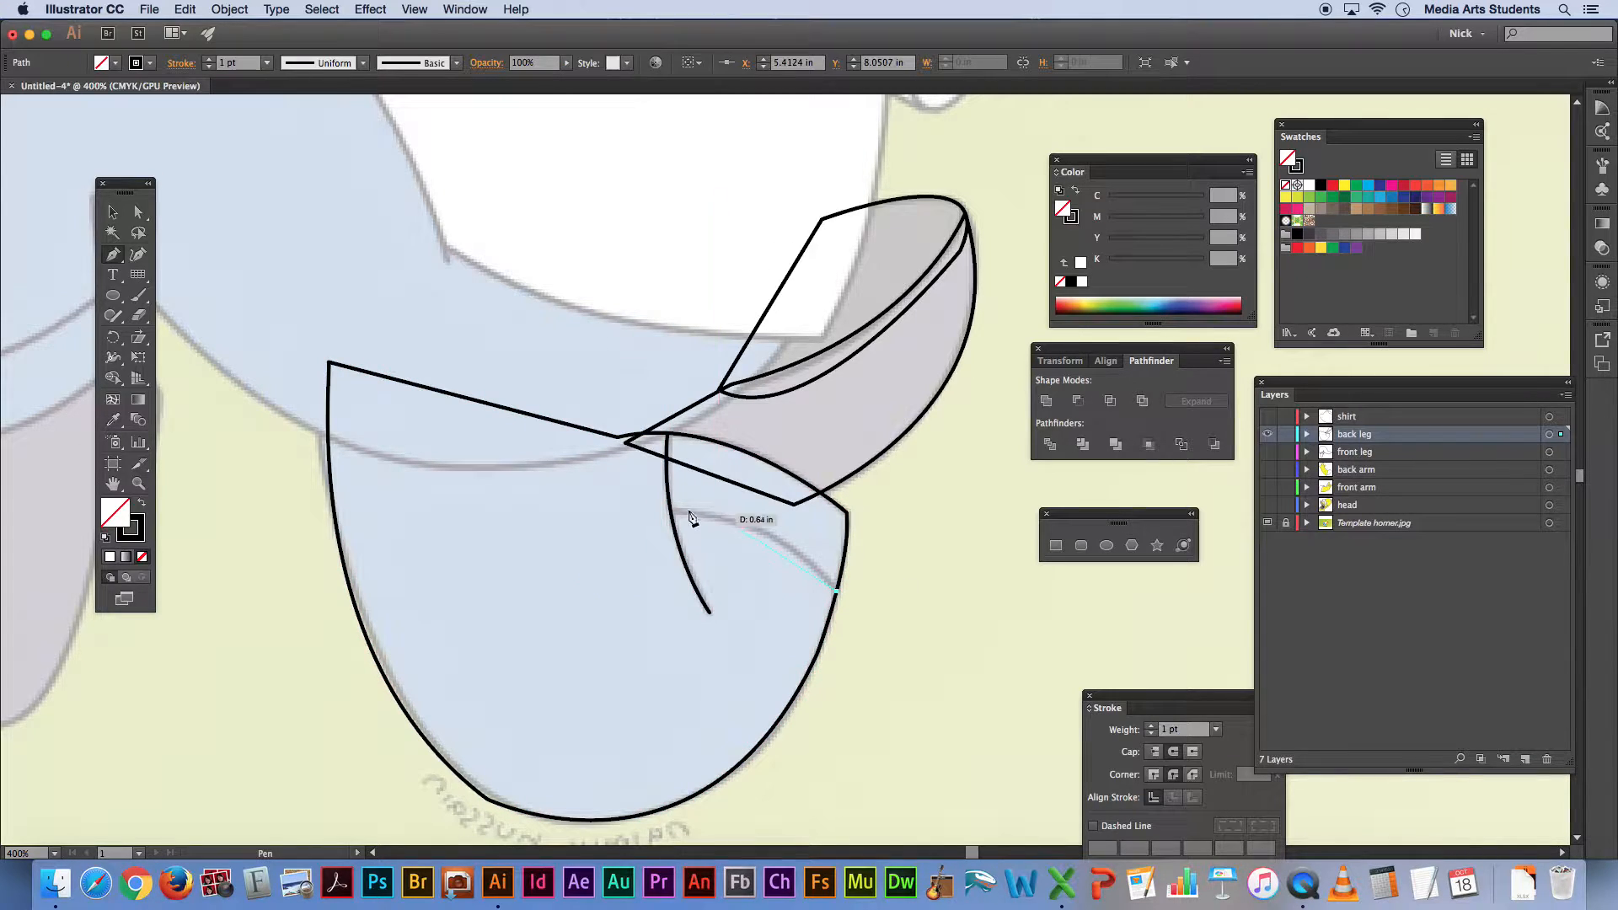
pyautogui.moveTo(672, 511); pyautogui.dragTo(570, 520)
pyautogui.click(112, 212)
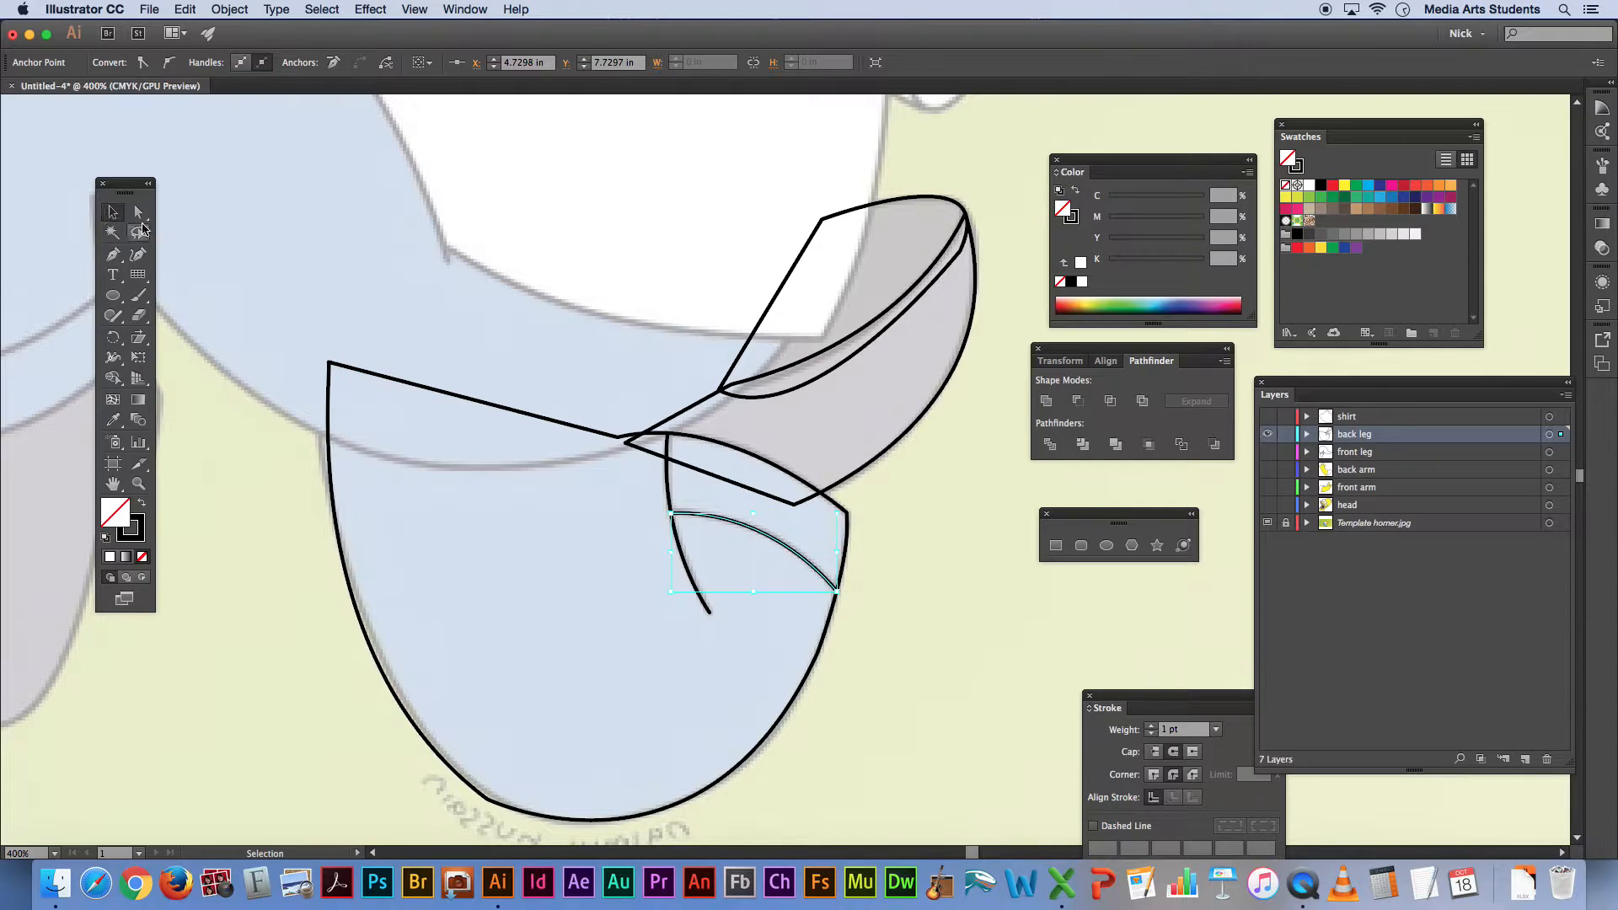
pyautogui.click(887, 585)
# Hide the template layer and show the shirt, front leg, back arm, front arm and head layers along with the back leg.
pyautogui.press('super+0')
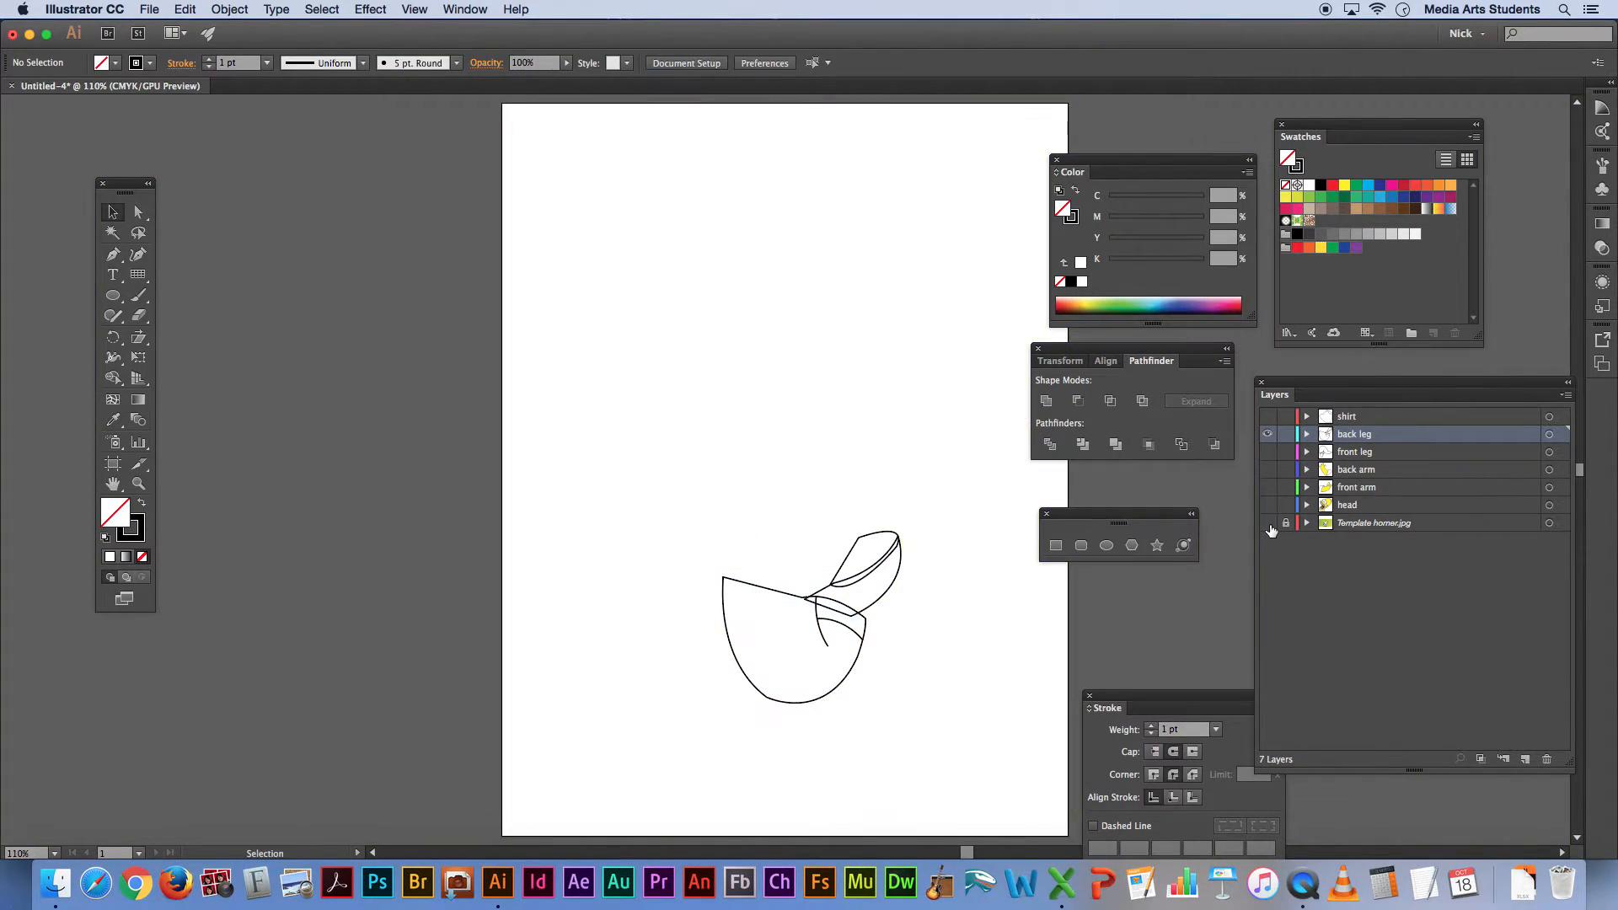
pyautogui.click(1268, 523)
pyautogui.click(1267, 417)
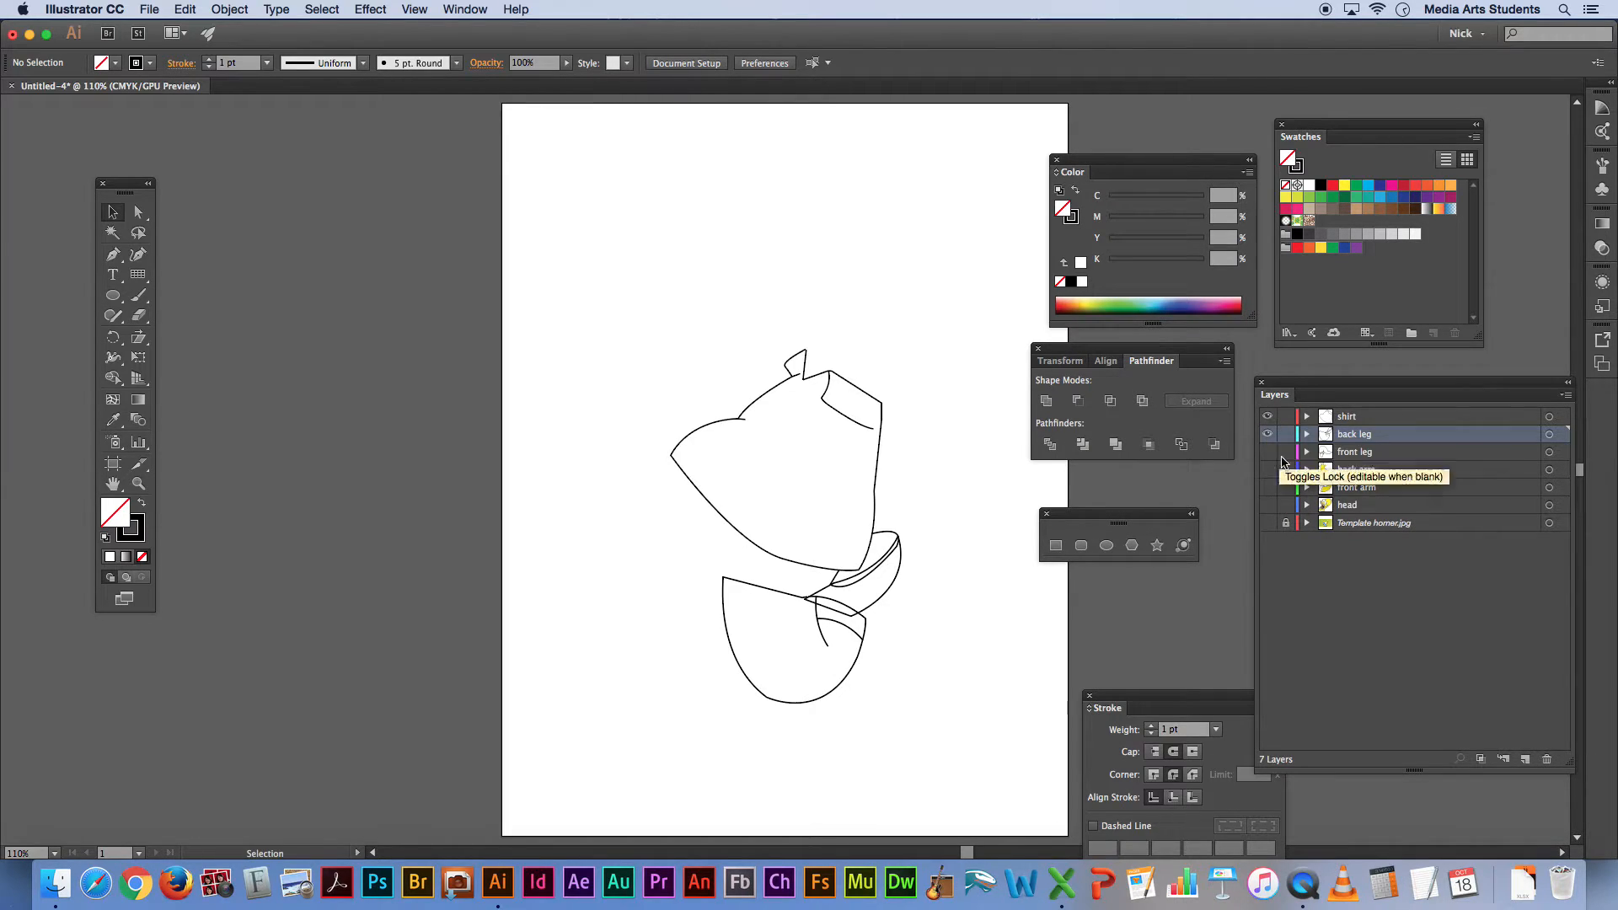
pyautogui.click(1267, 452)
pyautogui.click(1268, 469)
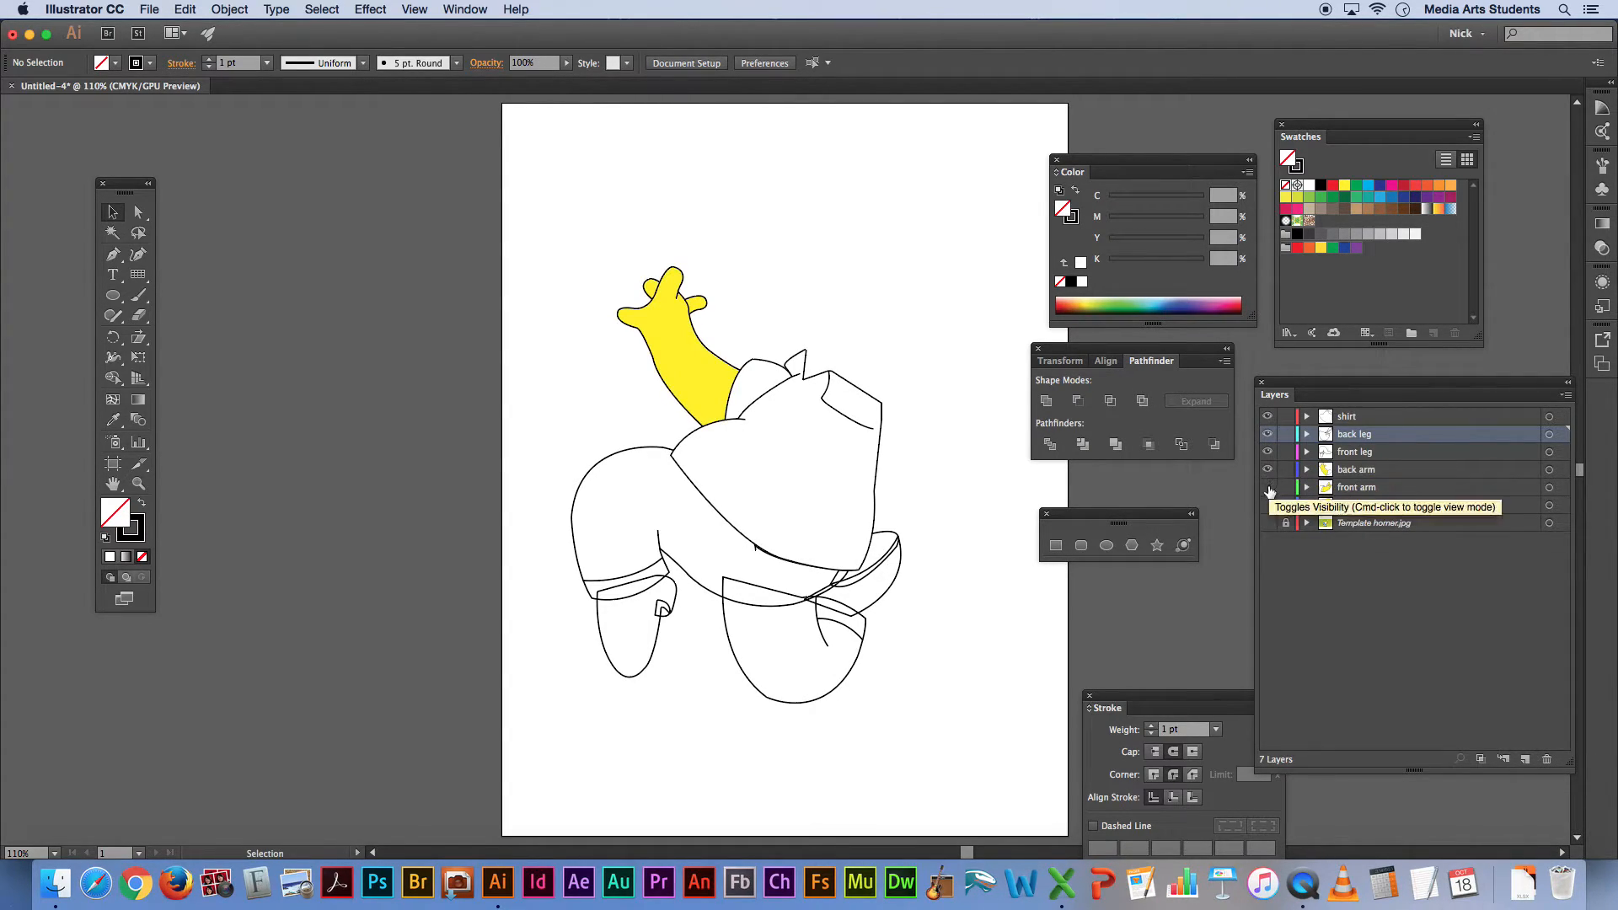
pyautogui.click(1268, 487)
pyautogui.click(1268, 505)
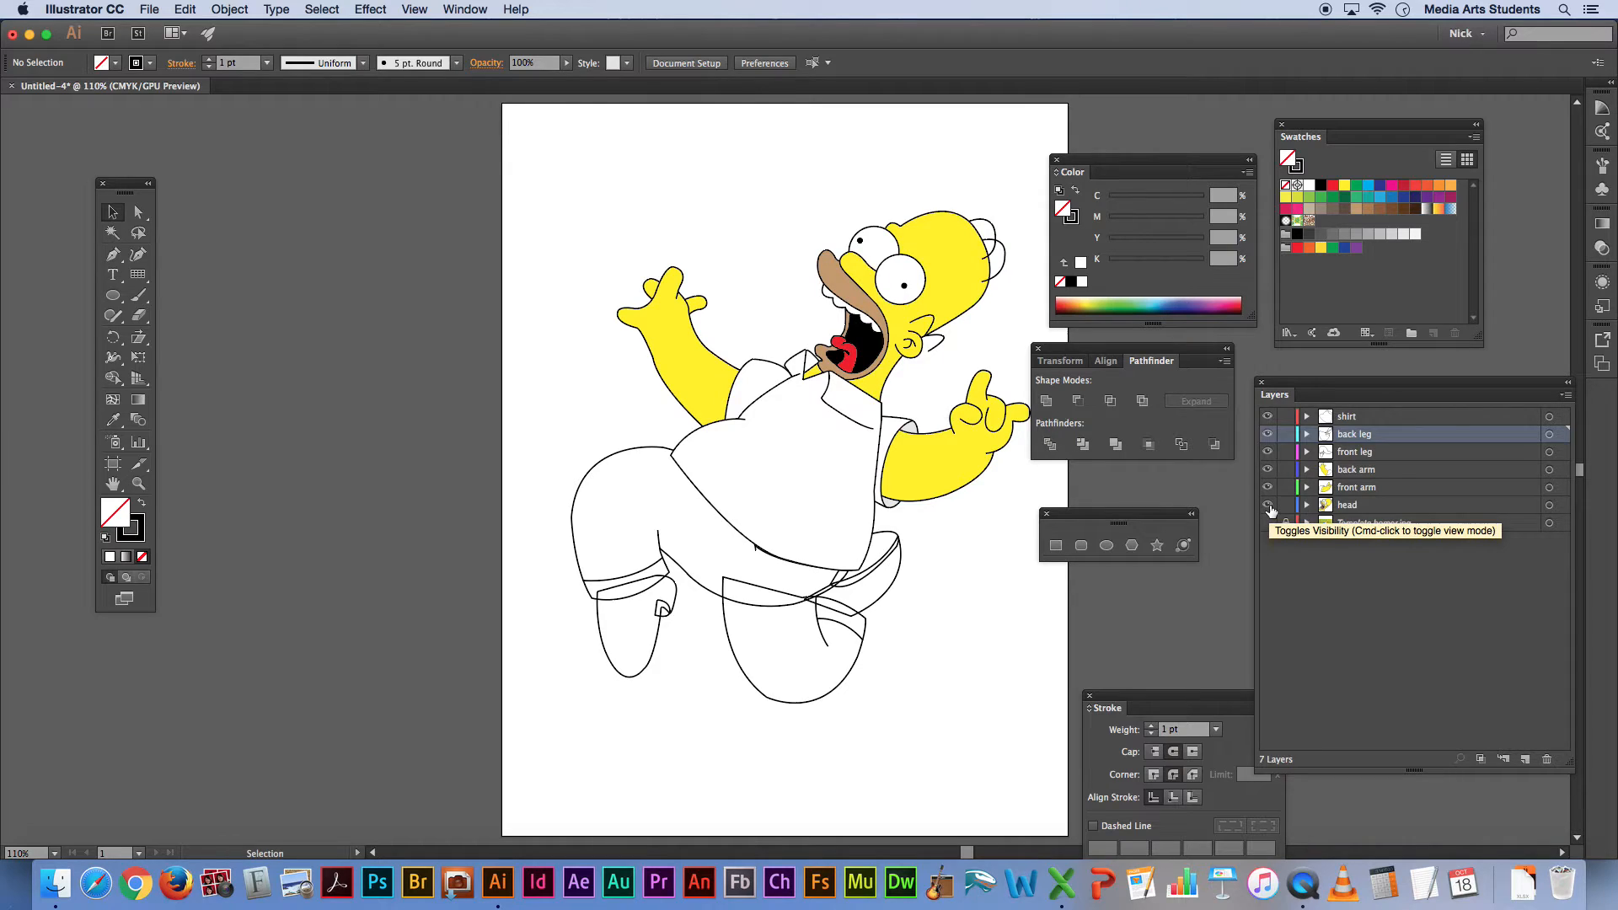